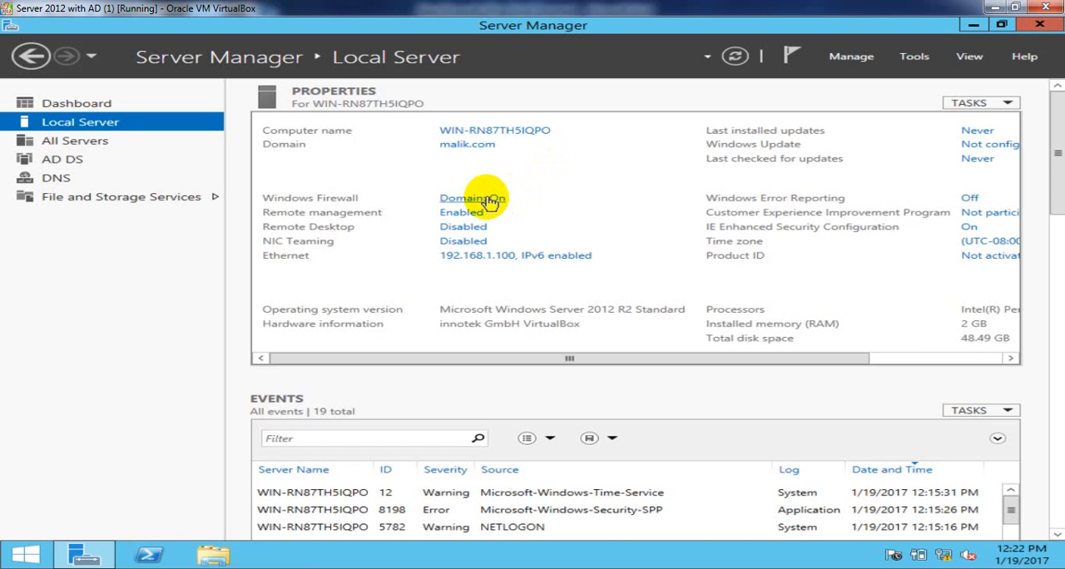
- Turn off Windows Firewall for the domain, private and public networks, and refresh the local server's properties
left_click(491, 201)
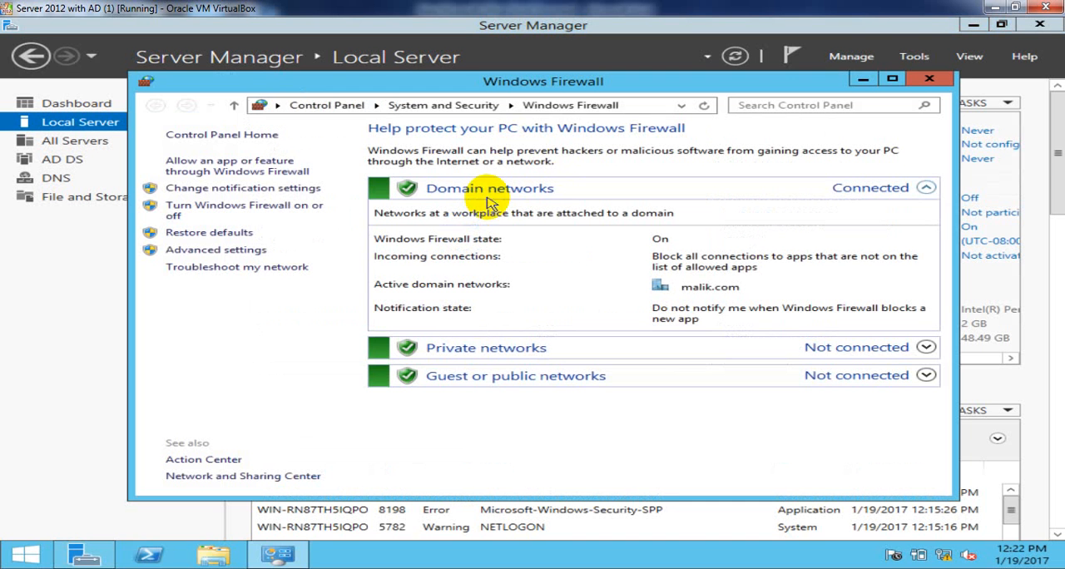
left_click(317, 211)
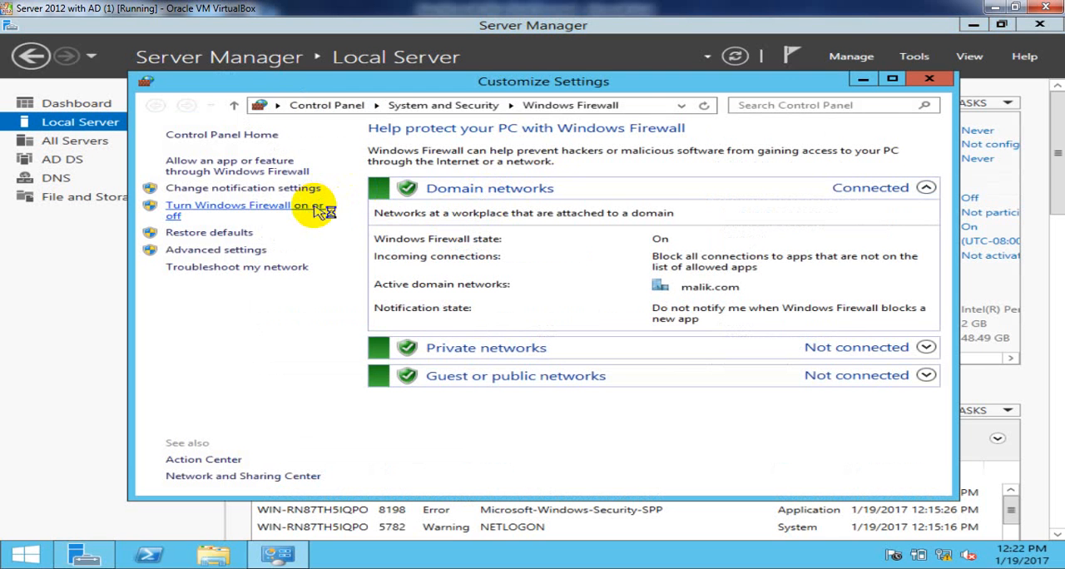
left_click(341, 242)
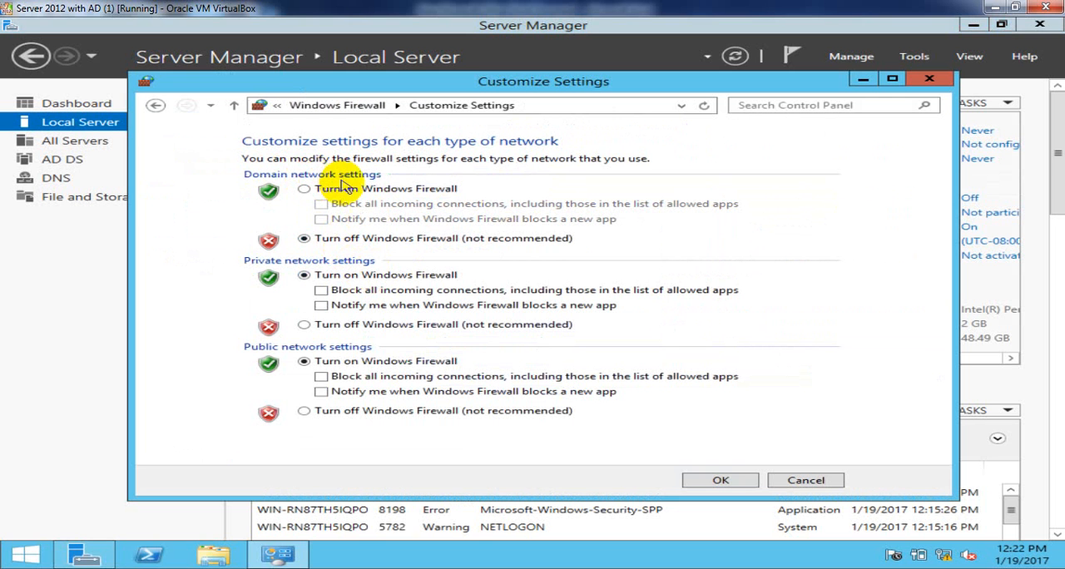
left_click(341, 326)
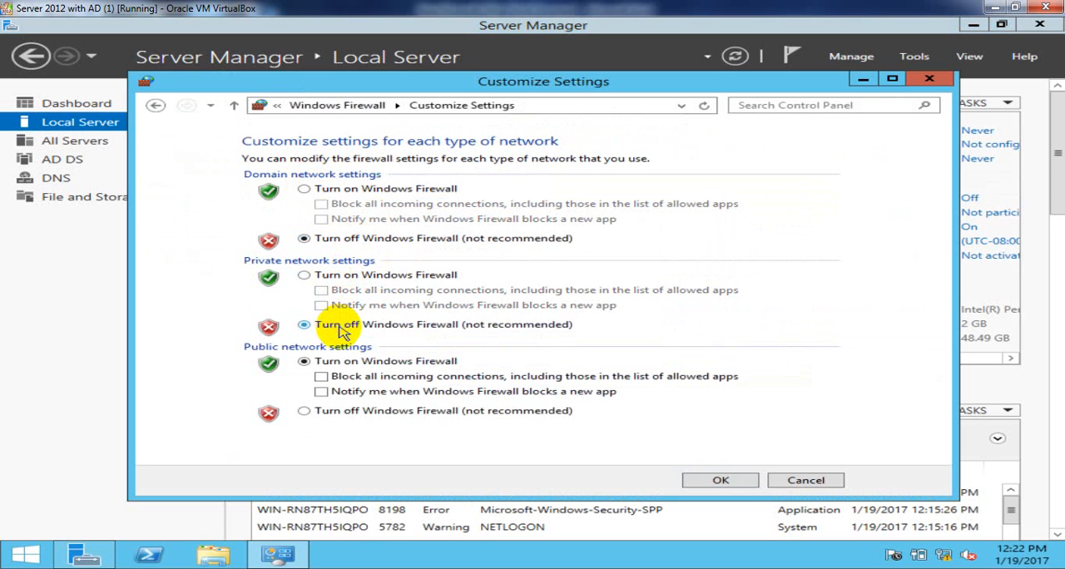
left_click(342, 410)
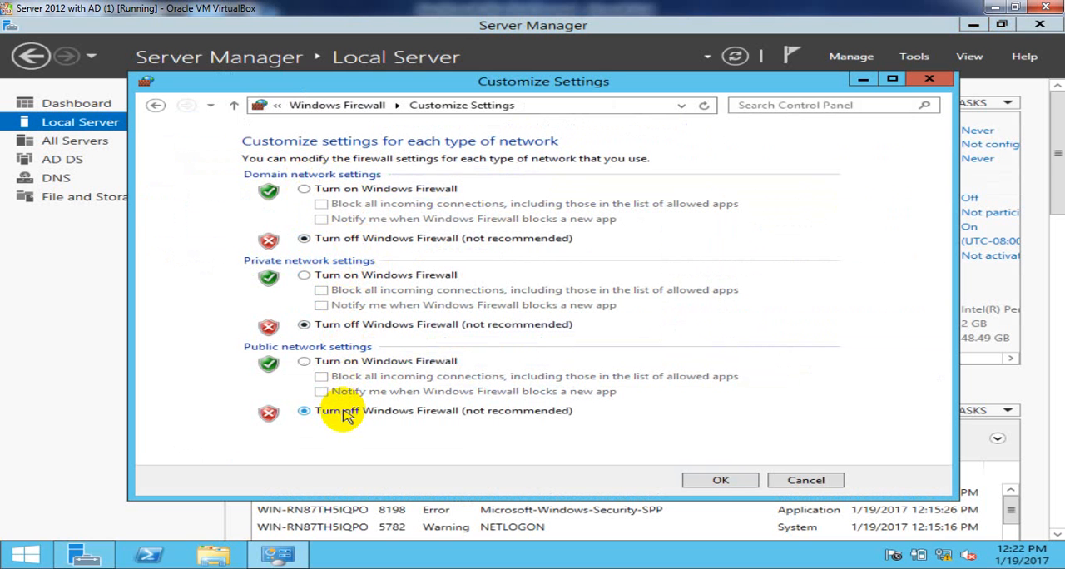
left_click(712, 480)
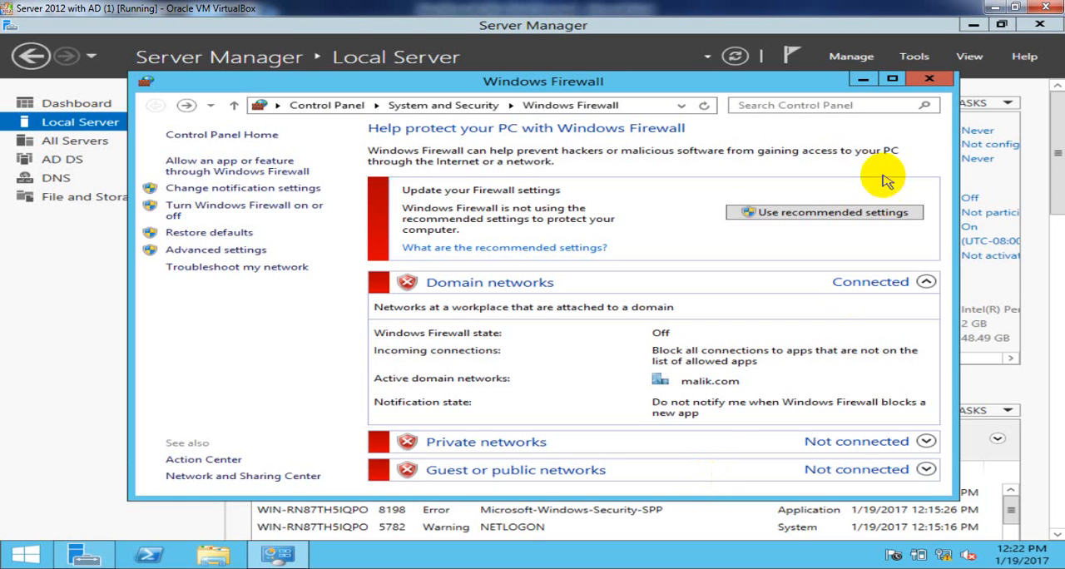
left_click(929, 79)
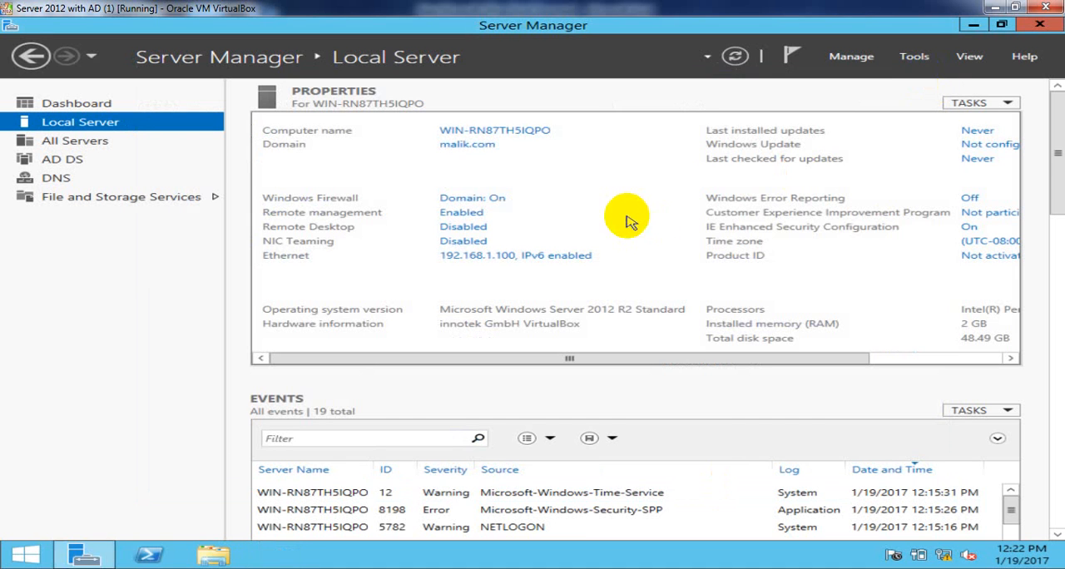
left_click(736, 57)
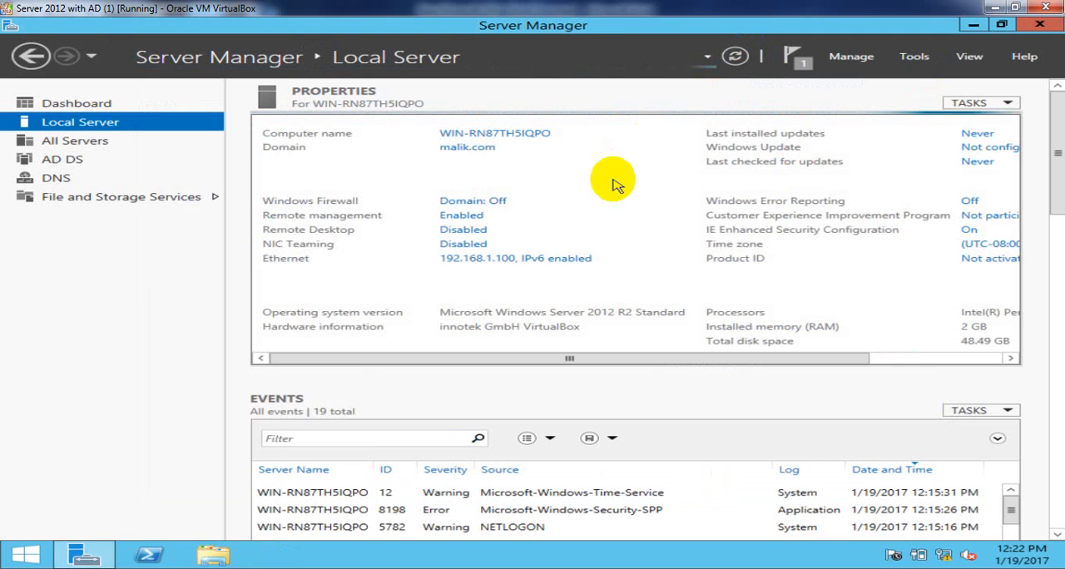
- Set the Ethernet adapter's preferred IPv4 DNS server to 192.168.1.100 and refresh the local server's properties
left_click(502, 256)
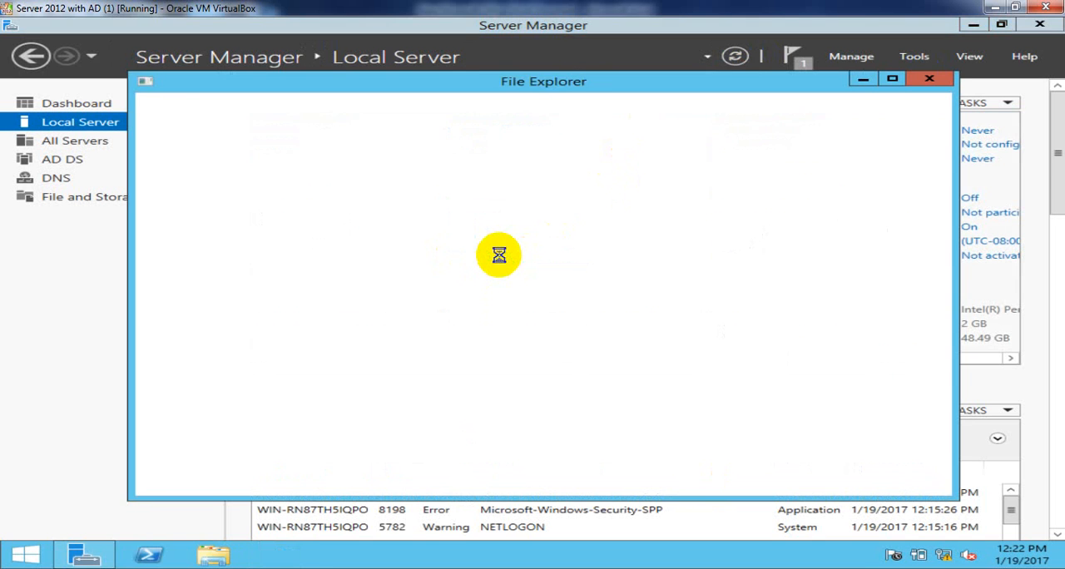
left_click(216, 170)
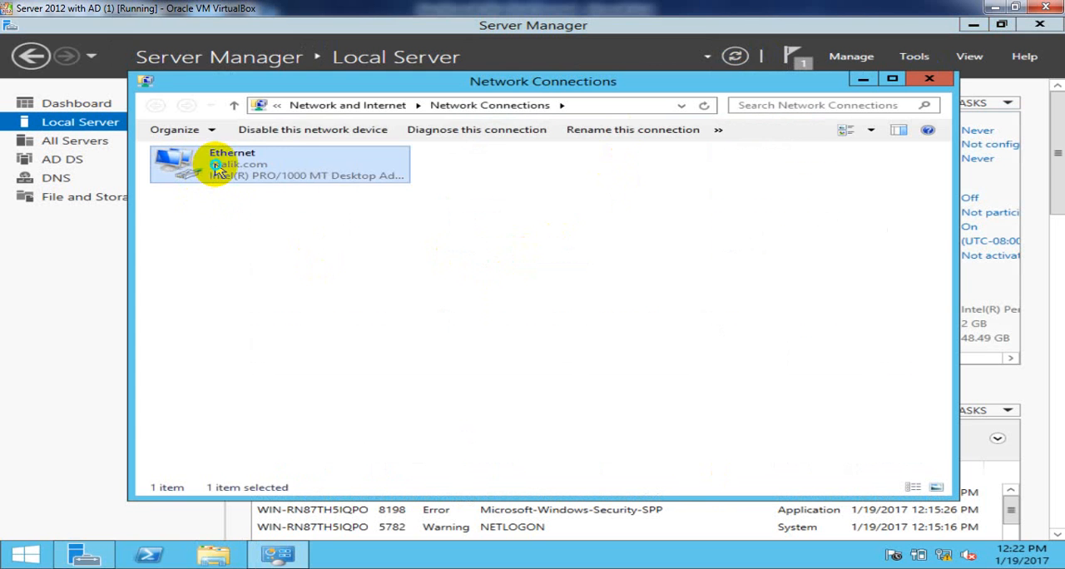
right_click(217, 170)
left_click(280, 295)
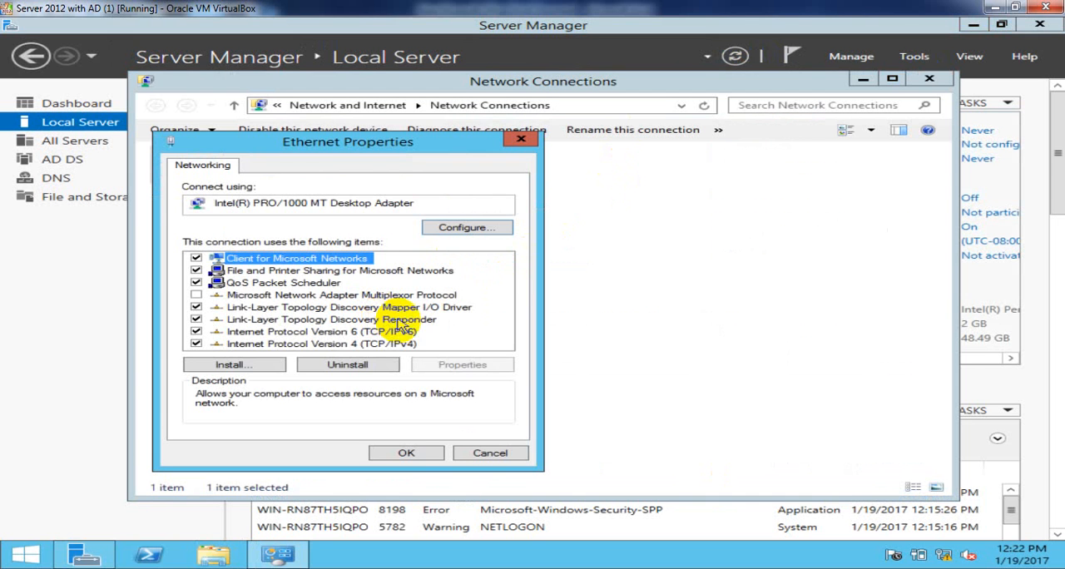
left_click(405, 344)
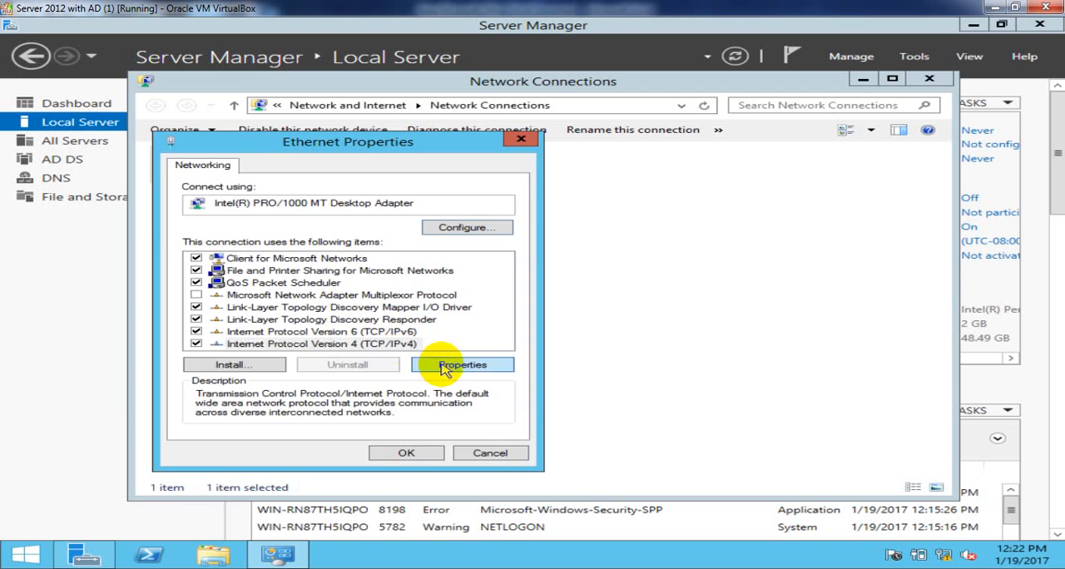
left_click(443, 364)
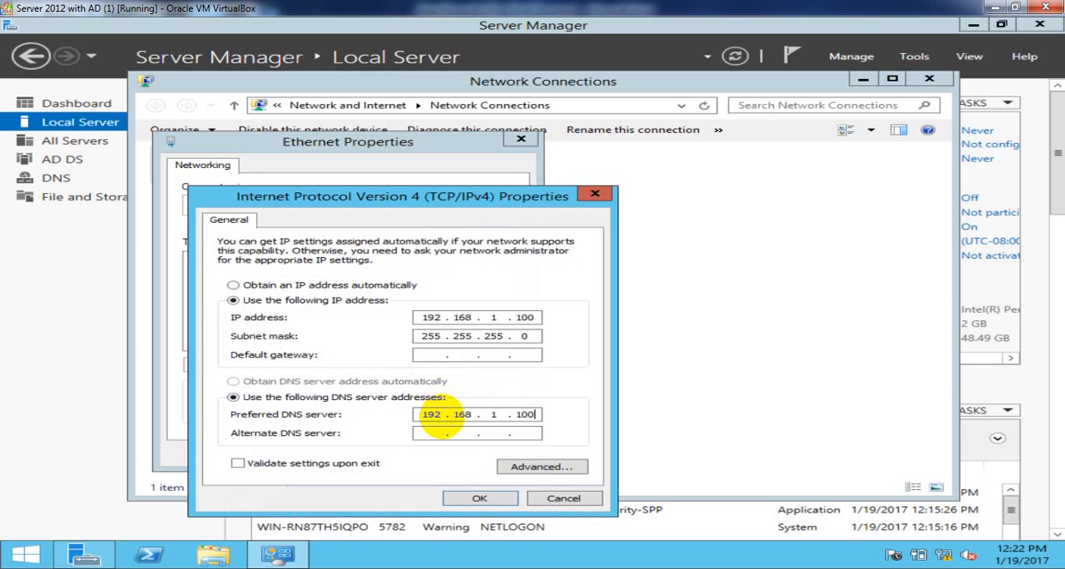
left_click(481, 500)
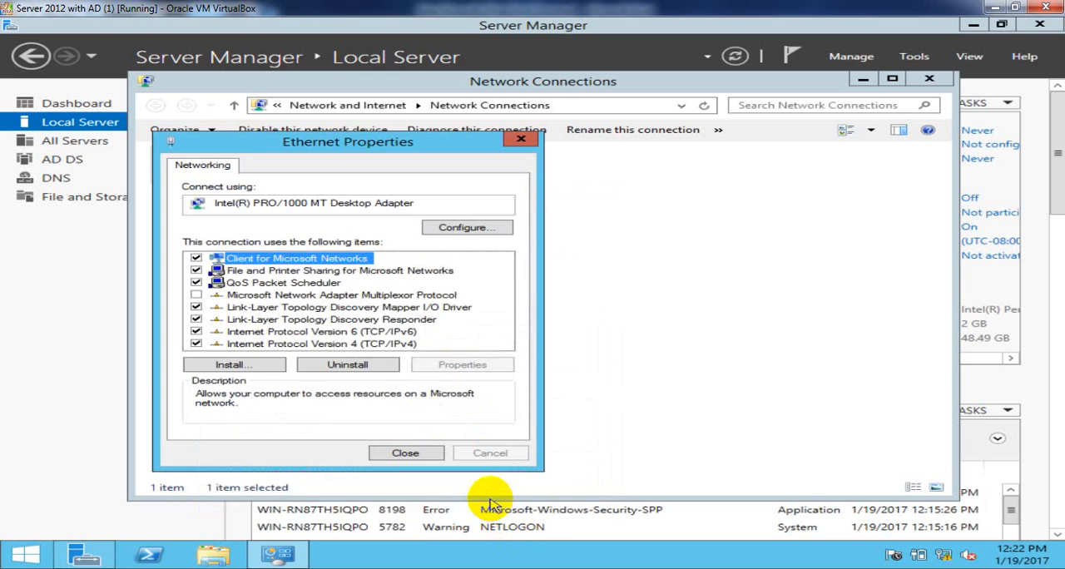
left_click(409, 453)
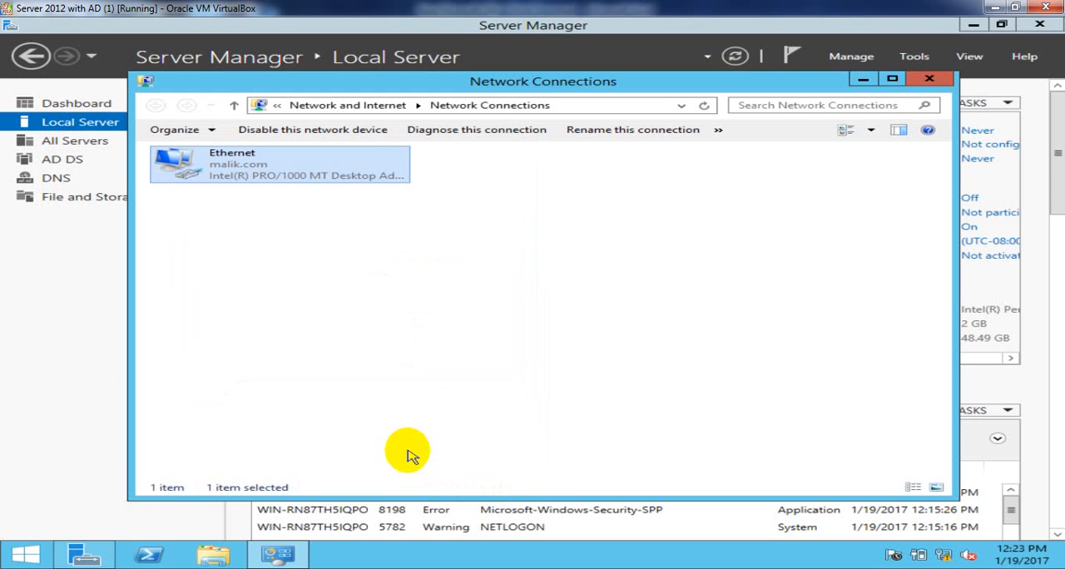
left_click(936, 81)
left_click(735, 57)
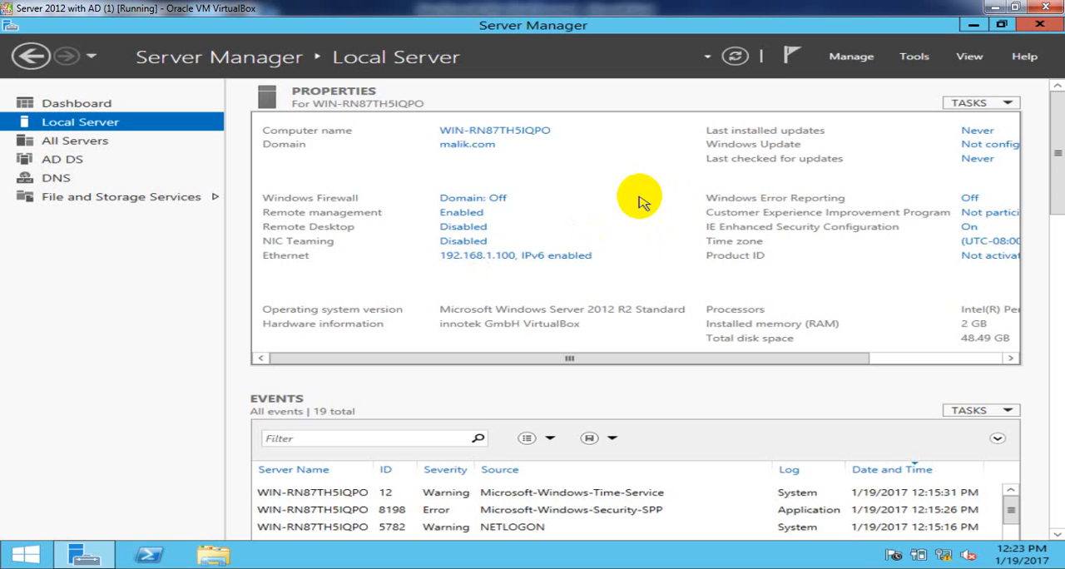
- Switch to the Word document and review the first topic, creating a domain user, in the list of domain user configuration topics
left_click(233, 566)
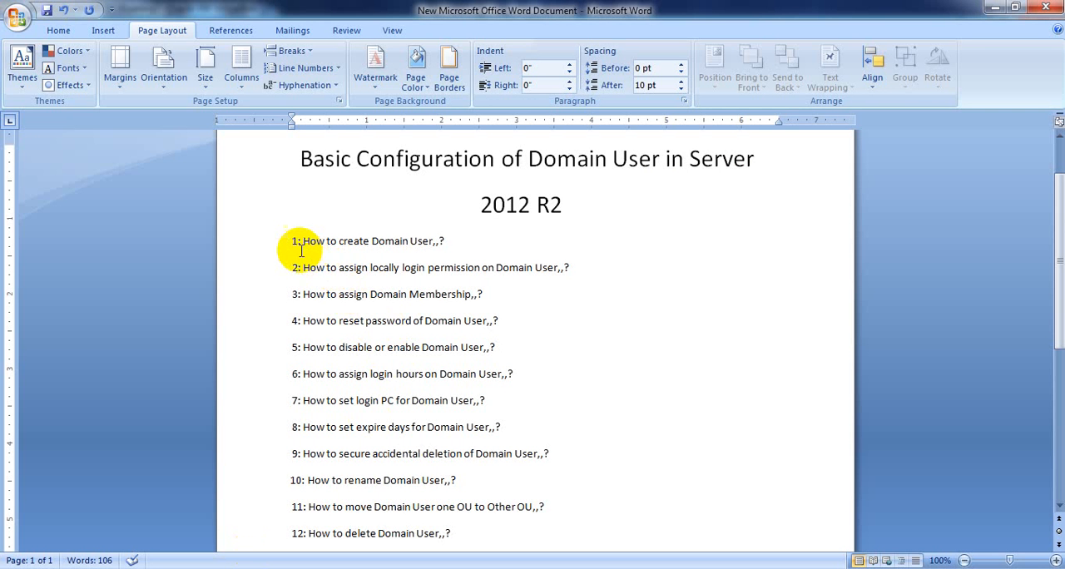
left_click_drag(291, 241, 430, 239)
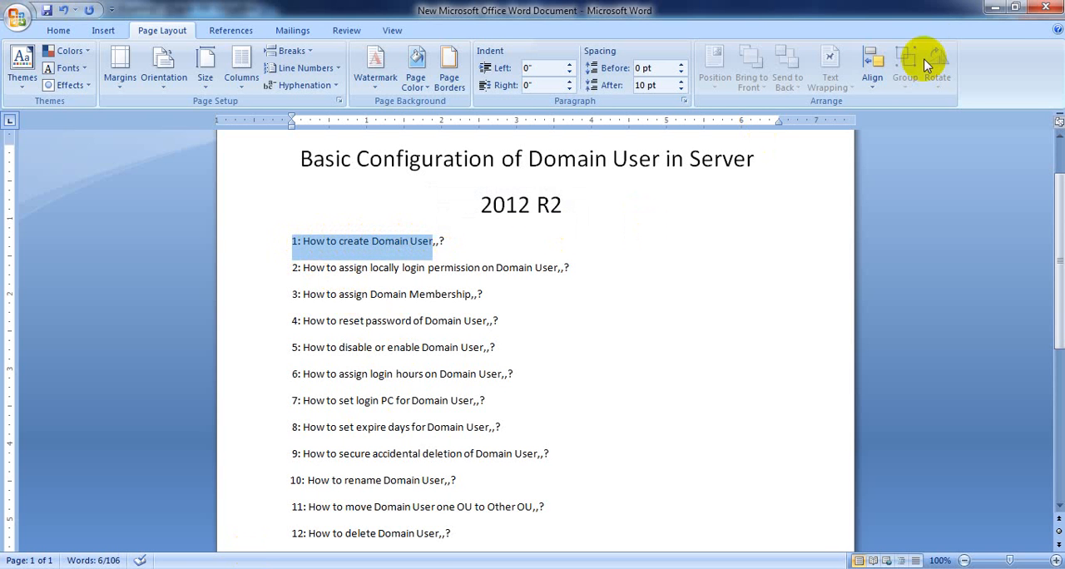
left_click(996, 11)
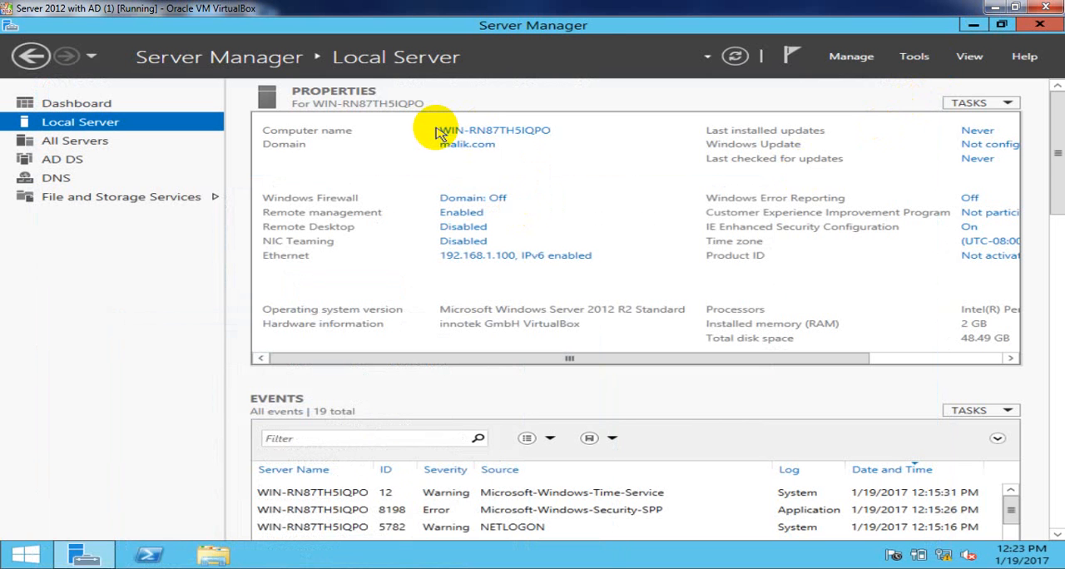
left_click(916, 59)
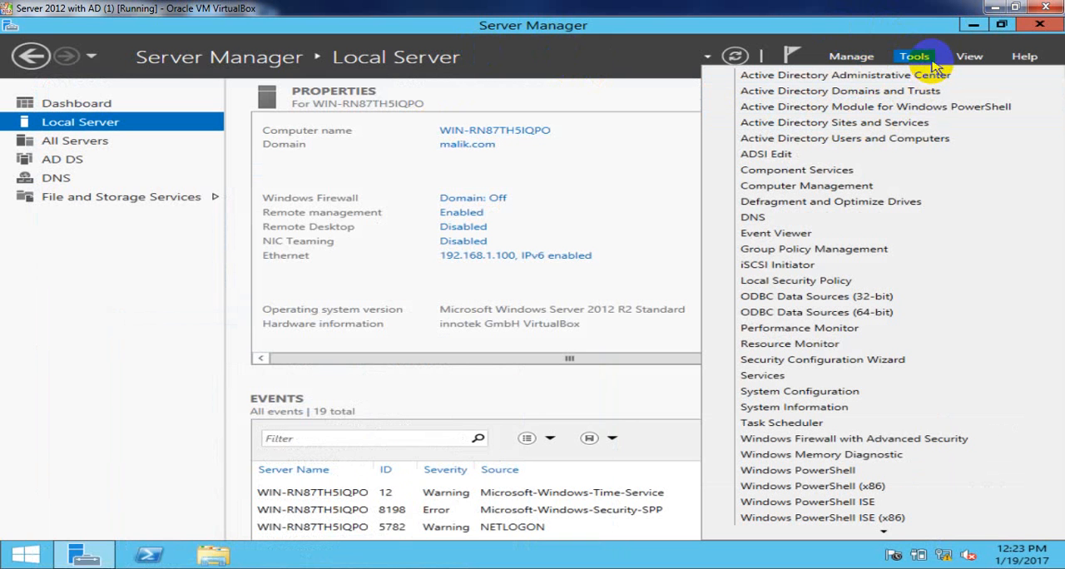
left_click(611, 194)
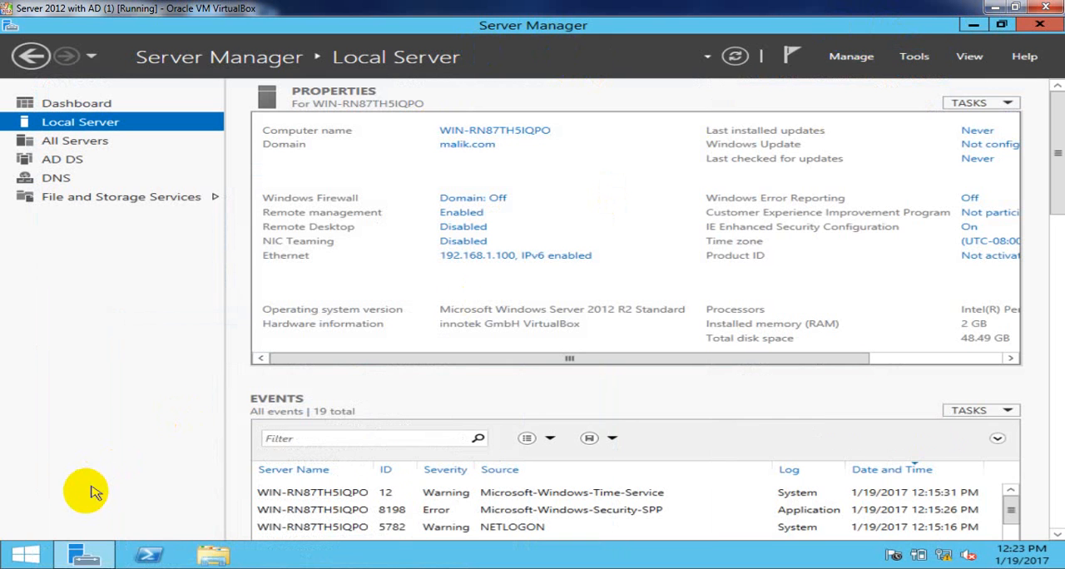
left_click(21, 551)
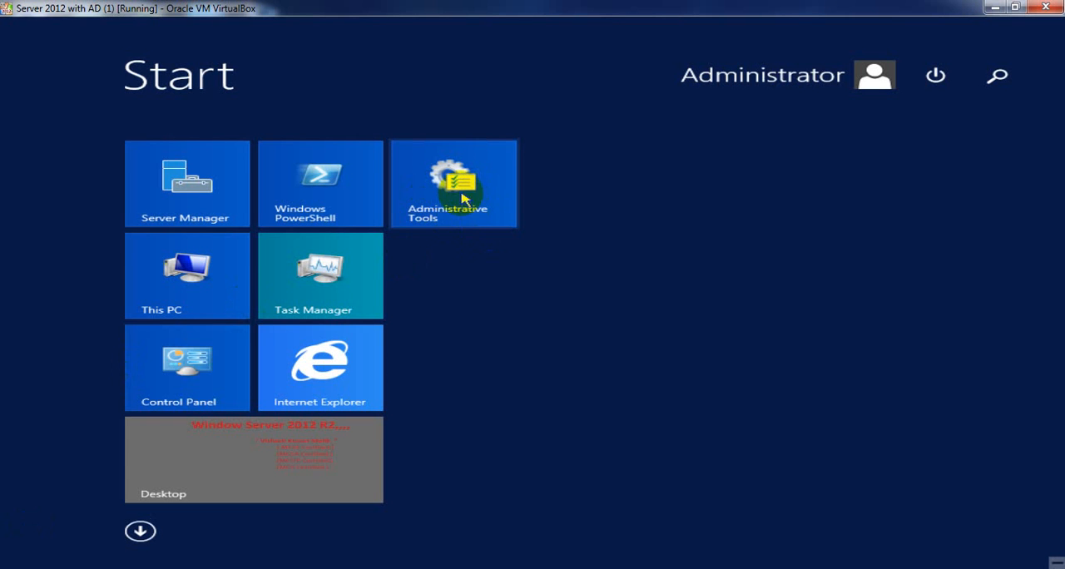
left_click(275, 496)
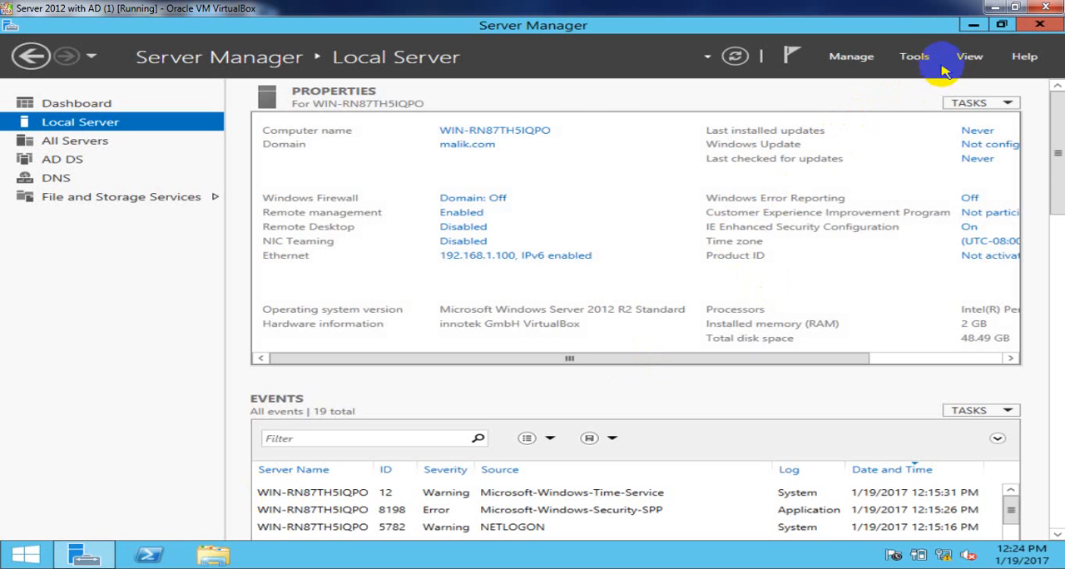
- Open Active Directory Users and Computers from Server Manager and maximize its window
left_click(915, 56)
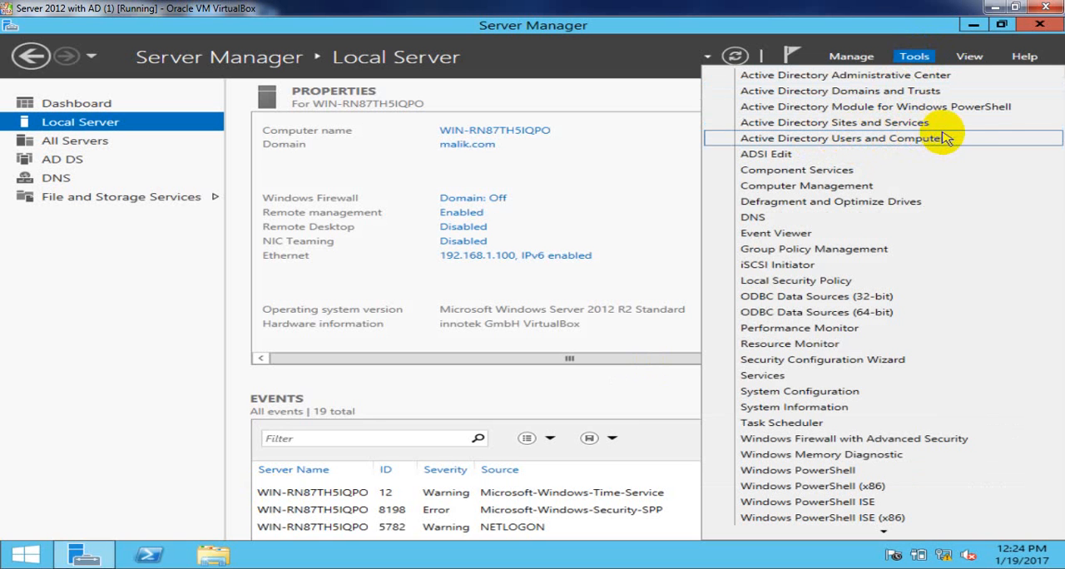
left_click(968, 139)
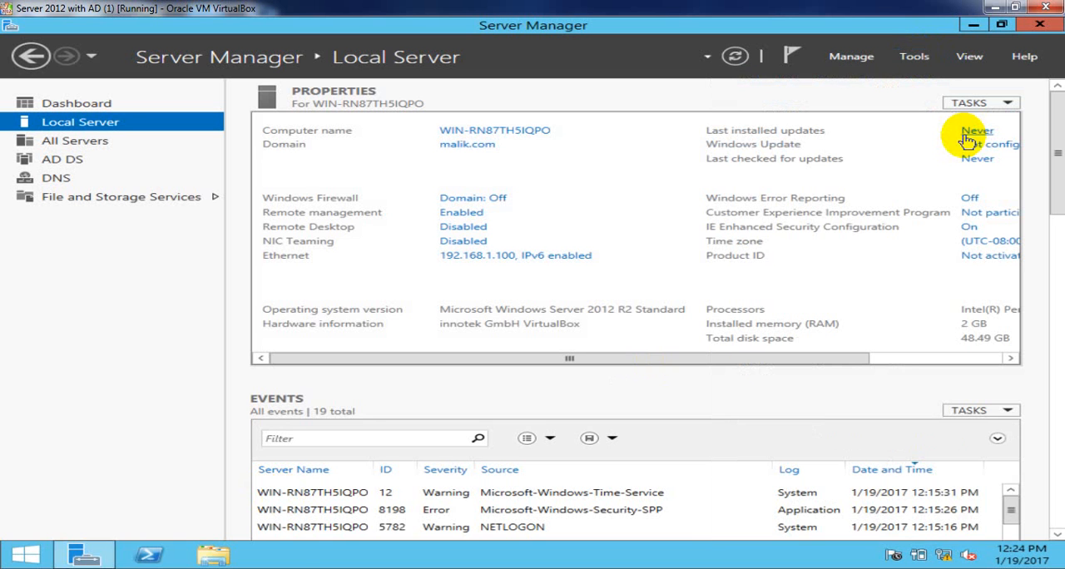
left_click(968, 133)
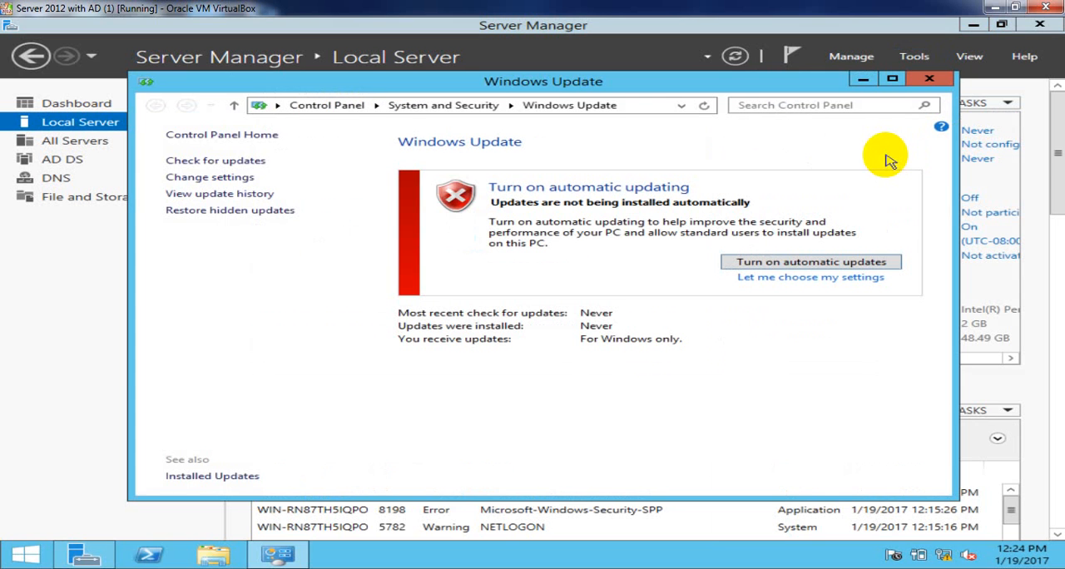
left_click(931, 81)
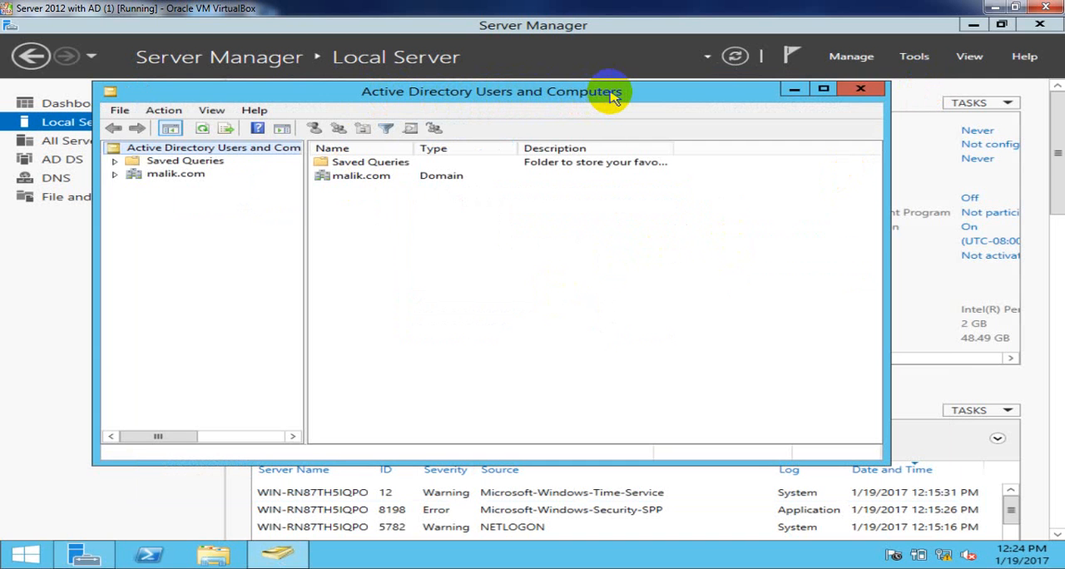
left_click(822, 91)
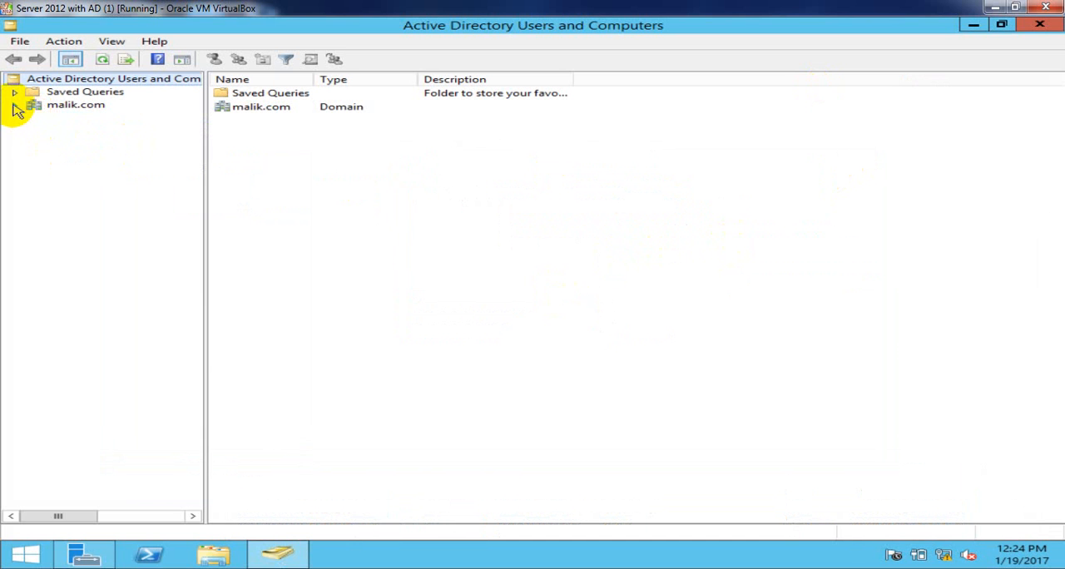
- Expand the malik.com domain and open its Users container
left_click(78, 106)
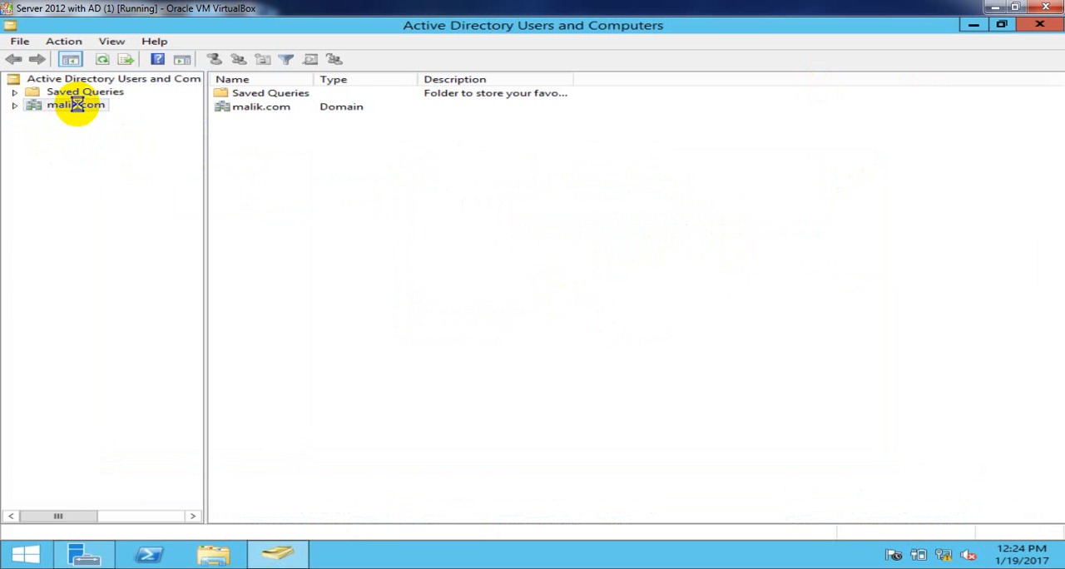
left_click(16, 106)
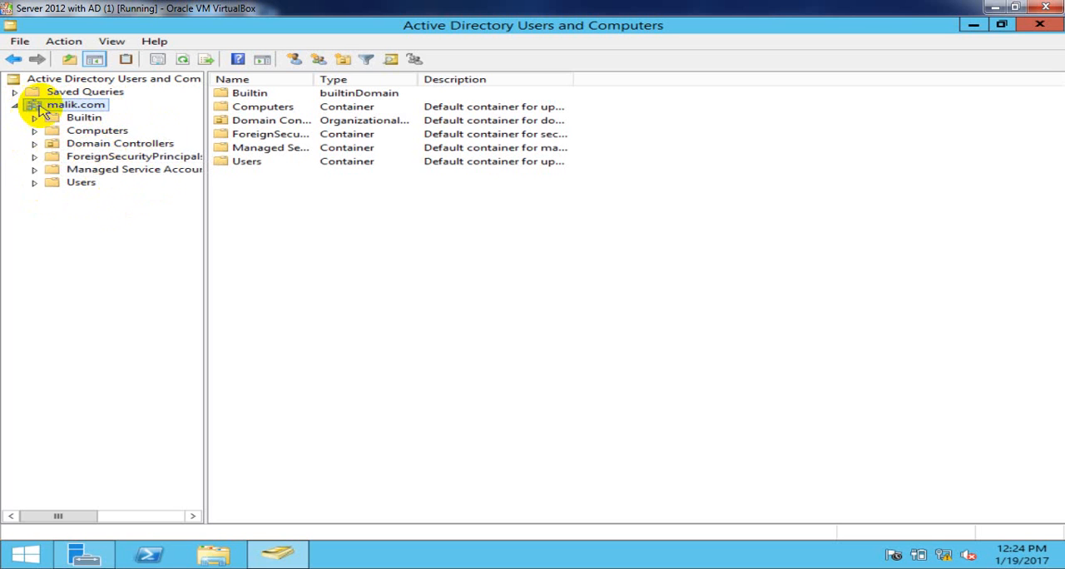
left_click(82, 182)
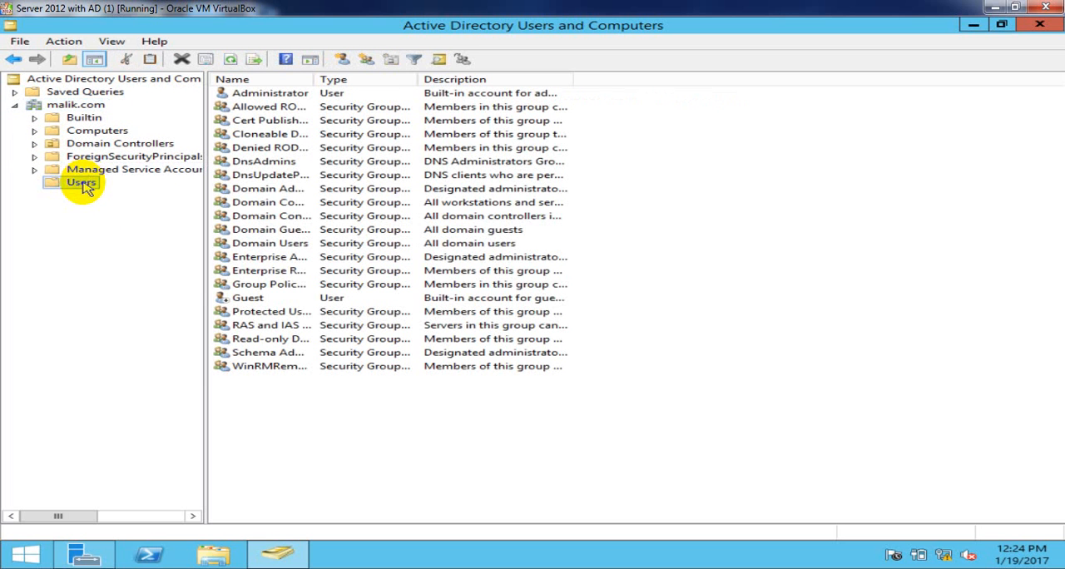
- Look over the default groups and accounts in the Users container, including the built-in Administrator account
left_click_drag(298, 437, 334, 125)
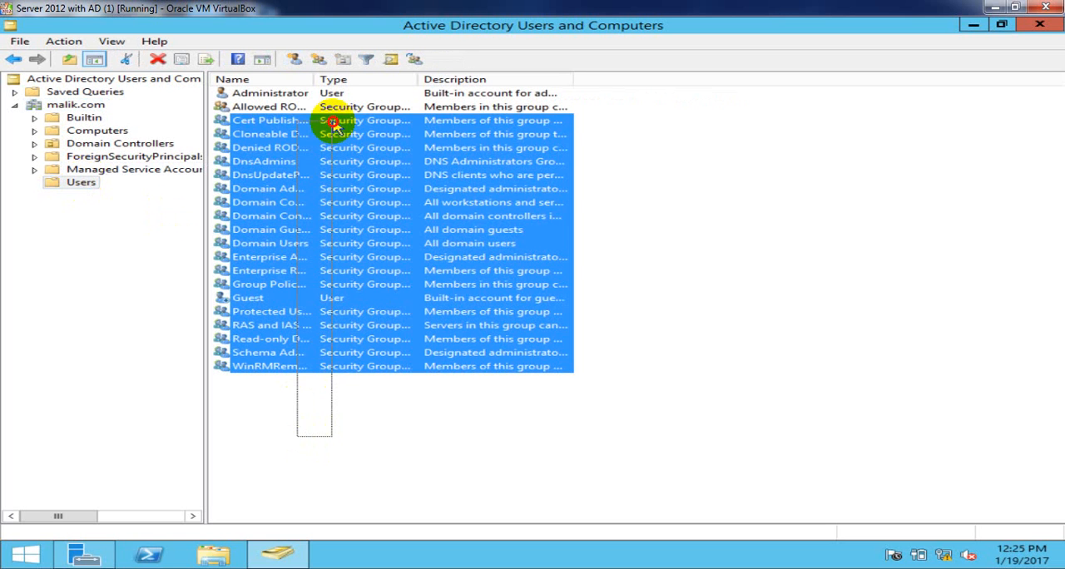
left_click(637, 158)
key("ctrl+a")
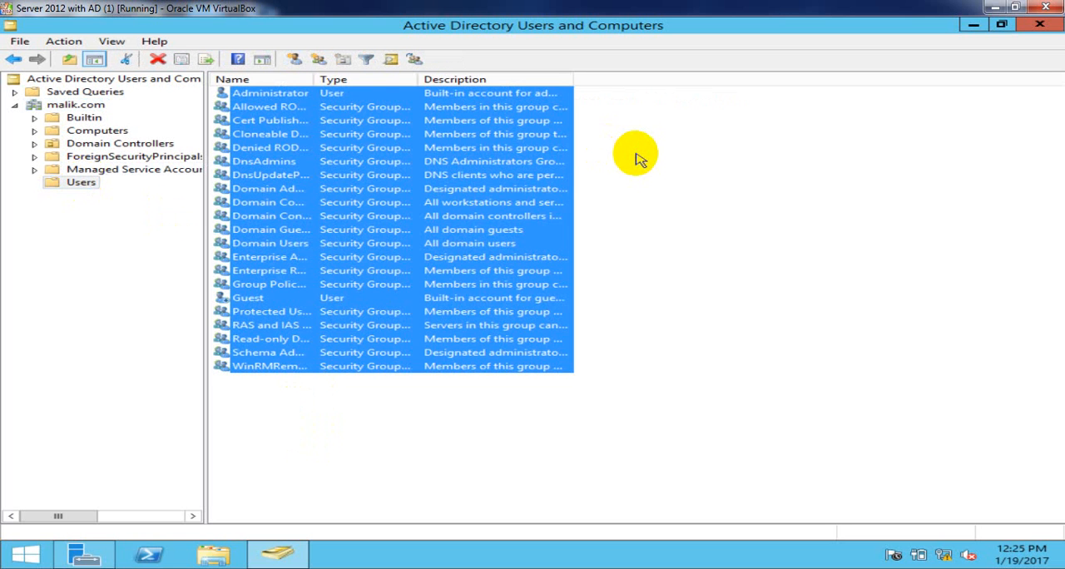
left_click(605, 181)
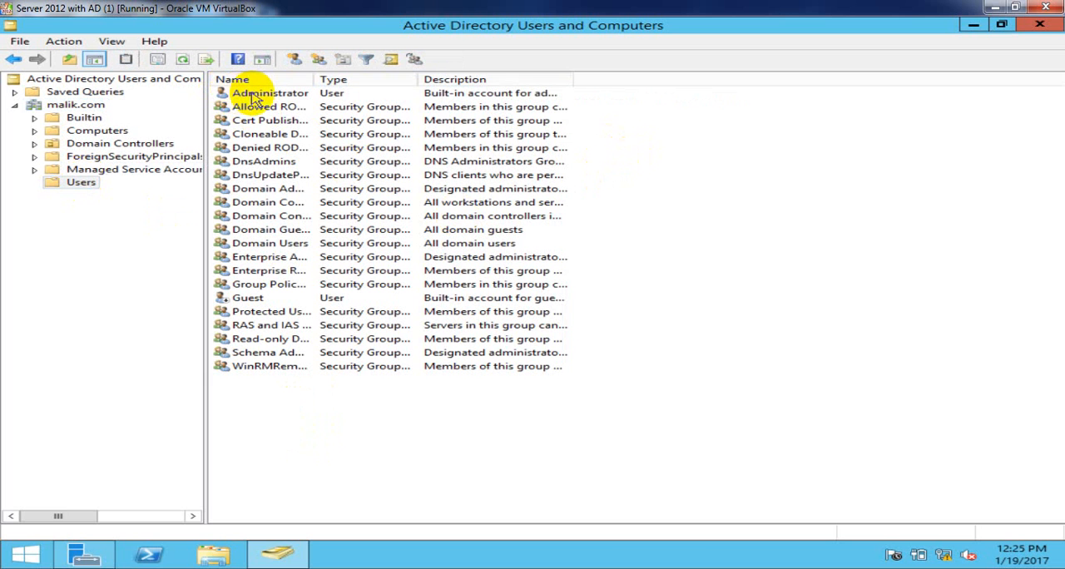
left_click(243, 95)
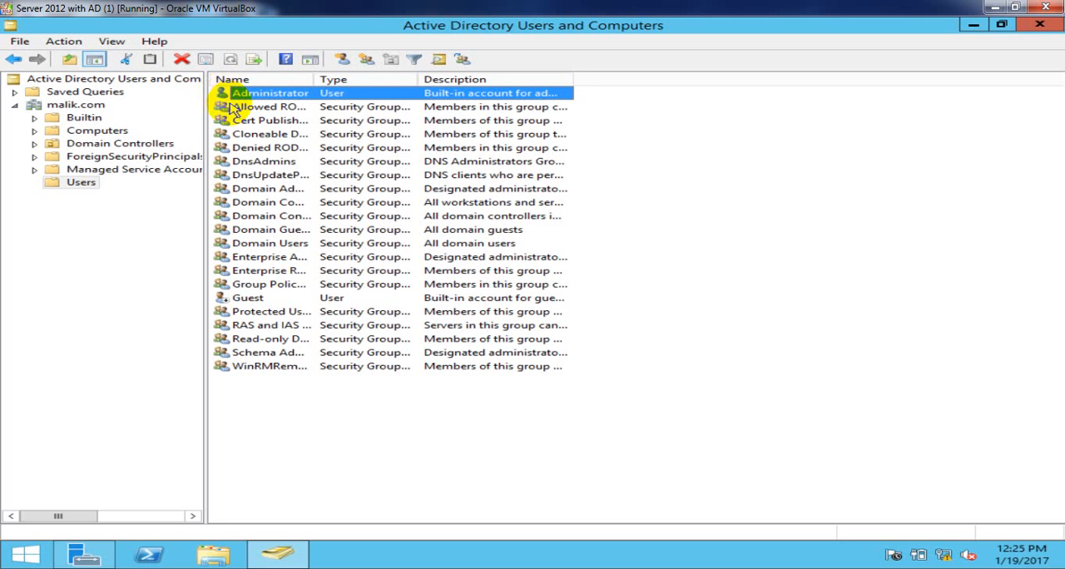
- Widen the Name column of the Users container so the full group and account names fit
left_click(248, 124)
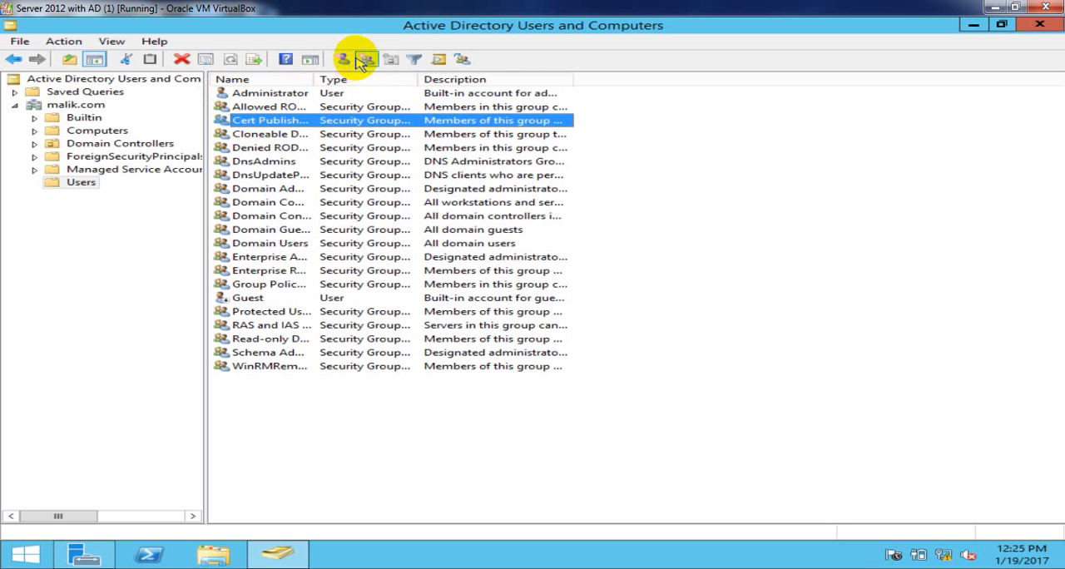
left_click_drag(315, 77, 395, 77)
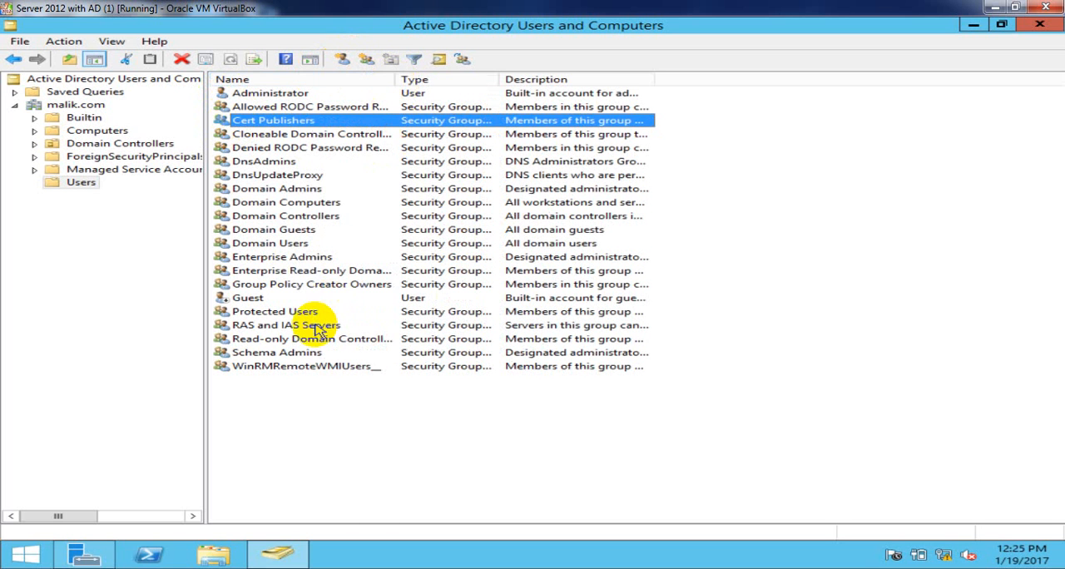
left_click(315, 395)
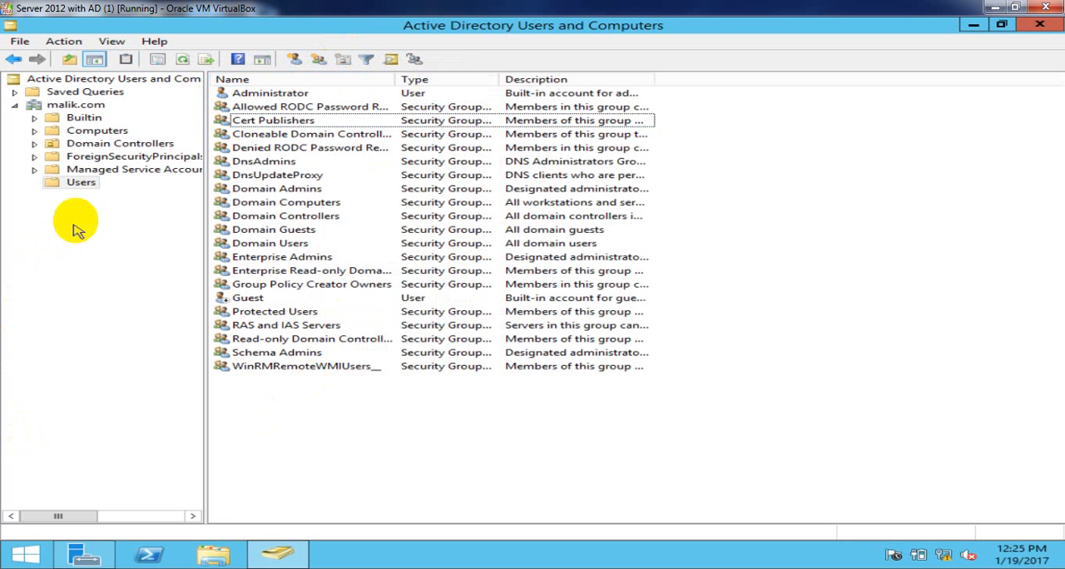
- Start a new user in the Users container and enter the user's first name and logon name in the malik.com domain
left_click(87, 186)
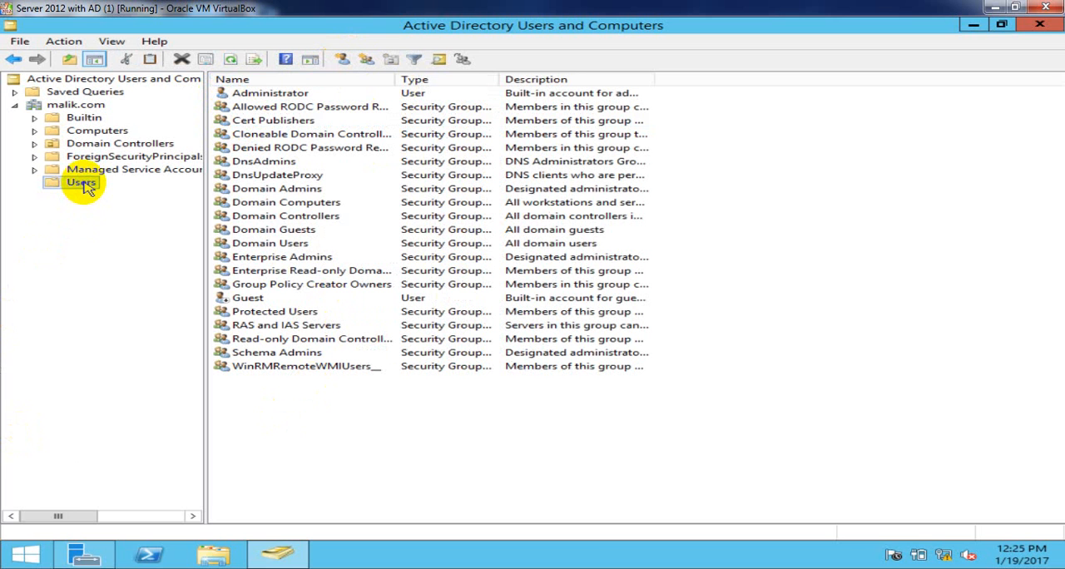
right_click(88, 187)
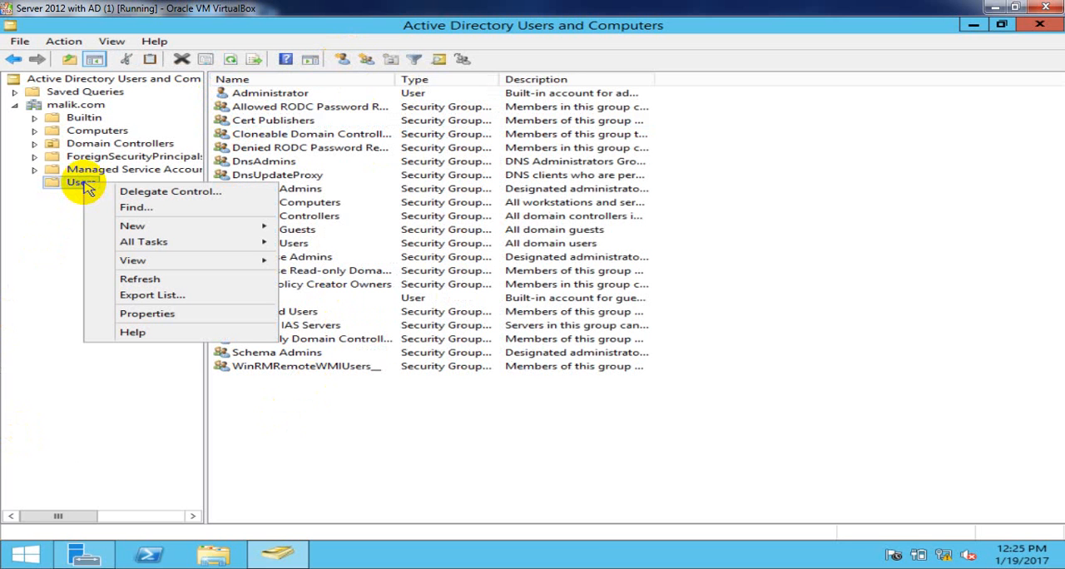
mouse_move(254, 227)
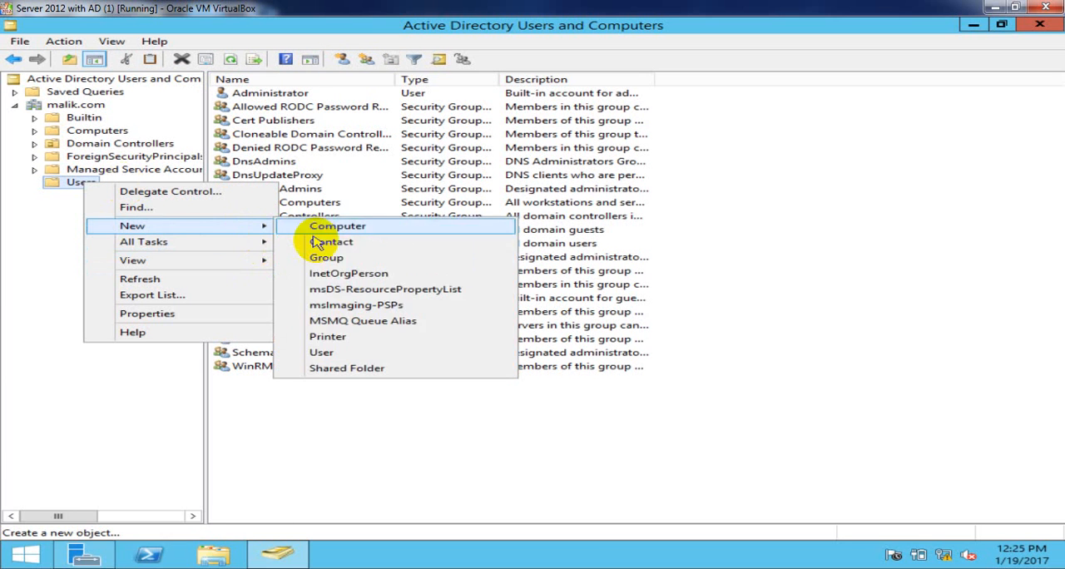
left_click(323, 353)
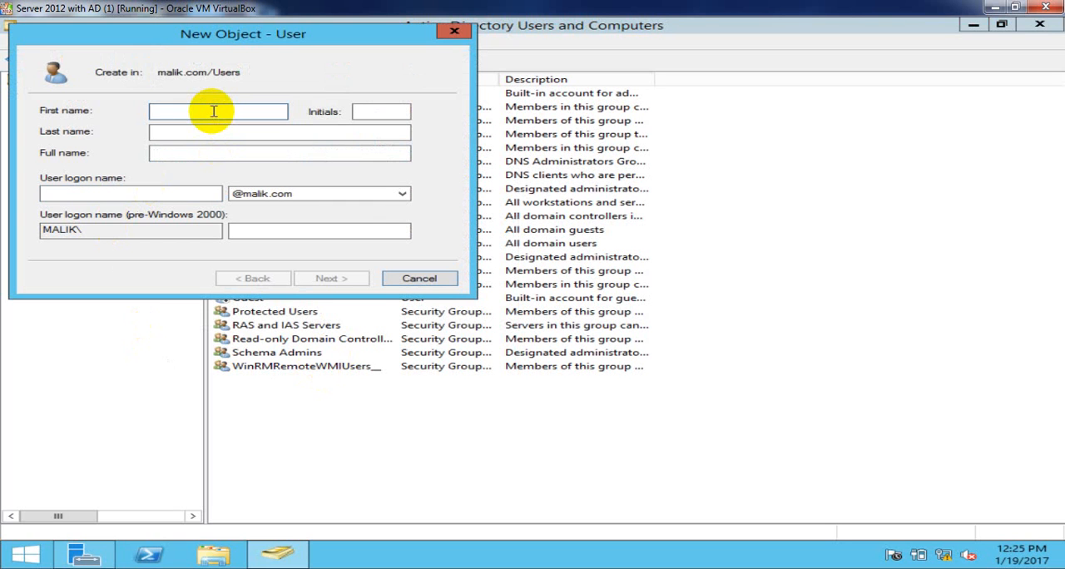
type("preet")
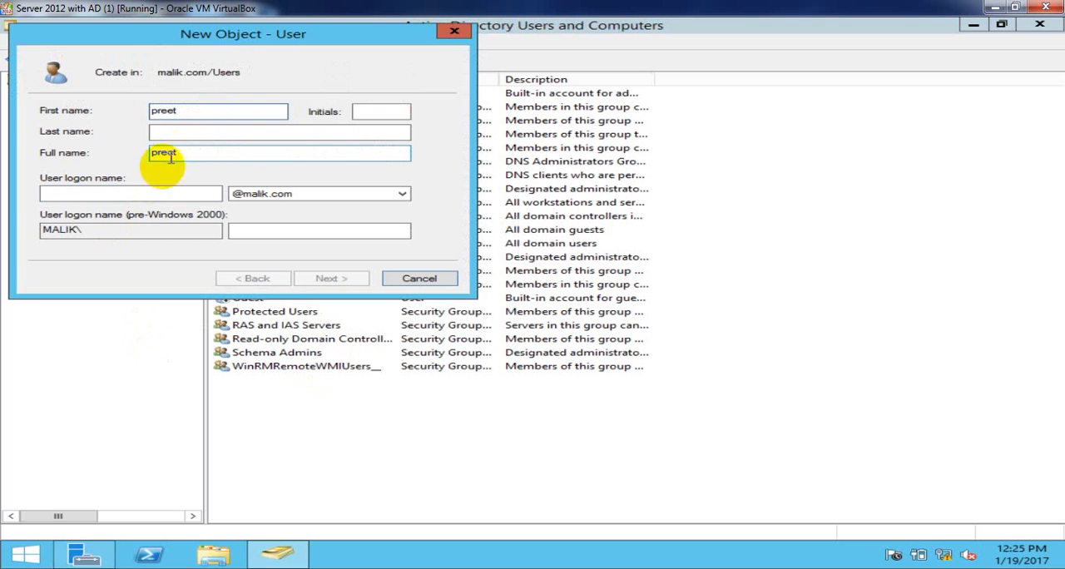
left_click(139, 193)
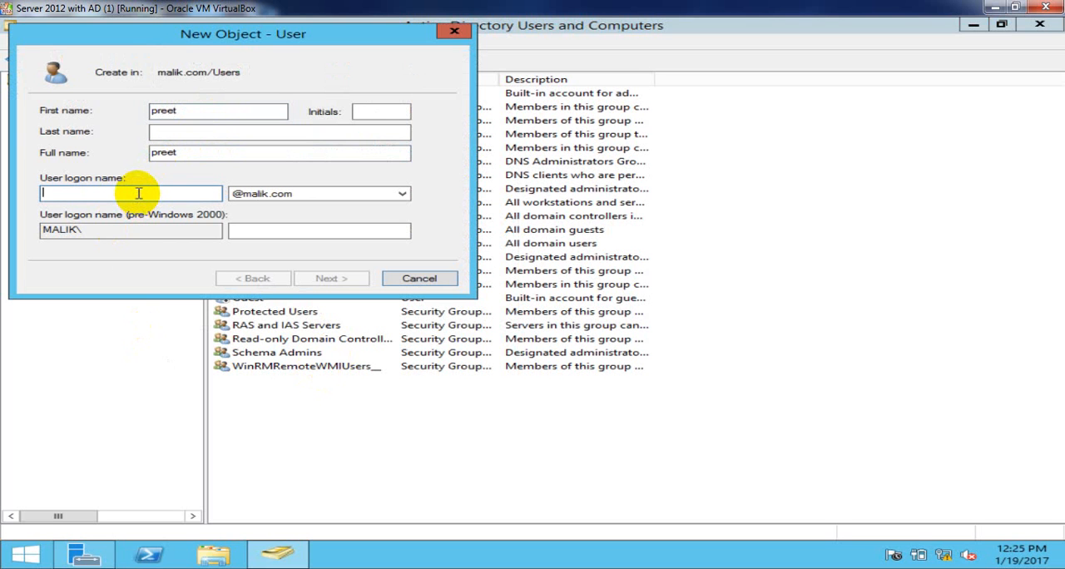
type("preet")
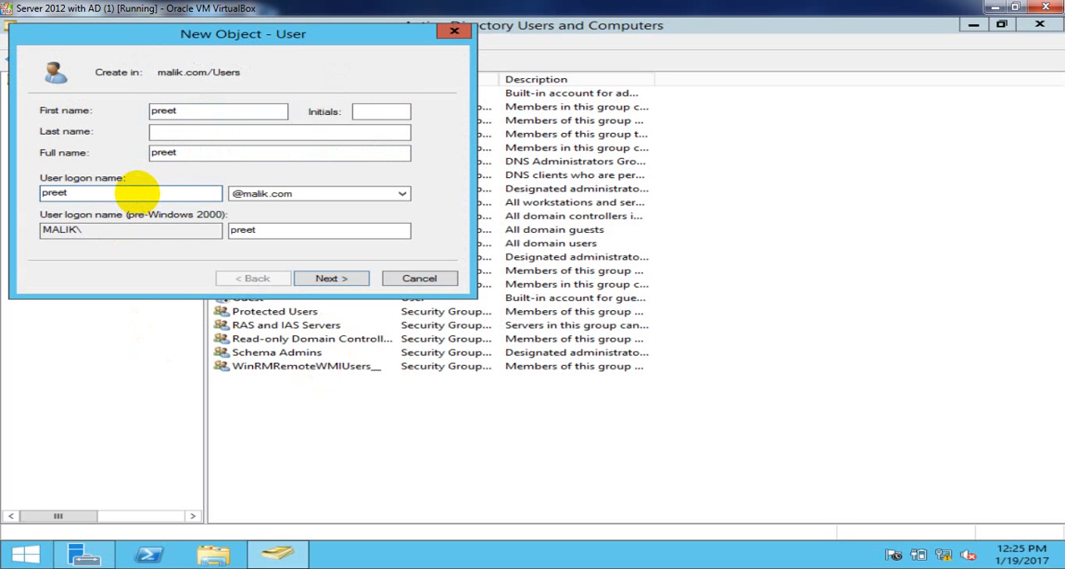
- Compare the first name and user logon name entries in the new user form
left_click(199, 110)
left_click_drag(199, 110, 147, 109)
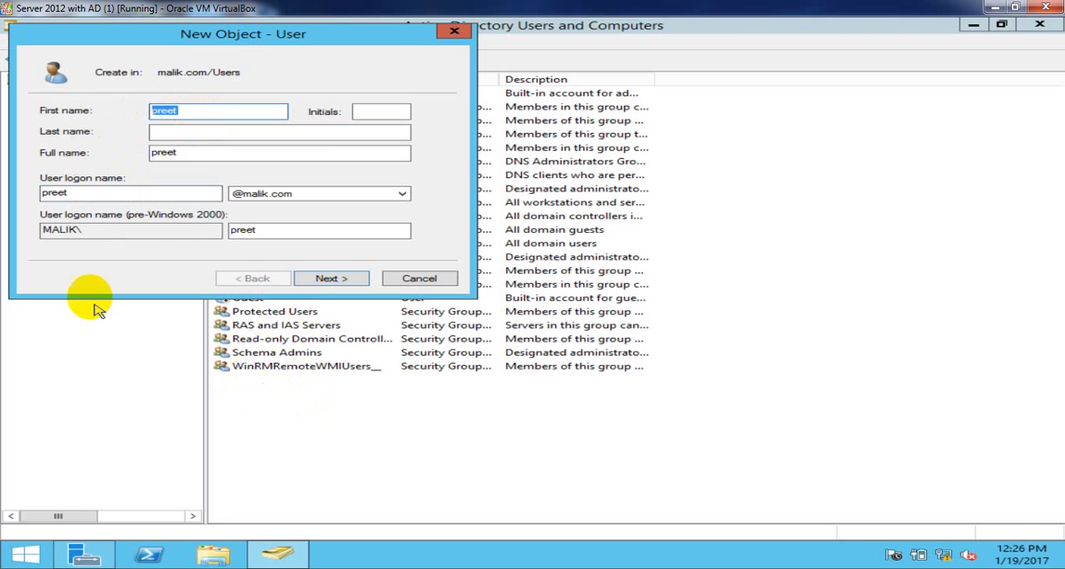
left_click_drag(62, 194, 31, 192)
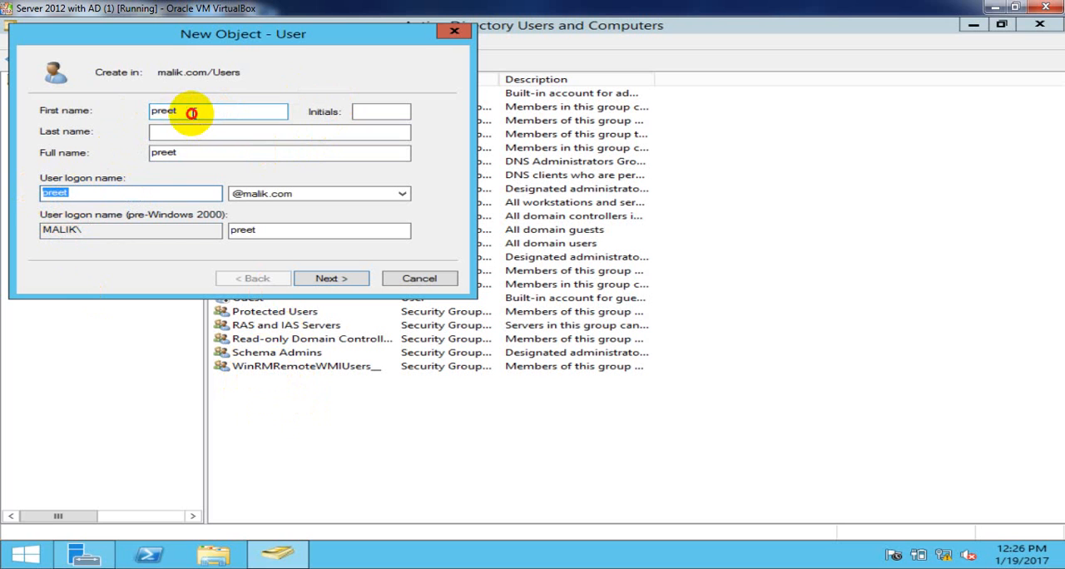
left_click(198, 109)
left_click_drag(198, 109, 143, 101)
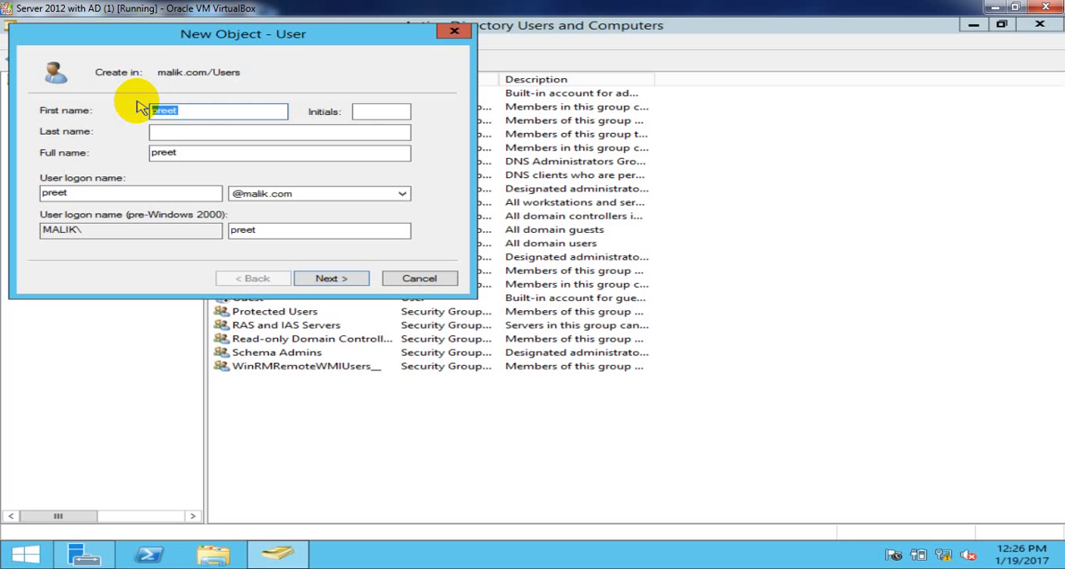
left_click(199, 114)
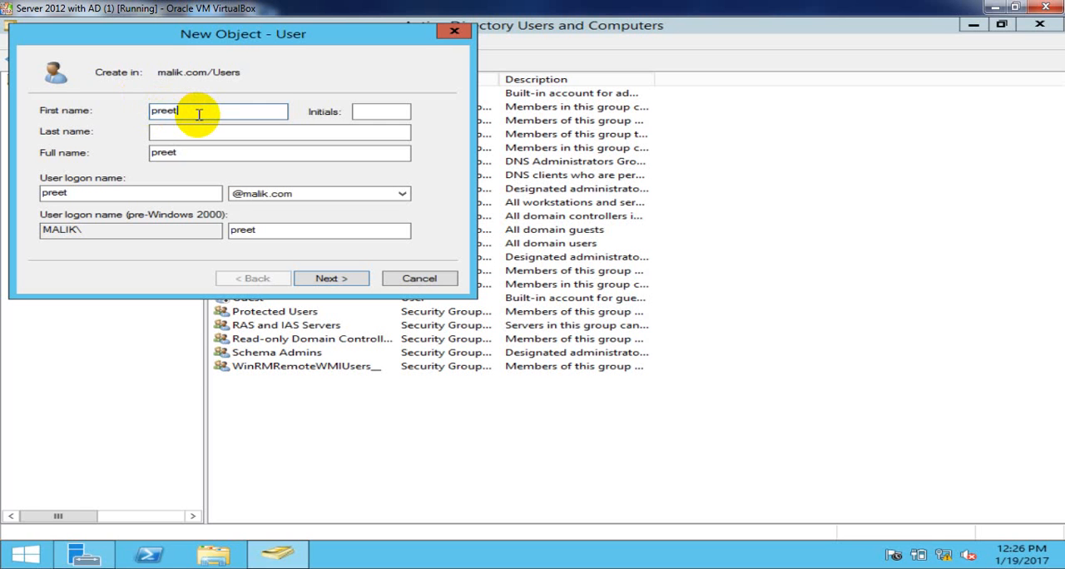
left_click(77, 192)
left_click_drag(79, 192, 24, 193)
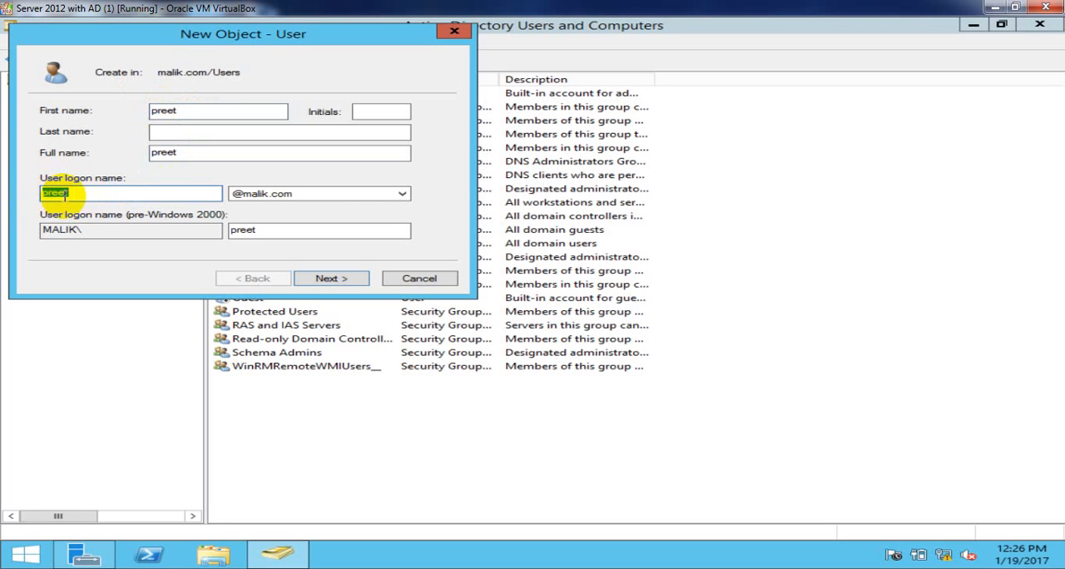
left_click(76, 195)
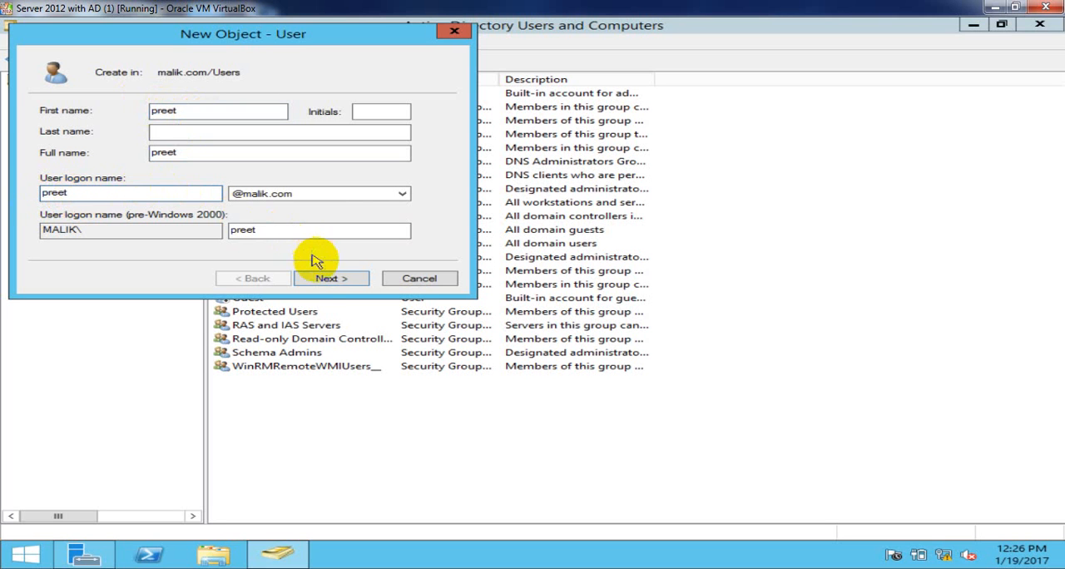
- Continue to the password page and enter and confirm the new user's account password
left_click(331, 286)
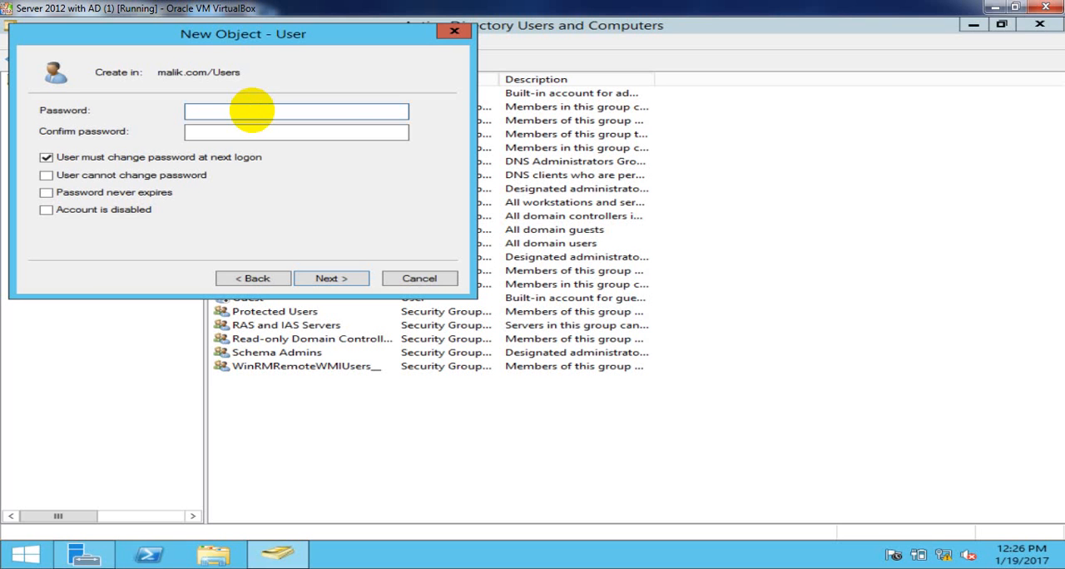
type("•••••••")
key("Tab")
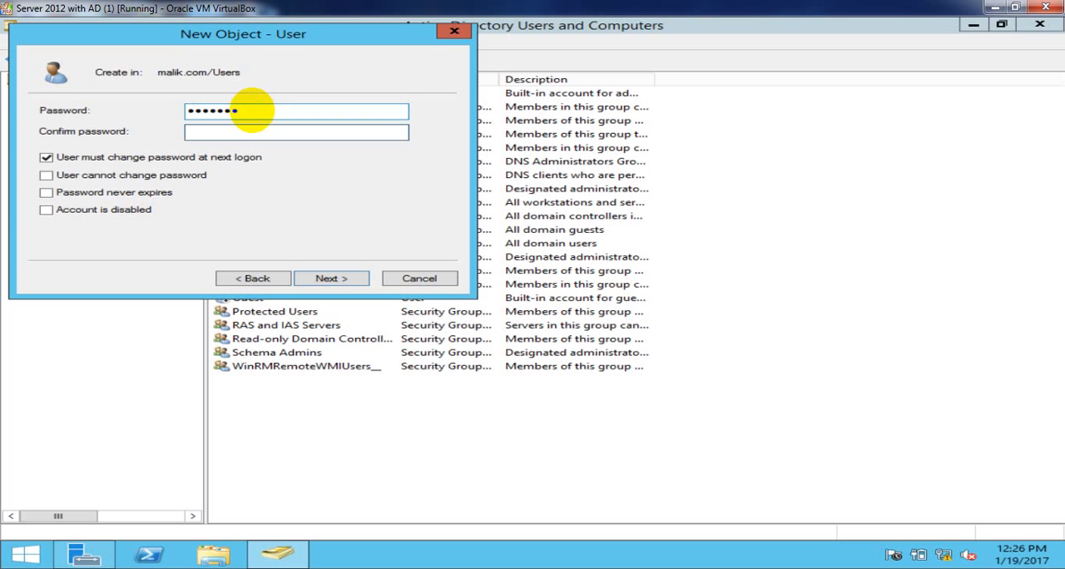
type("••••••••")
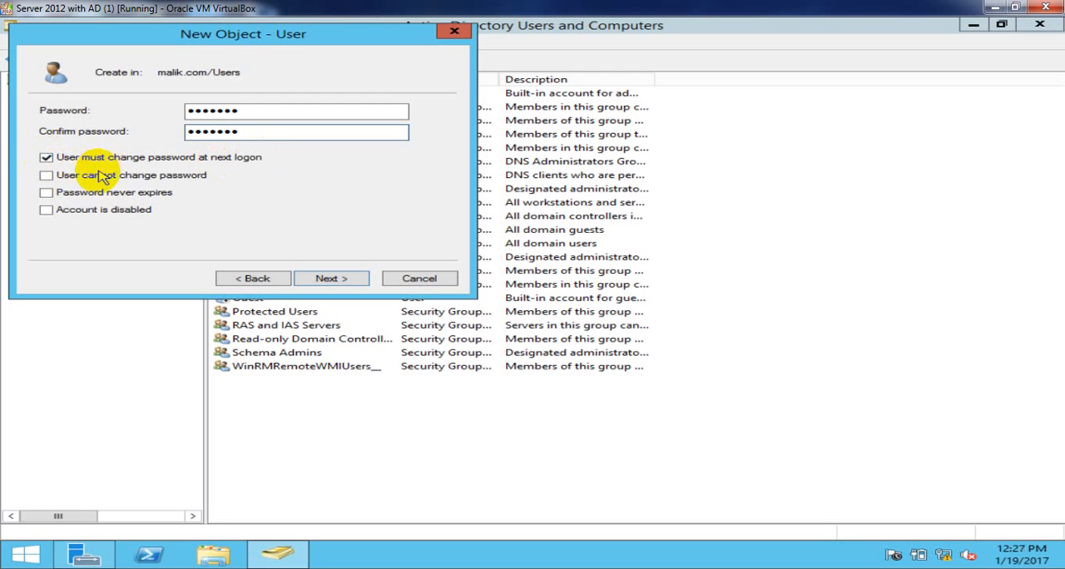
- Disable the forced password change at next logon, enable User cannot change password and Password never expires, finish creating the user and select the new account
left_click(47, 159)
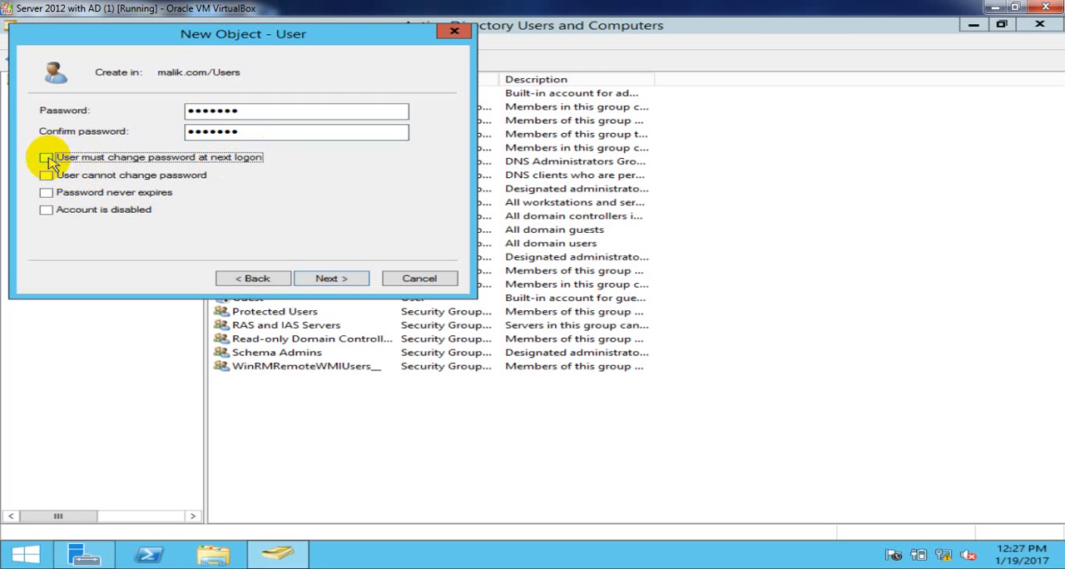
left_click(97, 179)
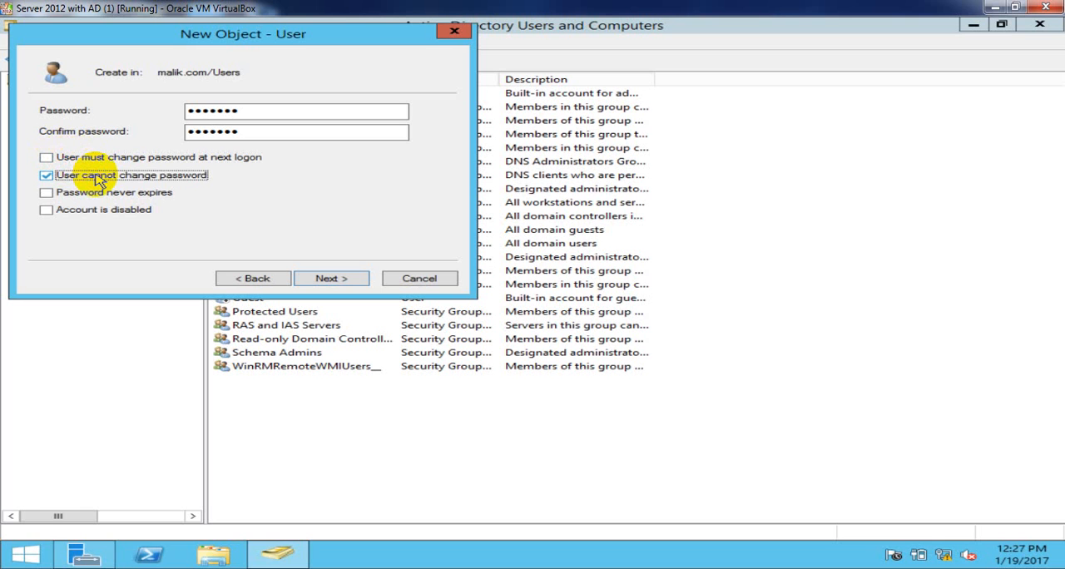
left_click(98, 193)
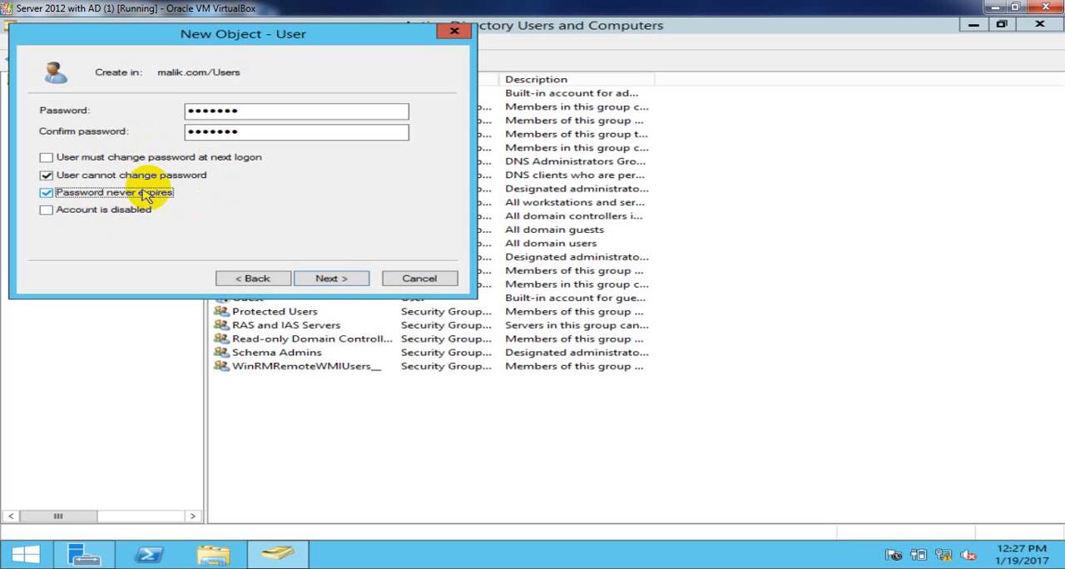
left_click(330, 281)
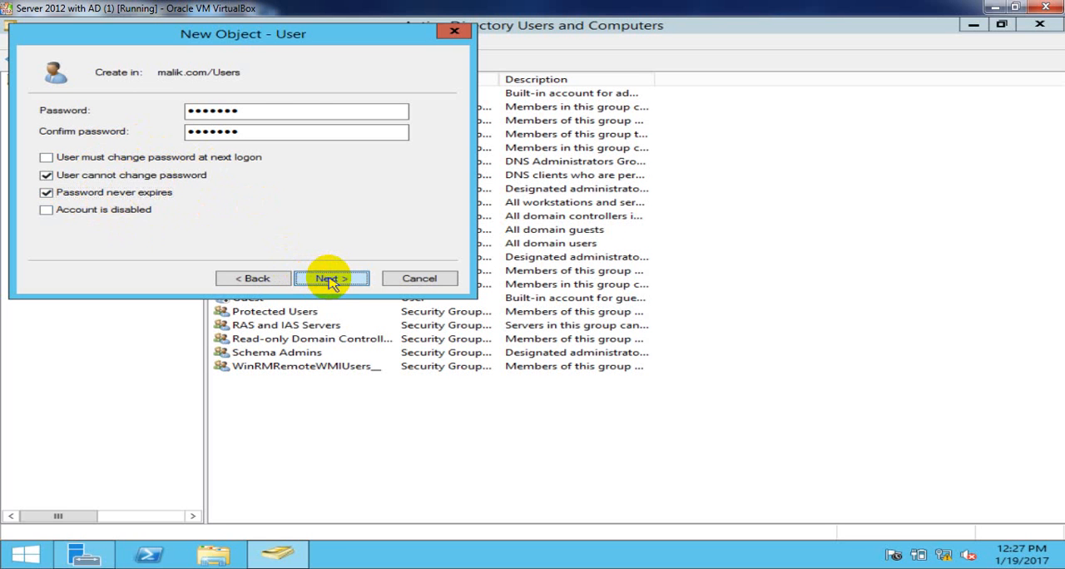
left_click(330, 279)
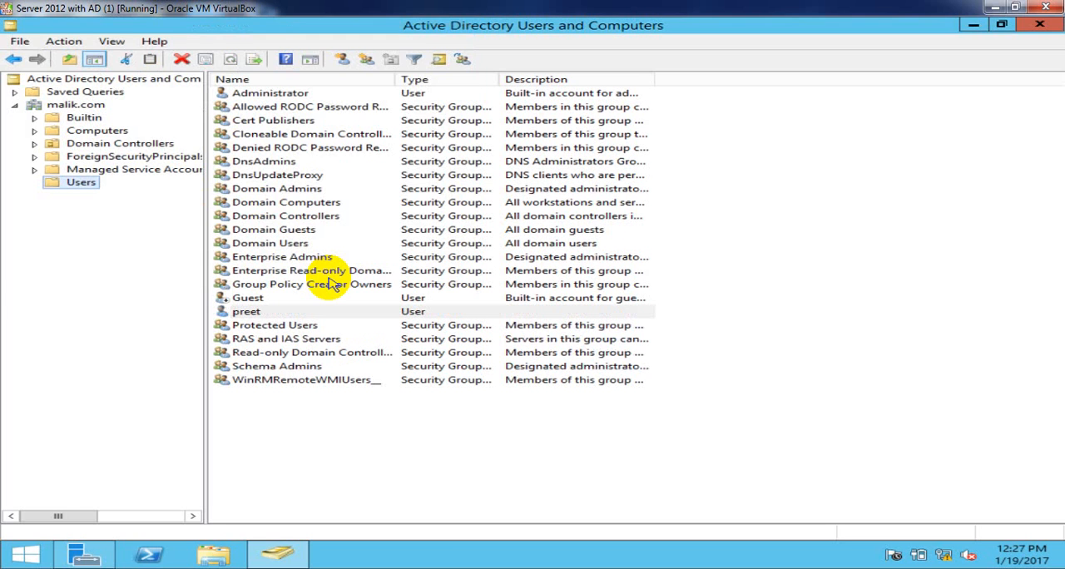
left_click(245, 315)
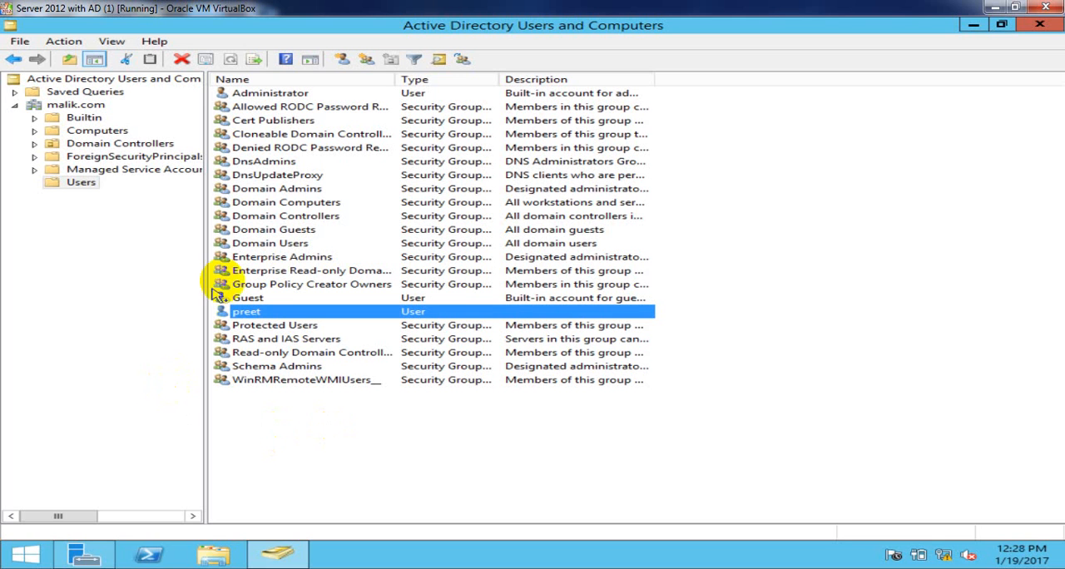
left_click(83, 182)
right_click(92, 185)
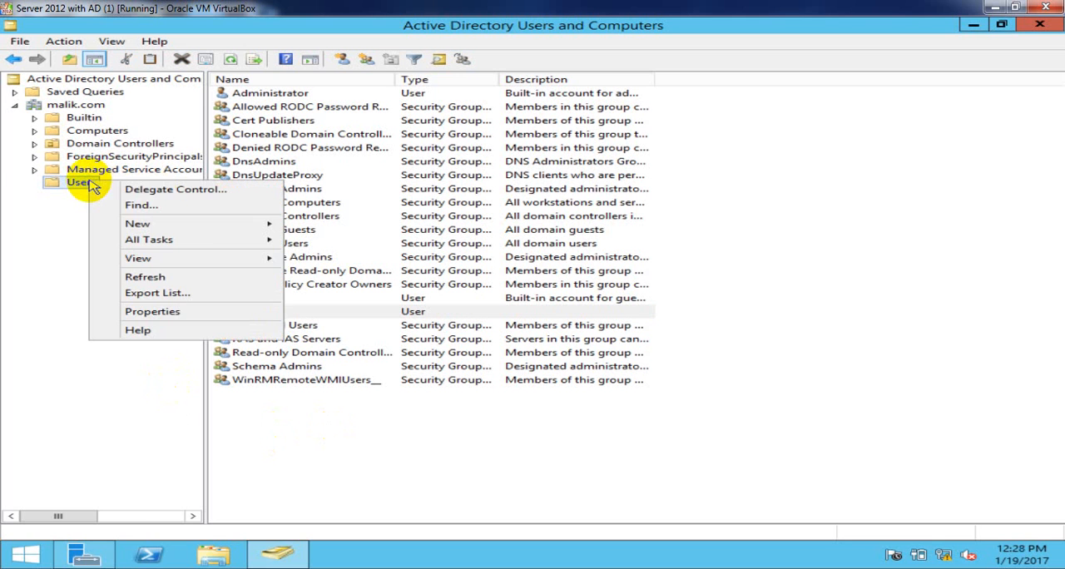
mouse_move(241, 223)
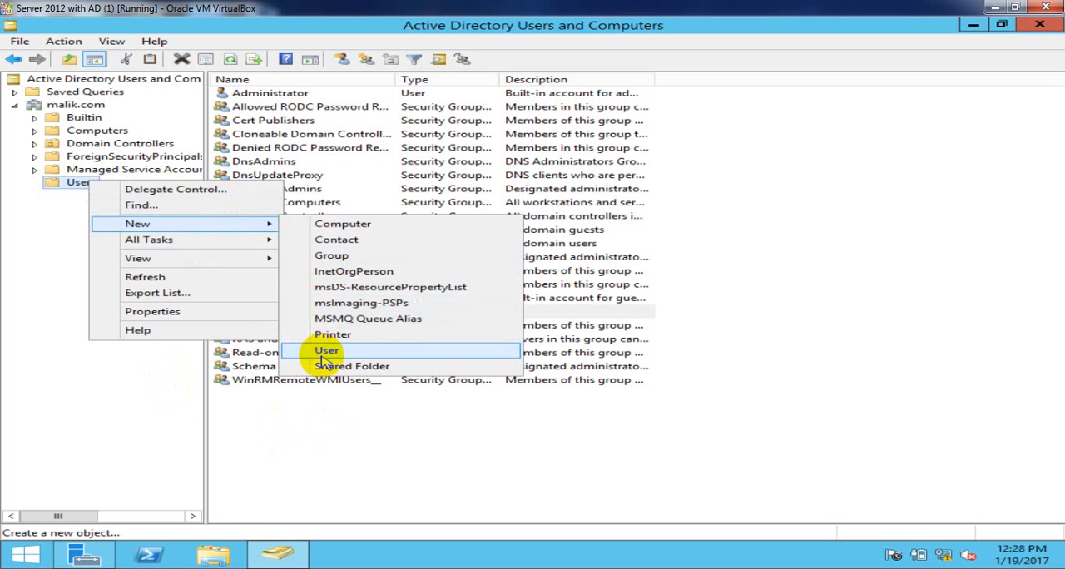
left_click(321, 397)
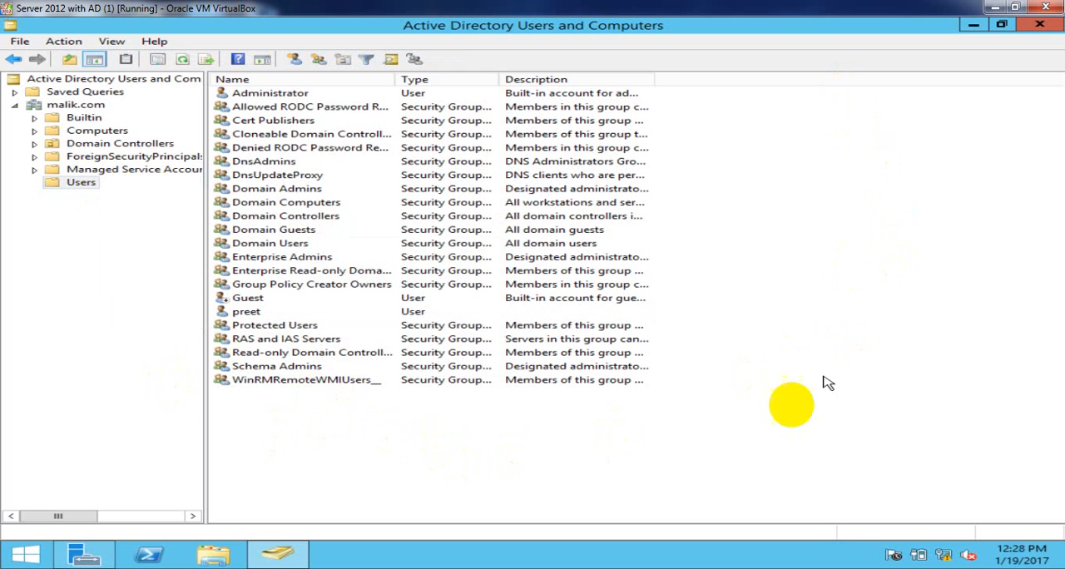
- Start a second new user in the Users container and fill in that user's first name and logon name
right_click(791, 153)
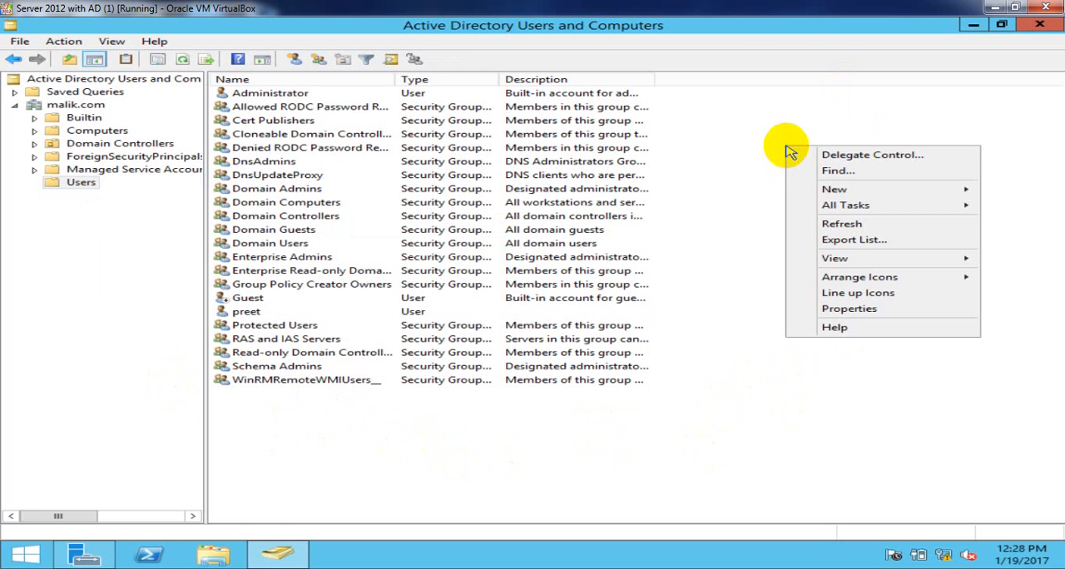
mouse_move(835, 192)
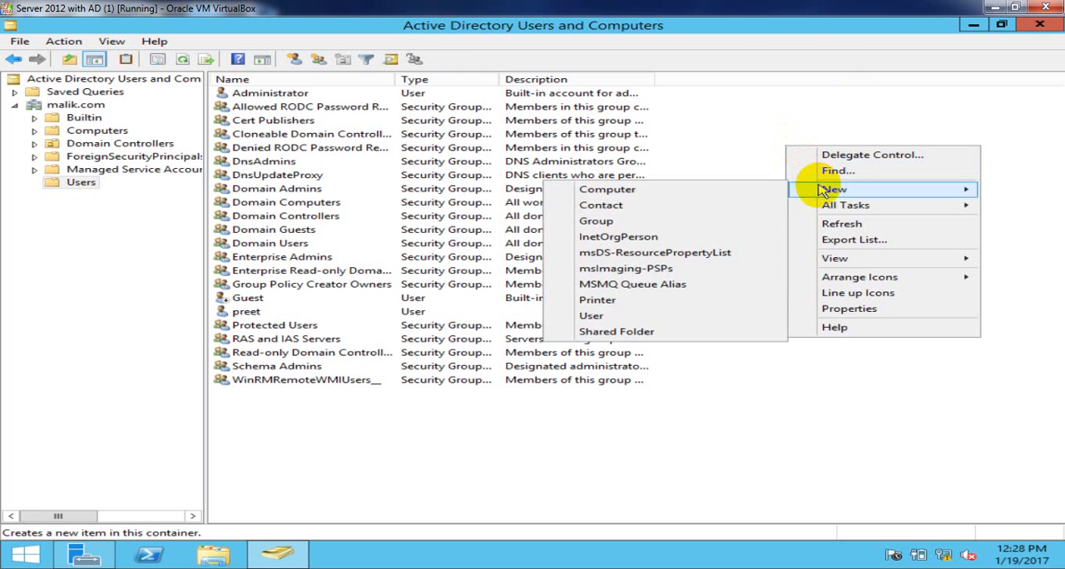
left_click(673, 316)
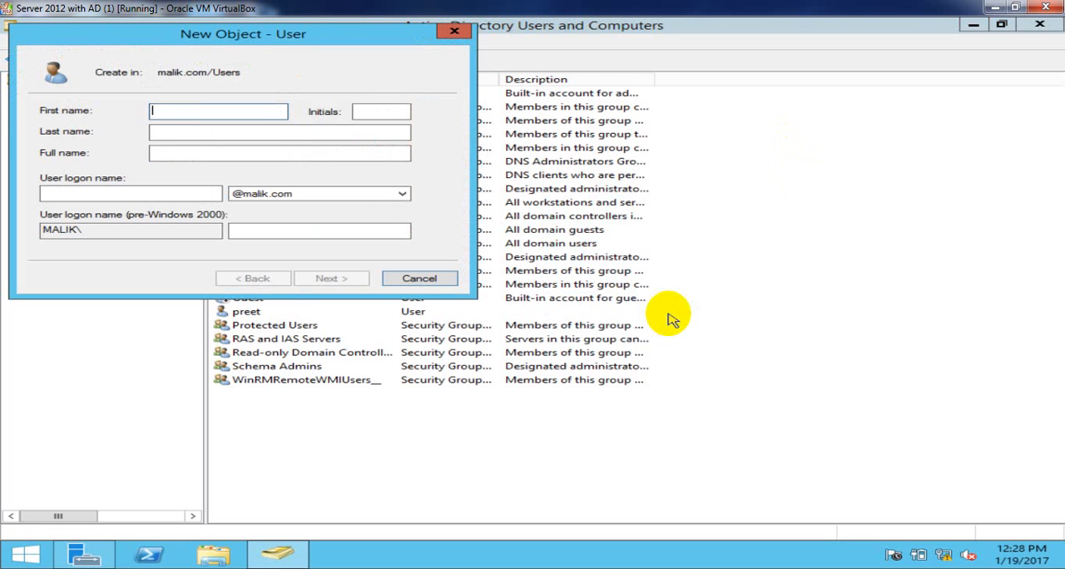
type("sunny")
key("Tab")
key("Tab")
key("Tab")
key("Tab")
type("sunny")
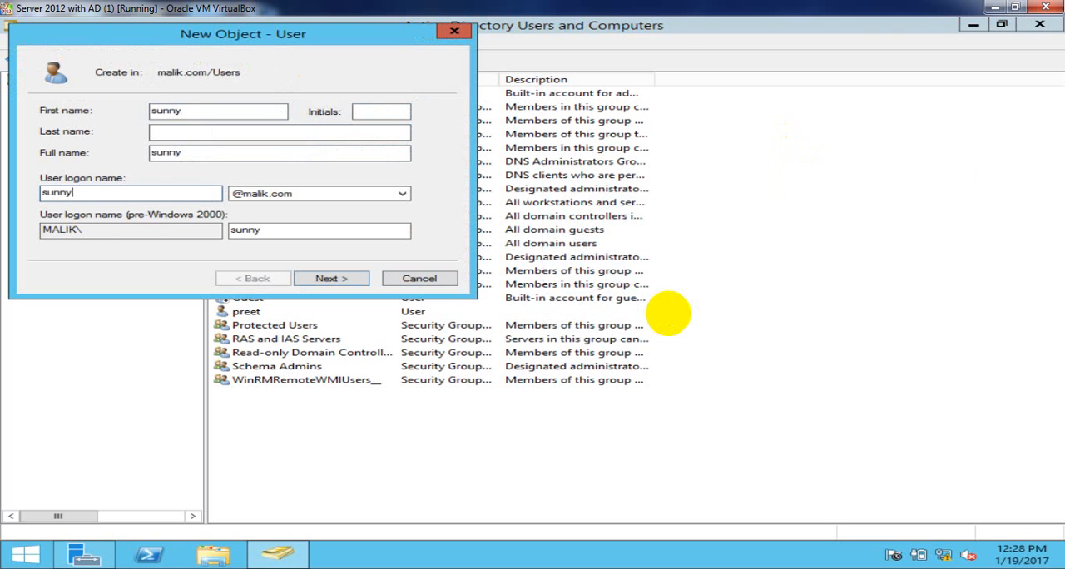
- Proceed to the second user's password page and enter the account password in both the password and confirmation fields
key("Return")
type("••••")
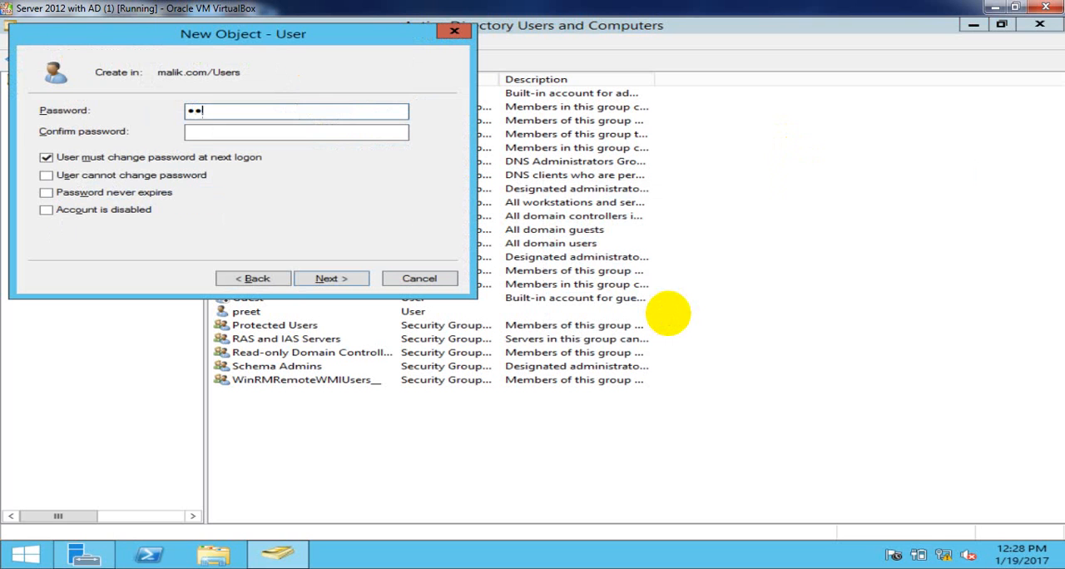
type("••••")
key("Tab")
type("••••••••")
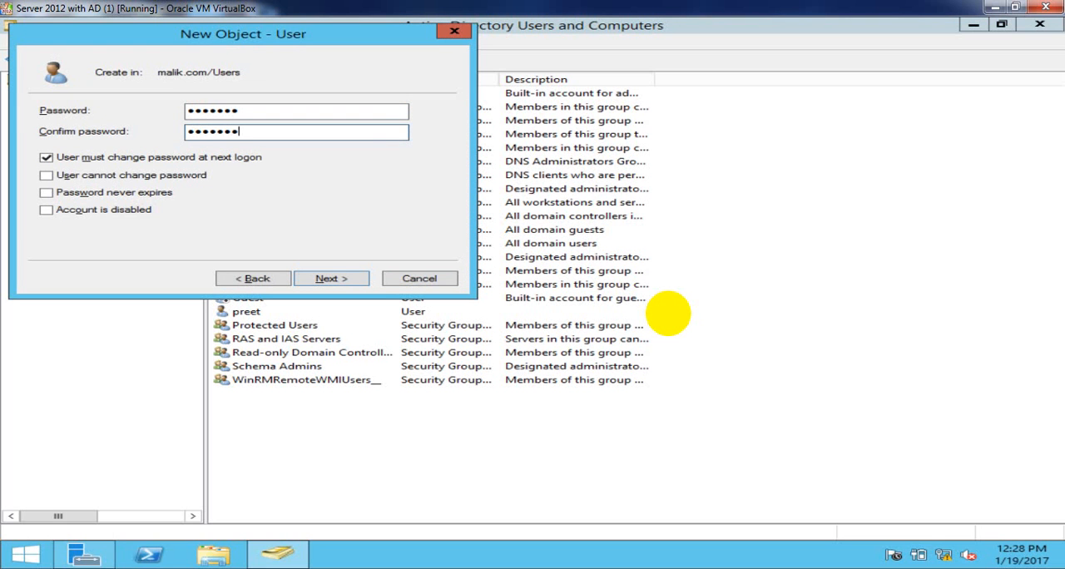
key("Tab")
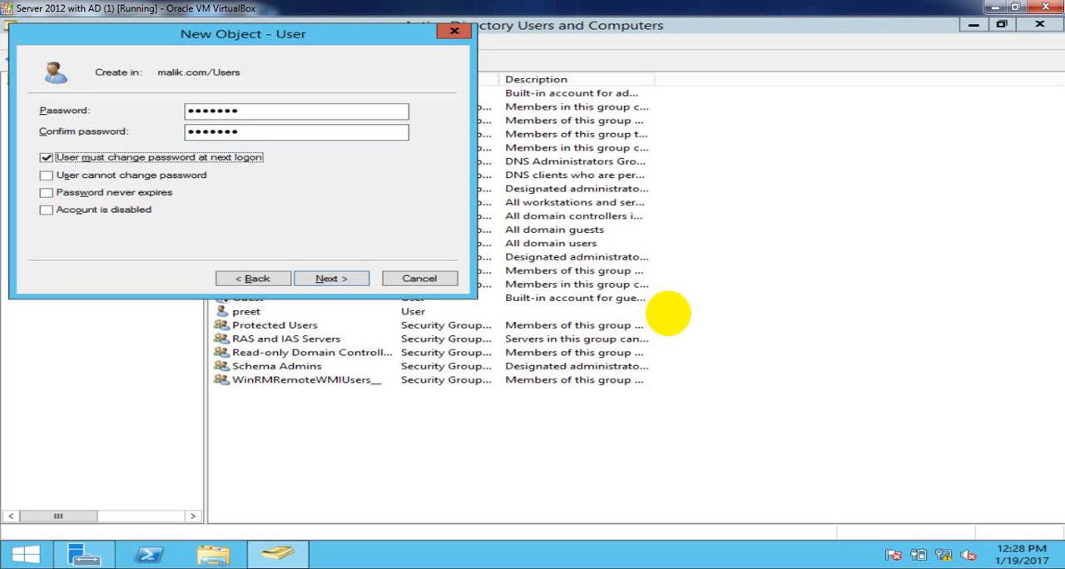
- Disable the forced password change at next logon, enable User cannot change password and Password never expires, and finish creating the second user
key("space")
key("Tab")
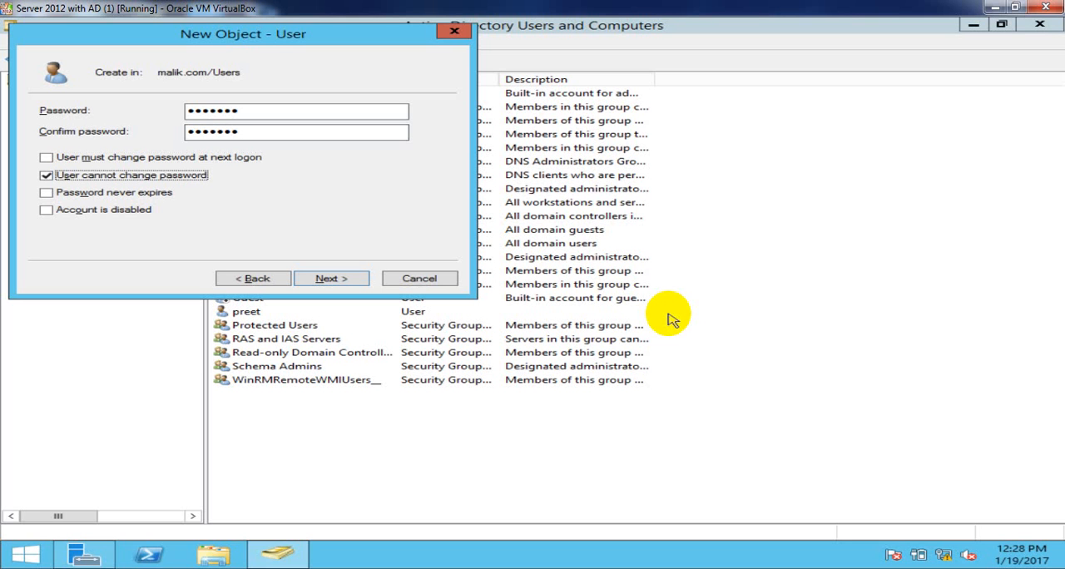
key("Tab")
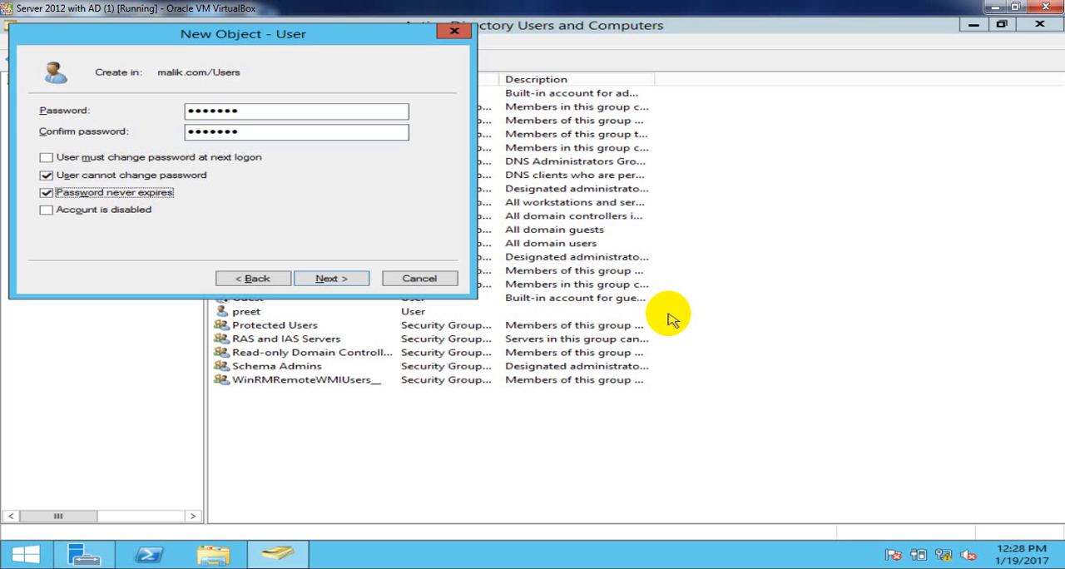
key("Return")
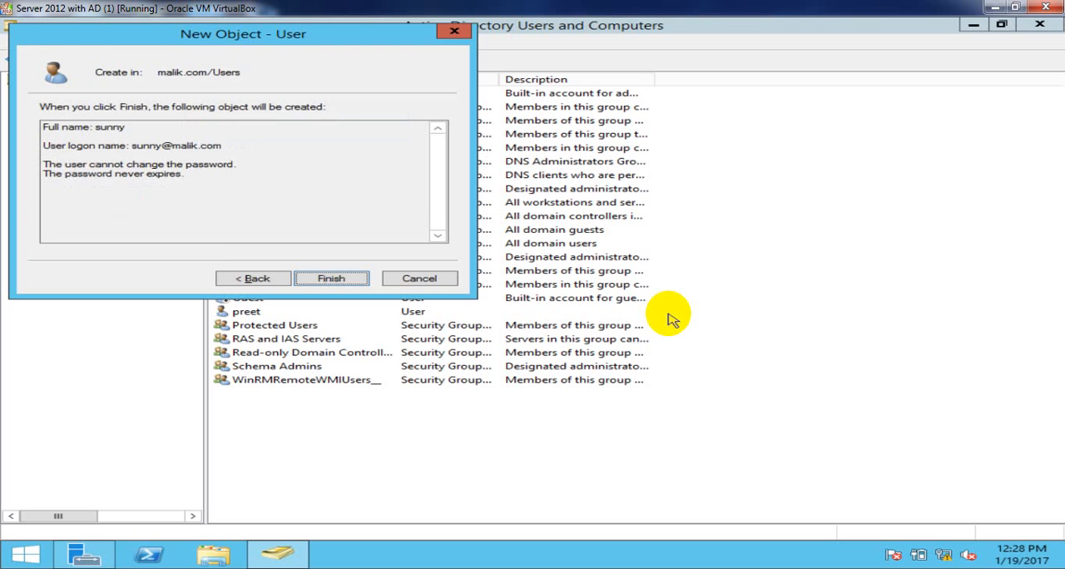
key("Return")
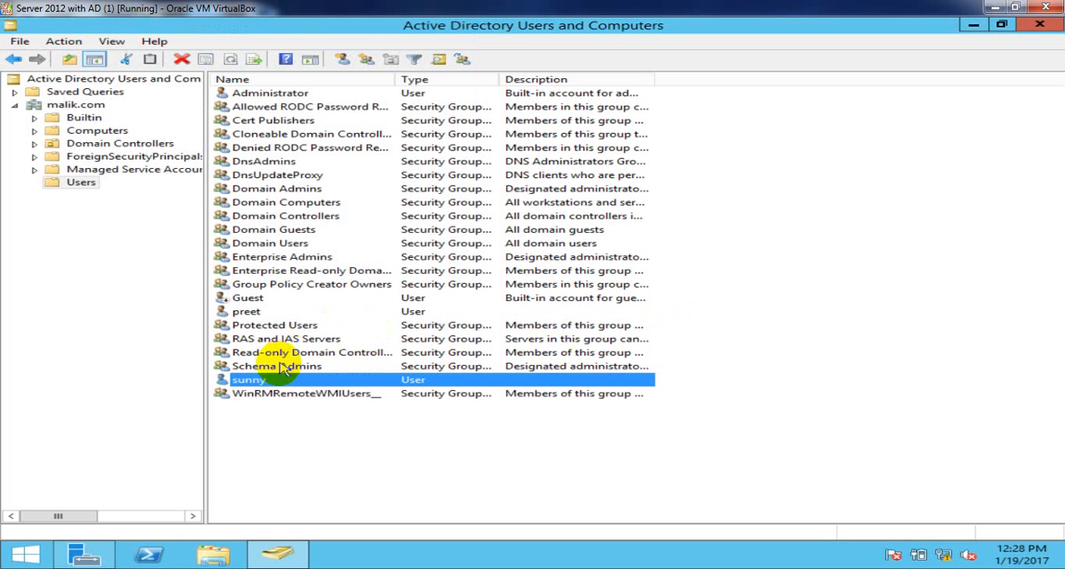
left_click(330, 423)
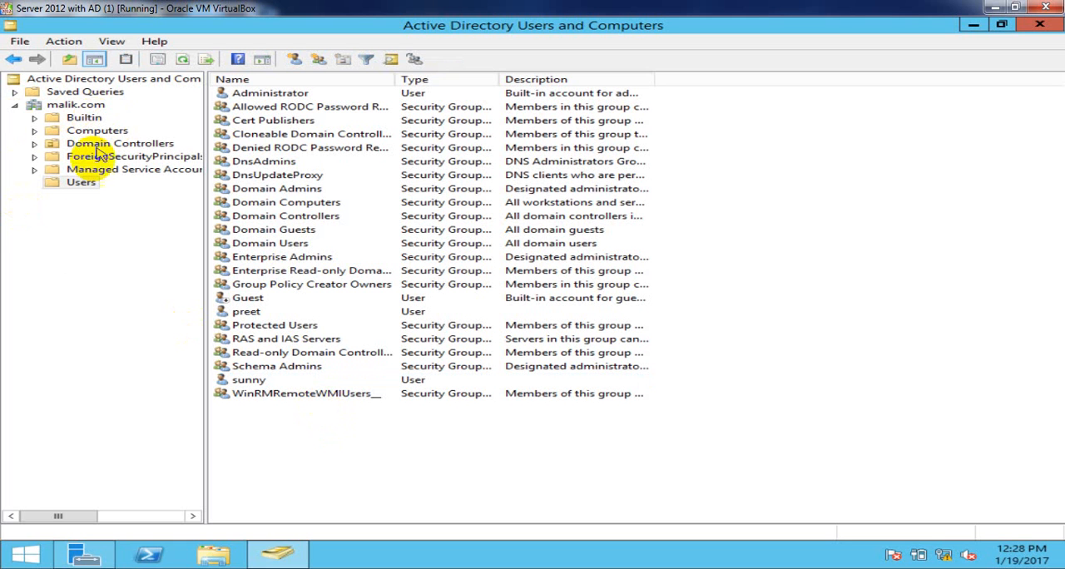
- Start a third new user in the Users container and fill in that user's first name and logon name
left_click(82, 186)
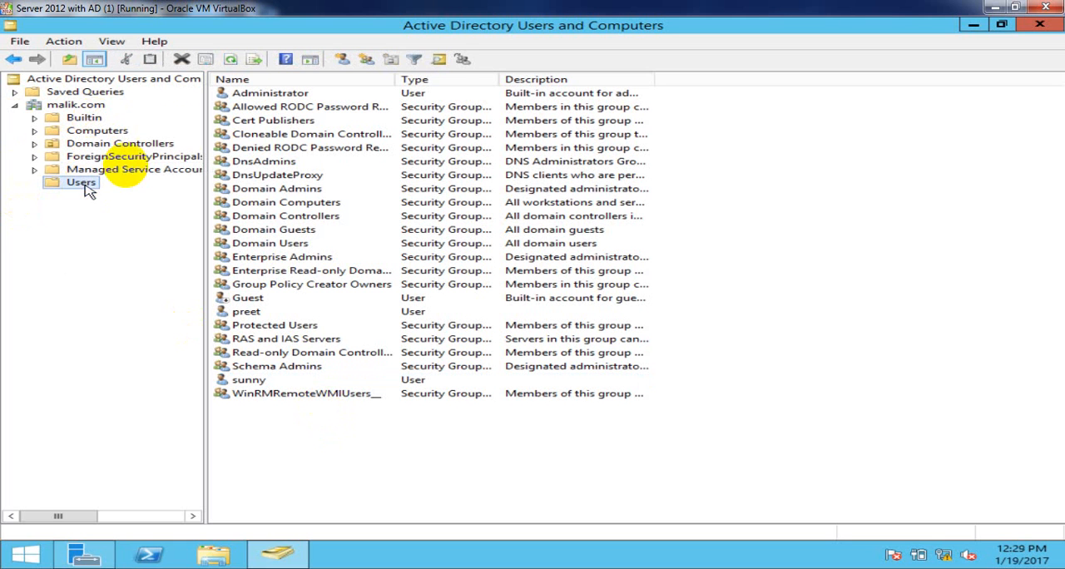
left_click(344, 60)
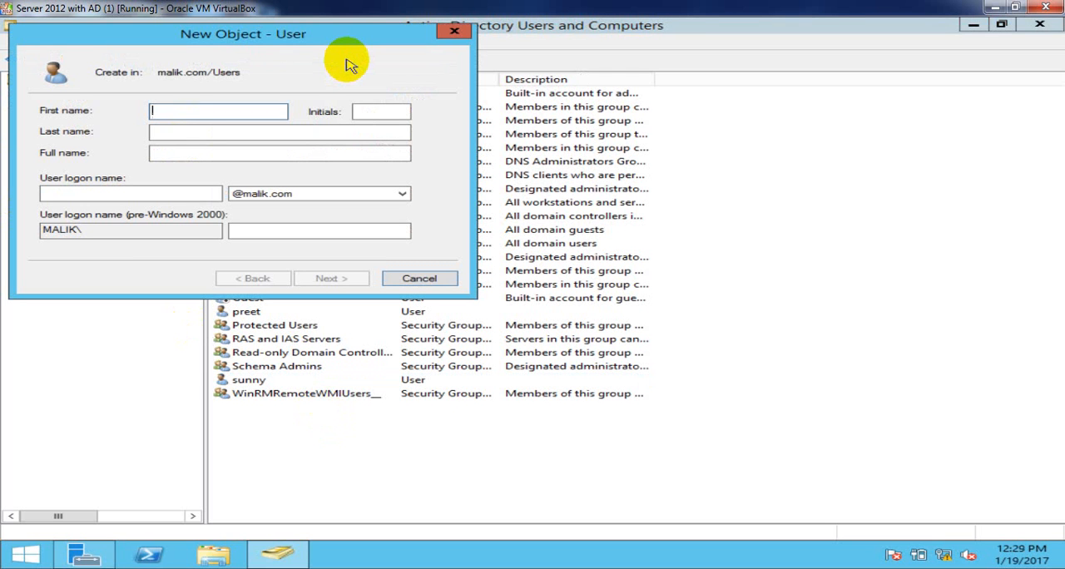
type("pappu")
key("Tab")
key("Tab")
key("Tab")
key("Tab")
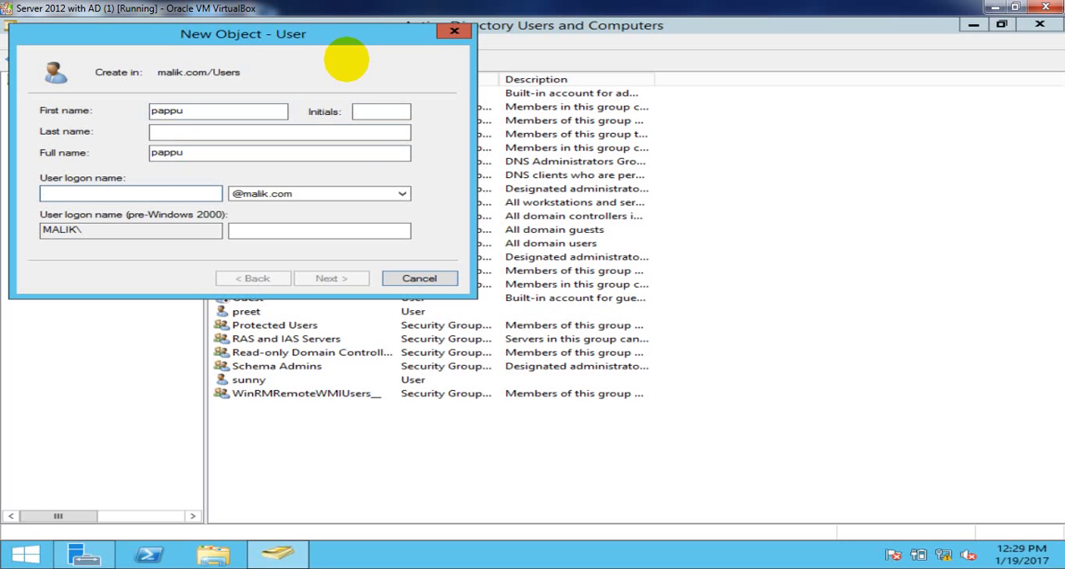
type("pappu")
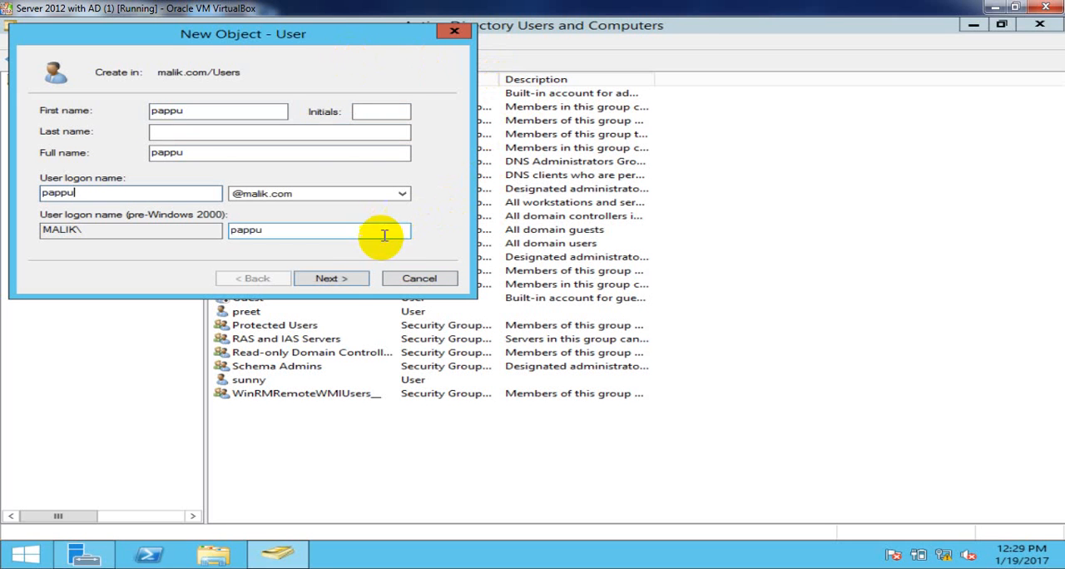
- Continue to the third user's password page and enter and confirm the account password
left_click(346, 286)
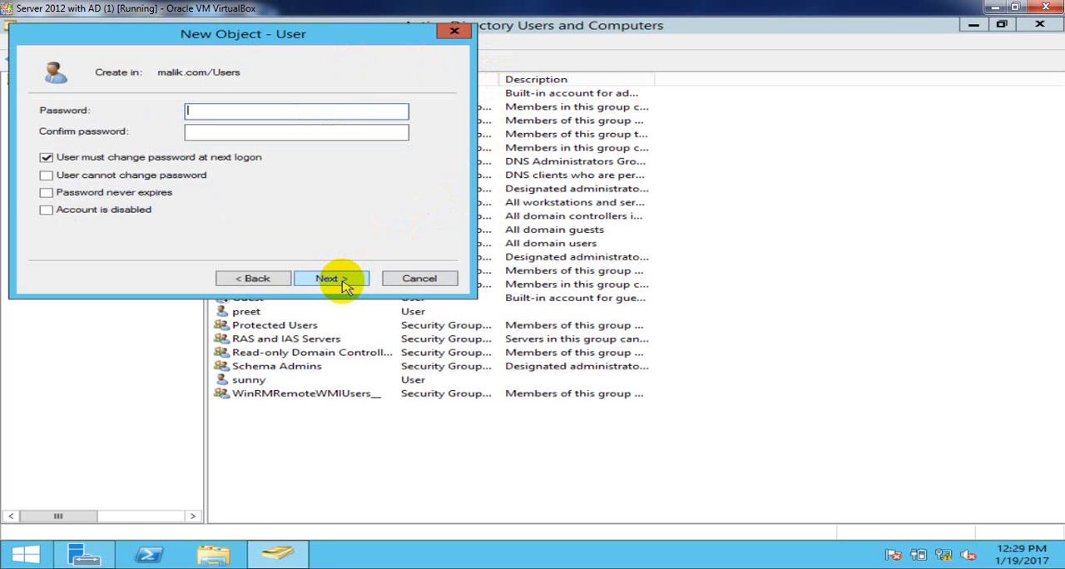
type("Pa")
key("Tab")
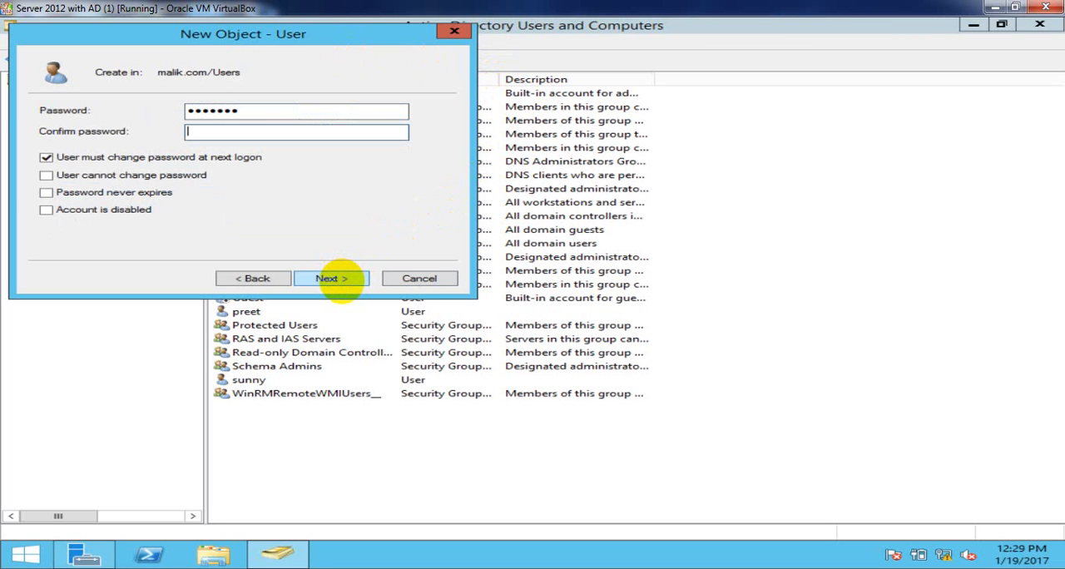
type("Pa")
- Clear User must change password at next logon, enable User cannot change password and Password never expires, and finish creating the third user
key("Tab")
key("space")
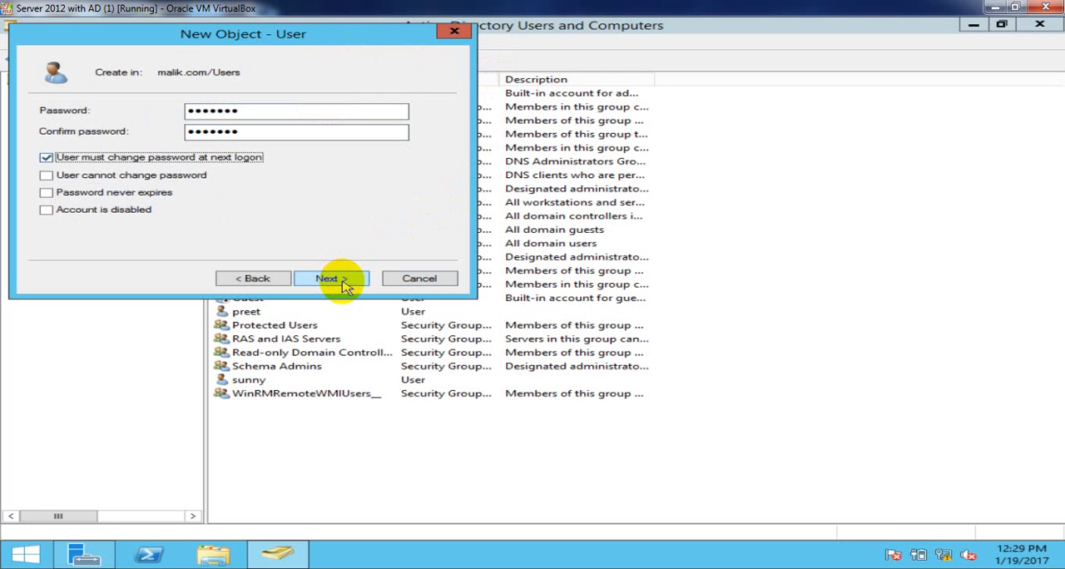
key("Tab")
key("space")
key("Tab")
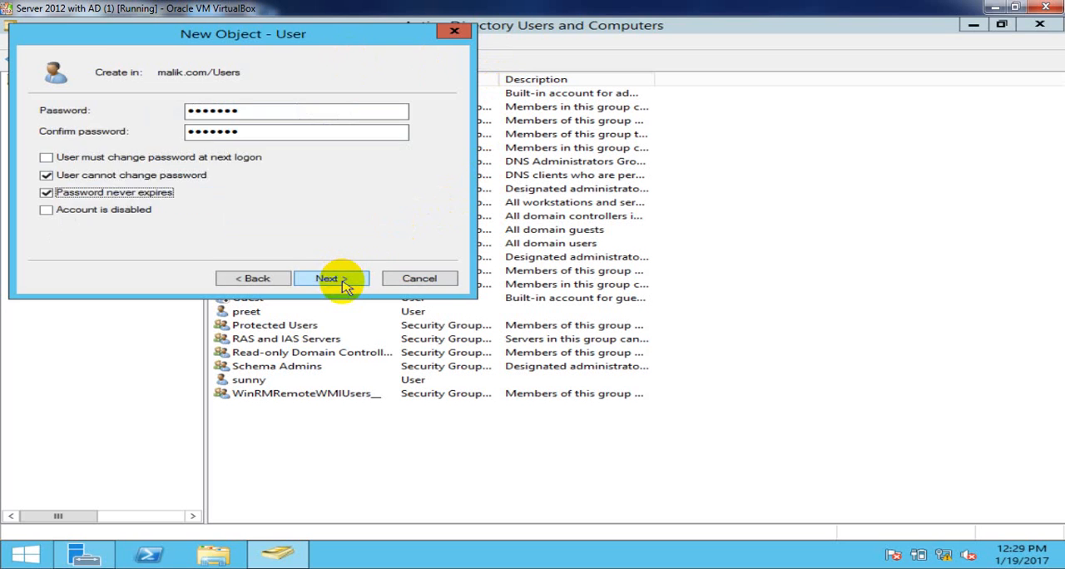
left_click(346, 279)
left_click(345, 280)
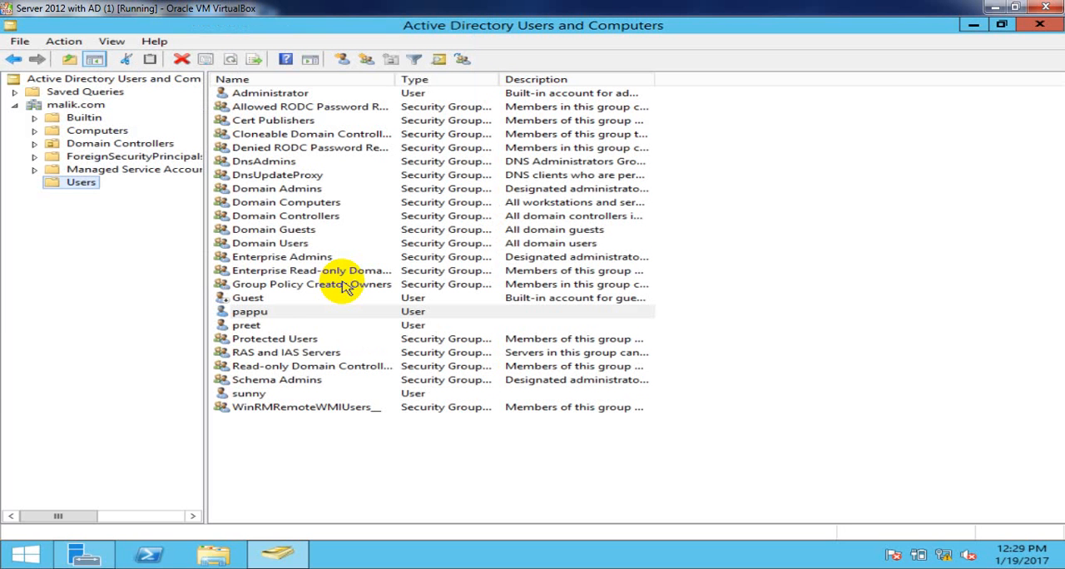
left_click(249, 316)
left_click(397, 482)
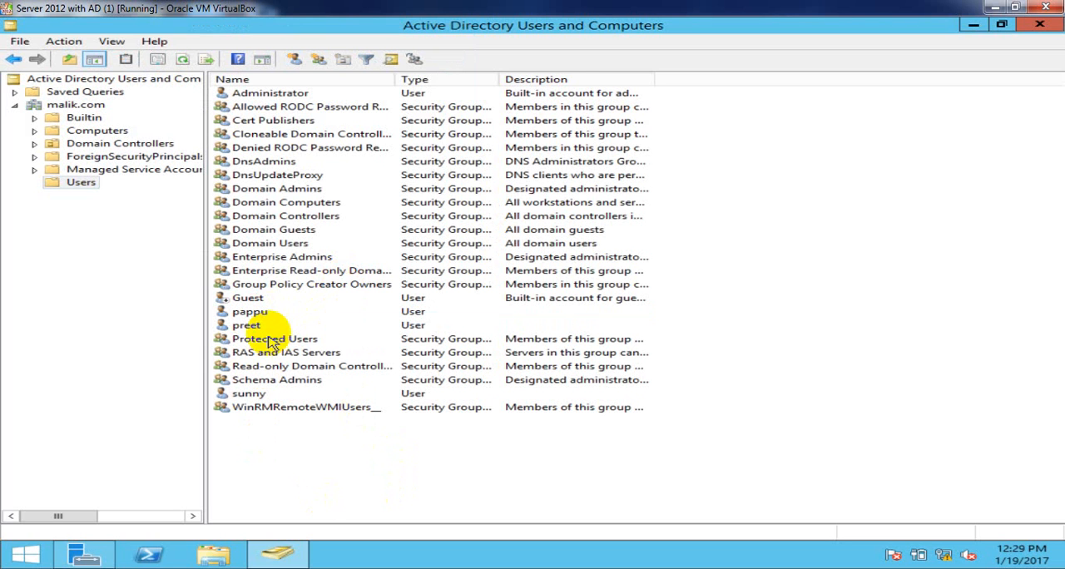
- Copy the third user's account to start a fourth user and fill in the new first name and logon name
left_click(250, 316)
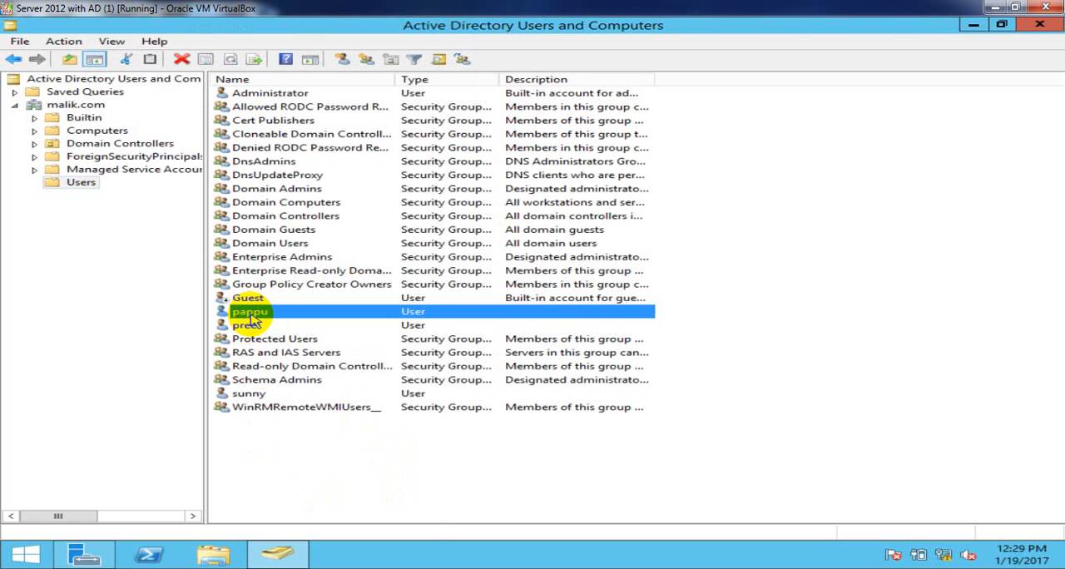
right_click(253, 321)
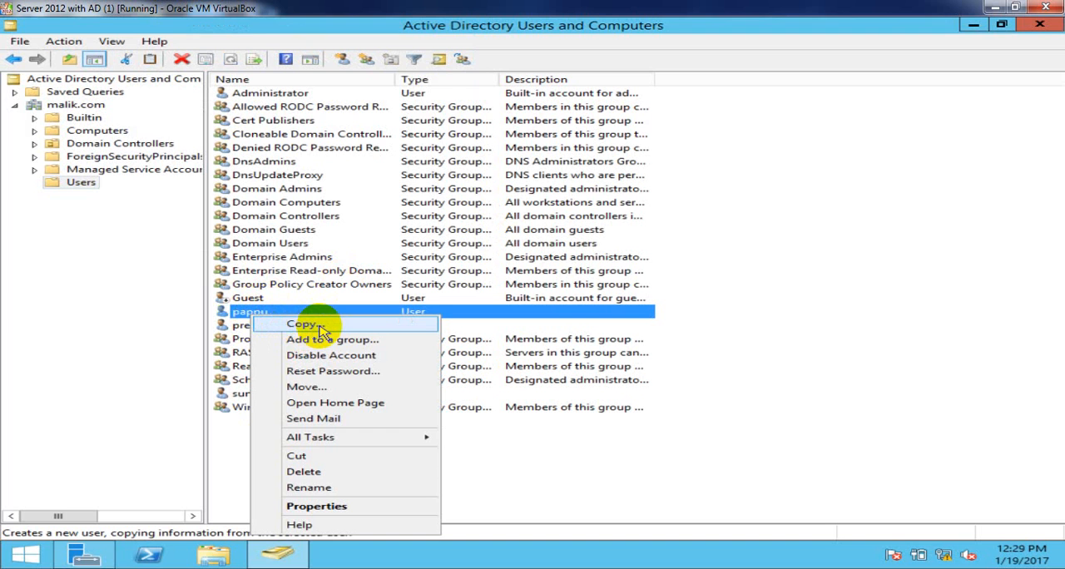
left_click(322, 332)
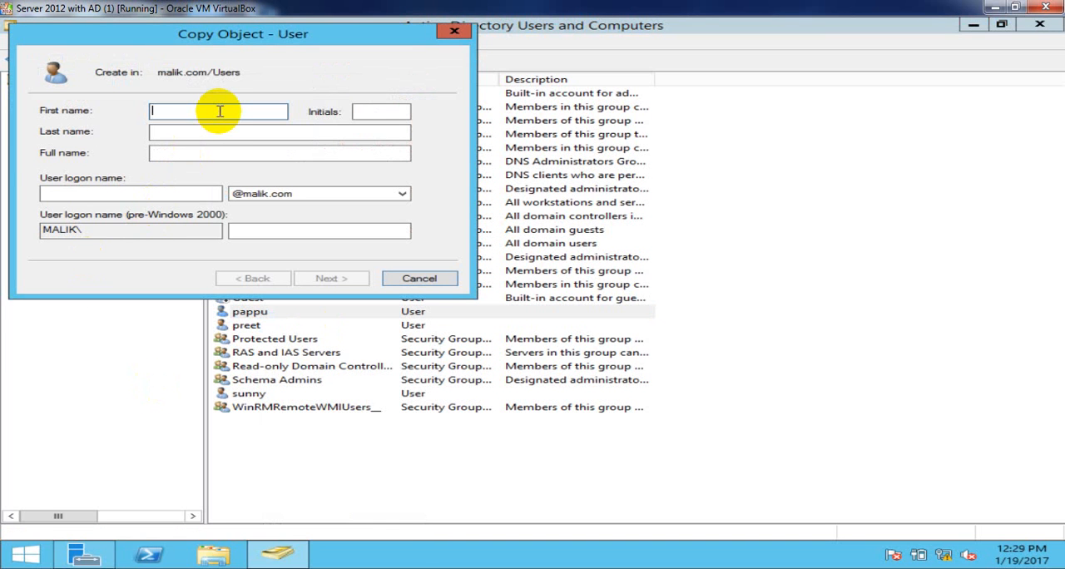
type("champu")
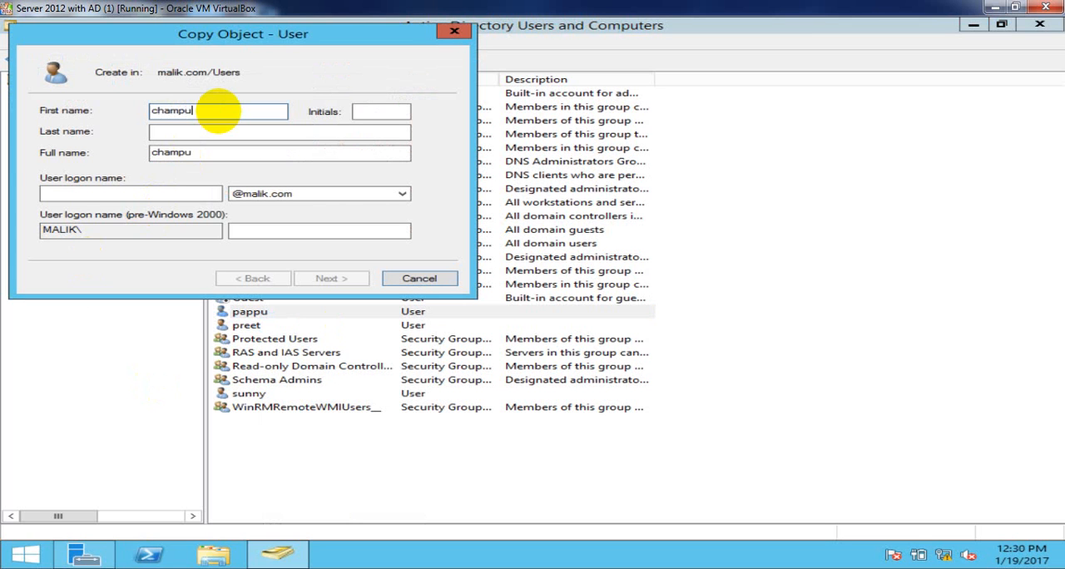
key("Tab")
key("Tab")
key("Tab")
key("Tab")
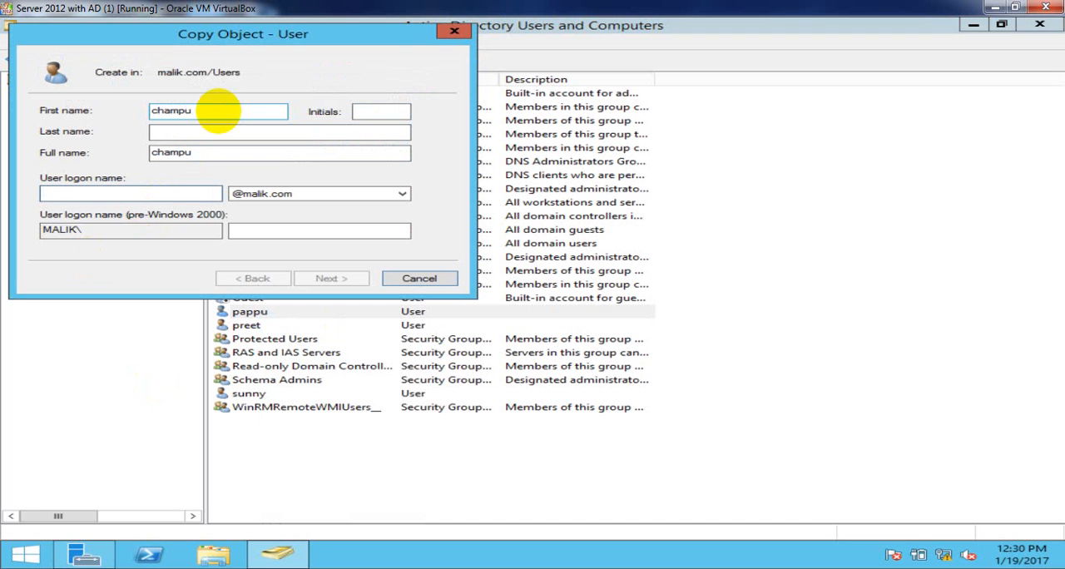
type("champ")
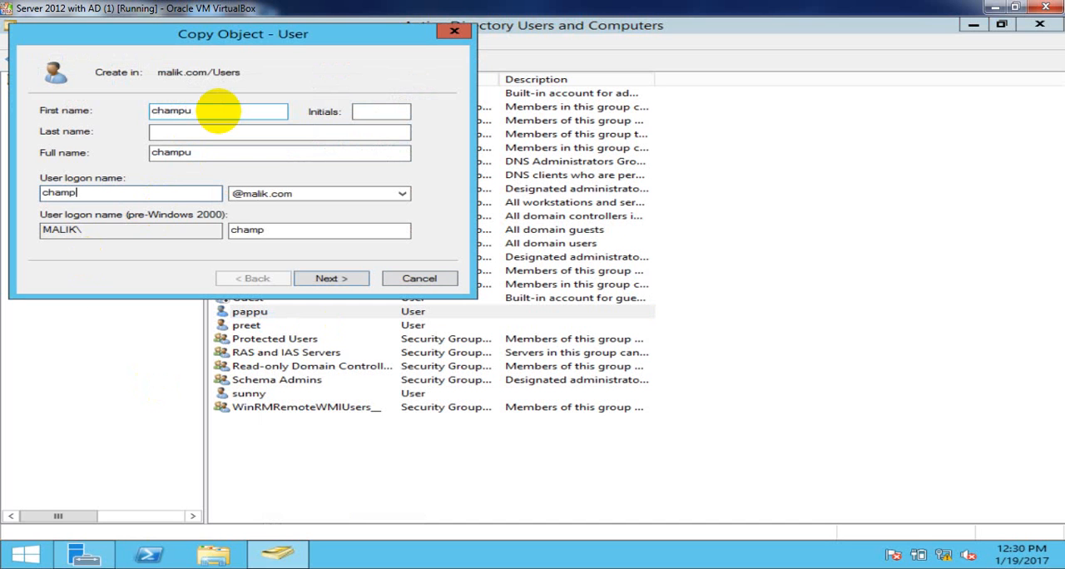
type("u")
- Continue to the copied user's password page and enter and confirm the account password
key("Return")
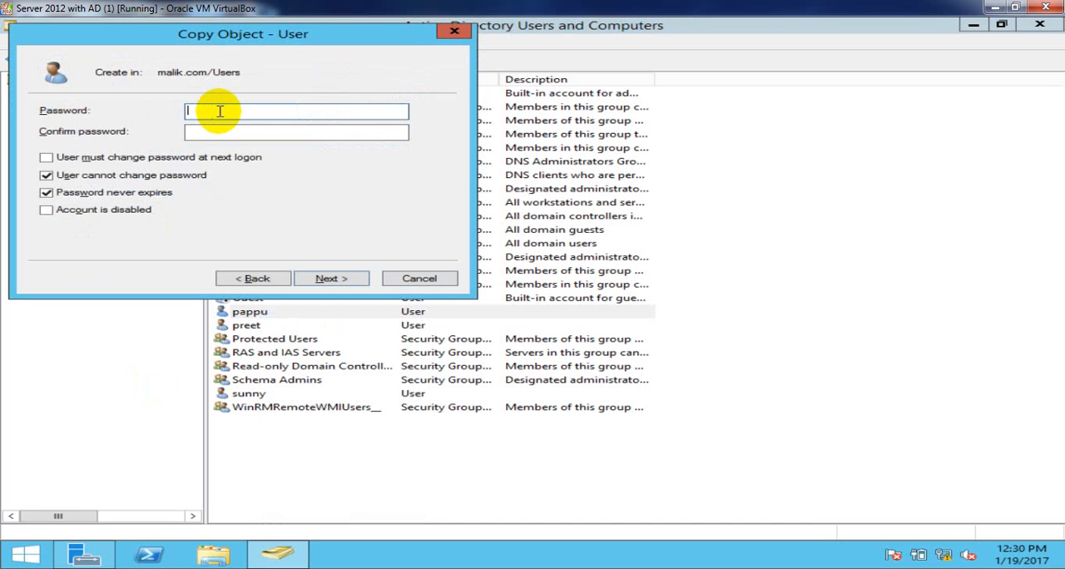
type("p")
key("Tab")
type("pas")
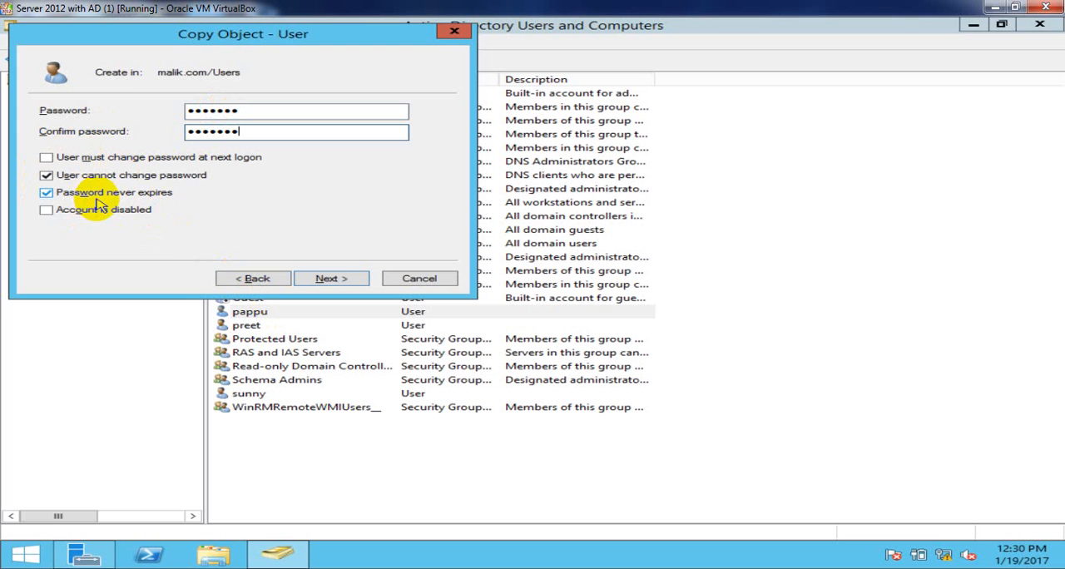
- Finish creating the copied user with the inherited password options and refresh the Users container
left_click(326, 280)
left_click(328, 280)
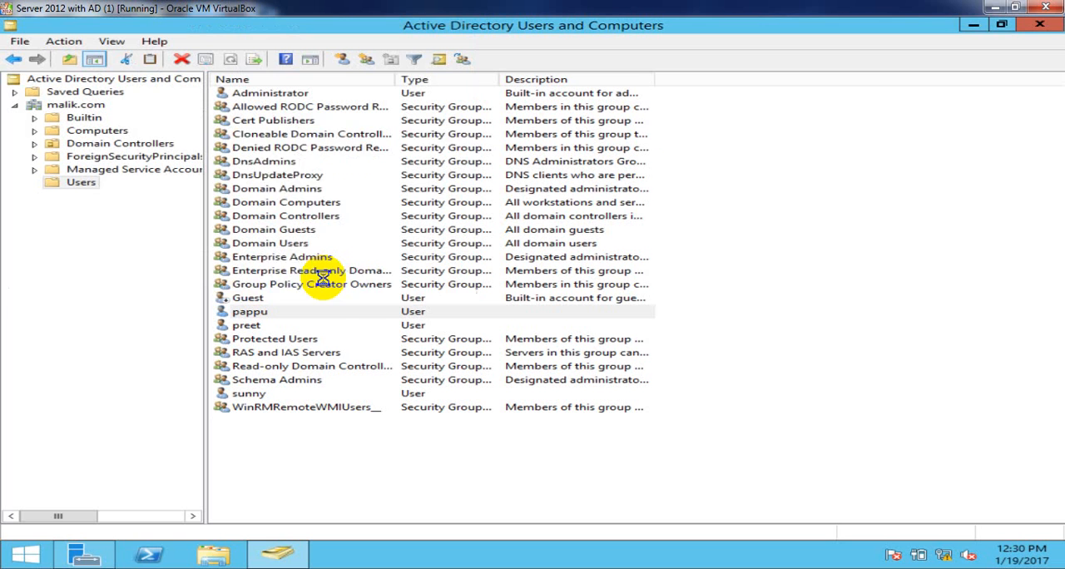
right_click(729, 115)
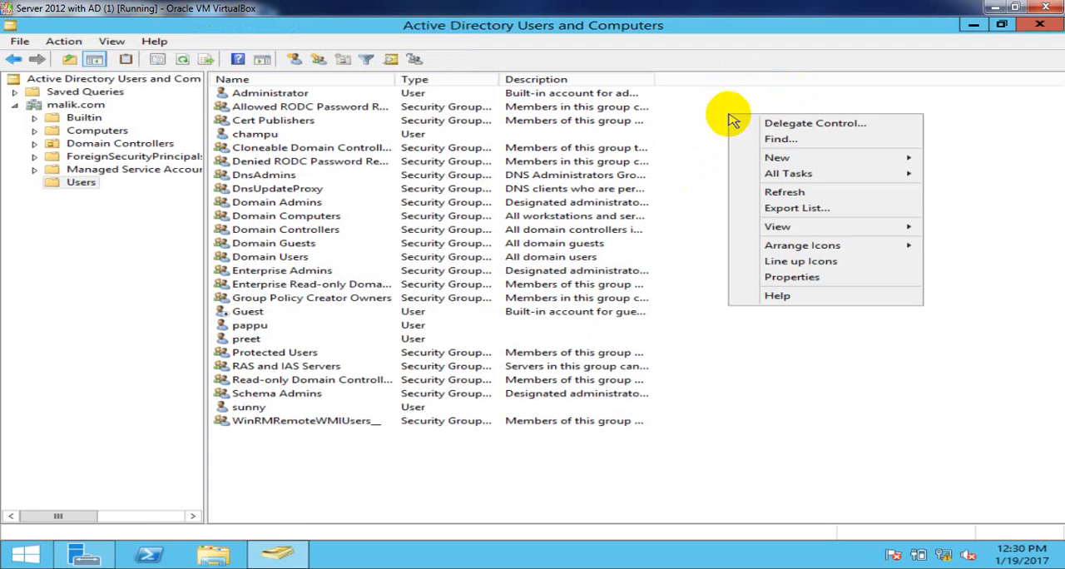
left_click(787, 193)
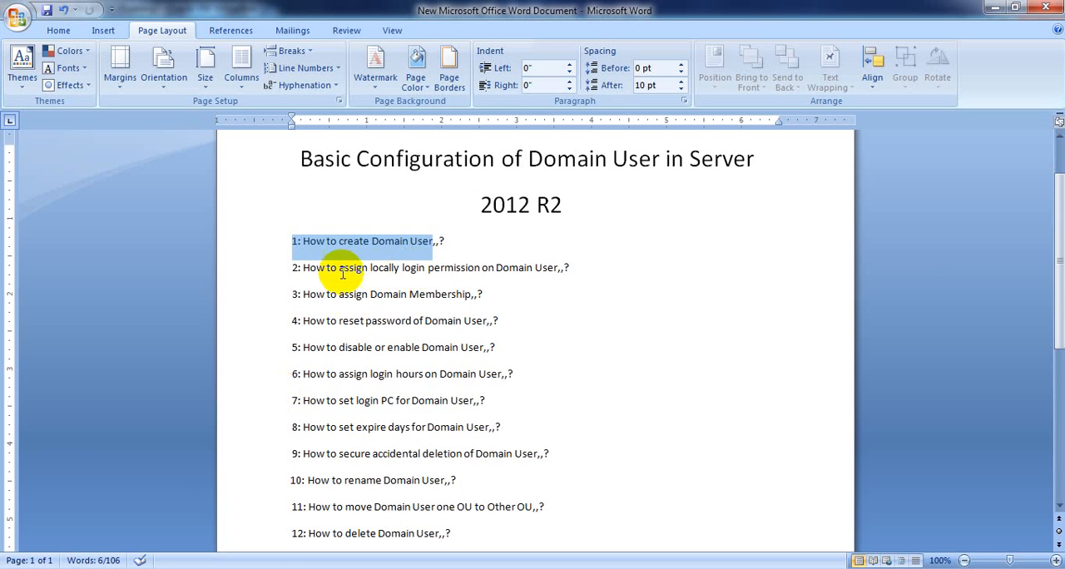
- Highlight the locally login permission topic in the Word outline, then return to the server and select the copied user
left_click_drag(301, 268, 595, 269)
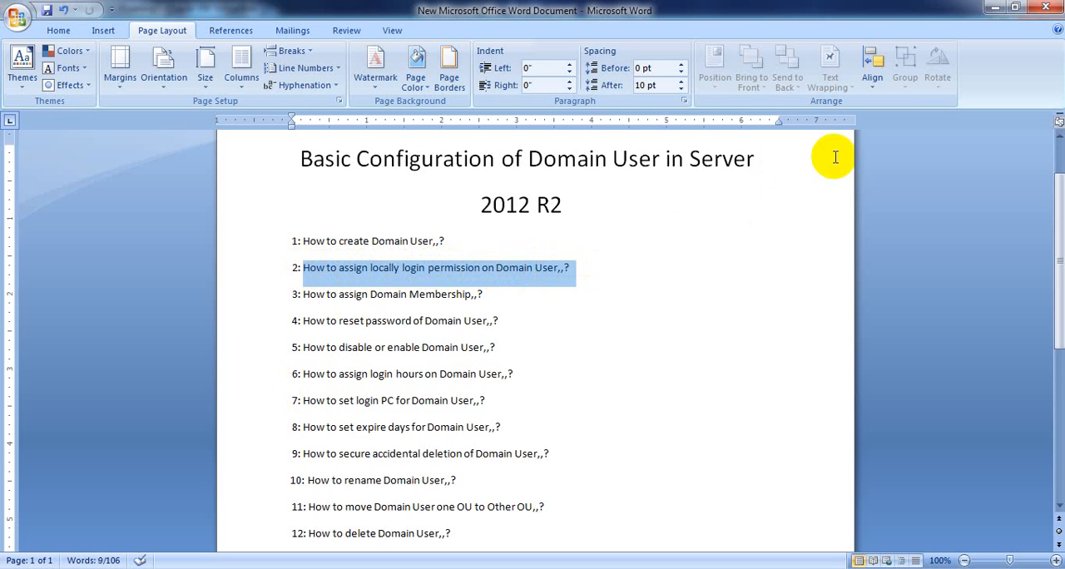
left_click(996, 8)
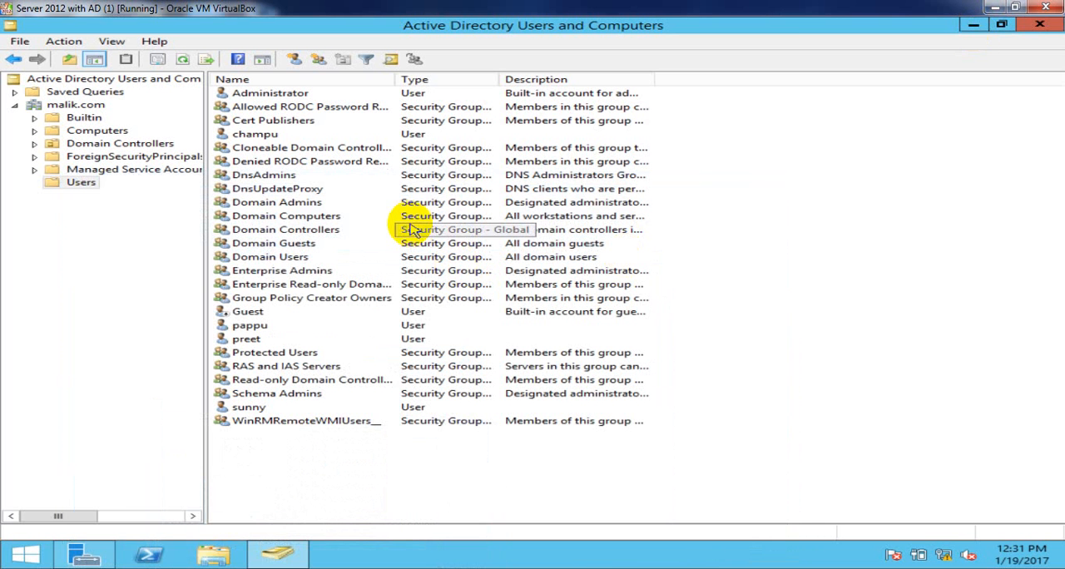
left_click(263, 140)
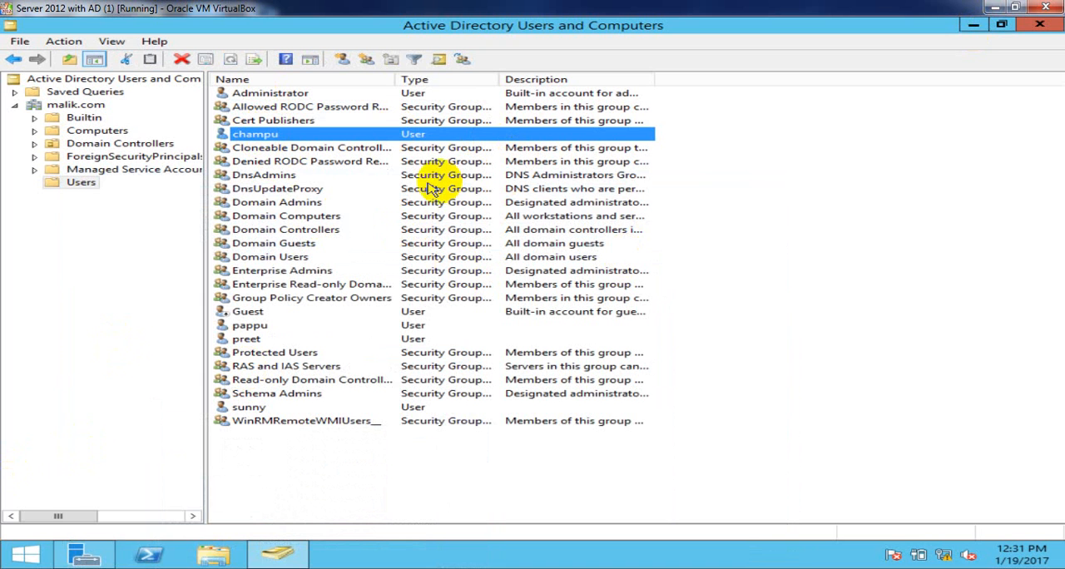
- Lock the Administrator session from the server's Start screen
left_click(24, 556)
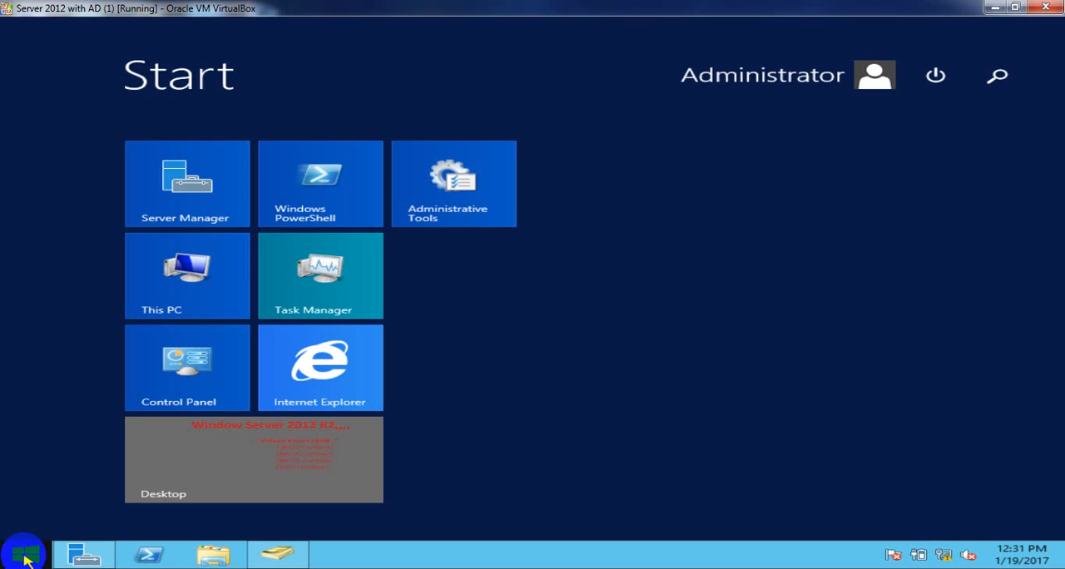
left_click(855, 80)
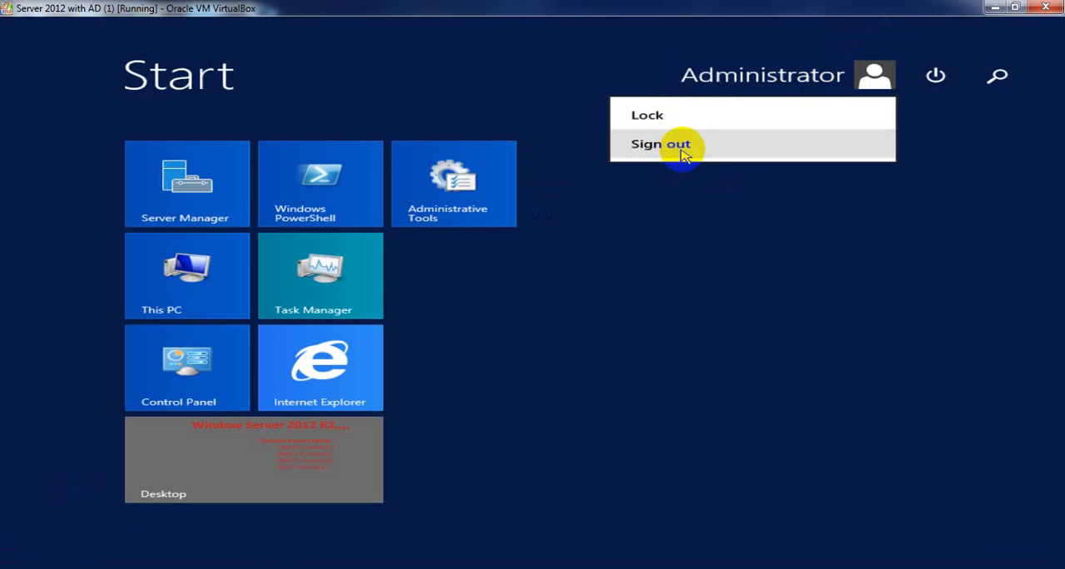
left_click(679, 117)
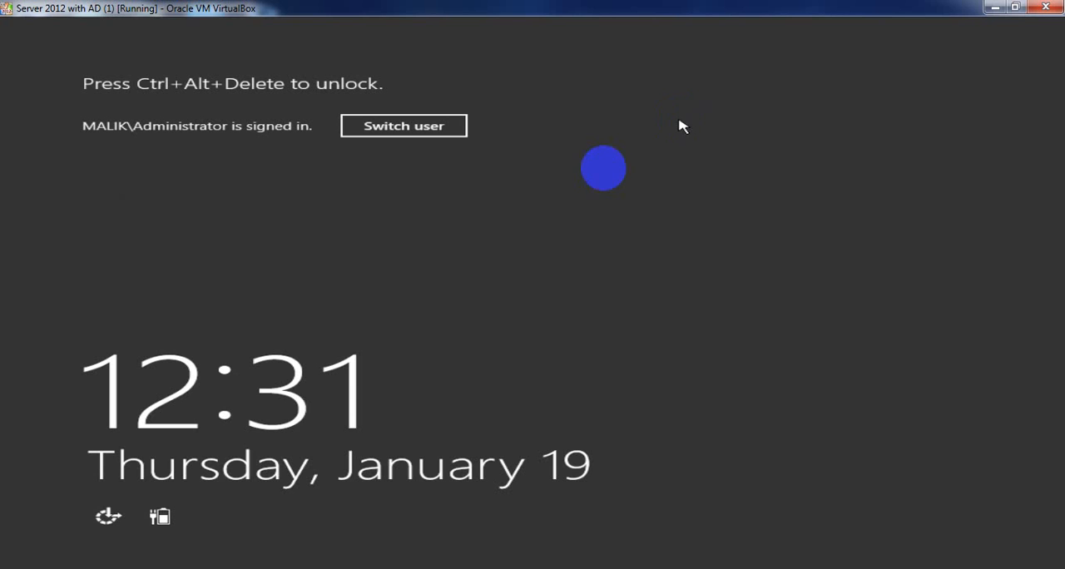
- Switch user from the locked Administrator session and bring up the sign-in form for Other user
left_click(396, 127)
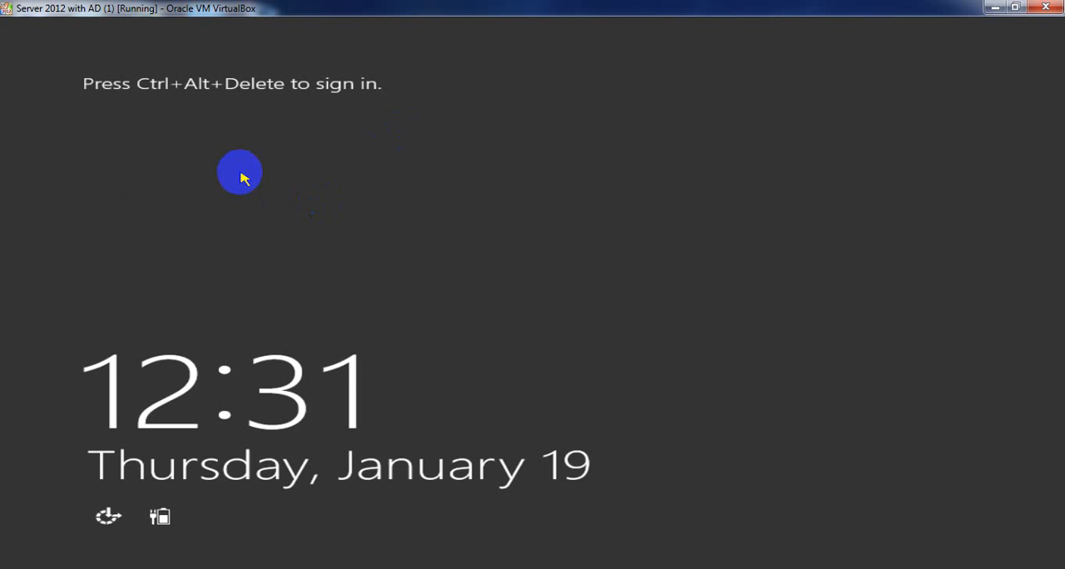
key("ctrl+alt+Delete")
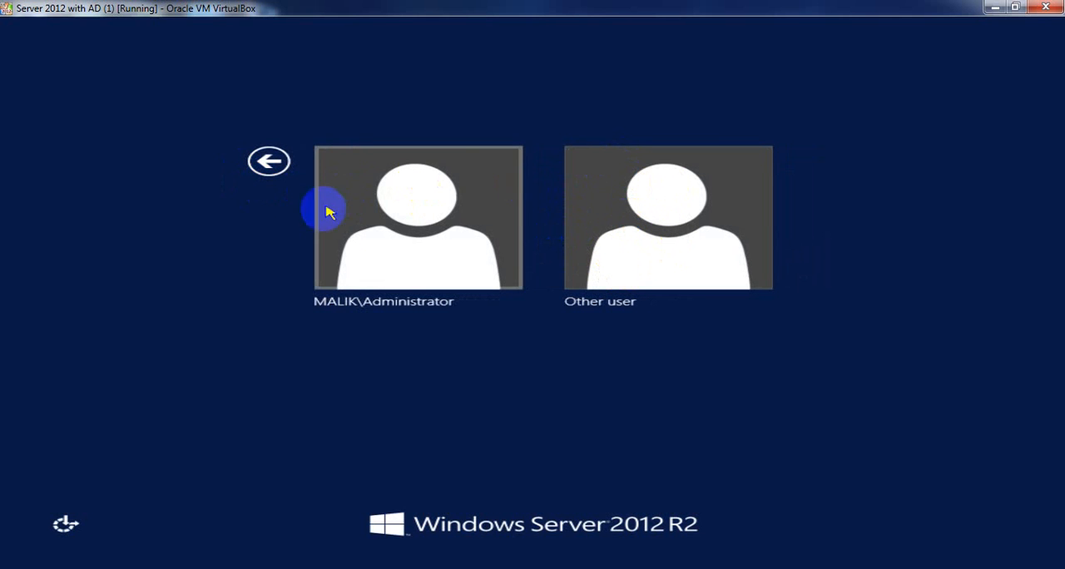
left_click(394, 193)
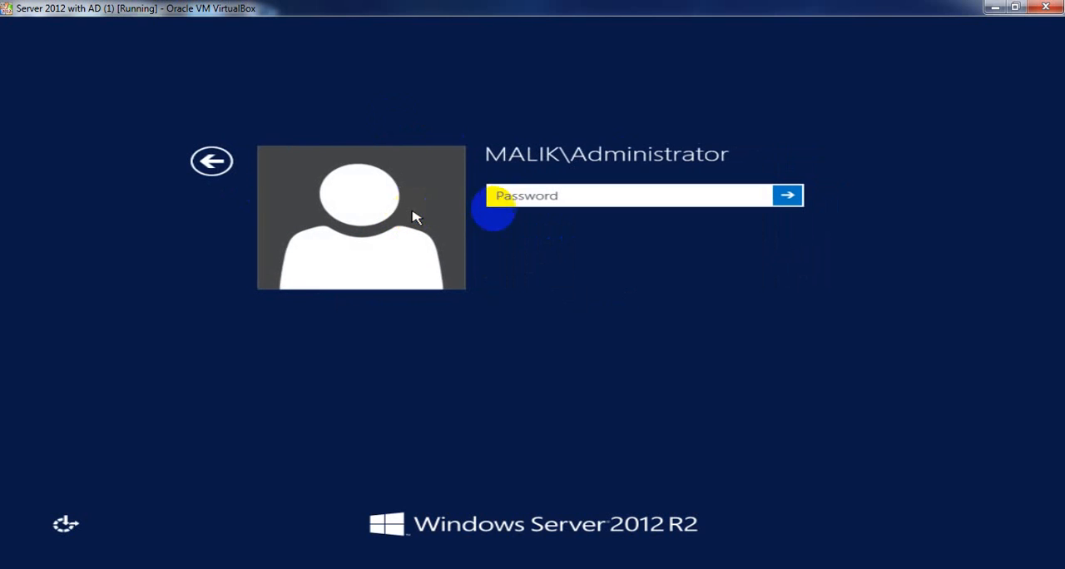
left_click(213, 162)
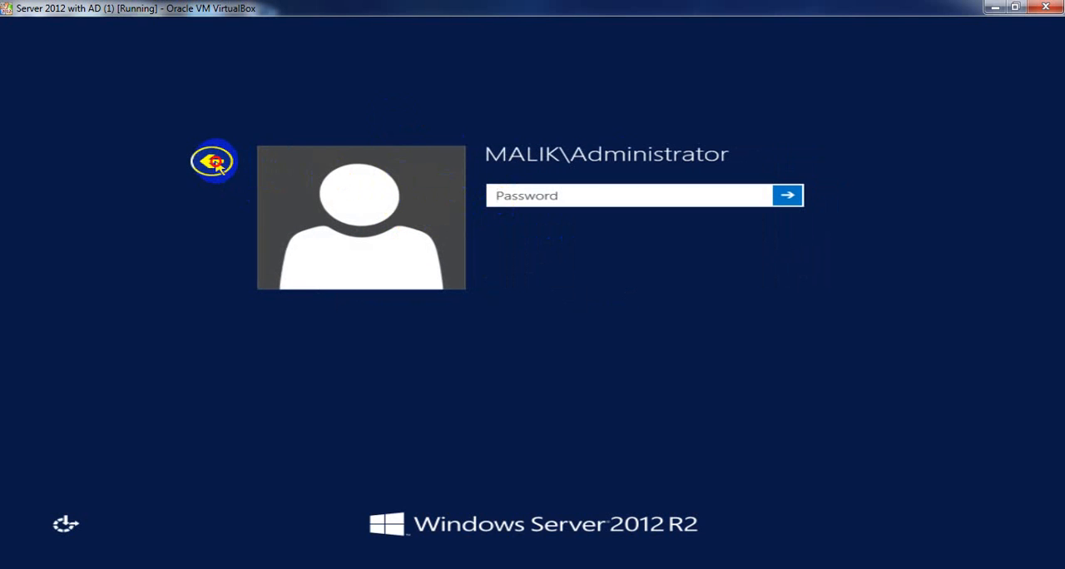
left_click(625, 188)
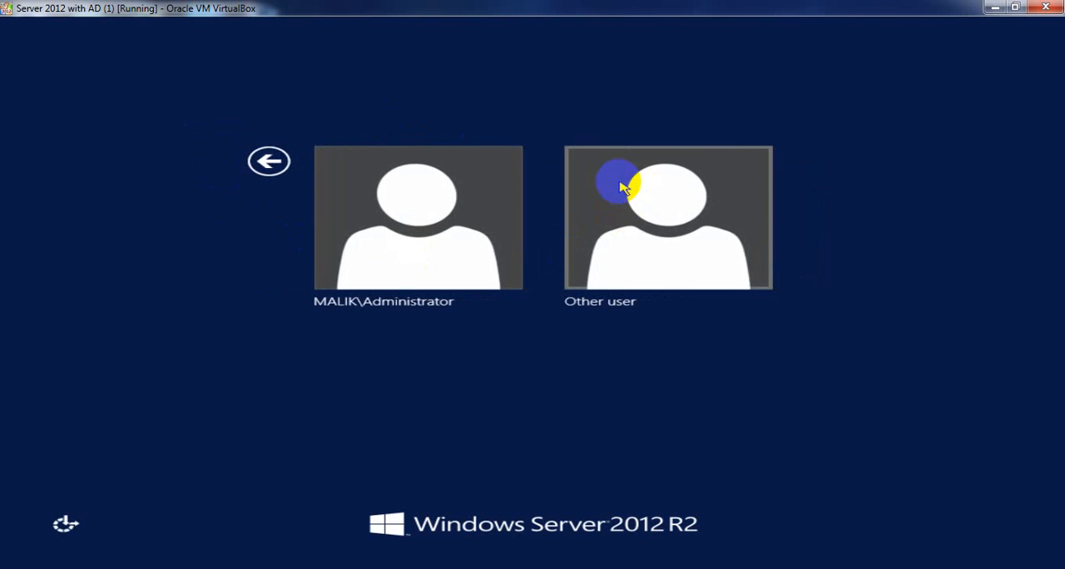
left_click(640, 197)
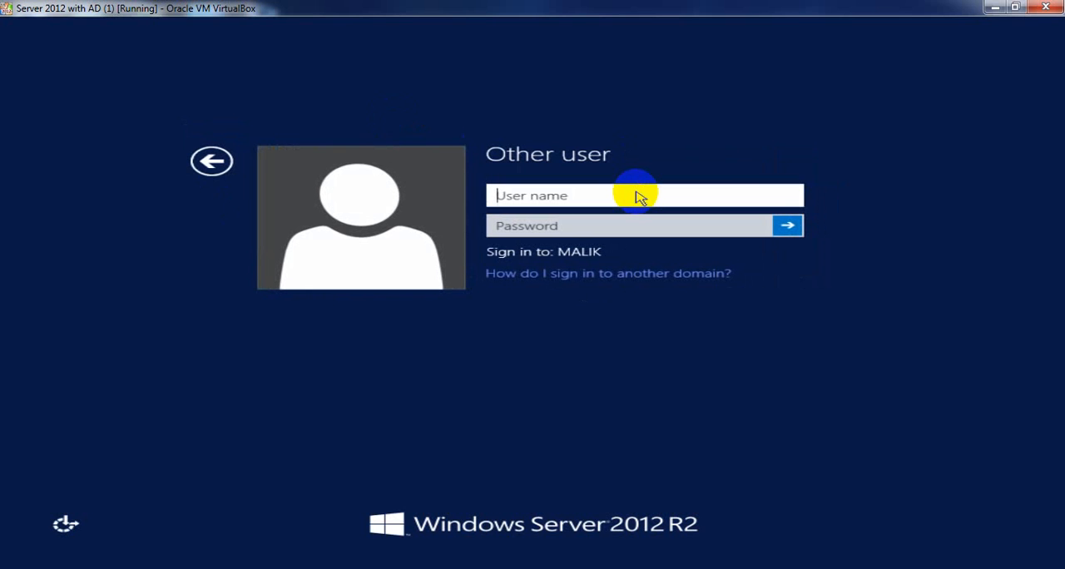
- Try to sign in locally to the MALIK domain with the domain user's logon name and account password
type("preet")
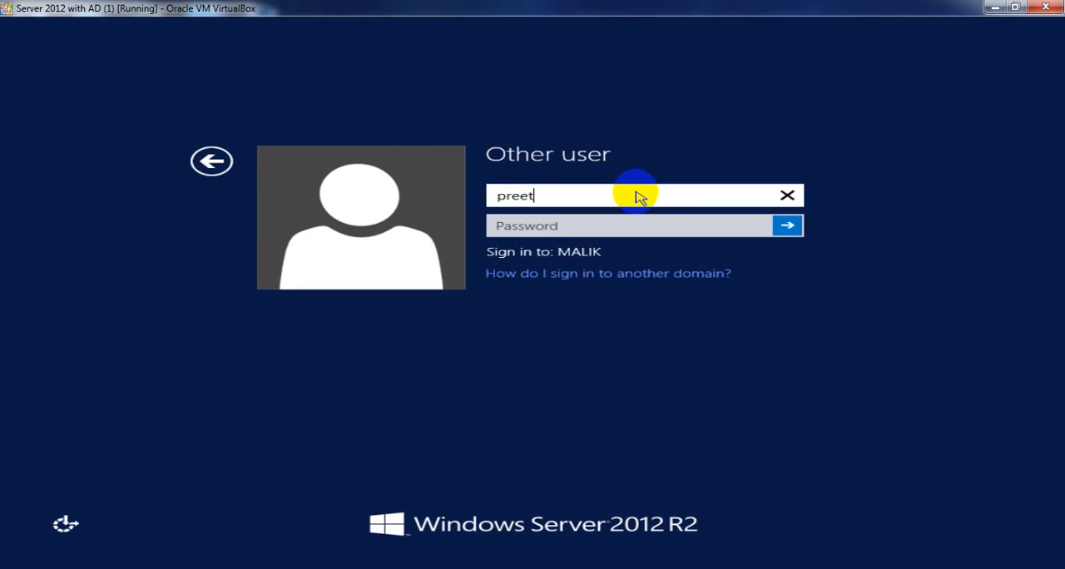
key("Tab")
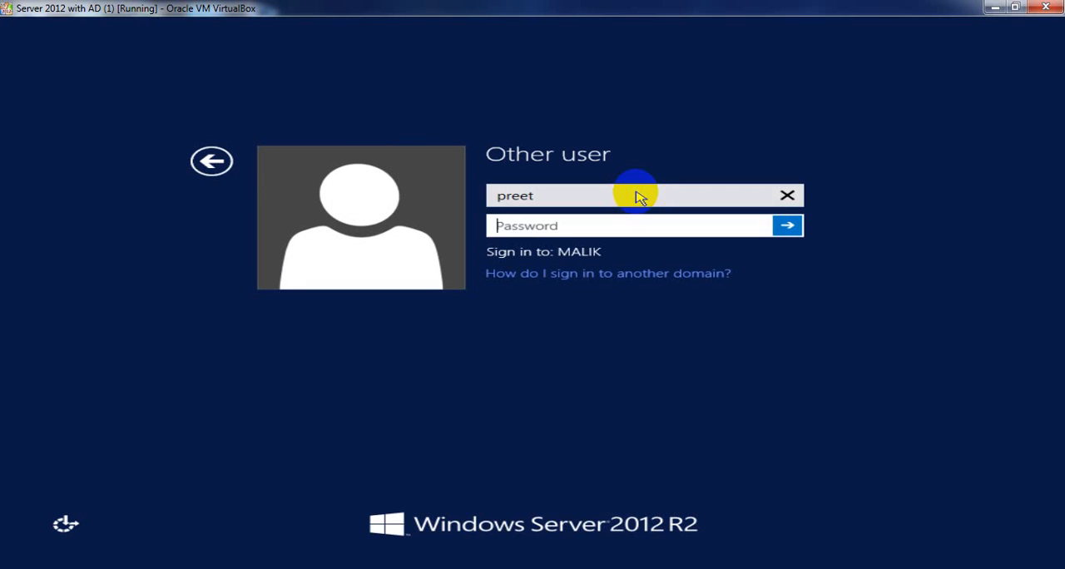
type("*******")
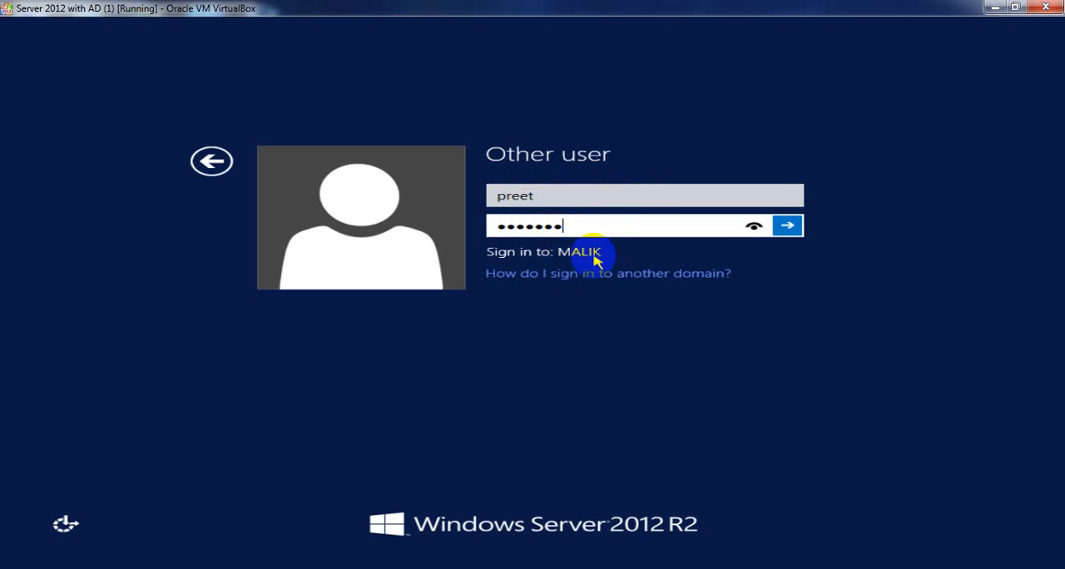
left_click(585, 231)
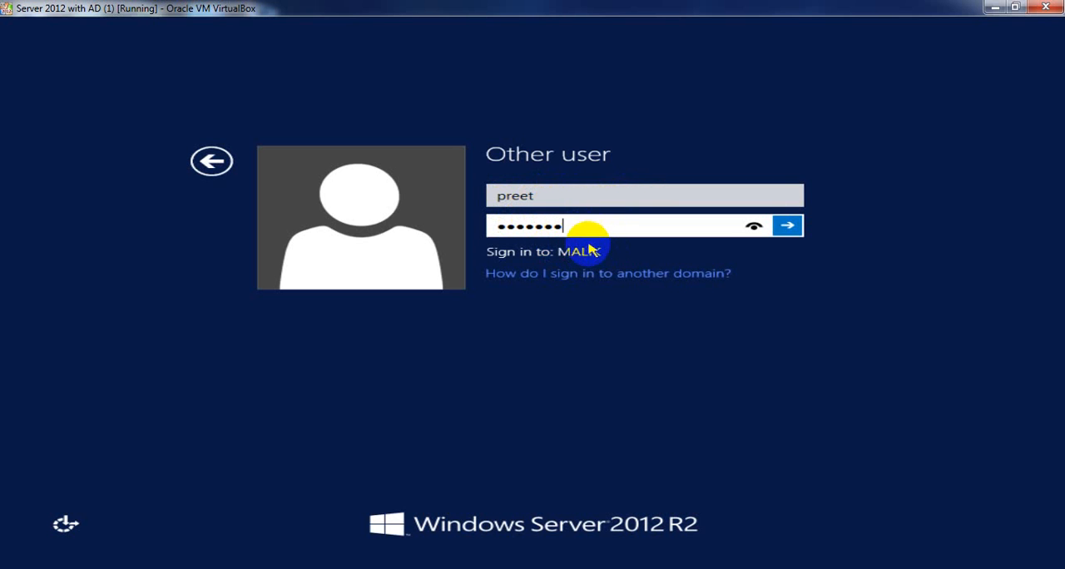
key("Return")
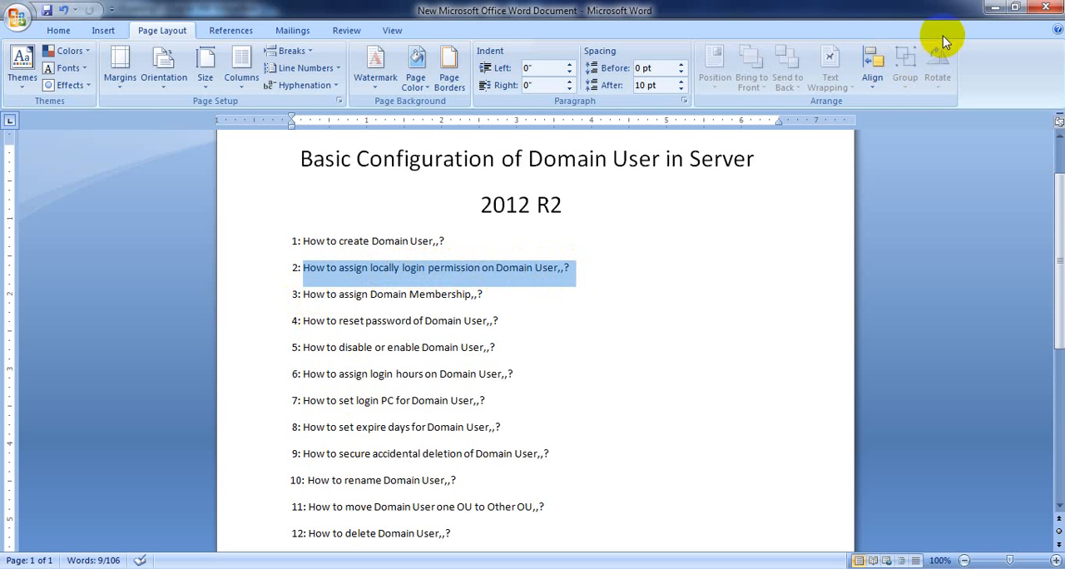
- Return from the Word outline to the server and retry the domain user's sign-in with the account password, dismissing the sign-in messages
left_click(995, 7)
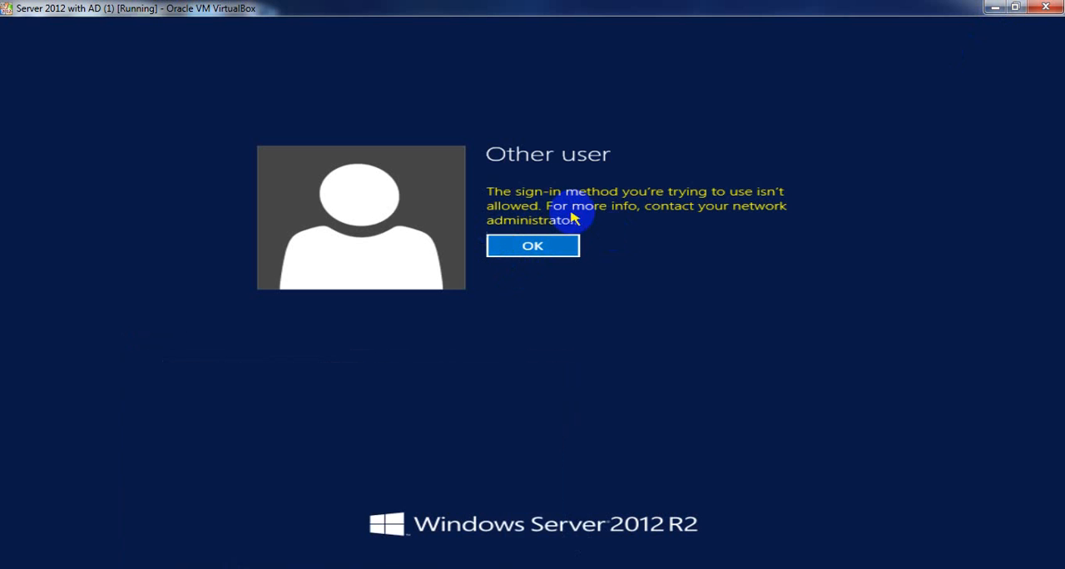
left_click(541, 246)
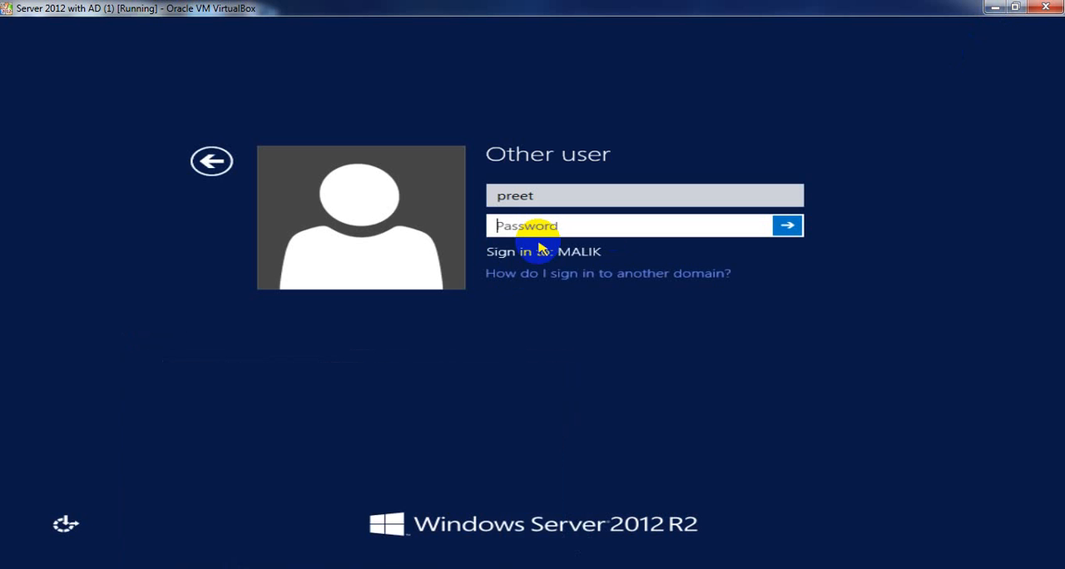
type("********")
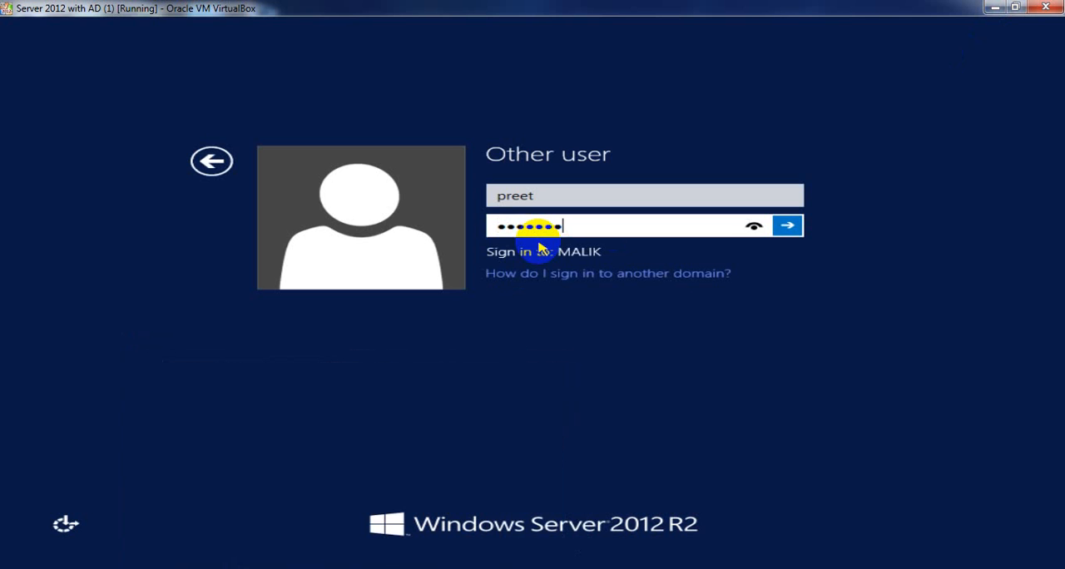
key("Return")
left_click(534, 245)
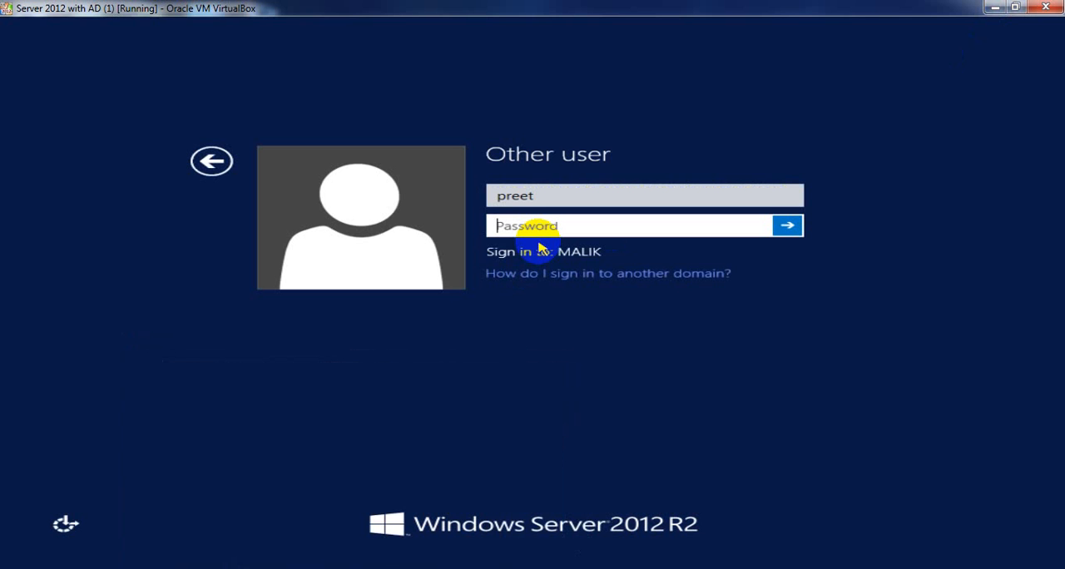
- Go back to the account choices and sign in as MALIK\Administrator with the account password
left_click(211, 162)
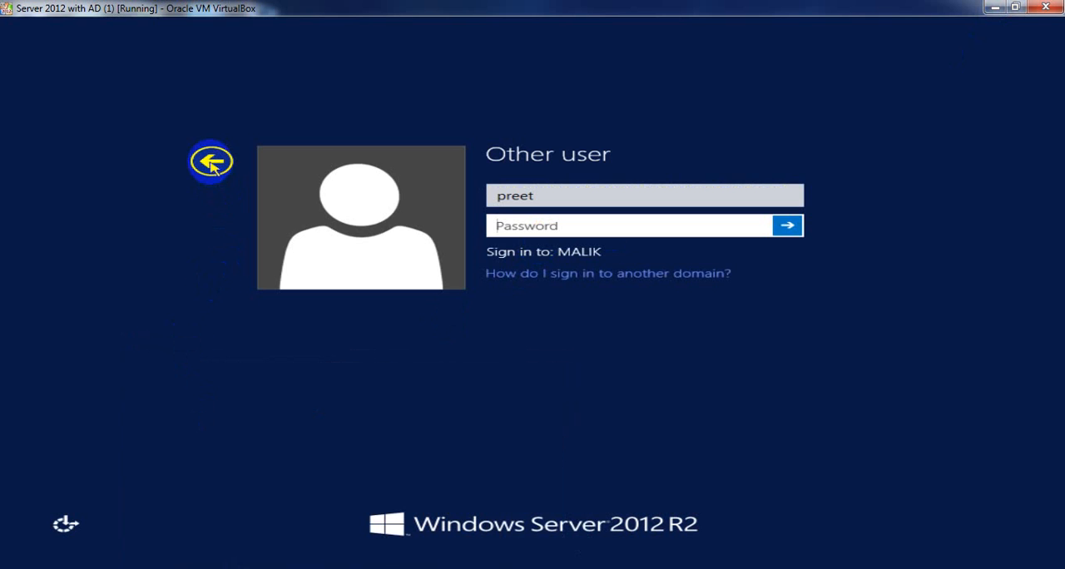
left_click(424, 247)
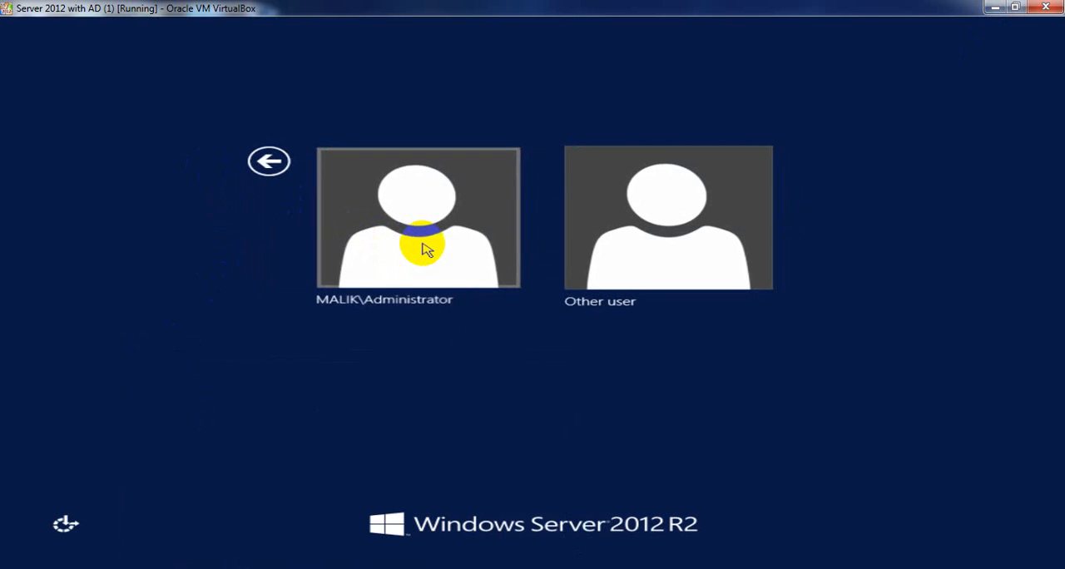
type("•••••")
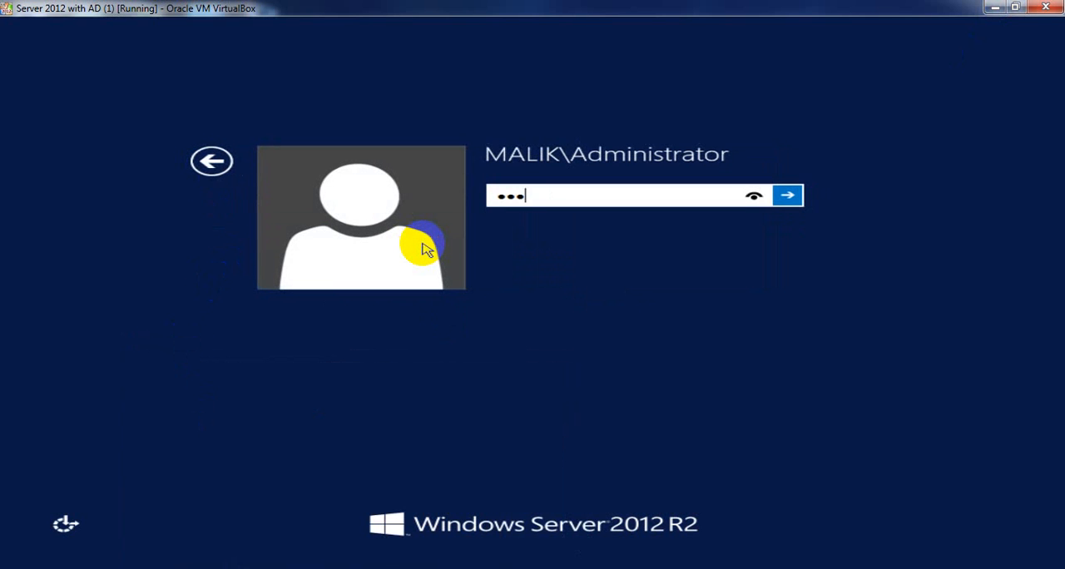
type("••")
key("Return")
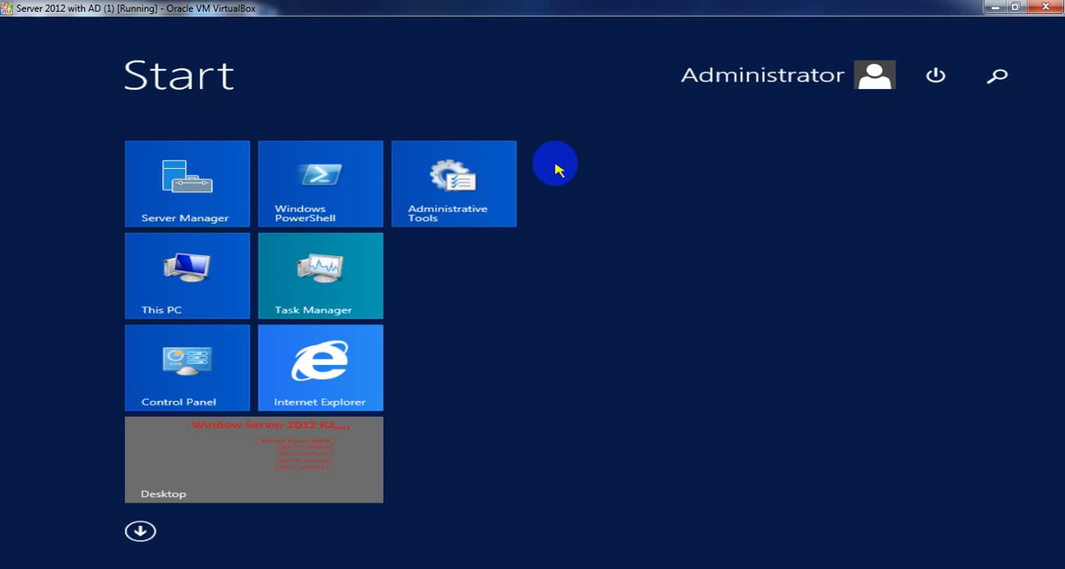
- Go to the server desktop and refresh the Users container in Active Directory Users and Computers twice
left_click(210, 474)
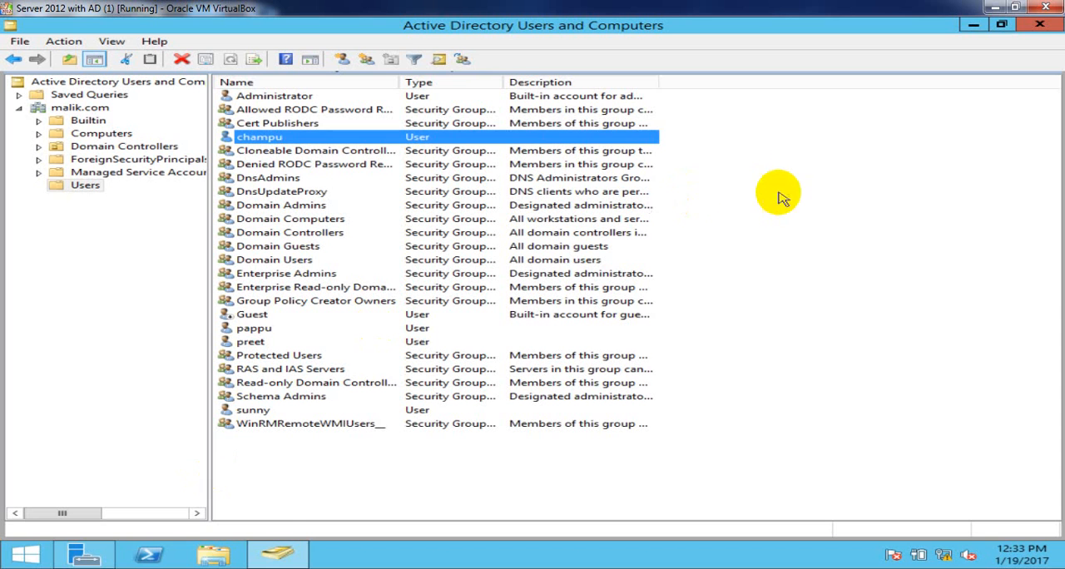
right_click(800, 169)
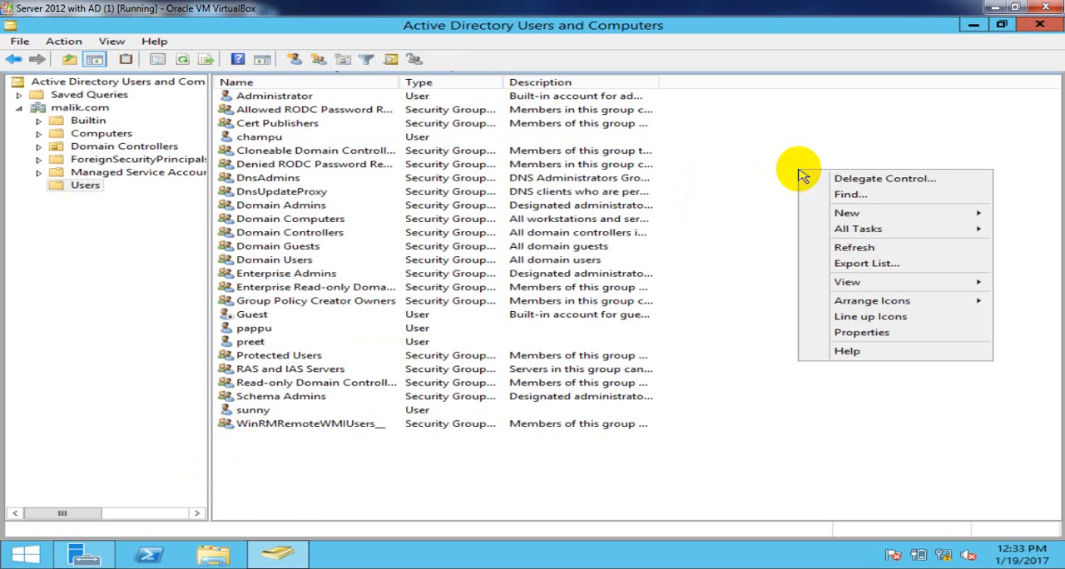
left_click(860, 250)
right_click(829, 181)
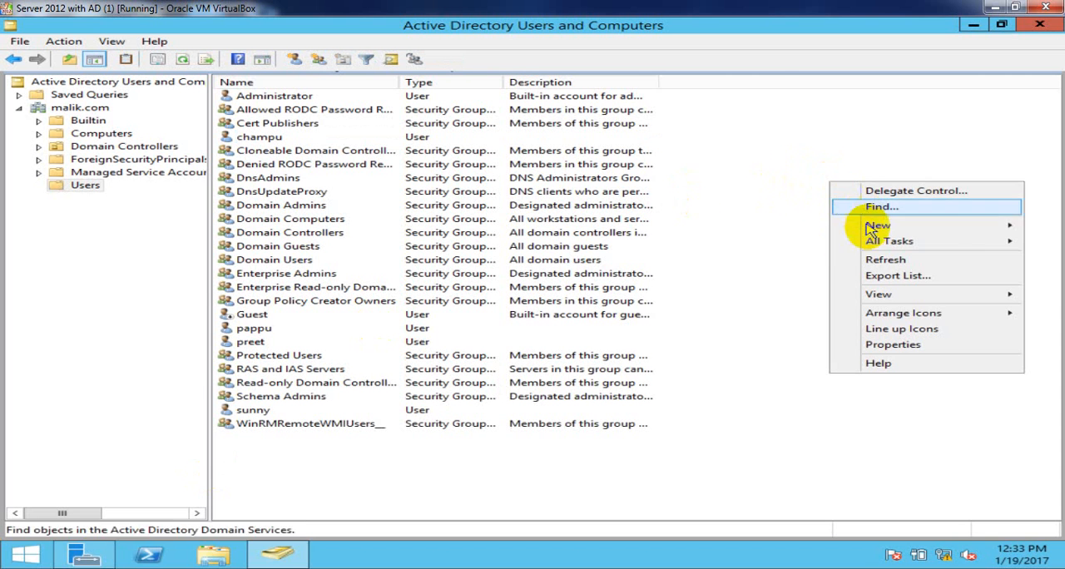
left_click(884, 260)
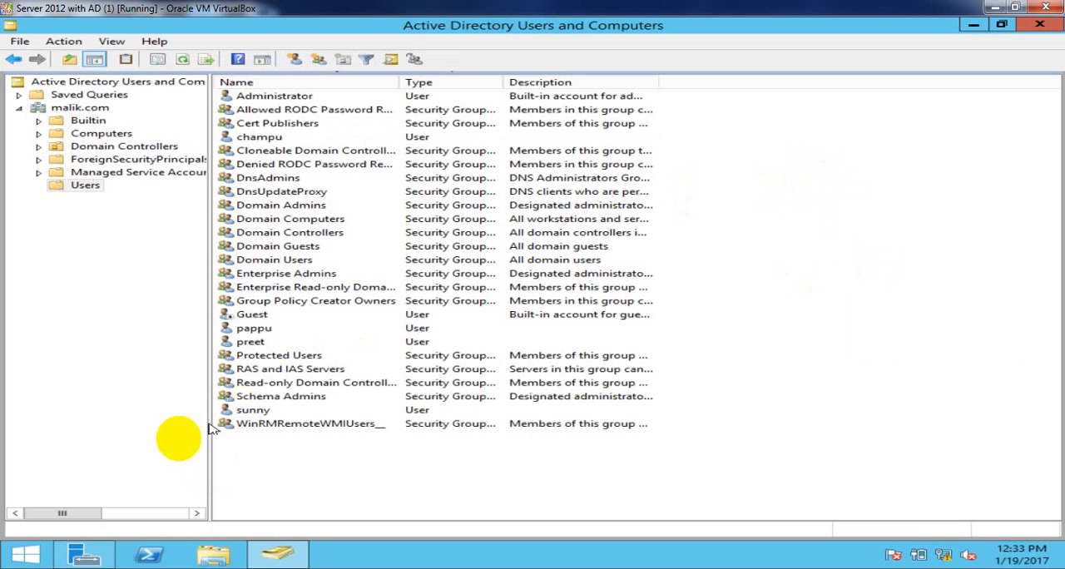
- Open Group Policy Management from Server Manager's tools and maximize its window
left_click(83, 551)
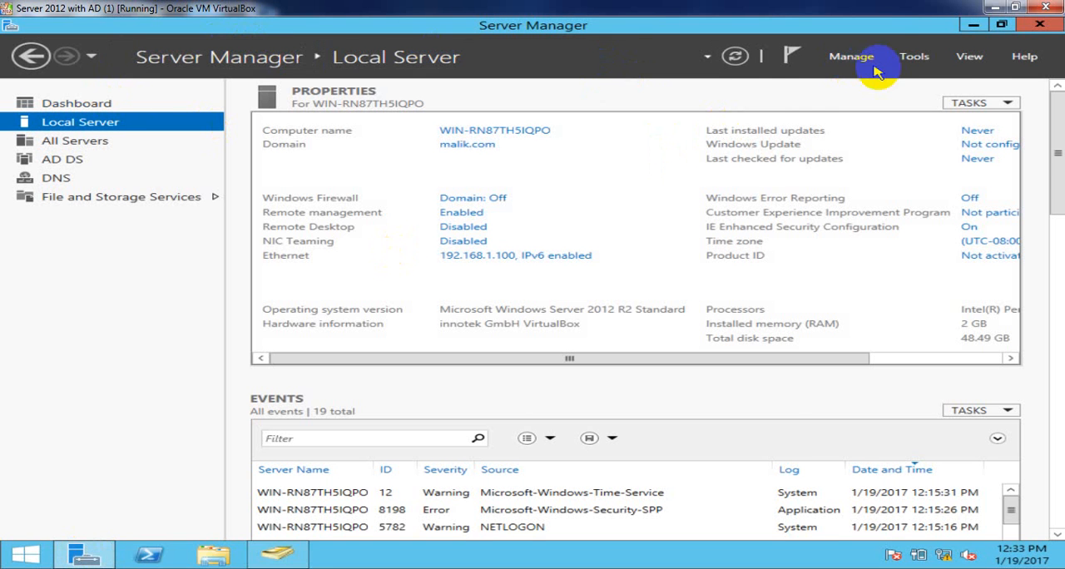
left_click(914, 60)
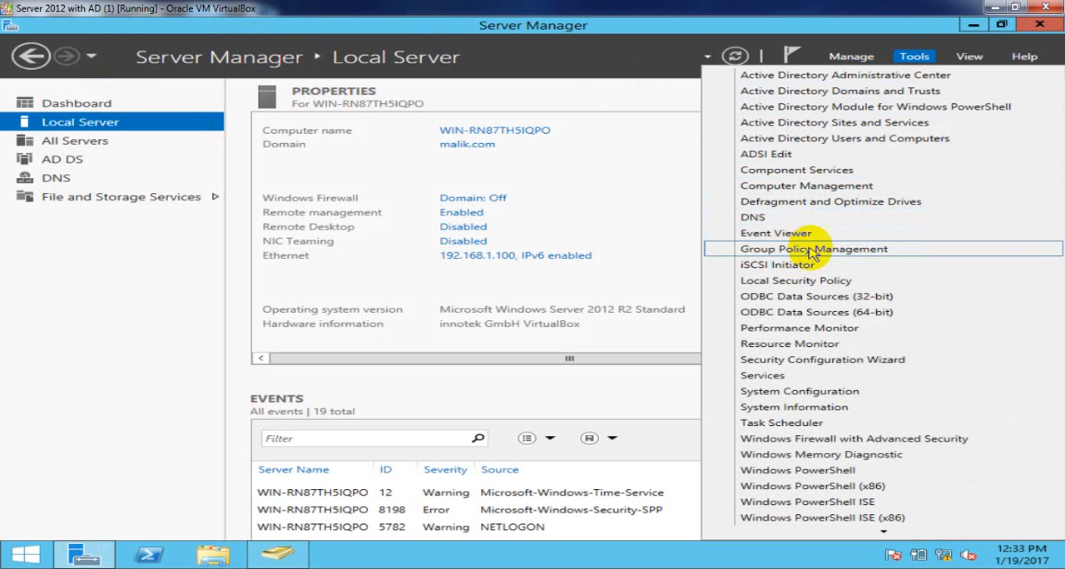
left_click(846, 250)
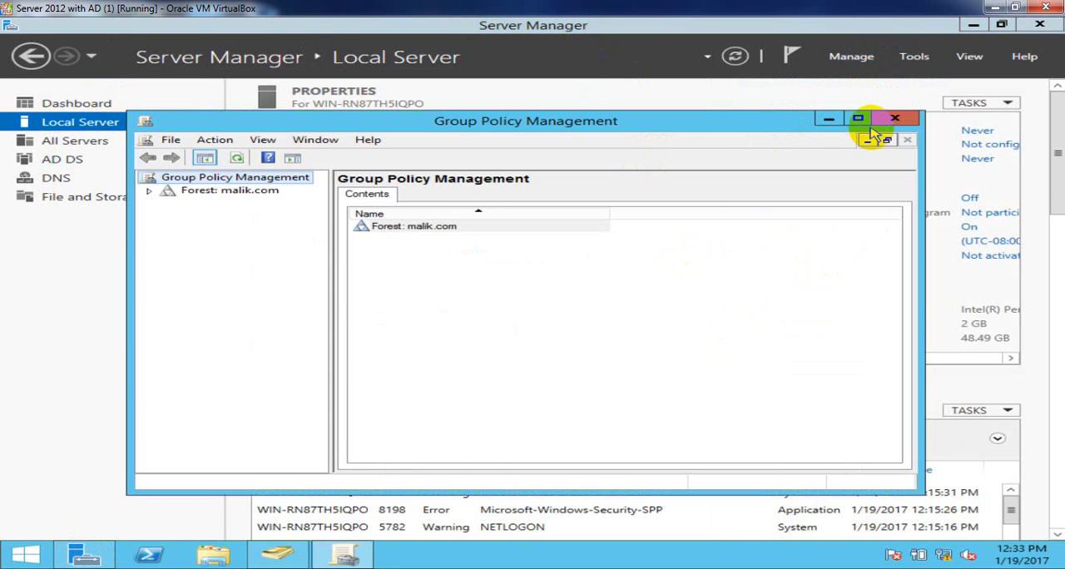
left_click(859, 119)
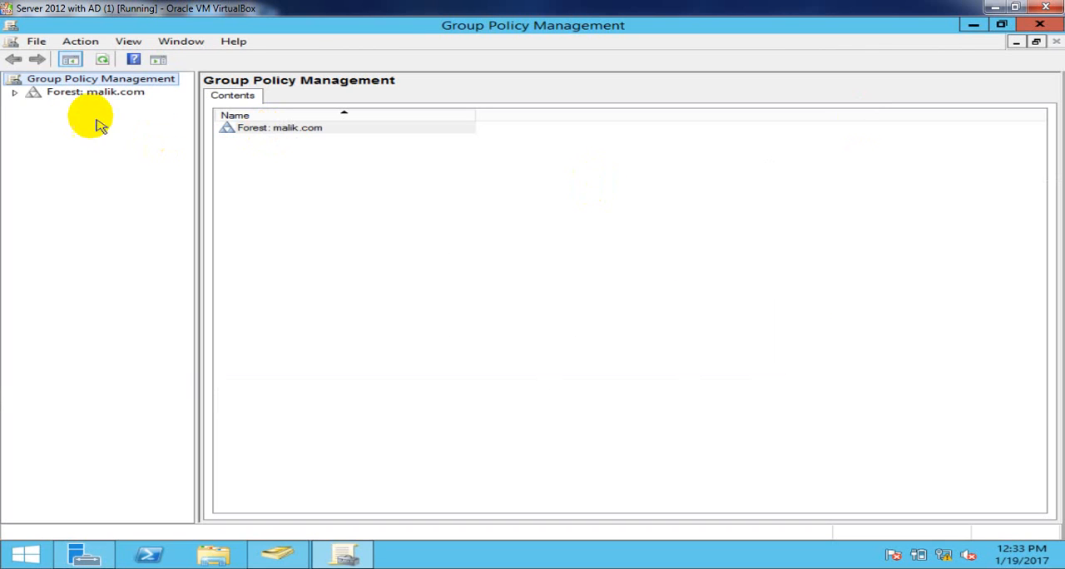
- Expand the malik.com forest down to the malik.com domain's contents and widen the console tree to show full names
left_click(15, 94)
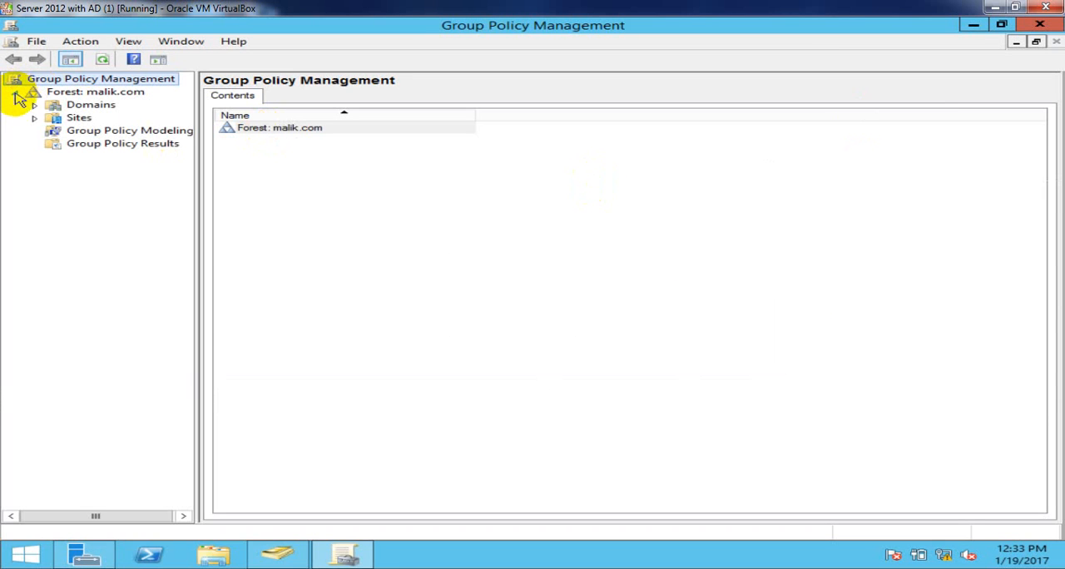
left_click(35, 106)
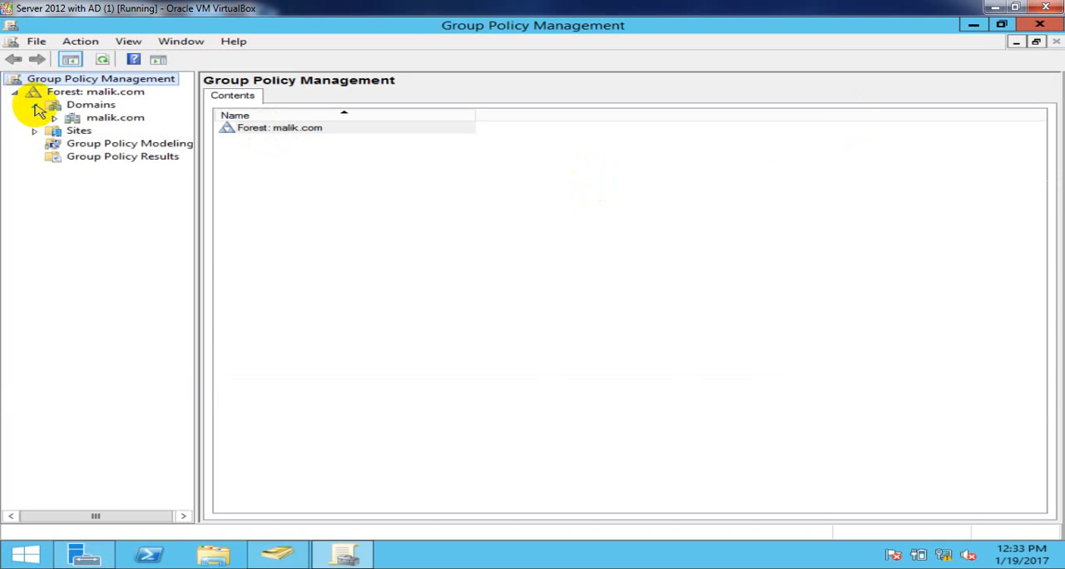
left_click(54, 119)
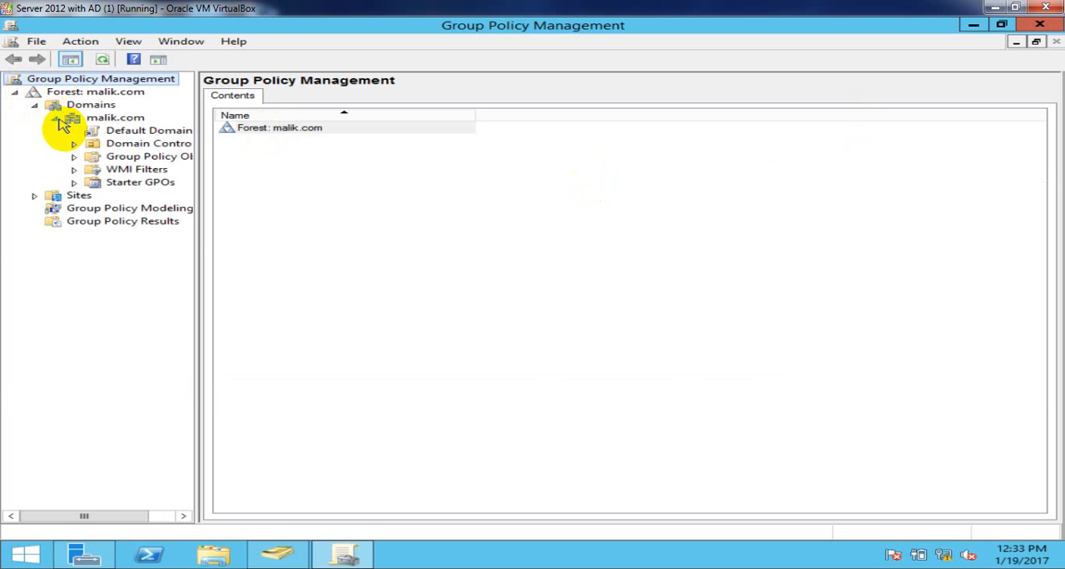
left_click_drag(198, 233, 310, 241)
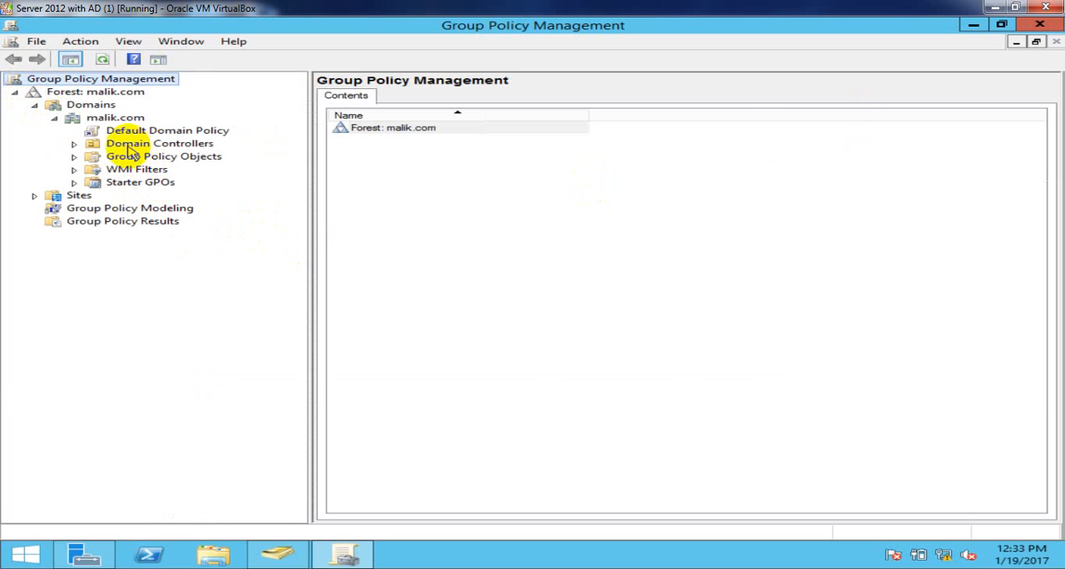
- Expand Domain Controllers, select Default Domain Controllers Policy, and dismiss the GPO link notice with Do not show this message again
left_click(129, 148)
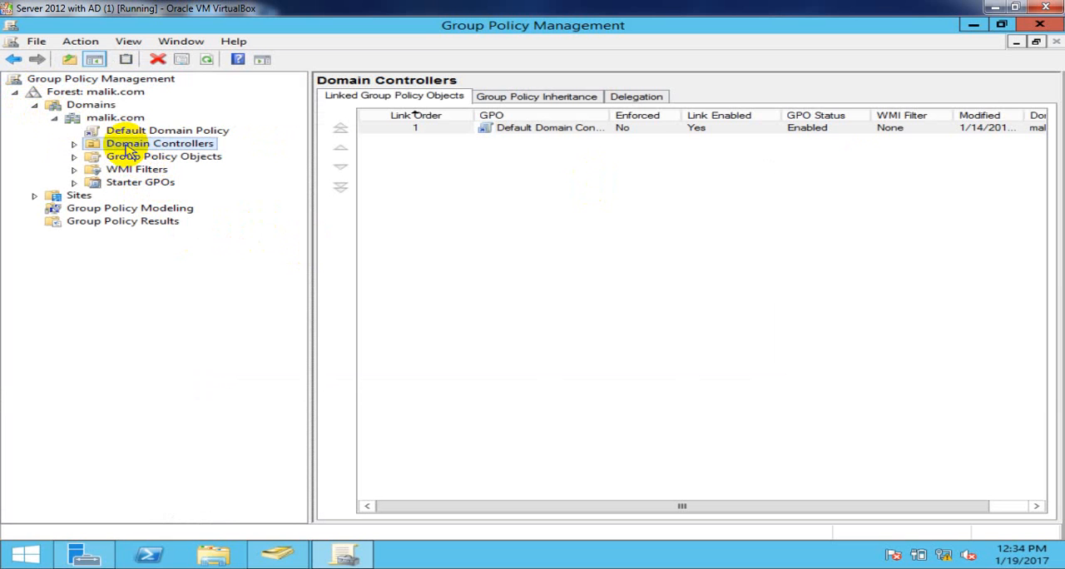
double_click(129, 148)
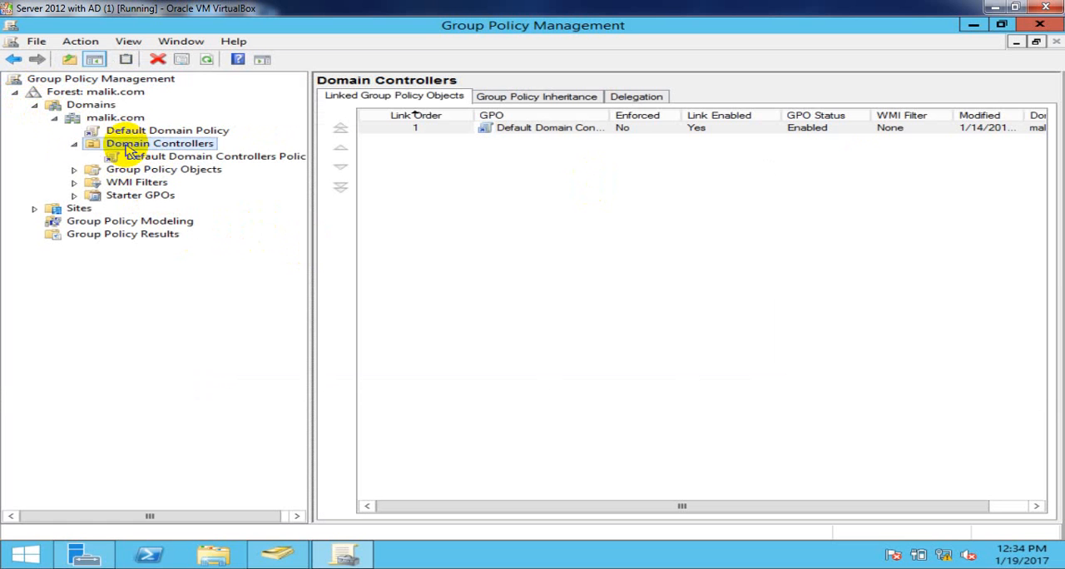
left_click(143, 157)
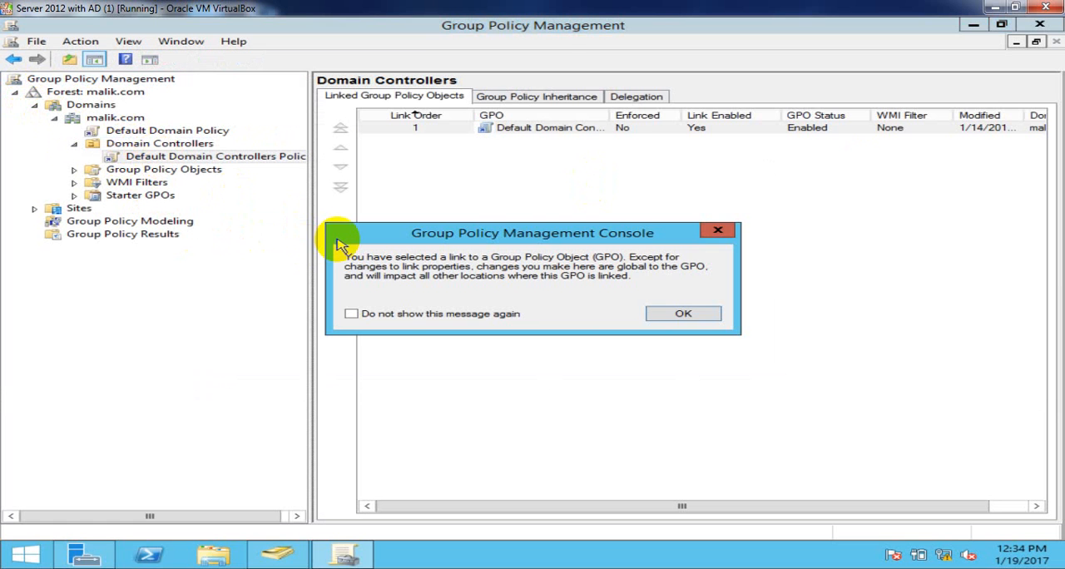
left_click(418, 314)
left_click(654, 314)
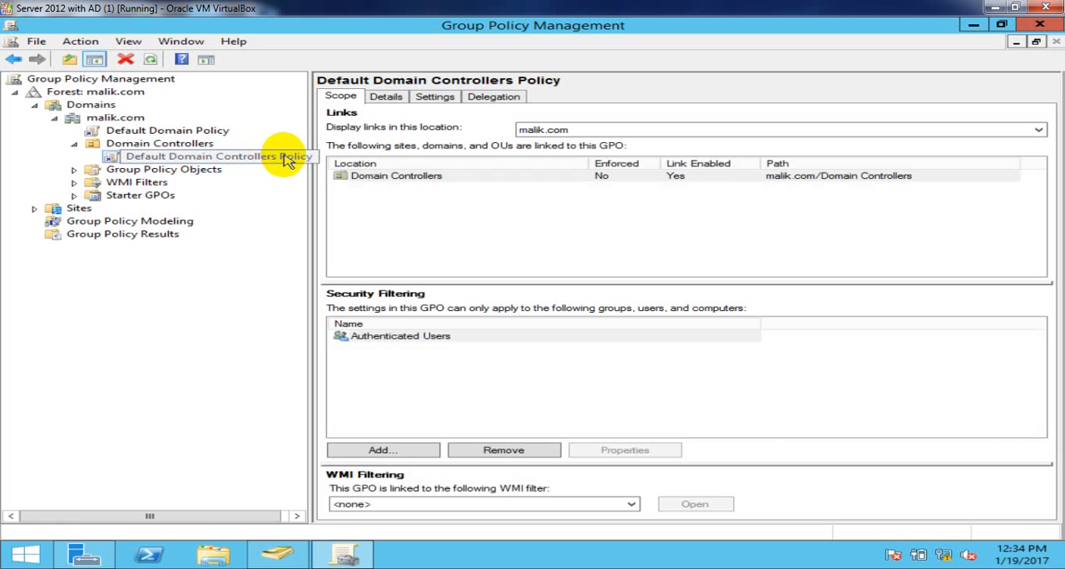
- Open Default Domain Controllers Policy for editing, maximize the editor window, and widen its console tree
right_click(286, 158)
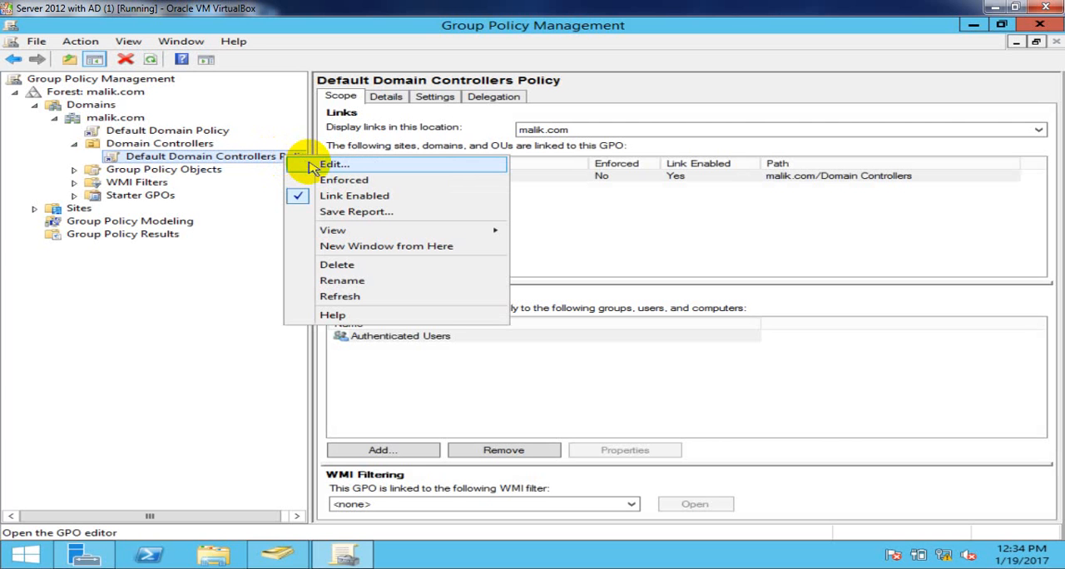
left_click(310, 164)
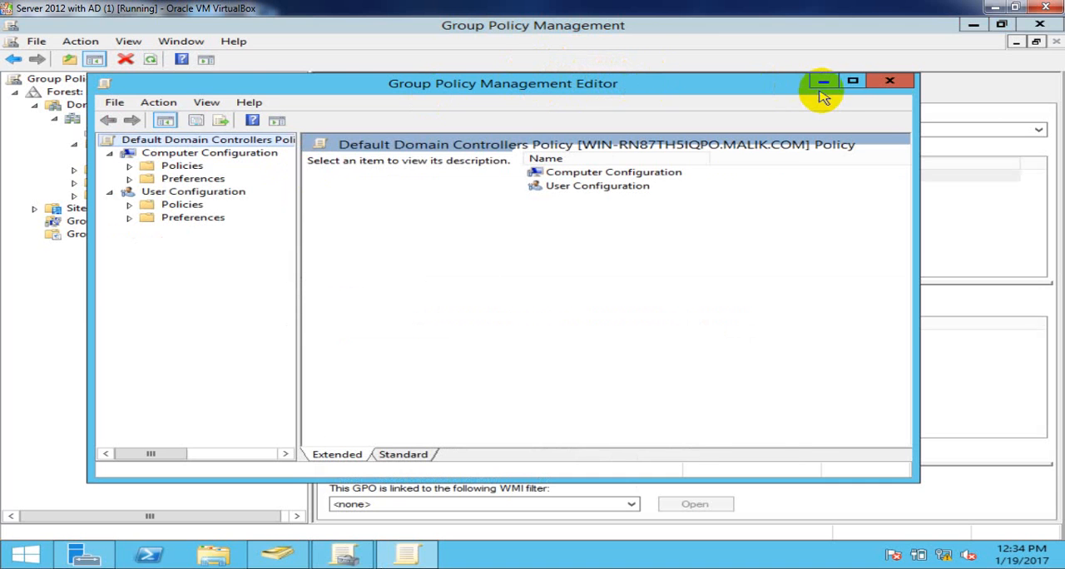
left_click(852, 82)
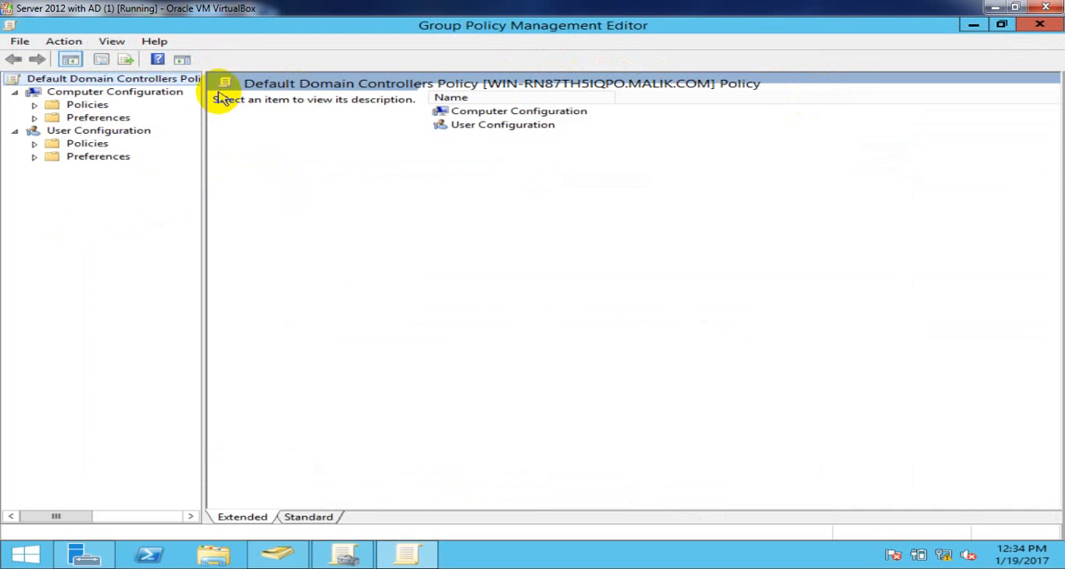
left_click_drag(204, 166, 304, 171)
- Go to Computer Configuration > Policies > Windows Settings > Security Settings > Local Policies > User Rights Assignment
left_click(84, 94)
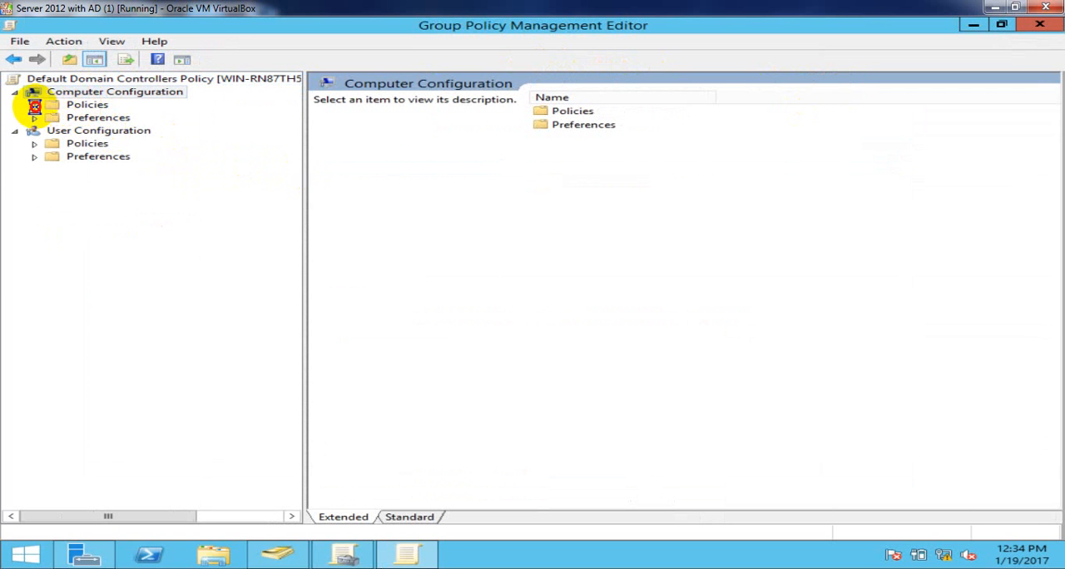
left_click(37, 107)
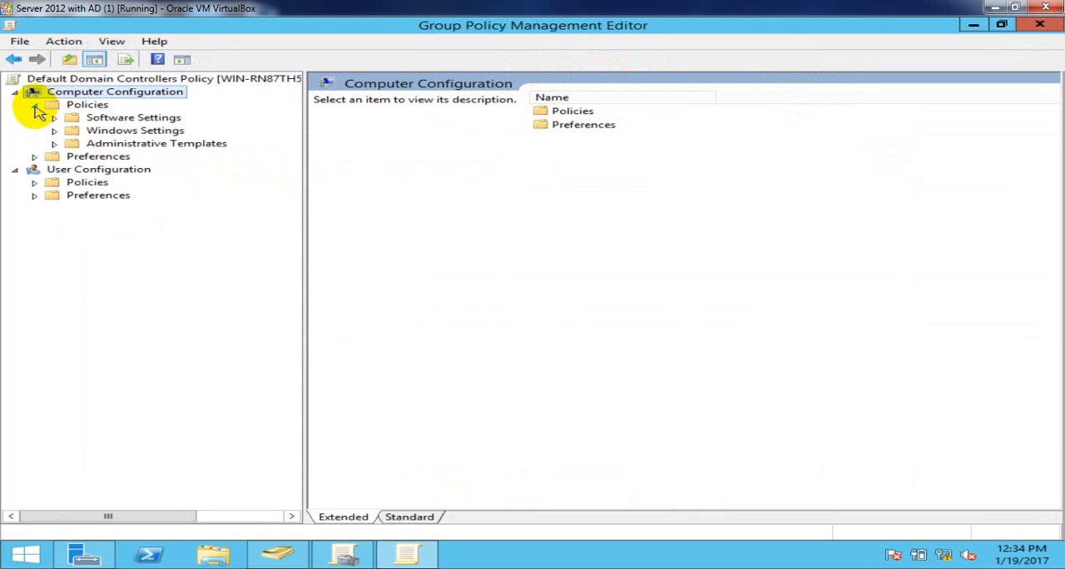
left_click(100, 133)
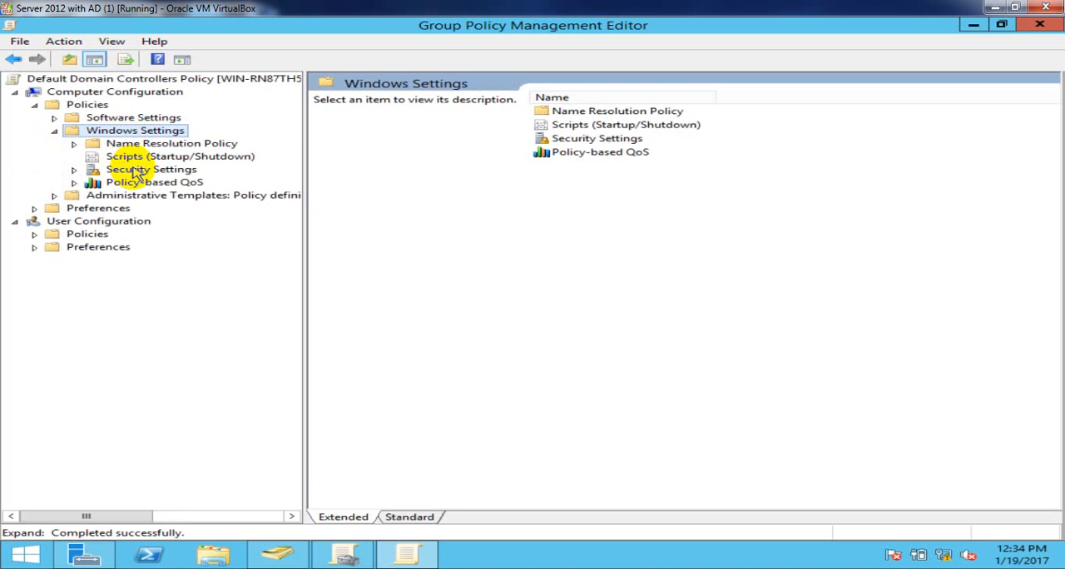
left_click(130, 169)
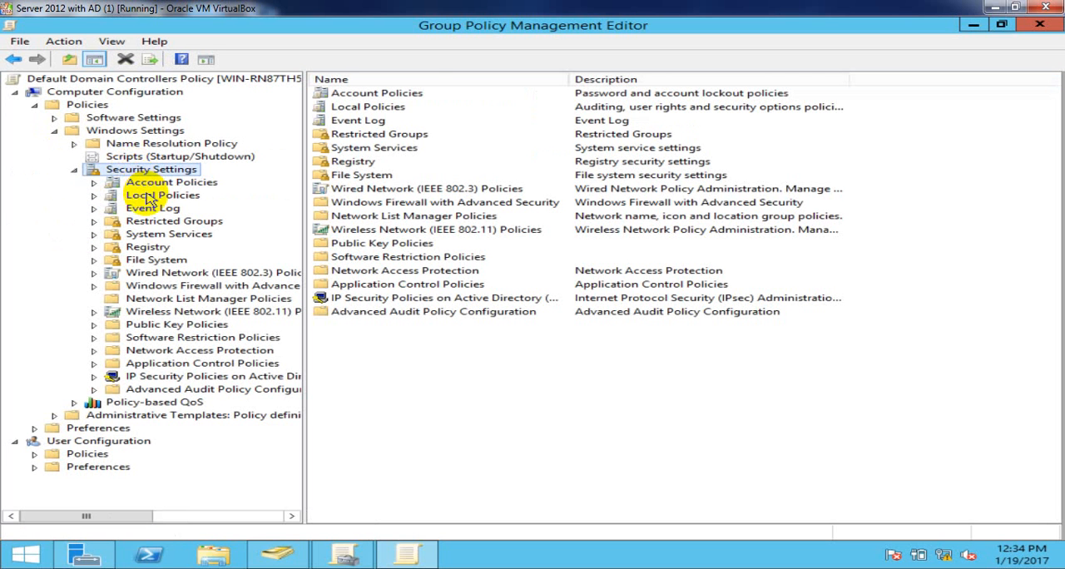
left_click(150, 196)
double_click(150, 199)
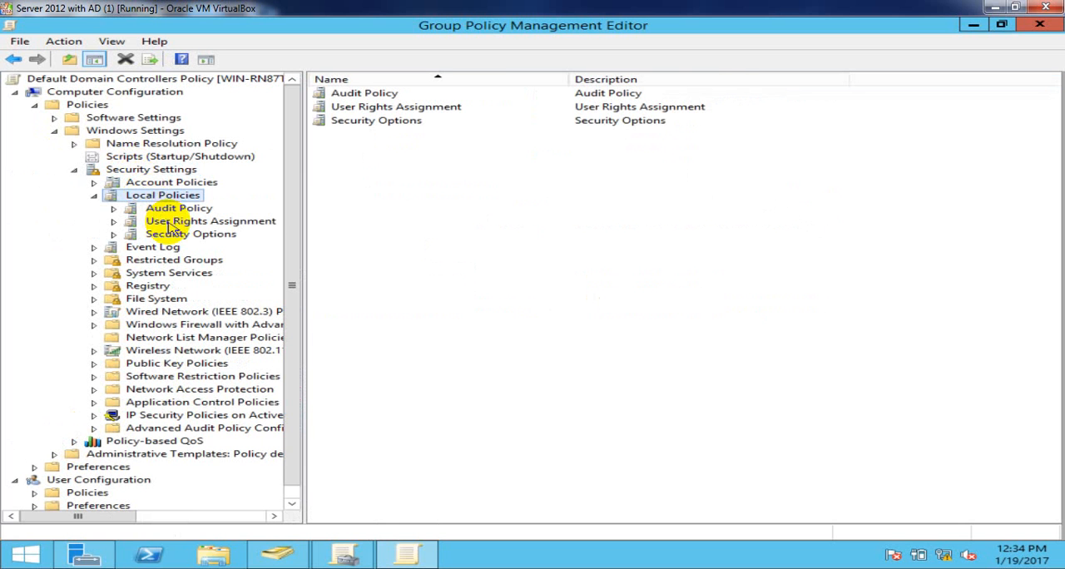
left_click(171, 225)
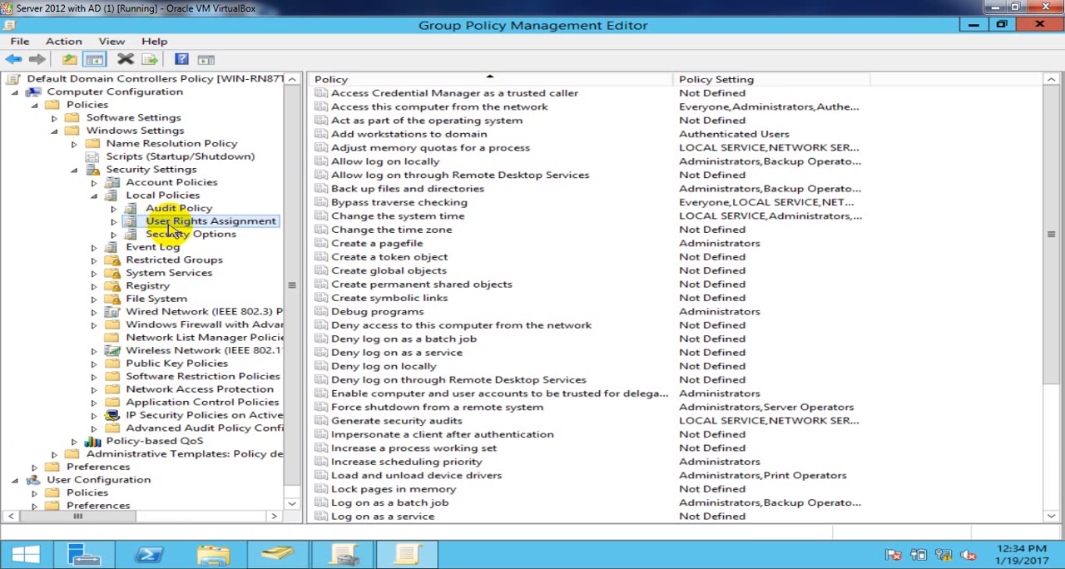
- Open the Allow log on locally policy's properties and start adding a user by browsing the malik.com directory
left_click(354, 163)
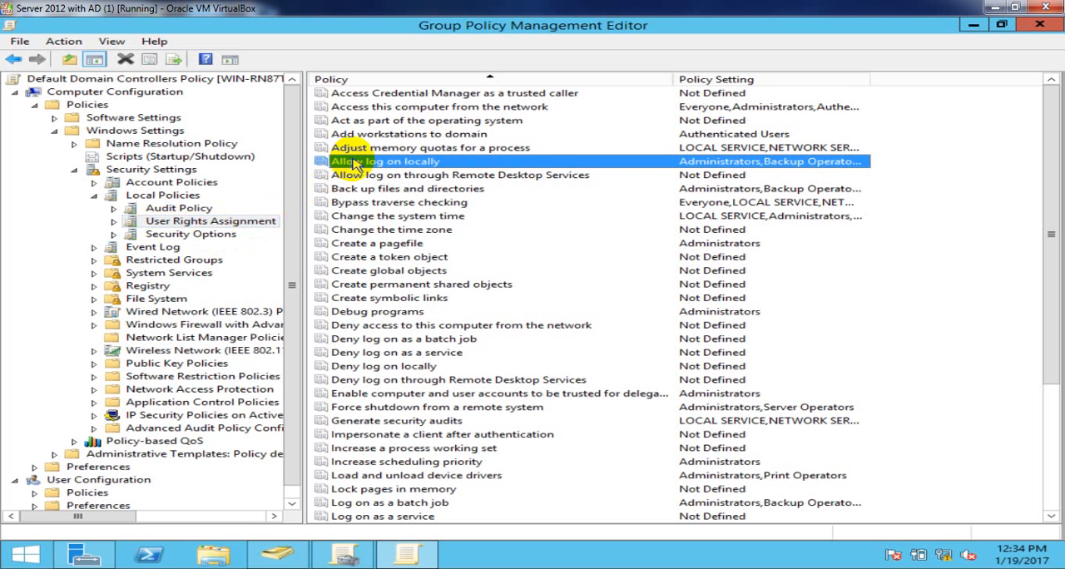
double_click(434, 166)
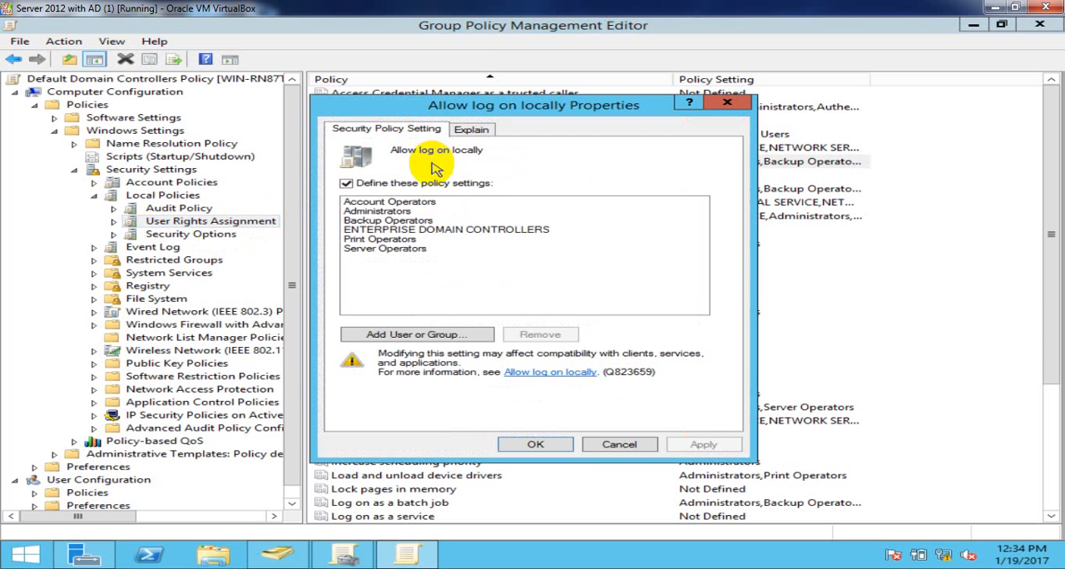
left_click(402, 336)
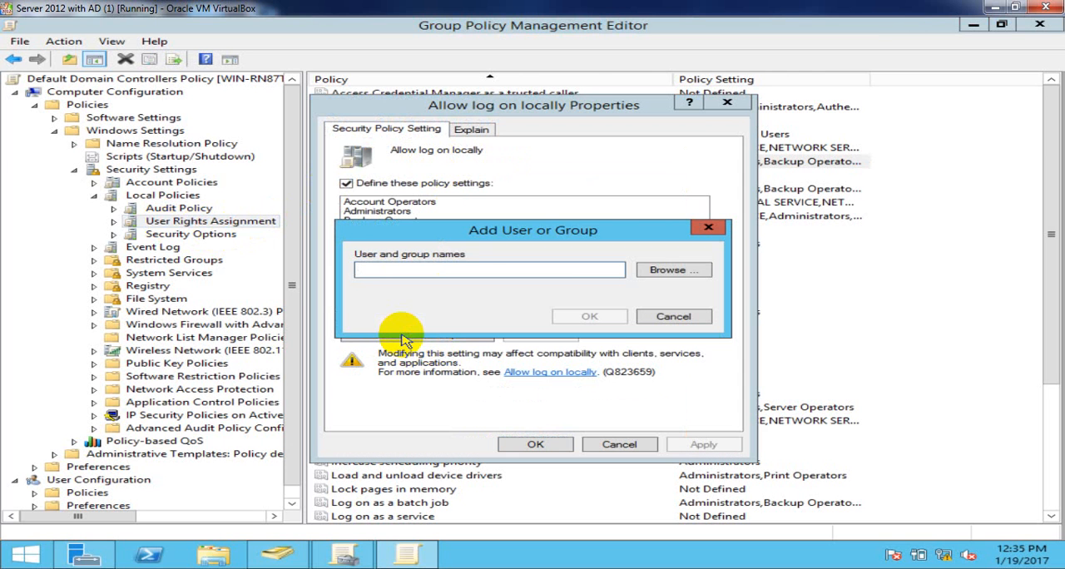
left_click(675, 270)
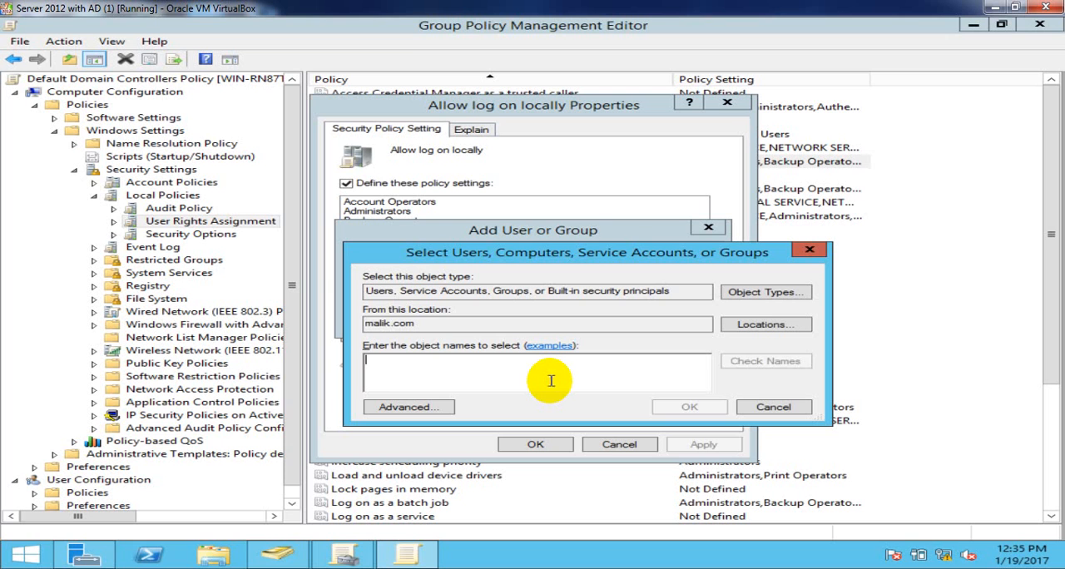
- Enter the two domain users' account names, resolve each with Check Names, and clear both entries
type("preet")
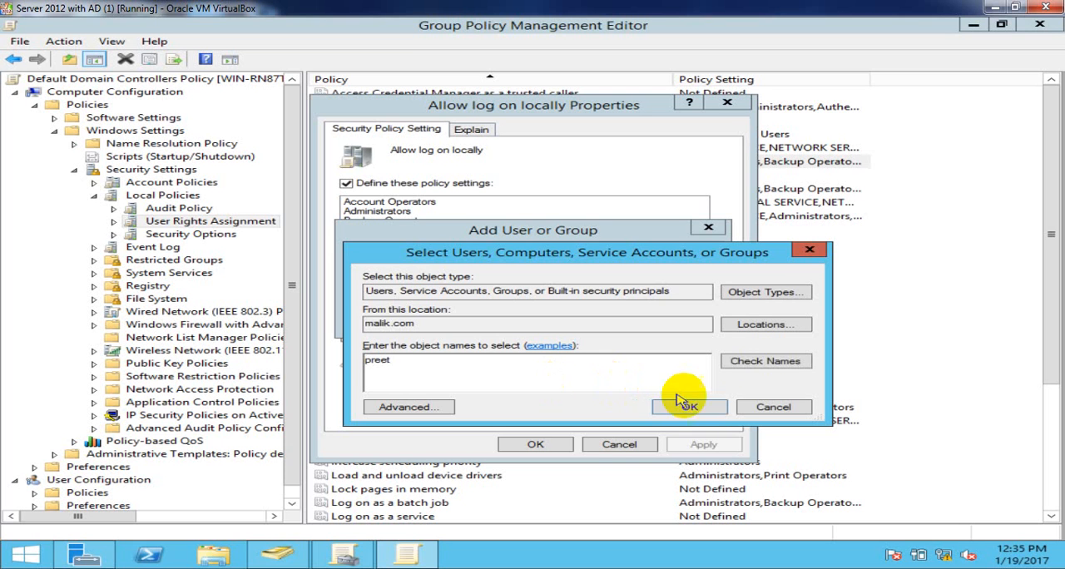
left_click(764, 363)
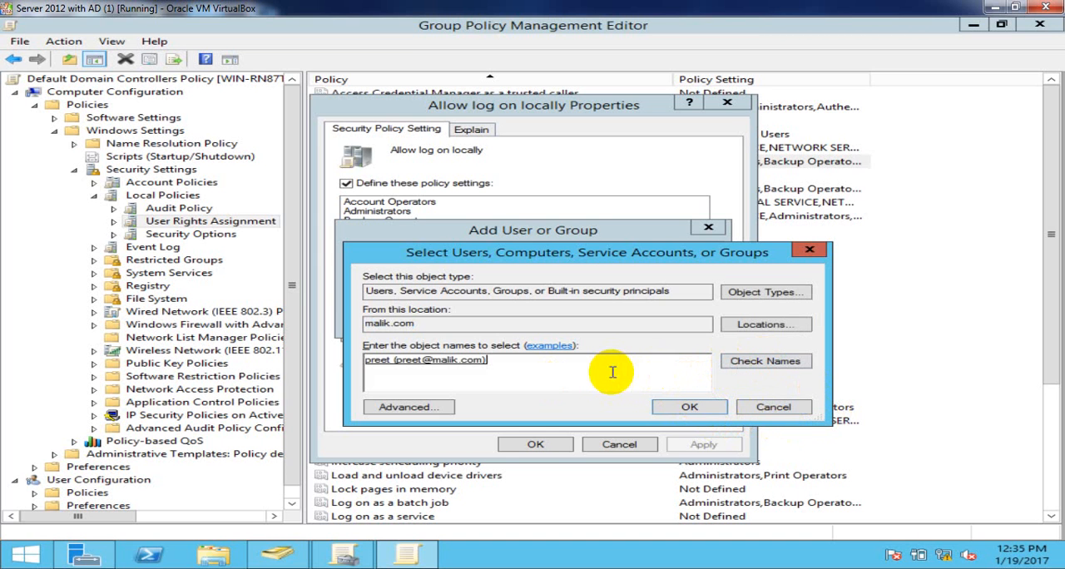
type("sunny")
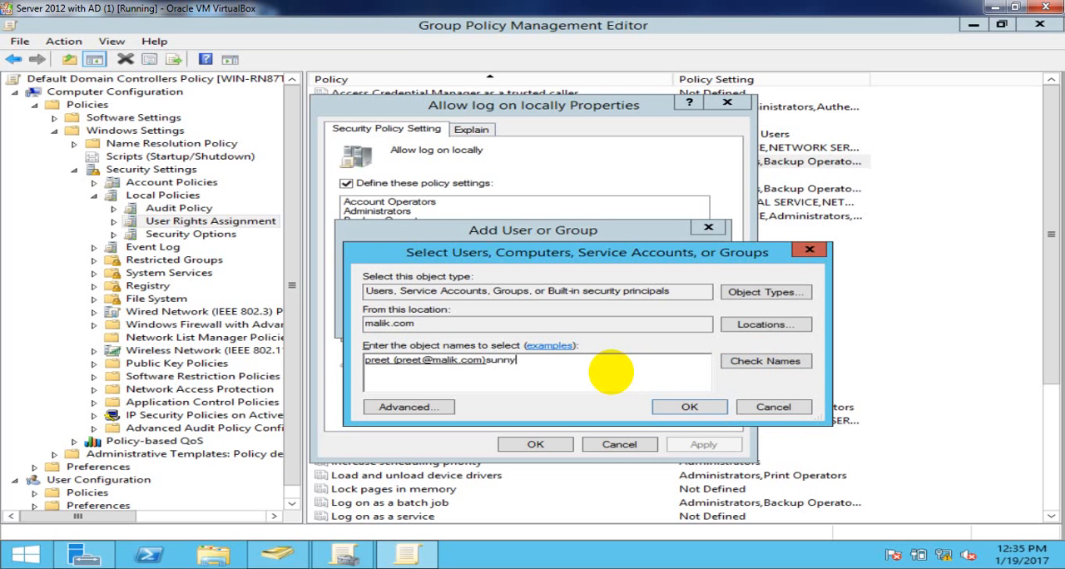
left_click(767, 370)
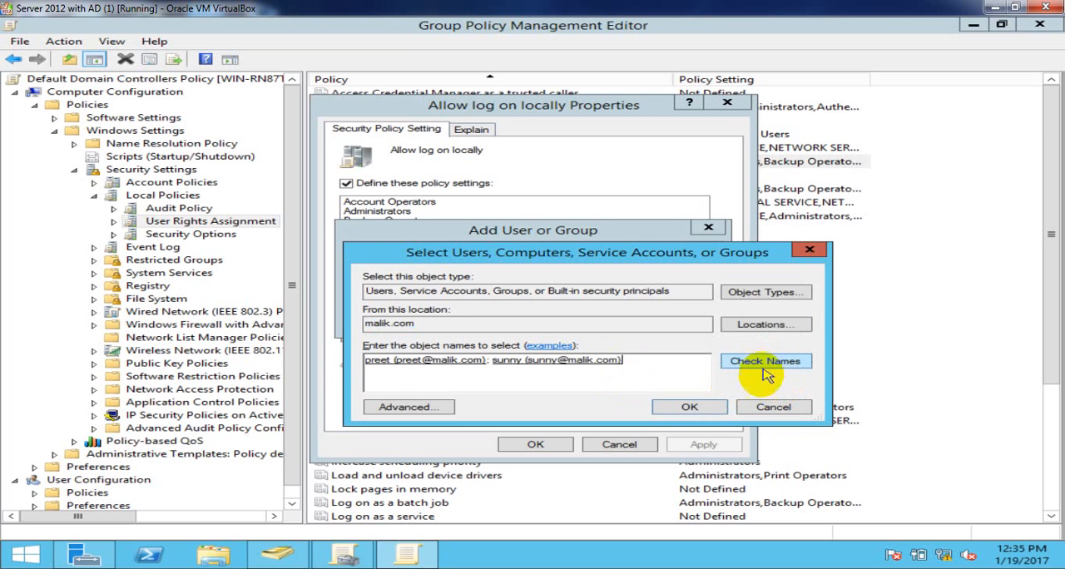
key("BackSpace")
key("BackSpace")
key("BackSpace")
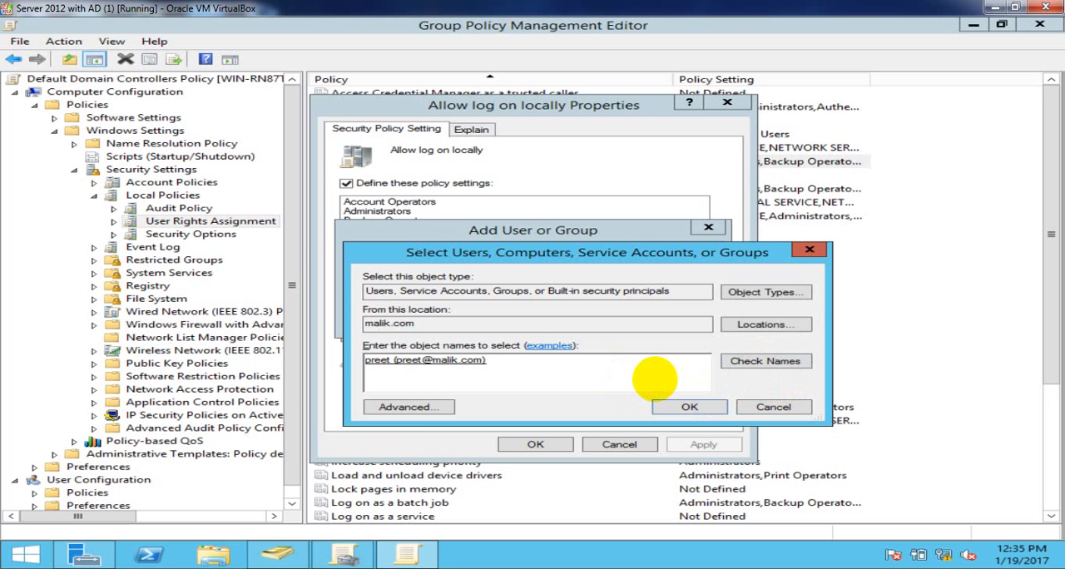
key("BackSpace")
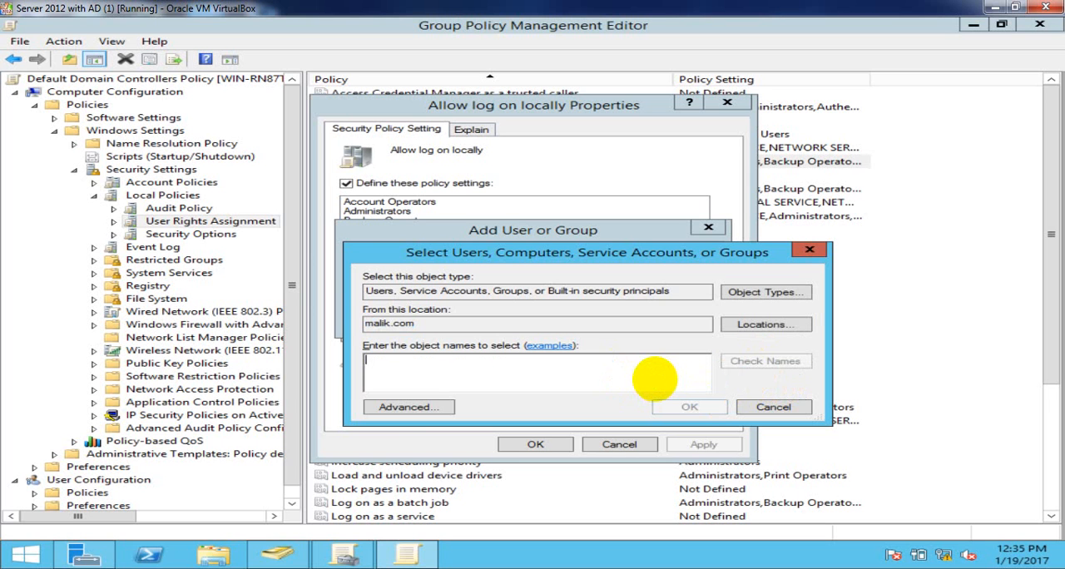
- Run an advanced search of malik.com with the Name column widened and select the first domain user's account from the results
left_click(398, 408)
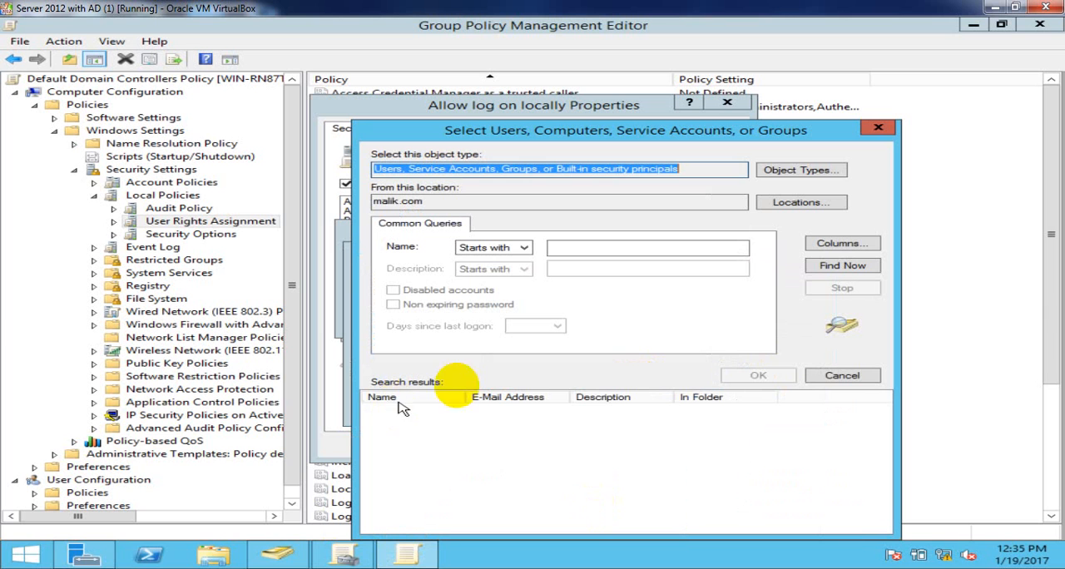
left_click(838, 267)
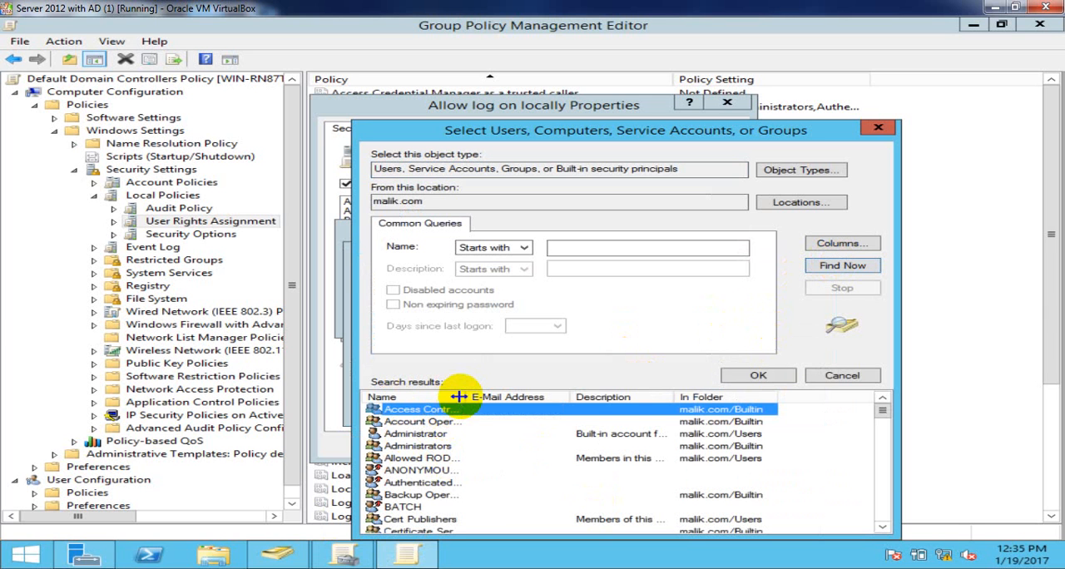
left_click_drag(458, 397, 604, 383)
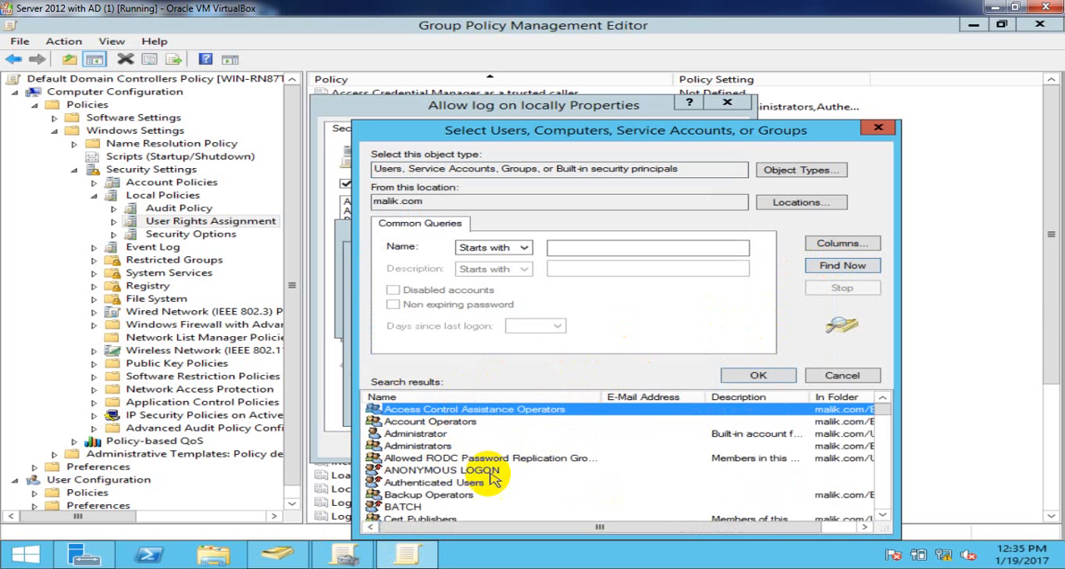
key("p")
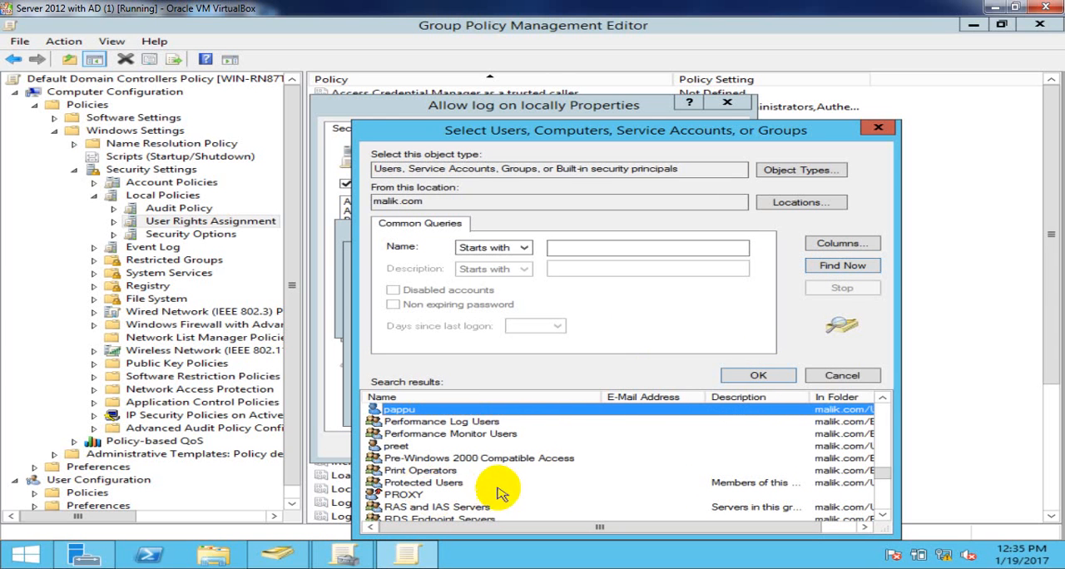
left_click(407, 447)
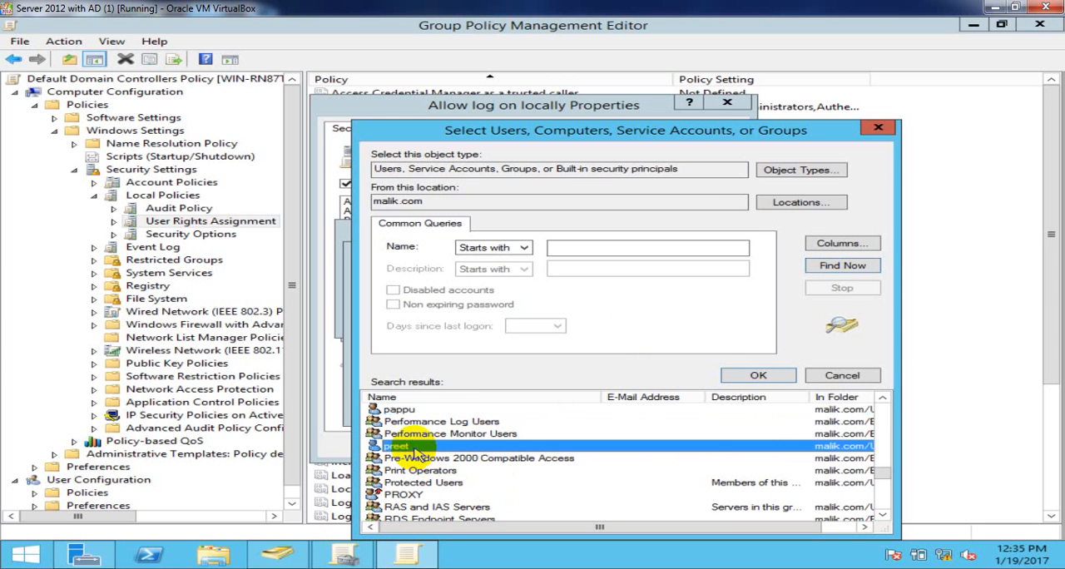
left_click(749, 375)
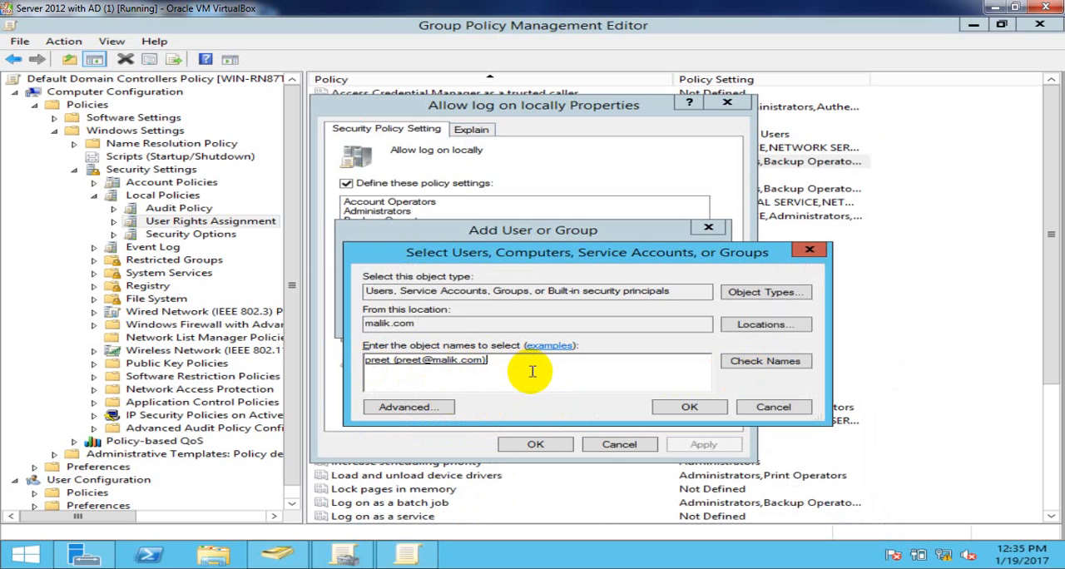
- Enter the second domain user's account name, resolve it with Check Names, and add both users to Allow log on locally
type("sunny")
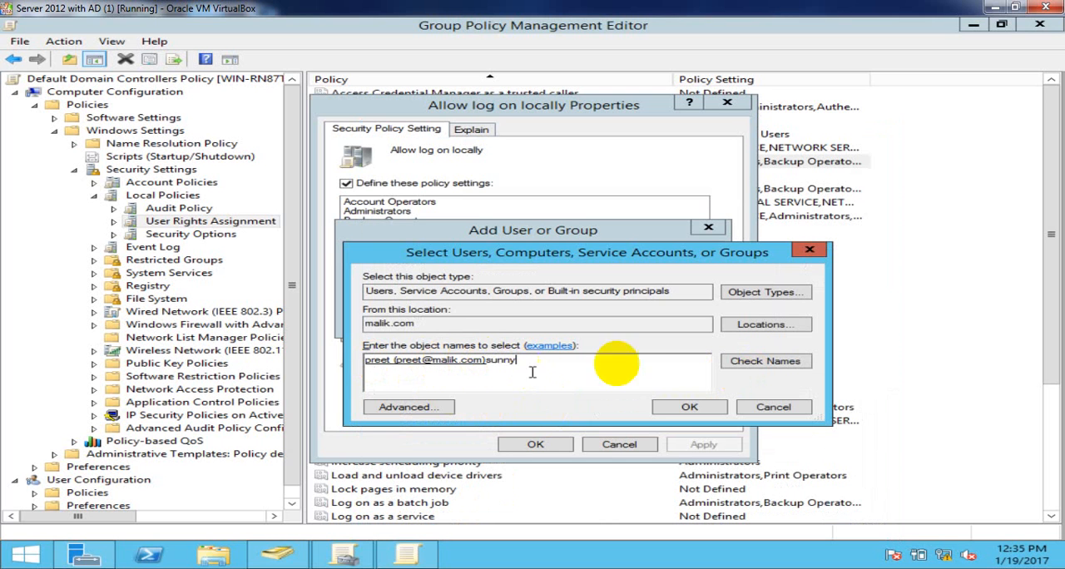
left_click(757, 364)
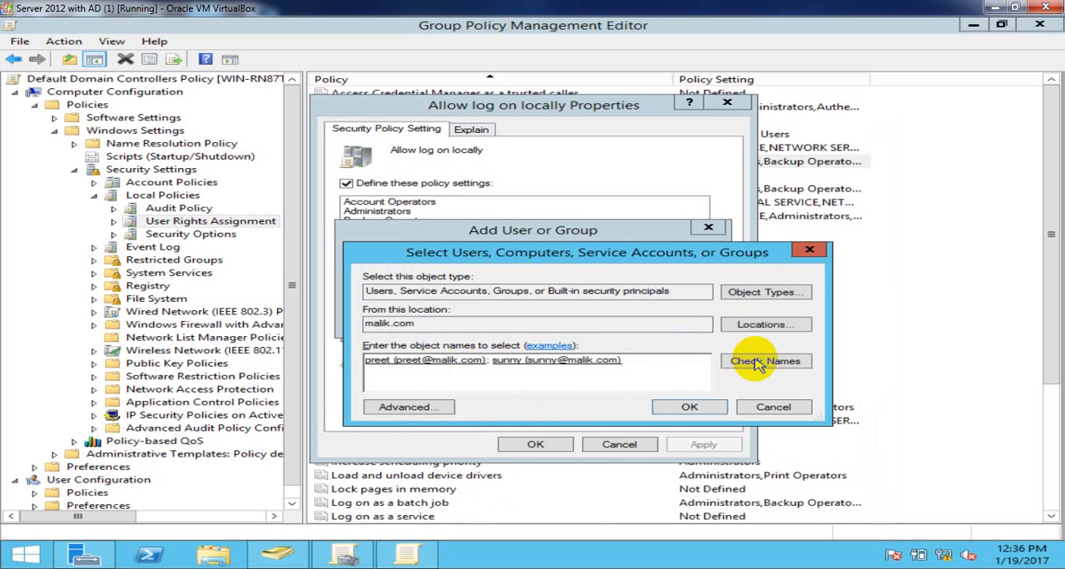
left_click(690, 407)
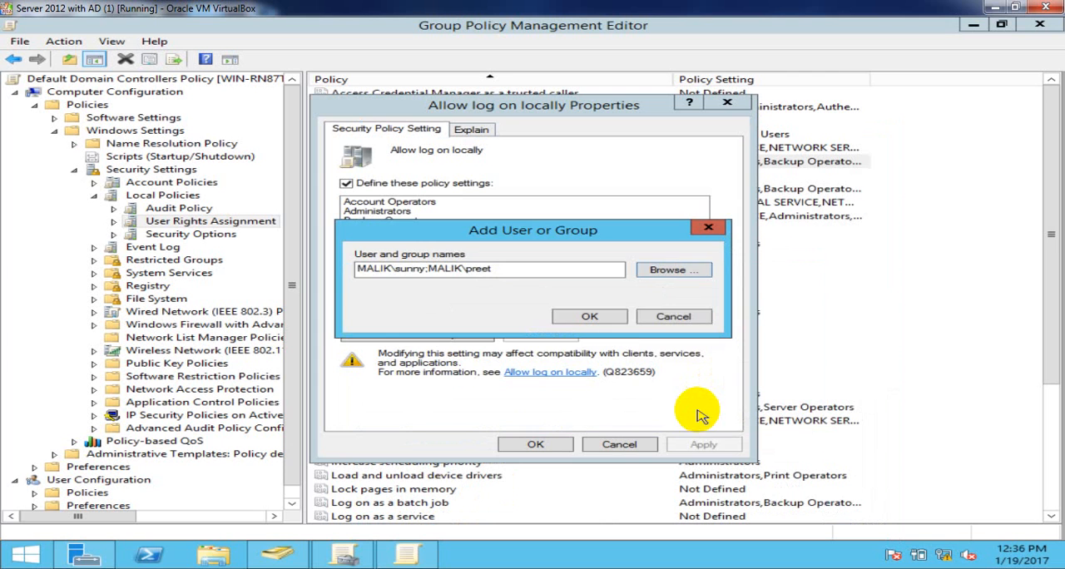
left_click(614, 317)
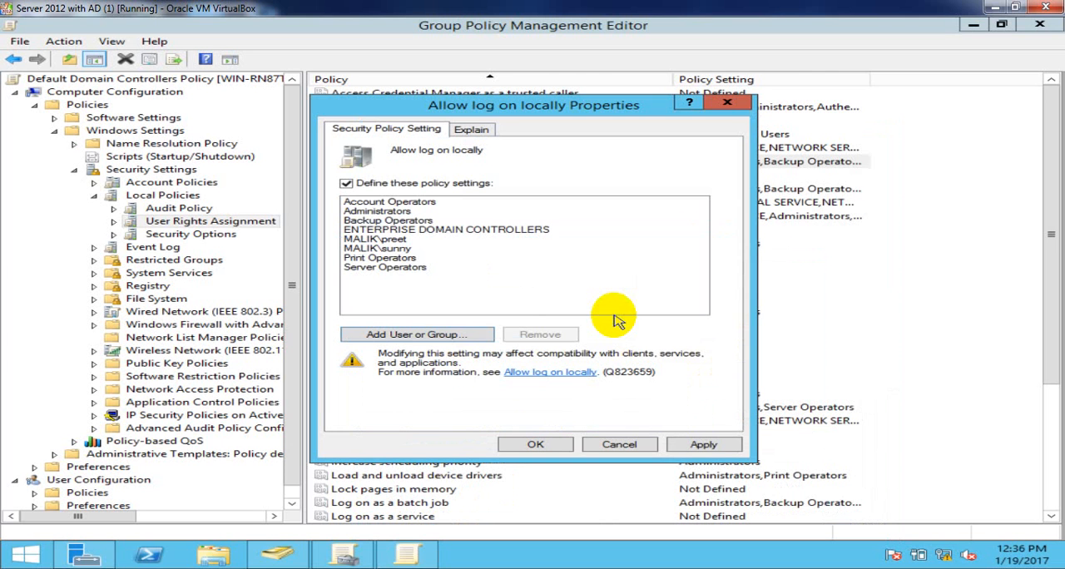
- Review the two added users, apply the Allow log on locally change, and close the policy editor and Group Policy Management
left_click(395, 240)
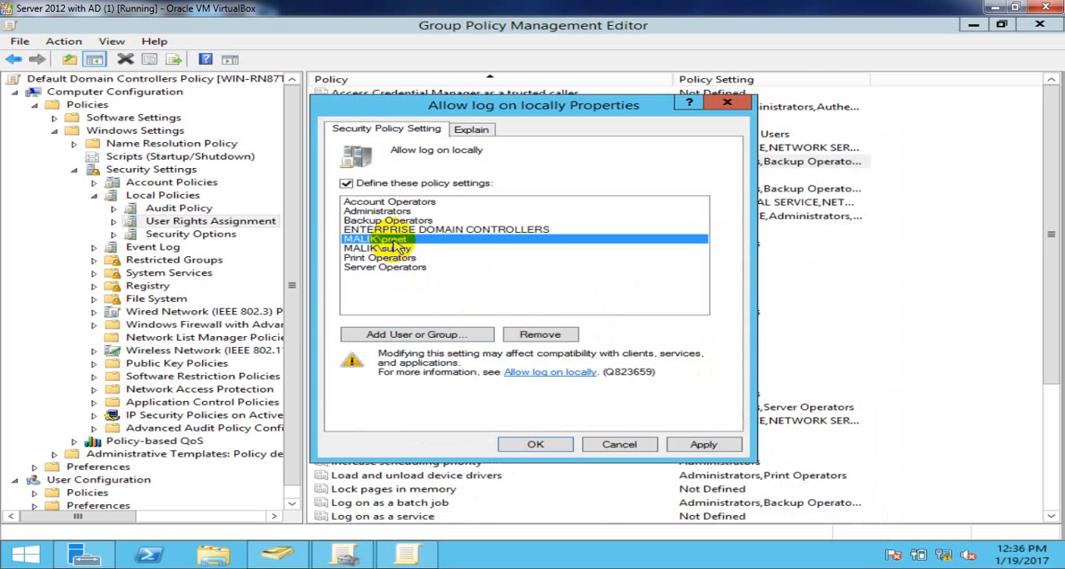
left_click(398, 250)
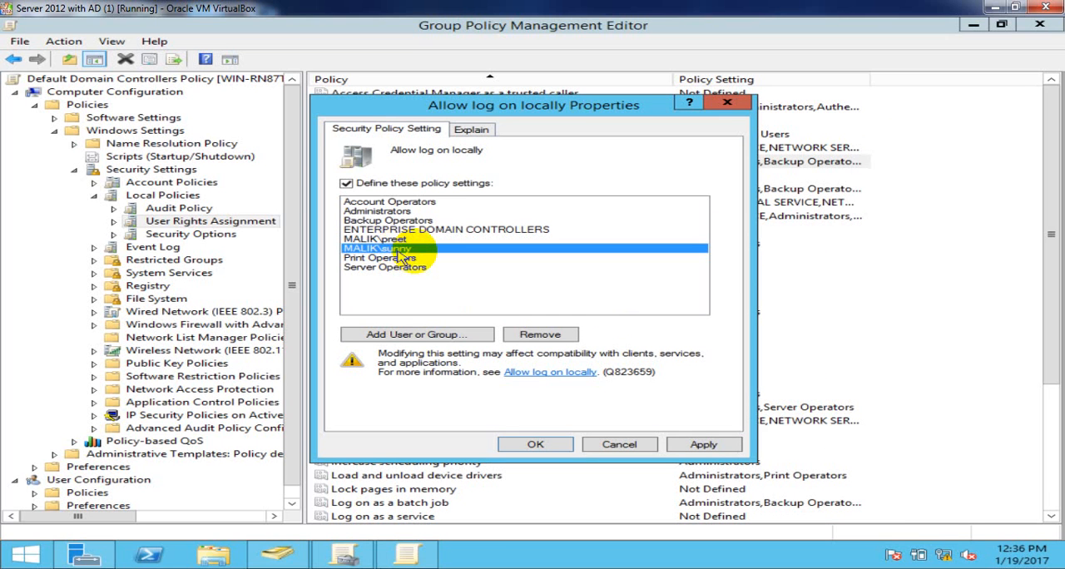
left_click(695, 445)
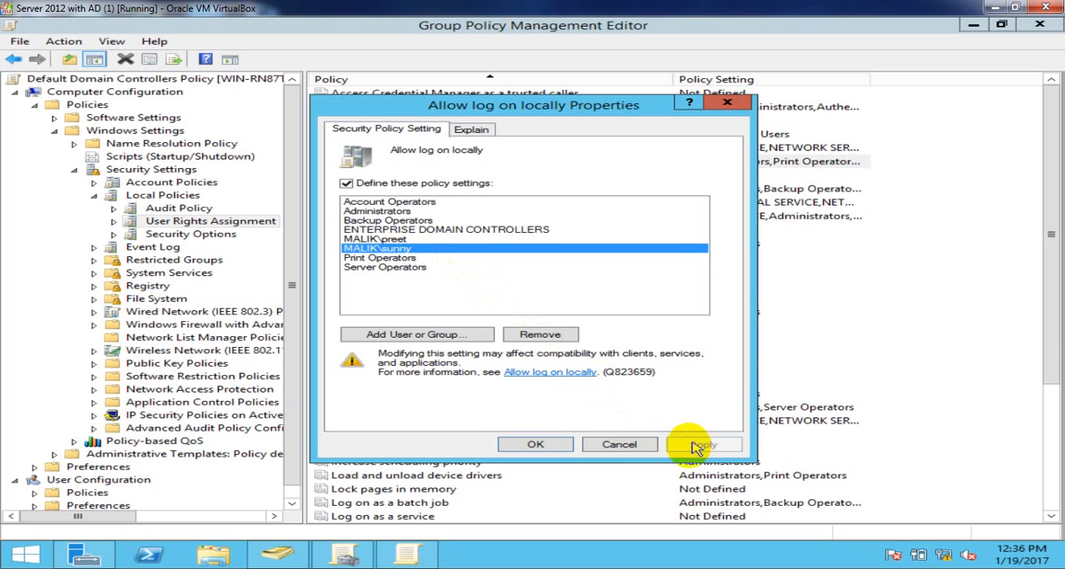
left_click(535, 443)
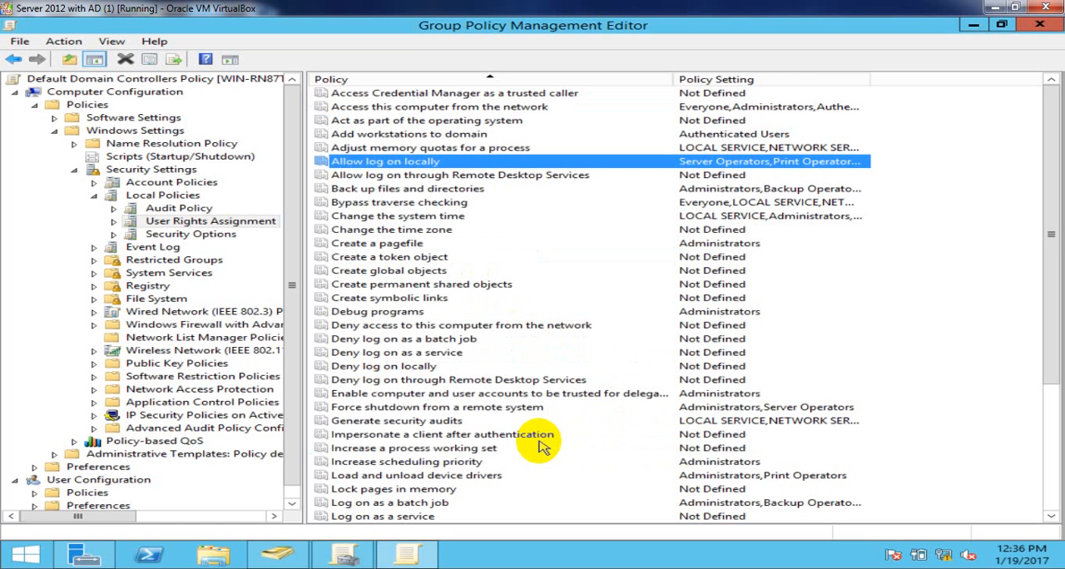
left_click(1046, 25)
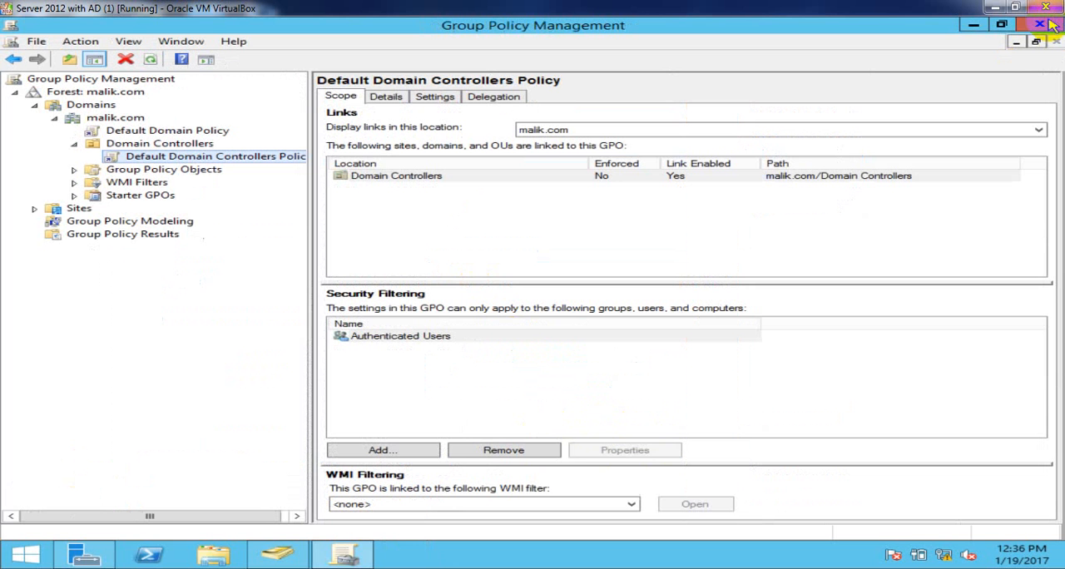
left_click(1049, 25)
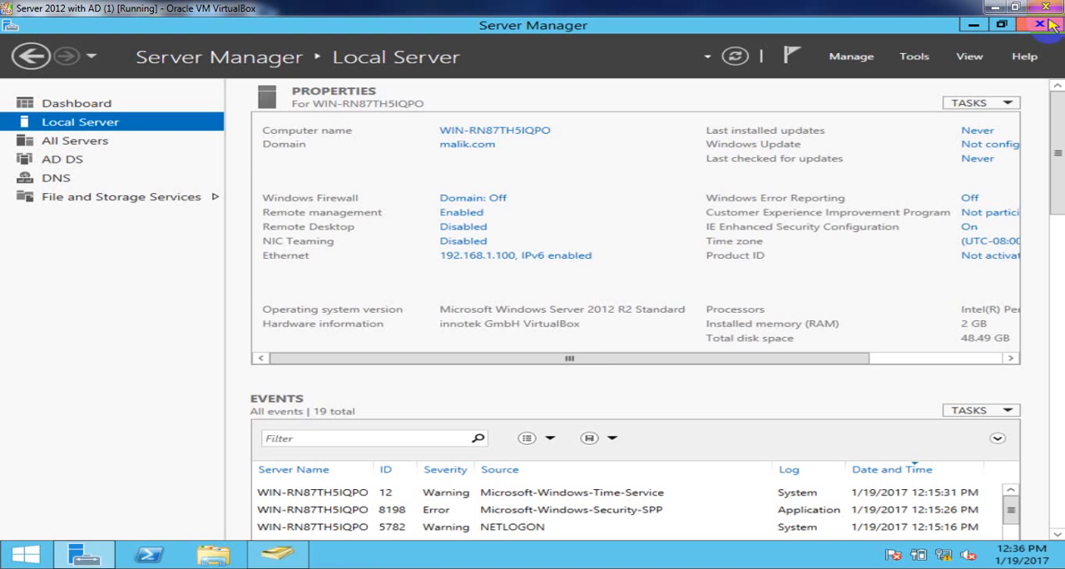
- Minimize Server Manager, lock the Administrator session, and switch to the sign-in form for another user
left_click(974, 25)
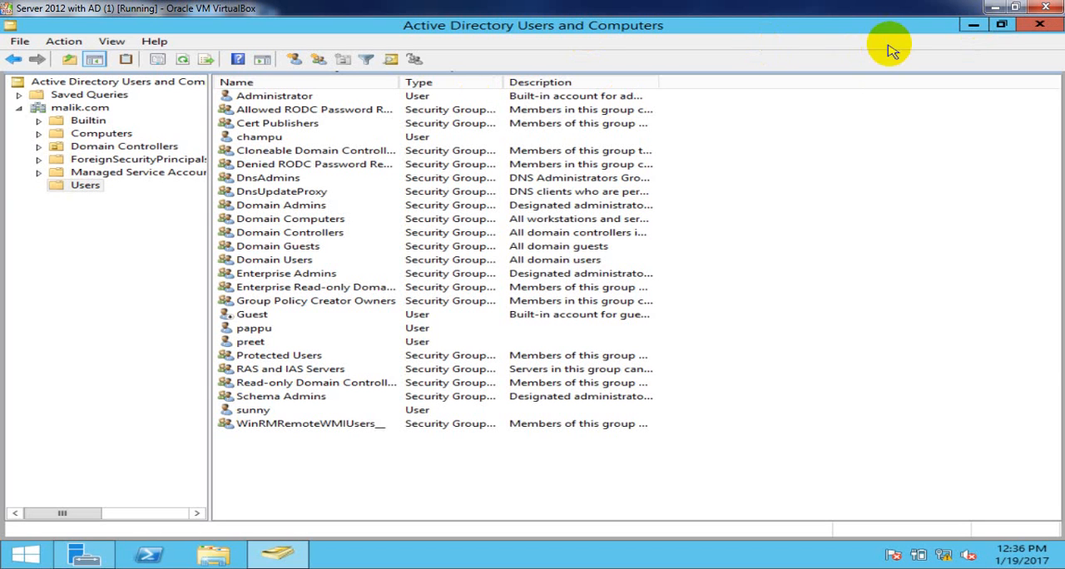
left_click(32, 552)
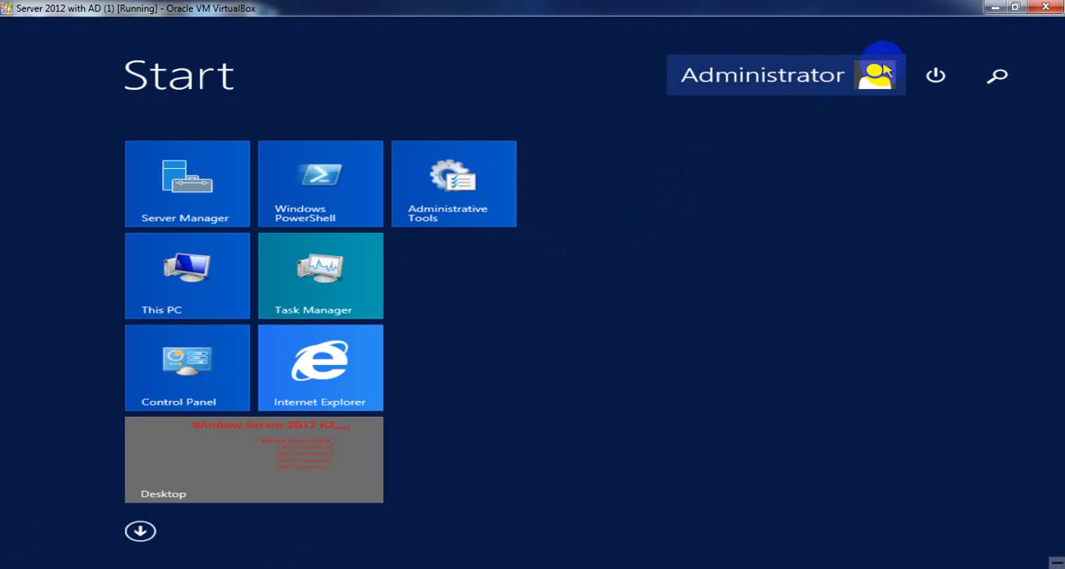
left_click(882, 73)
left_click(645, 115)
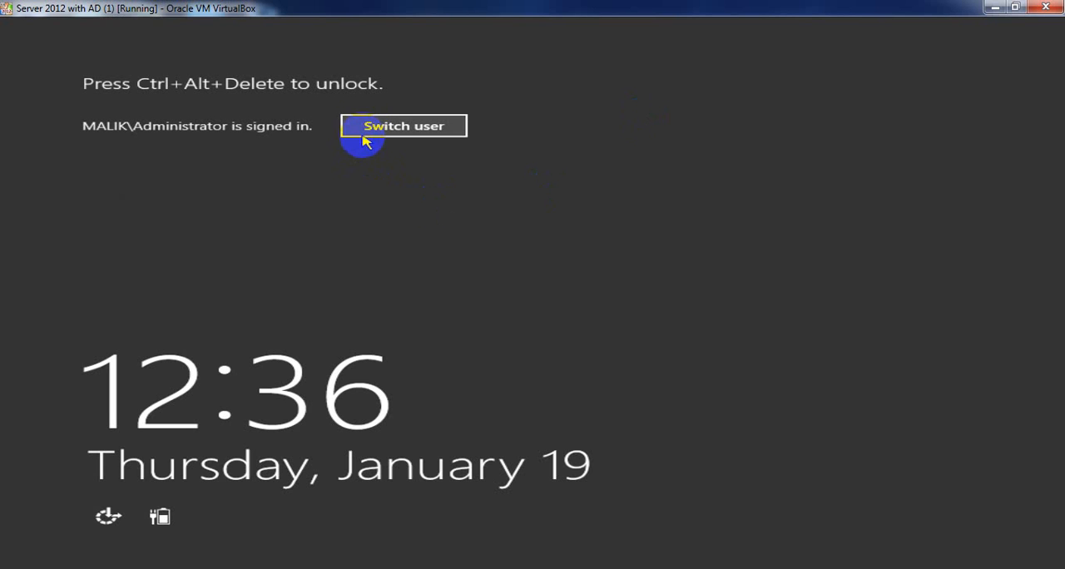
left_click(364, 124)
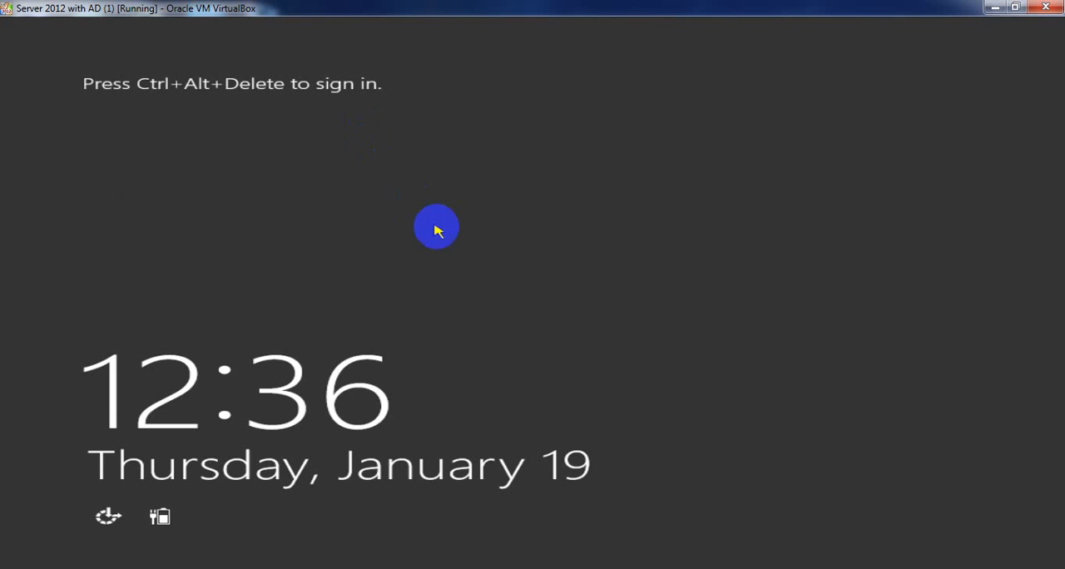
left_click(324, 168)
key("ctrl+alt+Delete")
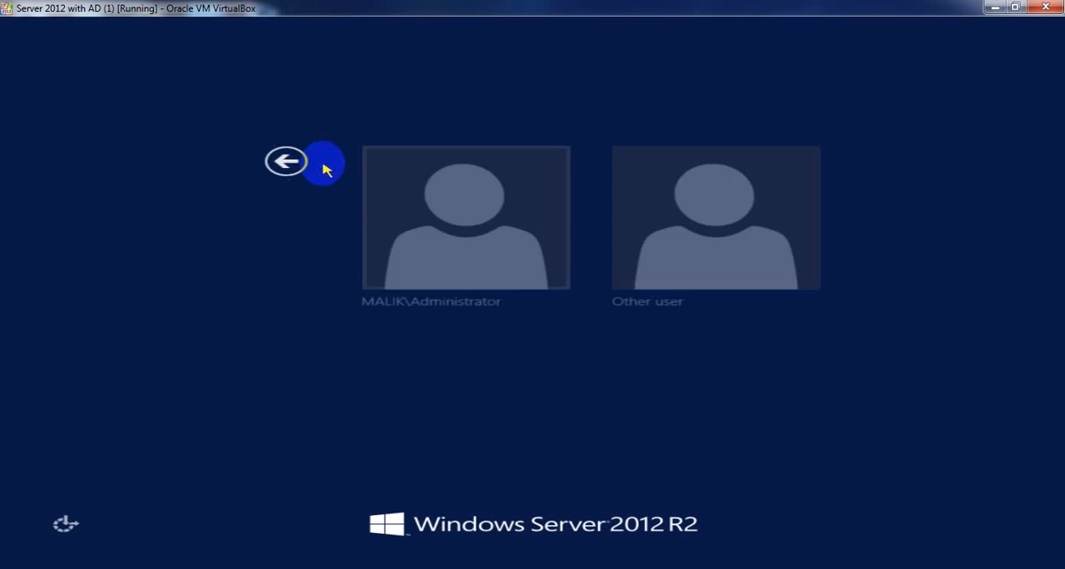
left_click(651, 205)
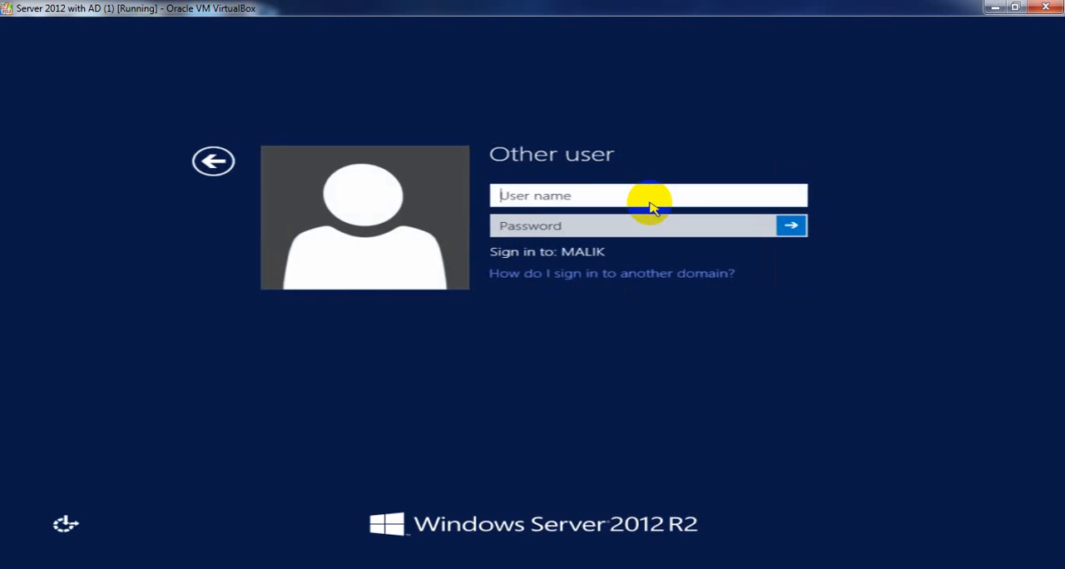
- Try to sign in to MALIK with the domain user's account name and password, and dismiss the message
type("preet")
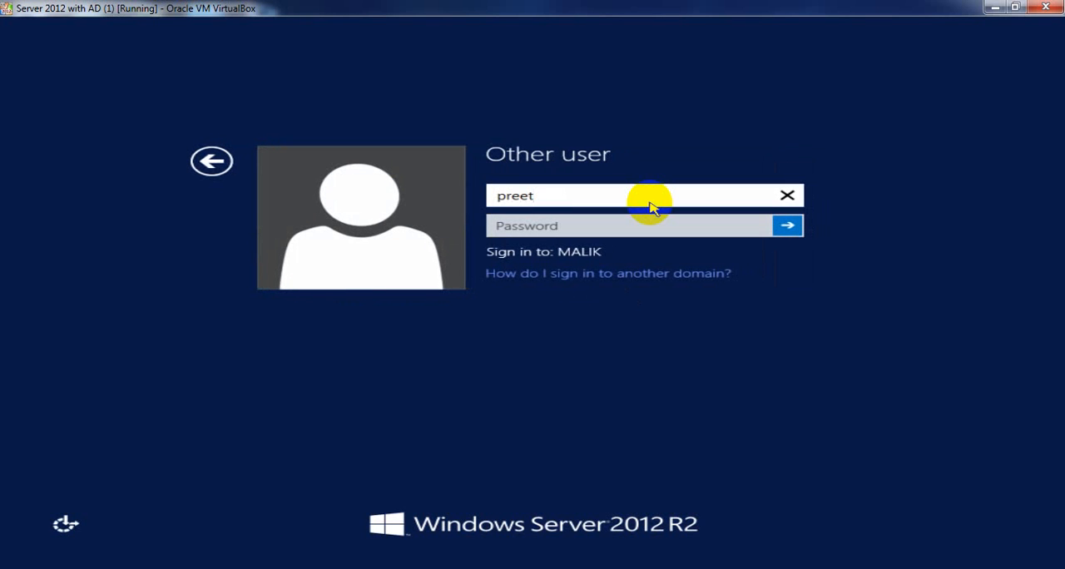
key("Tab")
type("P@ss")
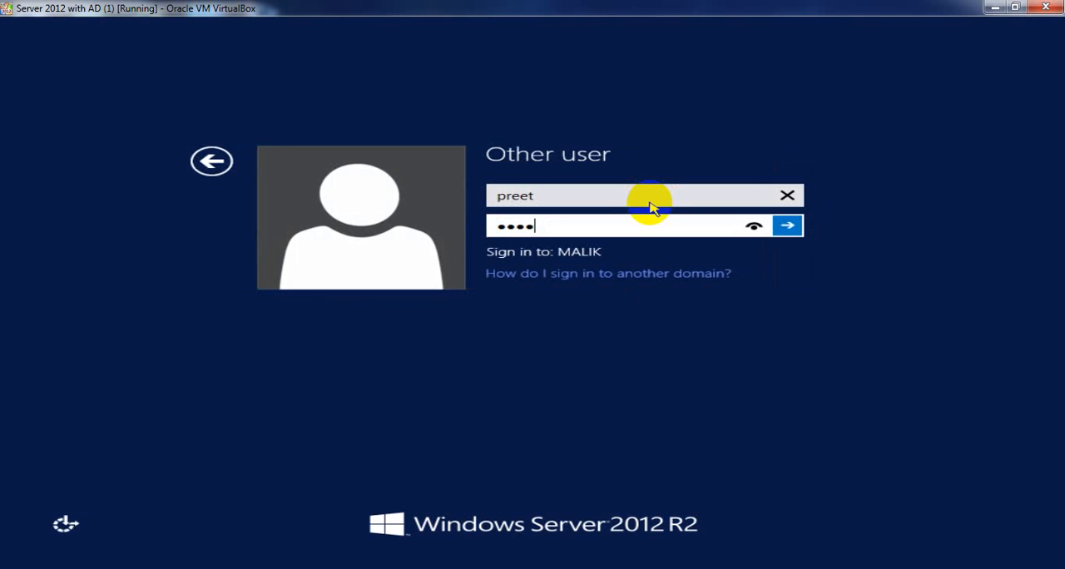
type("123")
key("Return")
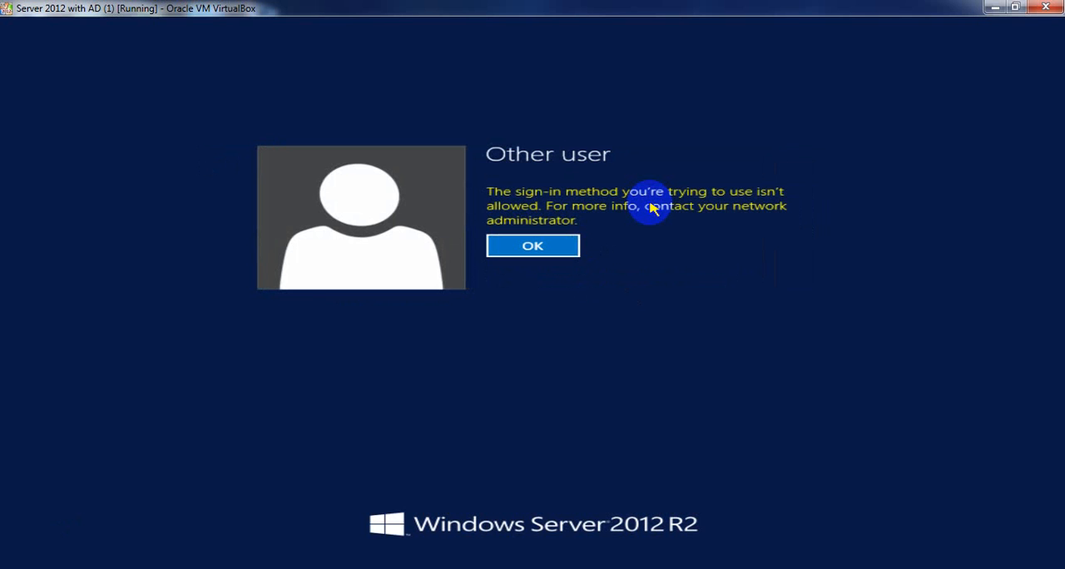
key("Return")
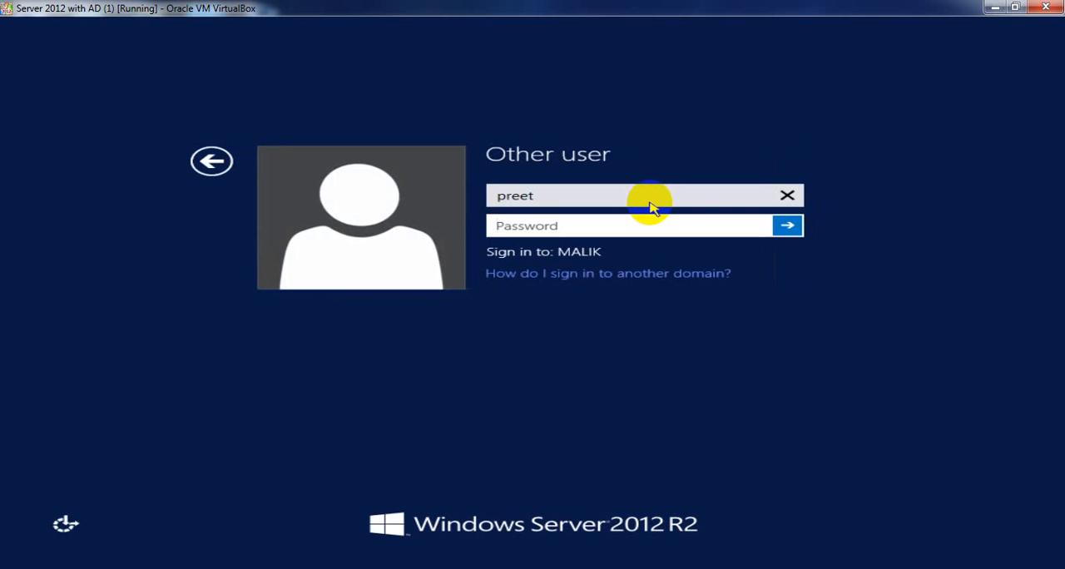
- Retry the same domain user's sign-in by re-entering the account password, and dismiss the message
type("P@ss123")
key("Return")
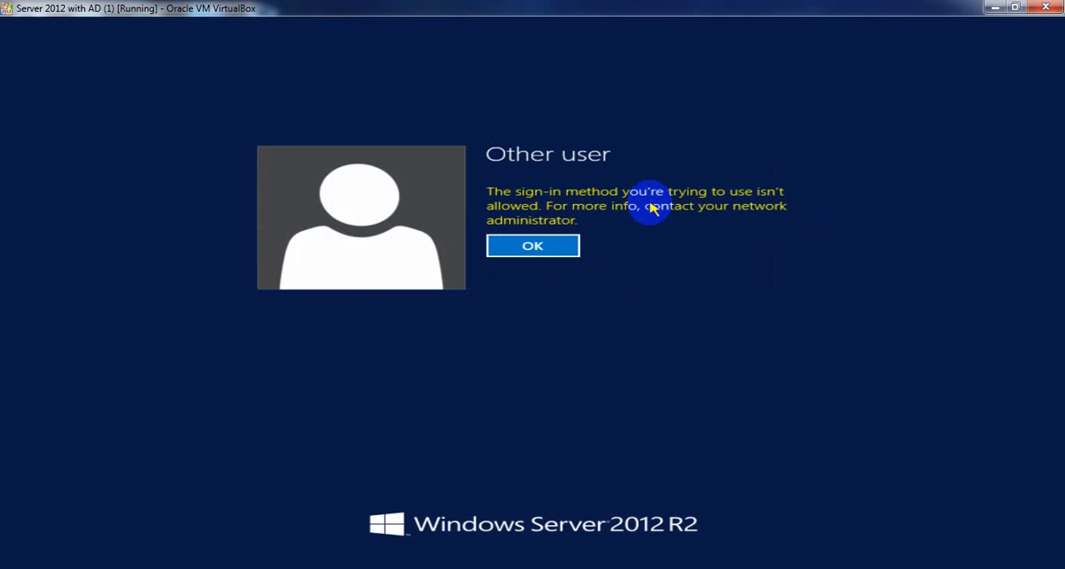
key("Return")
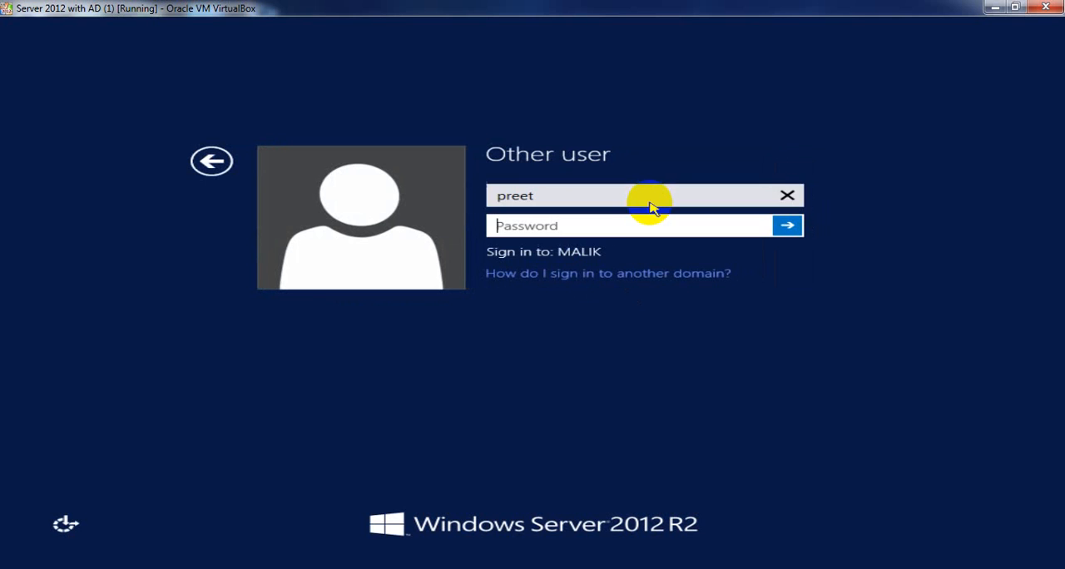
- Return to the account selection, sign back in to MALIK\Administrator with the account password, and show the desktop
left_click(211, 173)
left_click(403, 224)
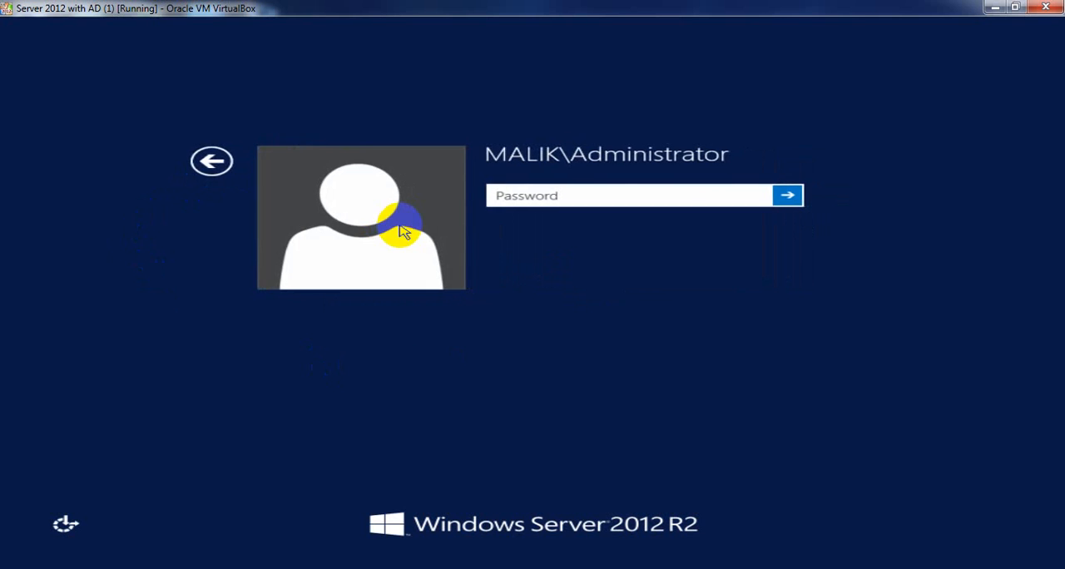
type("123456")
key("Return")
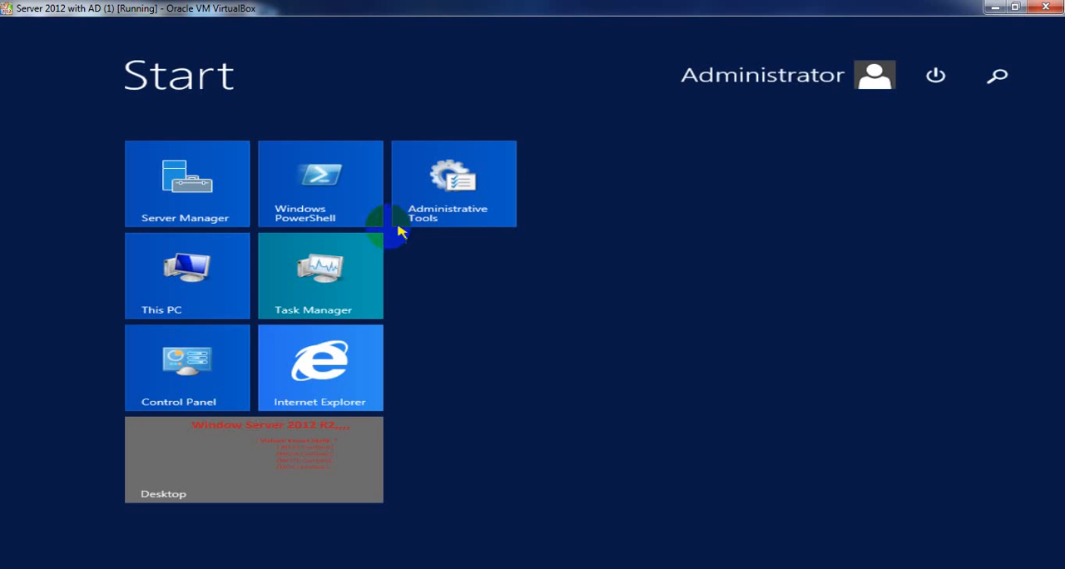
left_click(210, 481)
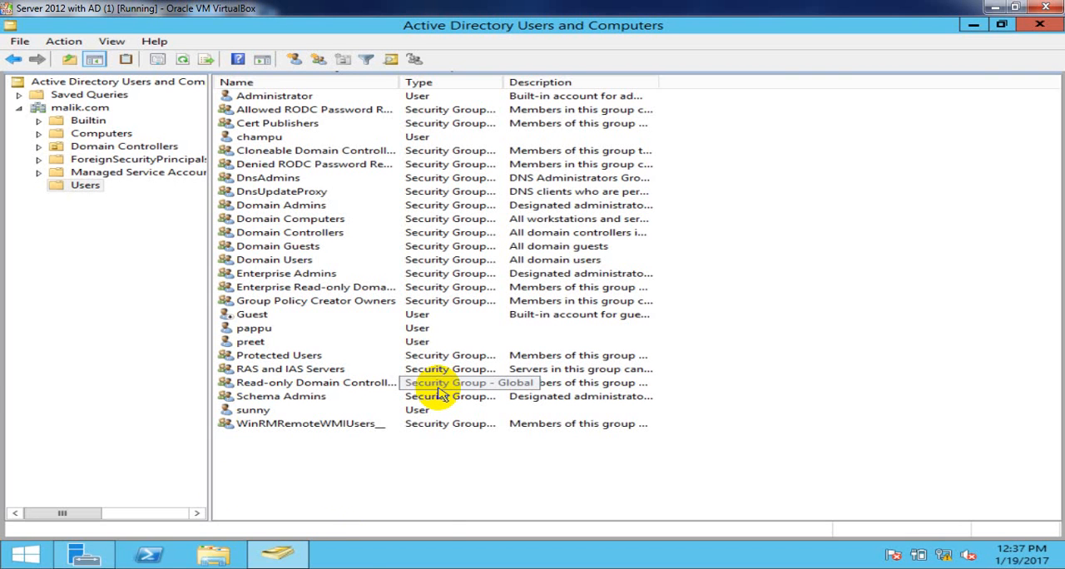
- Refresh Group Policy on the domain controller by running gpupdate
key("super+r")
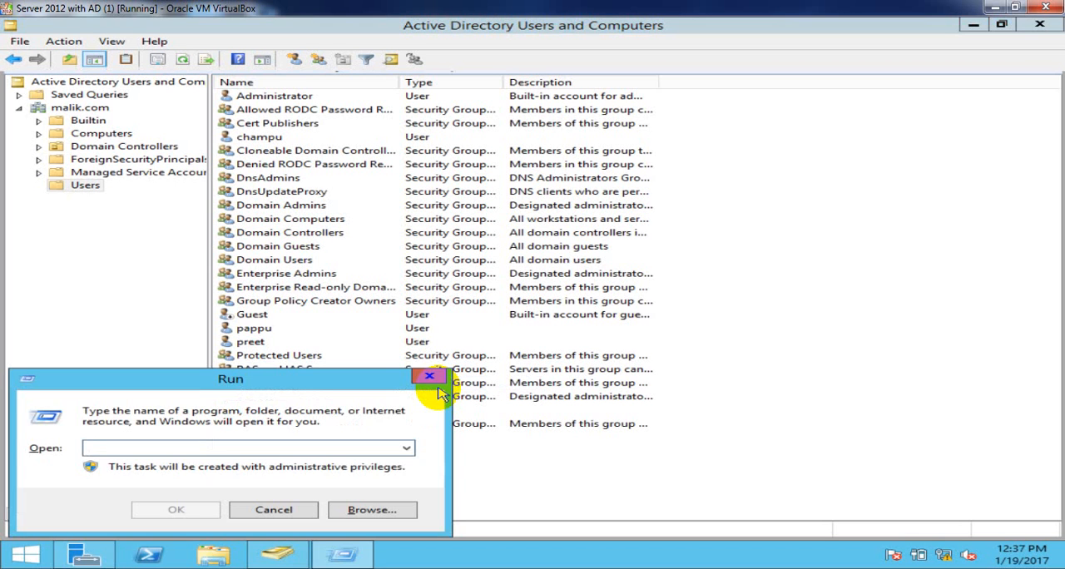
type("gpupdate")
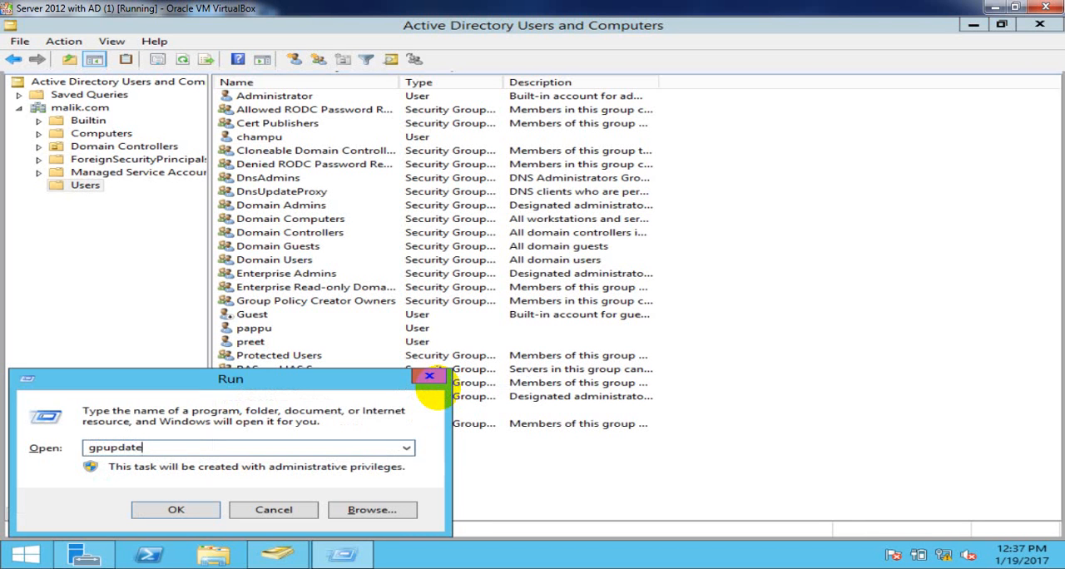
key("Return")
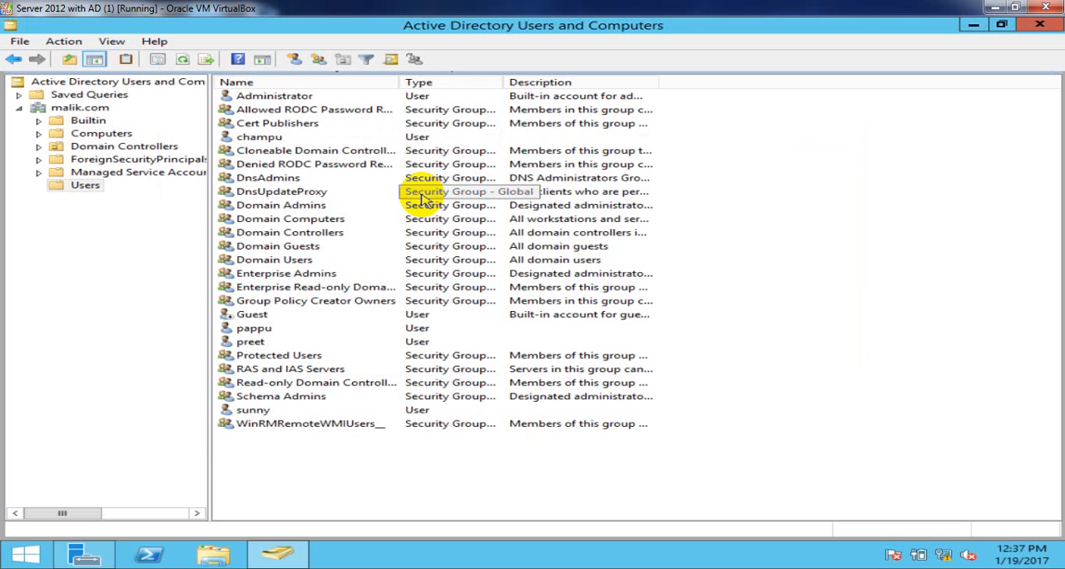
- Lock the Administrator session again and bring up the Other user sign-in form
left_click(18, 563)
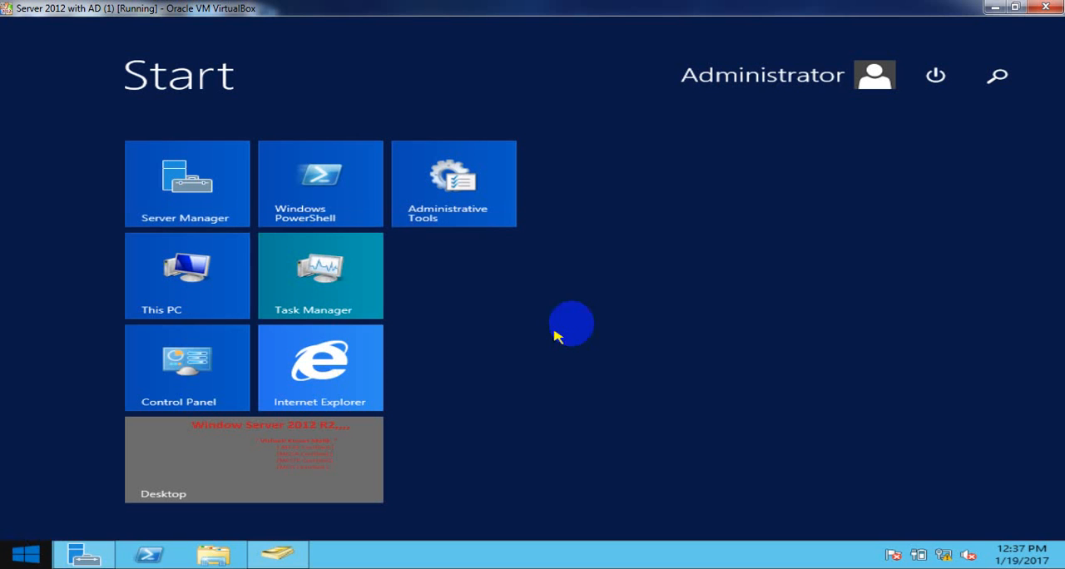
left_click(795, 92)
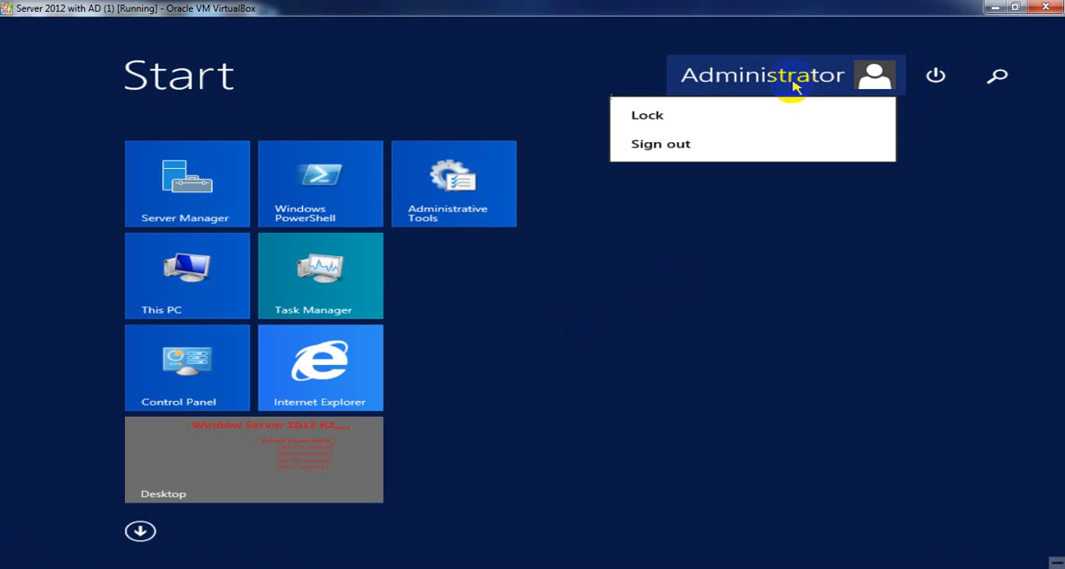
left_click(721, 123)
left_click(424, 121)
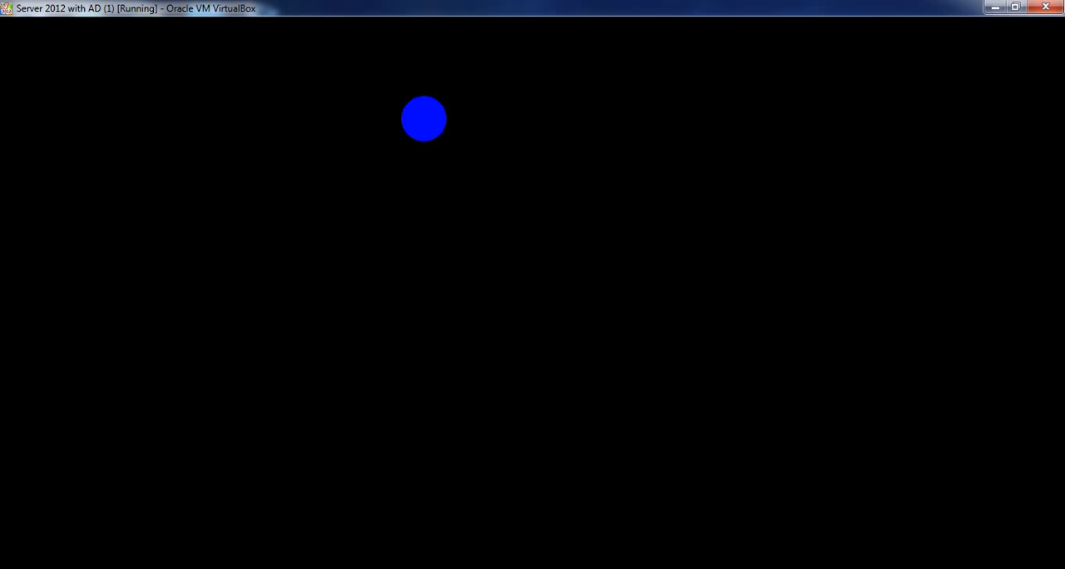
left_click(215, 139)
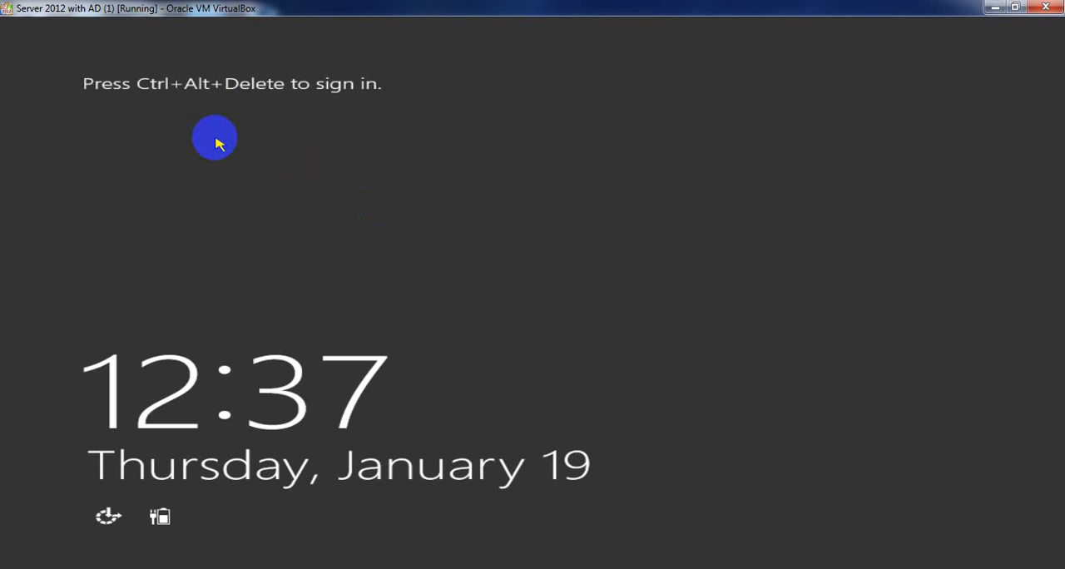
key("ctrl+alt+Delete")
left_click(696, 226)
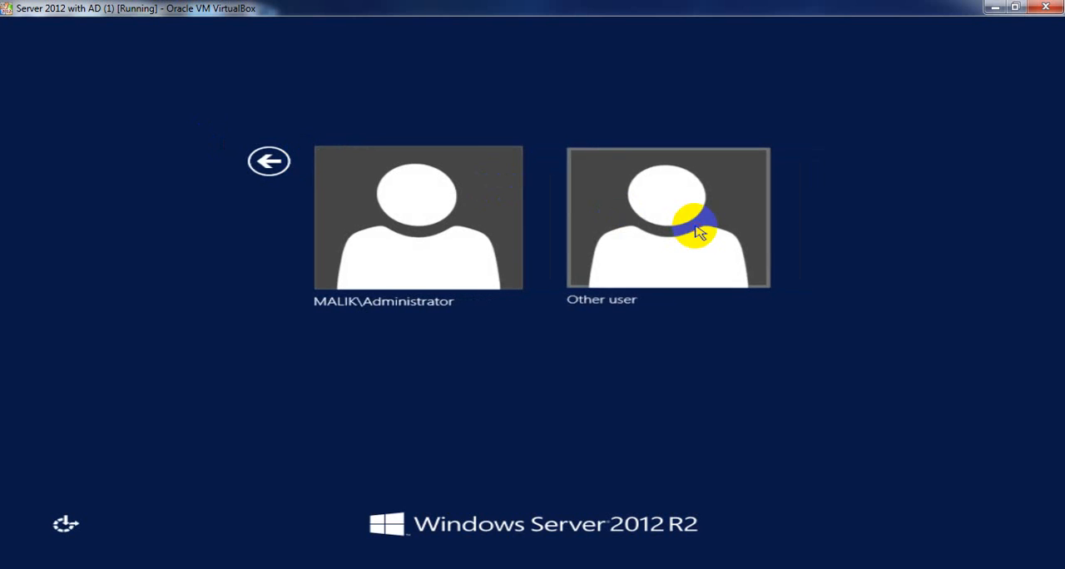
- Sign in to MALIK with the same domain user's account name and password
type("pre")
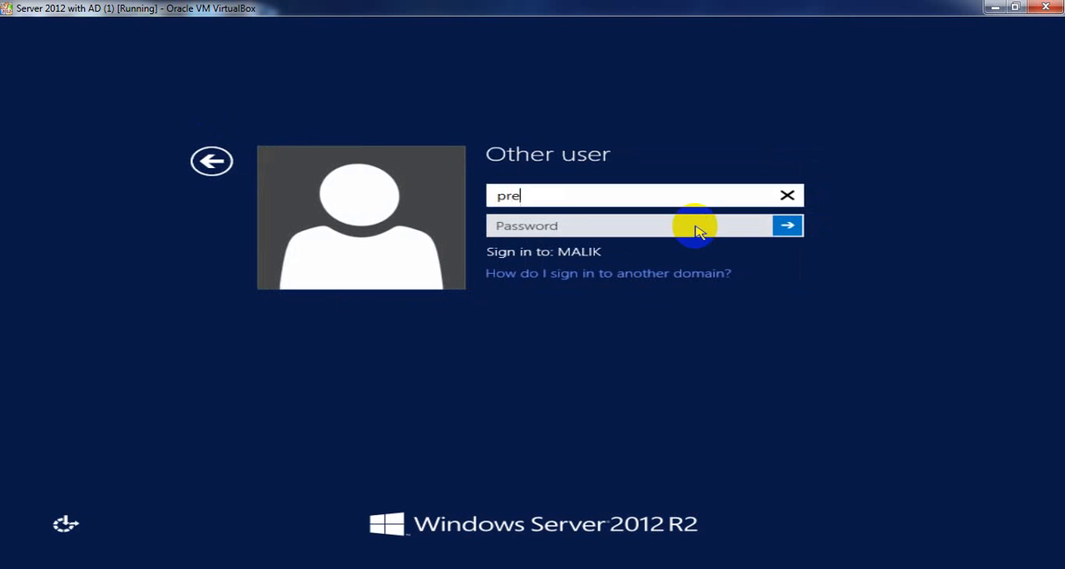
type("et")
key("Tab")
type("***")
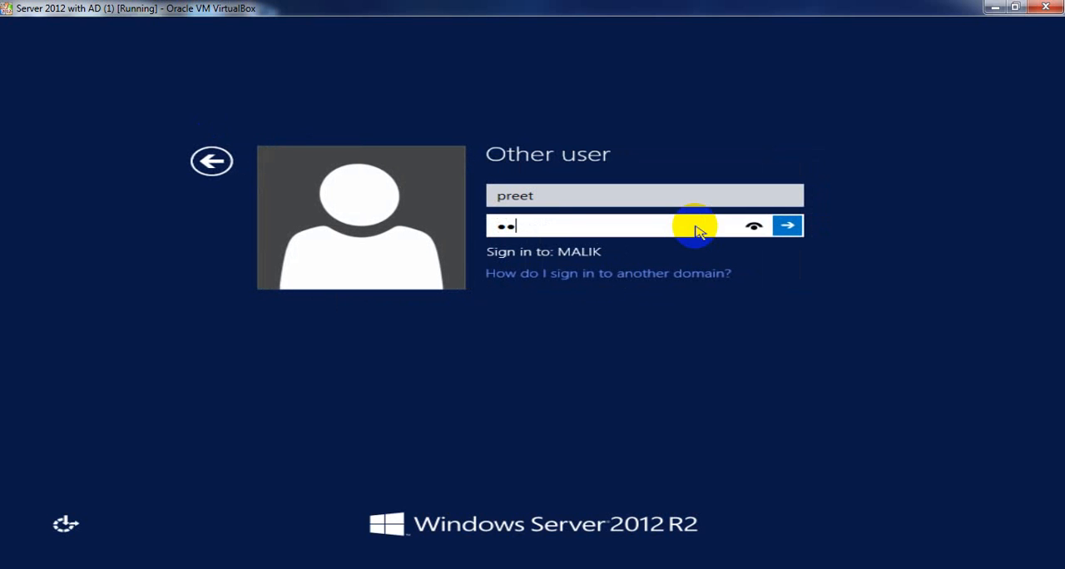
type("****")
key("Return")
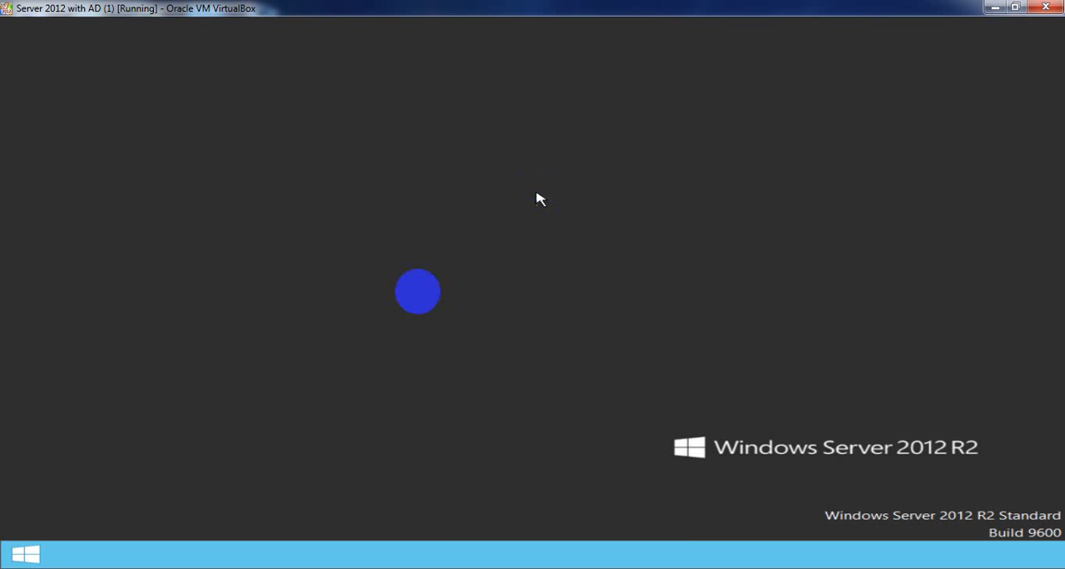
- Check the account name on the Start screen and sign the domain user out
left_click(29, 551)
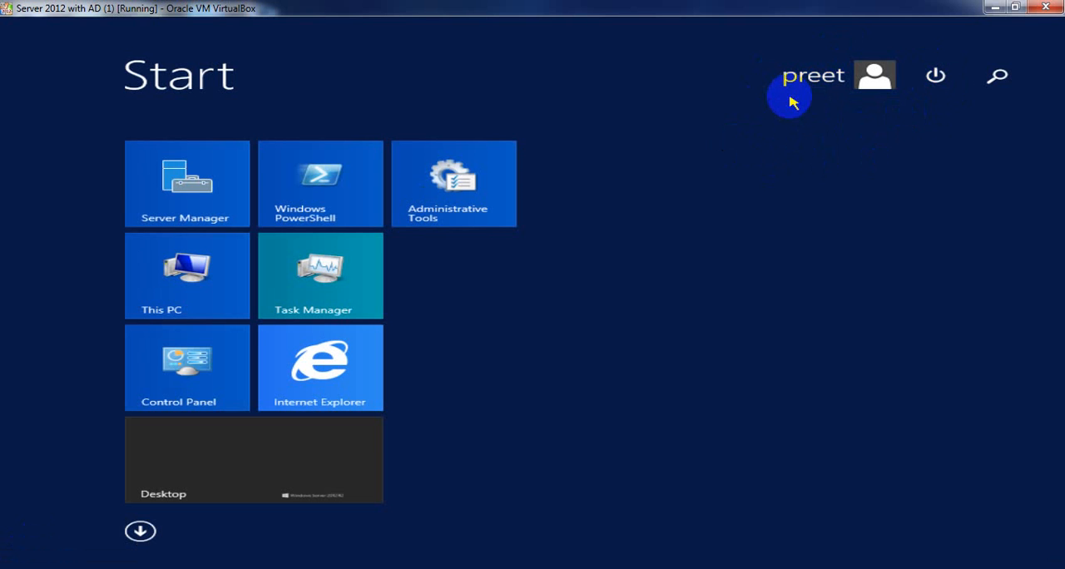
left_click(828, 77)
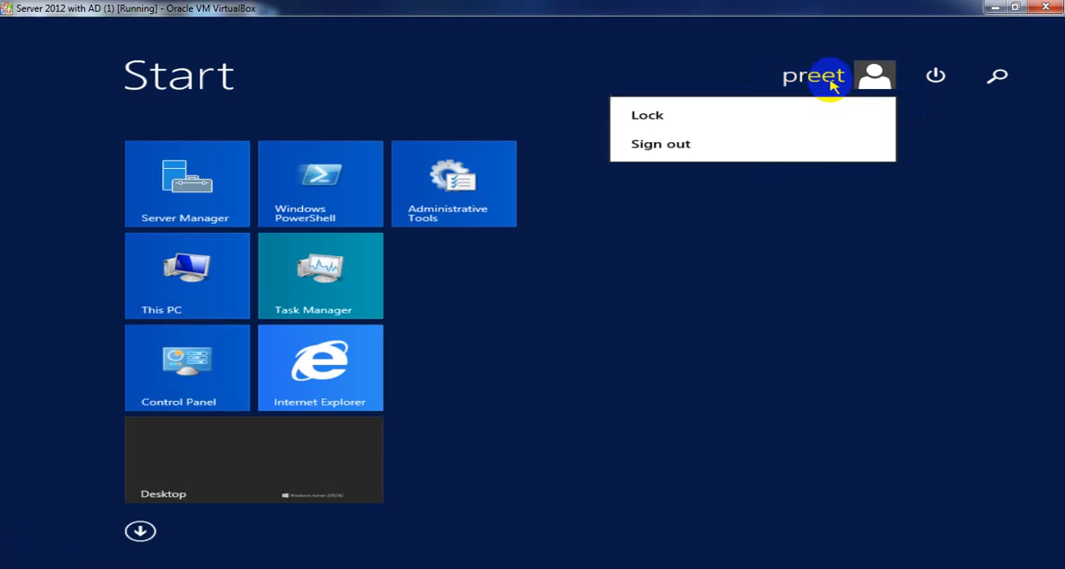
left_click(658, 154)
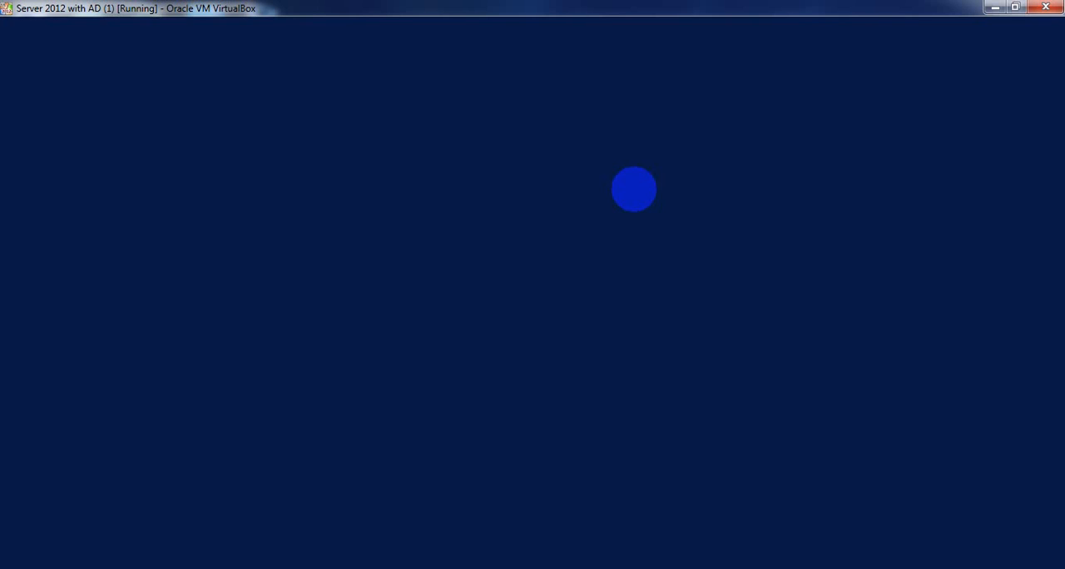
- Try to sign in as Other user with a different domain user's account name and password, and dismiss the message
key("ctrl+alt+Delete")
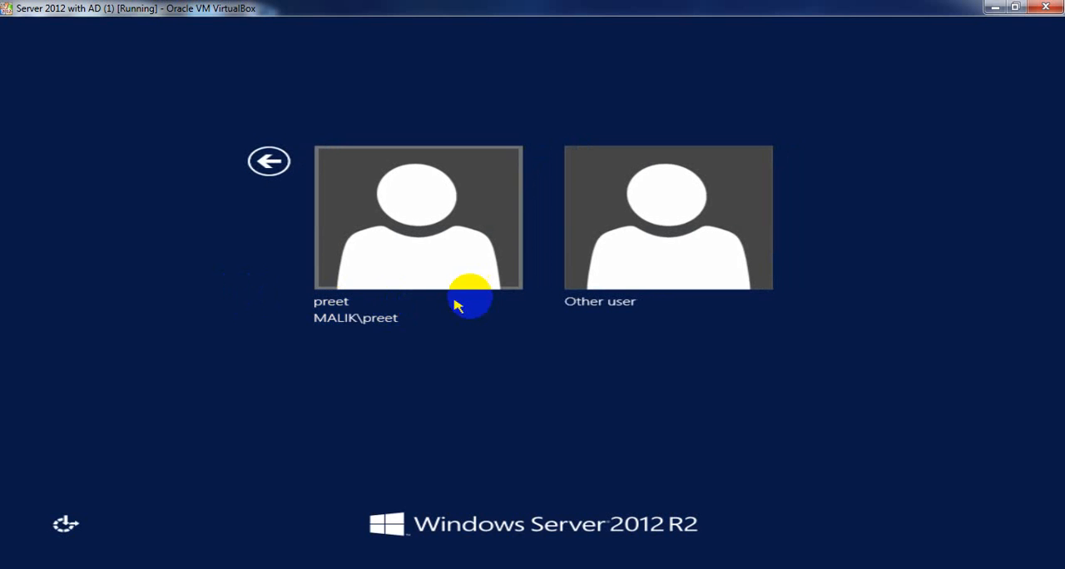
left_click(626, 217)
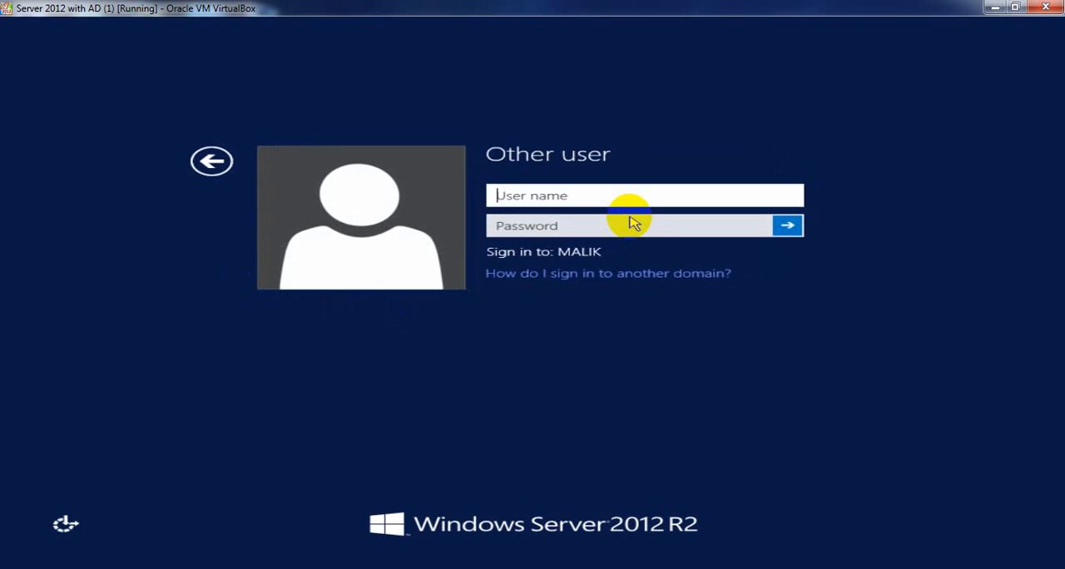
type("pappu")
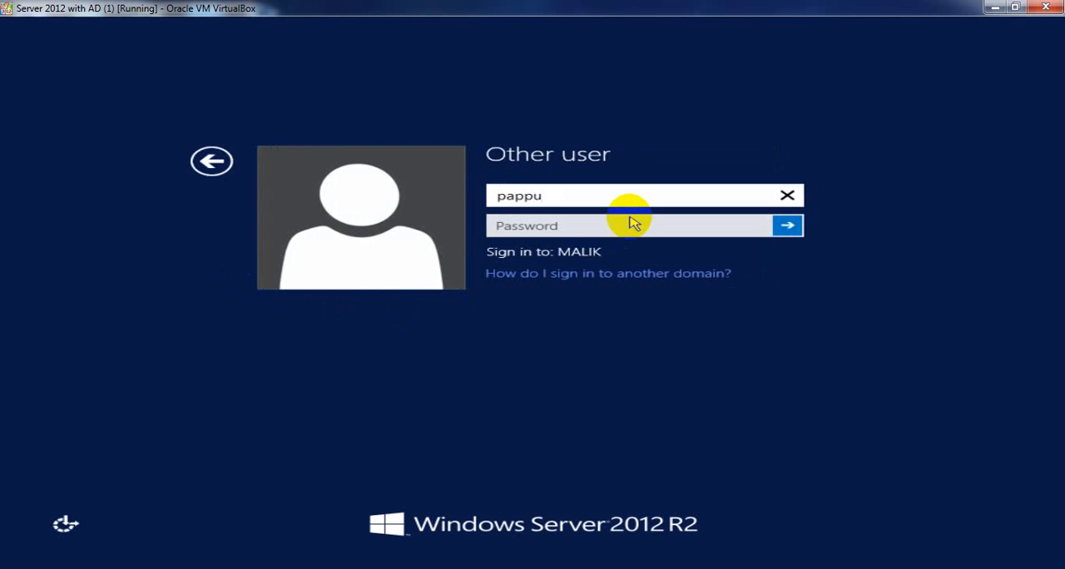
key("Tab")
type("*****")
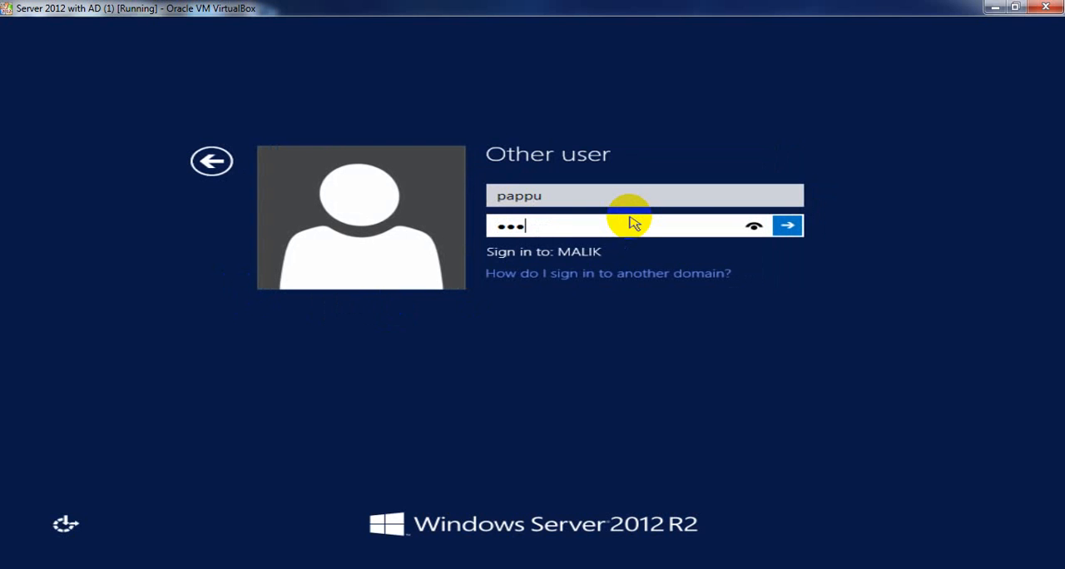
type("***")
key("Return")
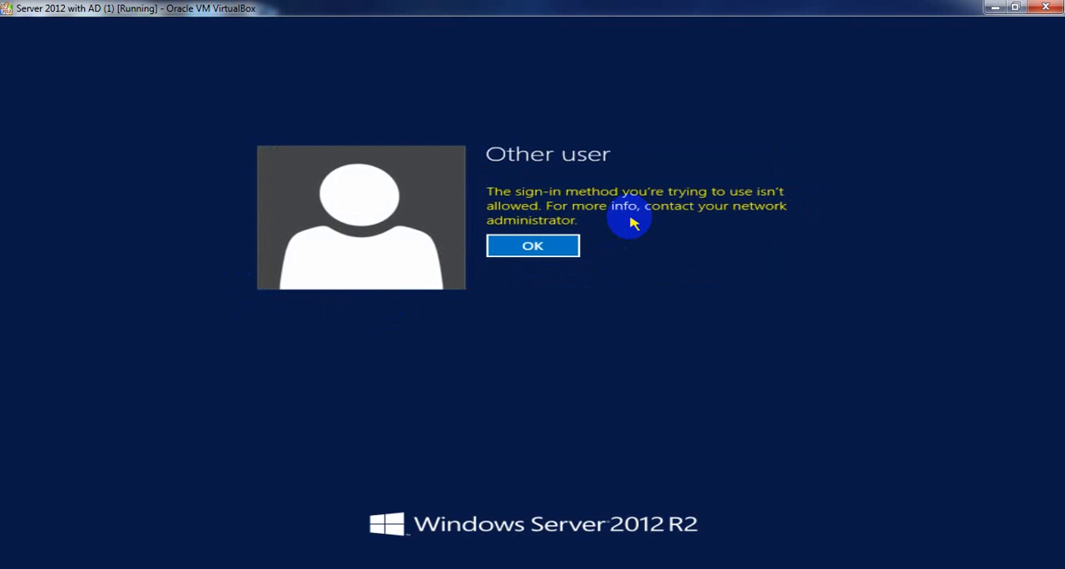
key("Return")
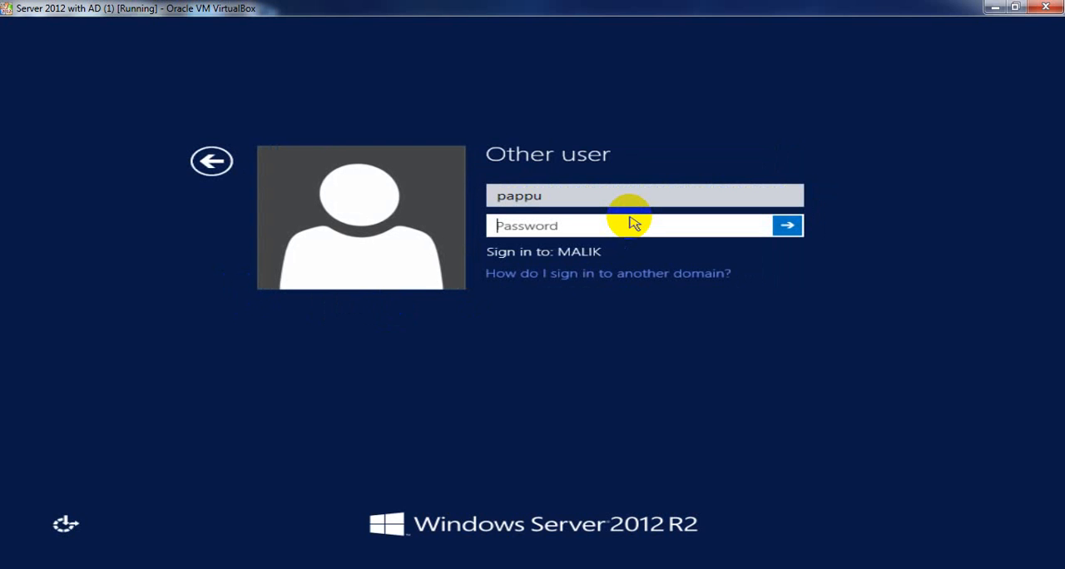
- Replace the user name on the Other user form with another domain user's, sign in with that account's password, and refresh the desktop
left_click(579, 196)
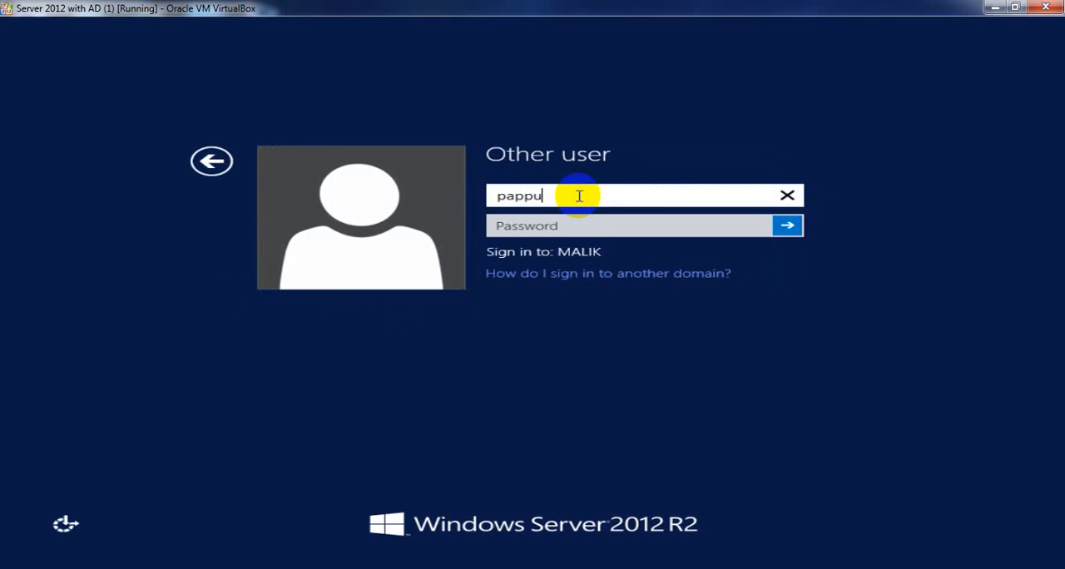
key("BackSpace")
key("BackSpace")
key("BackSpace")
key("BackSpace")
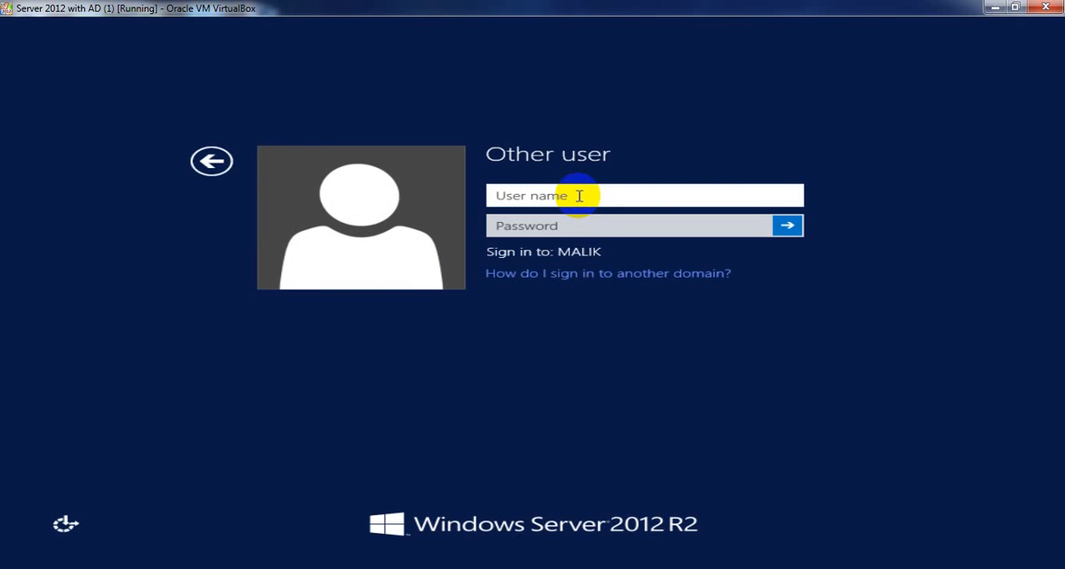
type("sunny")
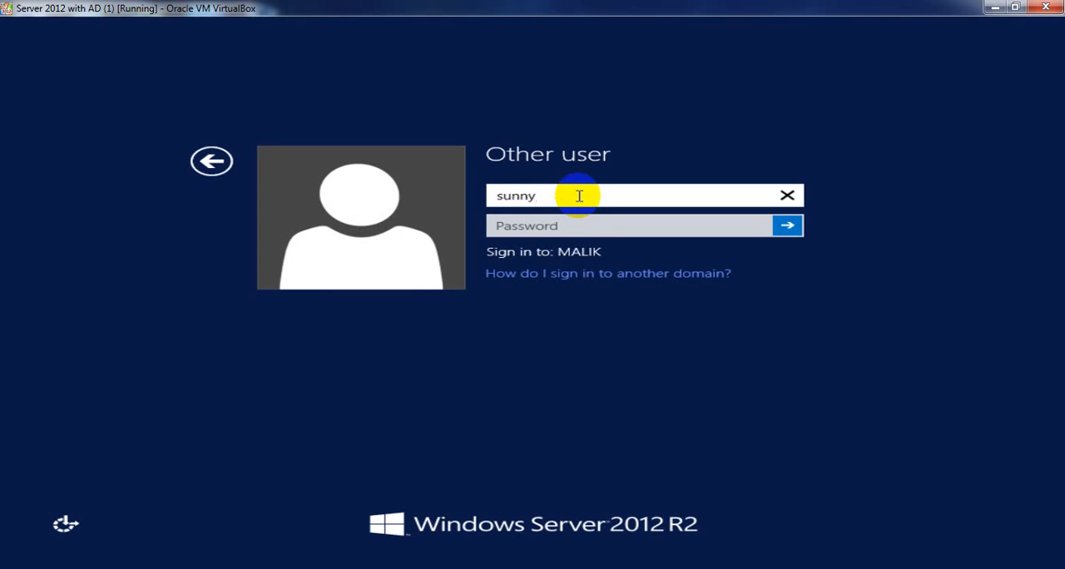
key("Tab")
type("****")
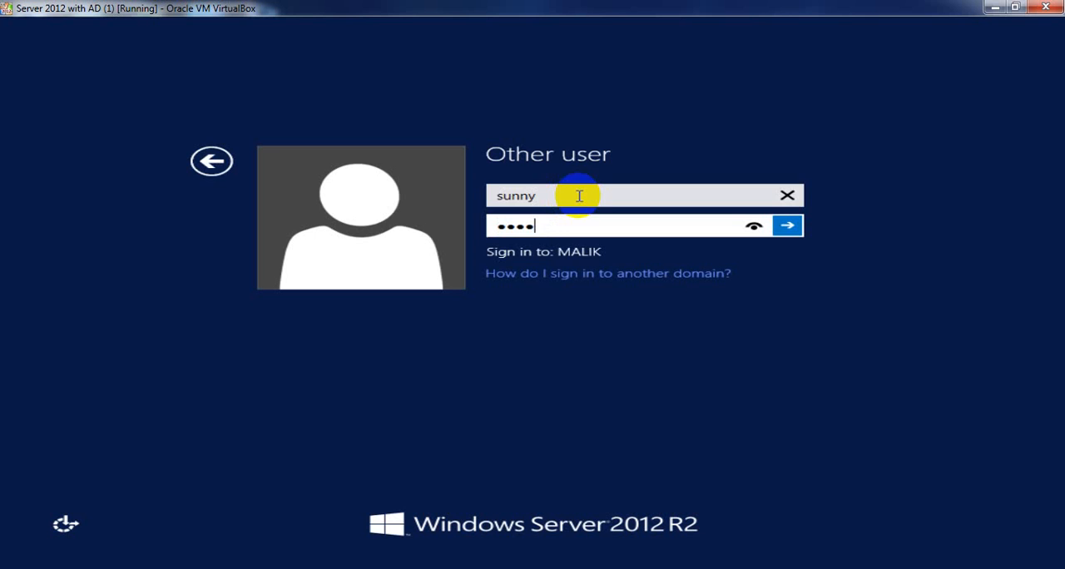
type("***")
key("Return")
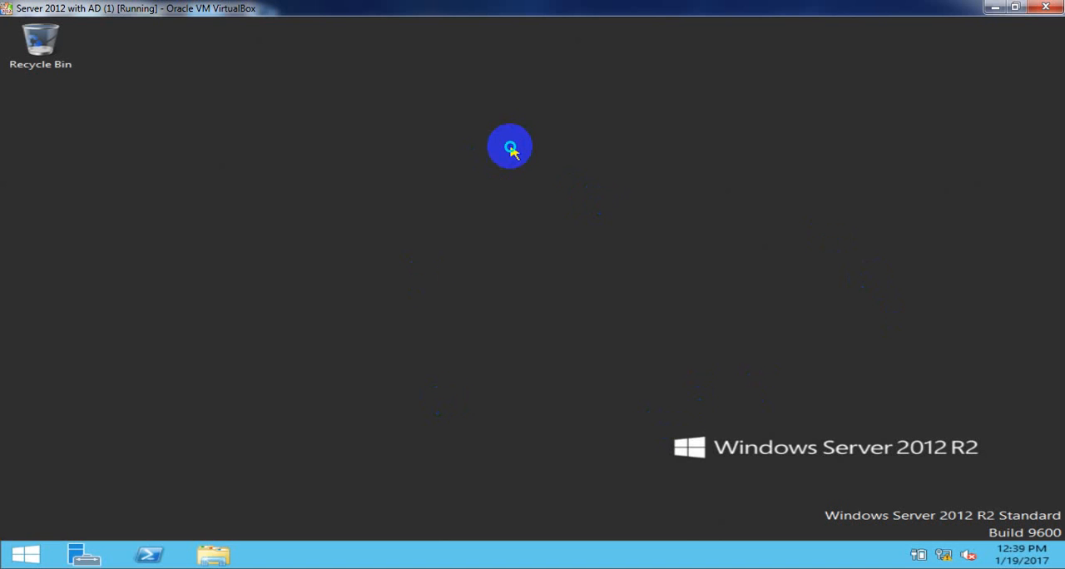
right_click(510, 149)
left_click(545, 186)
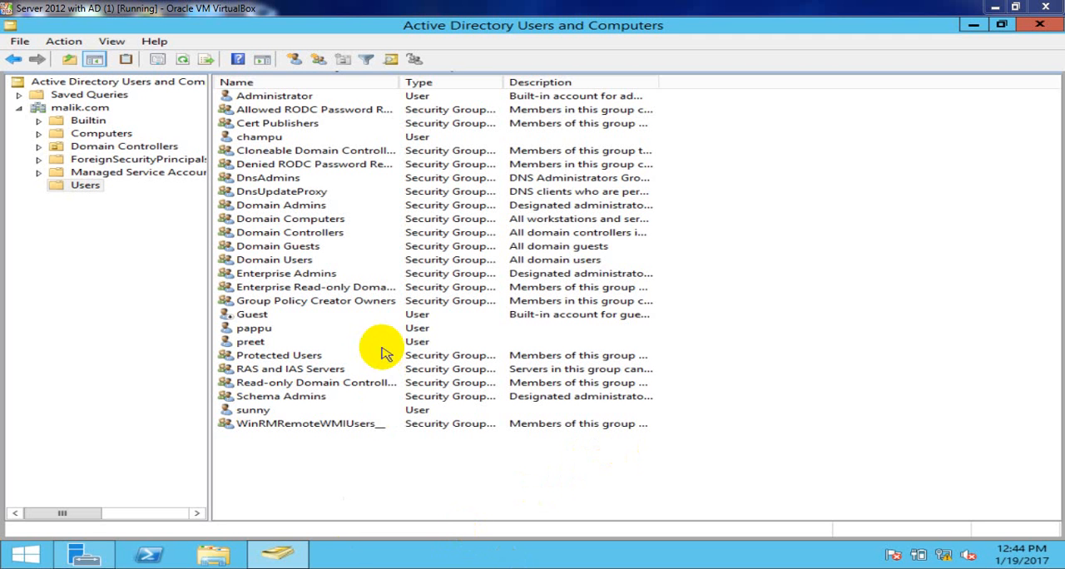
- Review the domain user accounts in the Users container of Active Directory Users and Computers and select the malik.com domain
left_click(261, 331)
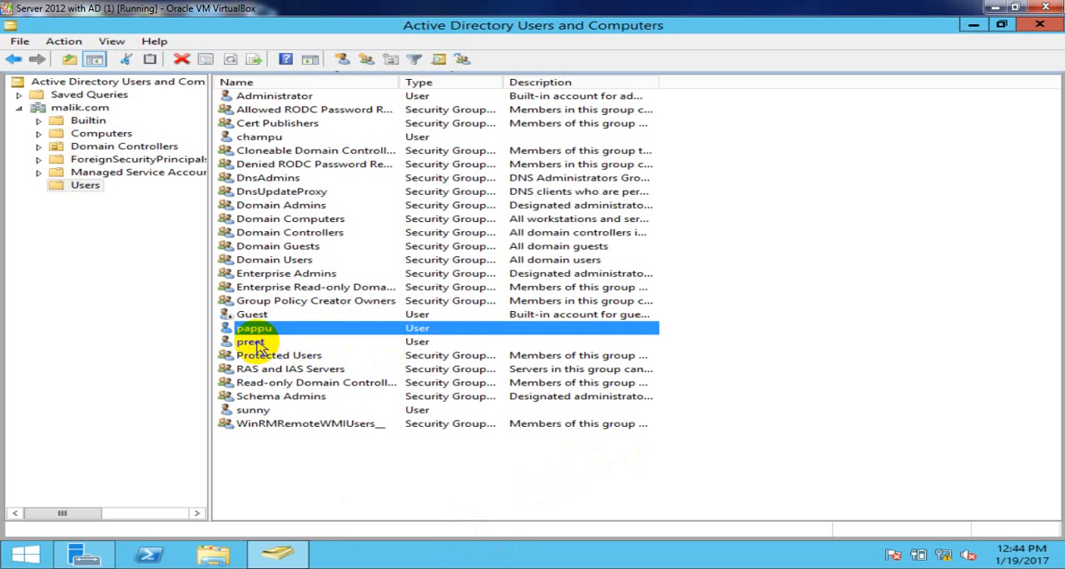
left_click(259, 345)
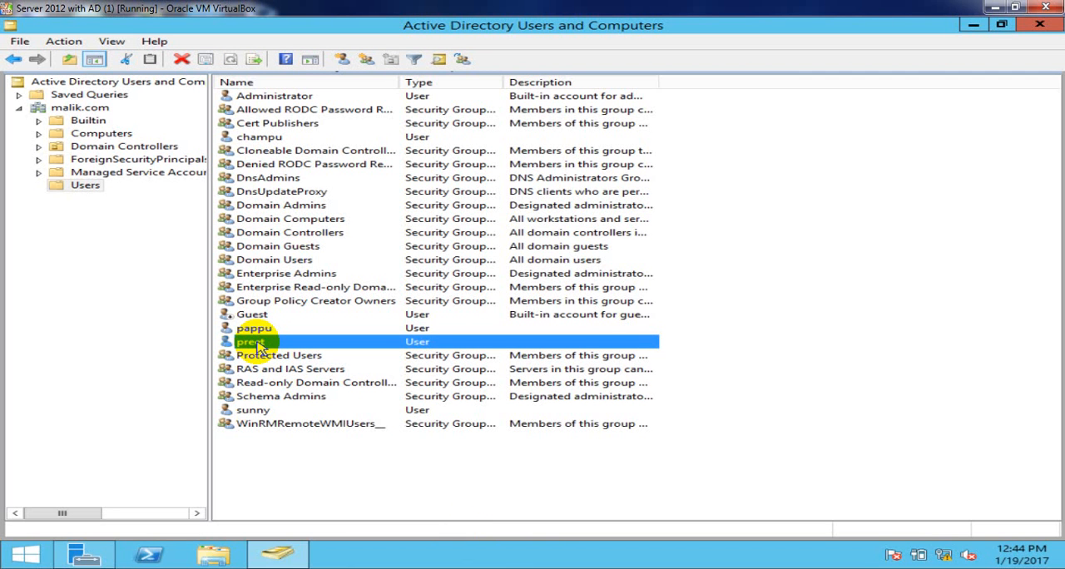
right_click(767, 178)
left_click(824, 253)
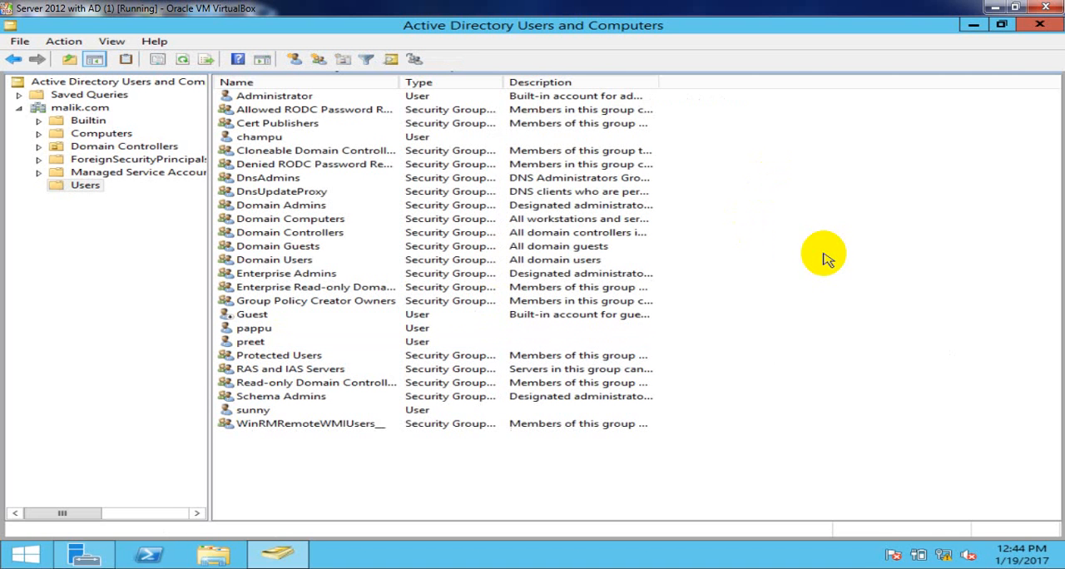
left_click(261, 331)
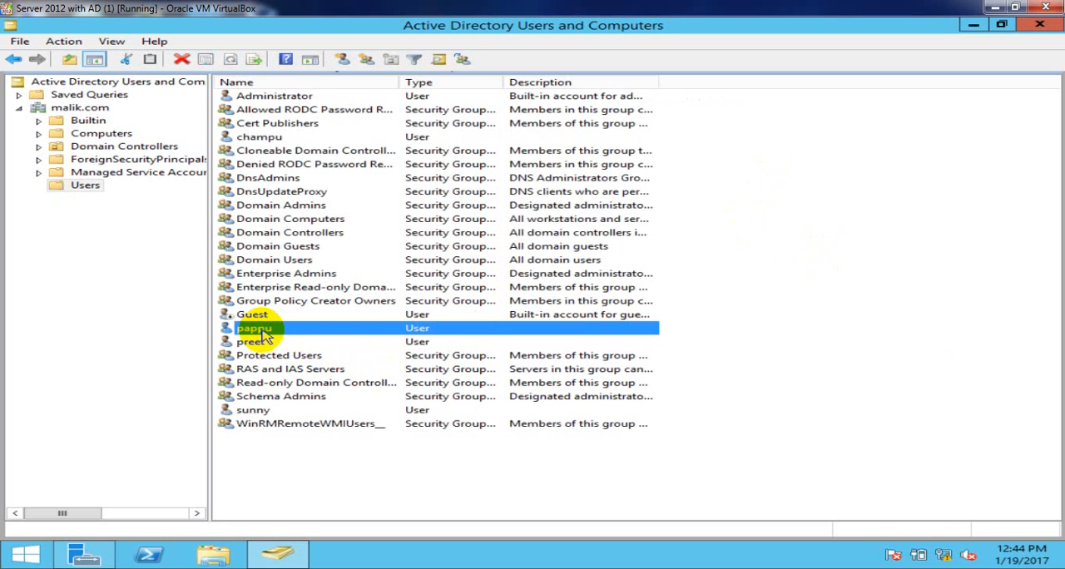
left_click(94, 110)
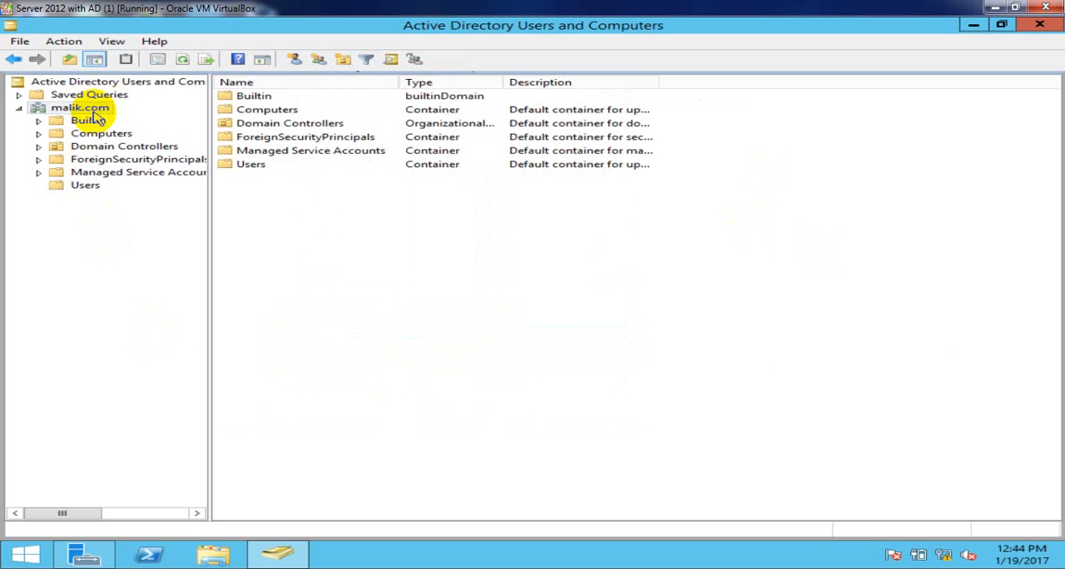
right_click(93, 112)
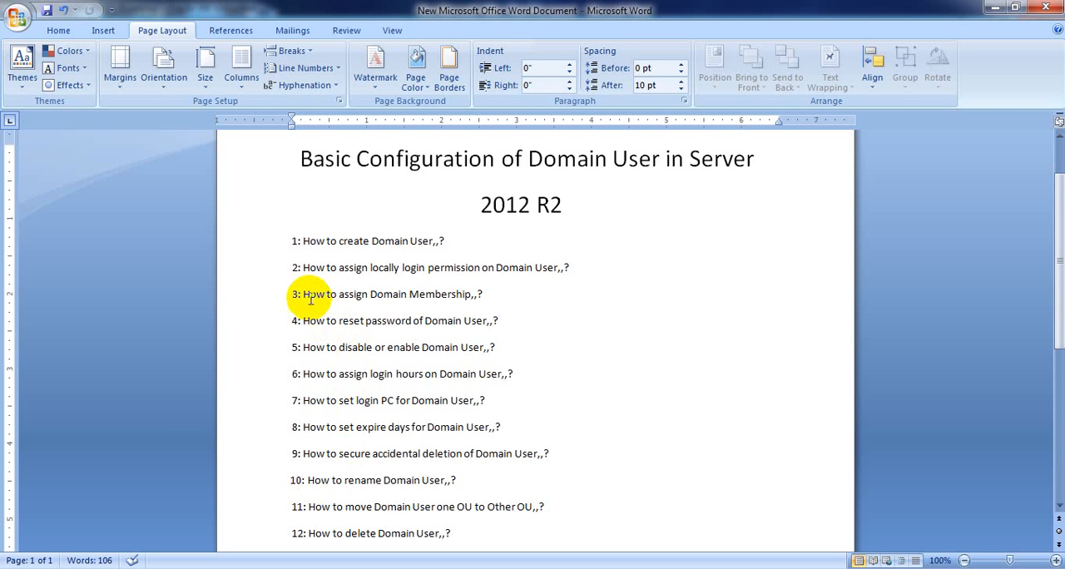
- Highlight topic 3, "How to assign Domain Membership", in the Word document and minimize the document
left_click_drag(297, 294, 487, 295)
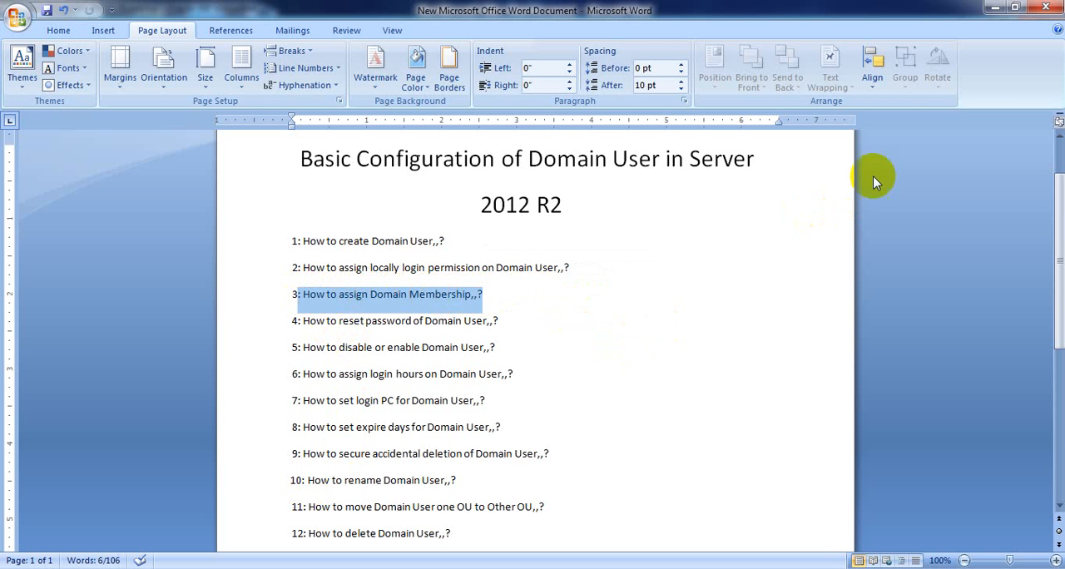
left_click(995, 10)
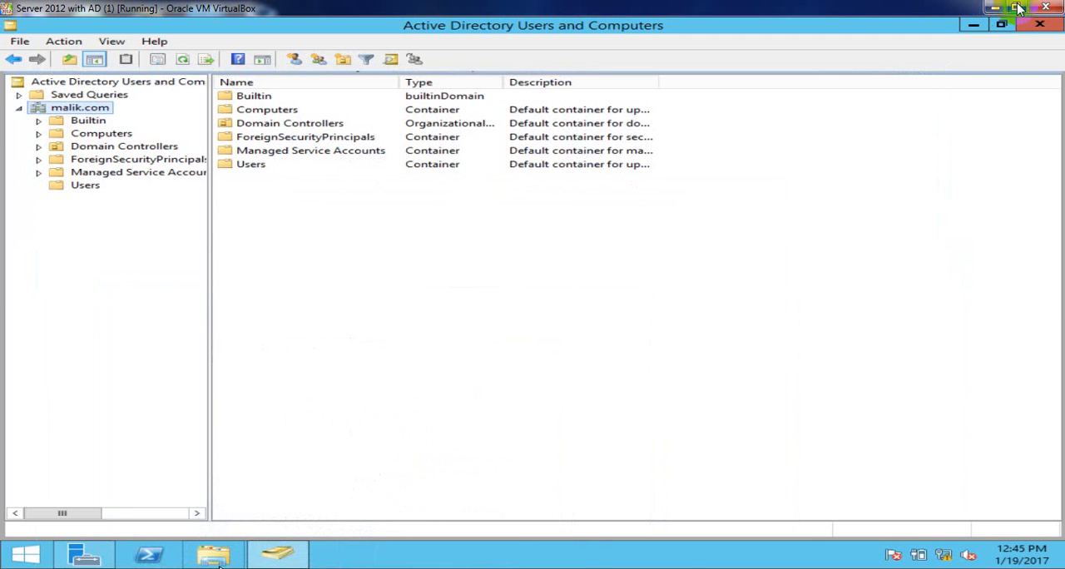
- Restore the Server 2012 with AD (1) and Window 7 (1) virtual machines to smaller windows and place Window 7 (1) over the server window's lower part
left_click(1019, 9)
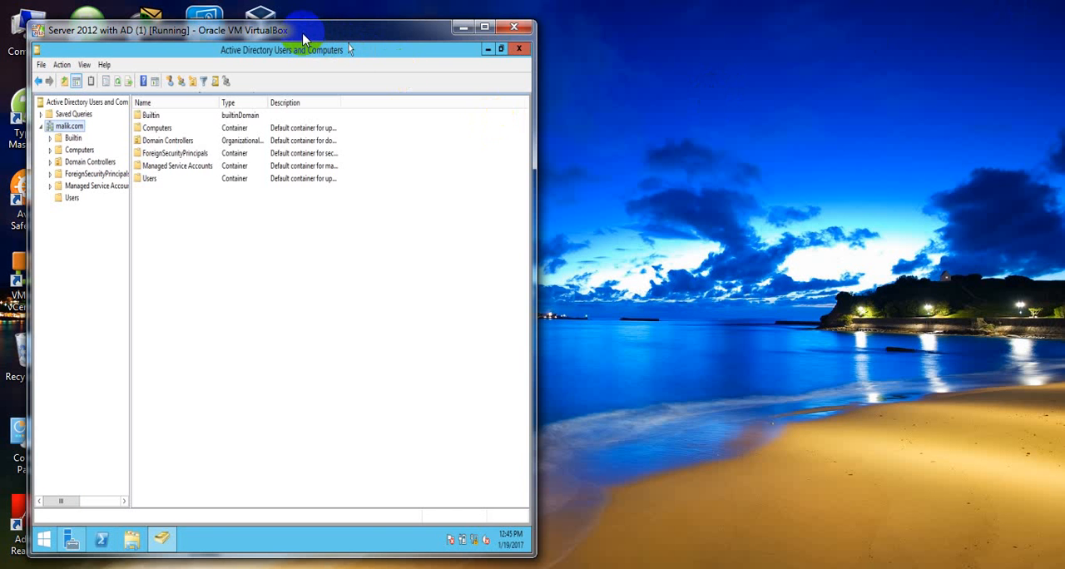
left_click_drag(302, 38, 277, 19)
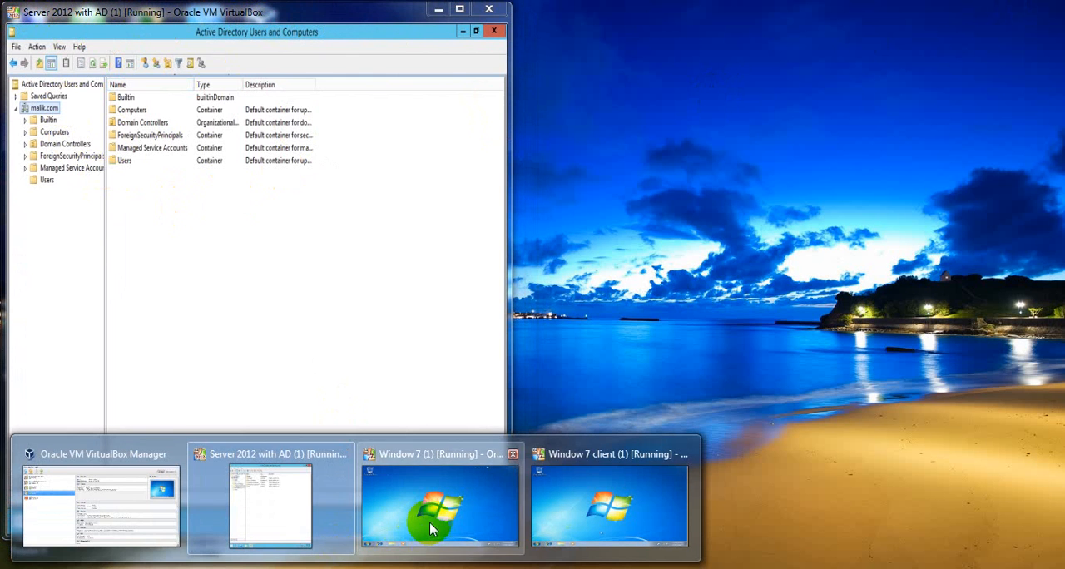
left_click(429, 518)
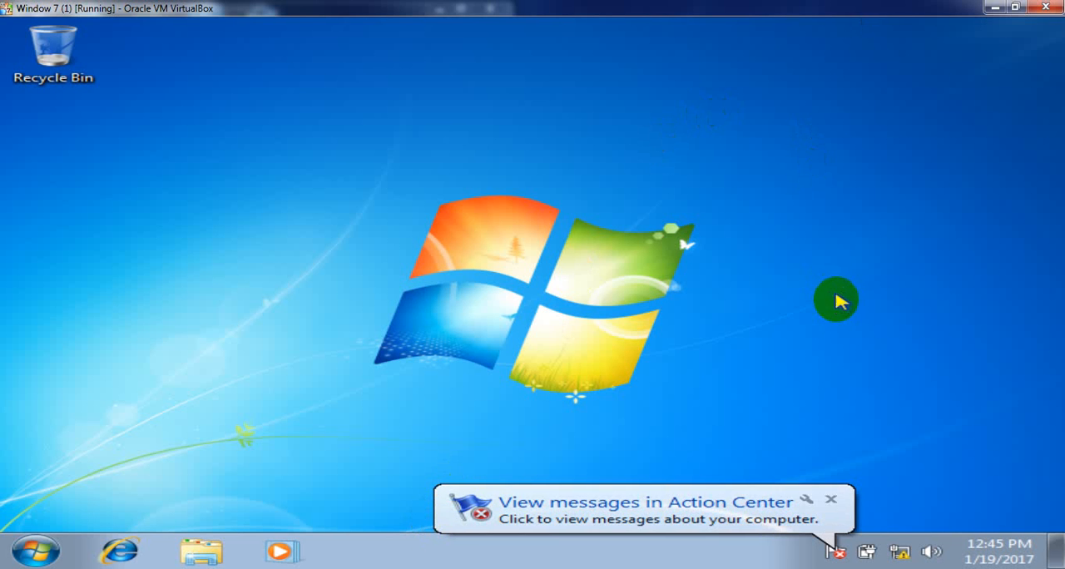
left_click(831, 499)
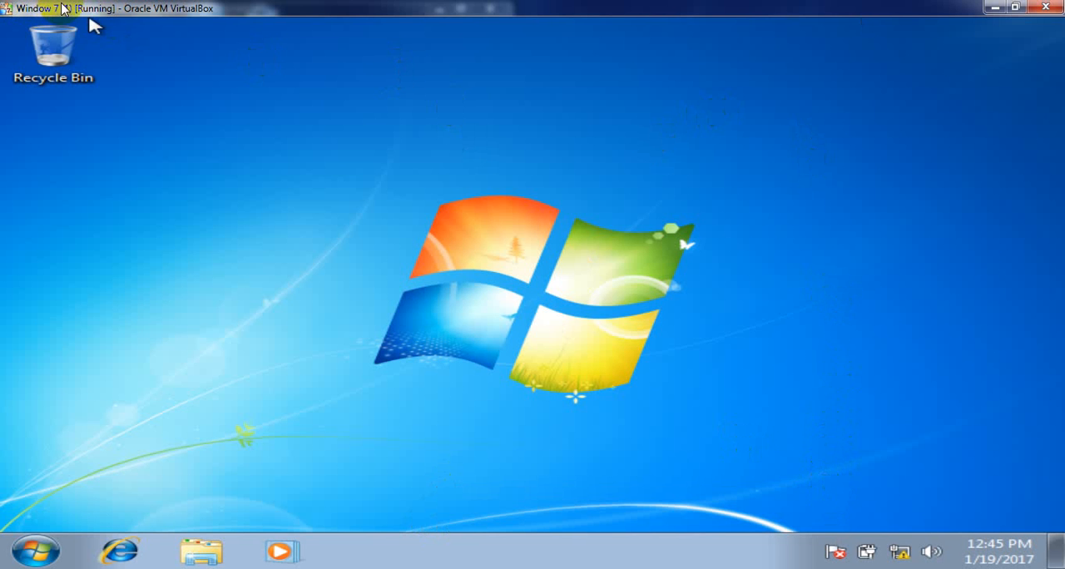
left_click(1015, 7)
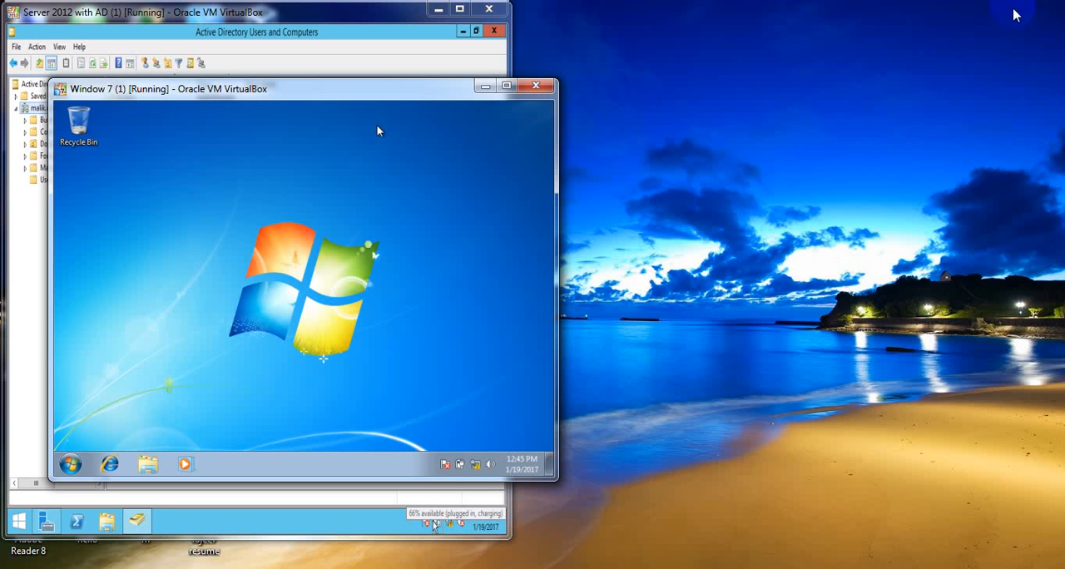
left_click(293, 92)
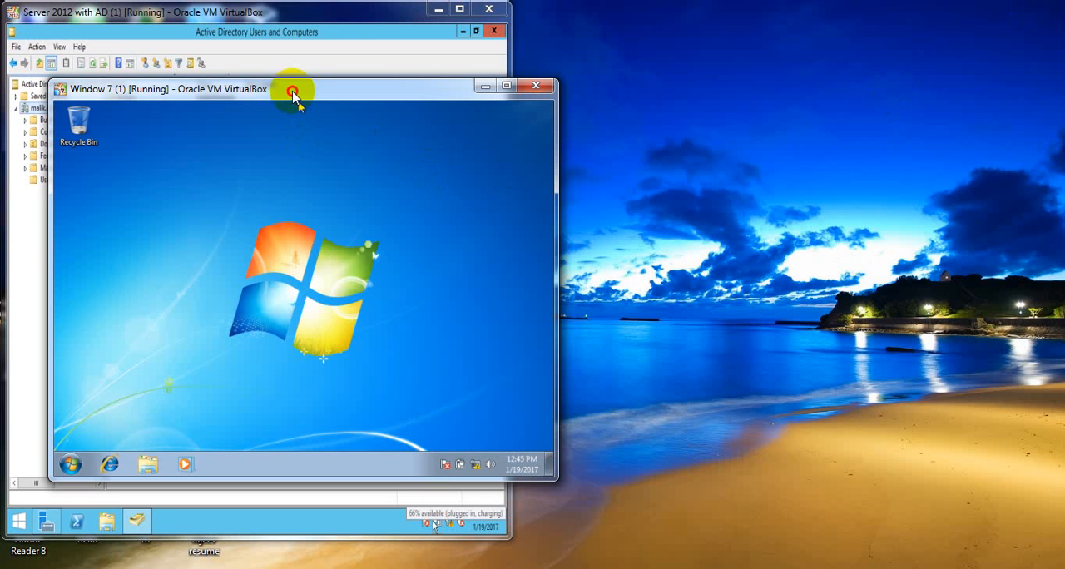
left_click_drag(293, 92, 248, 178)
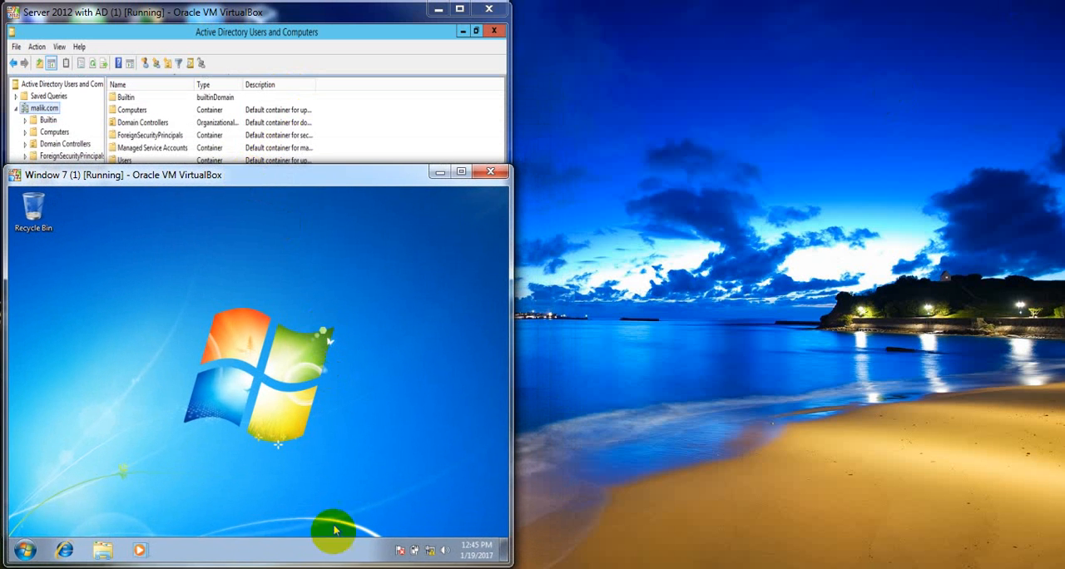
- Restore the Window 7 client (1) virtual machine to a smaller window, place it beside Window 7 (1), and refresh the host desktop
mouse_move(355, 567)
left_click(585, 498)
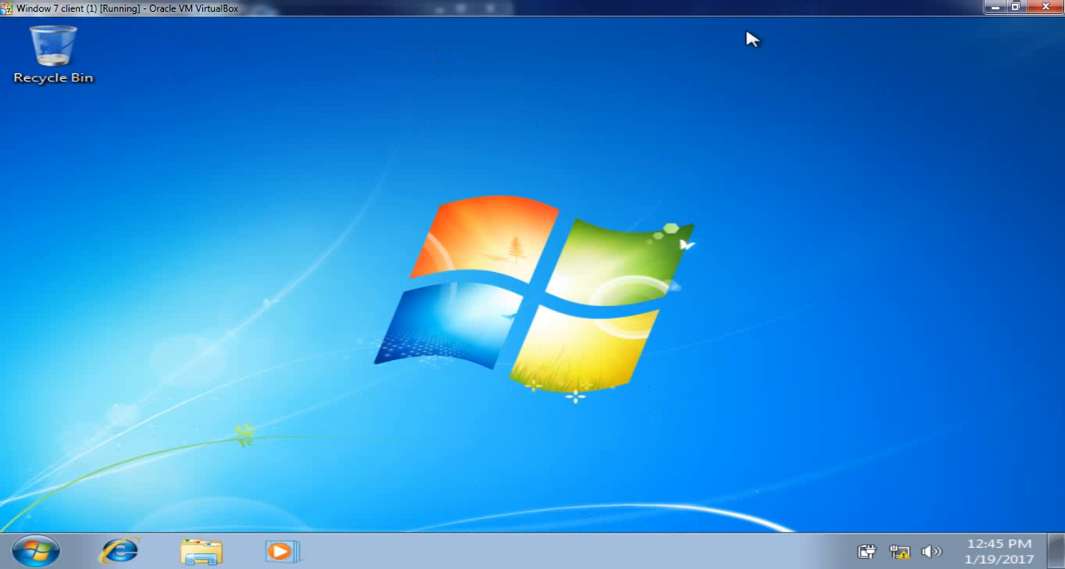
left_click(1015, 7)
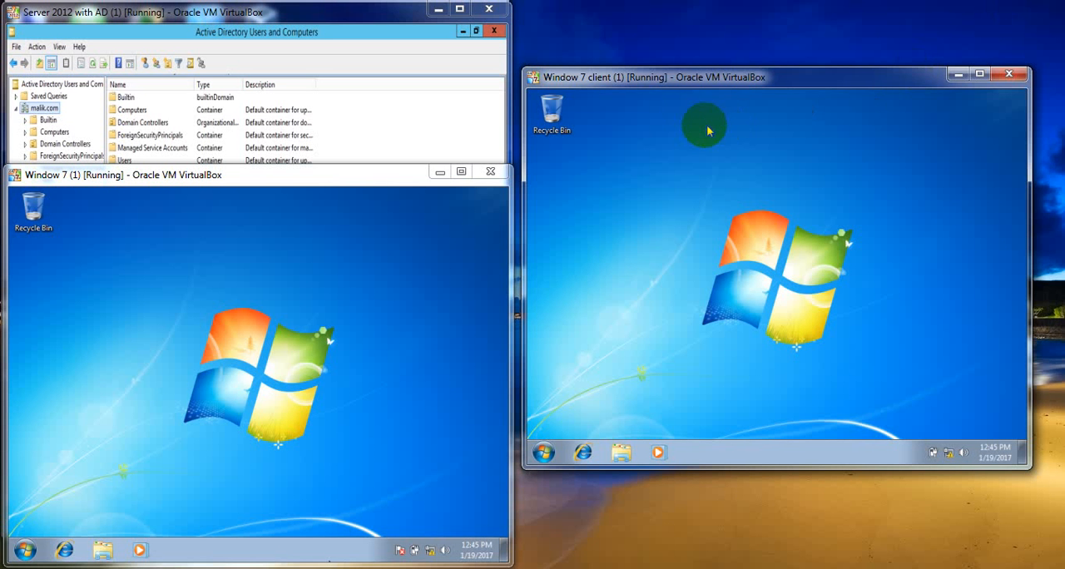
left_click_drag(738, 78, 747, 181)
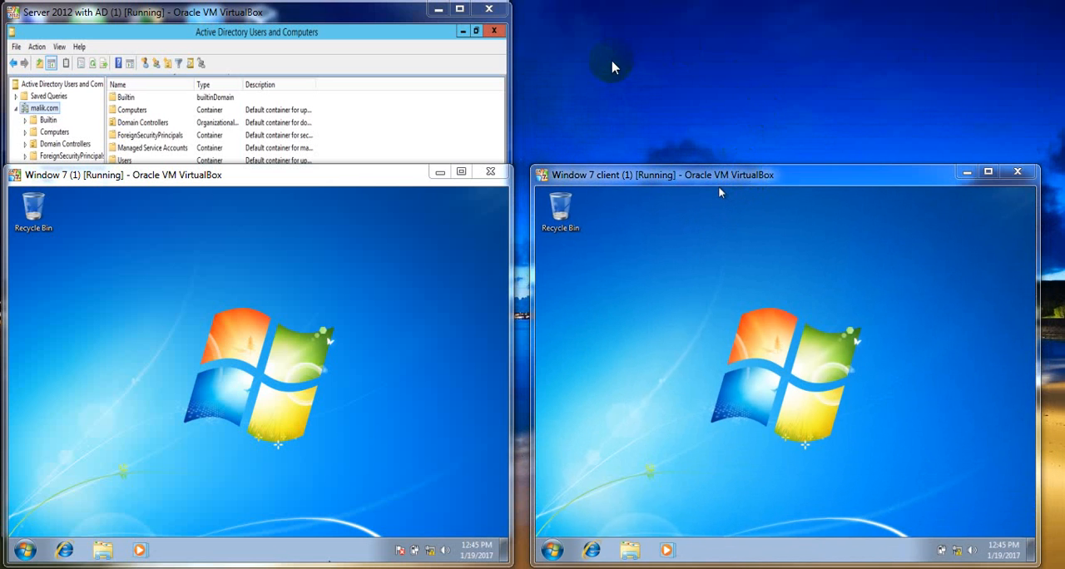
right_click(649, 95)
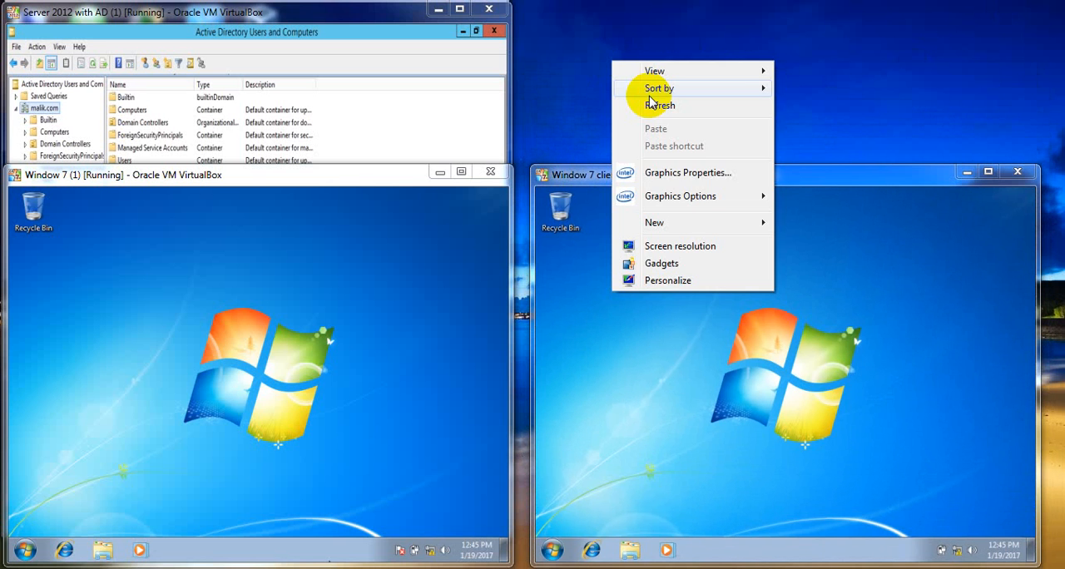
left_click(658, 103)
- Maximize the Window 7 (1) virtual machine and open its Network Connections list from the Network and Sharing Center
left_click(241, 287)
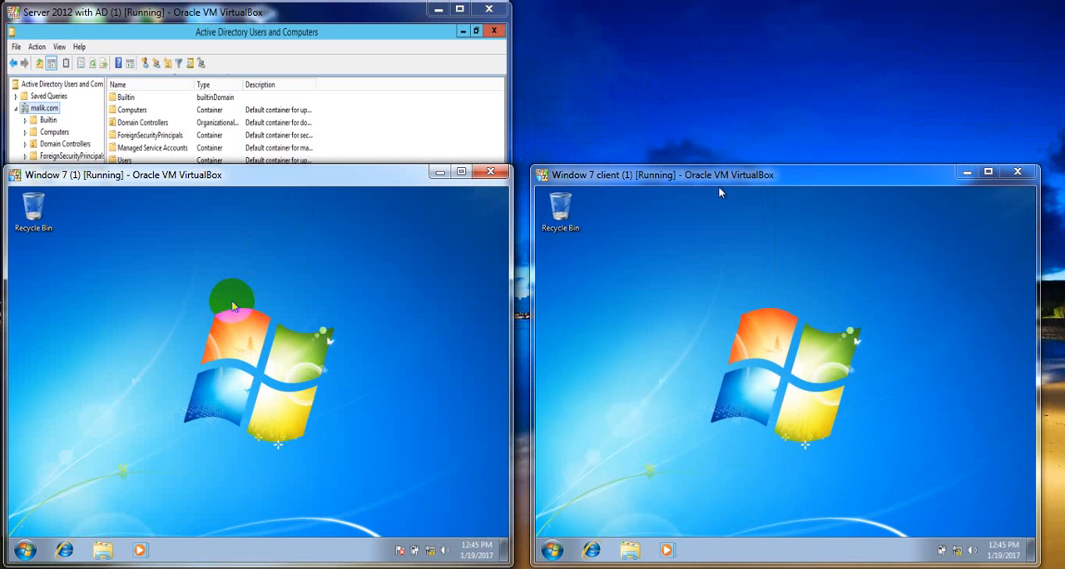
left_click(461, 171)
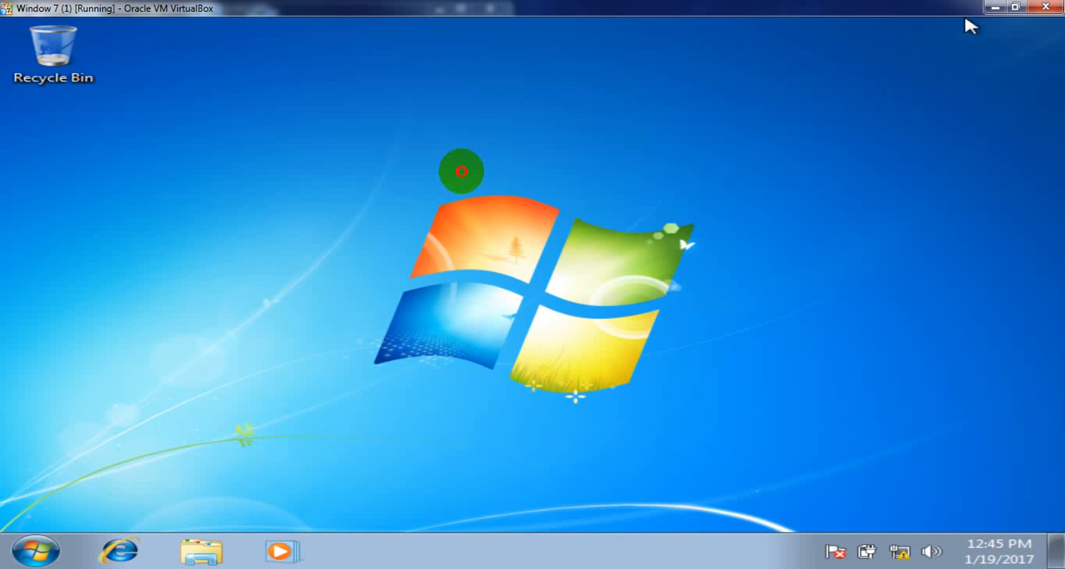
right_click(386, 47)
left_click(446, 103)
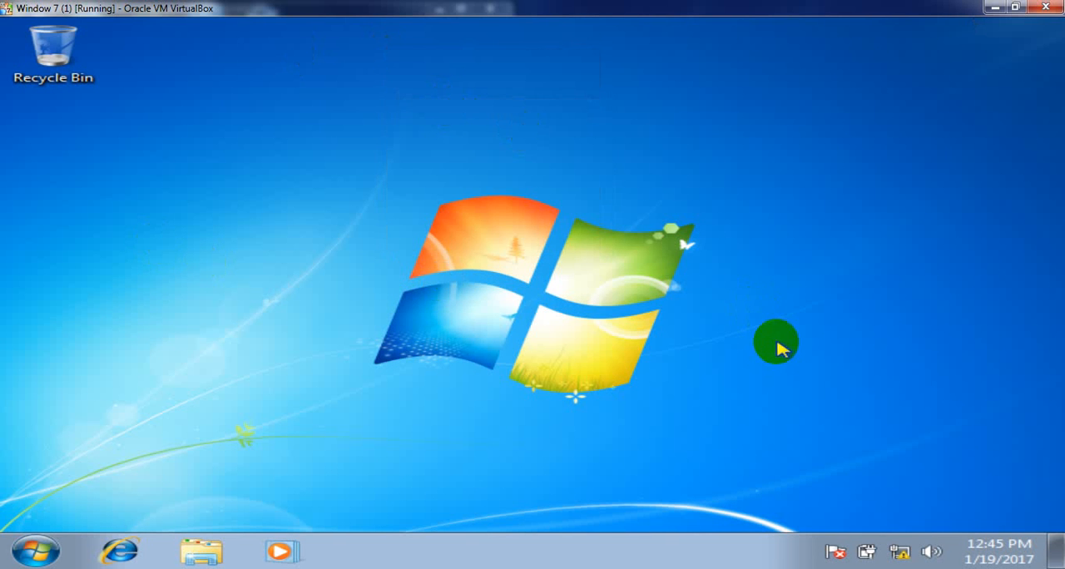
right_click(904, 552)
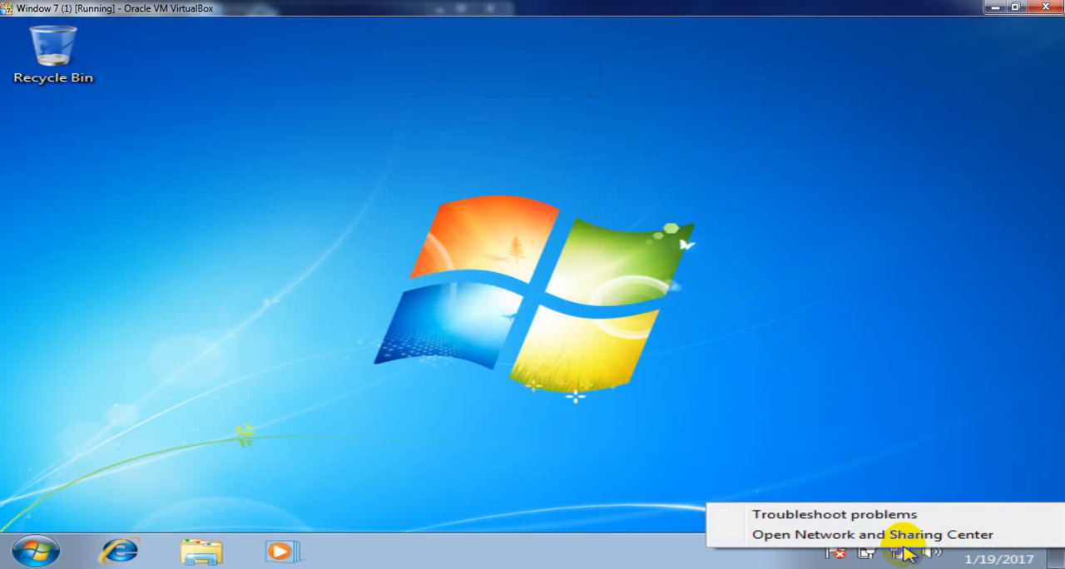
left_click(898, 537)
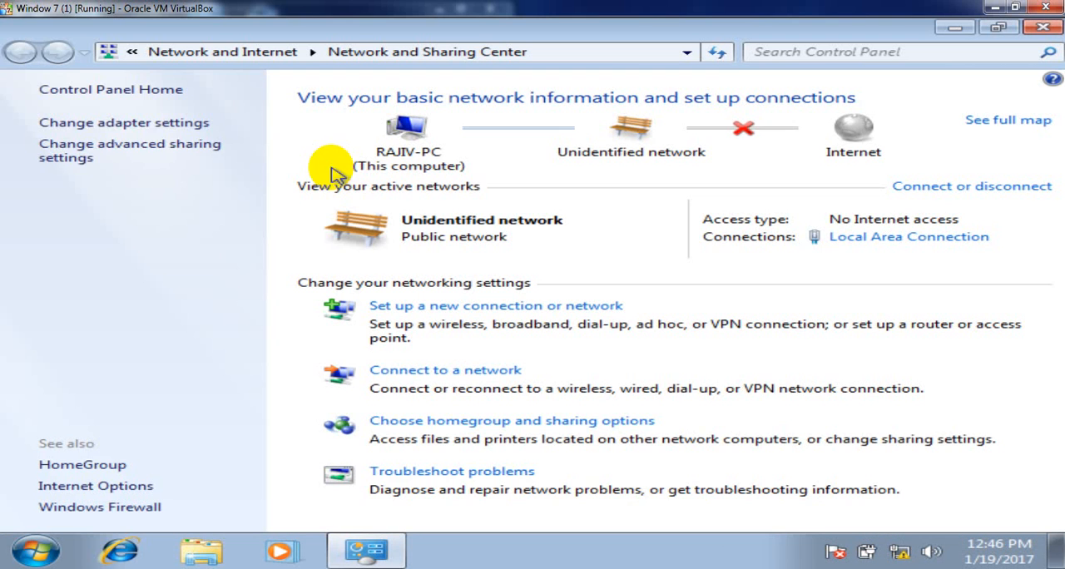
left_click(133, 125)
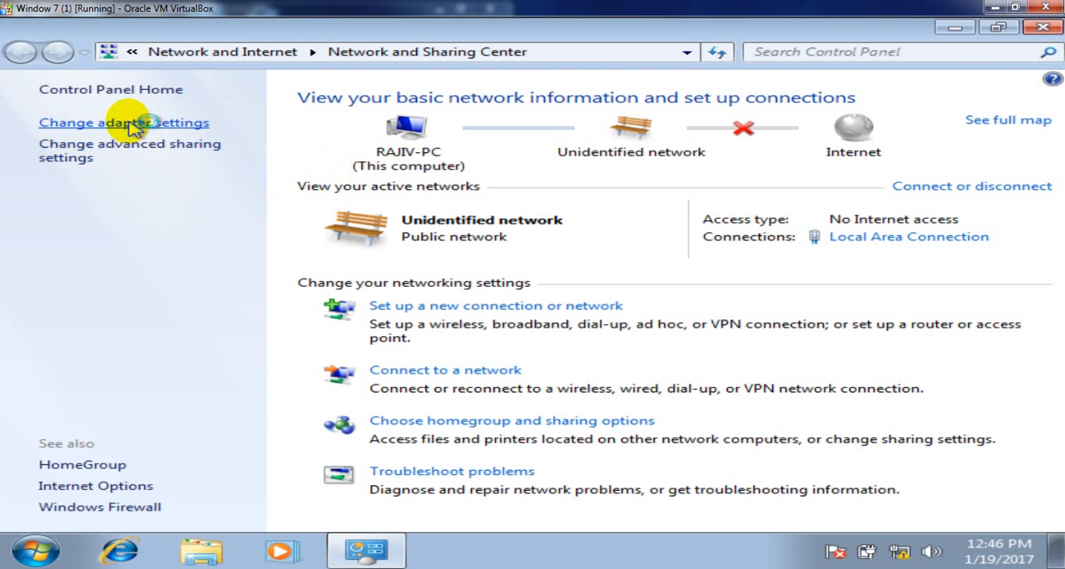
left_click(113, 123)
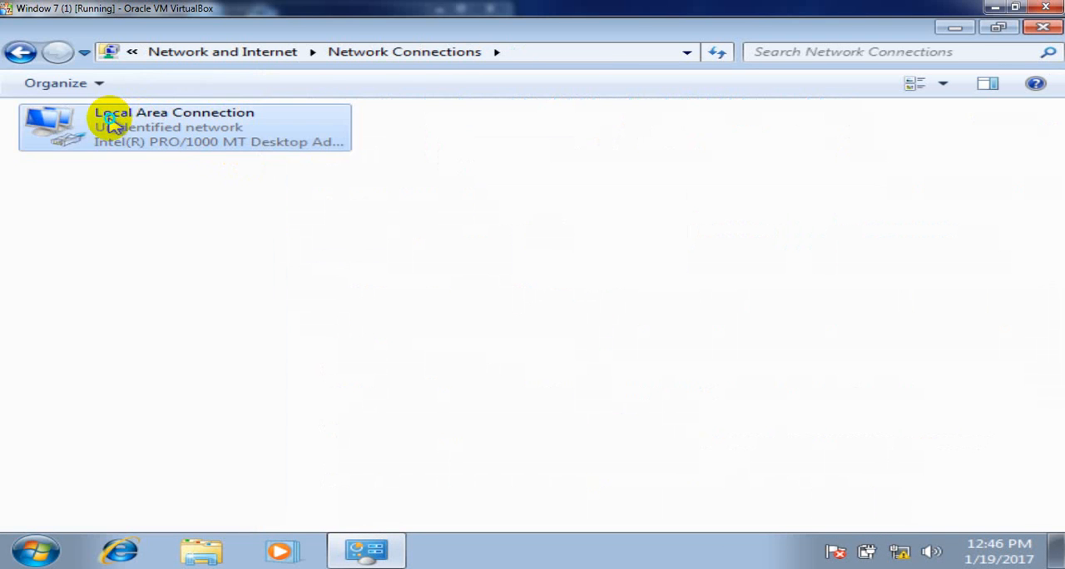
- Assign the static IP address 192.168.1.101 in the Internet Protocol Version 4 properties of the Local Area Connection
right_click(109, 119)
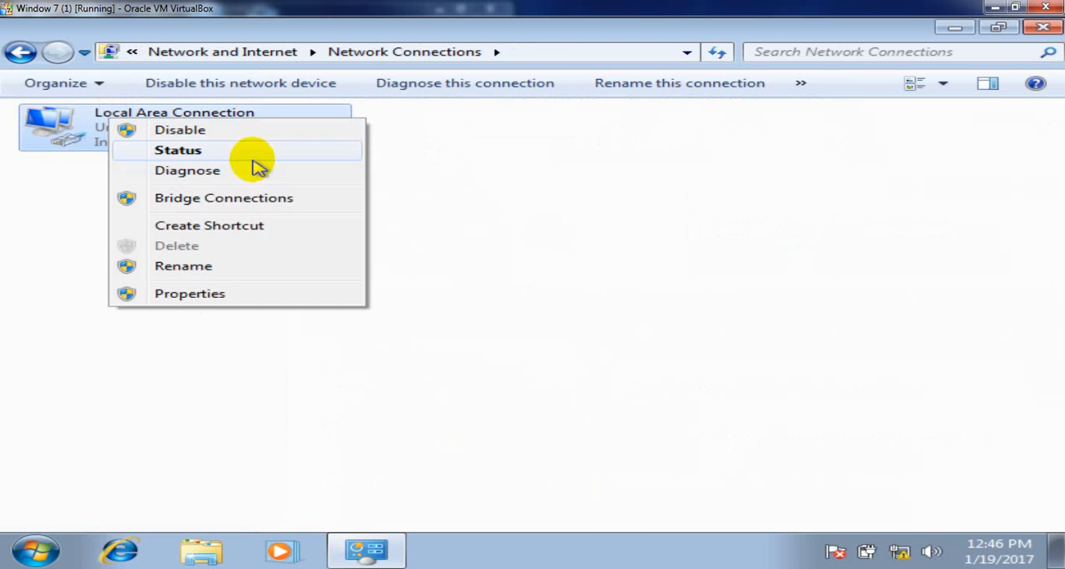
left_click(212, 294)
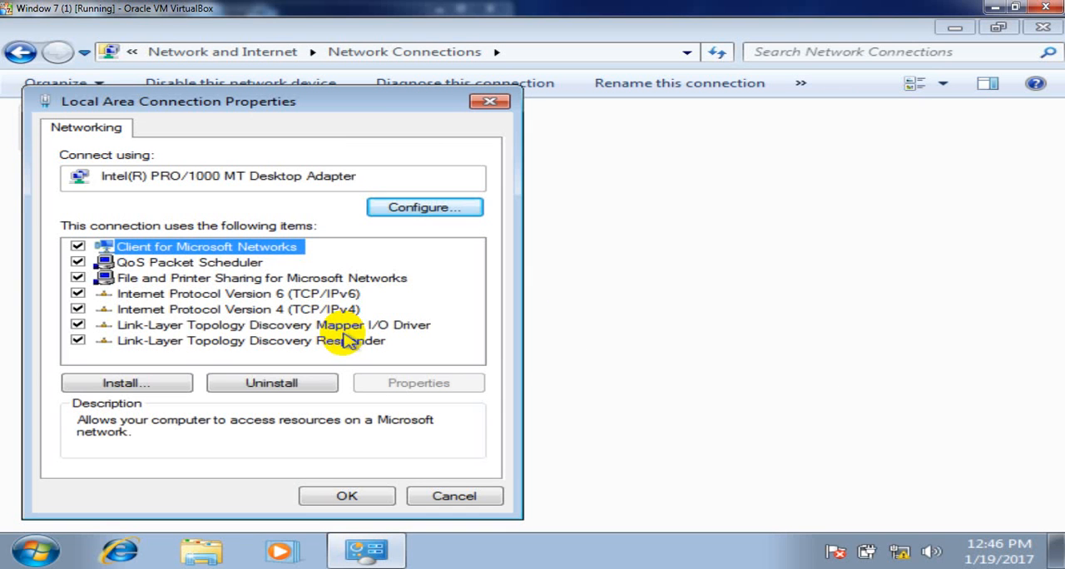
left_click(345, 311)
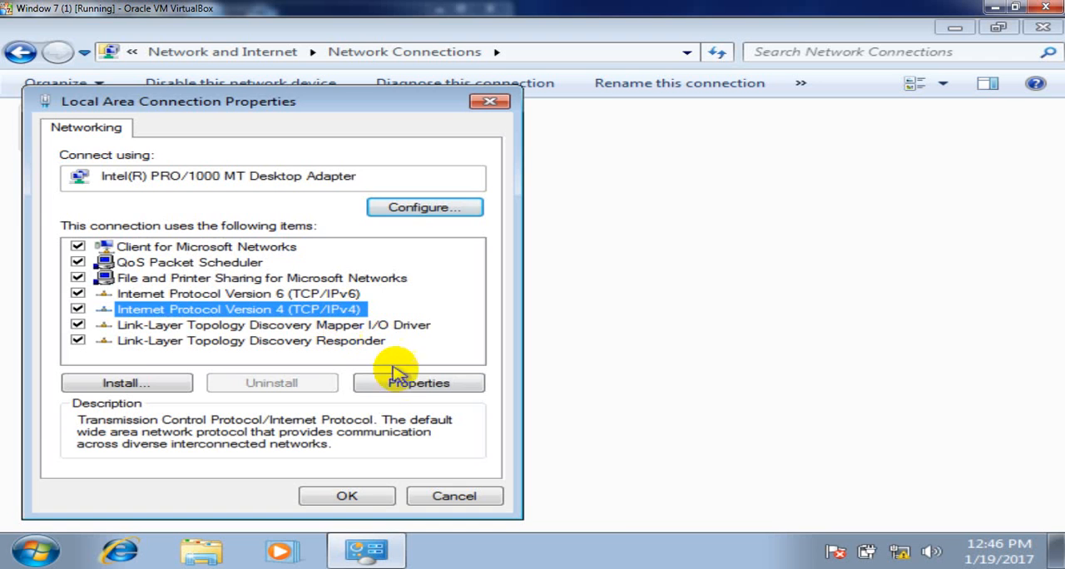
left_click(421, 383)
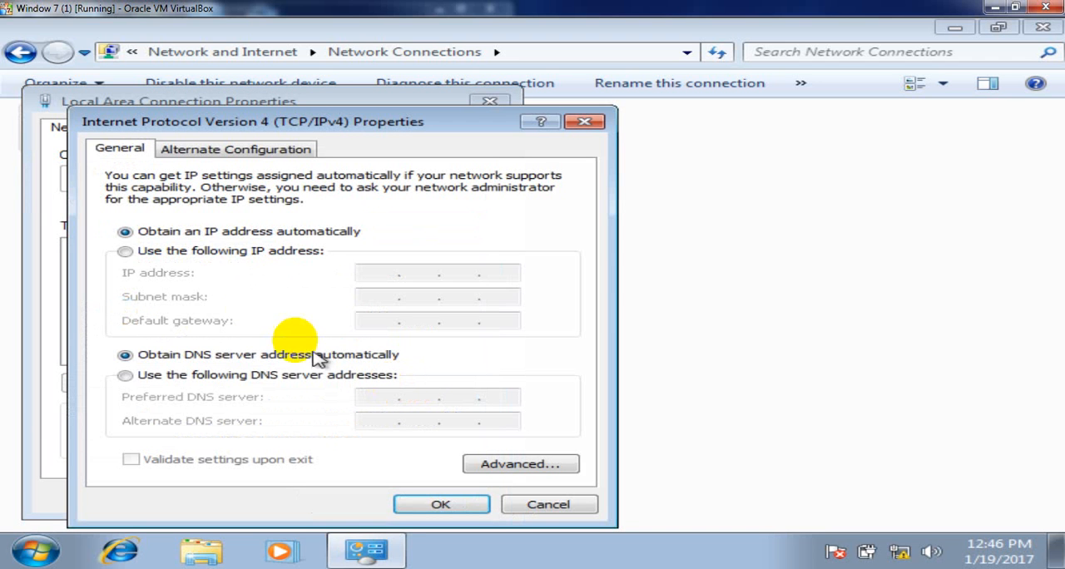
left_click(211, 253)
left_click(366, 273)
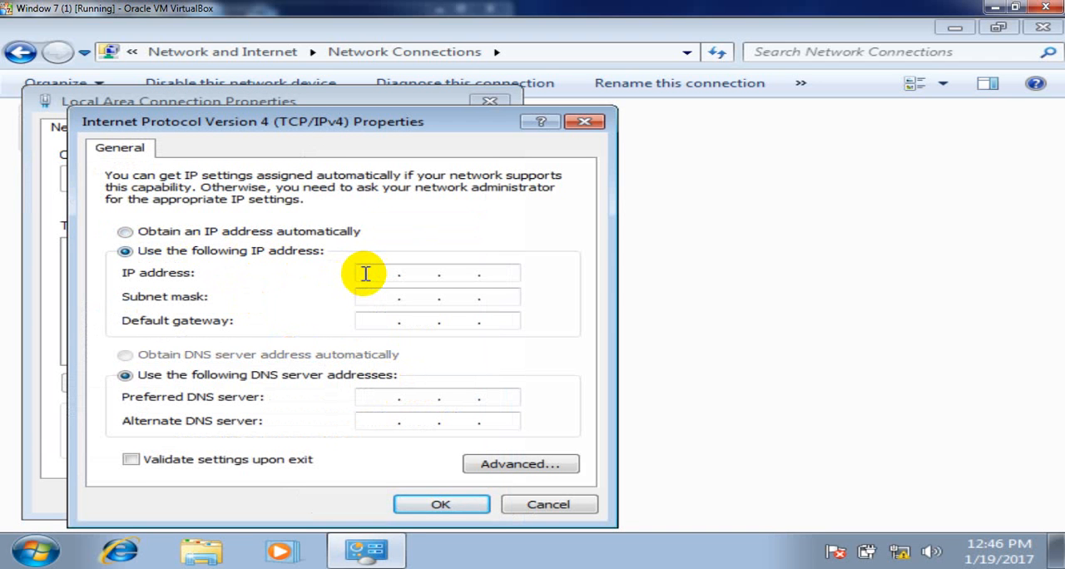
type("192 . 168 . 1 . 101")
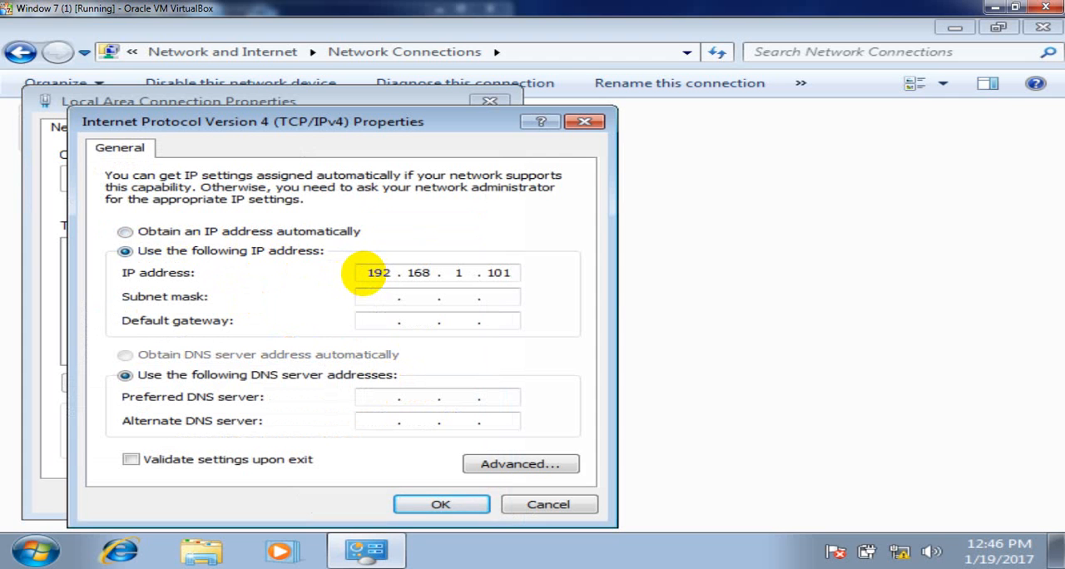
- Fill in subnet mask 255.255.255.0 and preferred DNS server 192.168.1.100, apply the connection settings, and refresh the connections list
key("Tab")
key("Tab")
key("Tab")
key("Tab")
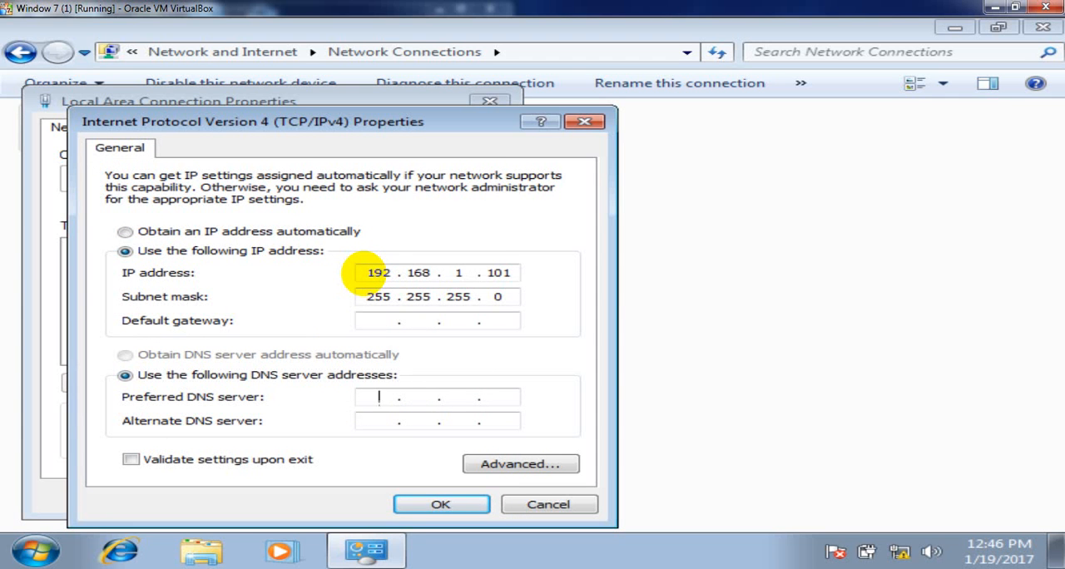
type("192 . 168 . 1 . 100")
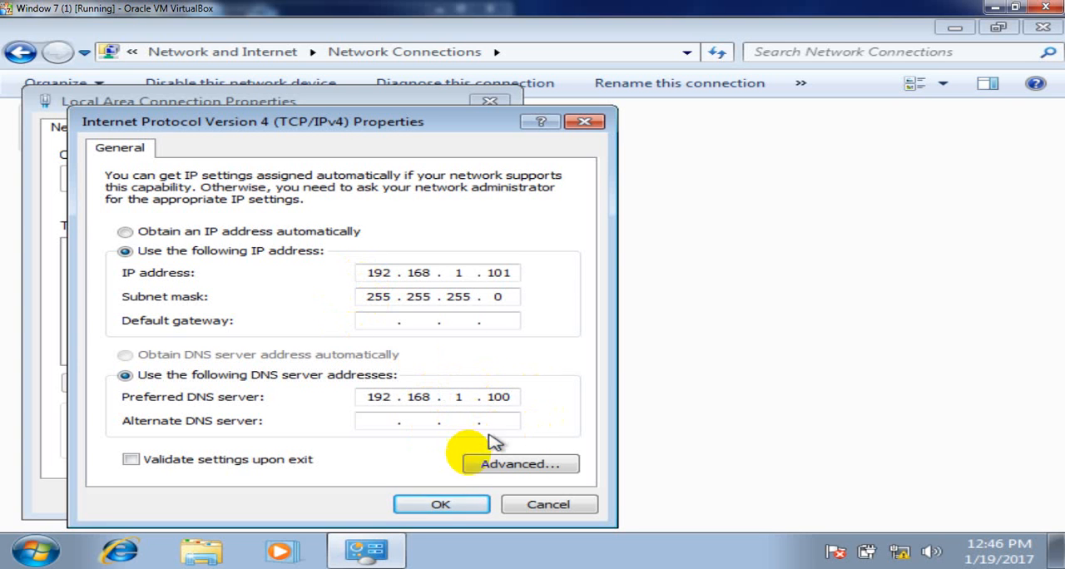
left_click(438, 509)
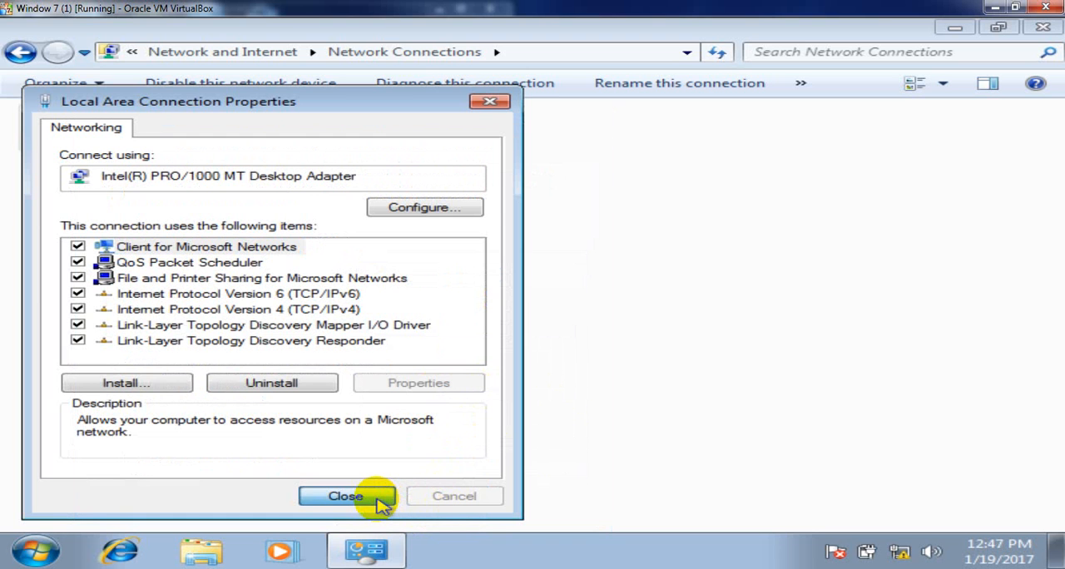
left_click(345, 496)
right_click(514, 261)
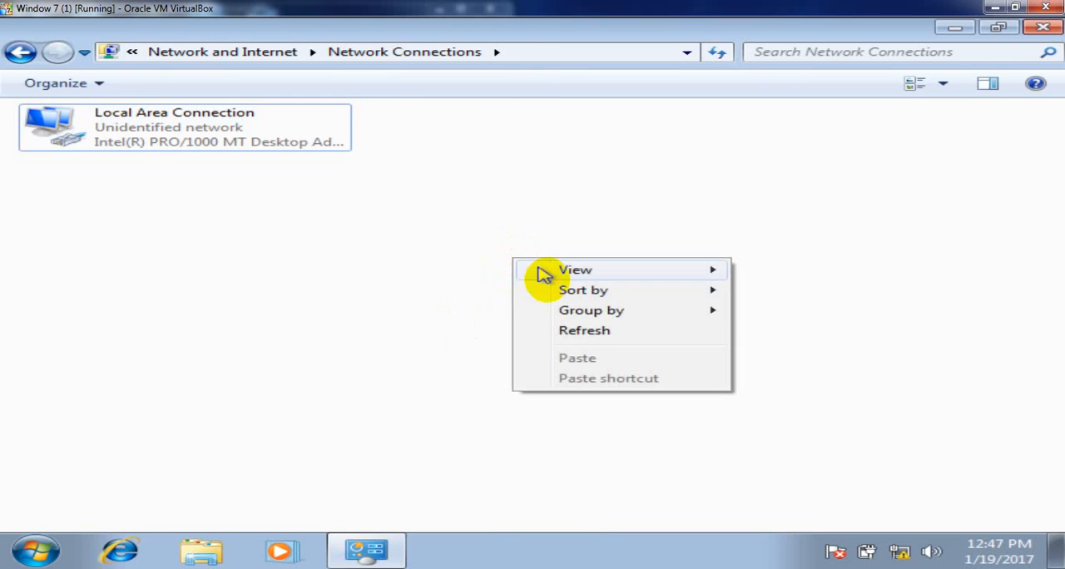
left_click(571, 331)
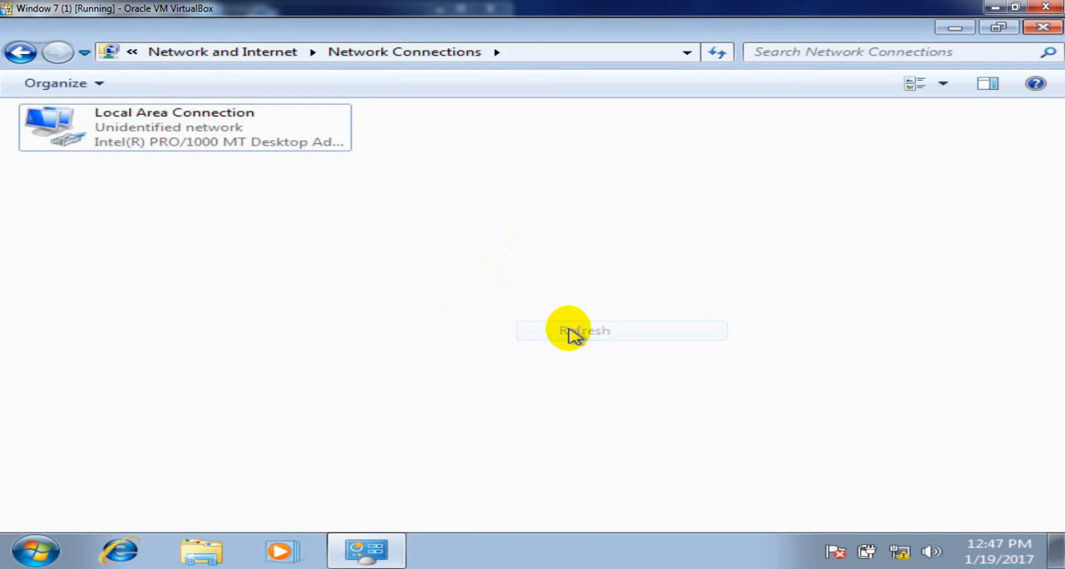
- Turn off Windows Firewall for both home or work and public networks, close the Control Panel window, and dismiss the firewall notification
left_click(18, 52)
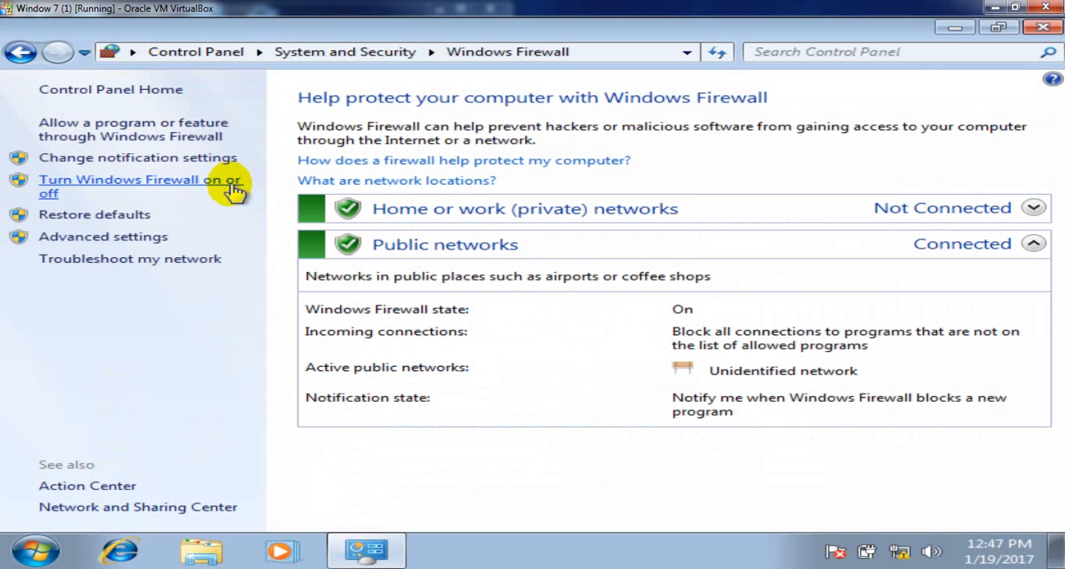
left_click(229, 181)
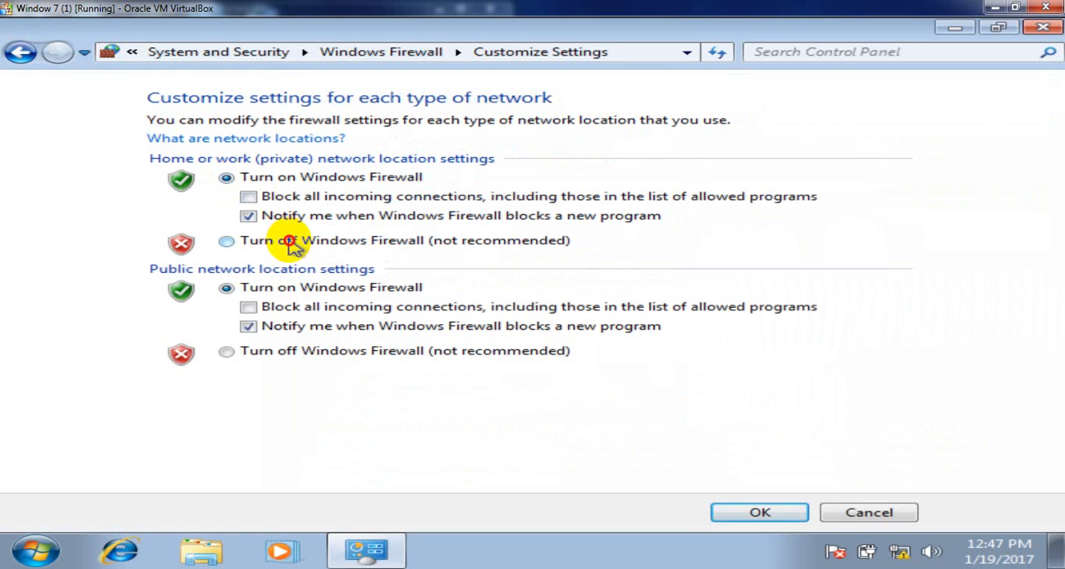
left_click(291, 243)
left_click(364, 358)
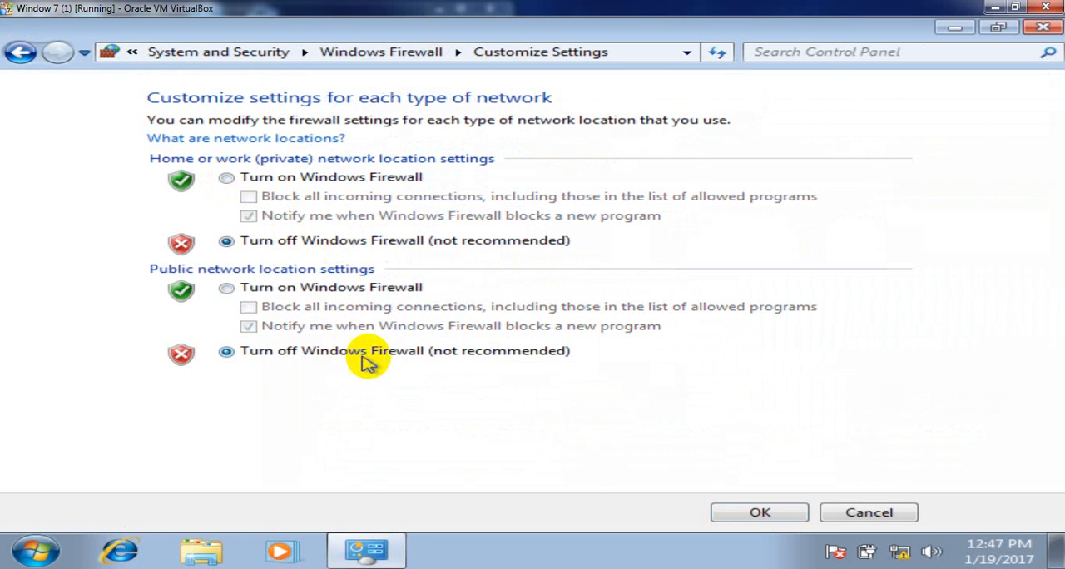
left_click(734, 511)
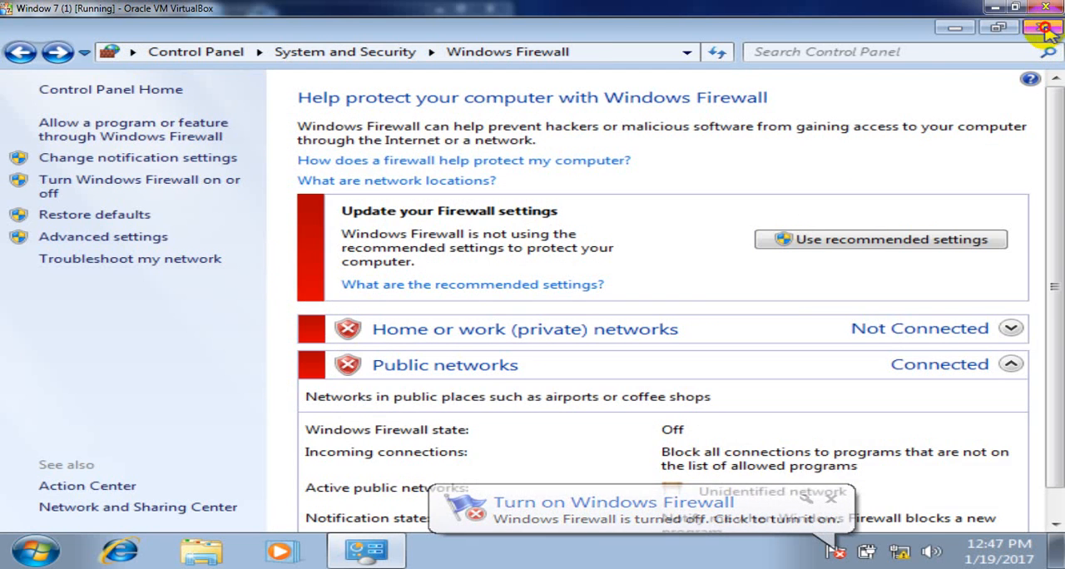
left_click(1044, 29)
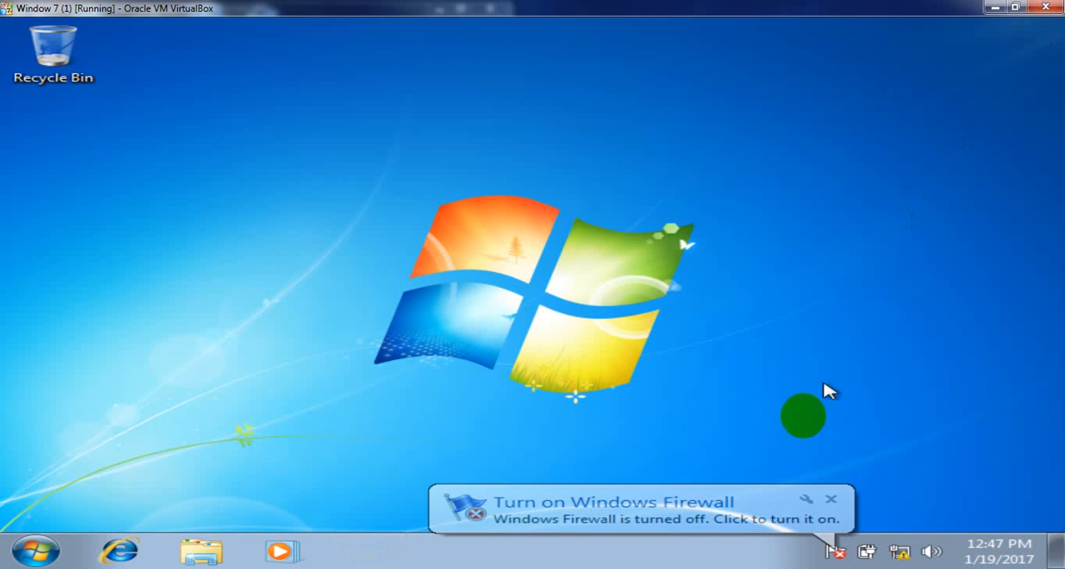
left_click(831, 499)
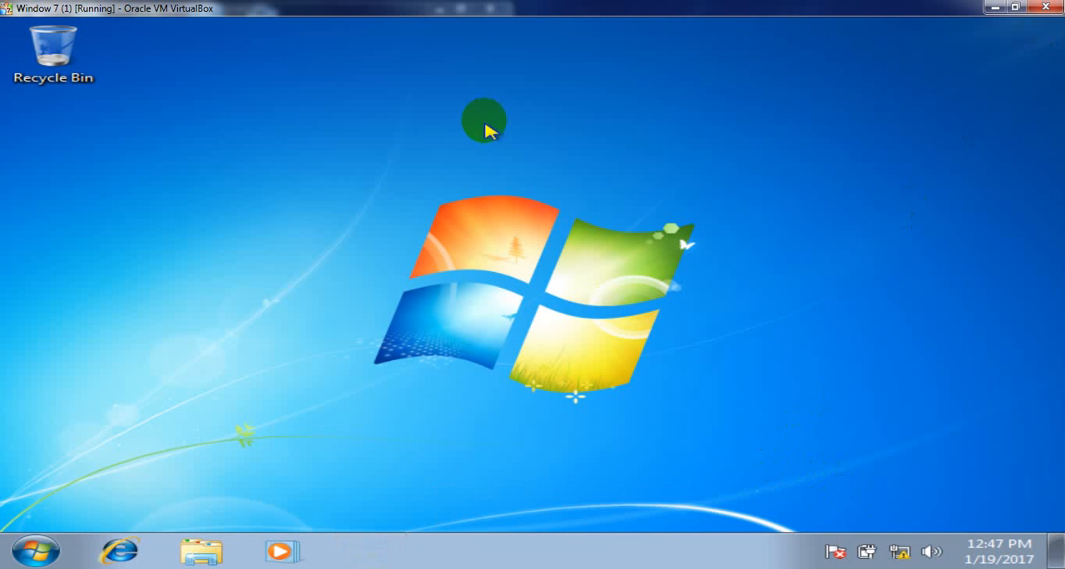
- Test connectivity to the server with a continuous ping, ping 192.168.1.100 -t, and close the ping window
right_click(485, 123)
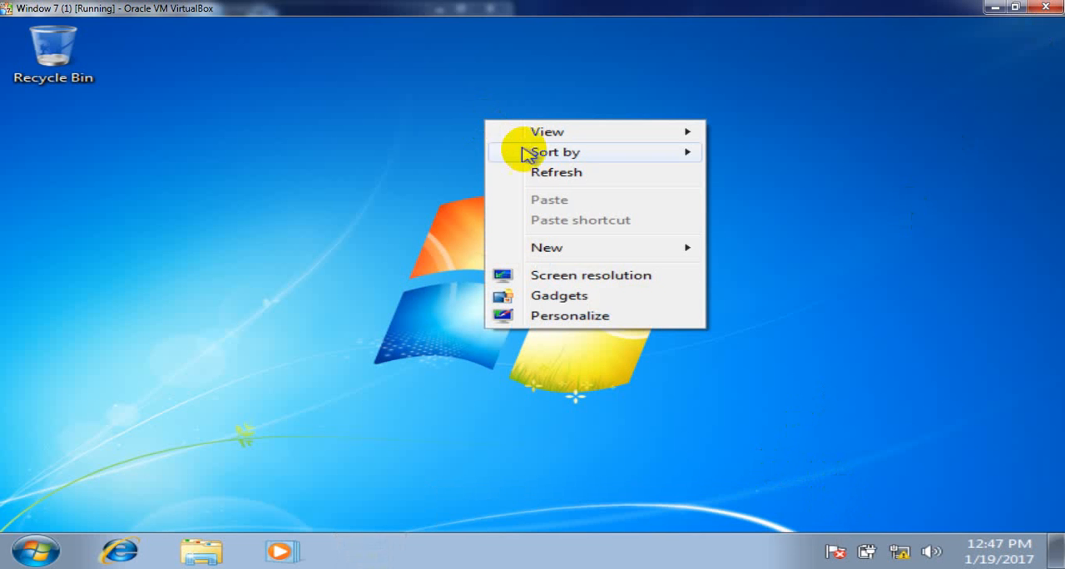
left_click(556, 172)
key("super+r")
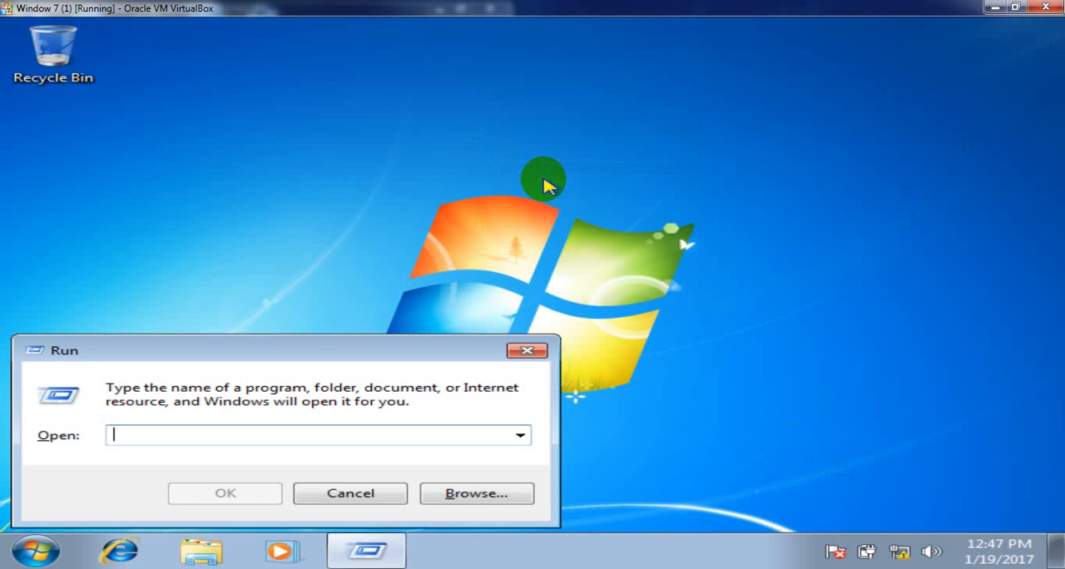
type("ping 192.168.1.100 -t")
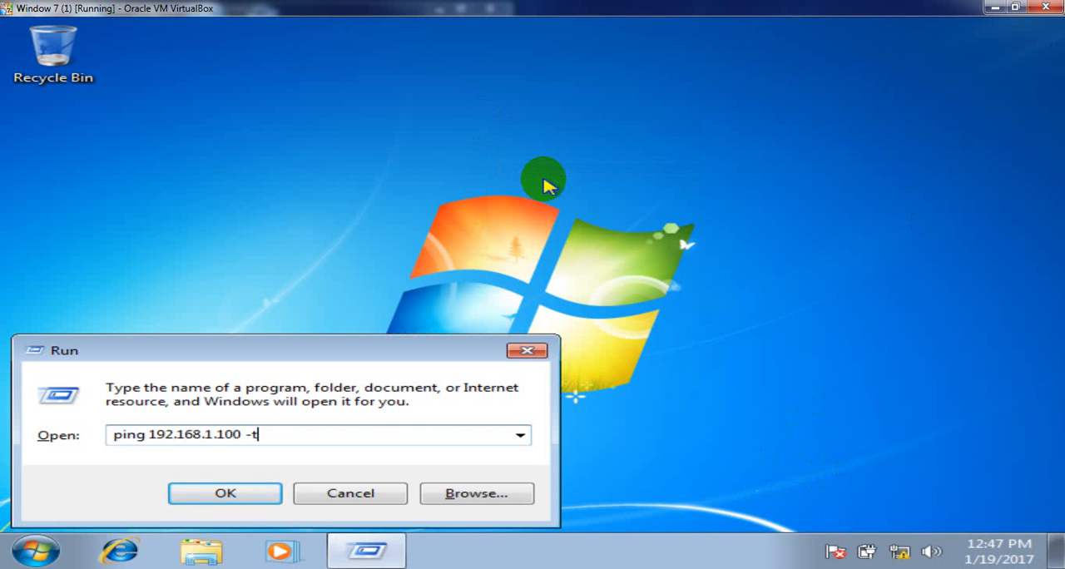
key("Return")
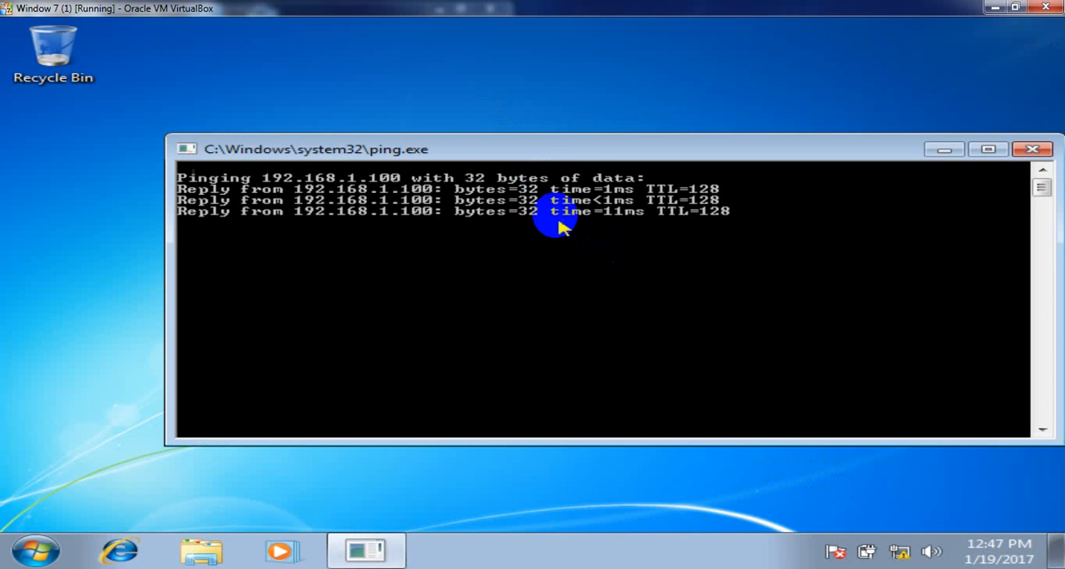
left_click(1032, 149)
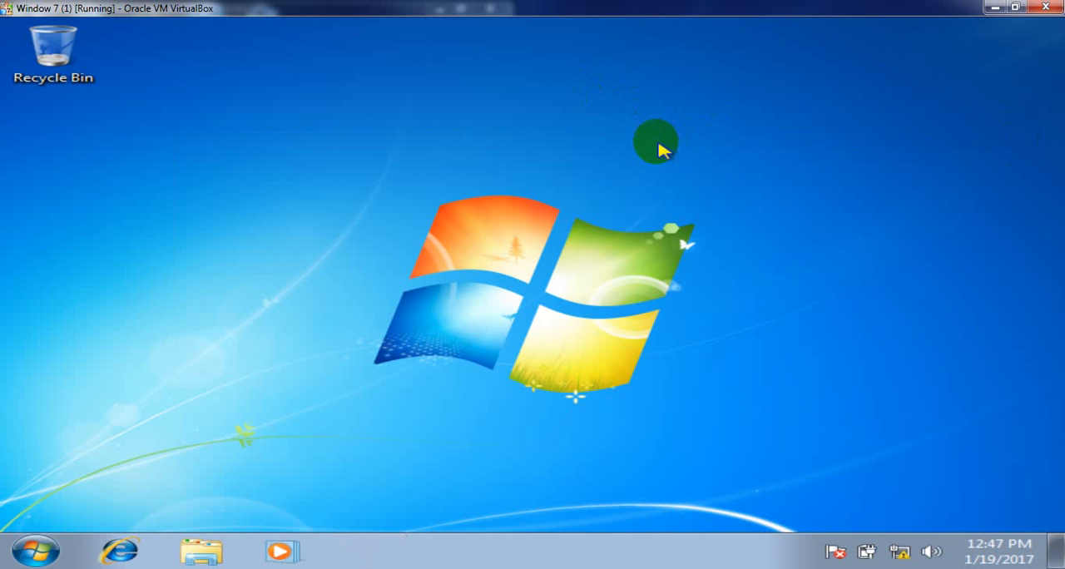
right_click(653, 139)
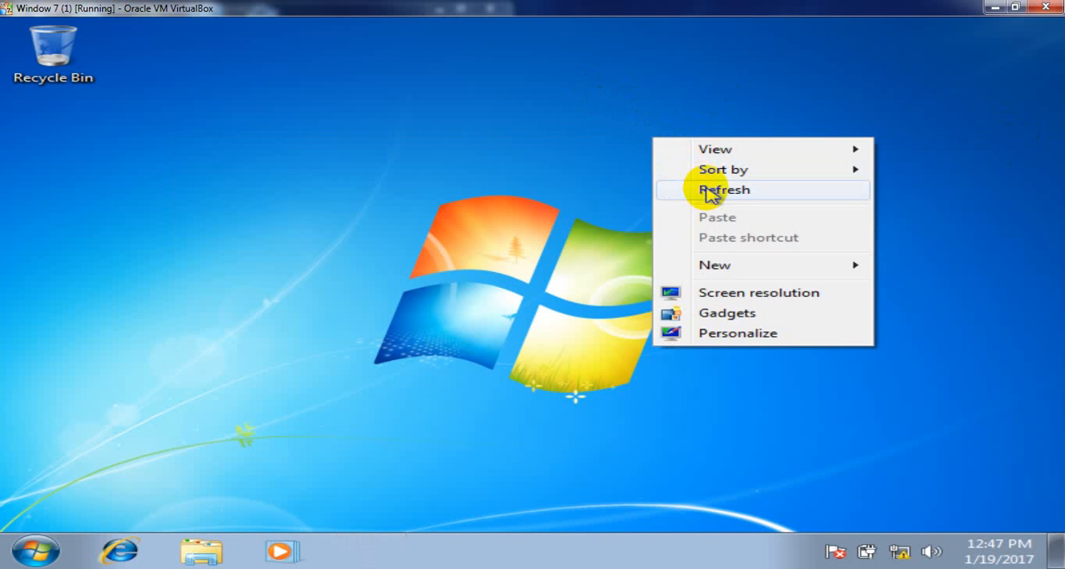
left_click(706, 190)
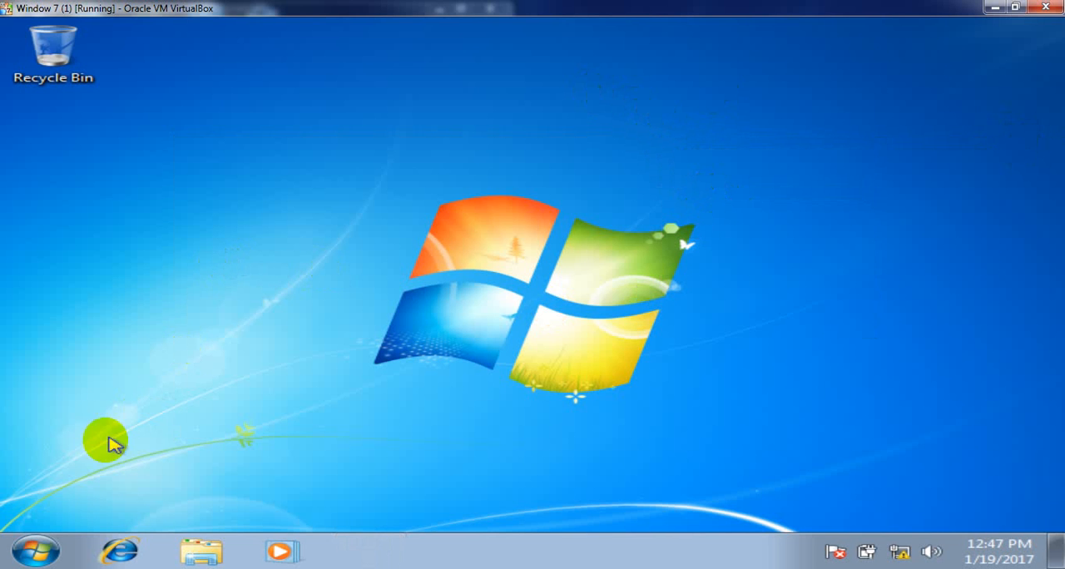
- Change the computer's membership from workgroup to the domain malik.com in its system properties and submit the change
left_click(36, 549)
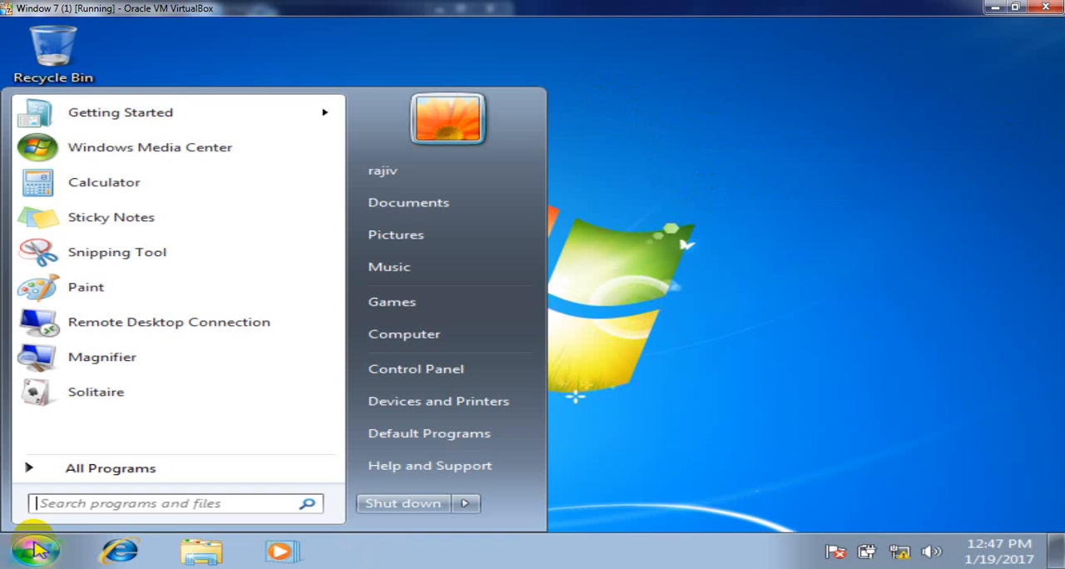
right_click(425, 340)
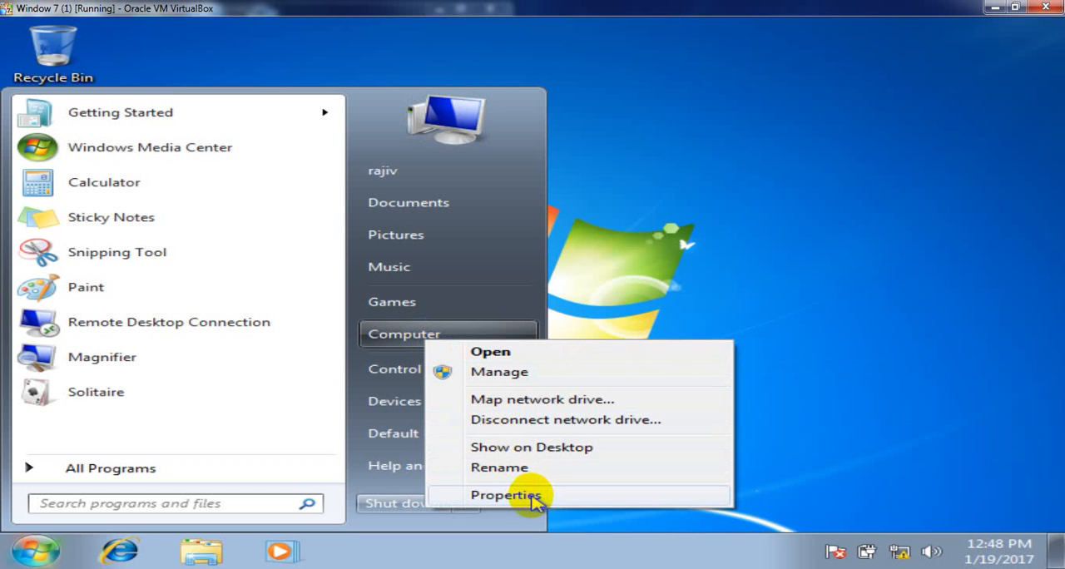
left_click(506, 495)
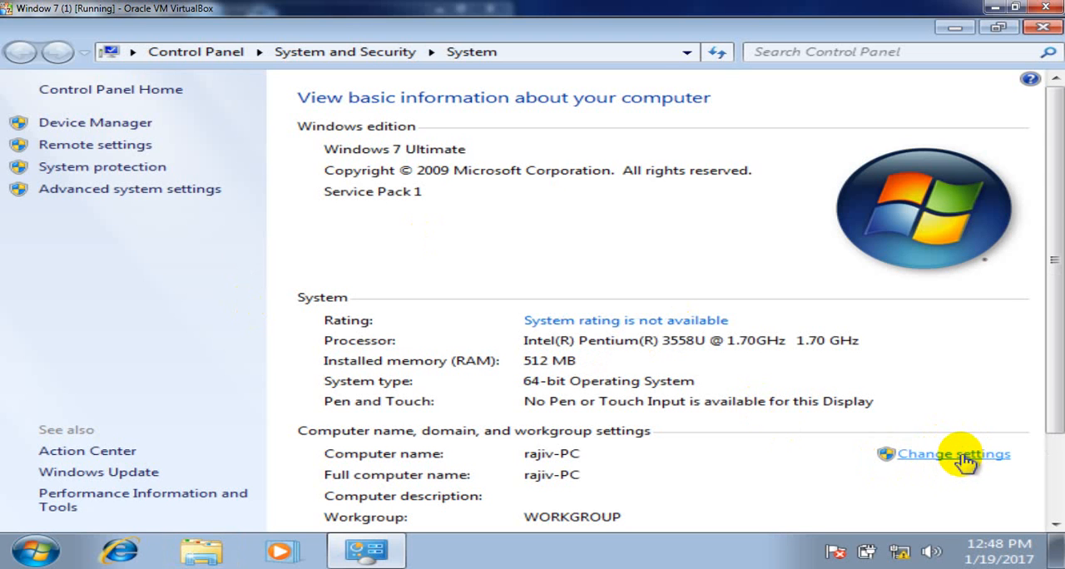
left_click(963, 456)
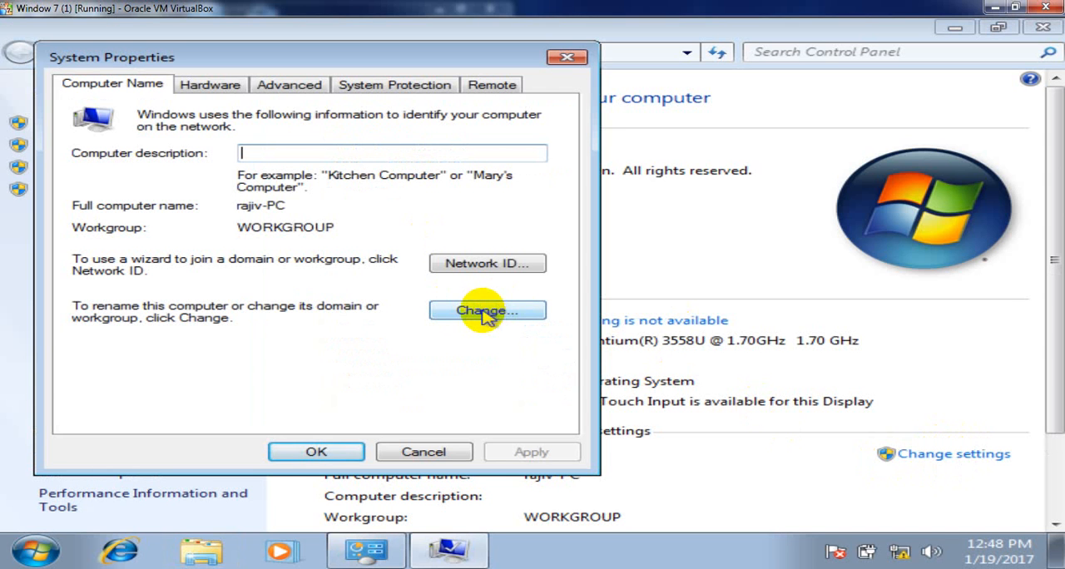
left_click(487, 310)
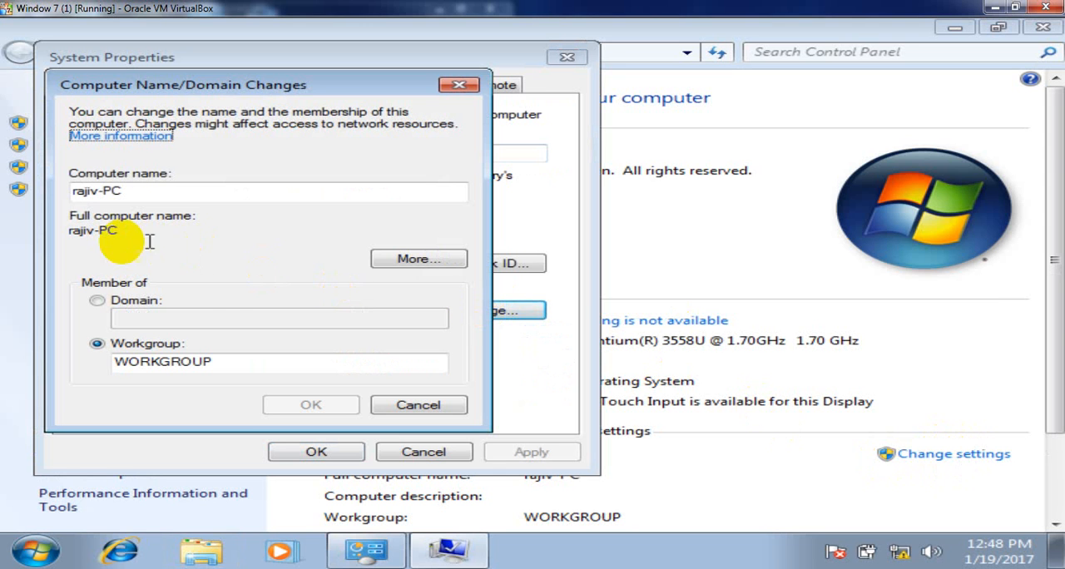
left_click(97, 302)
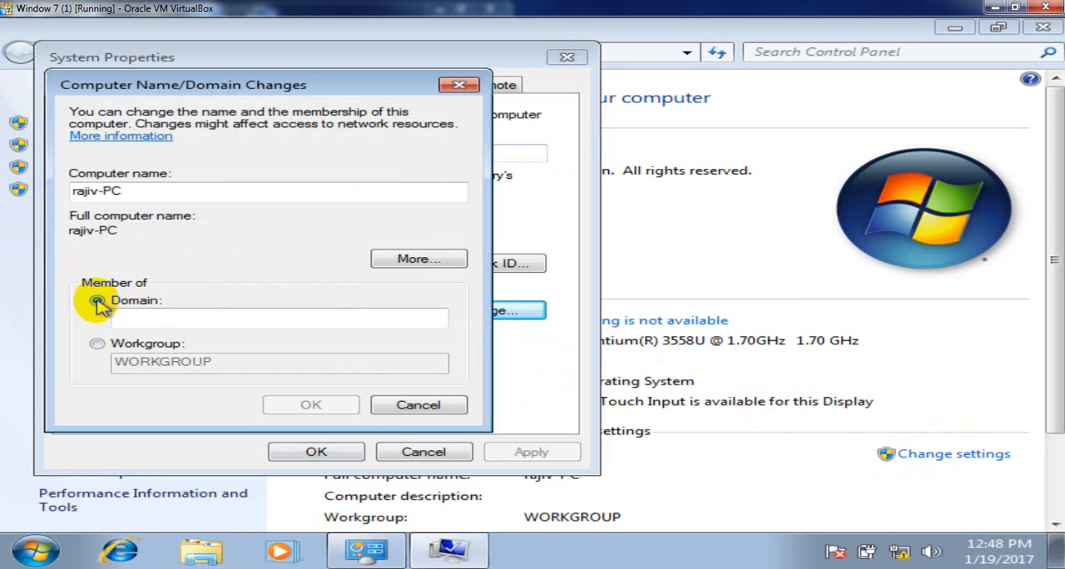
left_click(140, 319)
type("malik.com")
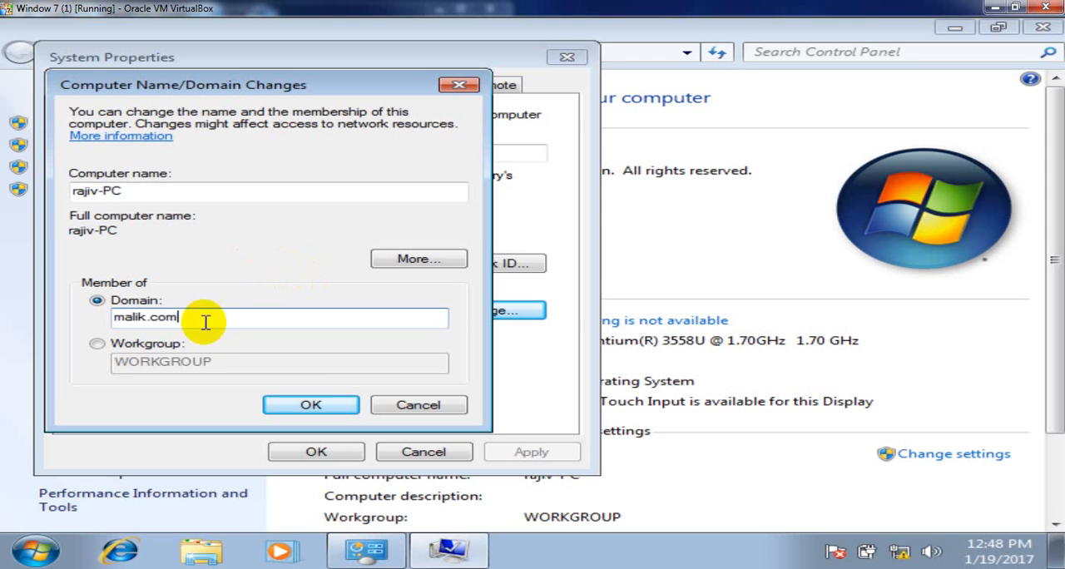
left_click(306, 402)
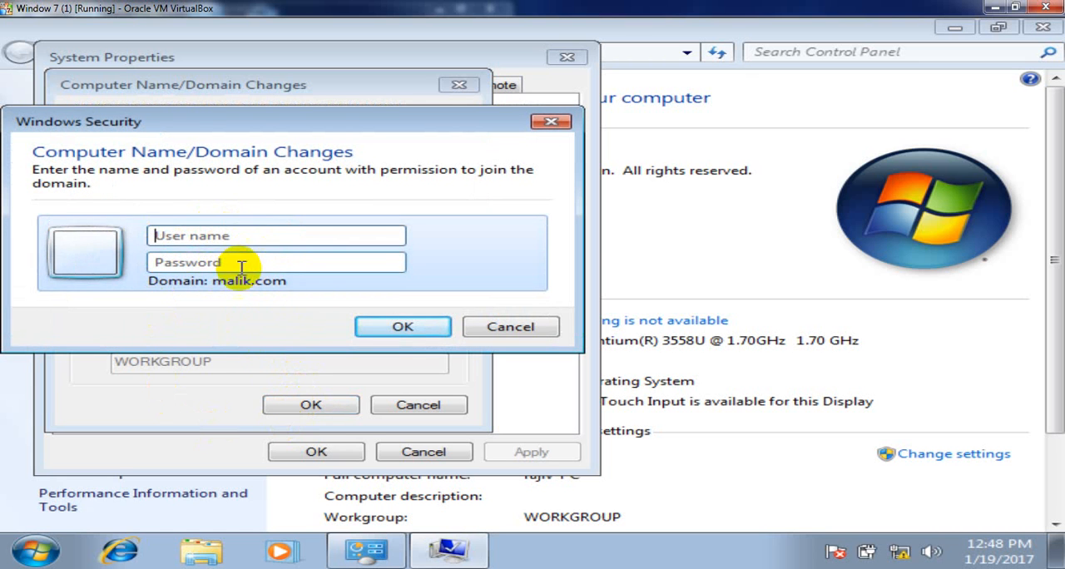
- Authorize the domain join with the user name administrator and the account password
left_click(250, 237)
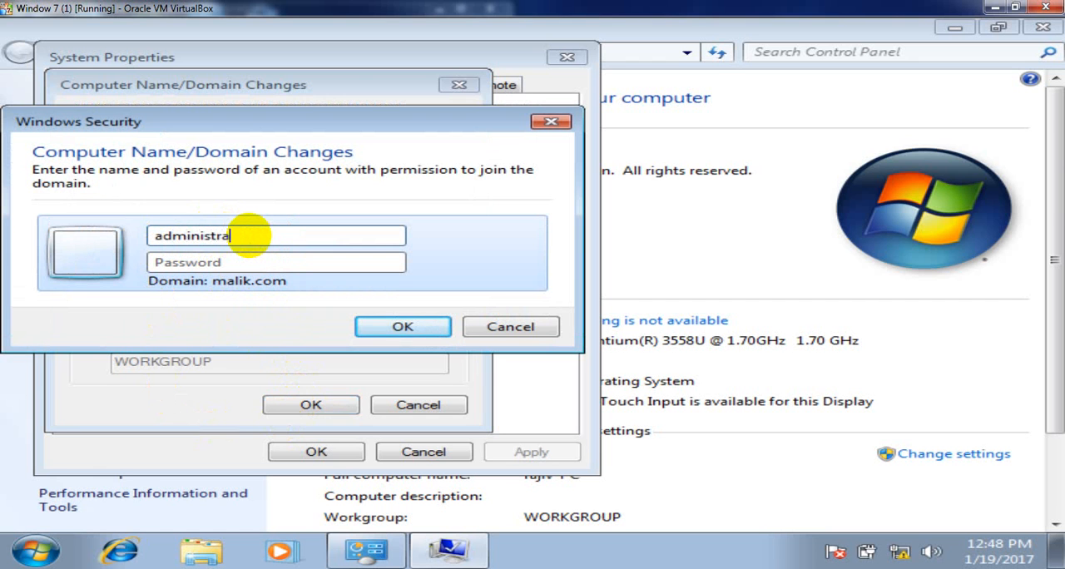
type("administrator")
key("Tab")
type("•")
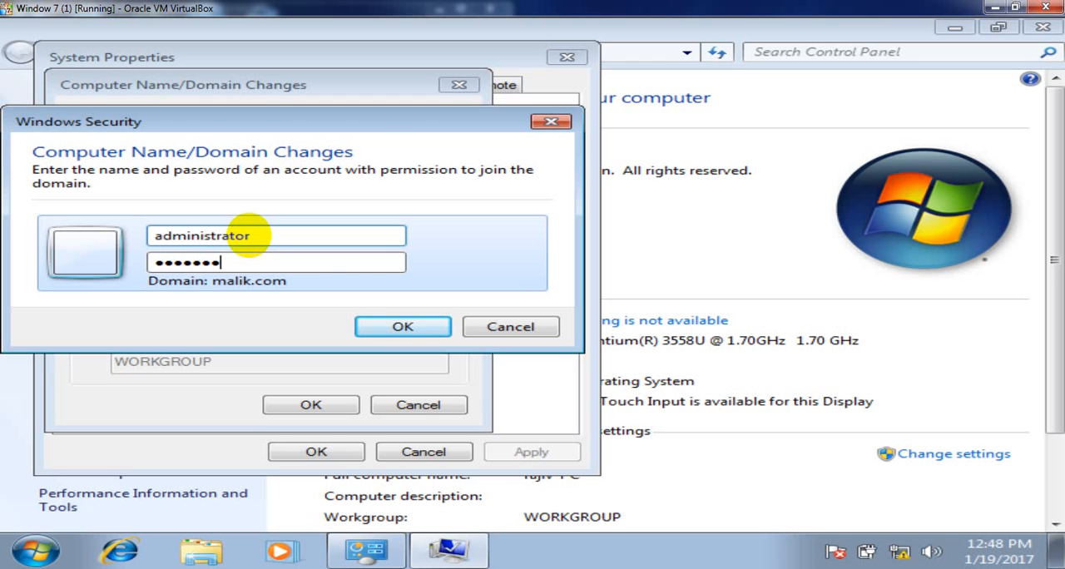
left_click(388, 325)
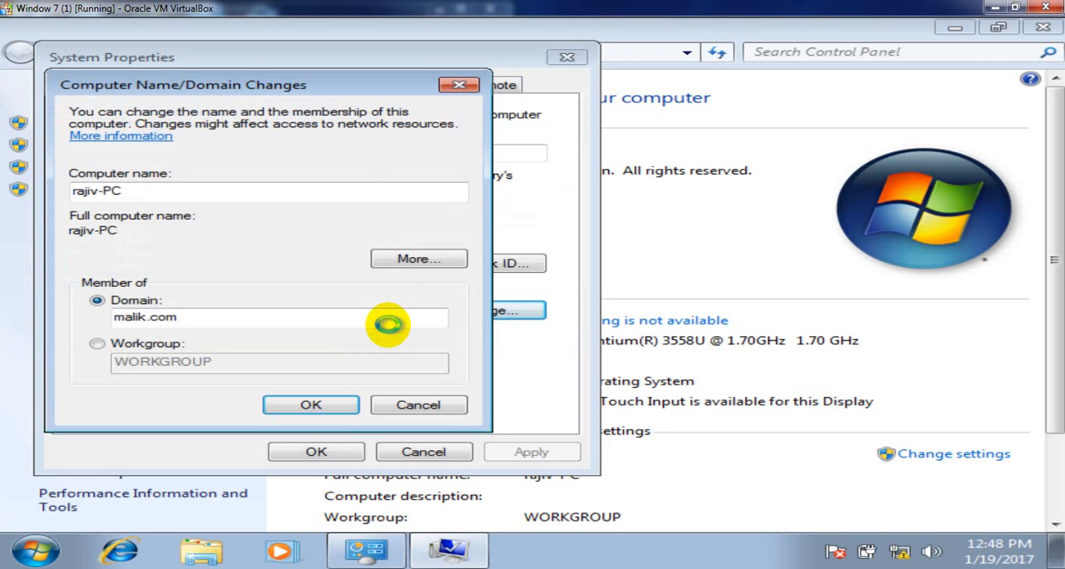
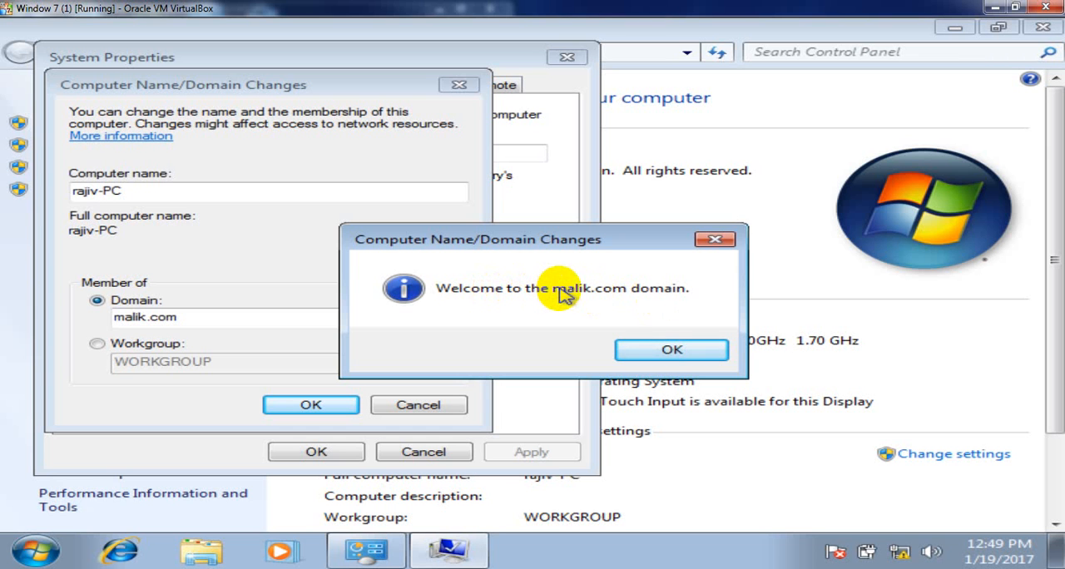
- Acknowledge the domain welcome and restart notices, close the system properties, and restart the computer immediately
left_click(672, 351)
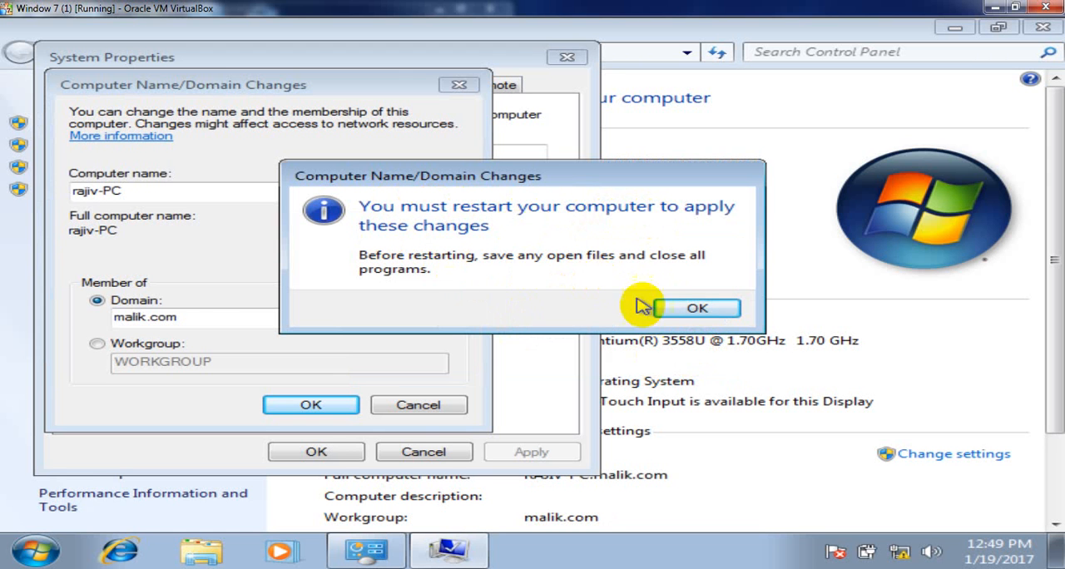
left_click(682, 309)
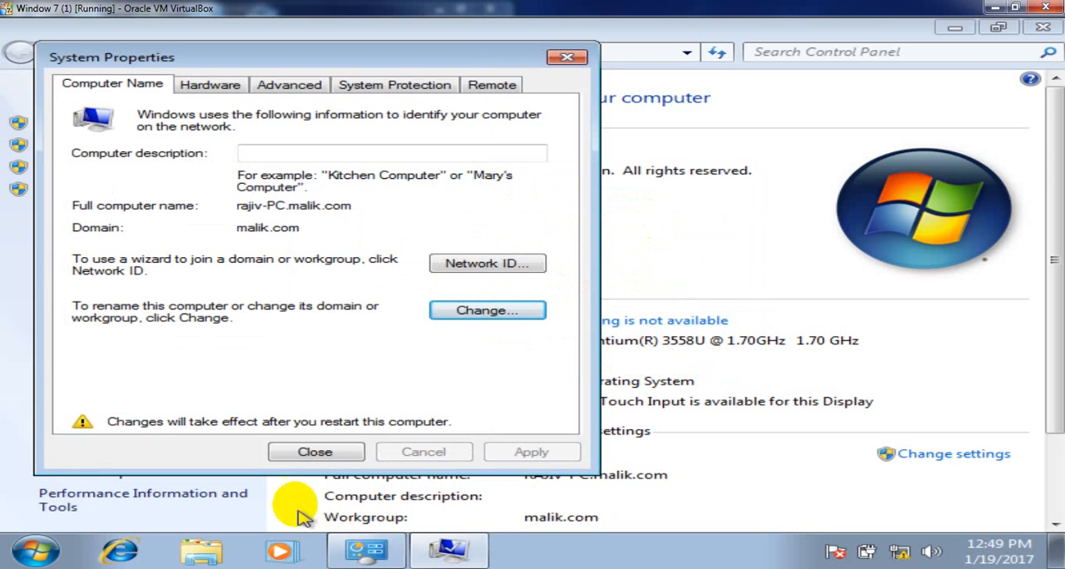
left_click(315, 452)
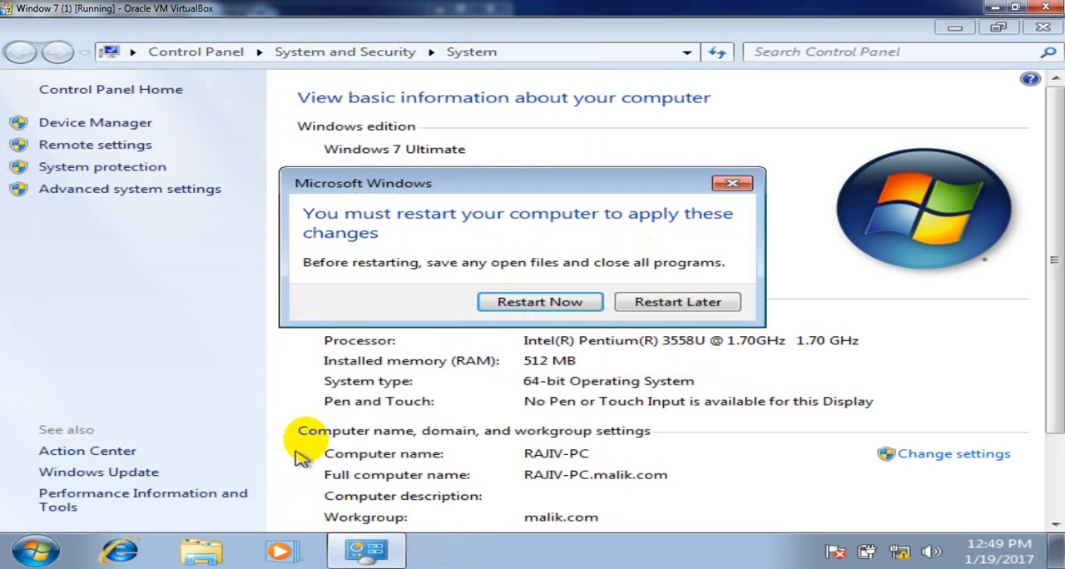
left_click(556, 303)
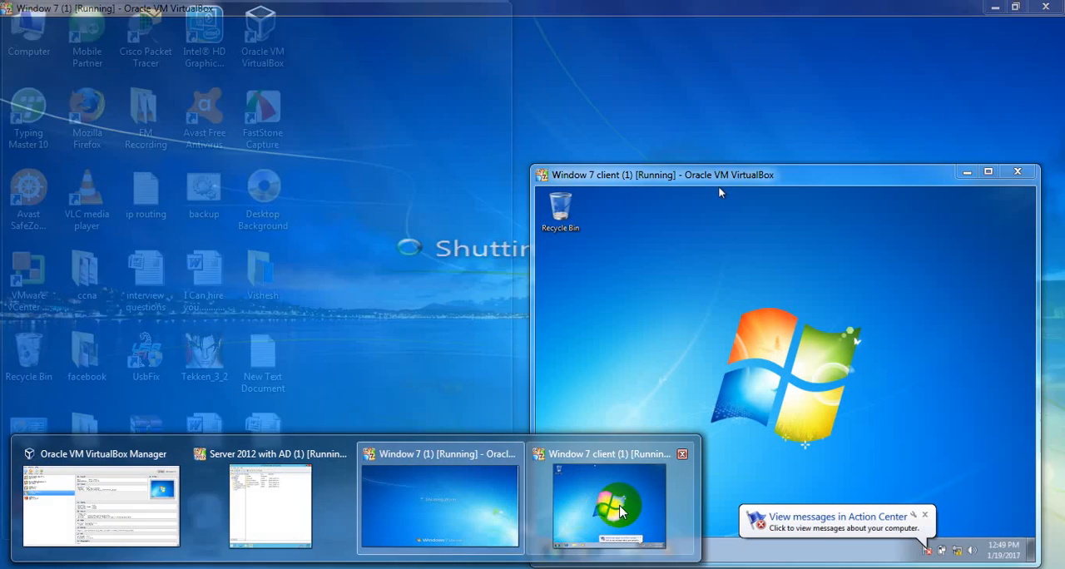
- Switch to the Window 7 client (1) virtual machine, maximize its window, and open its network adapter settings
left_click(620, 512)
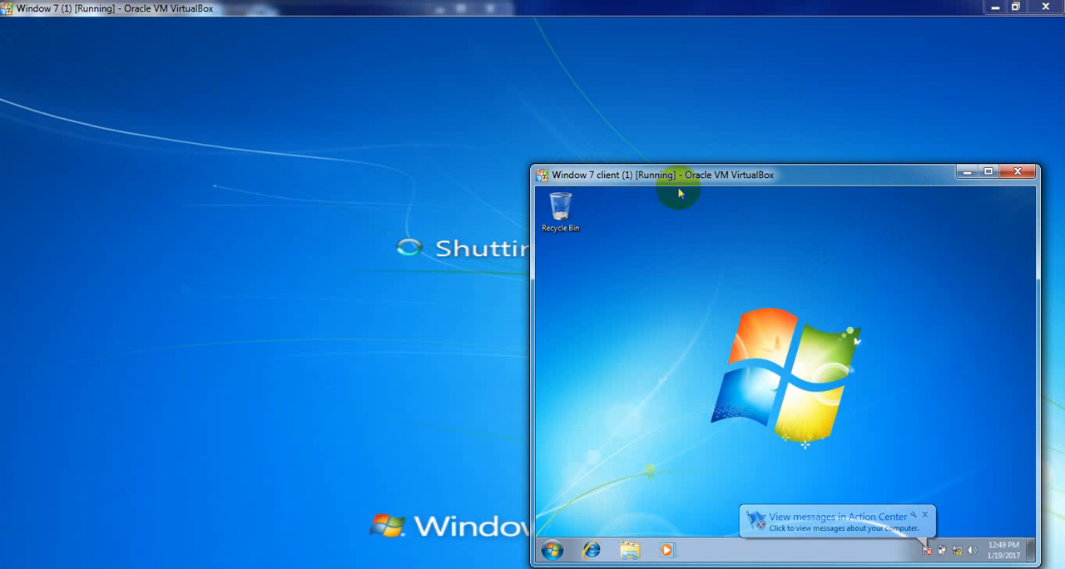
left_click(989, 173)
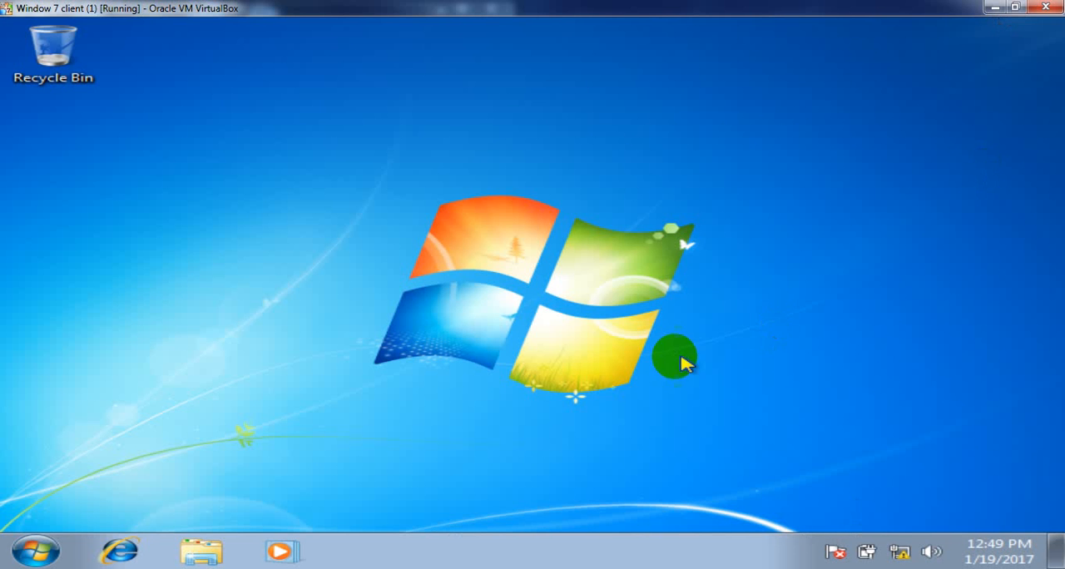
right_click(902, 551)
left_click(893, 536)
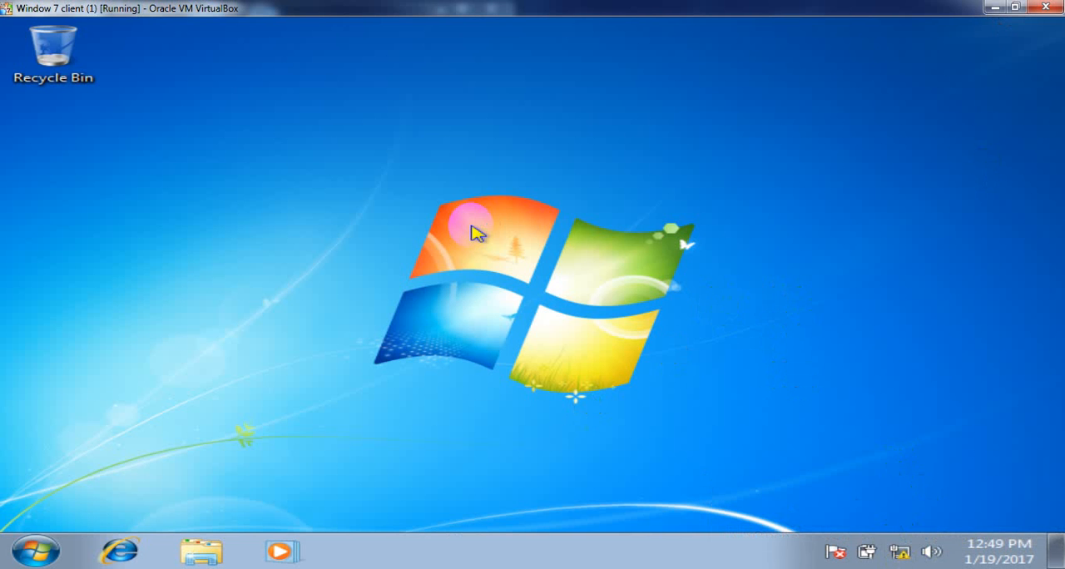
key("super+e")
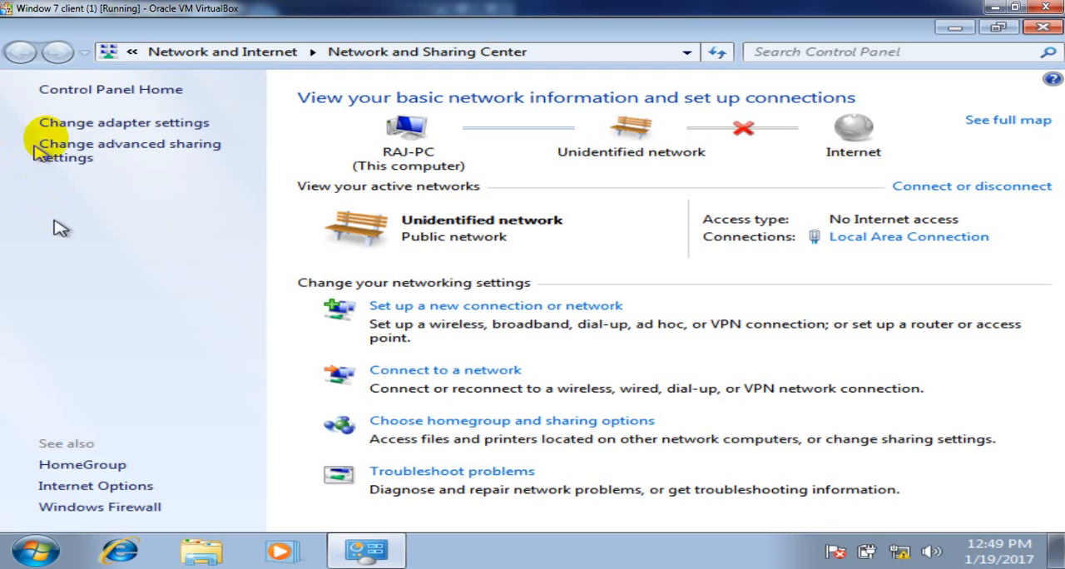
left_click(72, 123)
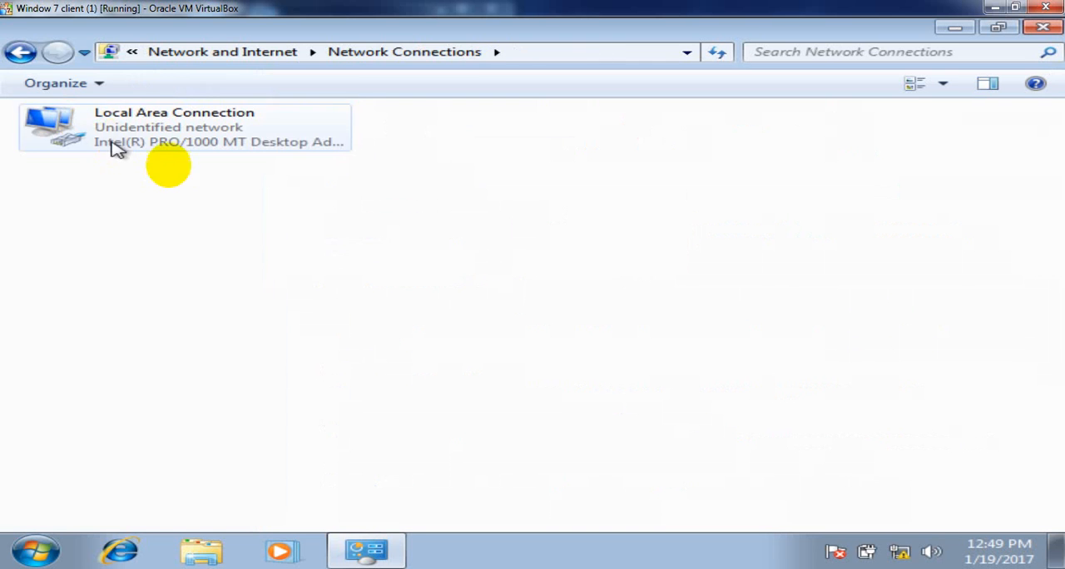
- Assign the static IPv4 address 192.168.1.102 to the Local Area Connection
left_click(146, 123)
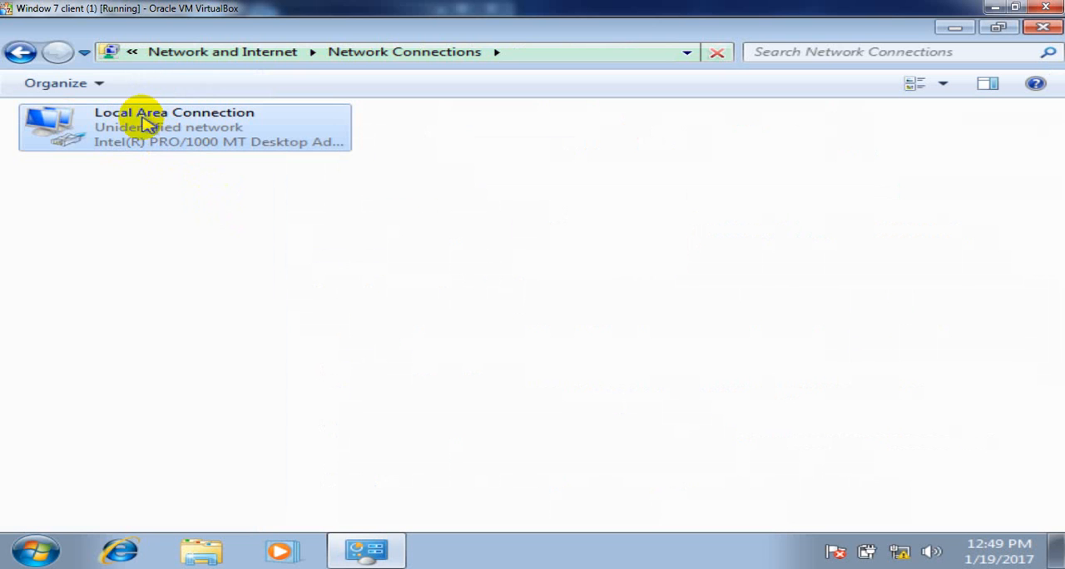
right_click(143, 117)
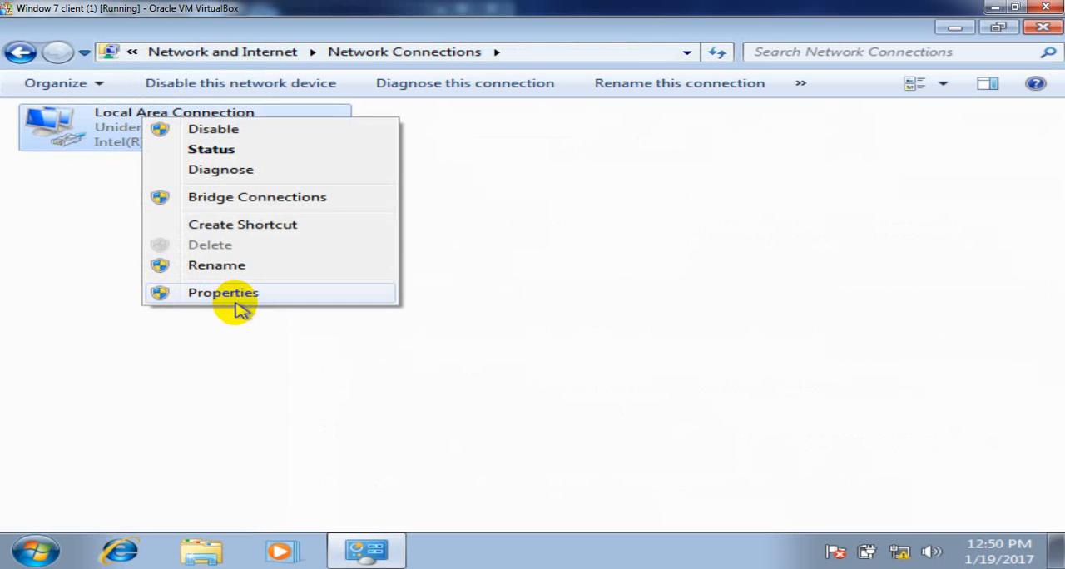
left_click(239, 302)
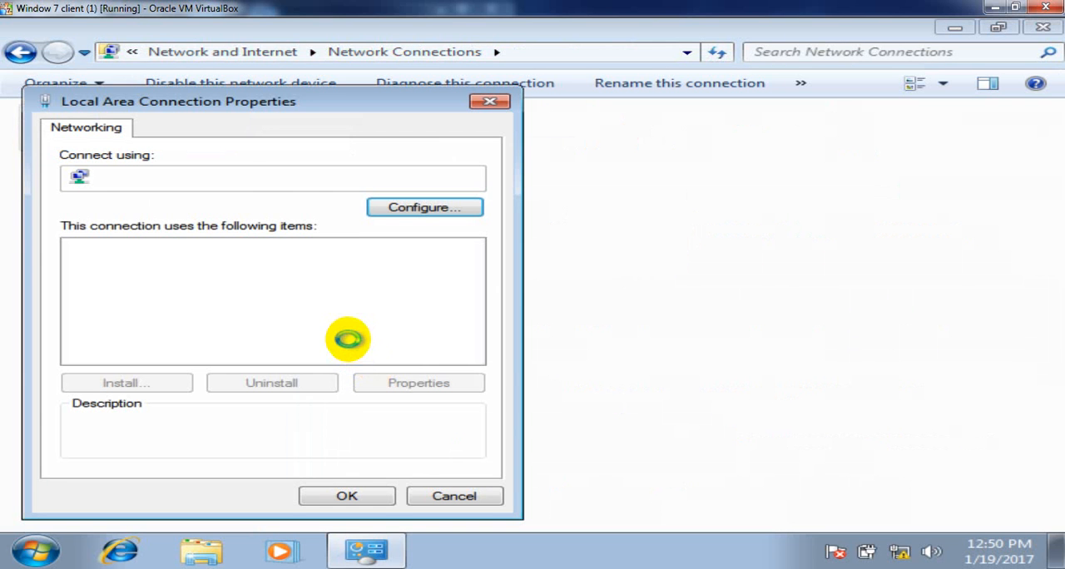
left_click(342, 324)
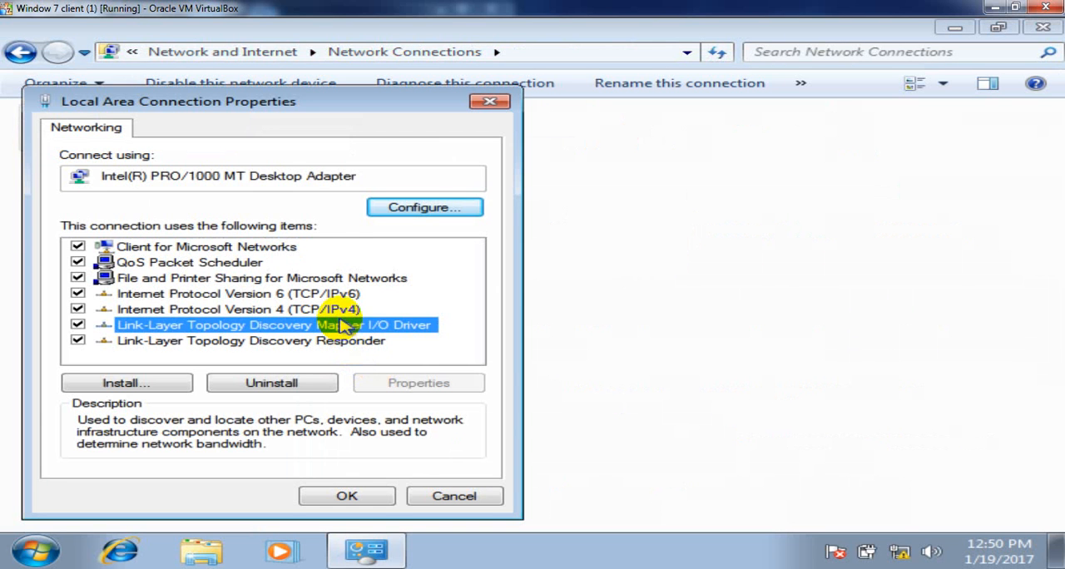
left_click(337, 309)
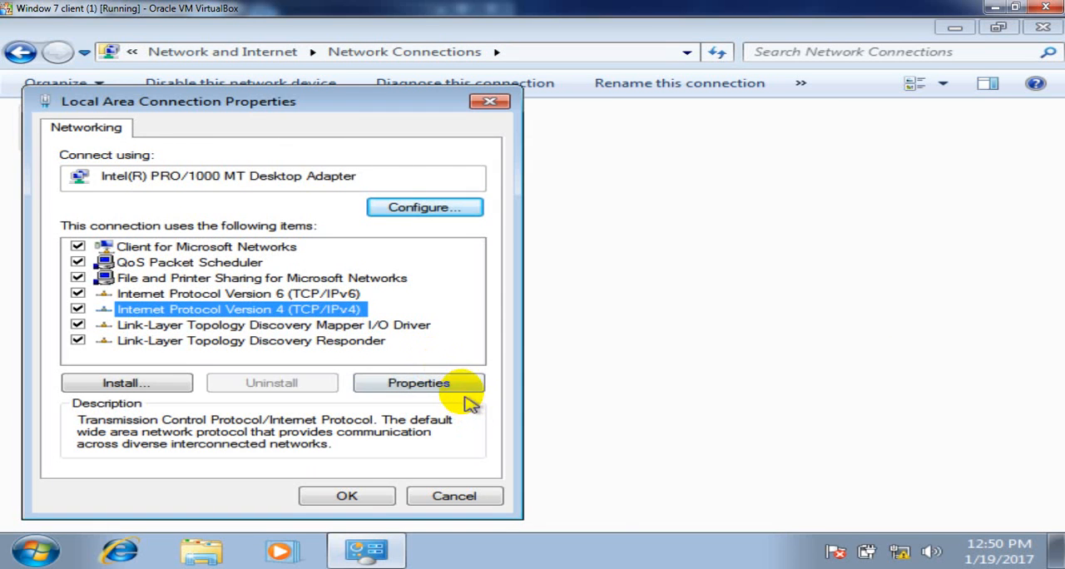
left_click(460, 391)
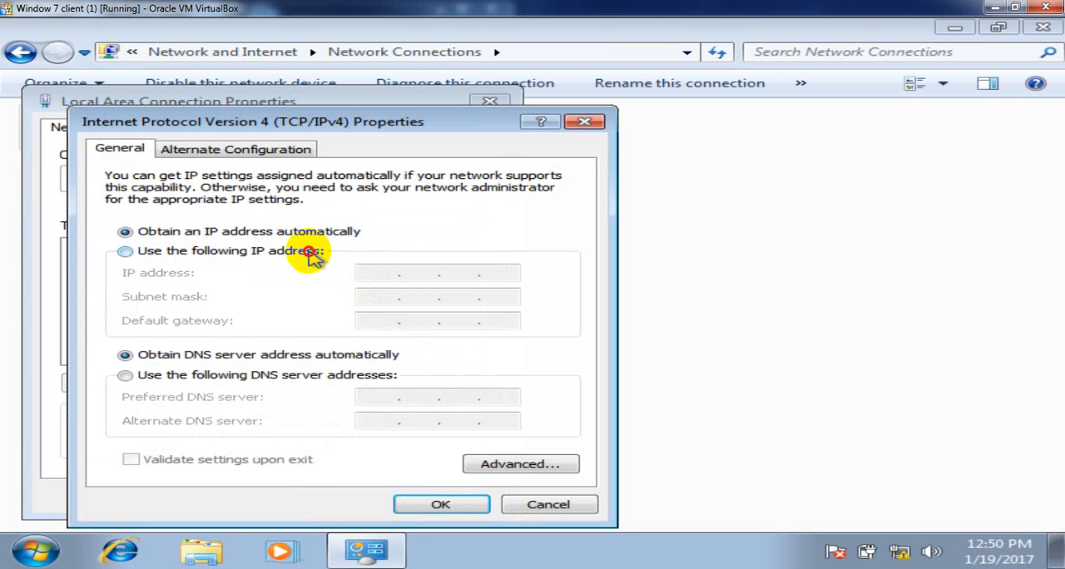
left_click(308, 251)
left_click(380, 278)
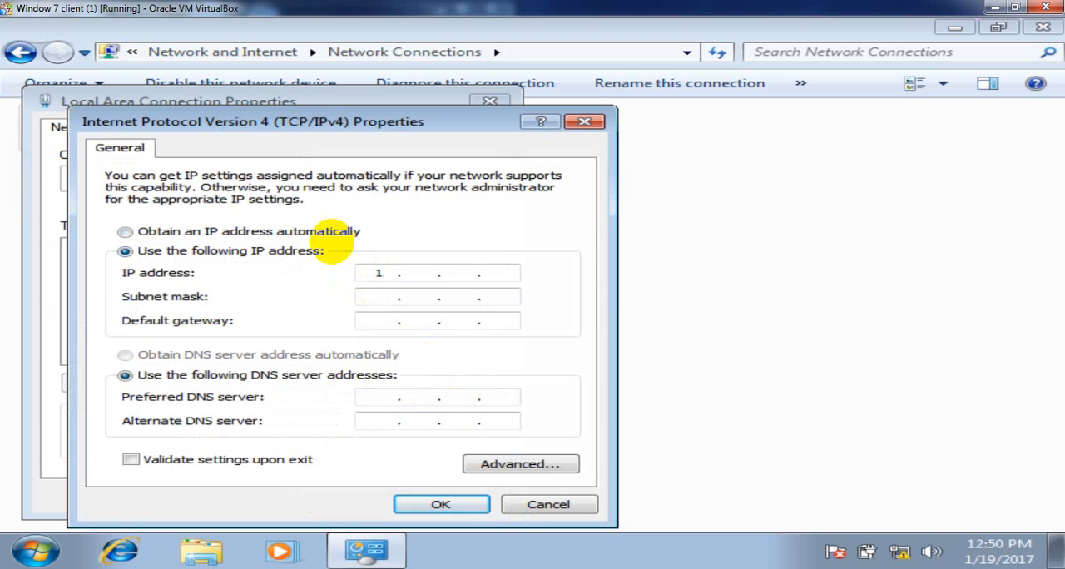
type("92168")
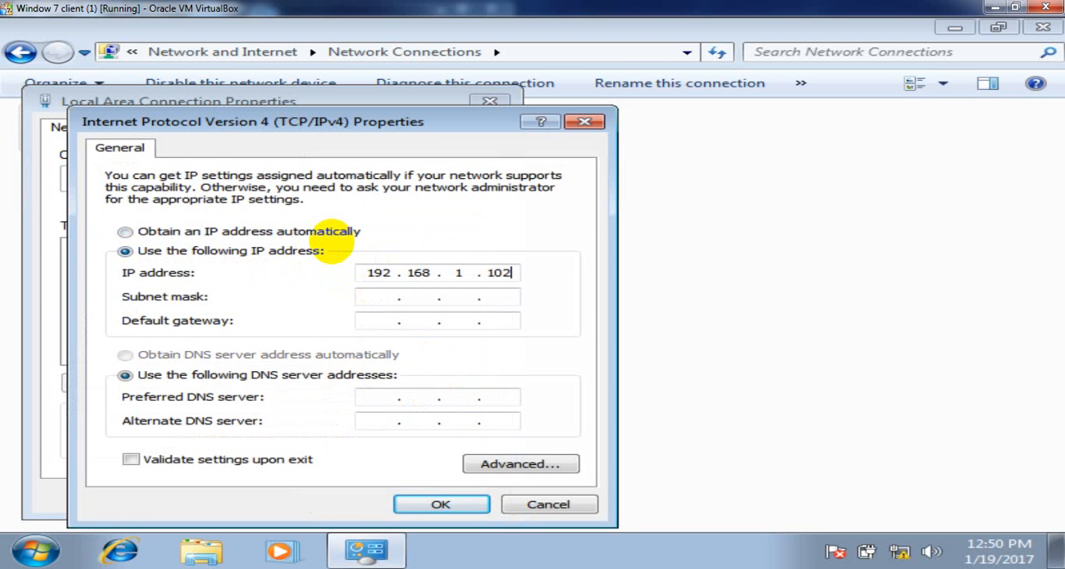
- Use subnet mask 255.255.255.0 and preferred DNS server 192.168.1.100, save the connection settings, and refresh the network connections
key("Tab")
key("Tab")
key("Tab")
key("Tab")
type("1")
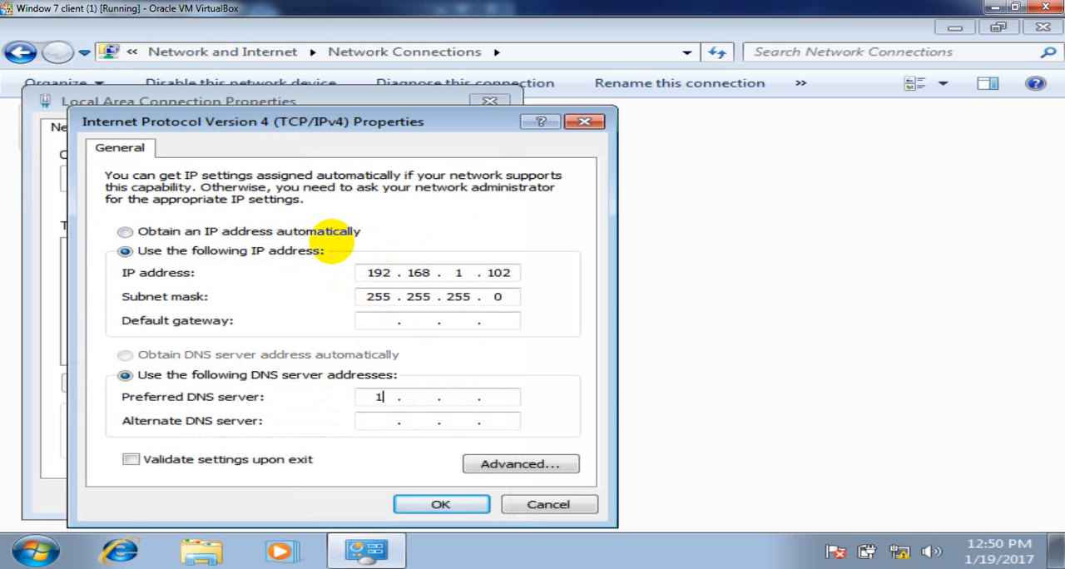
type("92 . 168 .")
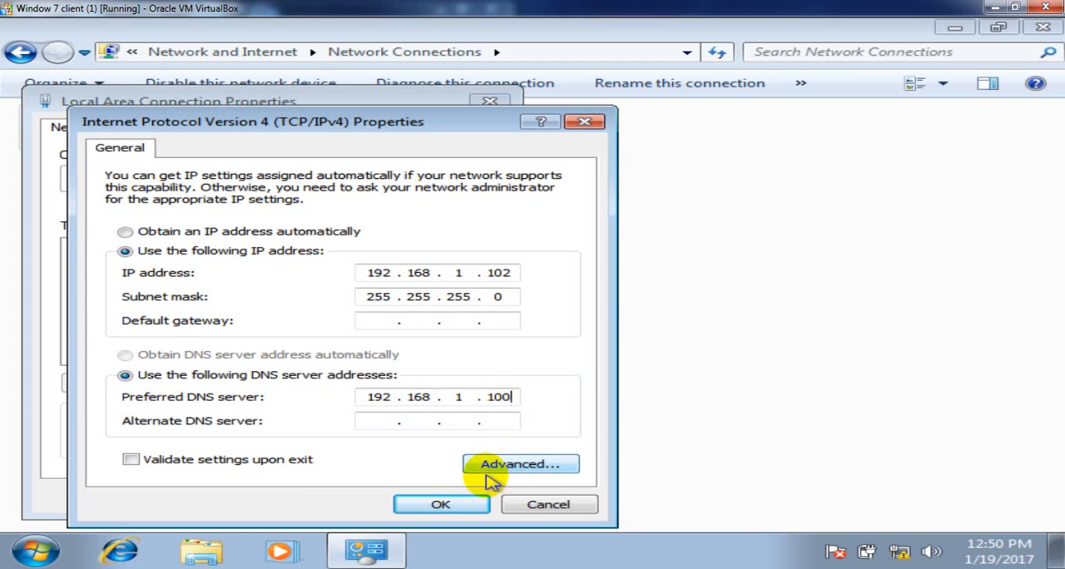
left_click(453, 504)
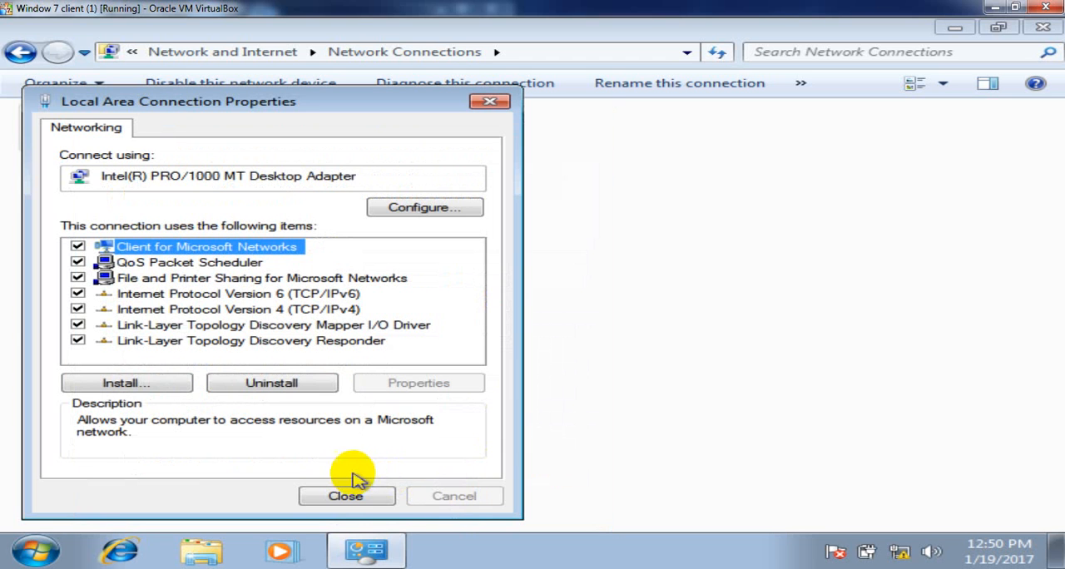
left_click(345, 496)
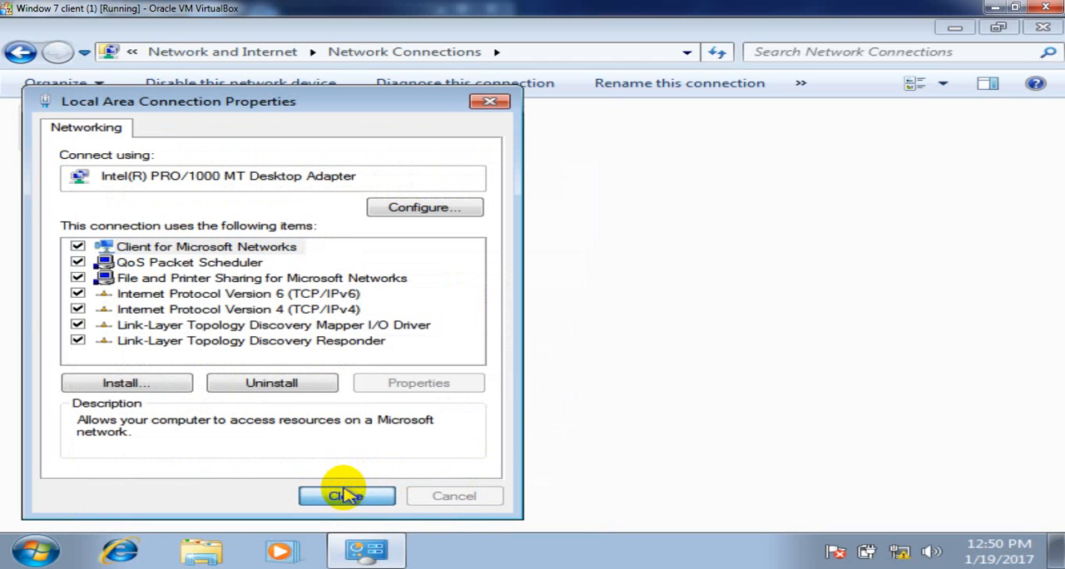
right_click(343, 264)
left_click(434, 333)
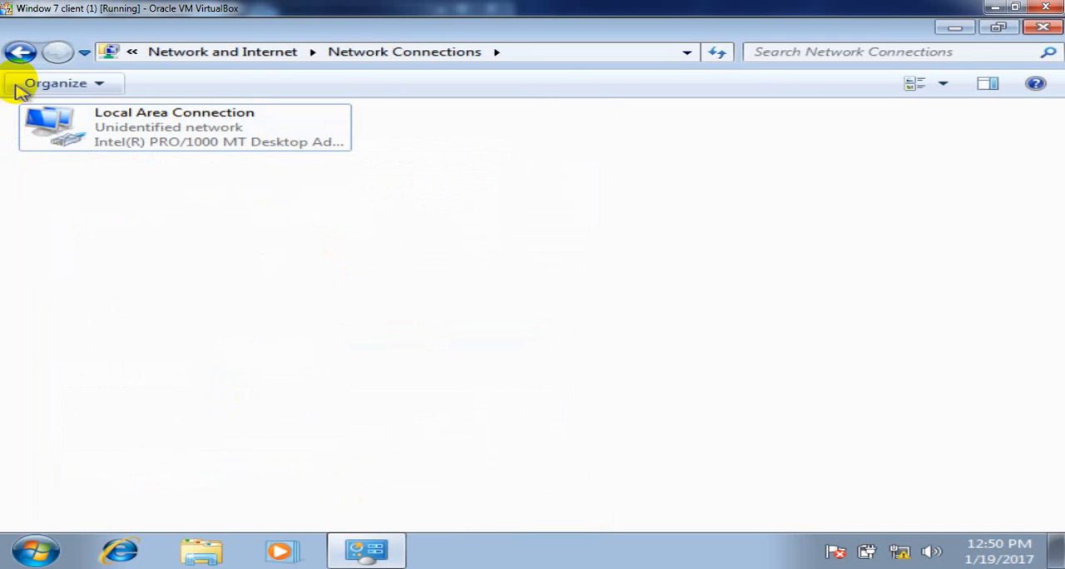
- Turn off Windows Firewall for both private and public networks, close the Control Panel window, and dismiss the firewall notification
left_click(20, 58)
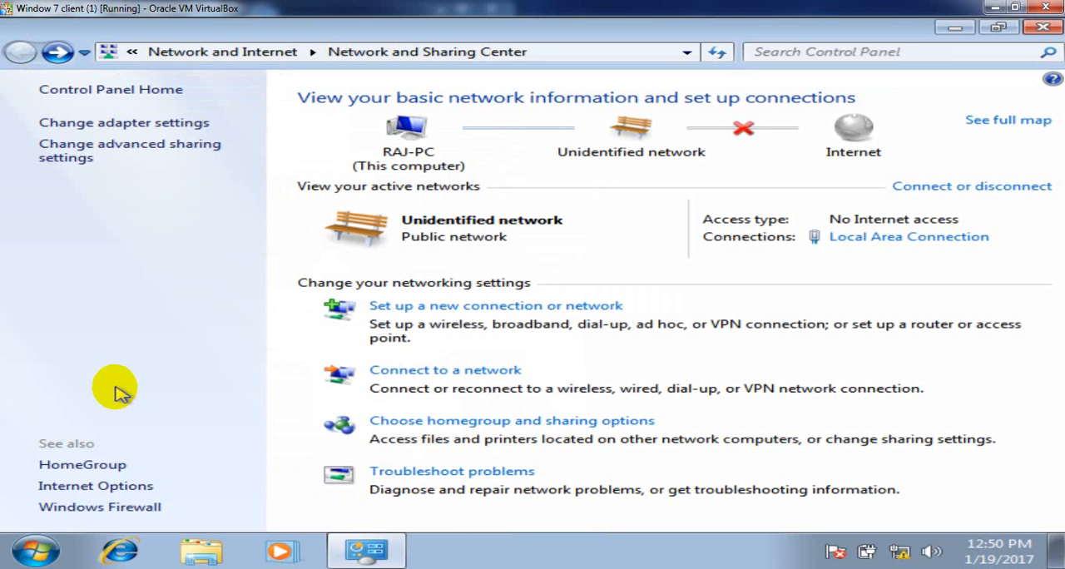
left_click(134, 509)
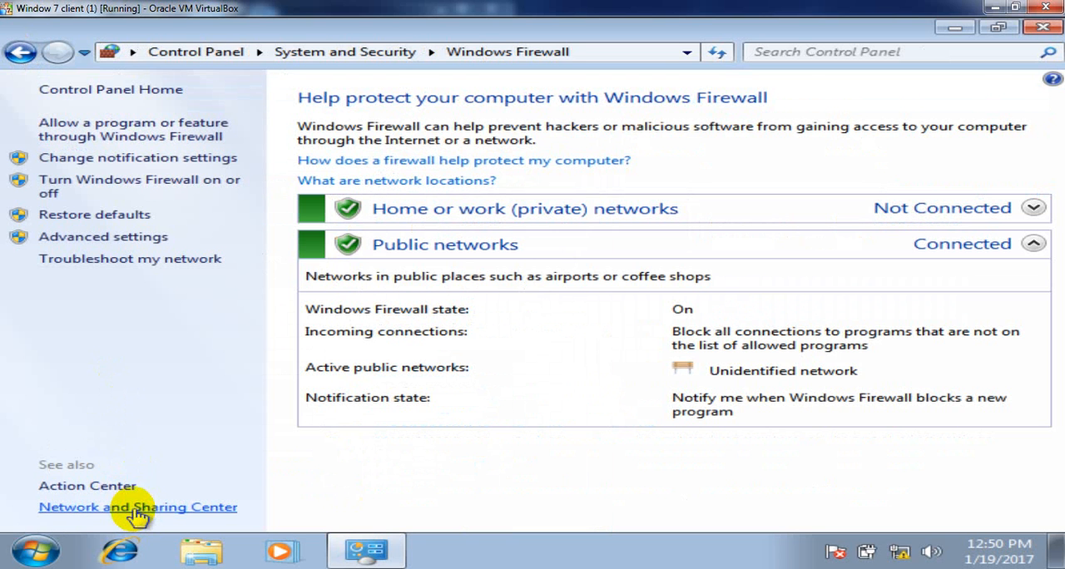
left_click(216, 192)
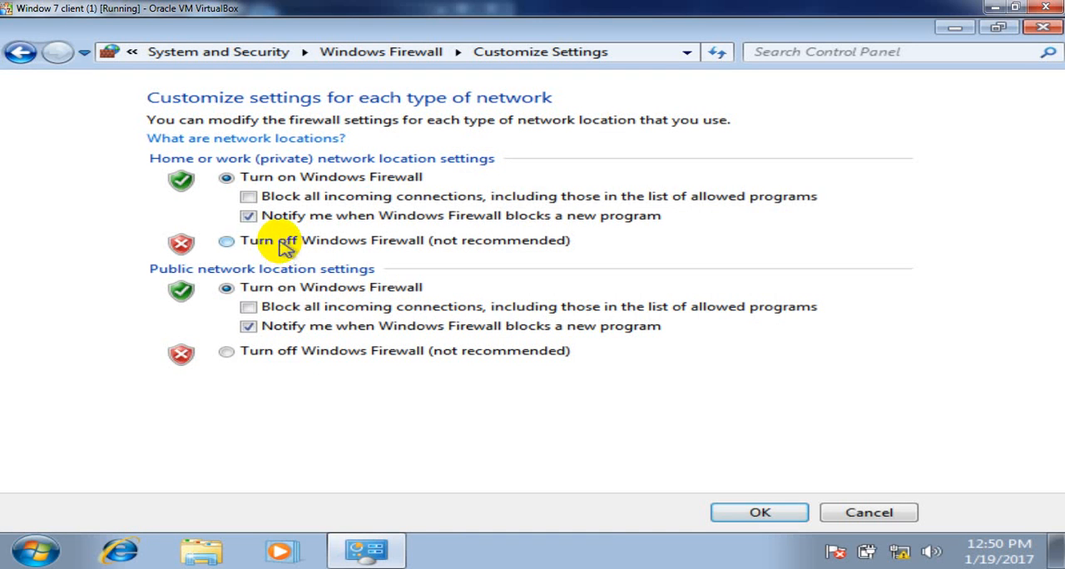
left_click(282, 243)
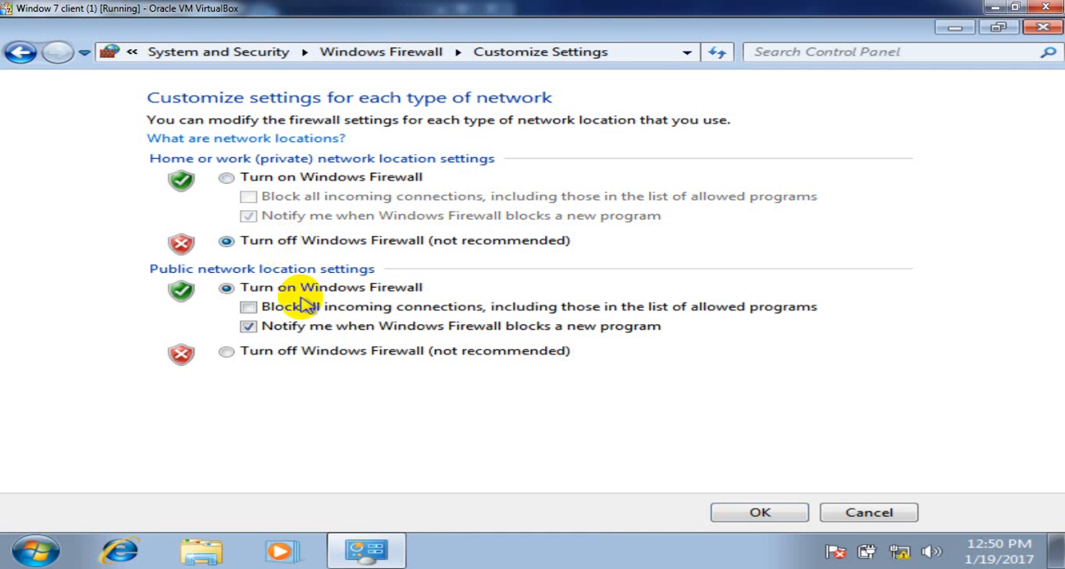
left_click(303, 353)
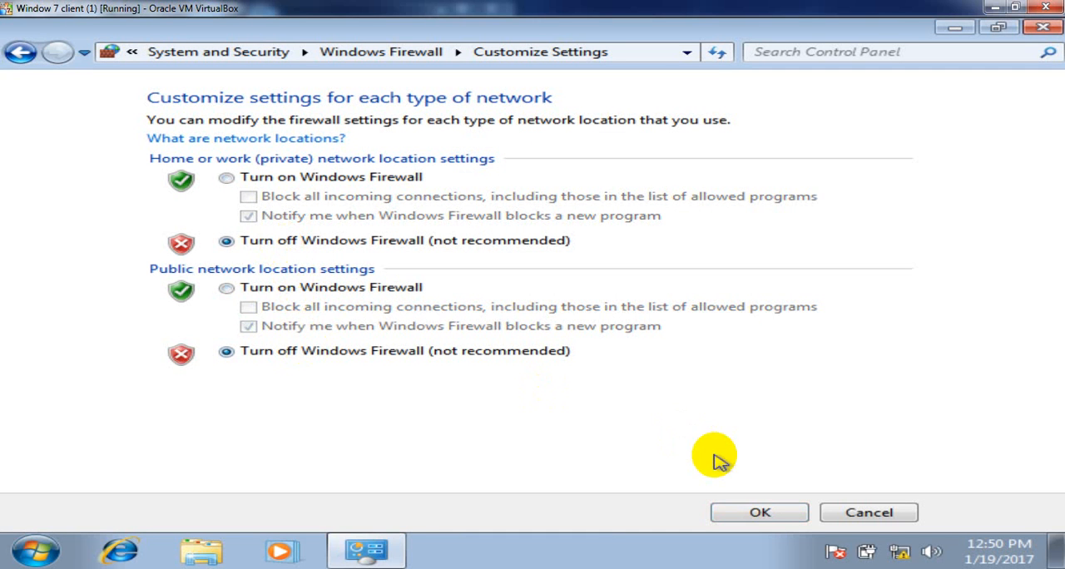
left_click(762, 514)
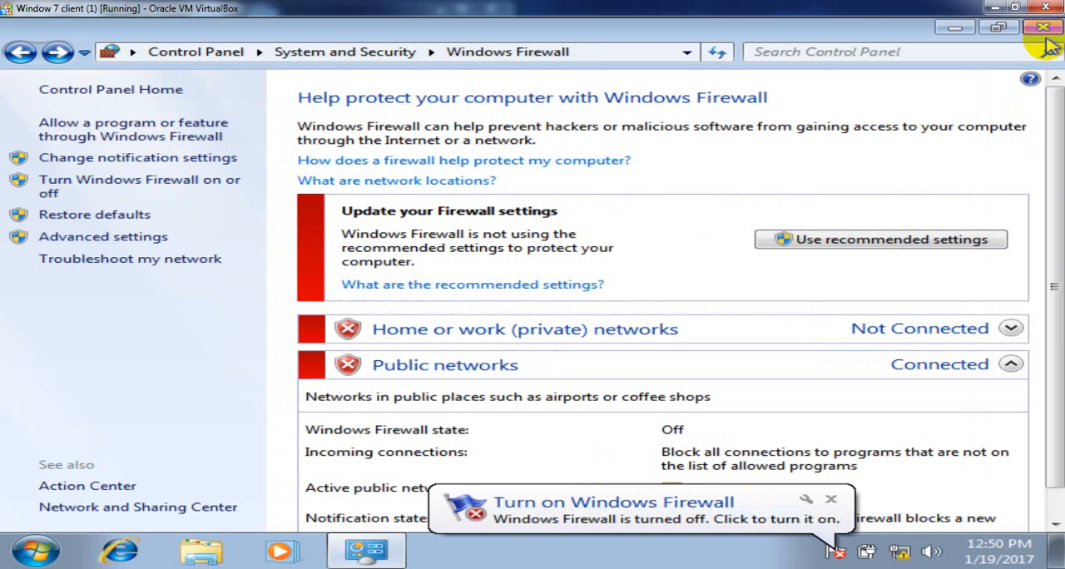
left_click(1043, 26)
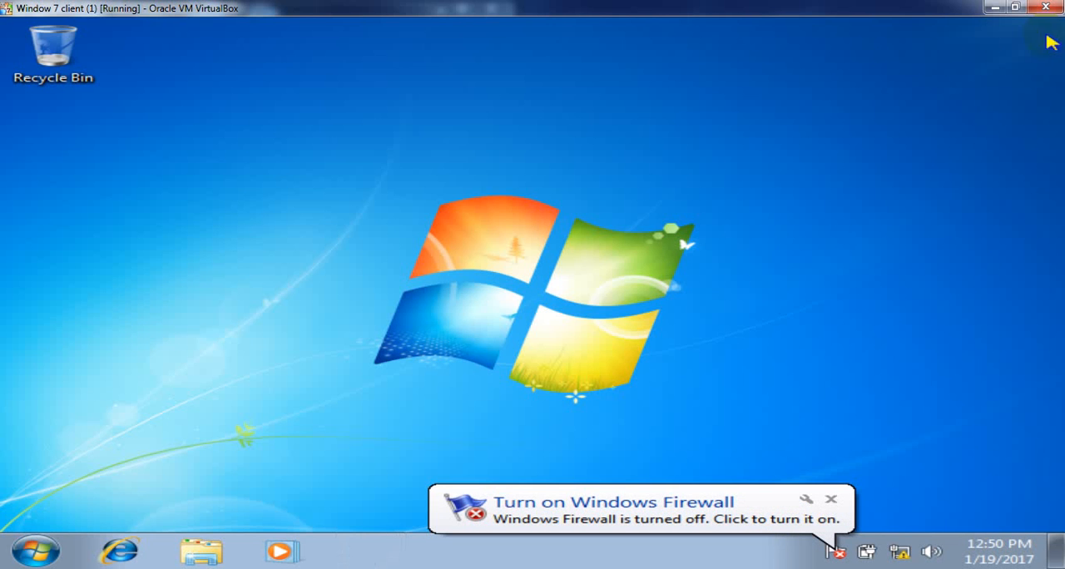
left_click(833, 493)
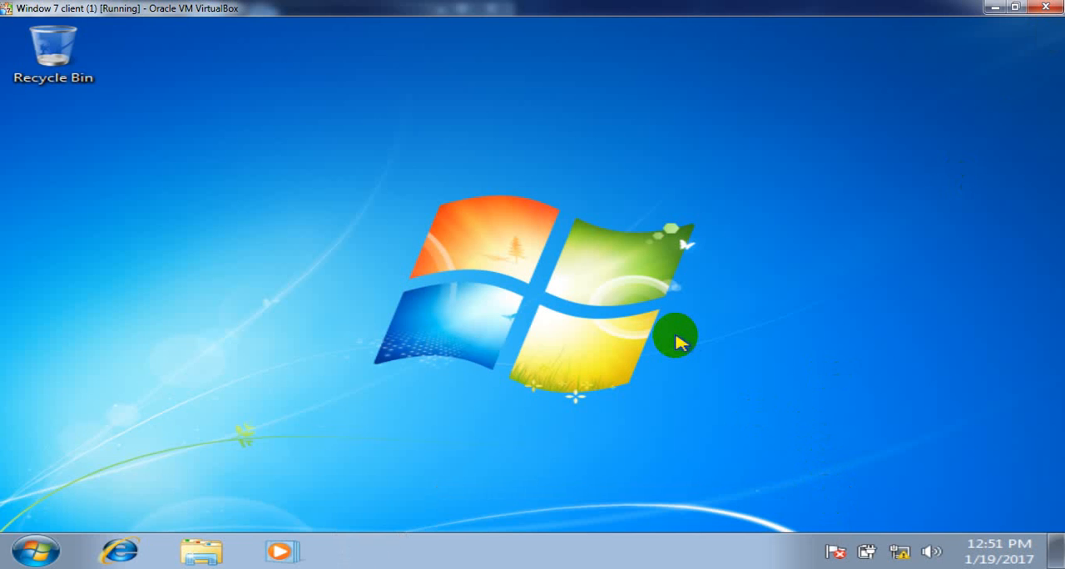
- Test this client's connectivity to the server by running ping 192.168.1.100
key("super+r")
type("ping")
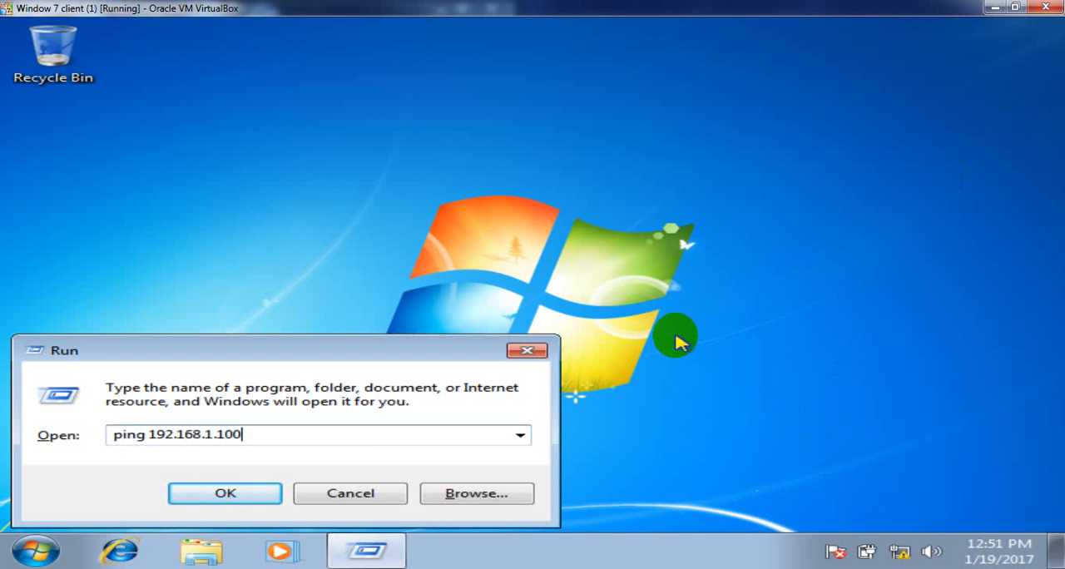
key("Return")
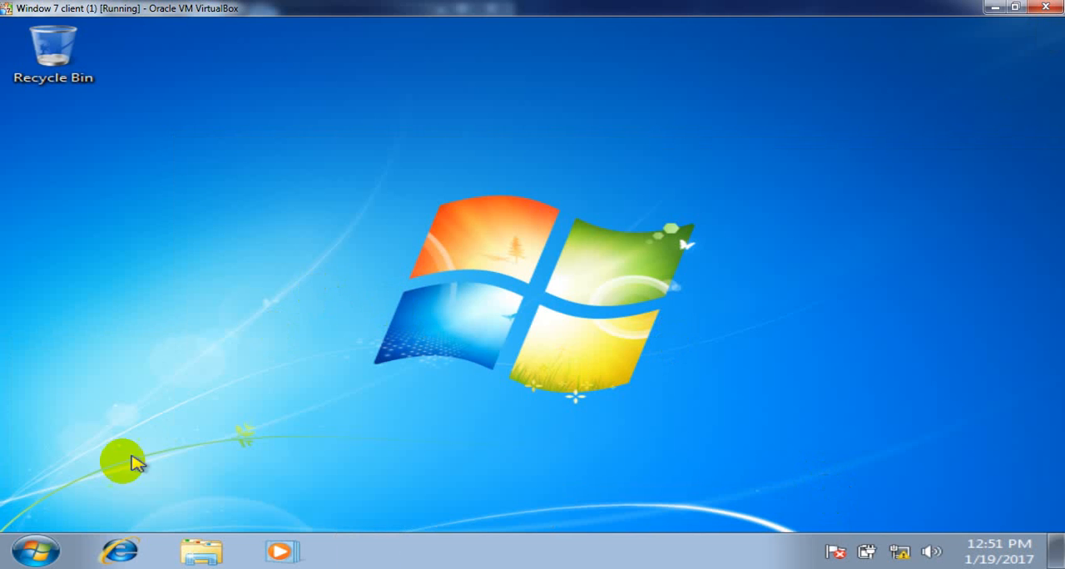
- Open this computer's name and domain settings and change its membership from the workgroup to the domain malik.com
left_click(30, 556)
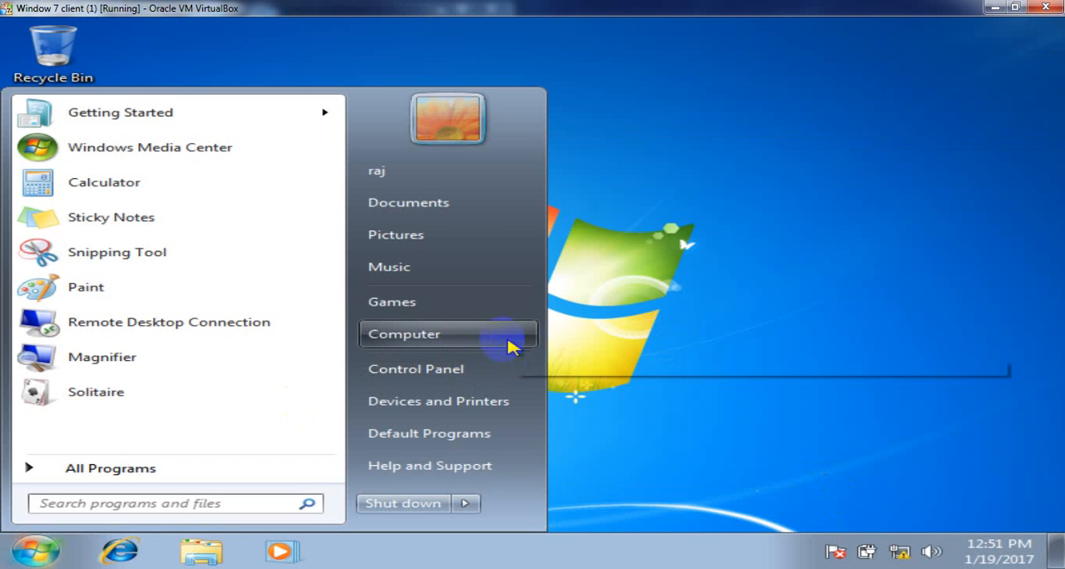
right_click(483, 342)
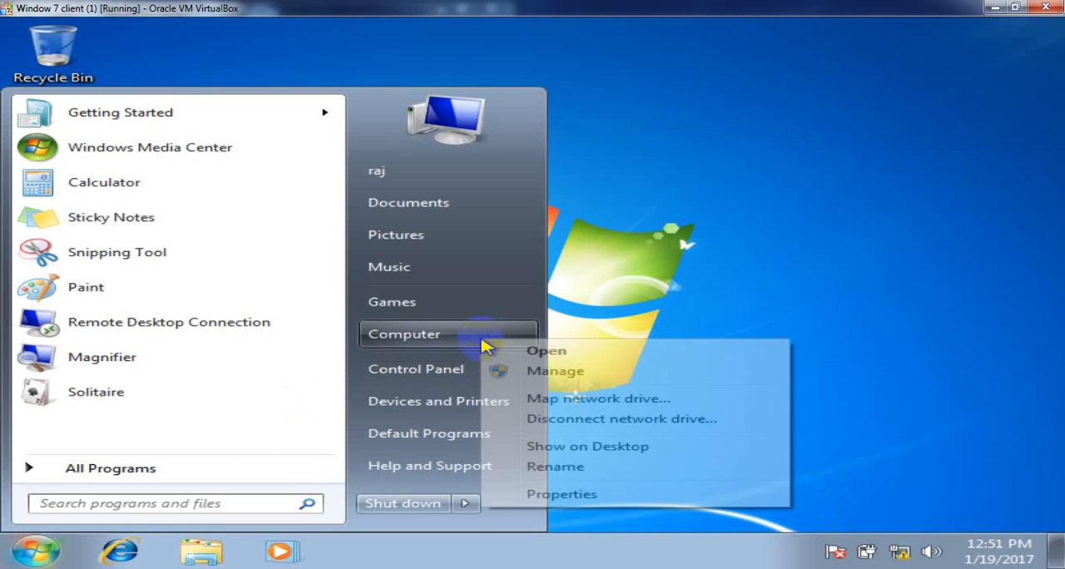
left_click(563, 495)
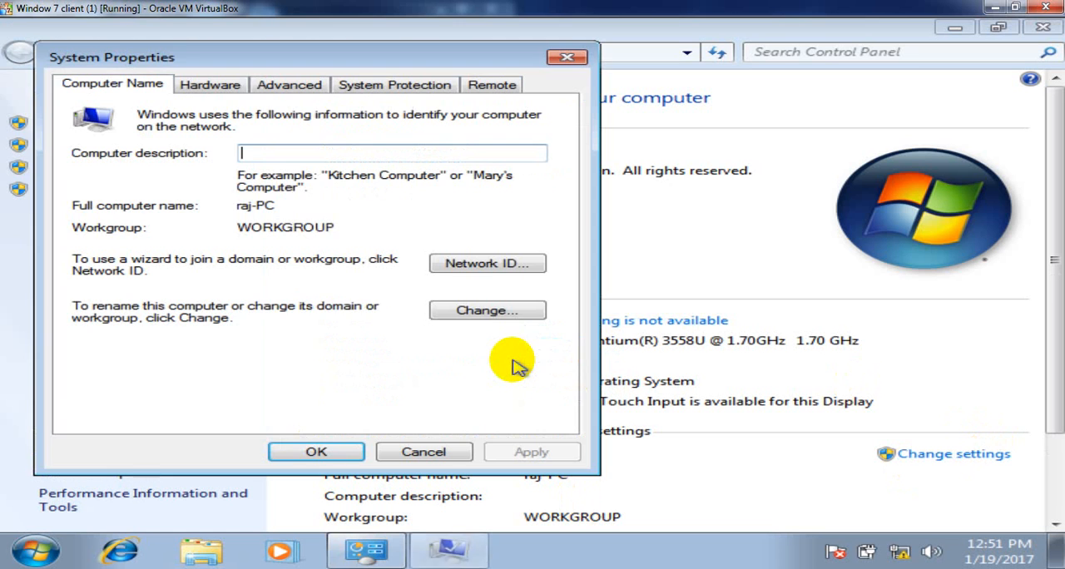
left_click(471, 310)
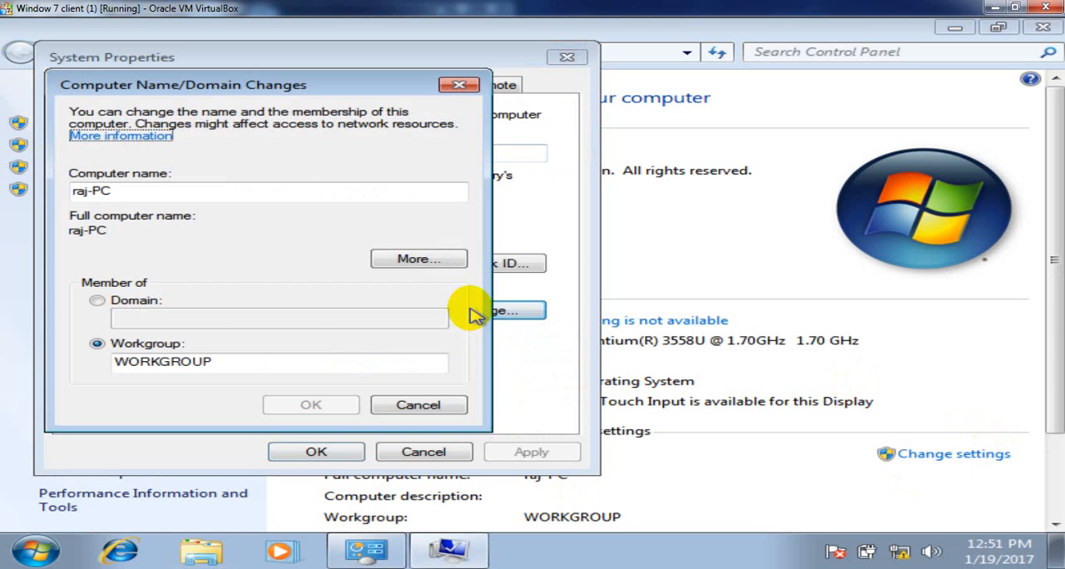
left_click(136, 307)
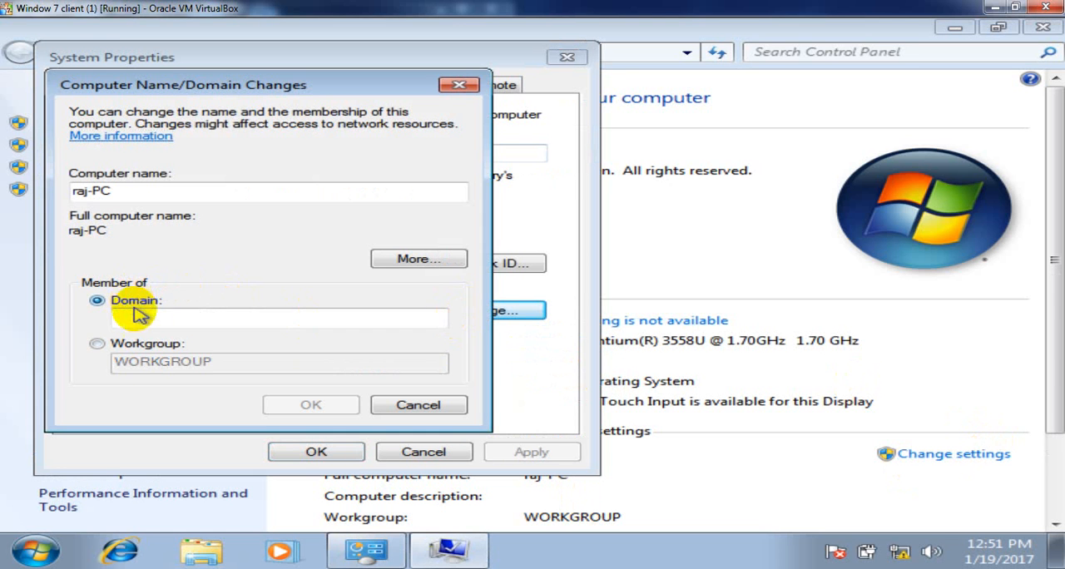
left_click(153, 318)
type("malik.com")
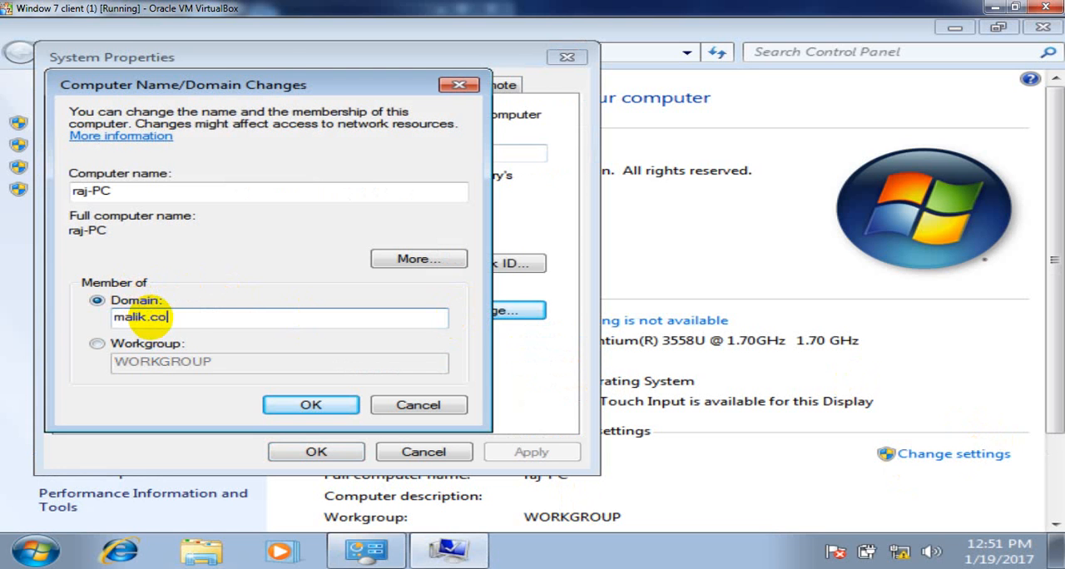
left_click(277, 405)
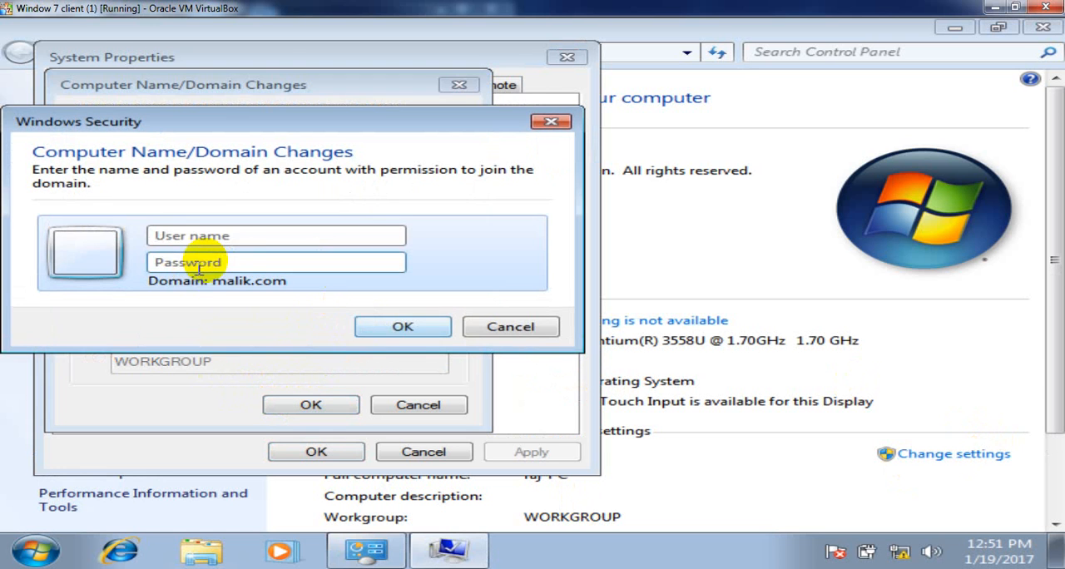
- Authorize the domain join with the administrator account and its password
left_click(283, 231)
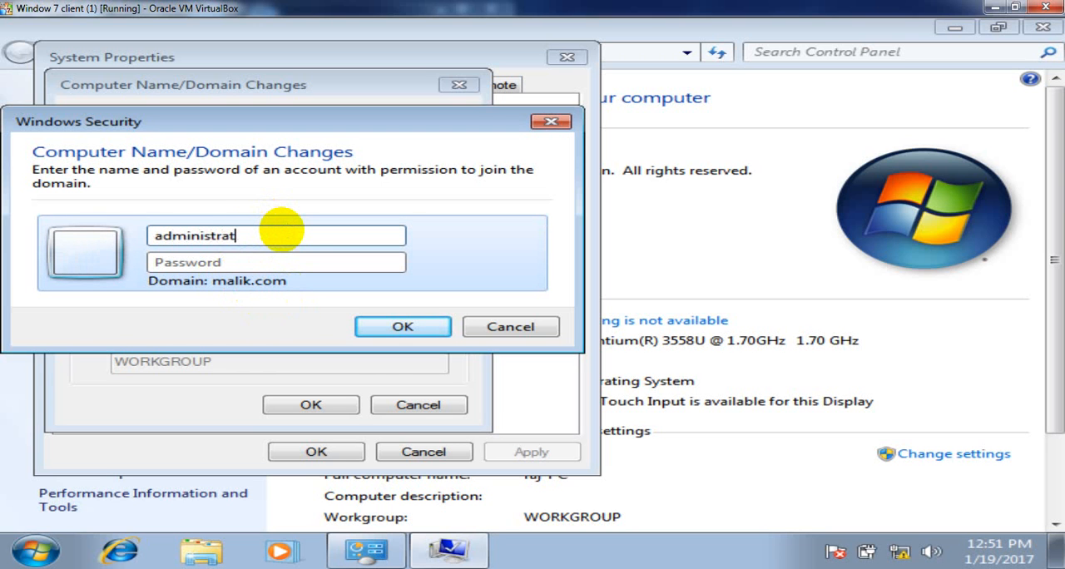
type("administrator")
key("Tab")
type("p")
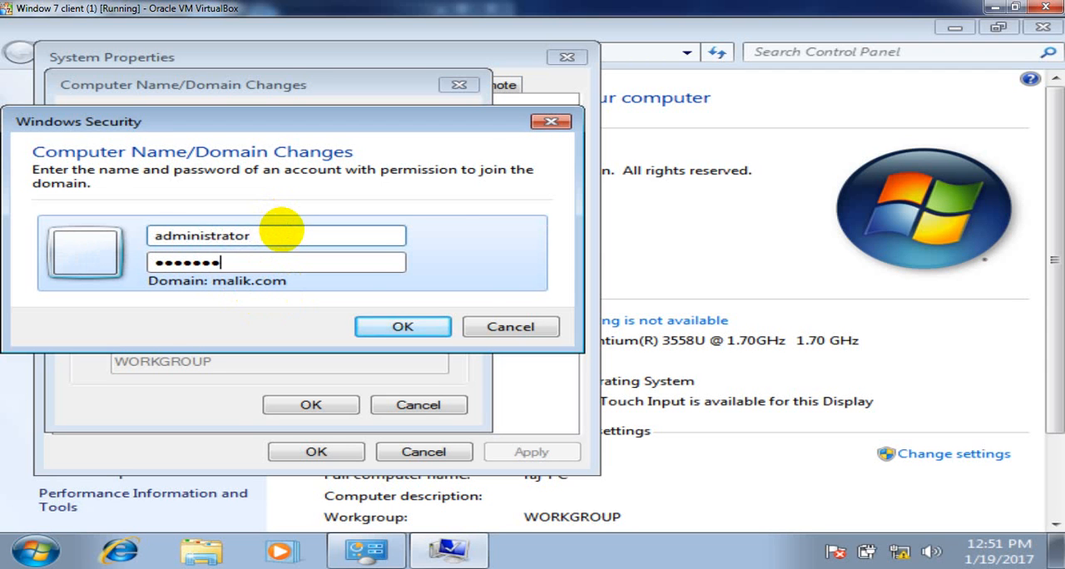
key("Return")
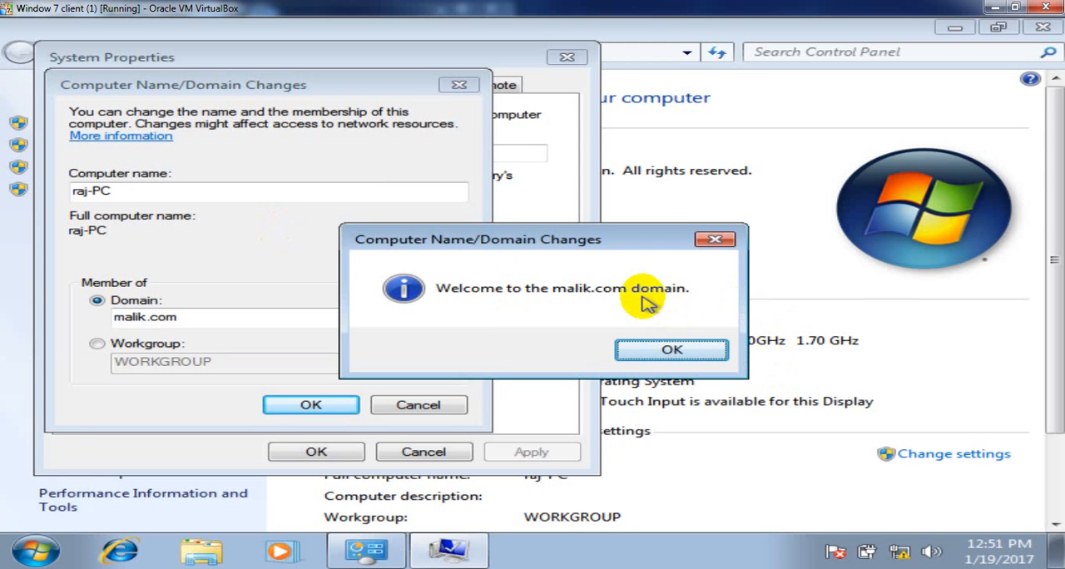
- Acknowledge the domain welcome and restart notices, close System Properties, and restart the client immediately
left_click(676, 349)
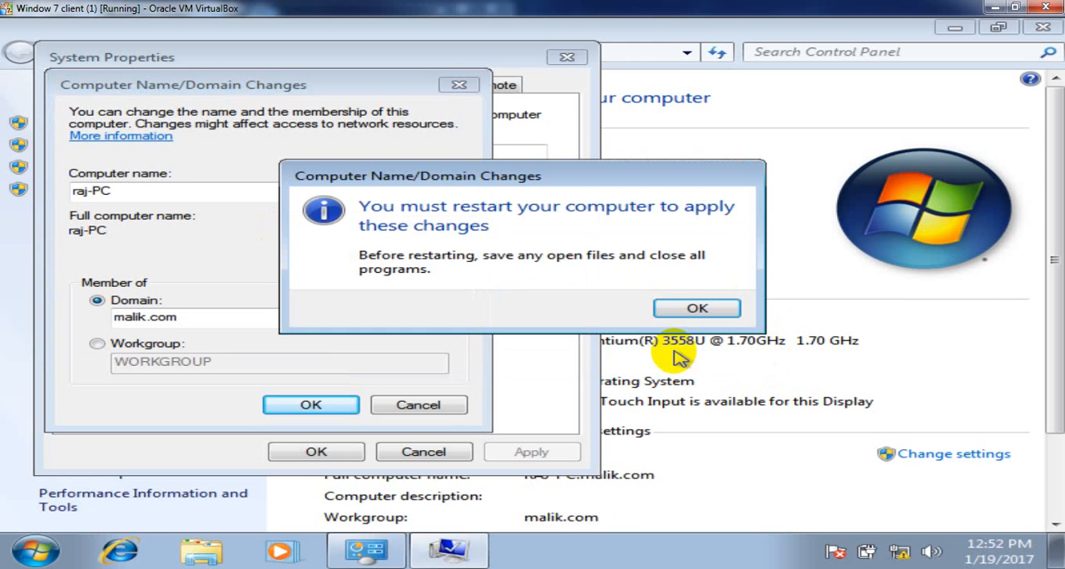
left_click(698, 308)
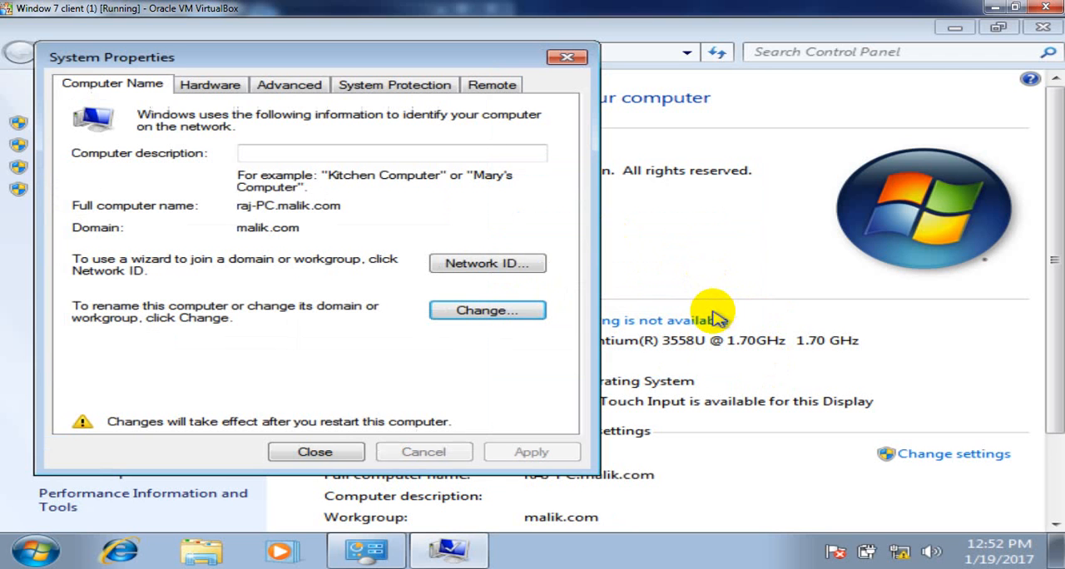
left_click(308, 453)
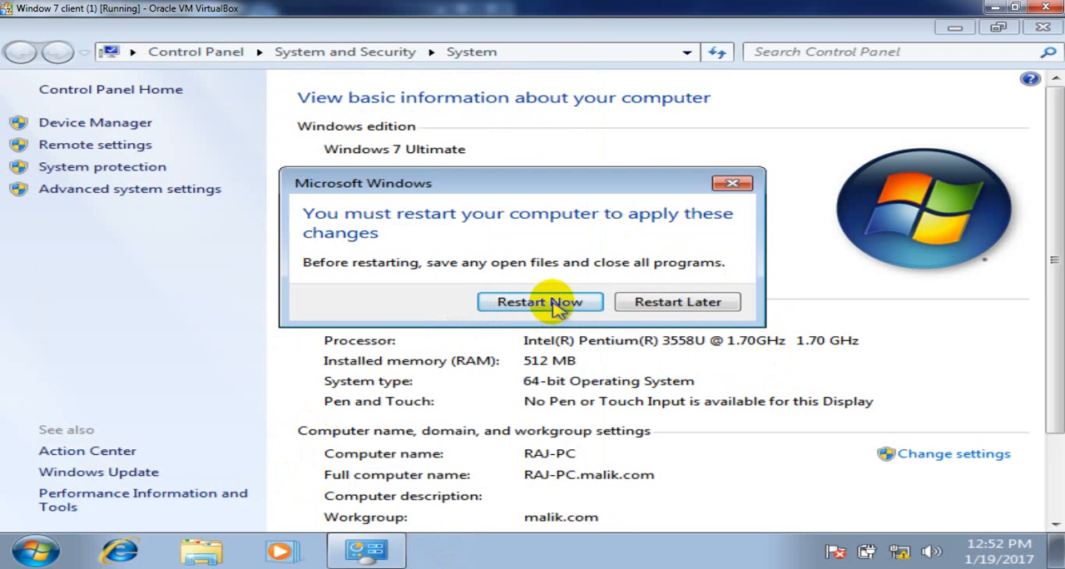
left_click(508, 304)
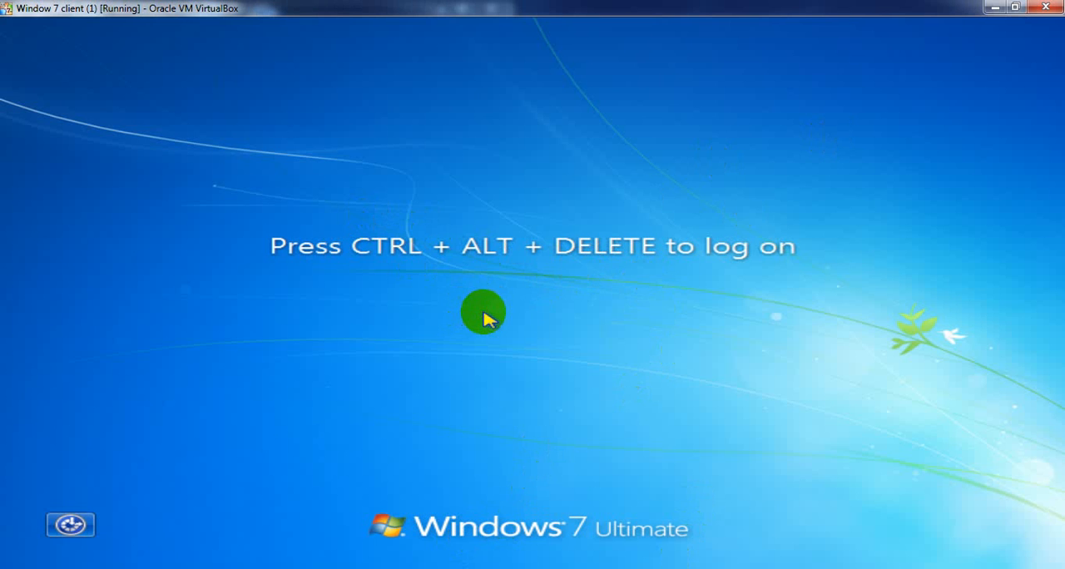
- Log on to the restarted client as Other User in the MALIK domain, entering the first domain user's name and account password
key("ctrl+alt+Delete")
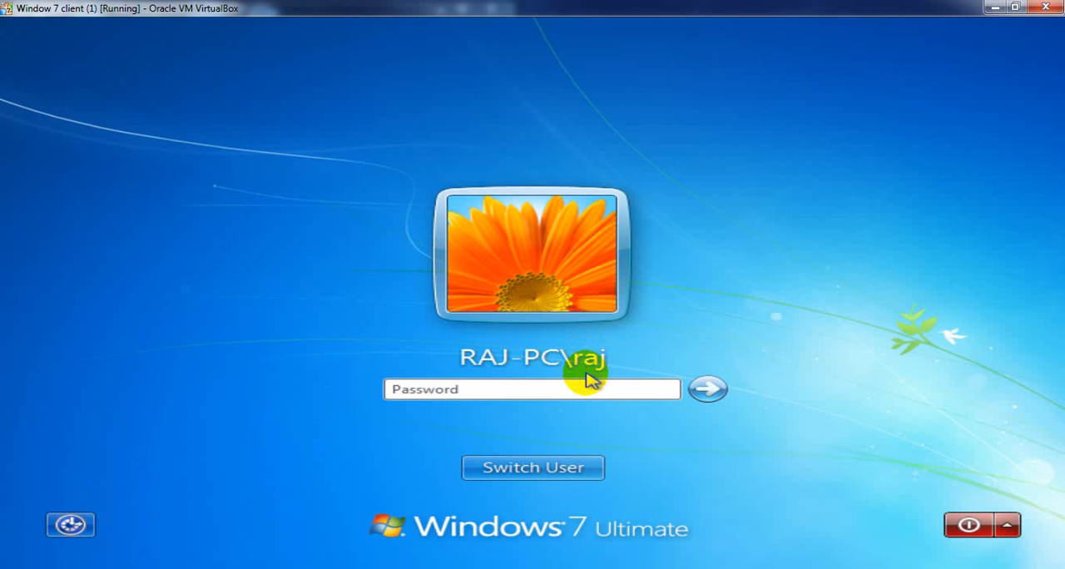
left_click(504, 471)
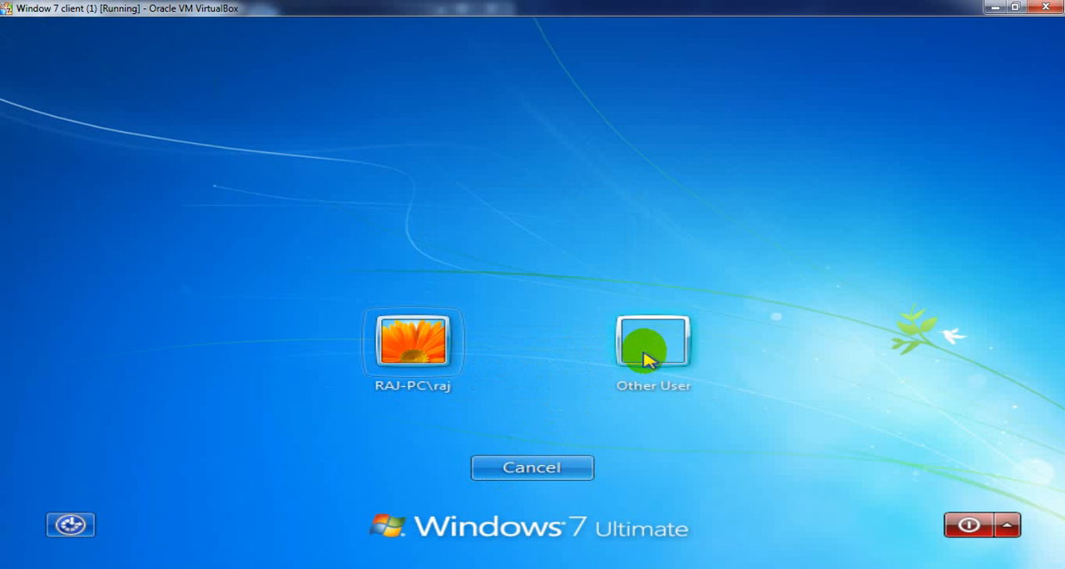
left_click(650, 351)
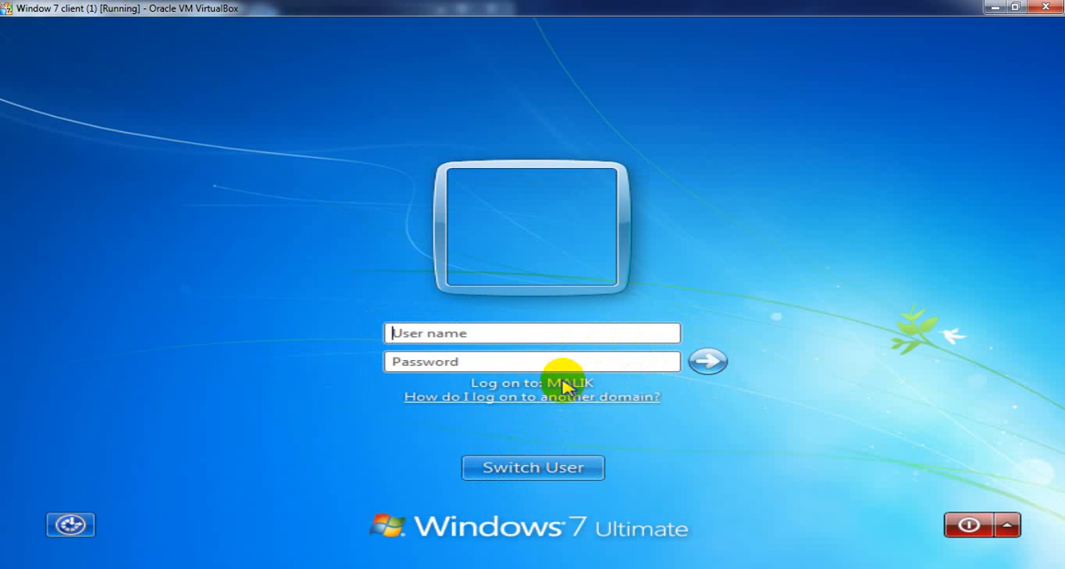
left_click(487, 330)
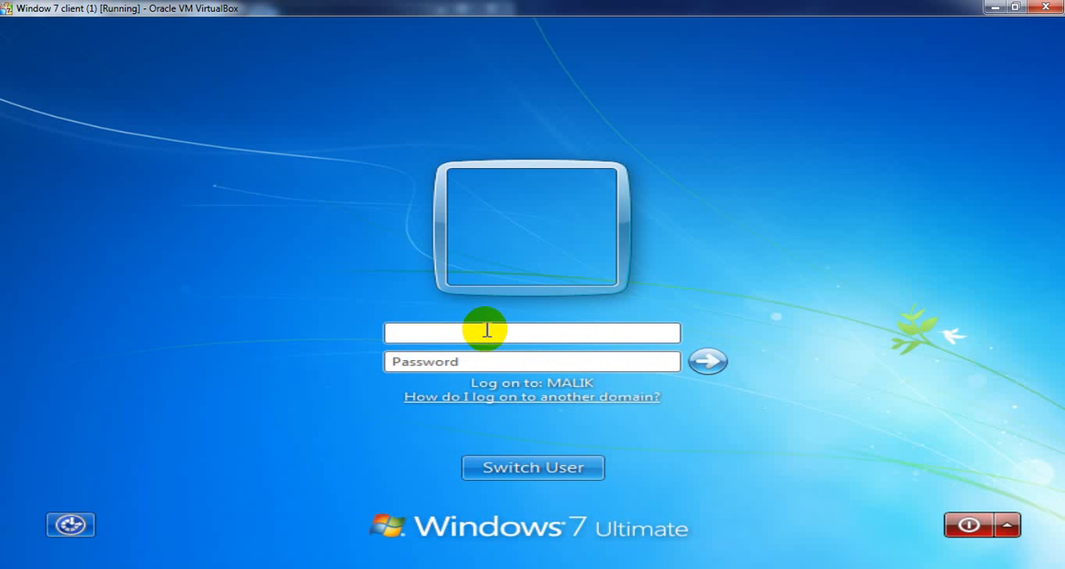
type("pr•")
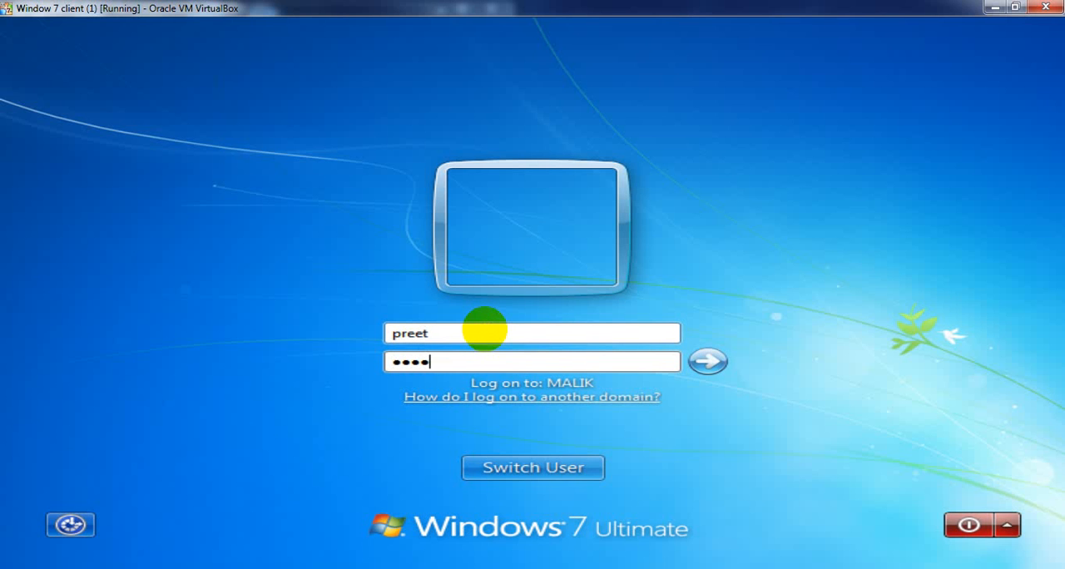
type("••••••")
key("Return")
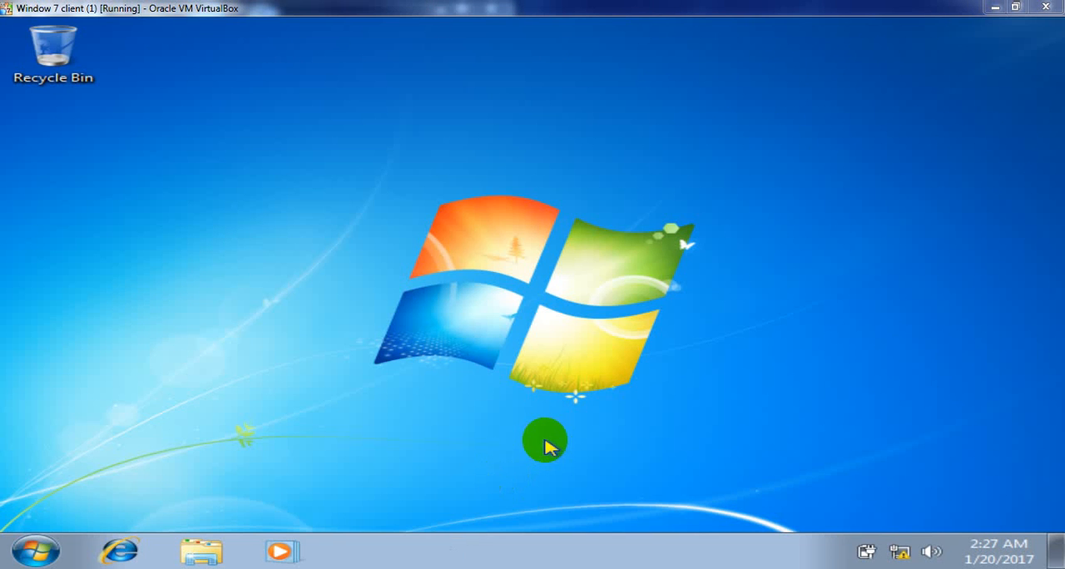
- Check which account is logged on to this client, and refresh the desktop
left_click(41, 551)
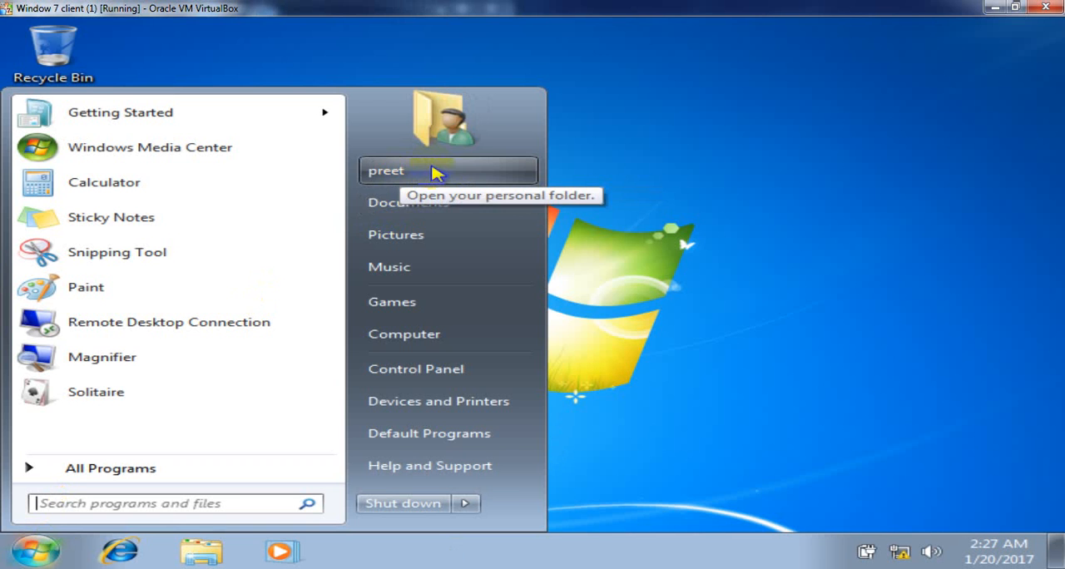
left_click(662, 207)
left_click(472, 97)
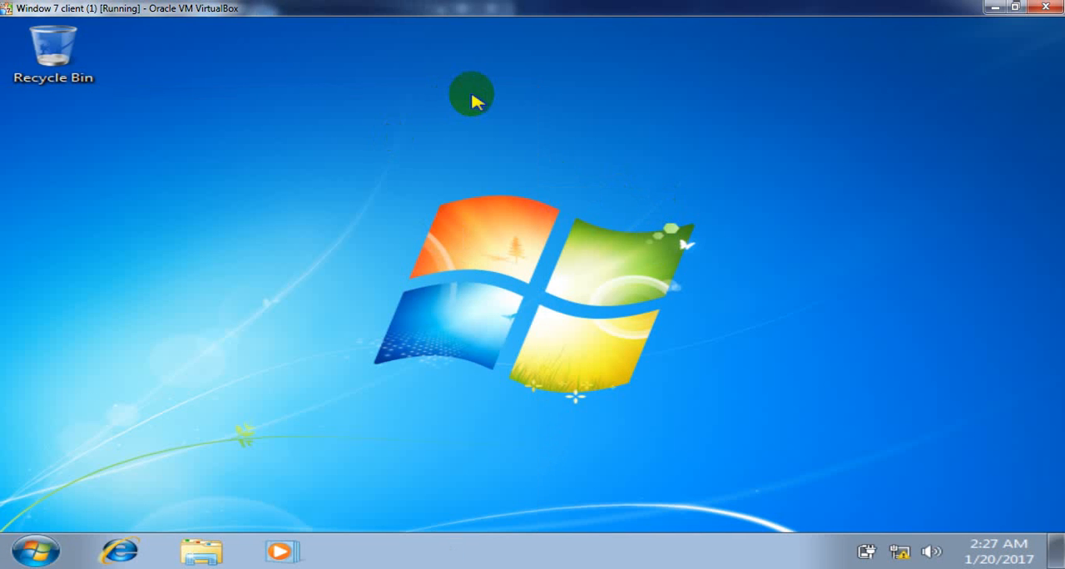
right_click(472, 97)
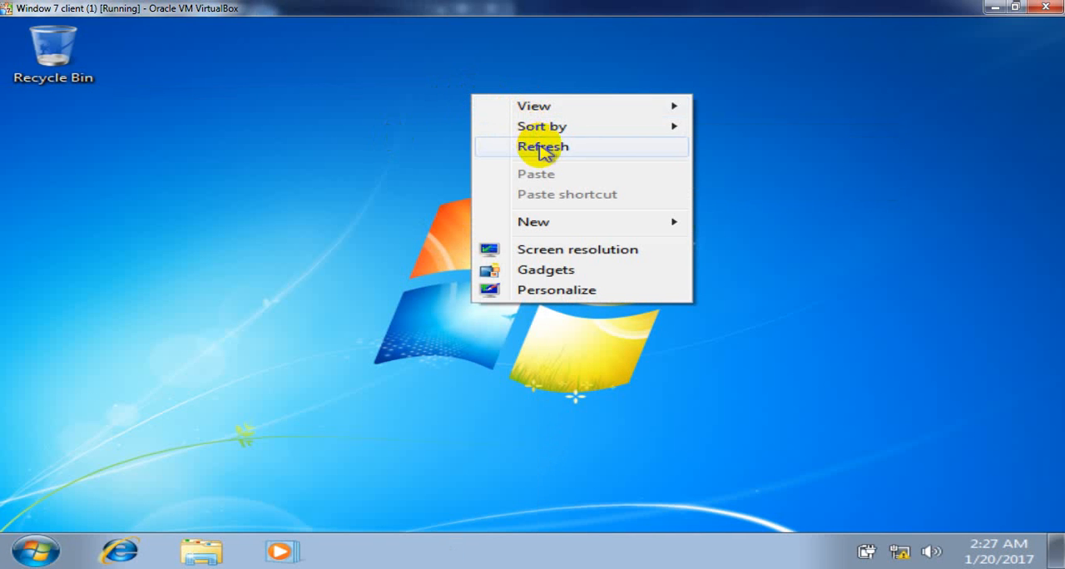
left_click(543, 147)
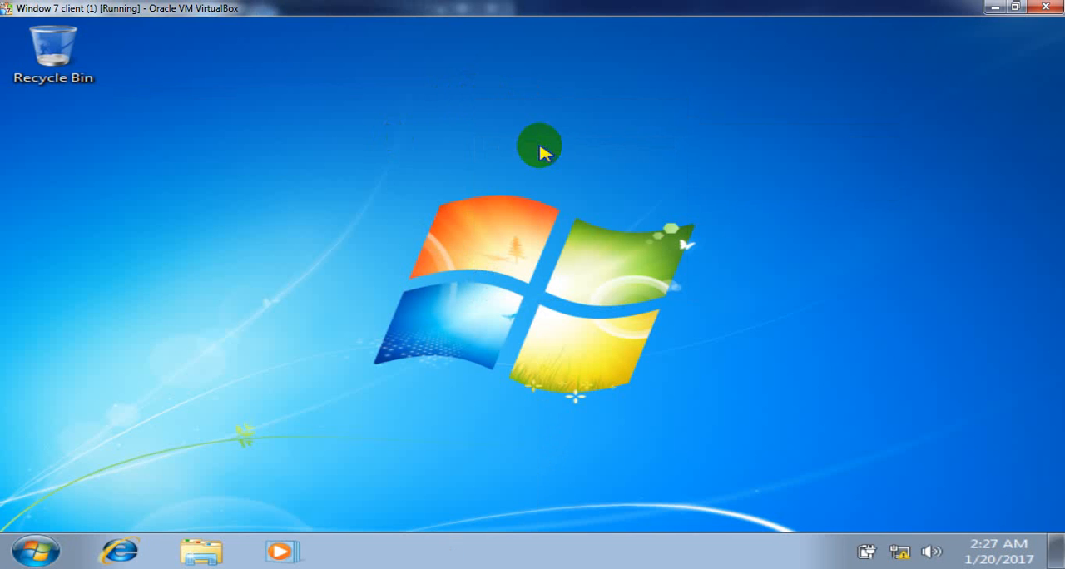
- Switch to the Window 7 (1) virtual machine and bring up its Other User logon for the MALIK domain
left_click(1016, 8)
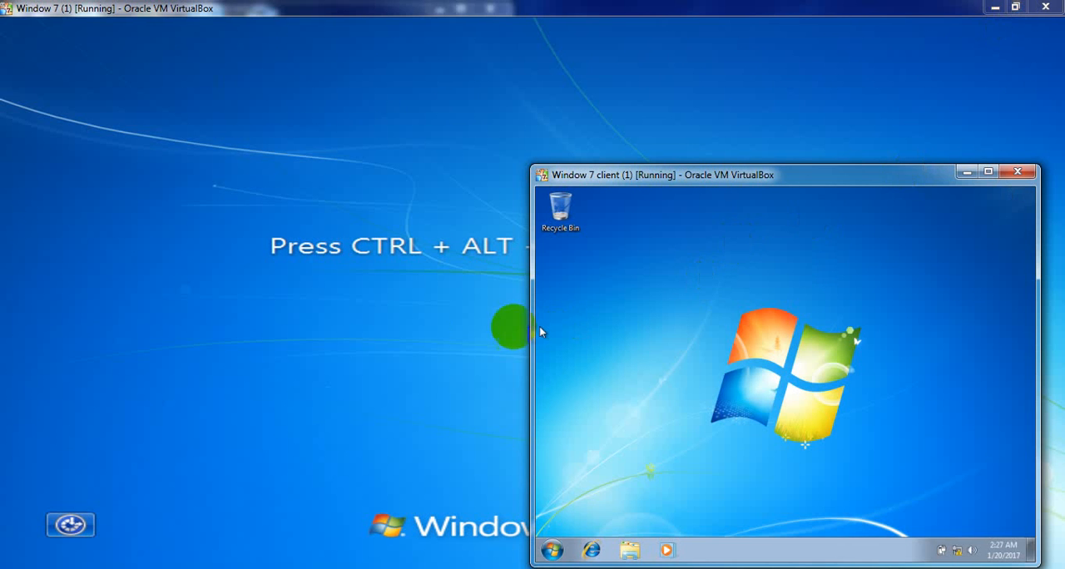
left_click(416, 284)
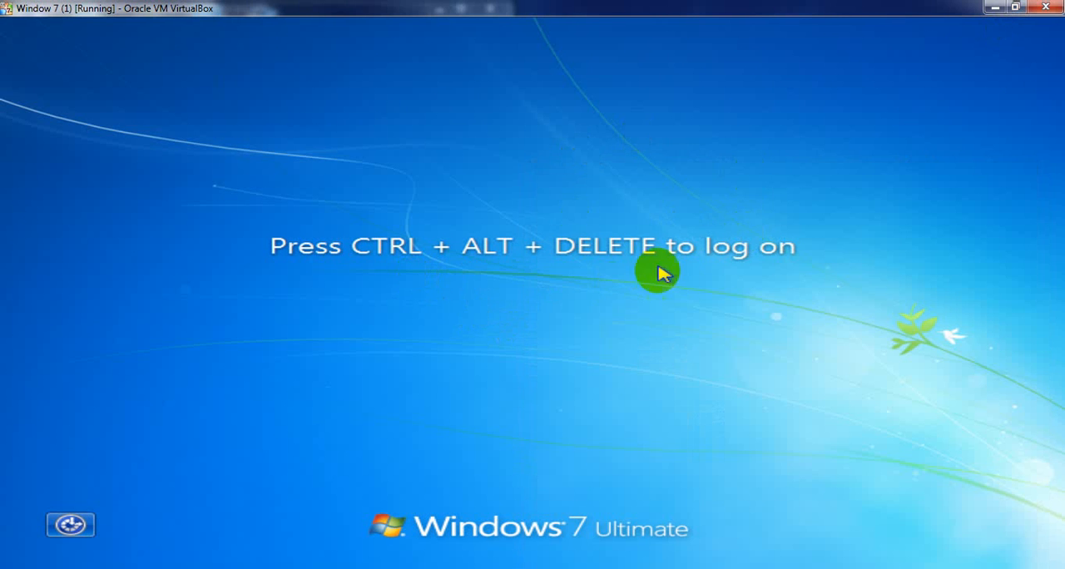
key("ctrl+alt+Delete")
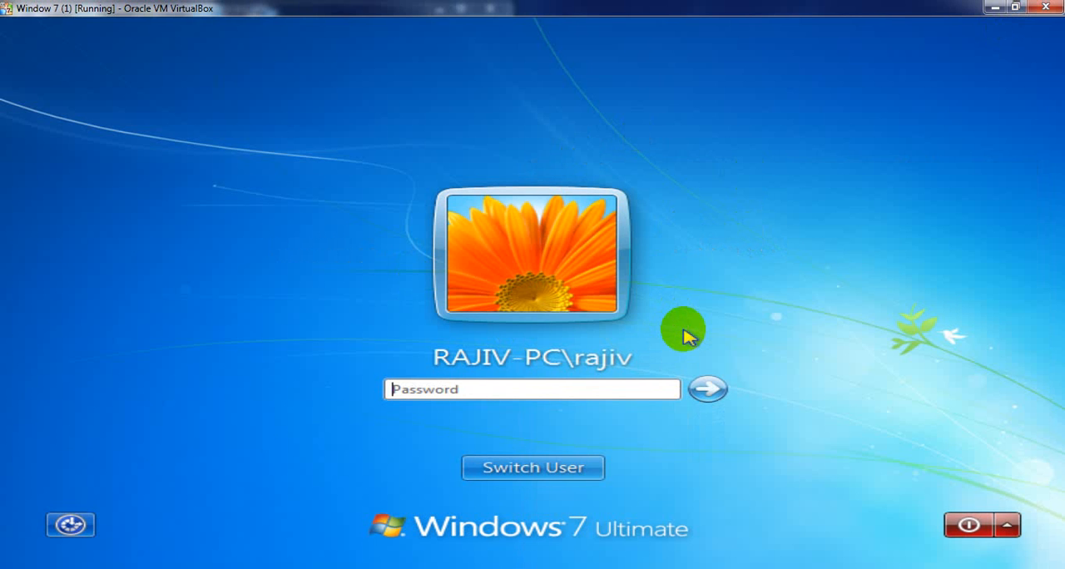
left_click(551, 471)
left_click(654, 348)
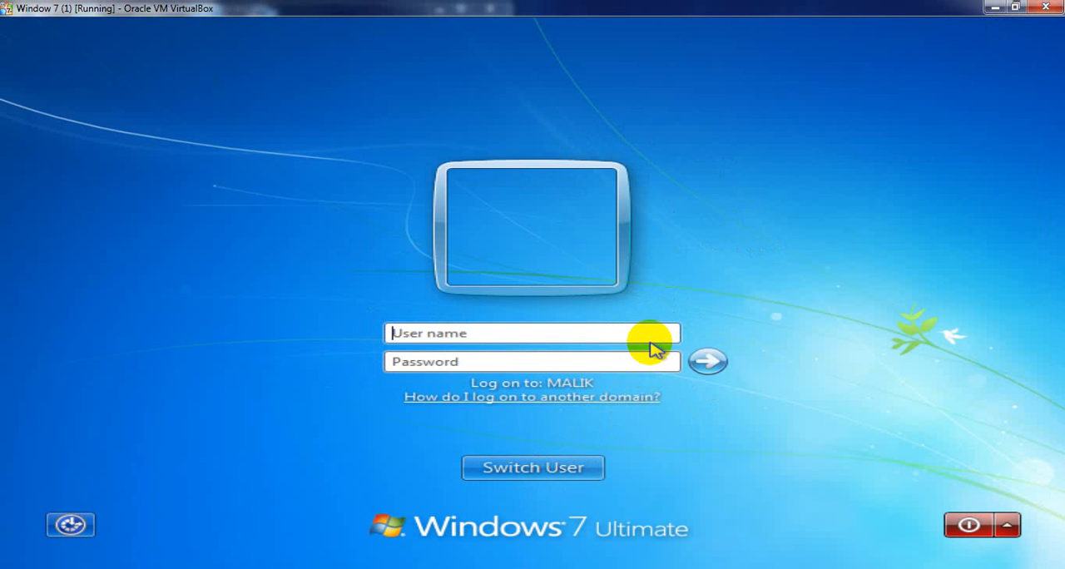
- Log on with the second domain user's name and account password, and check which account is logged on
type("sunny")
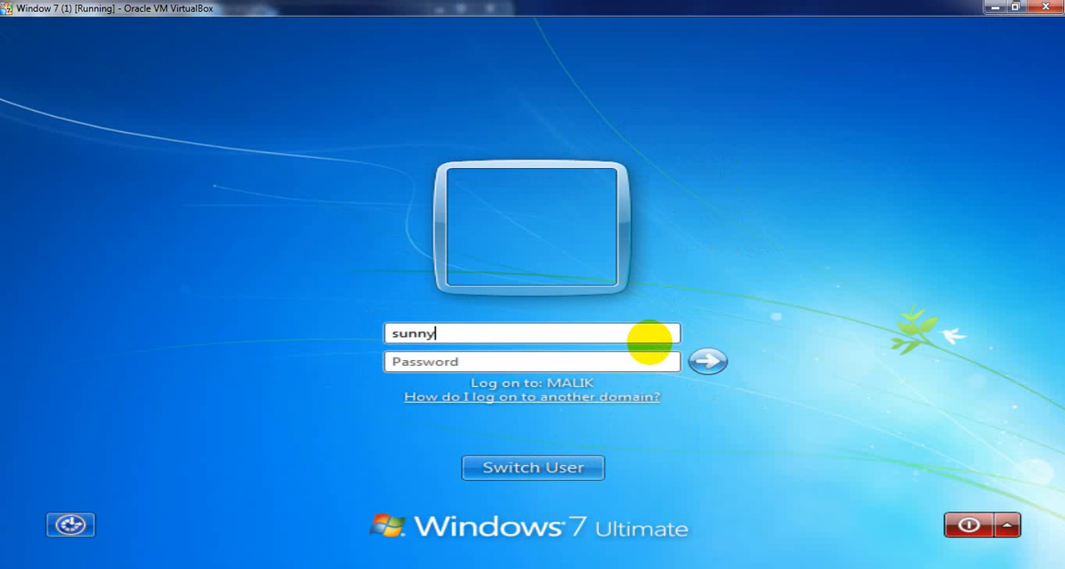
type("*******")
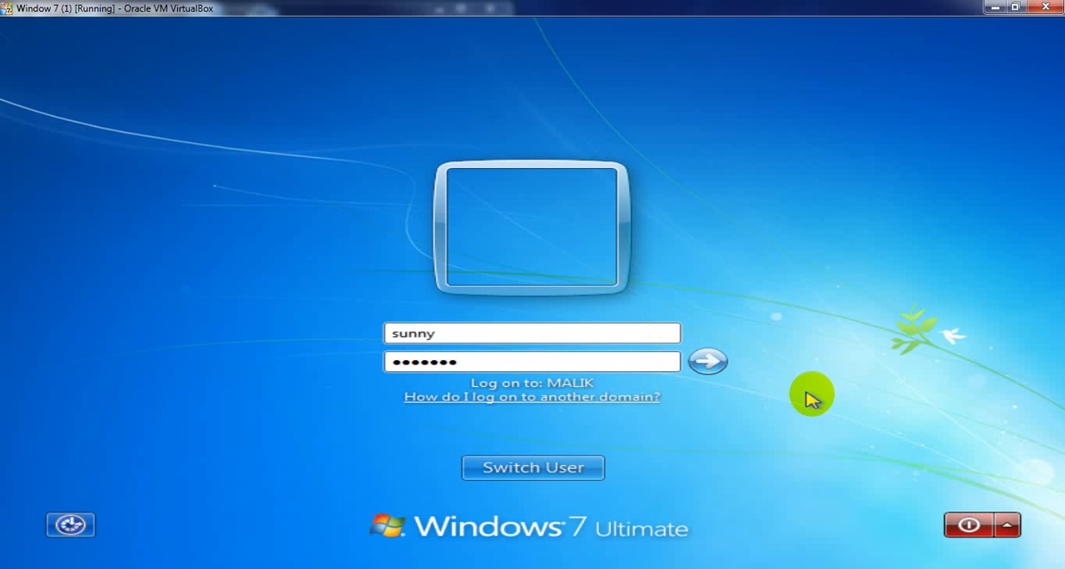
left_click(718, 363)
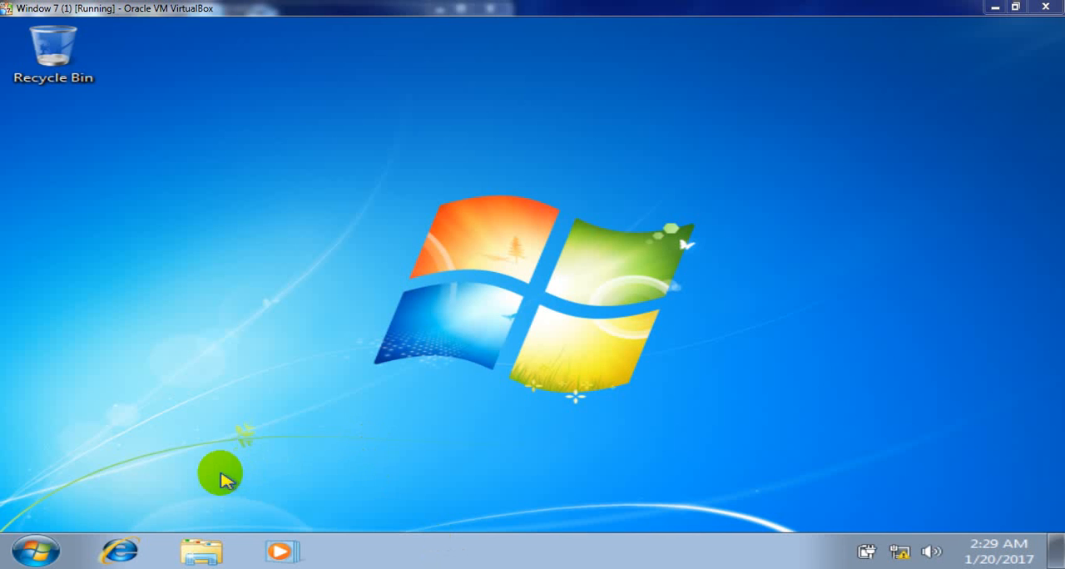
left_click(35, 551)
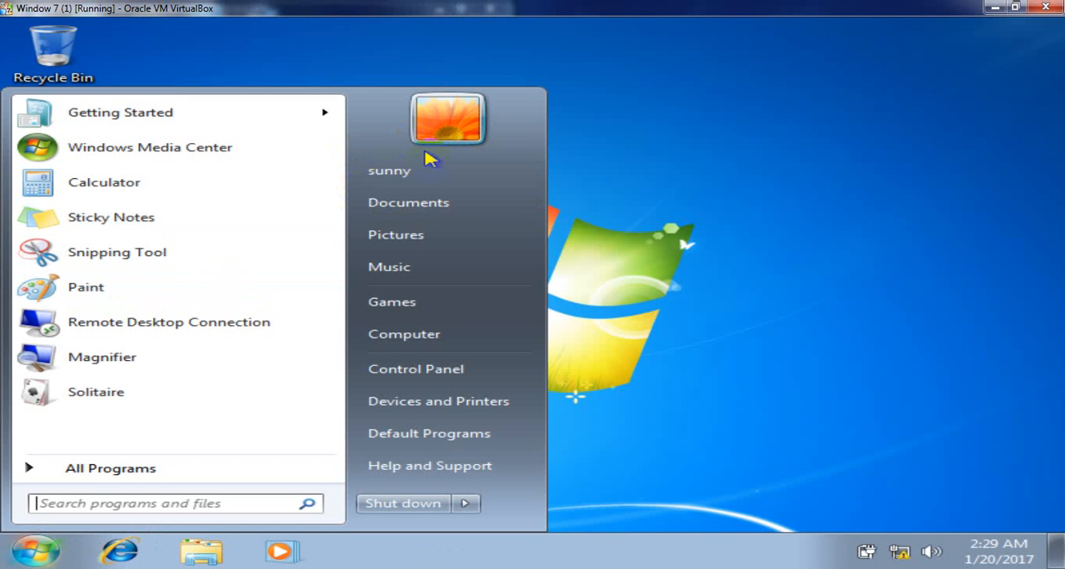
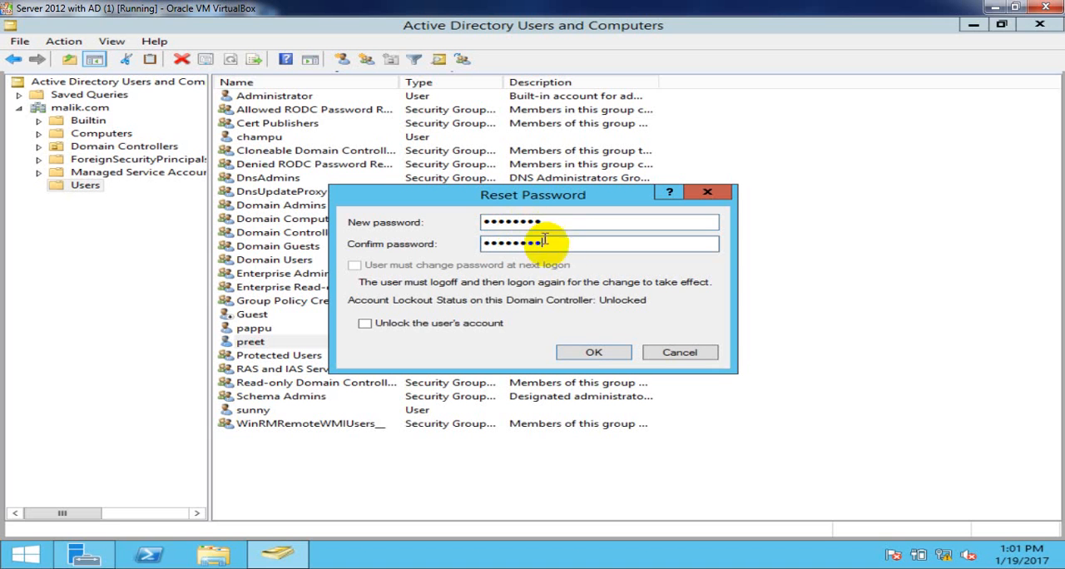
- Apply the password reset for the first domain user, and refresh the Users list
left_click(588, 353)
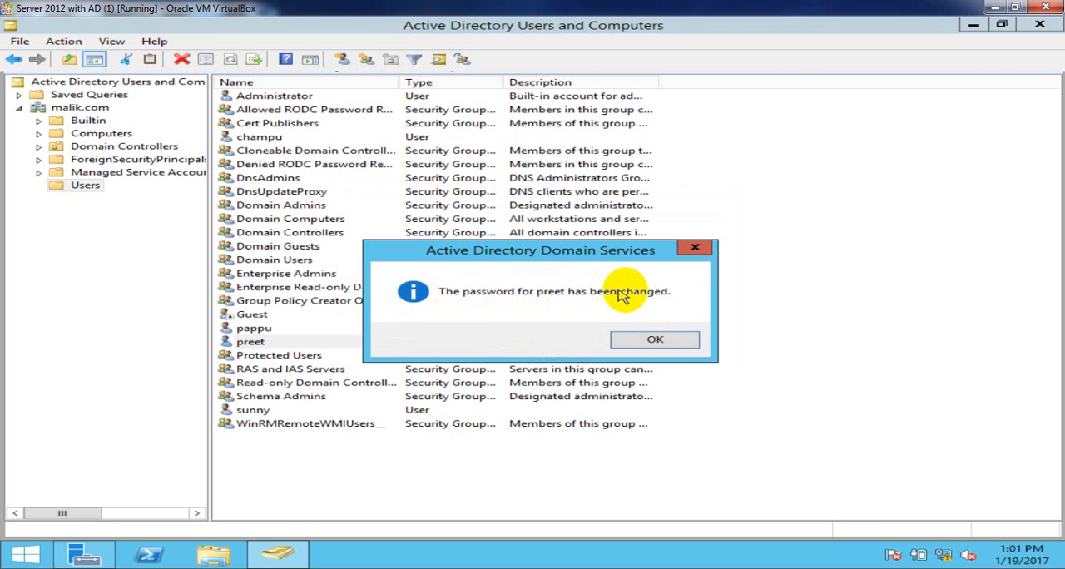
left_click(670, 339)
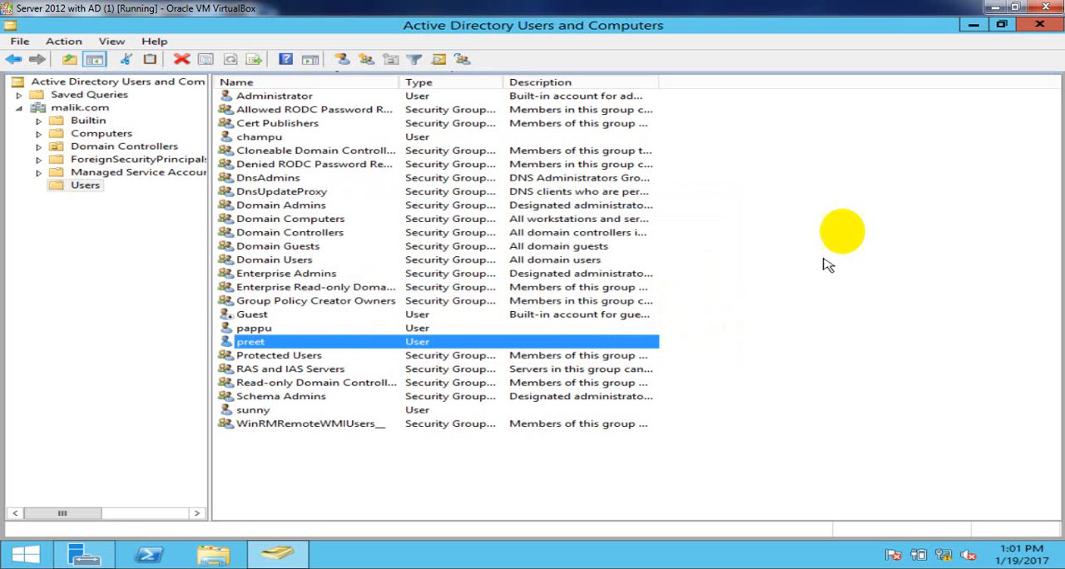
right_click(846, 139)
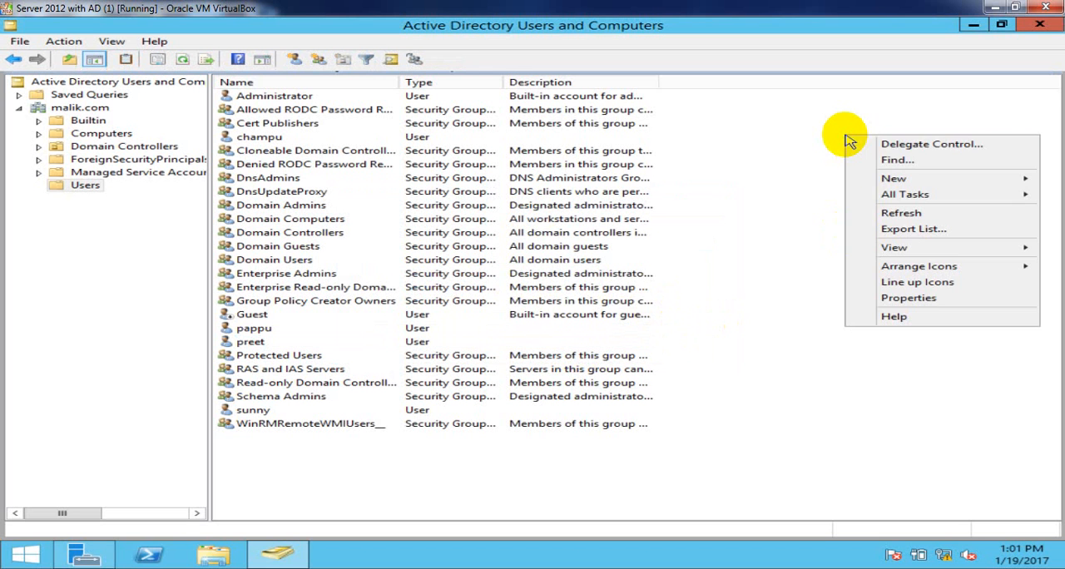
left_click(899, 214)
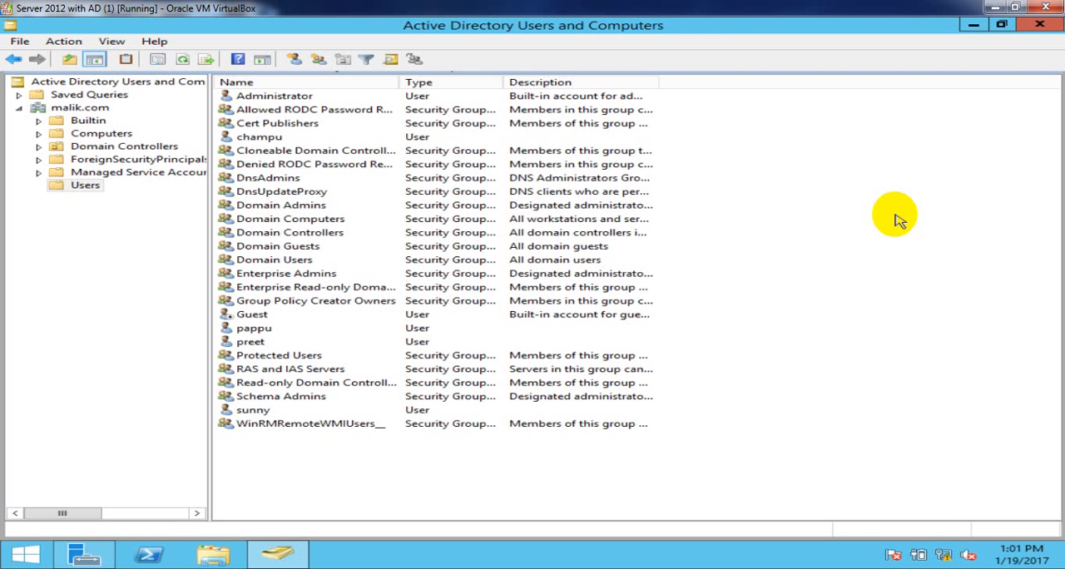
key("F5")
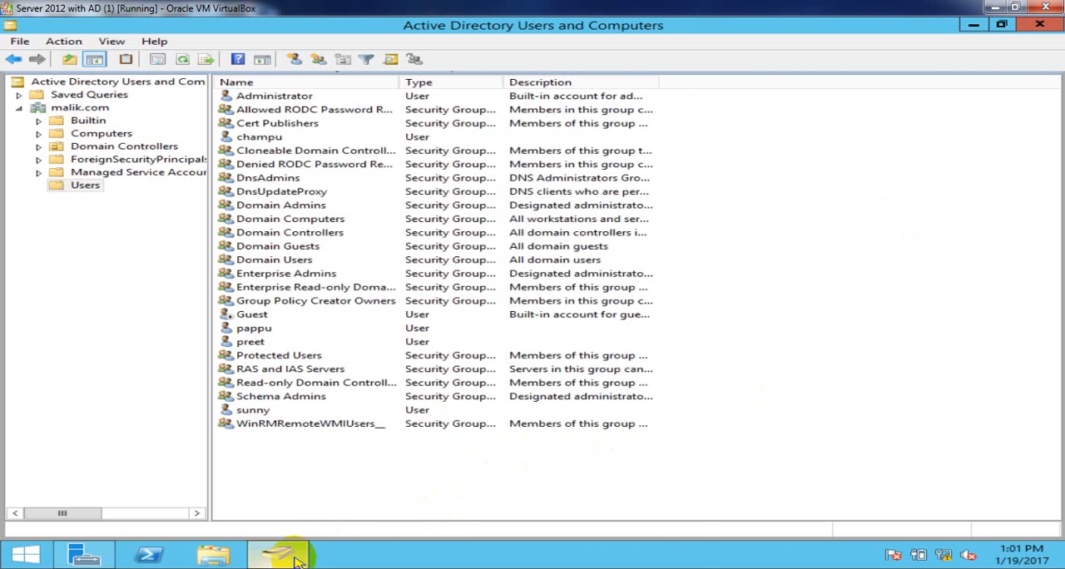
- Switch to the Window 7 (1) virtual machine and check which account is logged on
mouse_move(277, 558)
left_click(432, 506)
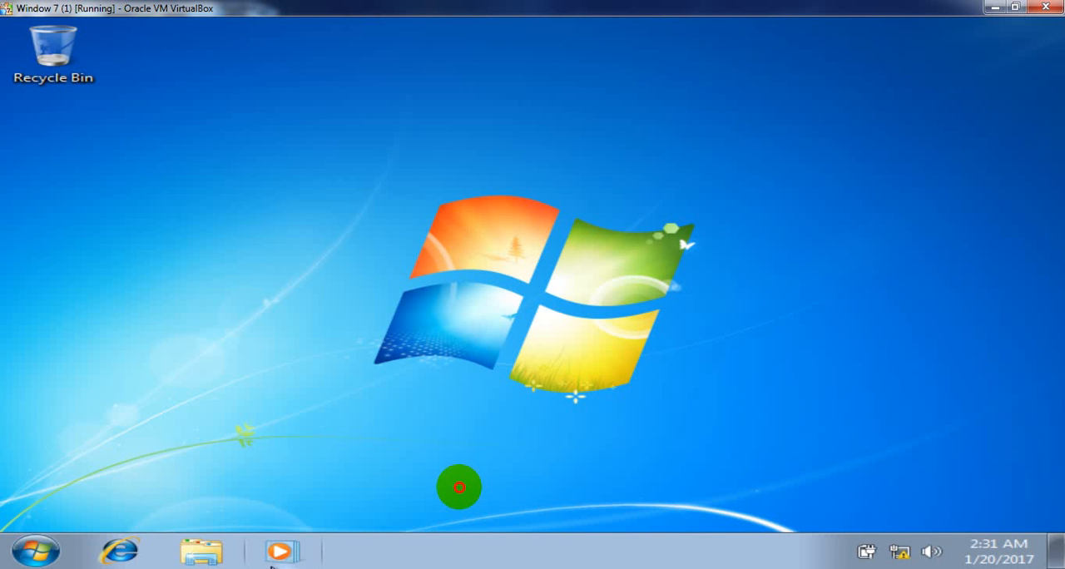
left_click(39, 558)
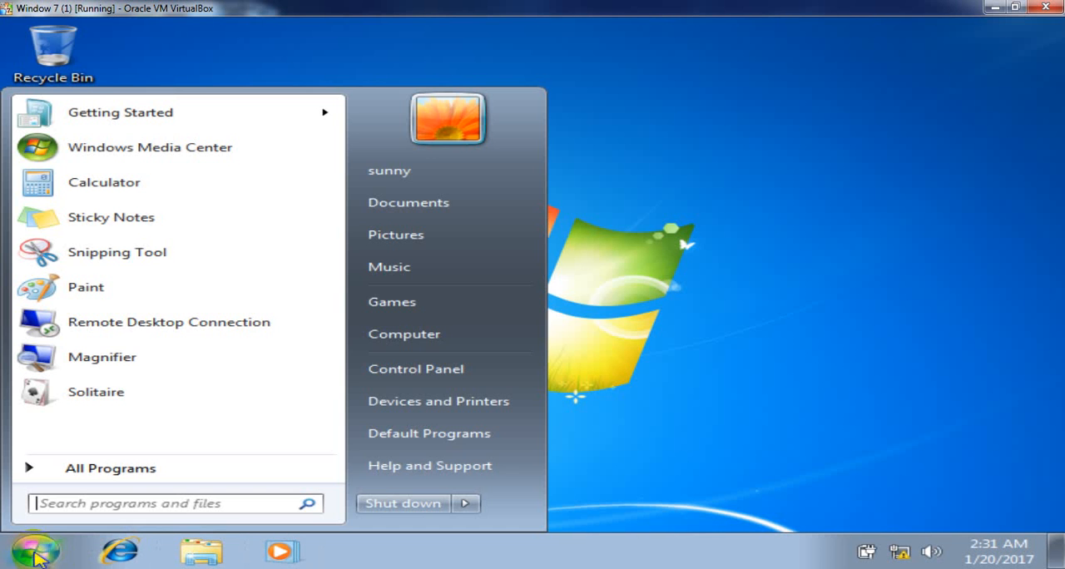
left_click(621, 278)
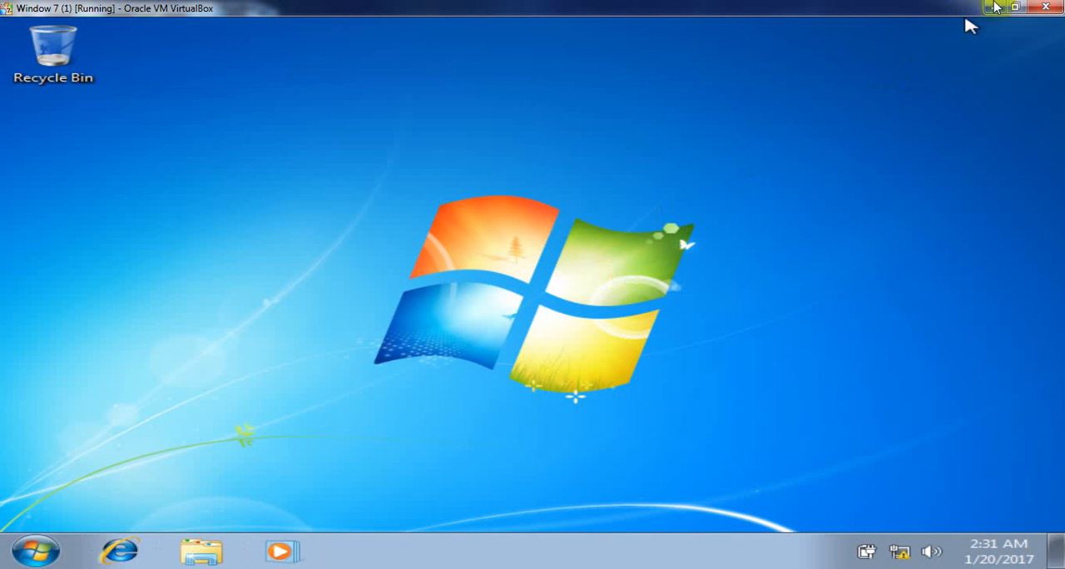
- Switch to the Window 7 client (1) virtual machine and maximize its window
left_click(590, 474)
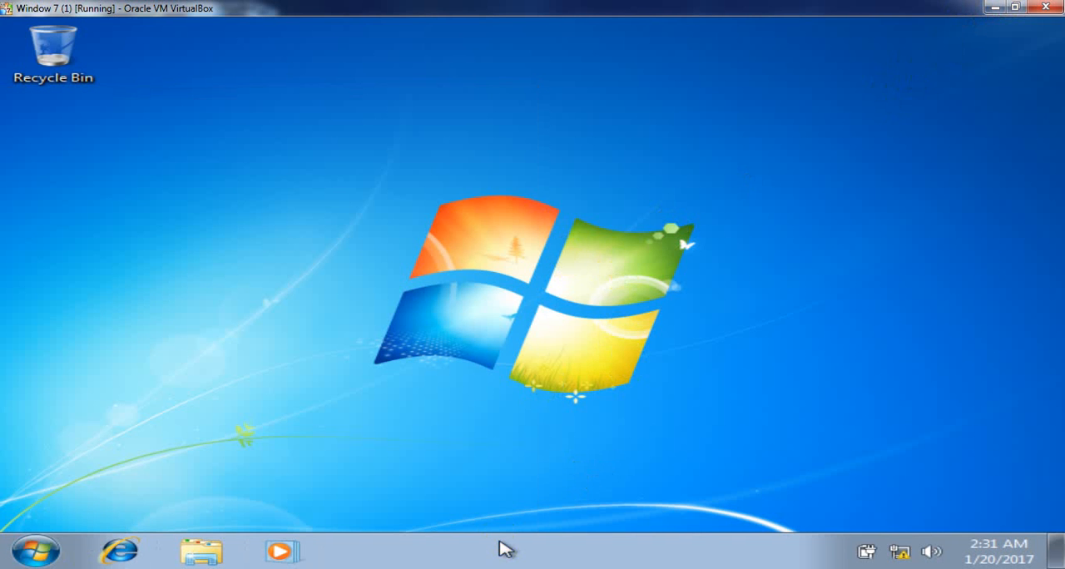
mouse_move(499, 547)
left_click(617, 509)
left_click(636, 498)
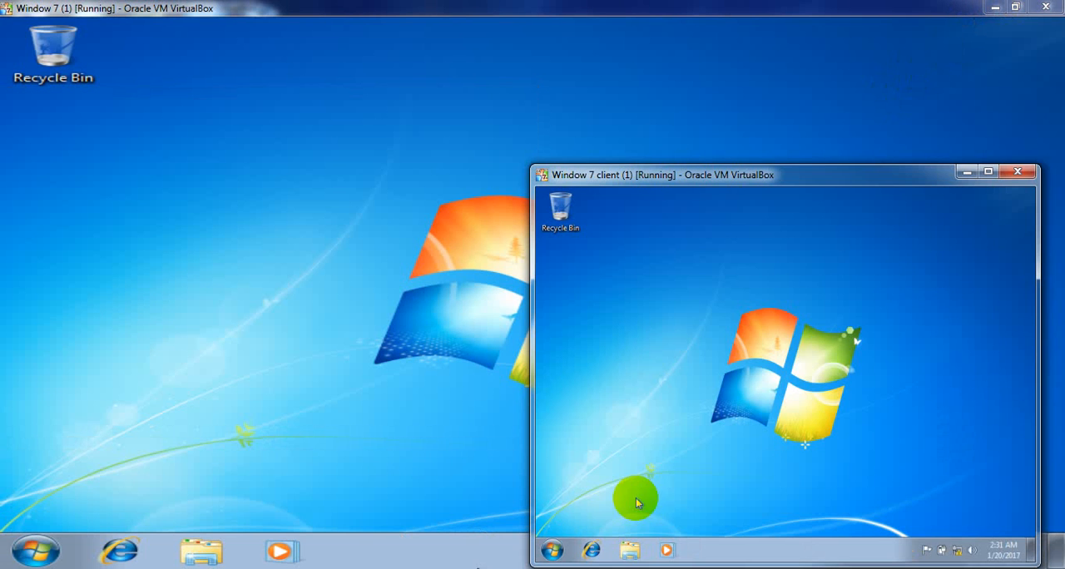
left_click(988, 171)
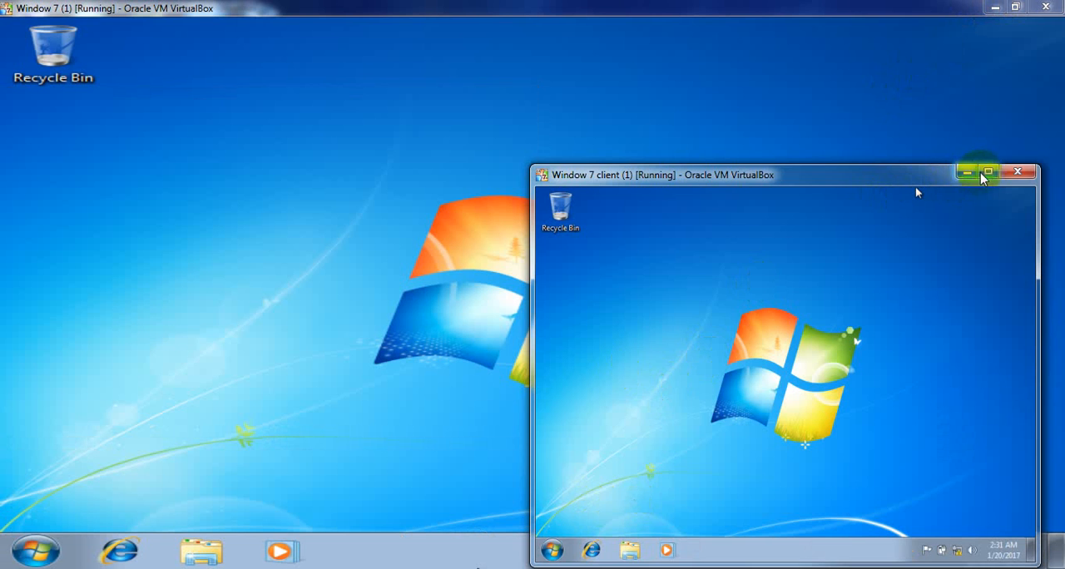
- Check which account is logged on to the Window 7 client (1) machine, and refresh its desktop
left_click(35, 551)
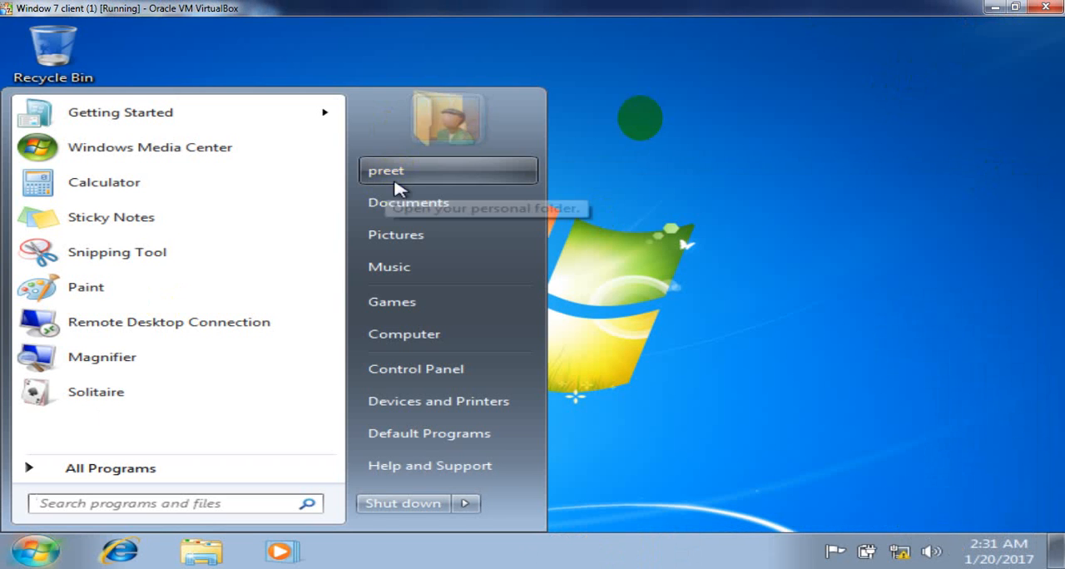
right_click(701, 123)
left_click(764, 178)
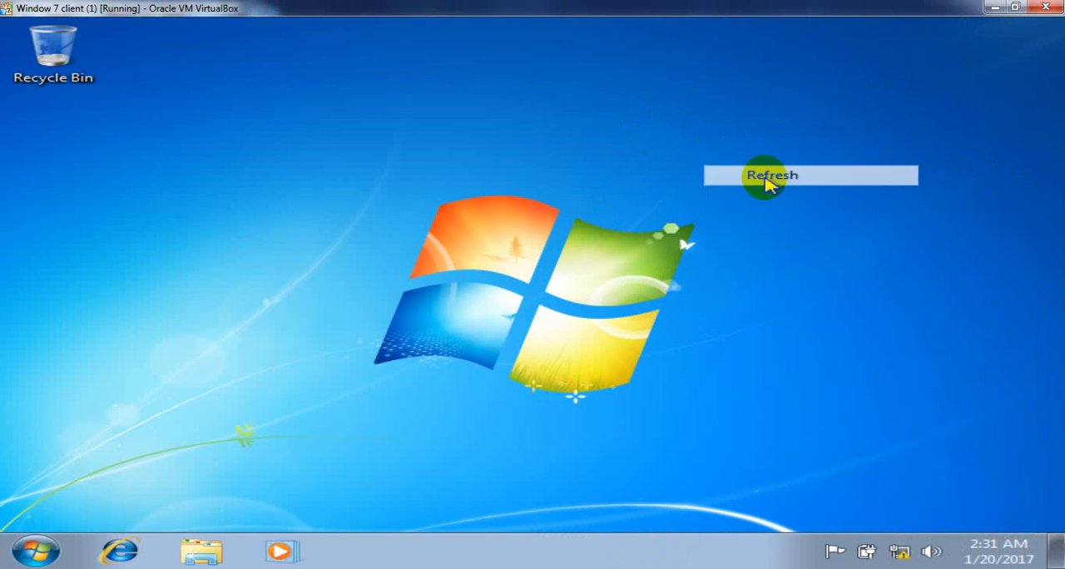
right_click(766, 179)
left_click(820, 230)
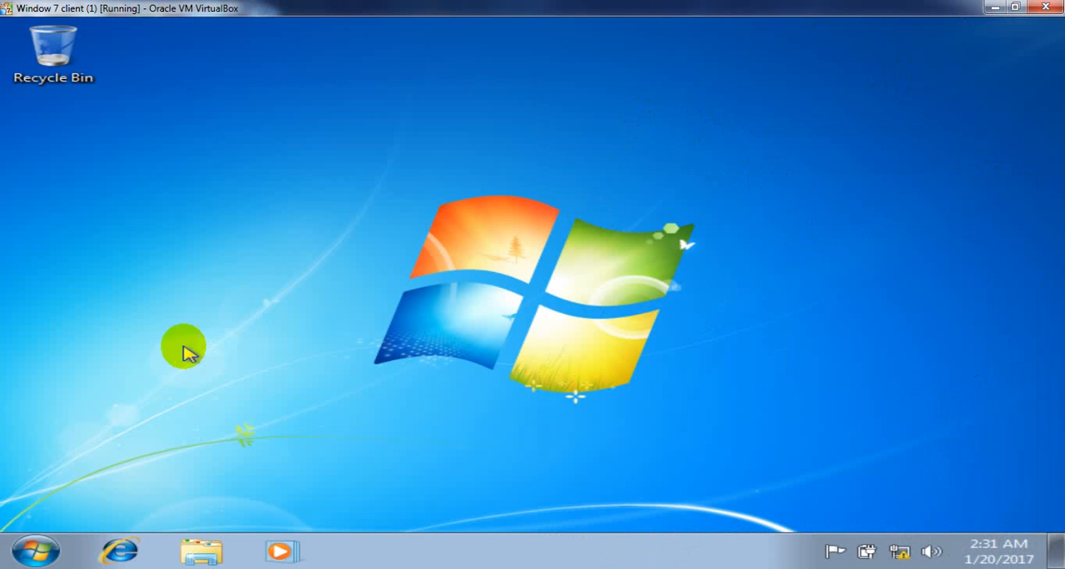
- Log the first domain user off this client and bring up the MALIK domain password prompt
left_click(35, 549)
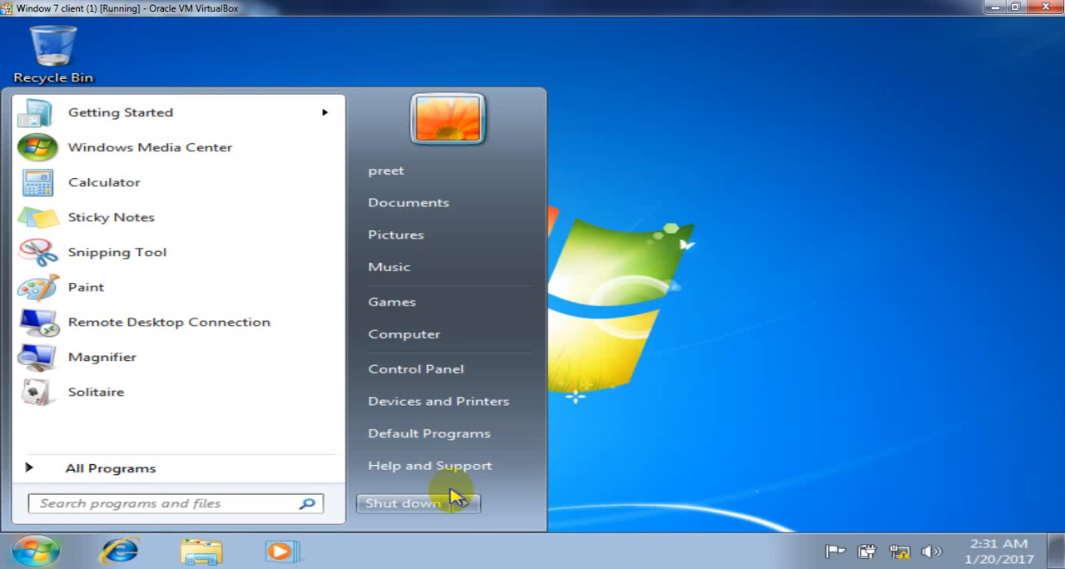
mouse_move(468, 503)
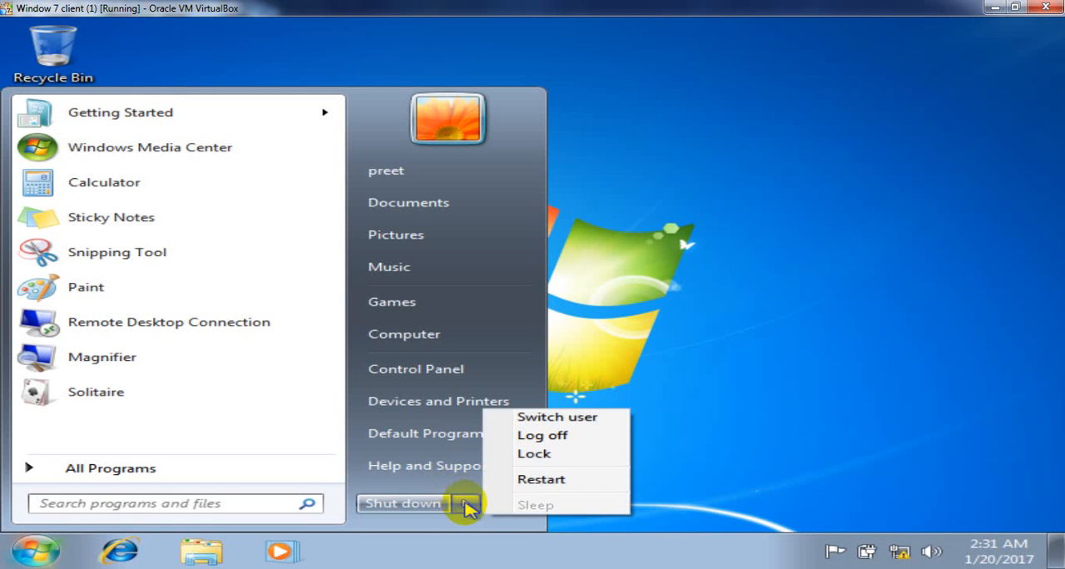
left_click(537, 437)
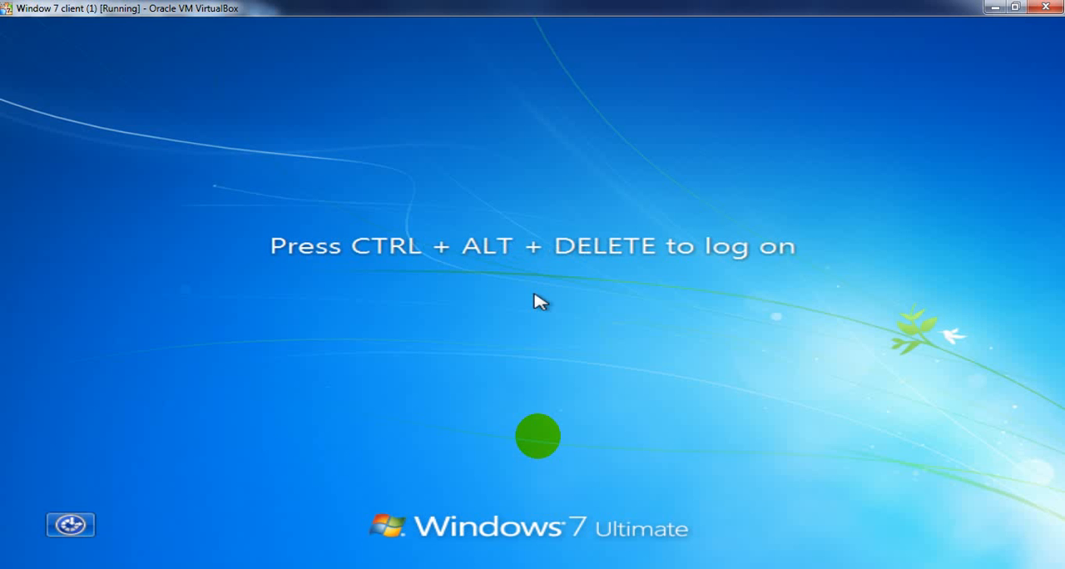
key("ctrl+alt+Delete")
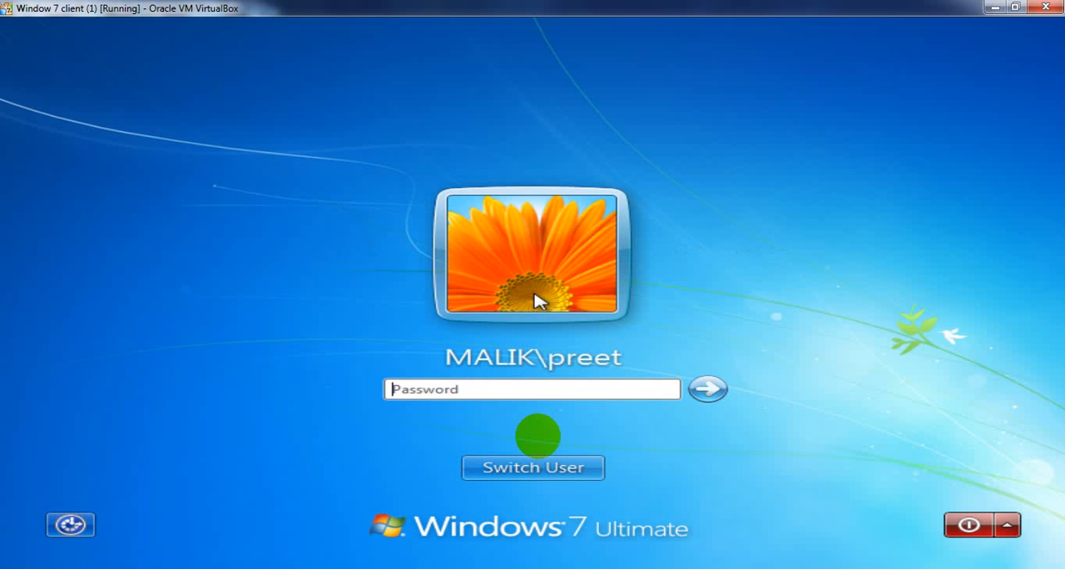
- Try to log on again as the first domain user by entering the account password
type("p")
key("Return")
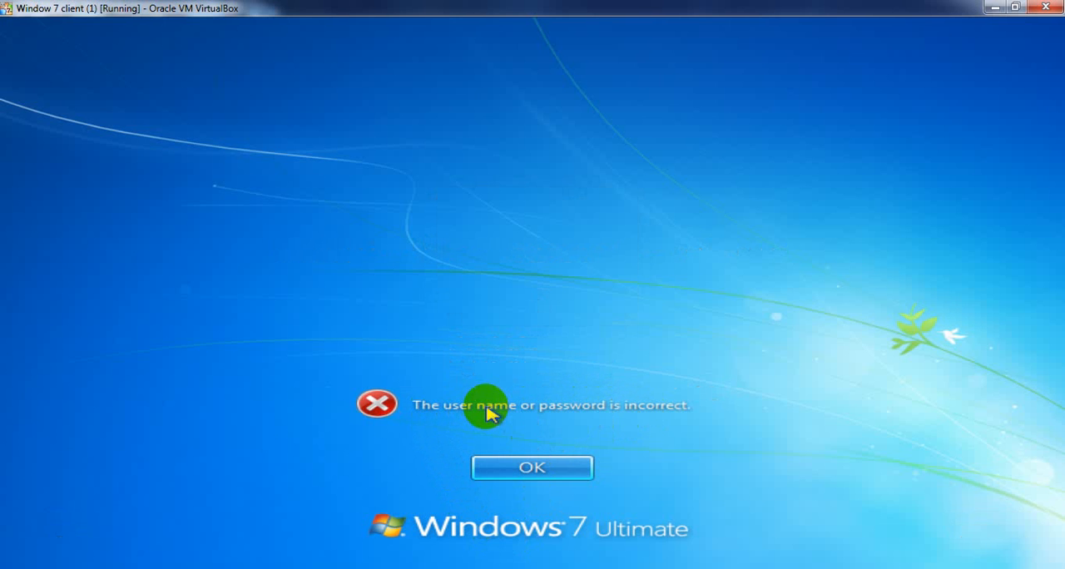
left_click(533, 468)
type("p")
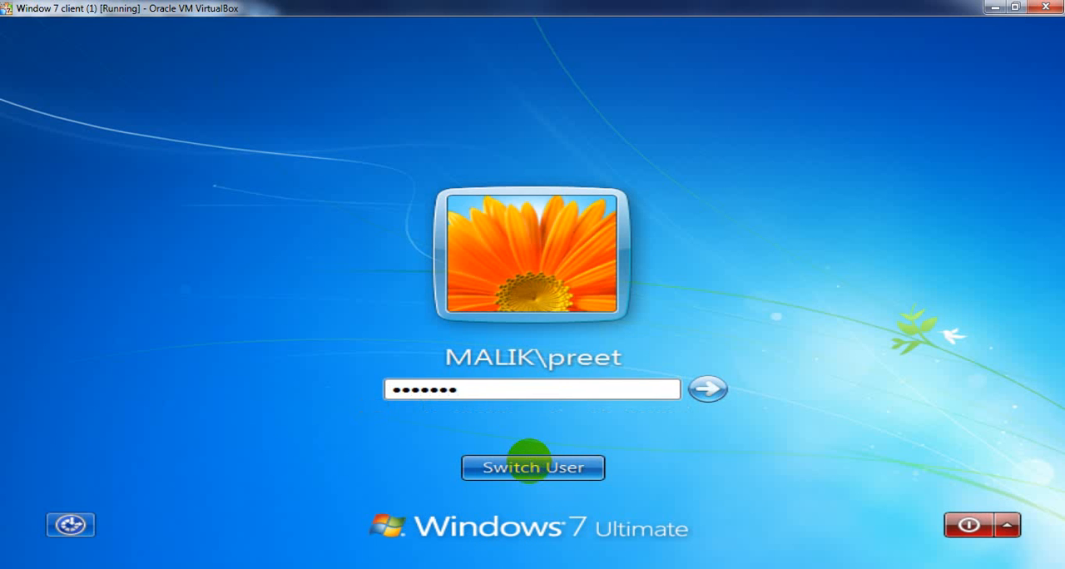
key("Return")
left_click(533, 468)
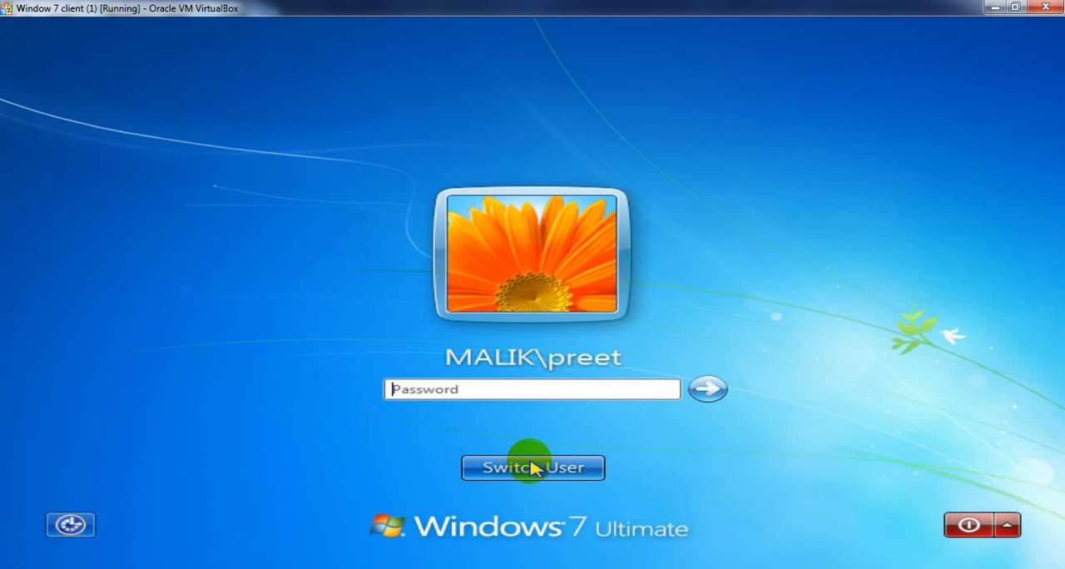
- Log on as the first domain user with the newly reset account password, and refresh the desktop
type("p")
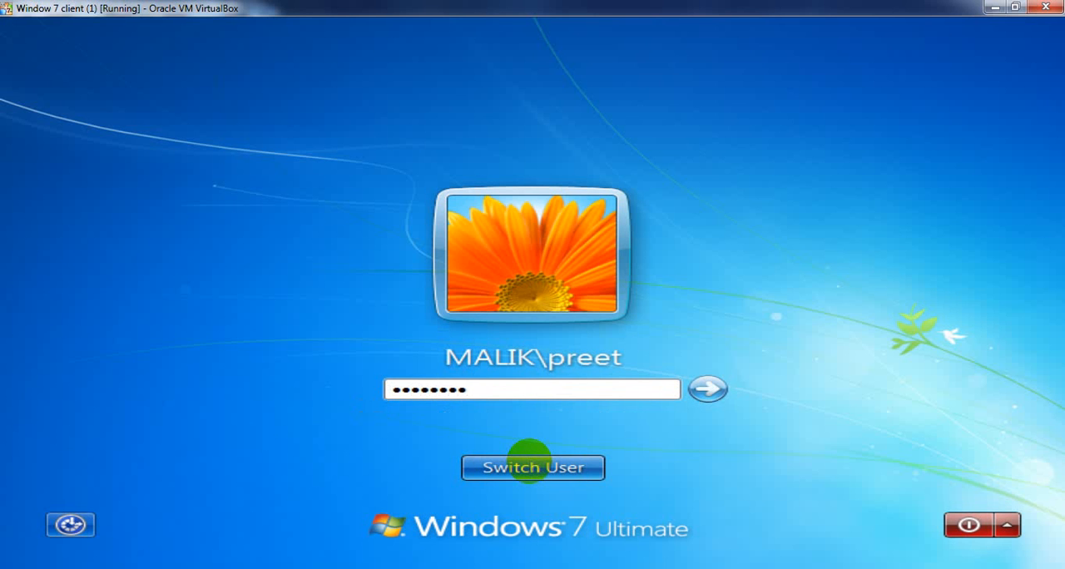
key("Return")
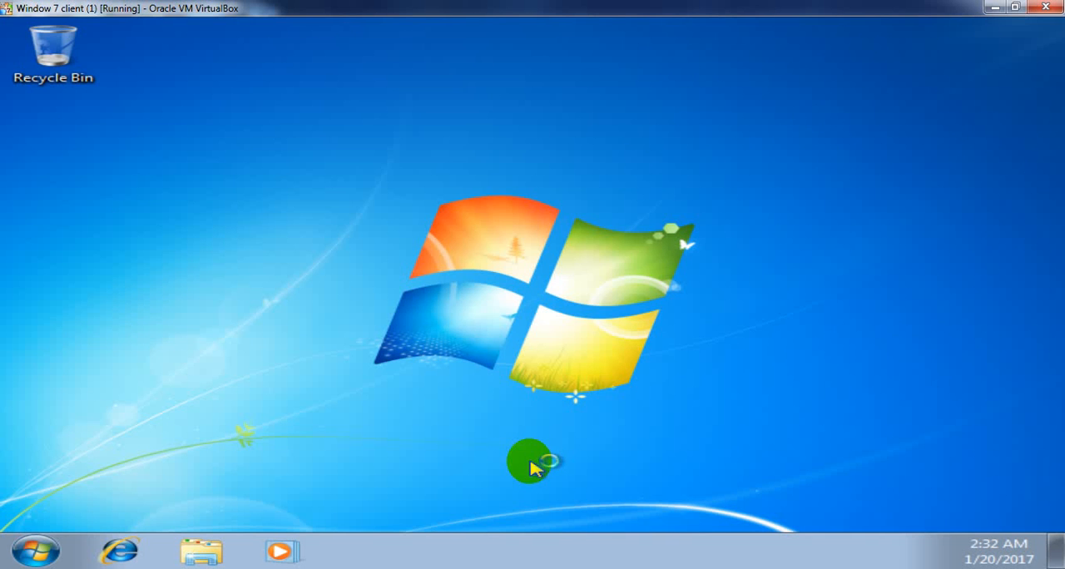
right_click(584, 221)
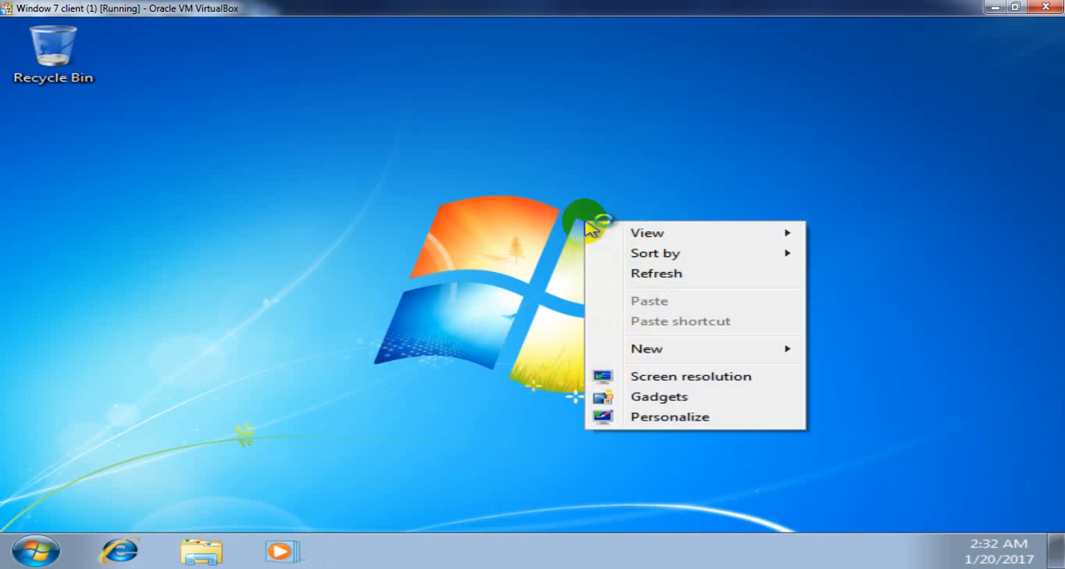
left_click(635, 273)
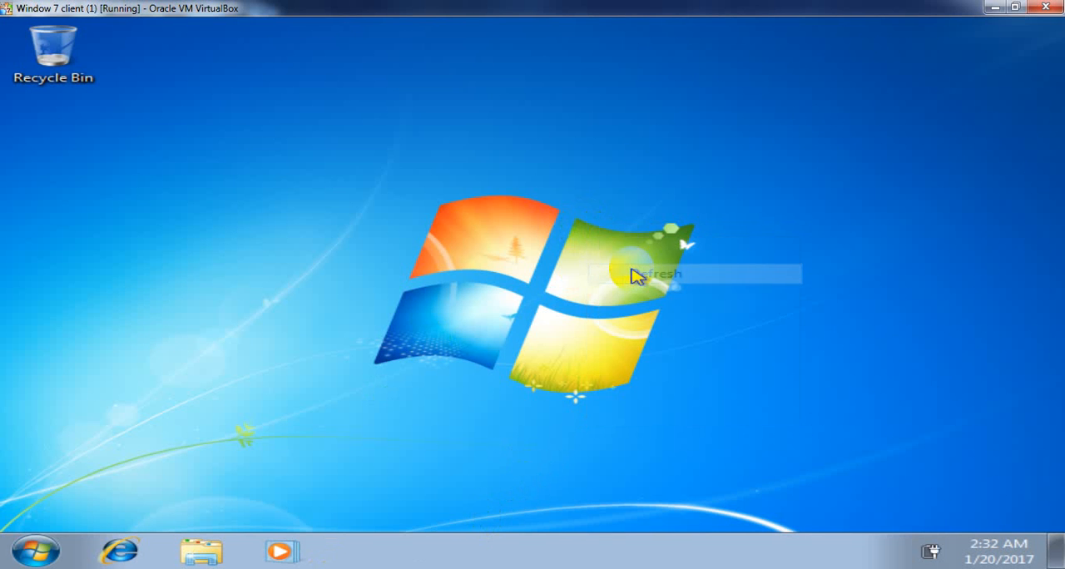
right_click(297, 114)
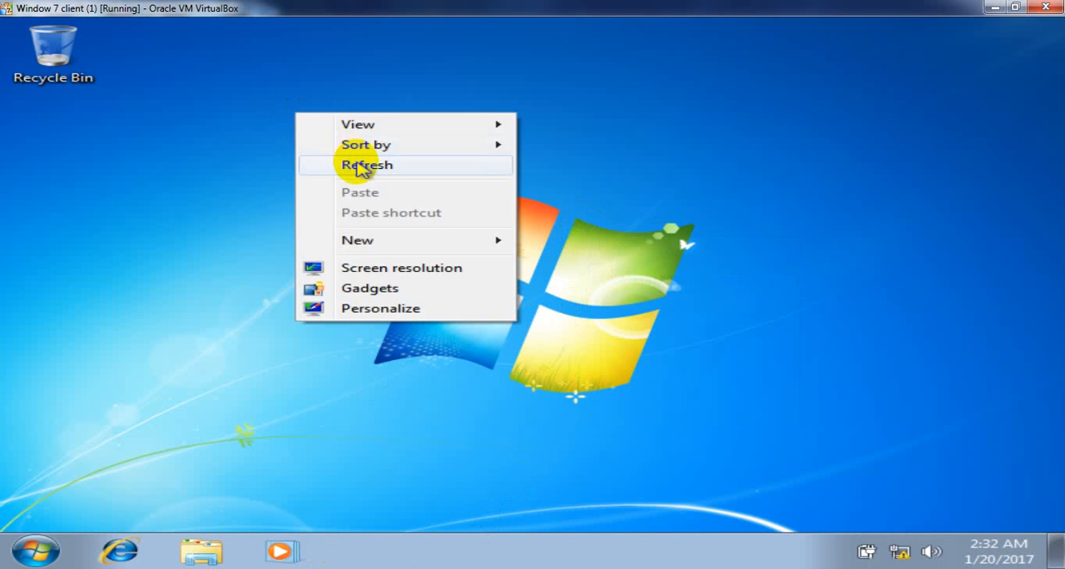
left_click(356, 164)
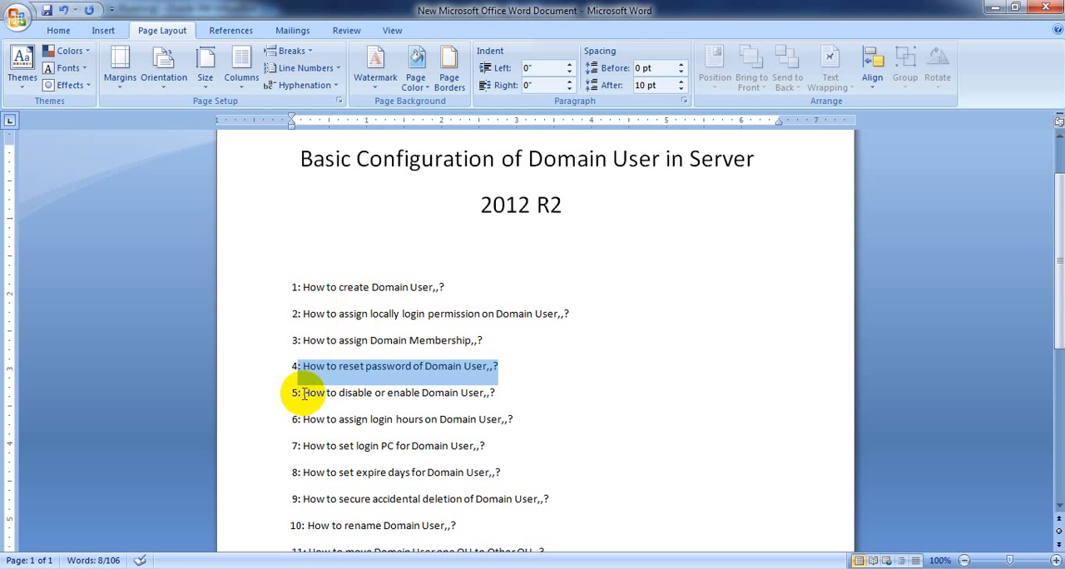
- Highlight the "How to disable or enable Domain User" topic in Word, and return to Active Directory Users and Computers on the server
left_click_drag(301, 395, 503, 396)
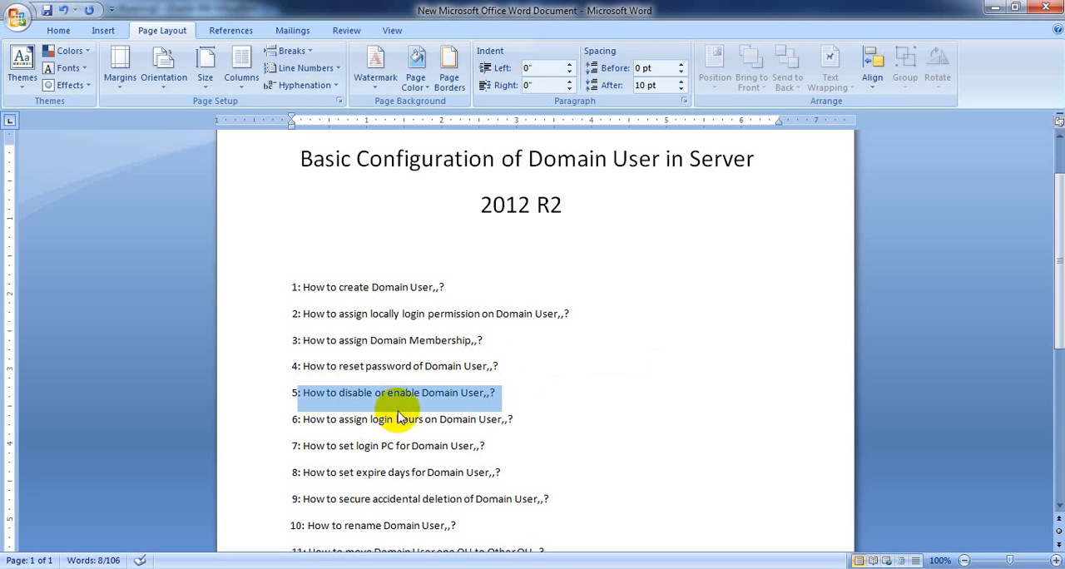
mouse_move(258, 558)
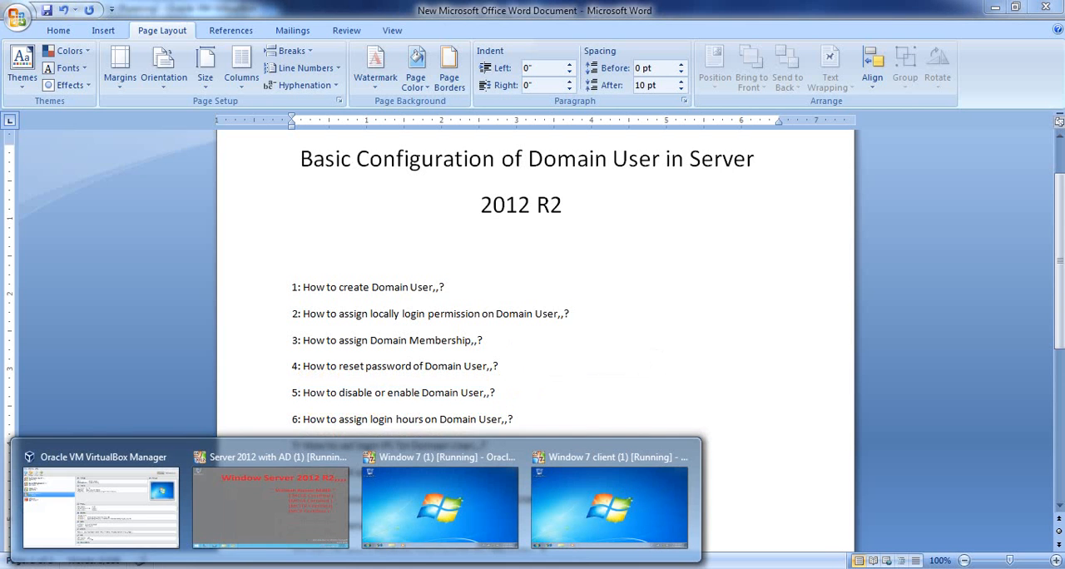
left_click(267, 523)
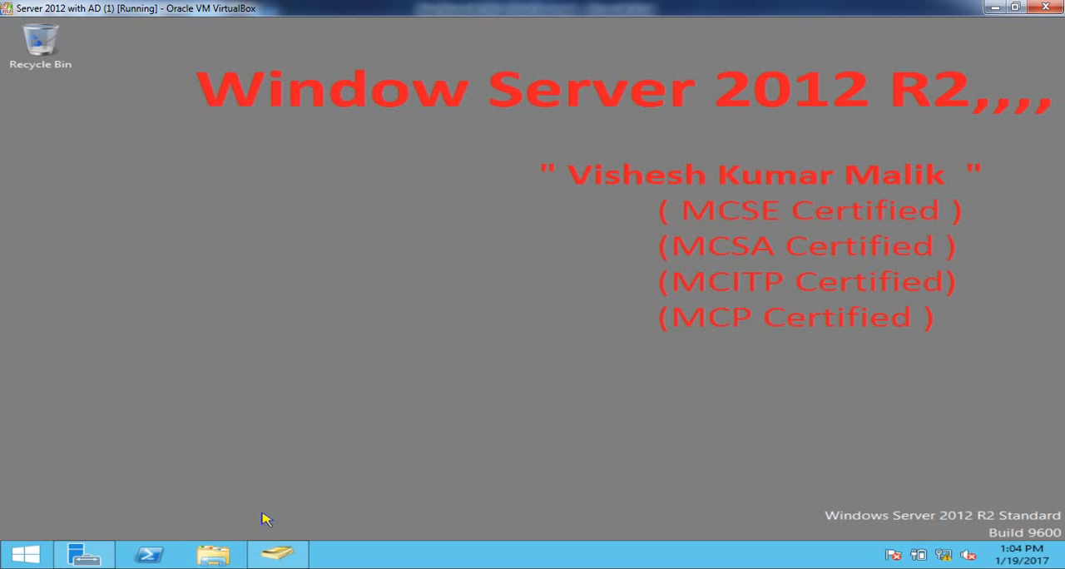
right_click(418, 181)
left_click(471, 221)
left_click(287, 558)
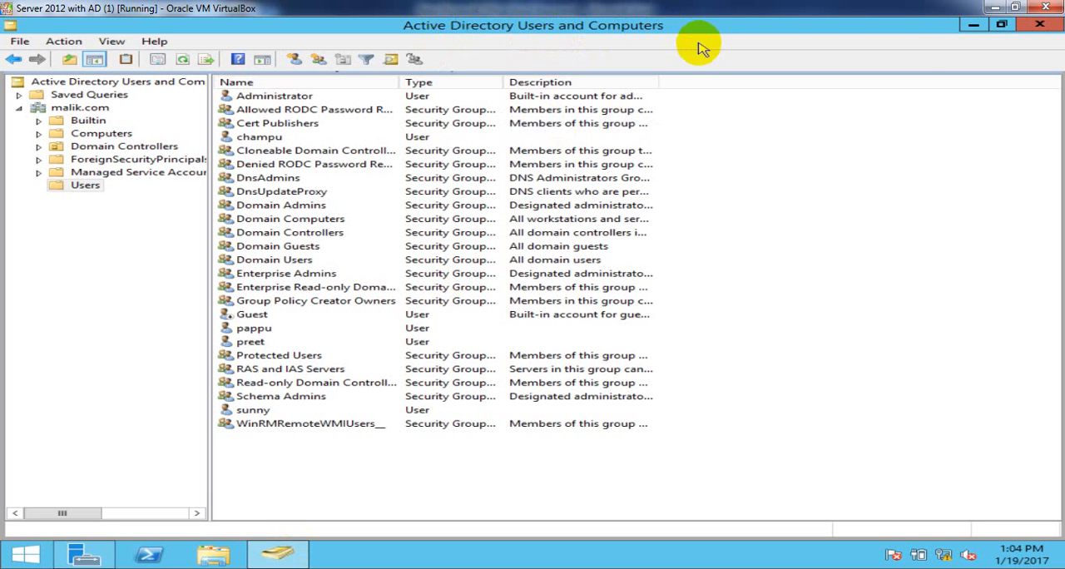
- Disable the first domain user's account in the Users container of malik.com, and refresh the user list
left_click(252, 344)
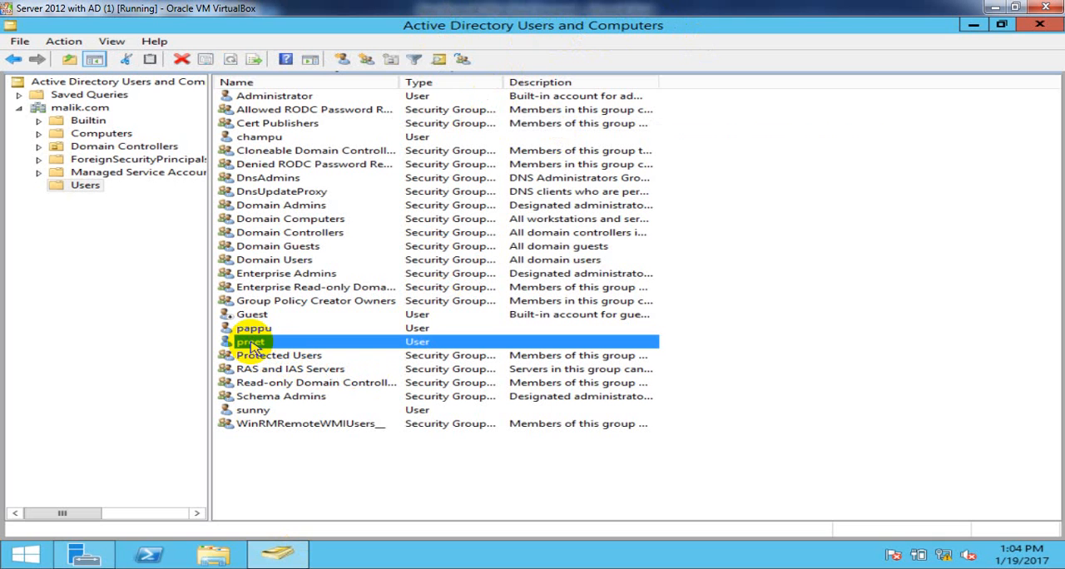
right_click(252, 346)
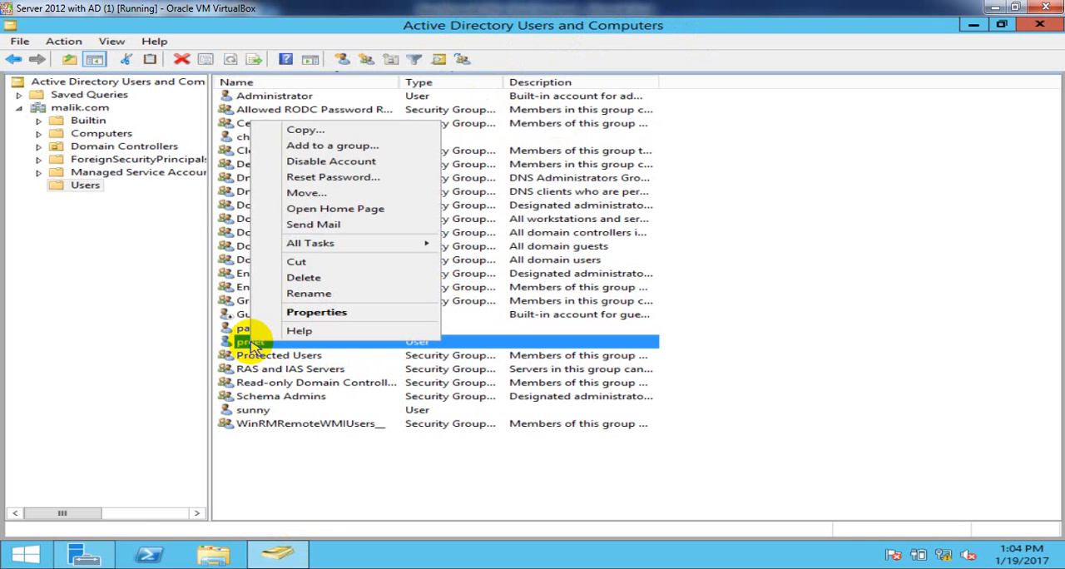
left_click(344, 163)
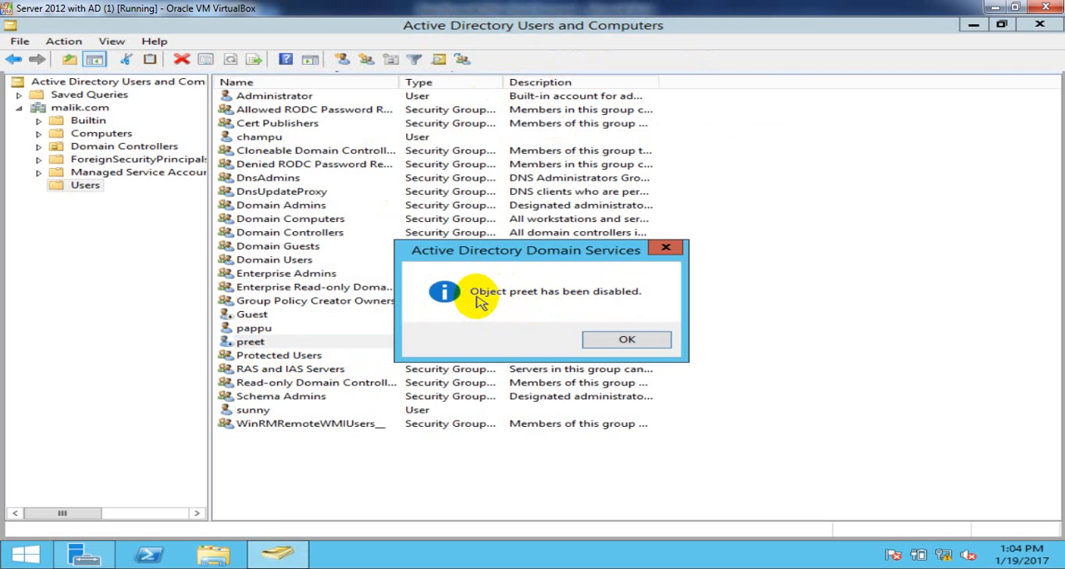
left_click(650, 339)
right_click(819, 201)
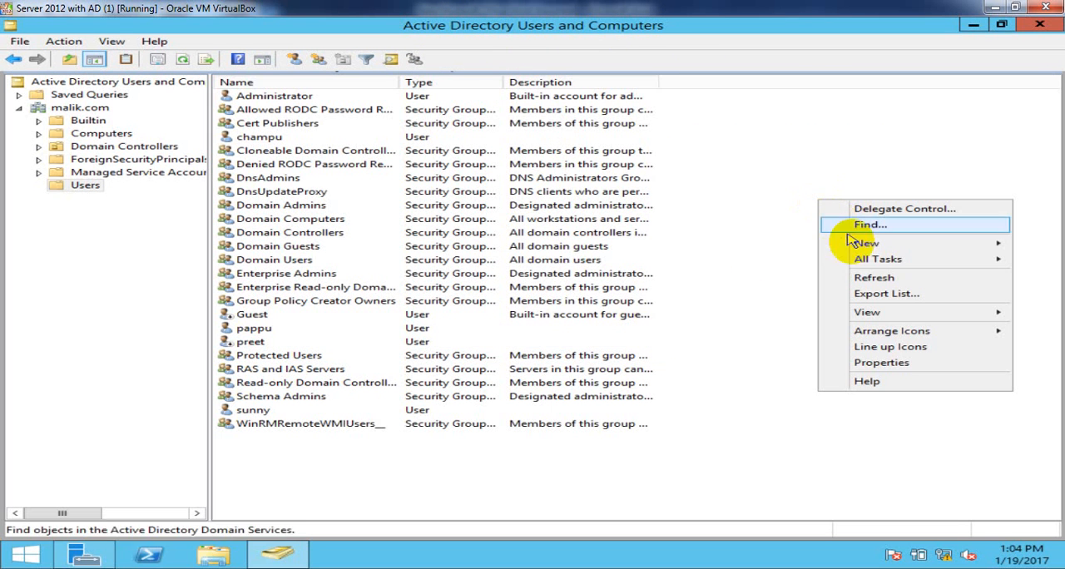
left_click(874, 278)
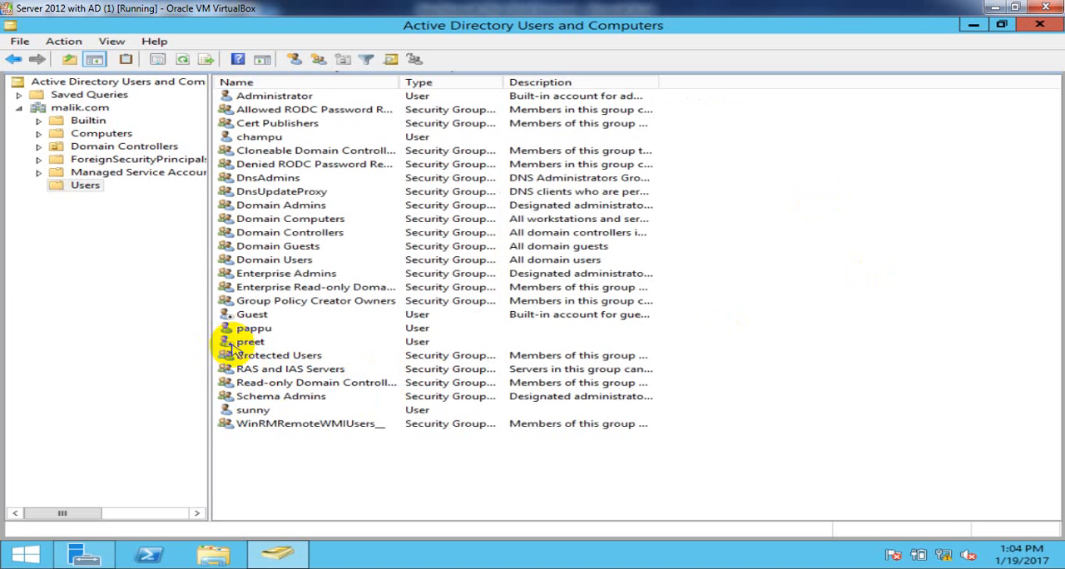
right_click(335, 469)
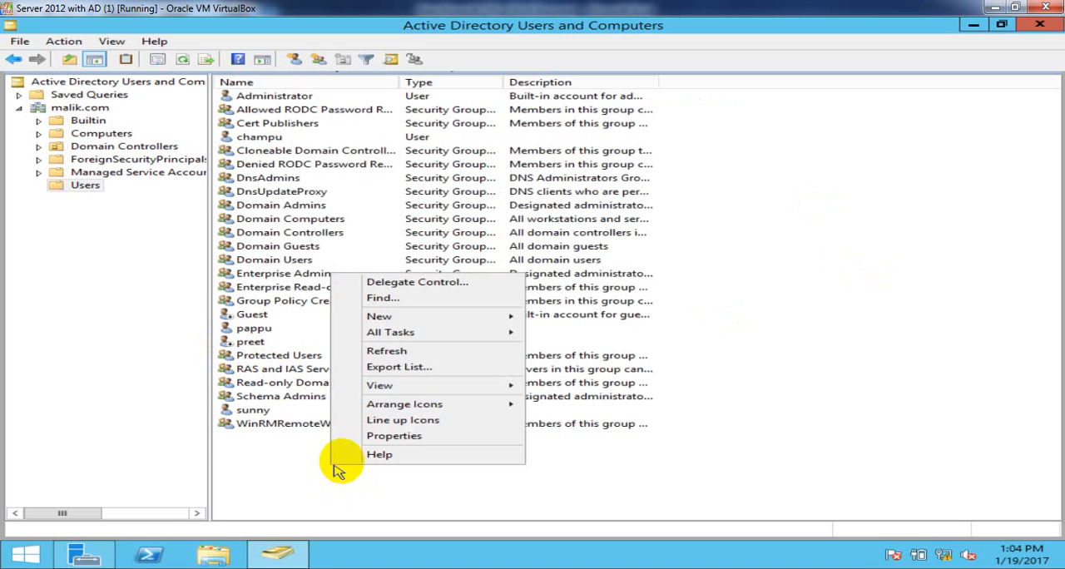
left_click(408, 351)
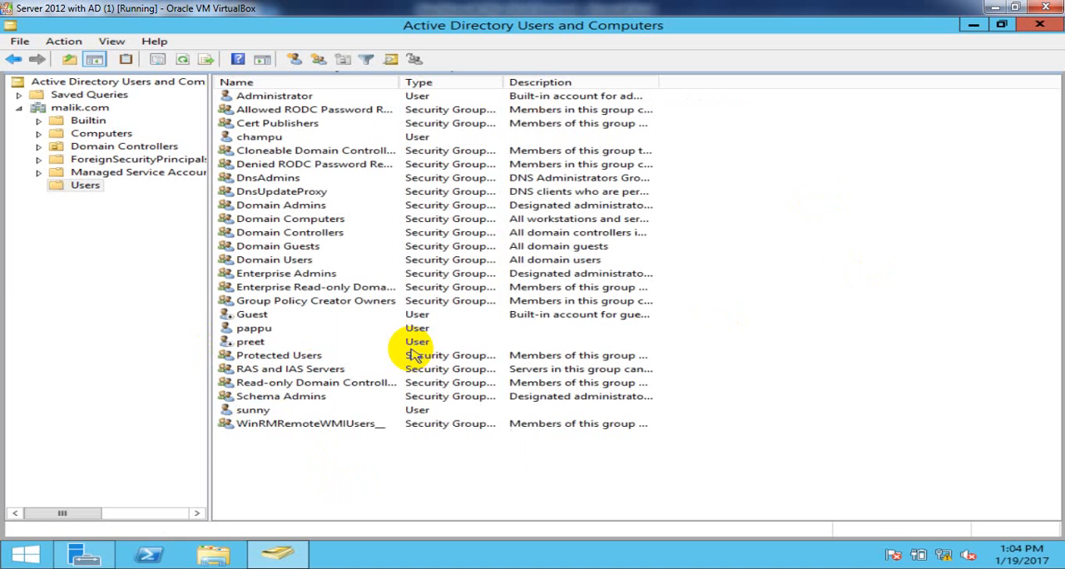
right_click(434, 480)
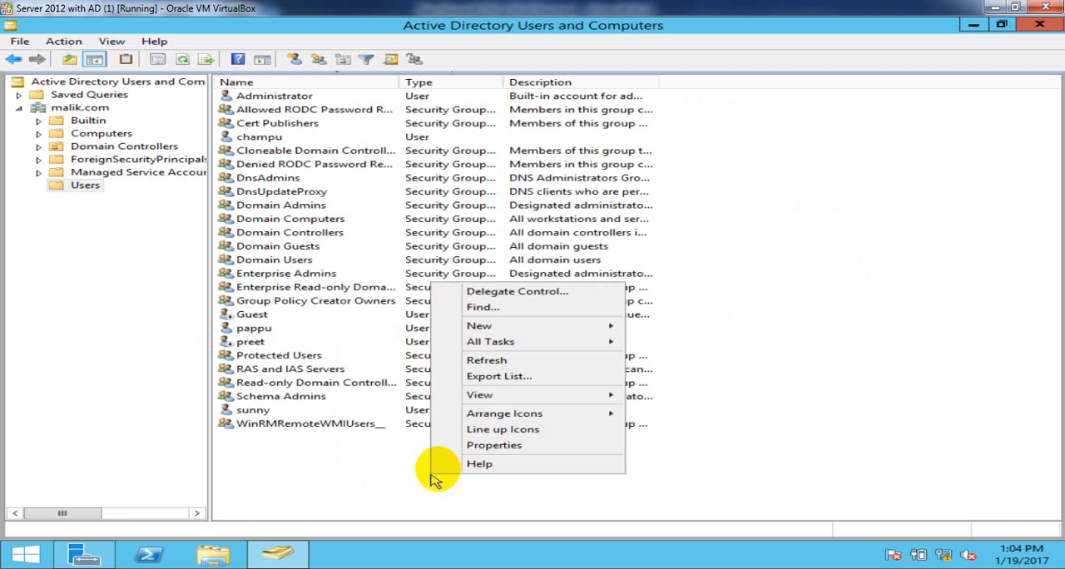
left_click(492, 367)
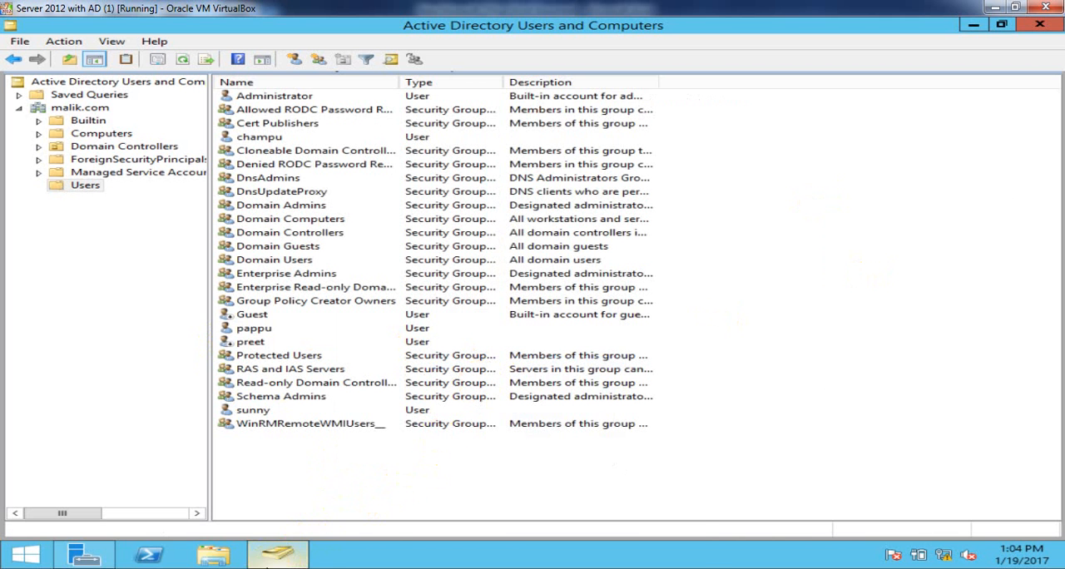
- Switch to the Window 7 client (1) virtual machine, refresh its desktop and log the first domain user off
mouse_move(275, 560)
left_click(603, 500)
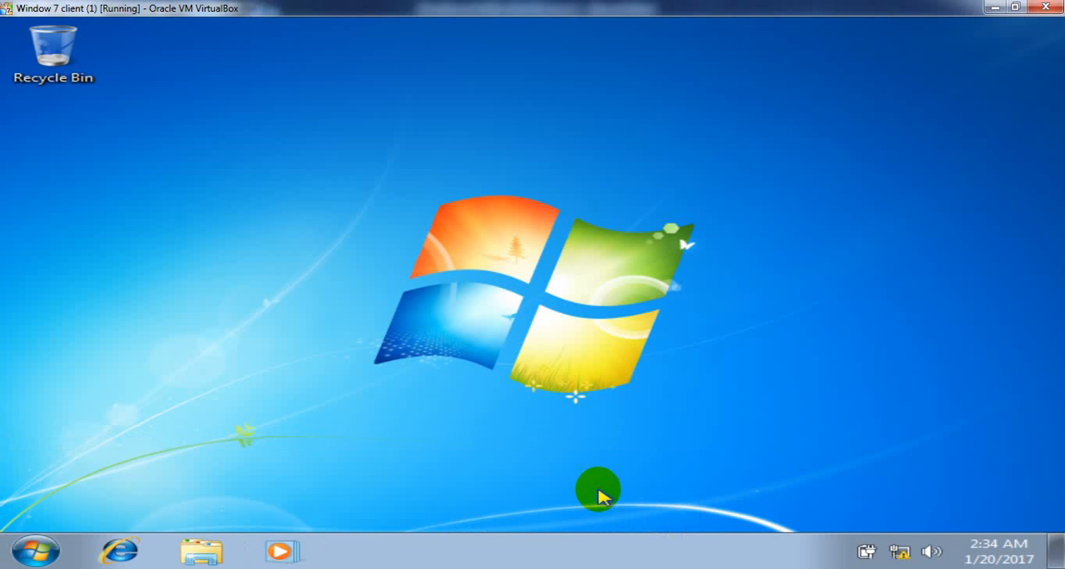
left_click(36, 551)
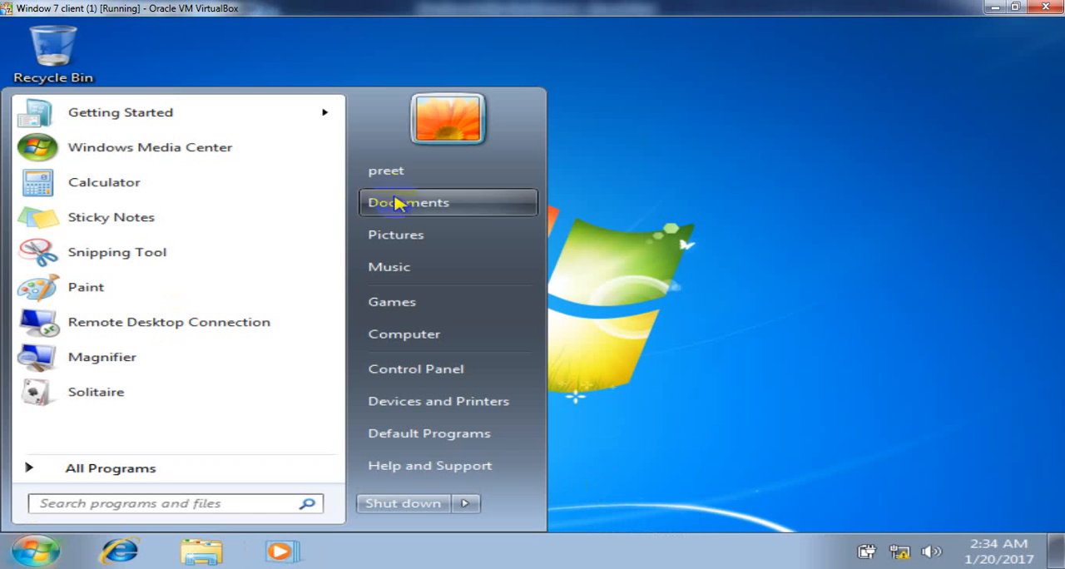
right_click(640, 191)
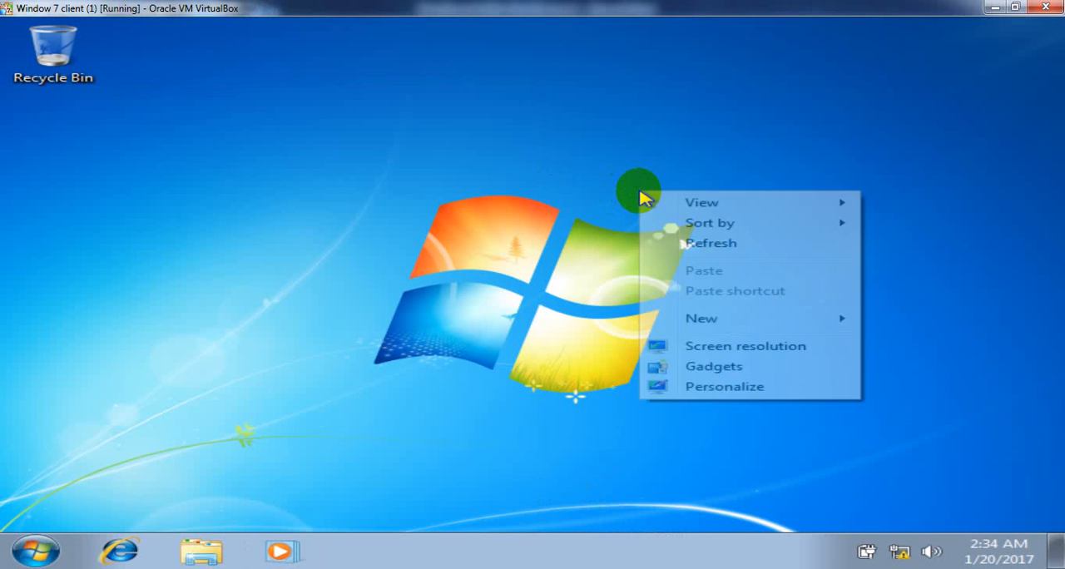
left_click(703, 253)
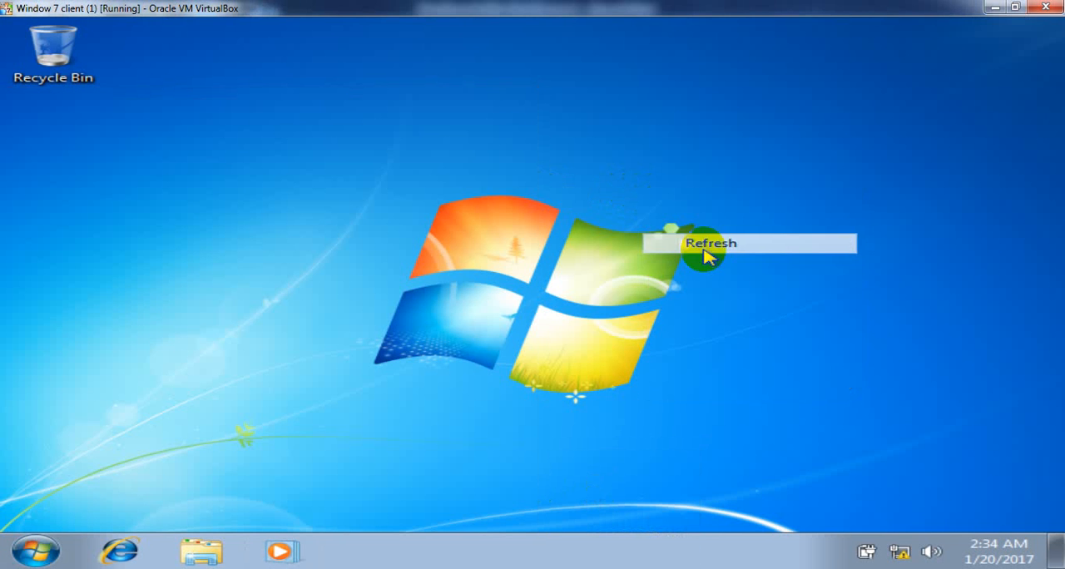
left_click(36, 551)
left_click(465, 503)
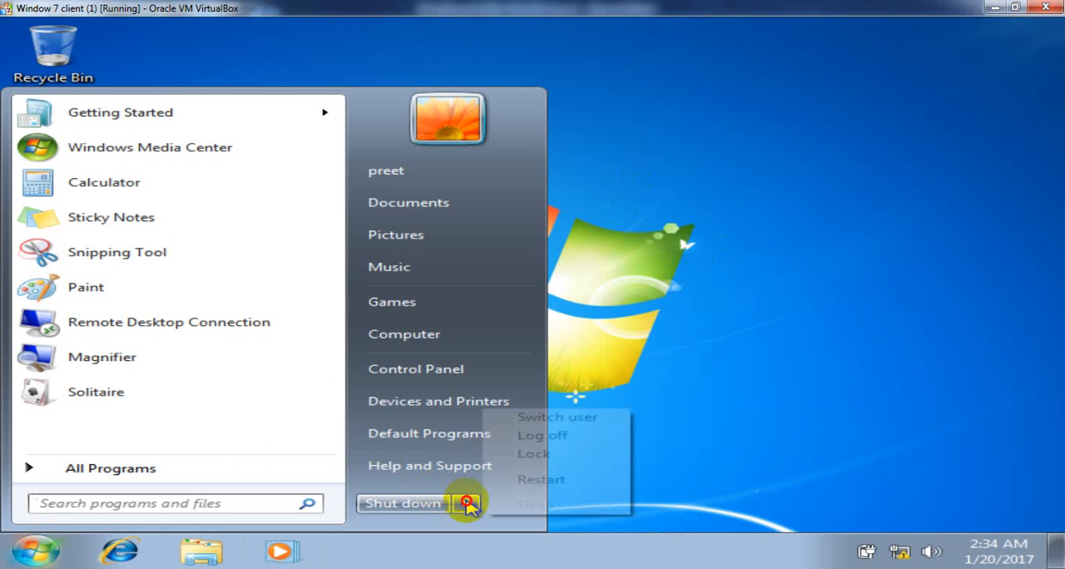
left_click(567, 437)
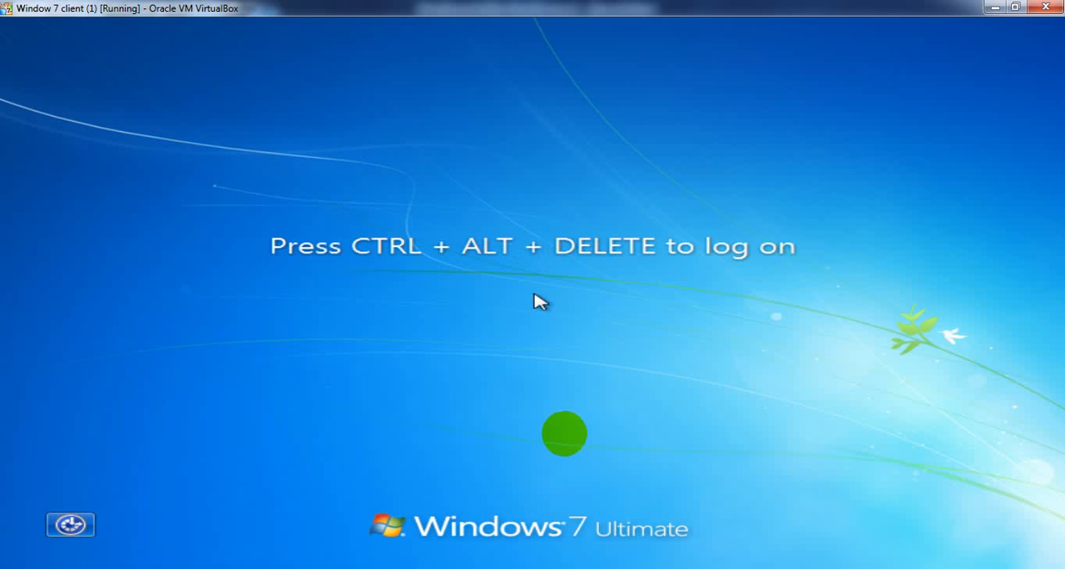
- Try to log on to the MALIK domain as the disabled domain user by entering the account password
key("ctrl+alt+Delete")
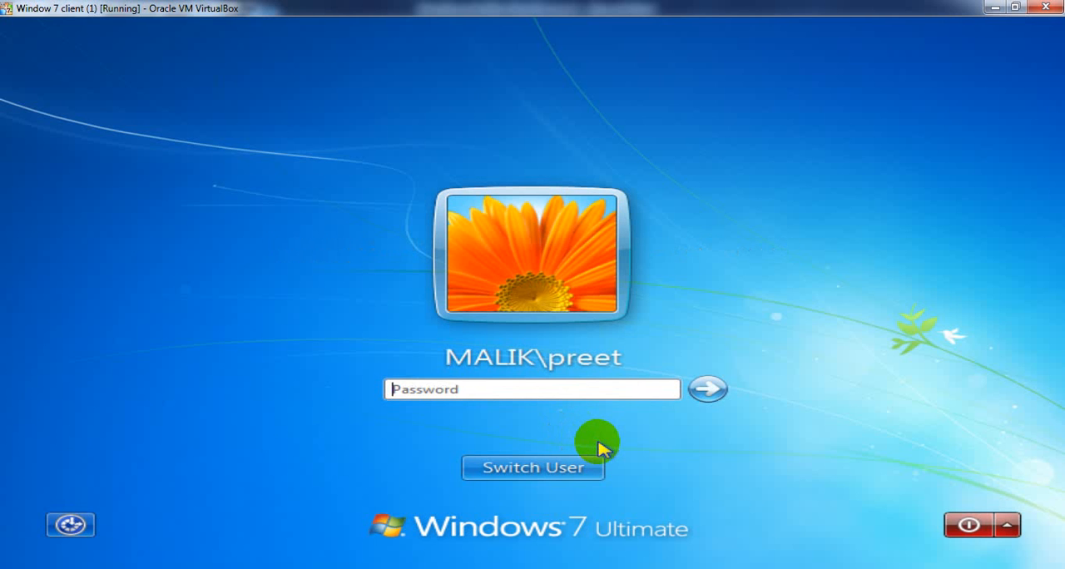
type("•••••••")
key("Return")
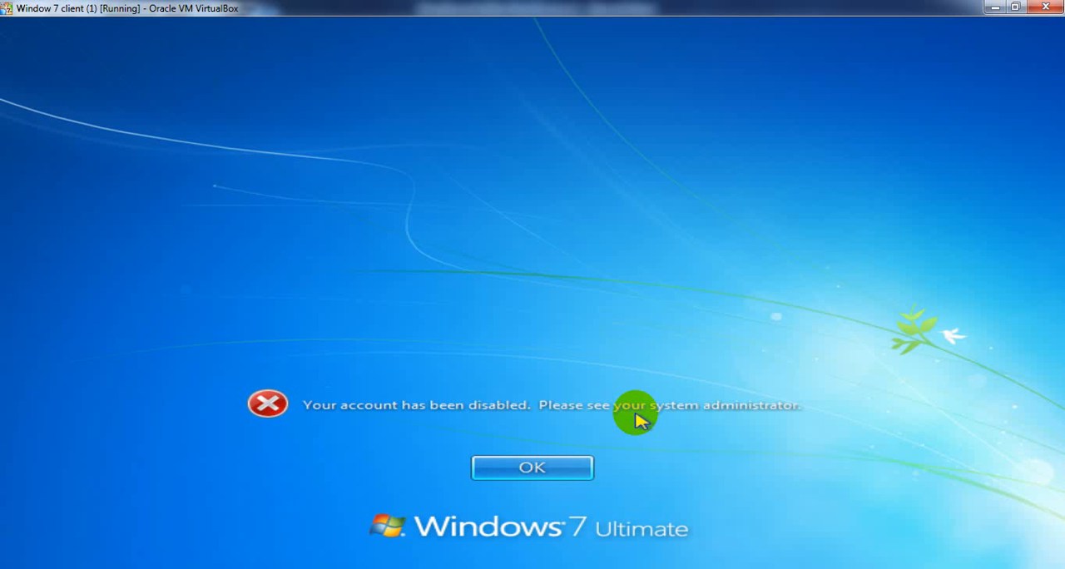
left_click(559, 466)
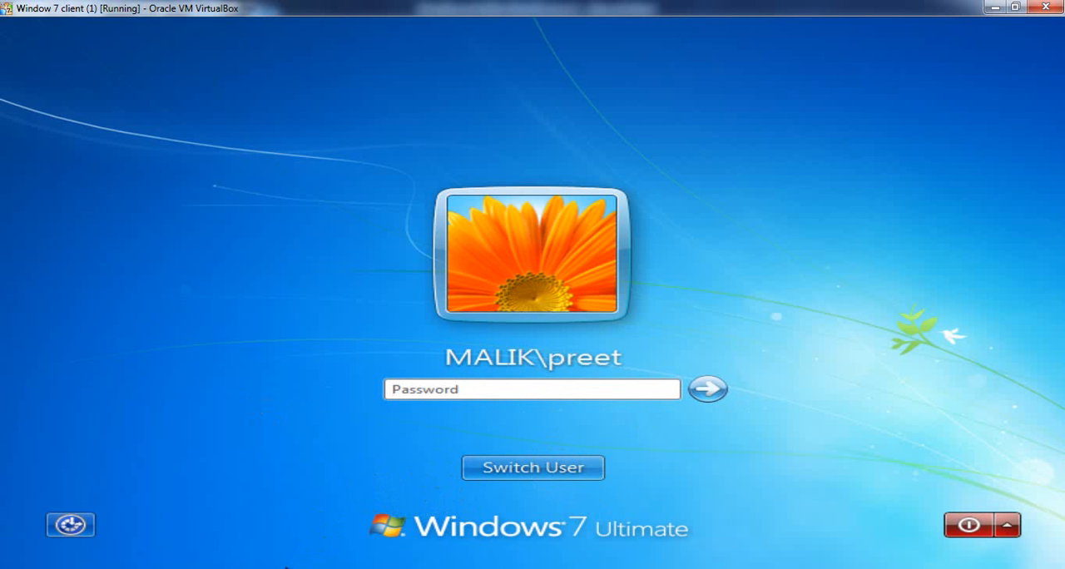
- Return to Active Directory Users and Computers on the server, re-enable the disabled domain user's account and refresh the Users list
mouse_move(287, 566)
left_click(254, 501)
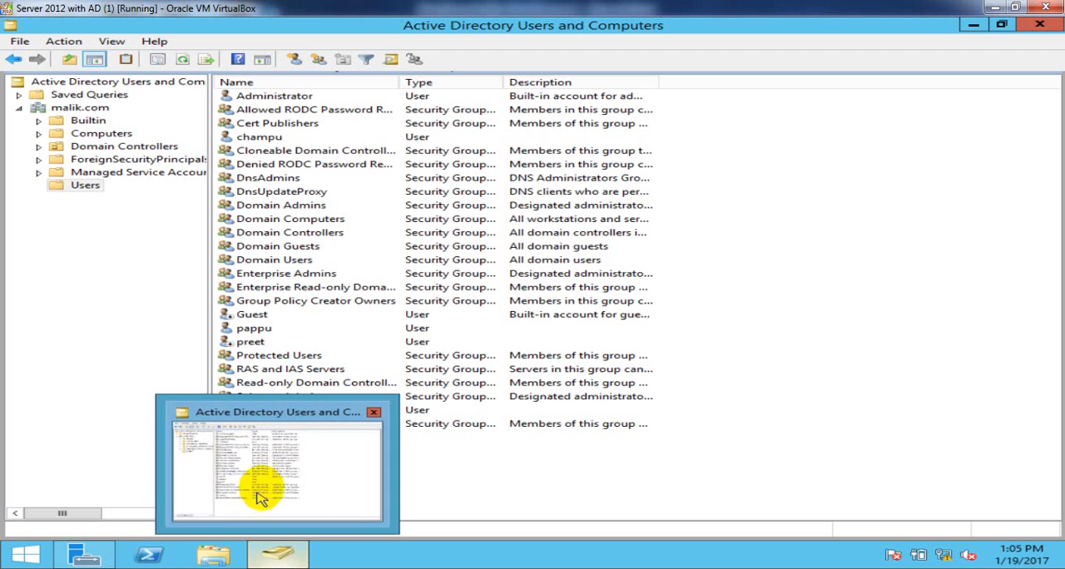
left_click(431, 305)
left_click(250, 343)
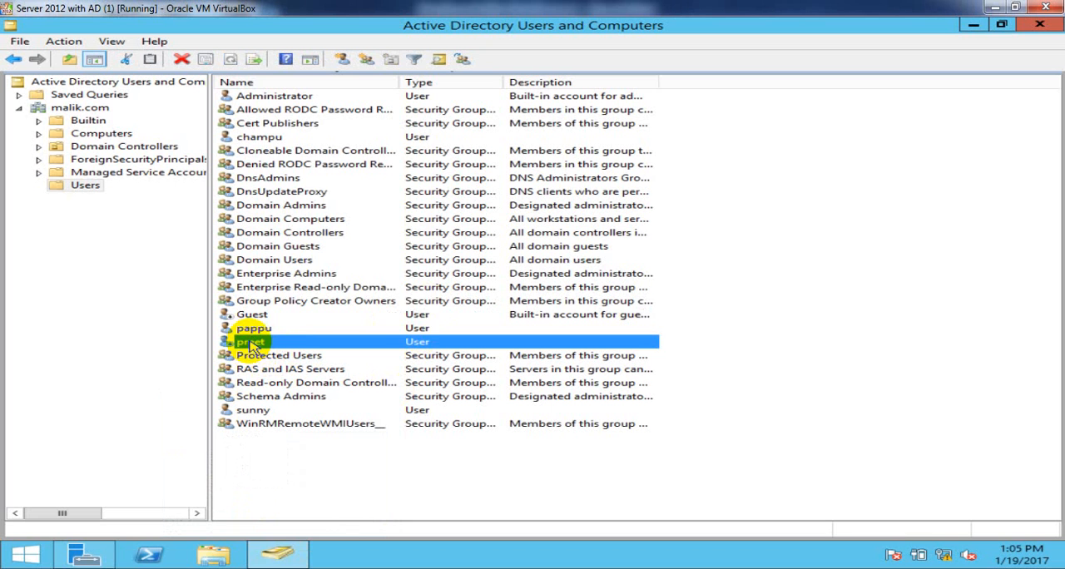
right_click(250, 343)
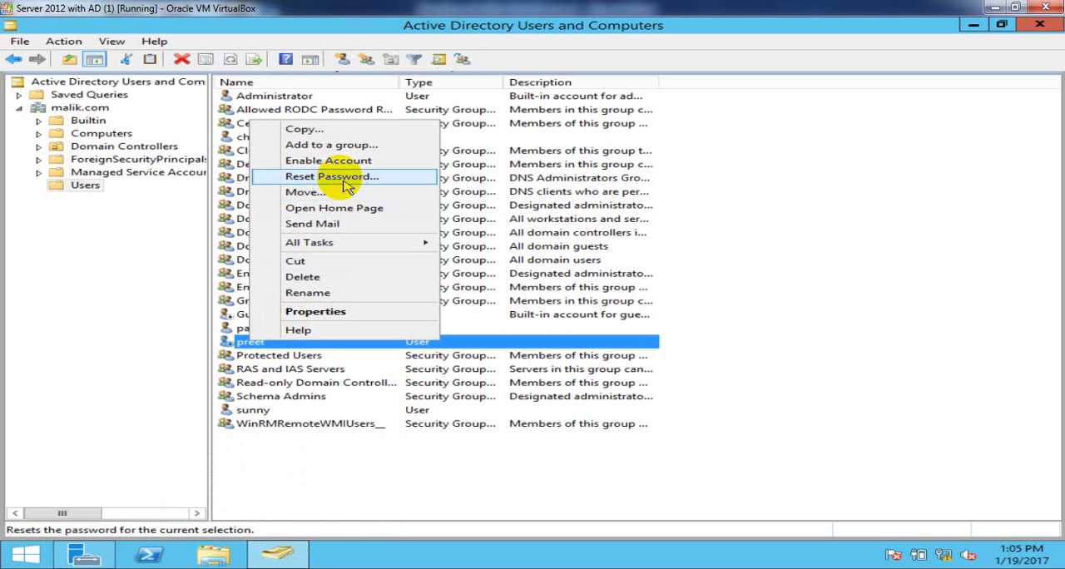
left_click(392, 164)
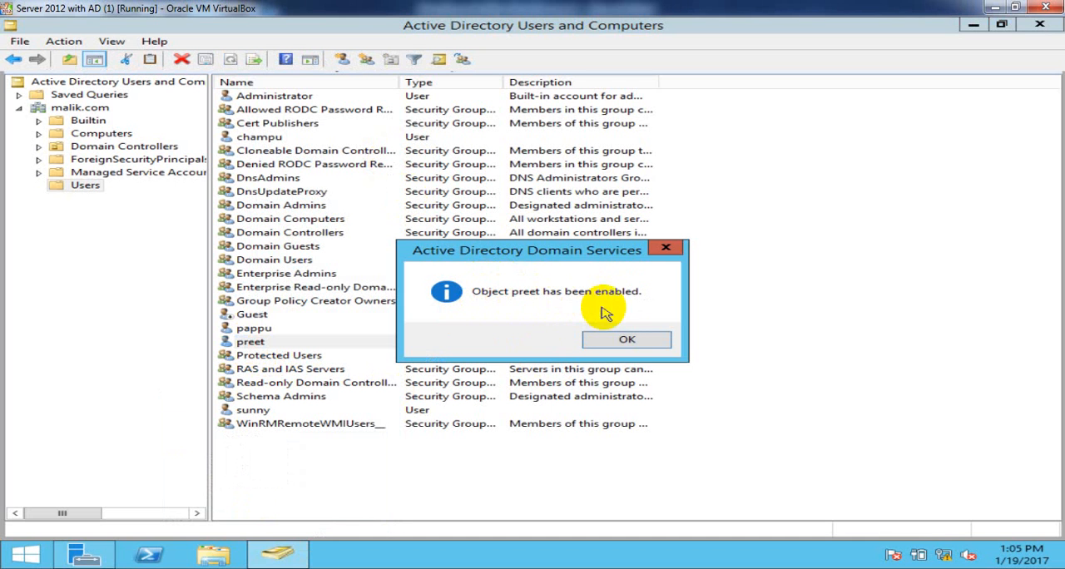
left_click(627, 338)
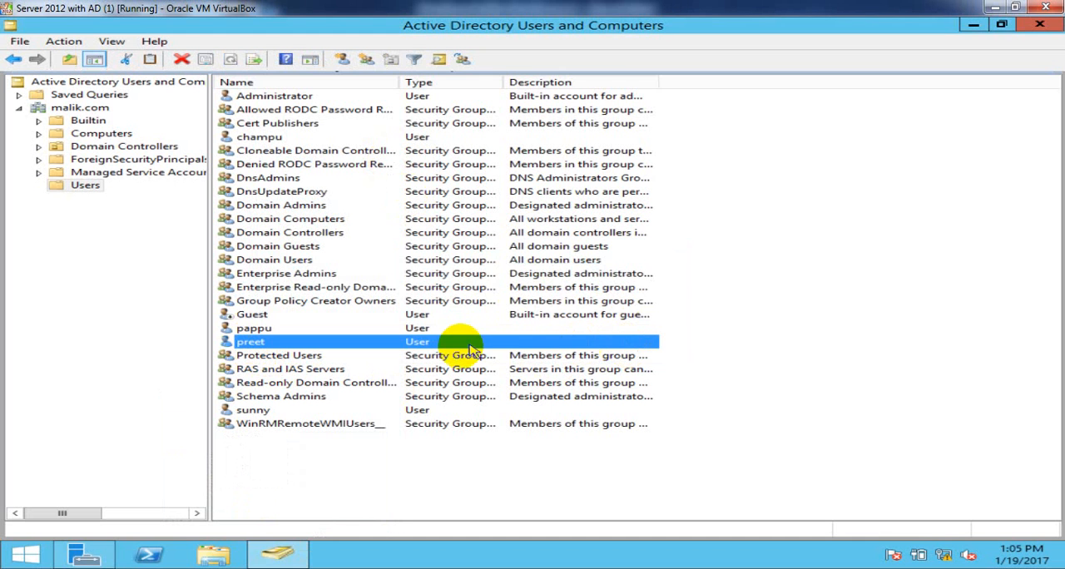
left_click(324, 477)
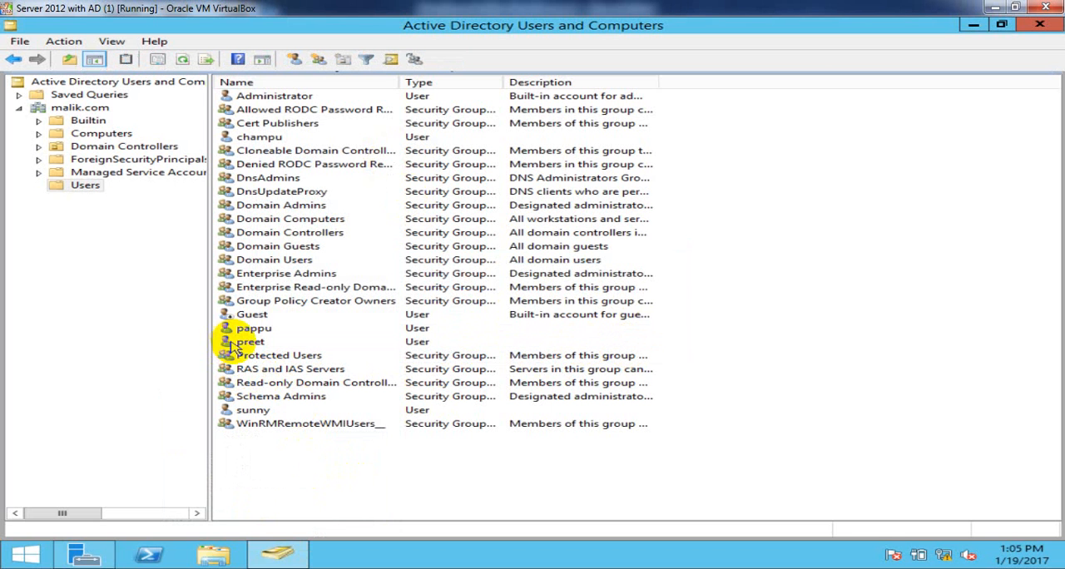
right_click(812, 321)
left_click(862, 392)
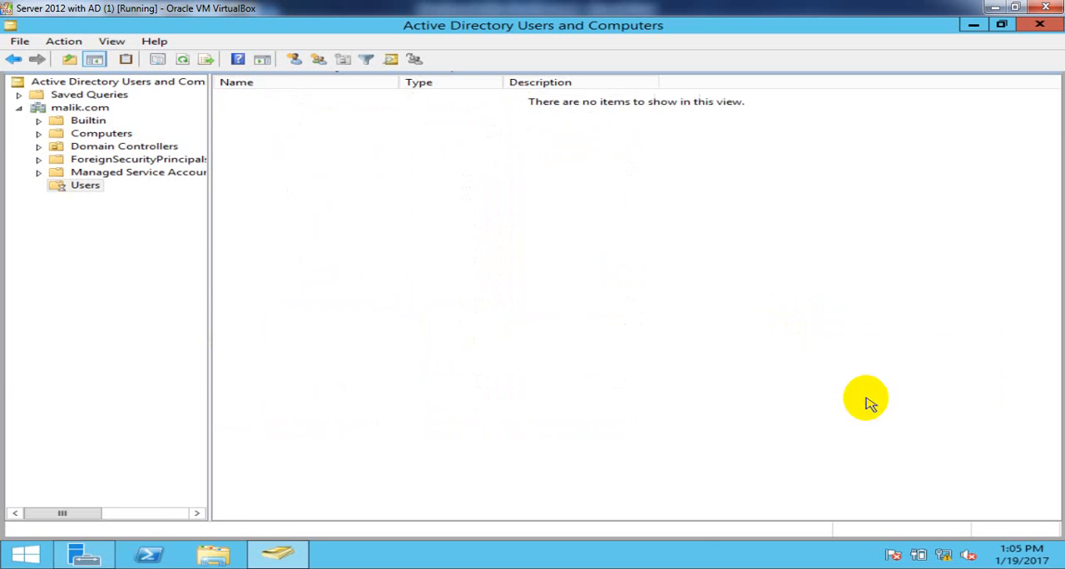
- Log on to the Window 7 client (1) as the re-enabled domain user with the account password, and check the signed-in user name
mouse_move(275, 566)
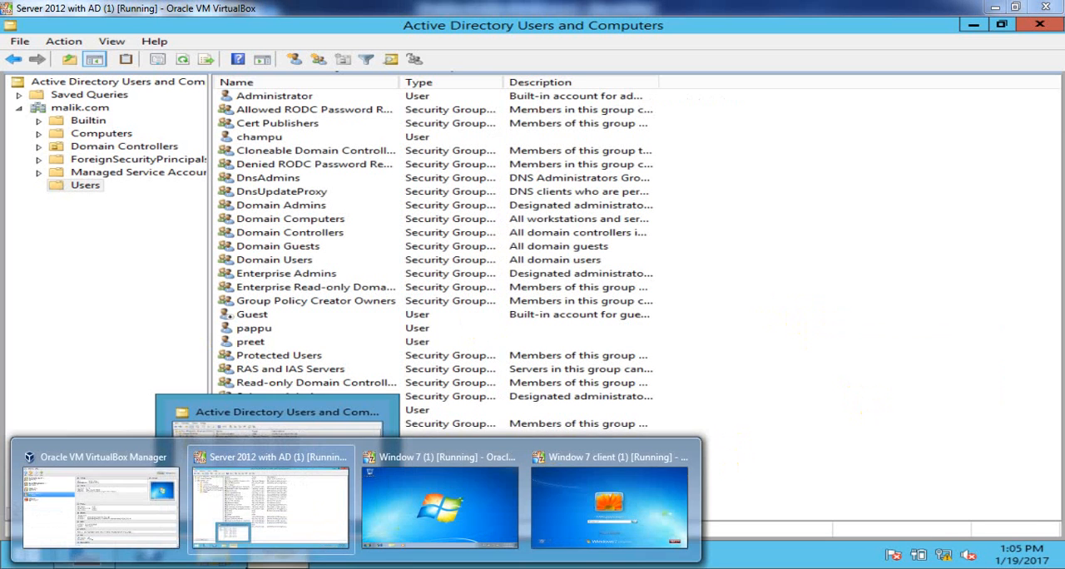
left_click(617, 490)
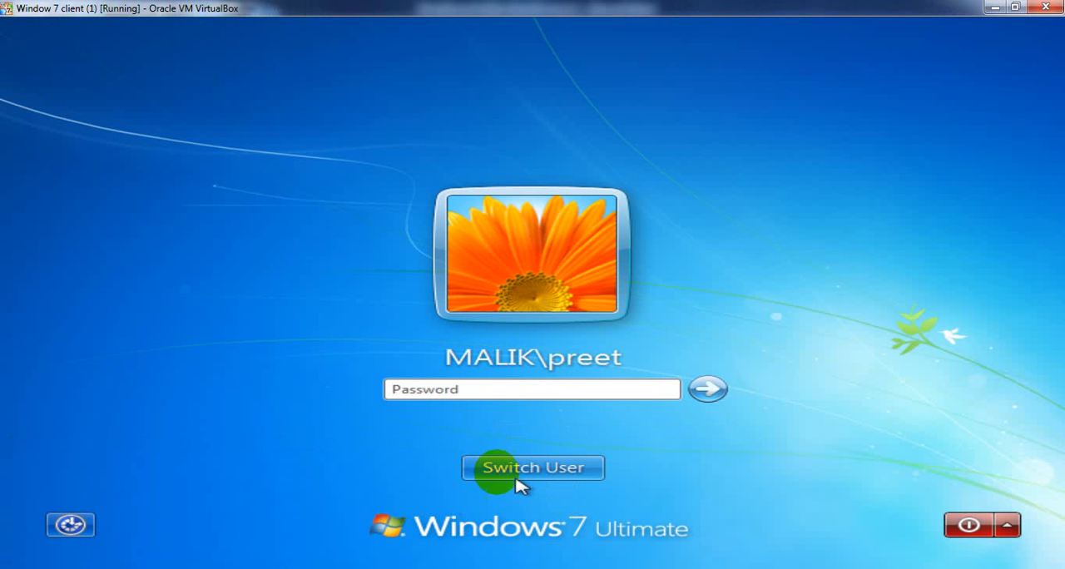
left_click(488, 387)
type("••")
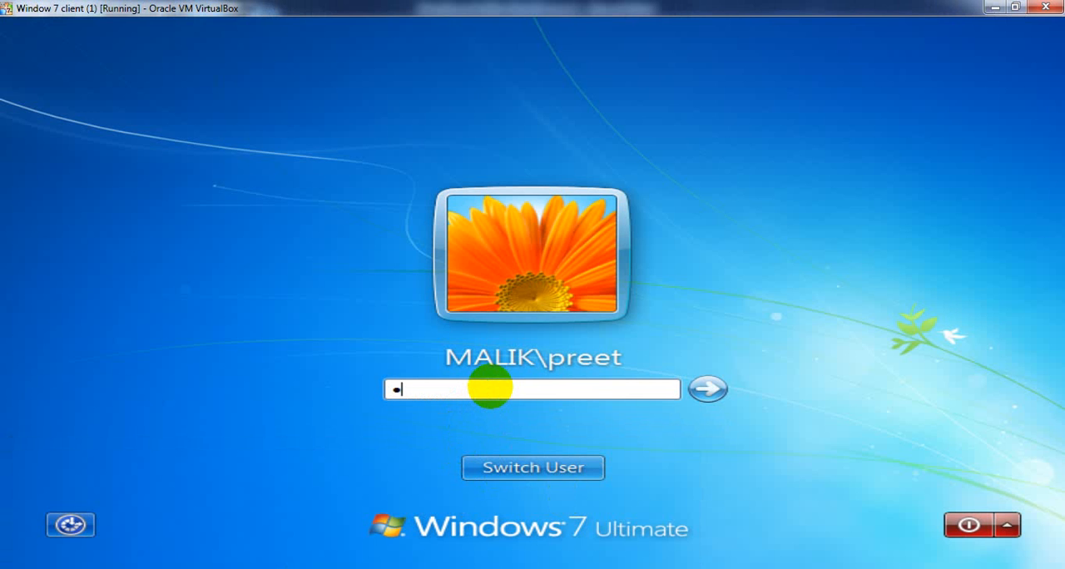
type("•••••")
key("Return")
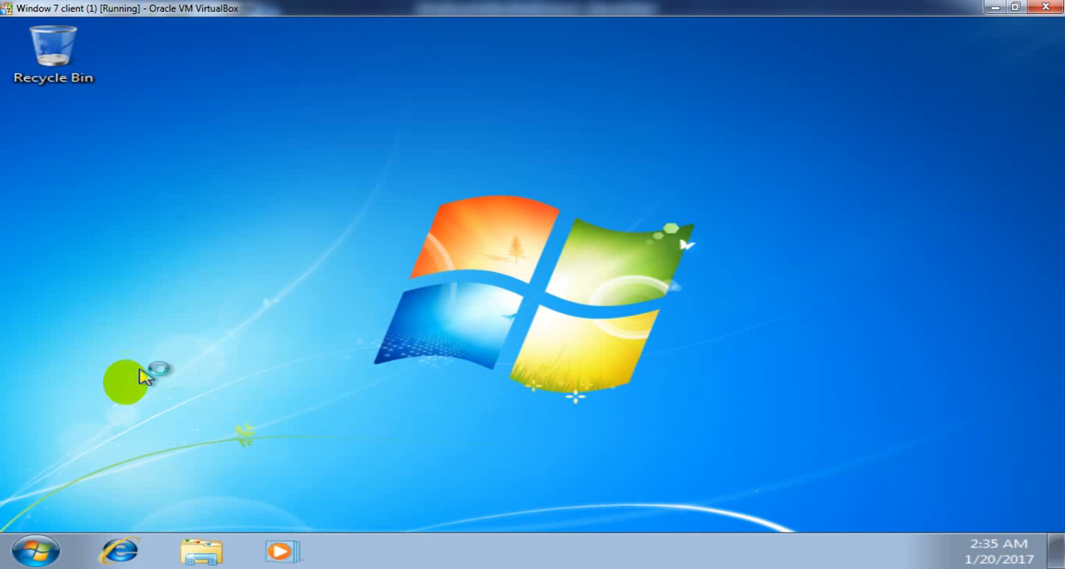
left_click(35, 551)
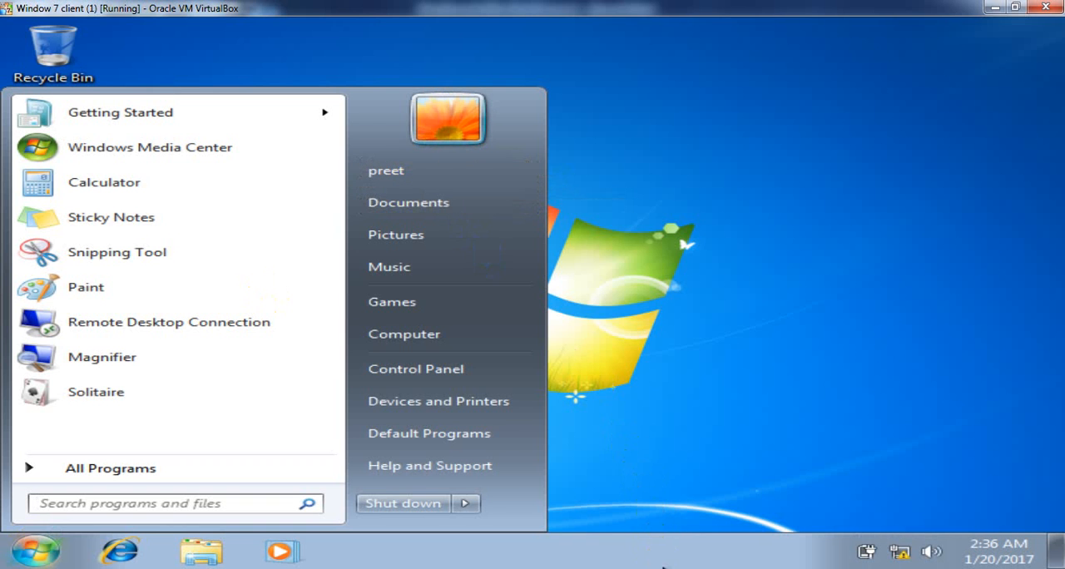
left_click(556, 462)
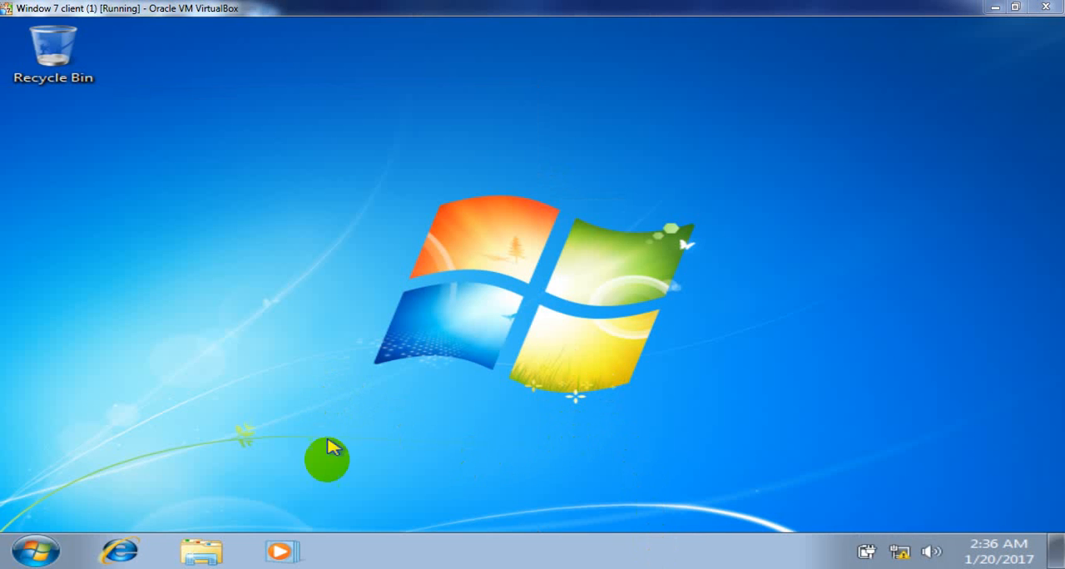
- Return to Active Directory Users and Computers on the server and open the properties of the first domain user
mouse_move(271, 566)
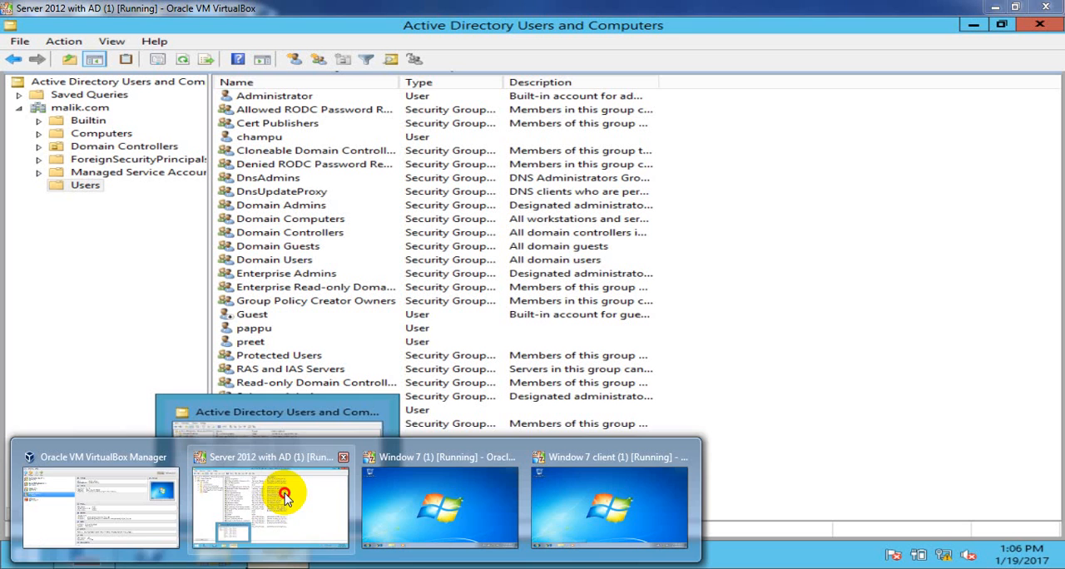
left_click(277, 504)
left_click(468, 328)
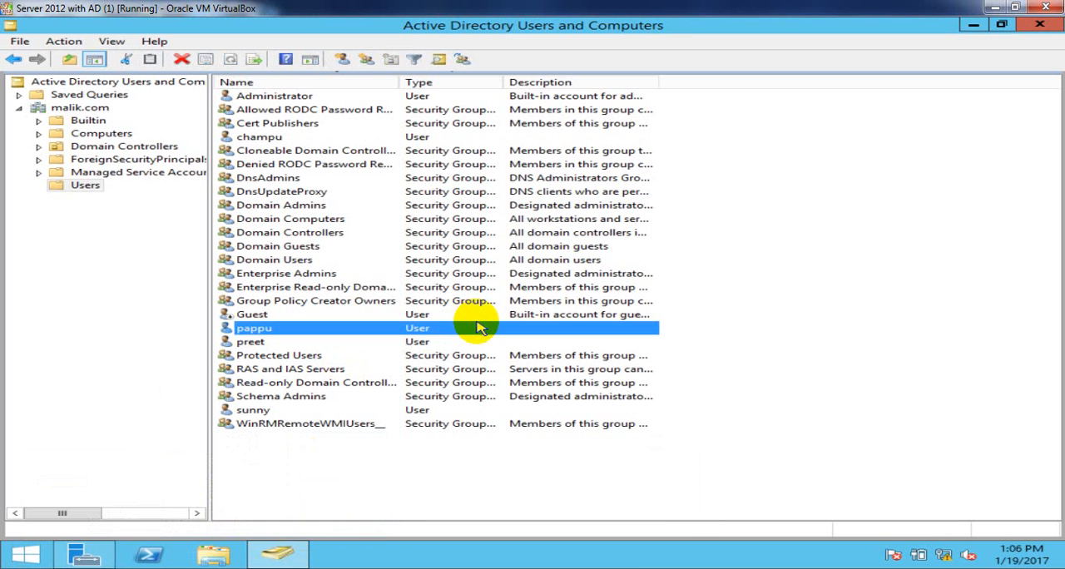
left_click(249, 342)
right_click(251, 348)
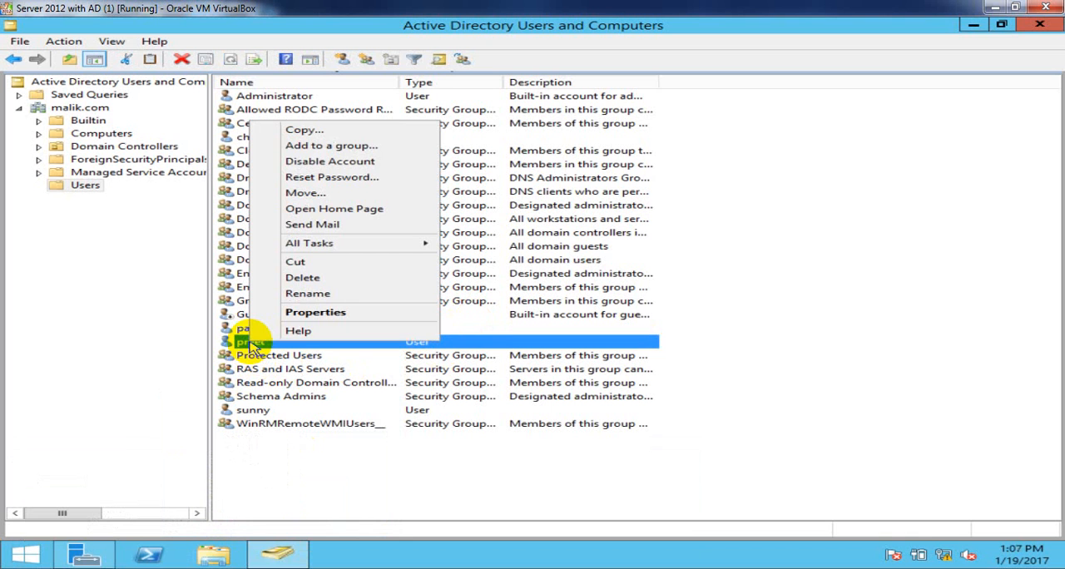
left_click(314, 312)
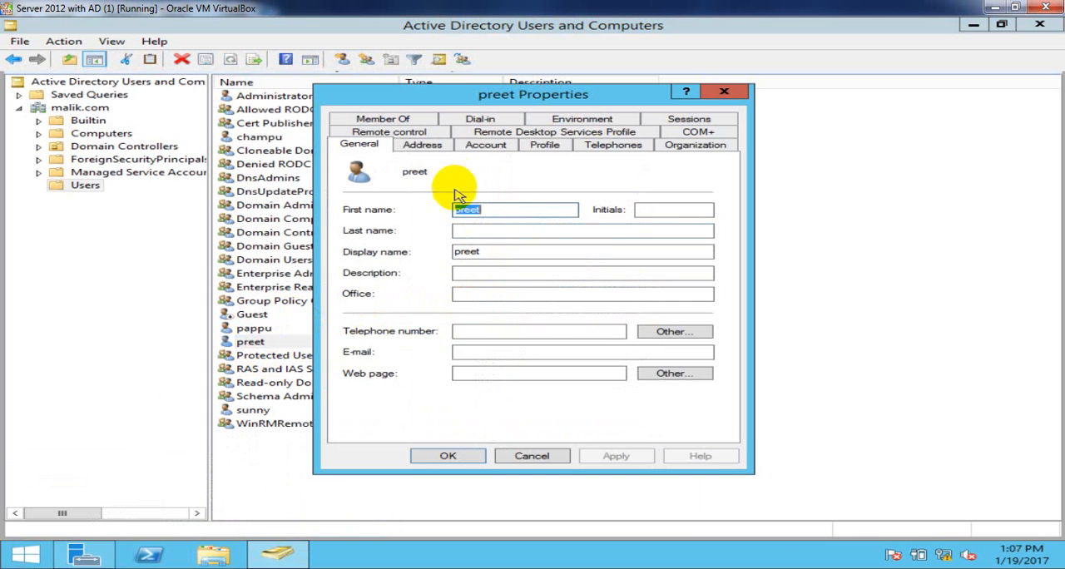
- Set the "Account is disabled" option for the first domain user, apply it and refresh the Users list
left_click(485, 147)
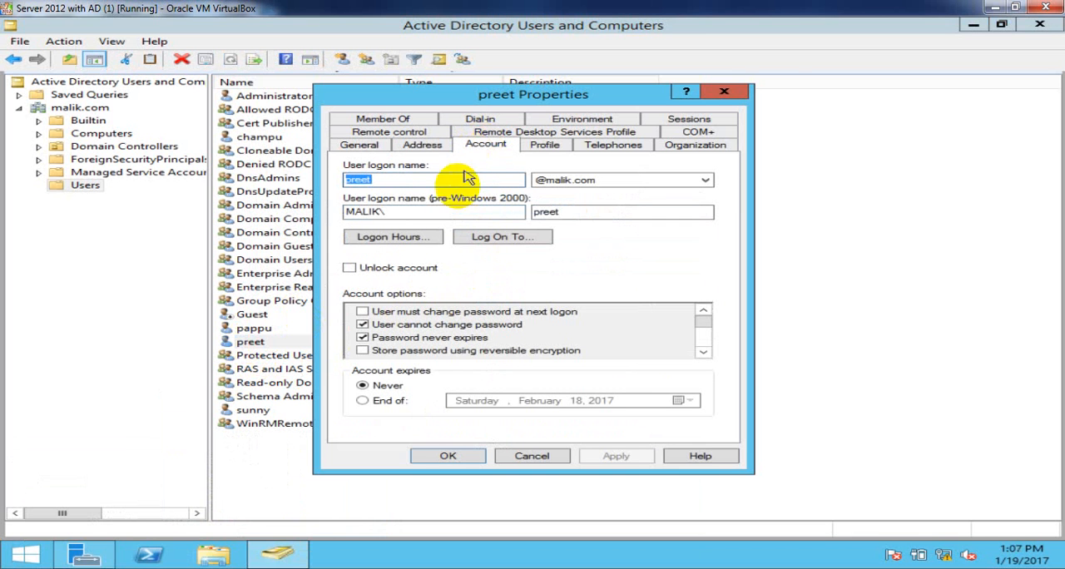
left_click(704, 352)
left_click(703, 352)
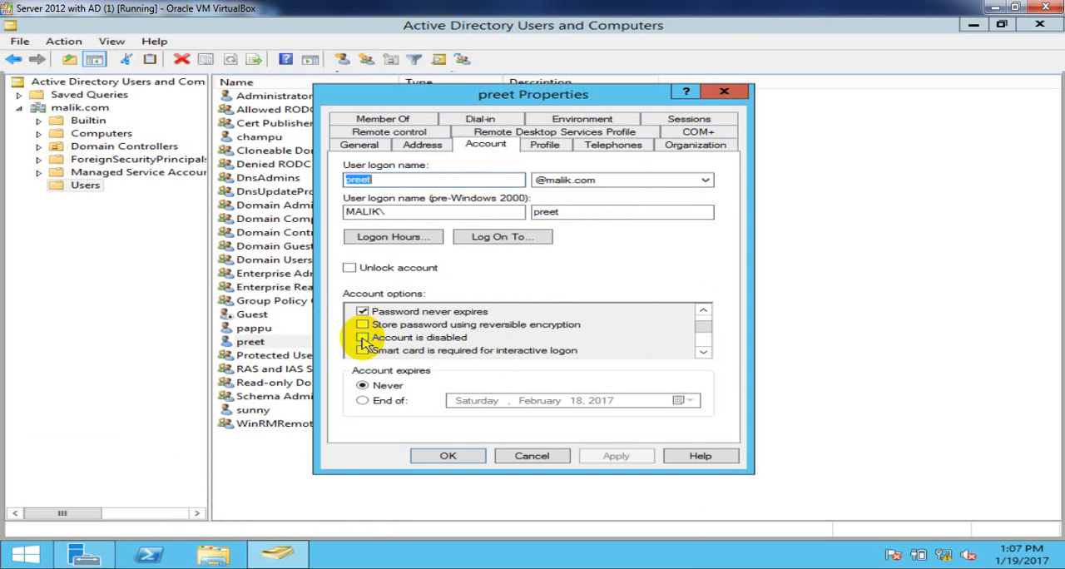
left_click(364, 340)
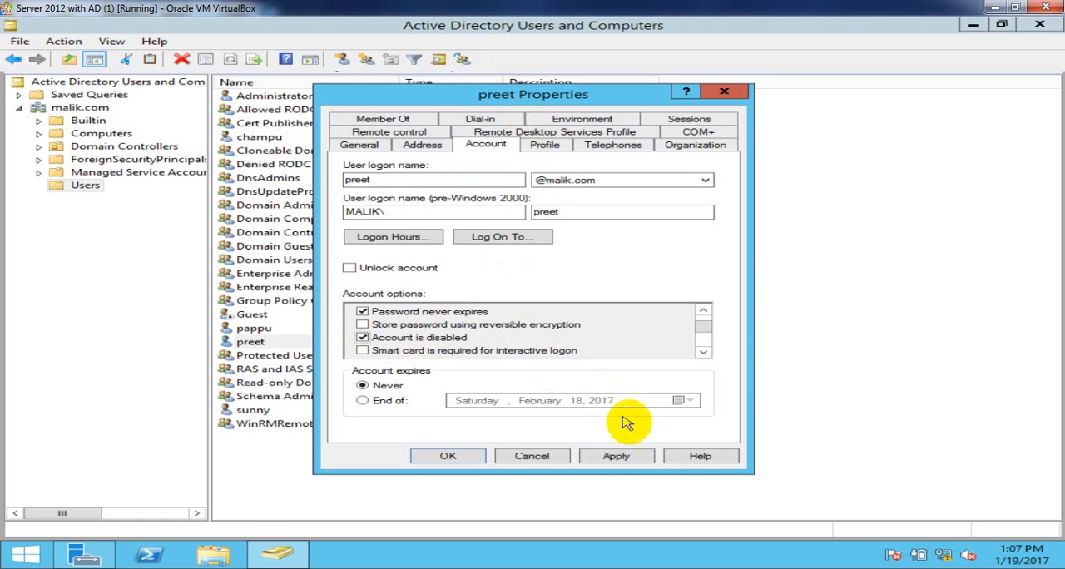
left_click(636, 458)
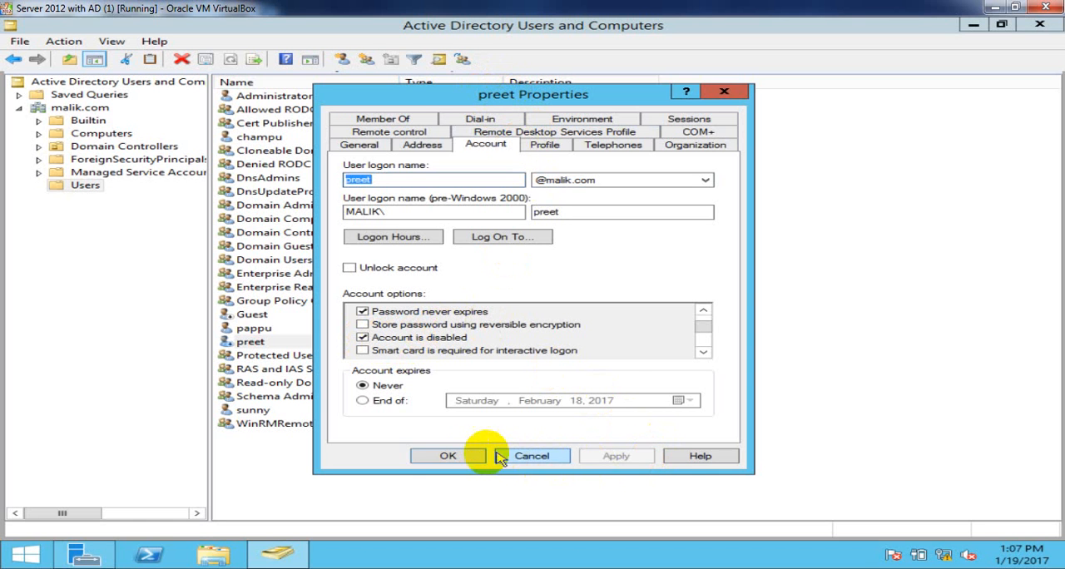
left_click(466, 457)
left_click(821, 390)
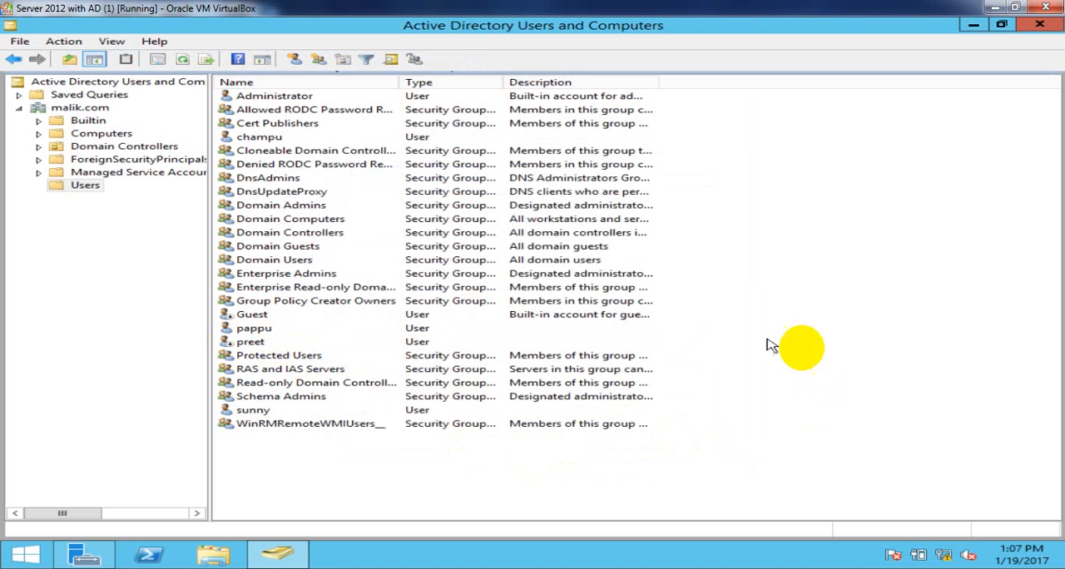
right_click(866, 177)
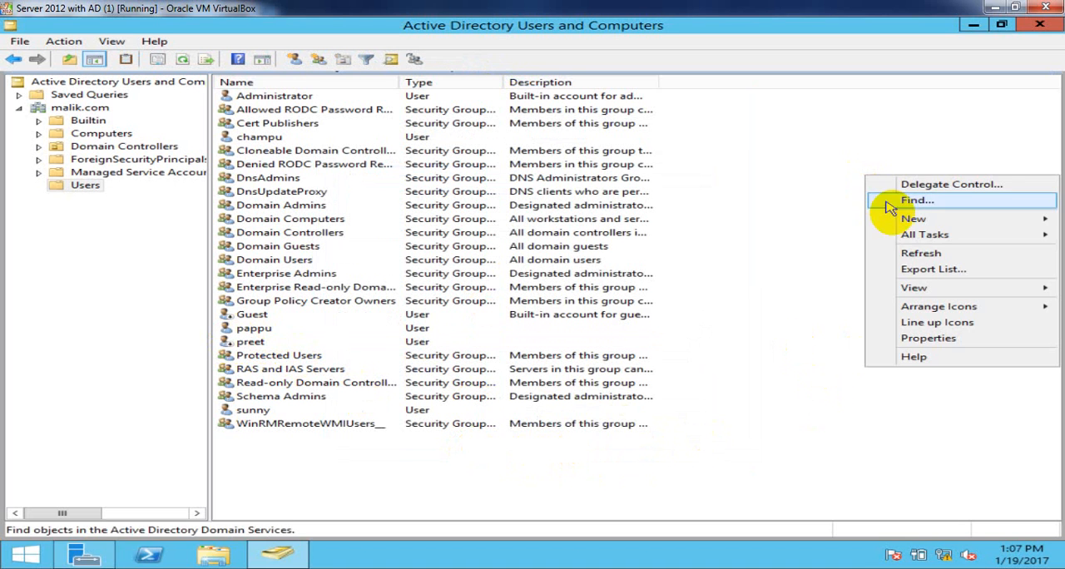
left_click(916, 254)
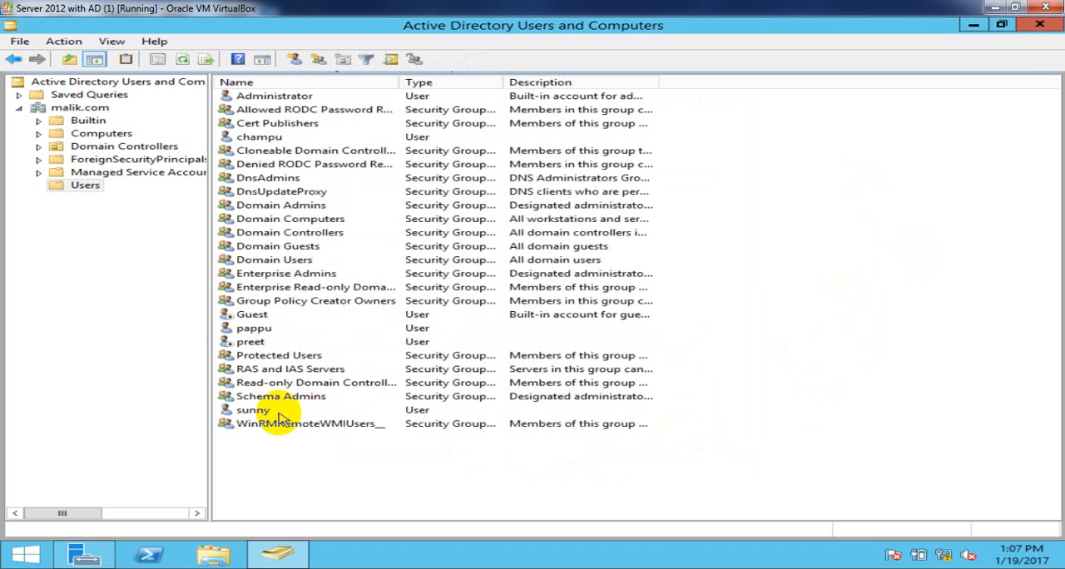
right_click(305, 486)
mouse_move(404, 332)
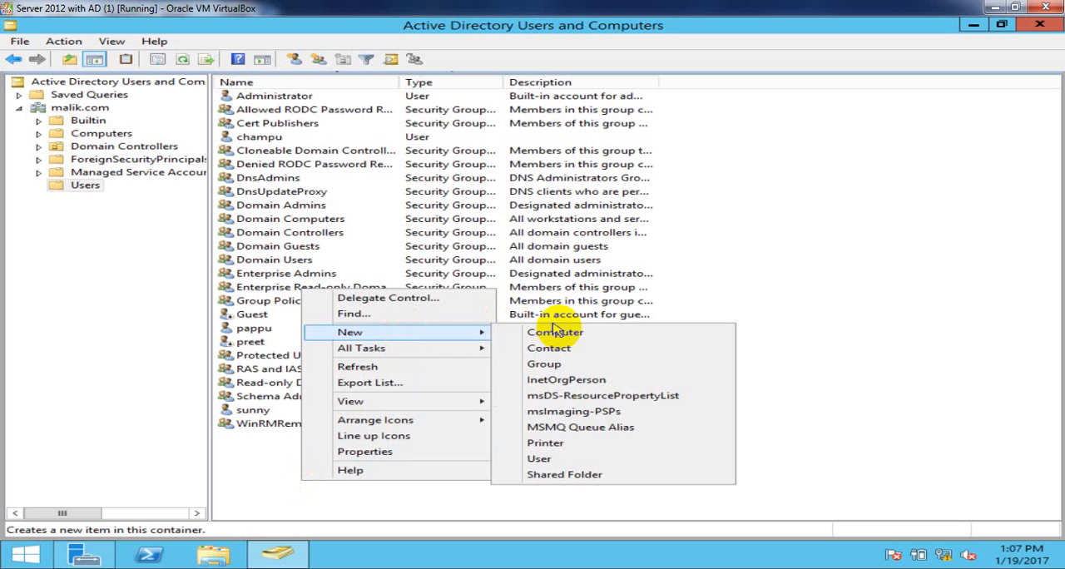
left_click(574, 461)
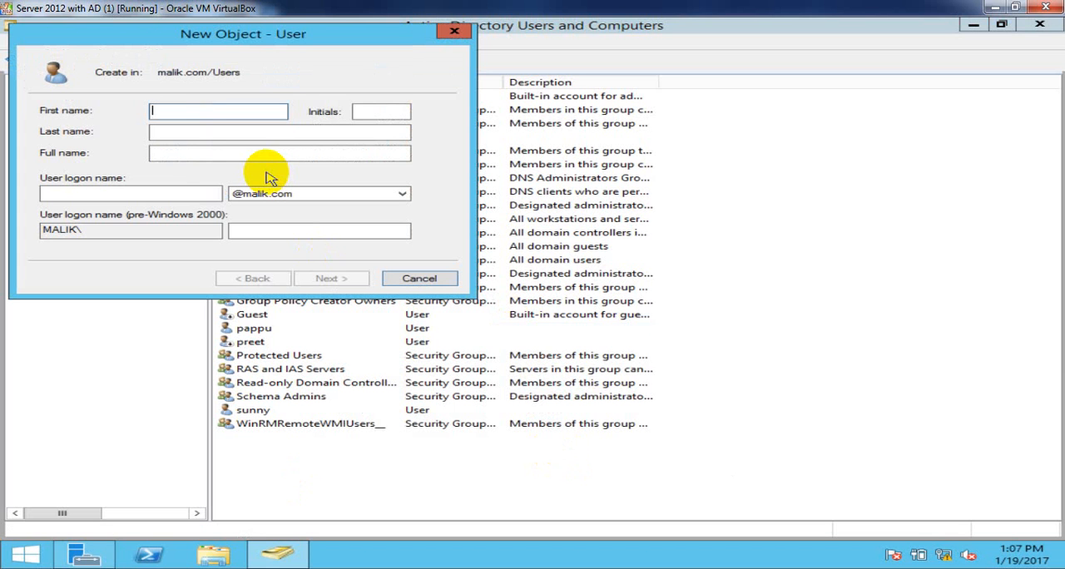
type("vishu")
key("Tab")
key("Tab")
key("Tab")
key("Tab")
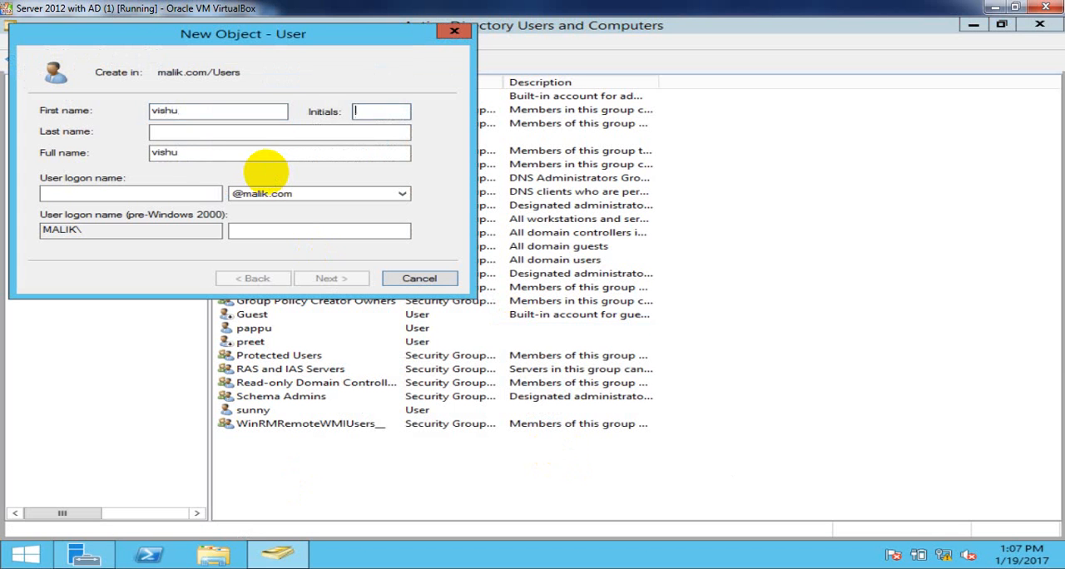
type("vi")
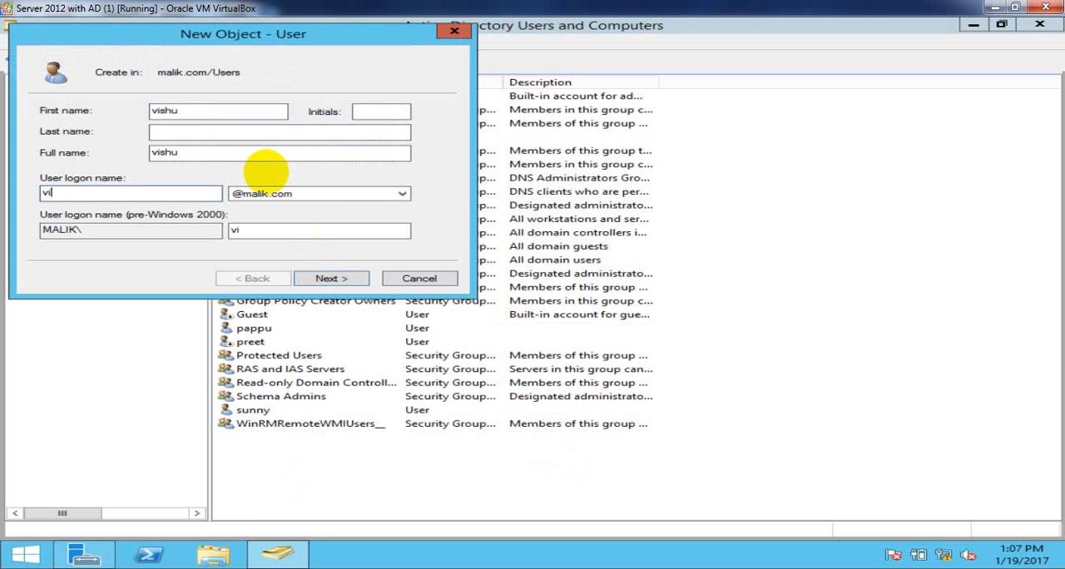
type("shu")
key("Return")
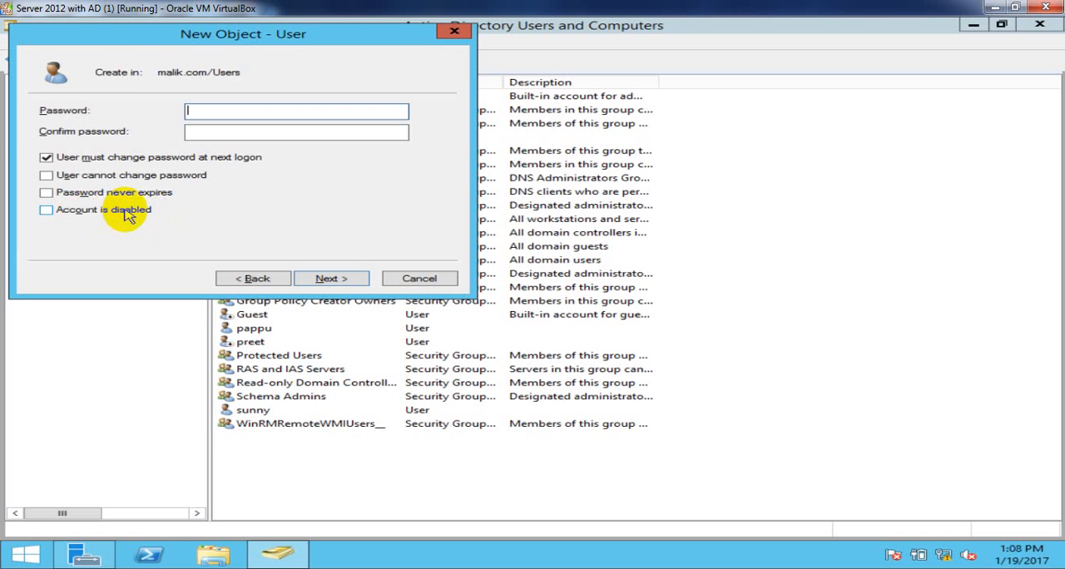
left_click(413, 279)
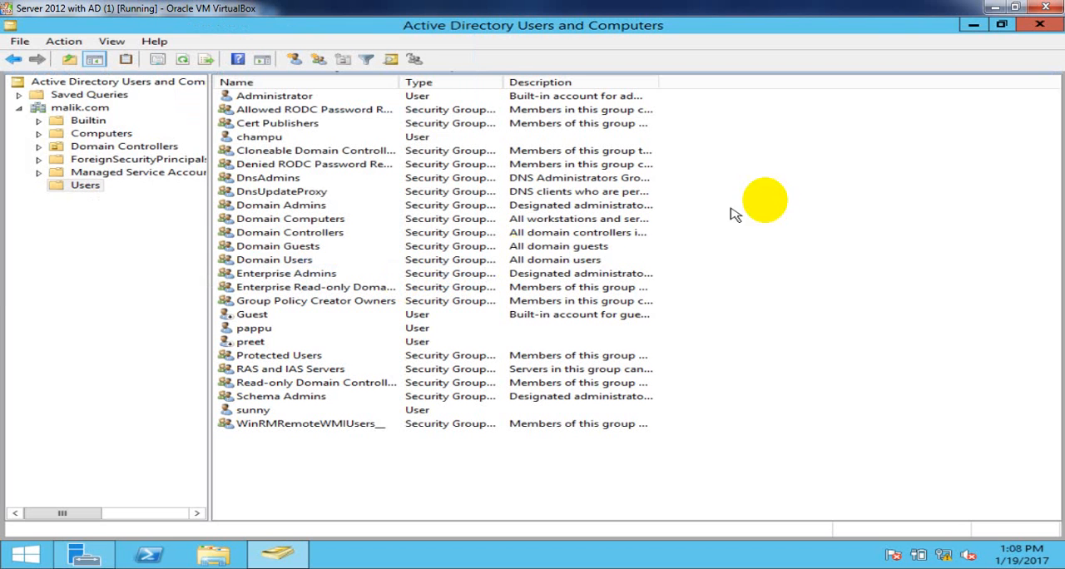
right_click(814, 160)
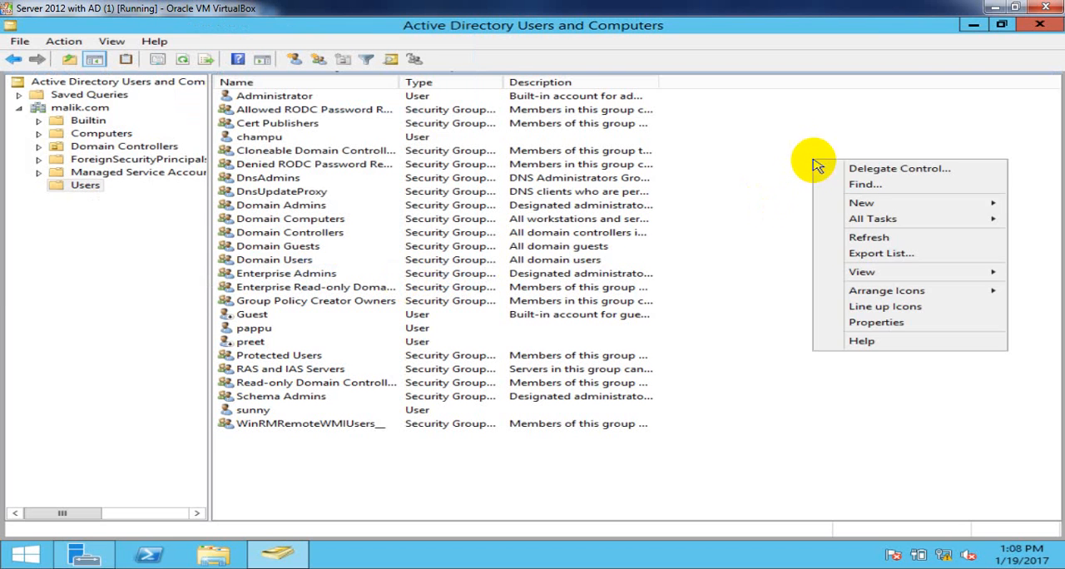
left_click(869, 241)
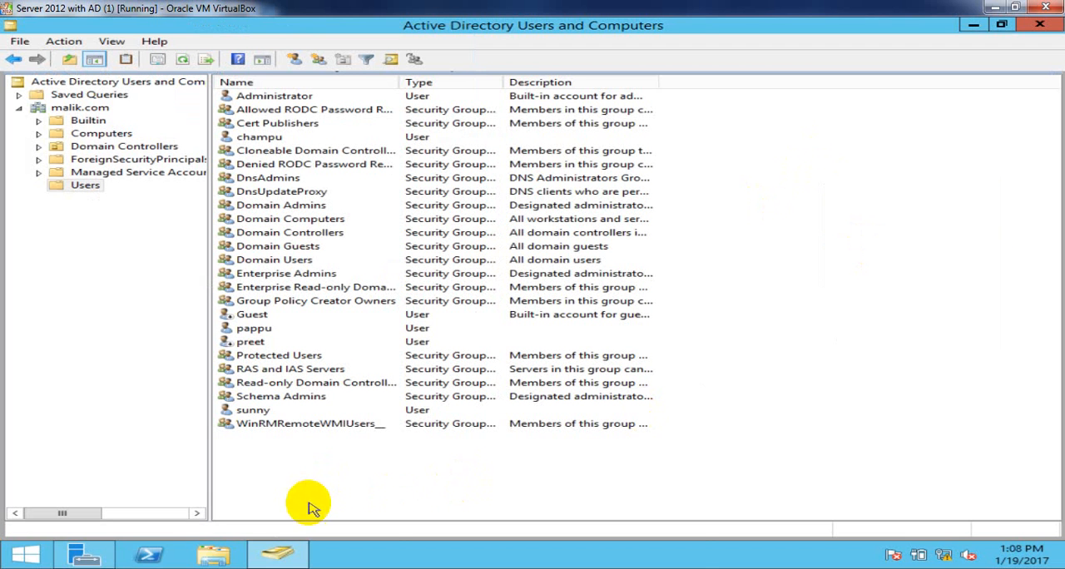
- Switch to the Word topic list and highlight item 6, "How to assign login hours on Domain User"
mouse_move(255, 566)
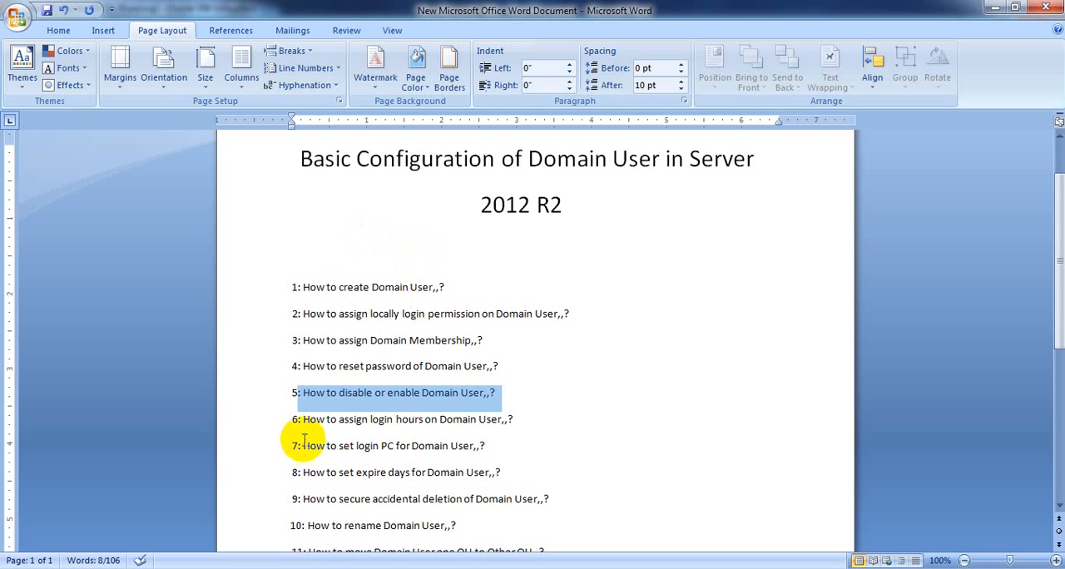
left_click(304, 441)
left_click_drag(293, 421, 481, 416)
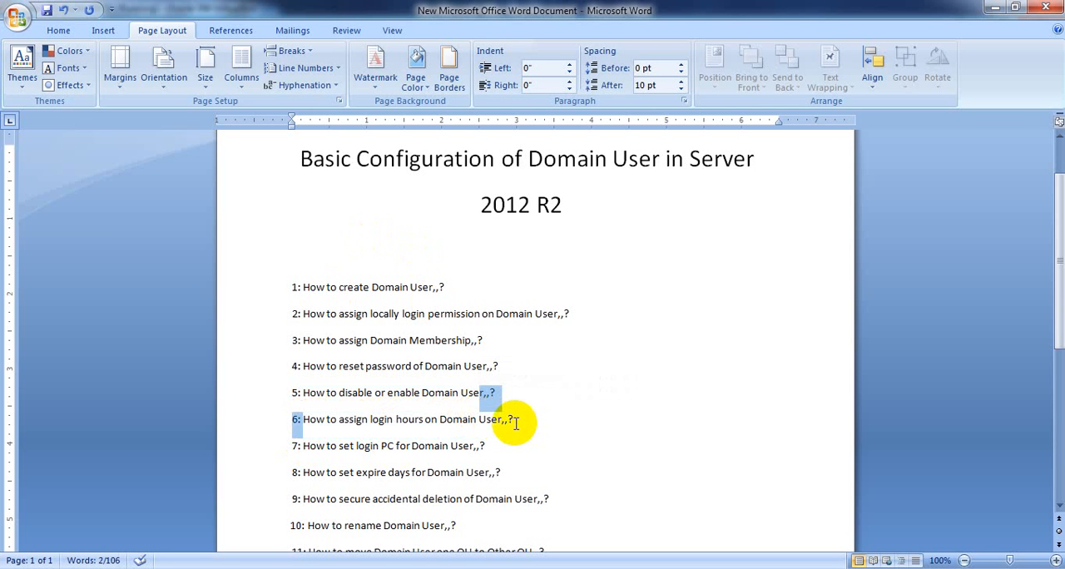
left_click(515, 422)
left_click_drag(516, 422, 296, 422)
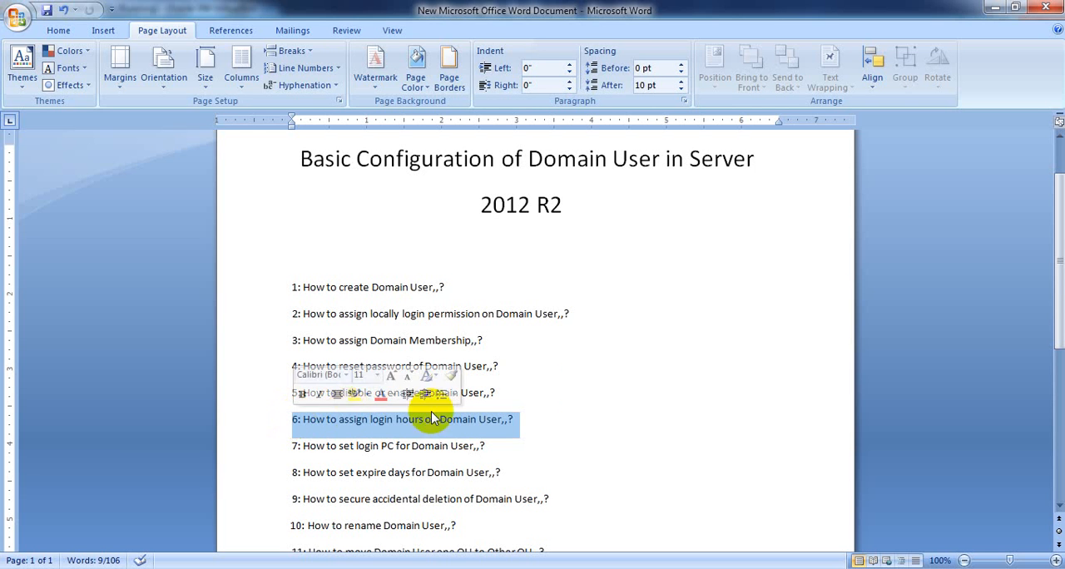
- Return to Active Directory Users and Computers, re-enable the disabled domain user's account and refresh the Users list
left_click(993, 8)
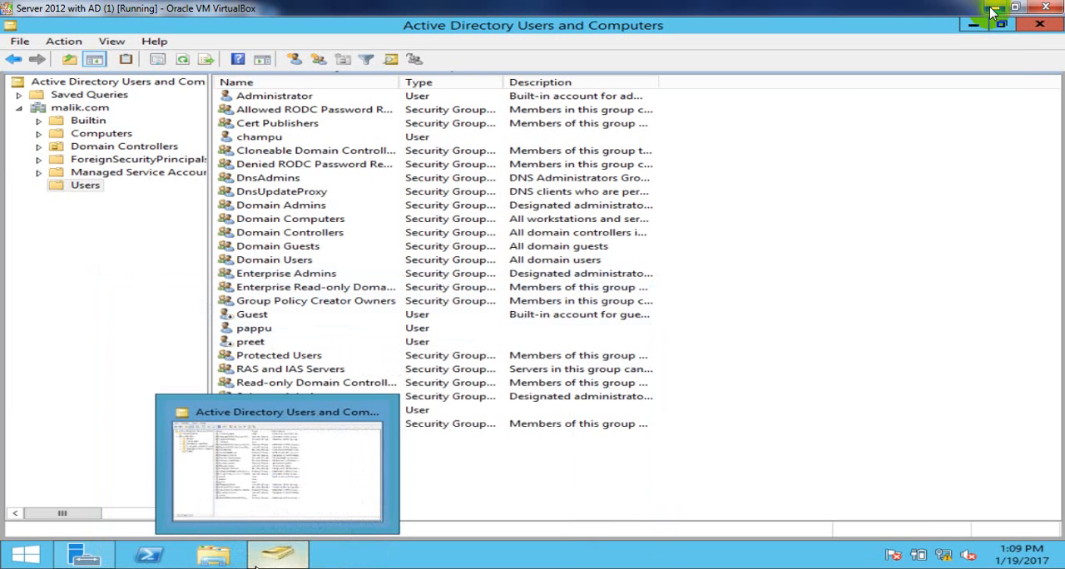
right_click(870, 201)
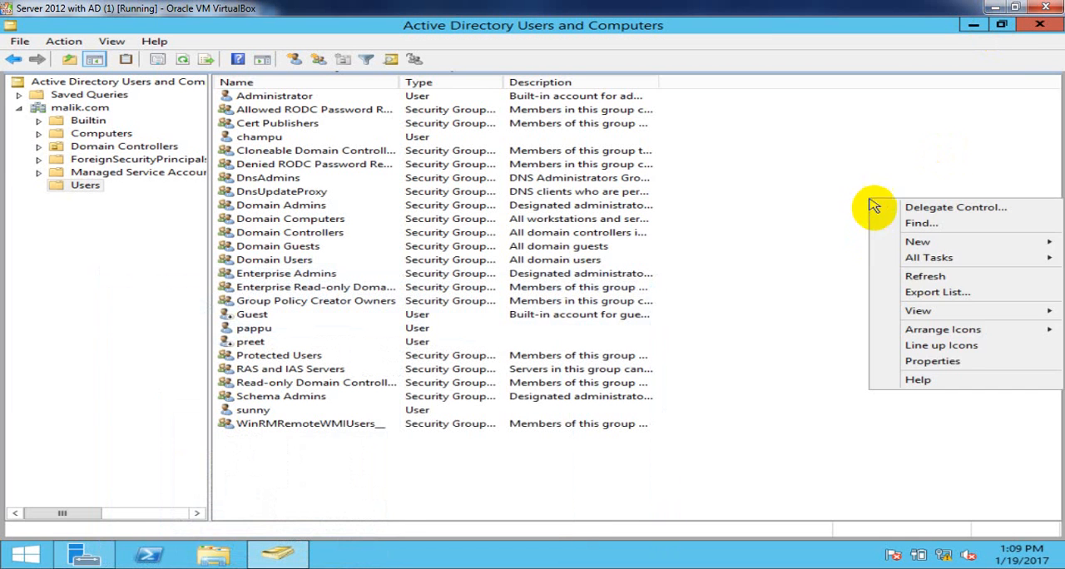
left_click(923, 280)
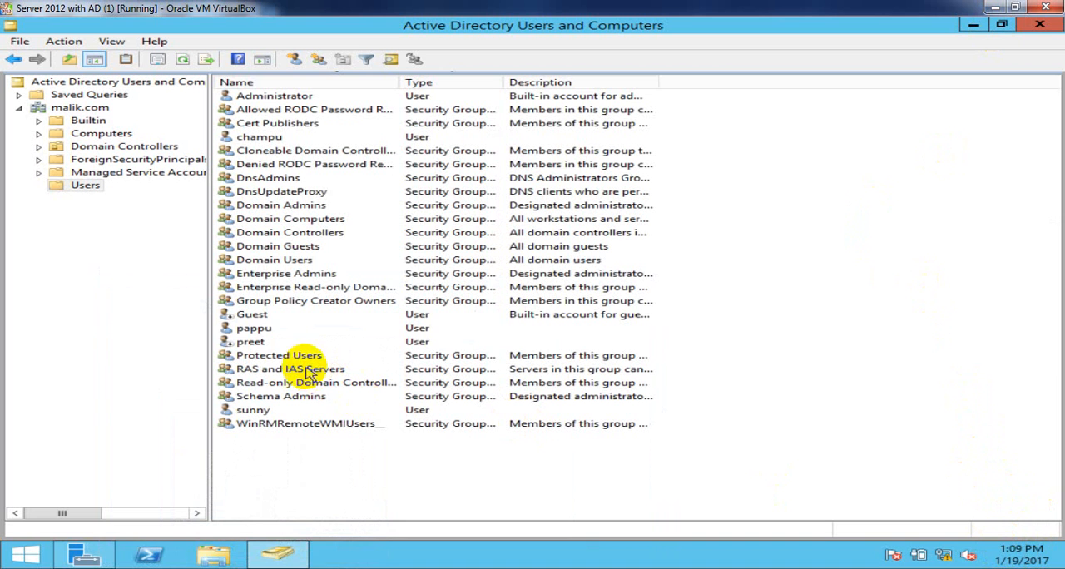
right_click(253, 345)
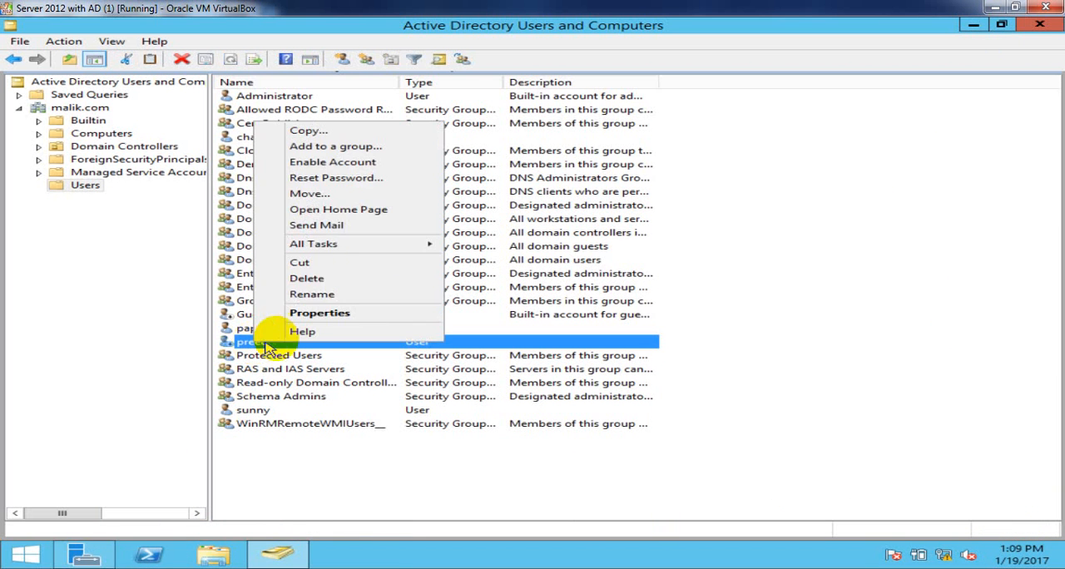
left_click(329, 170)
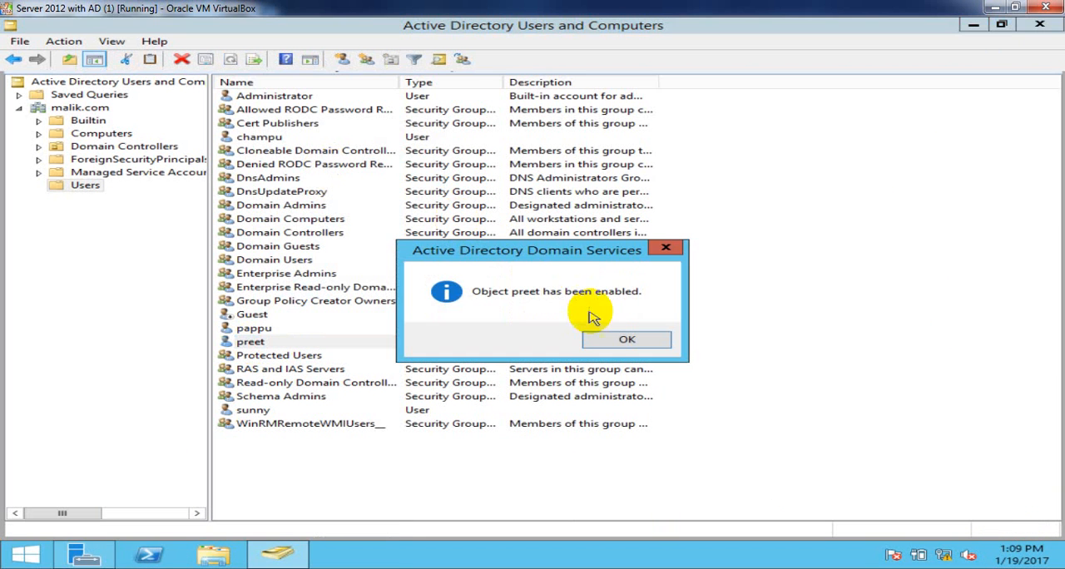
left_click(616, 336)
right_click(924, 200)
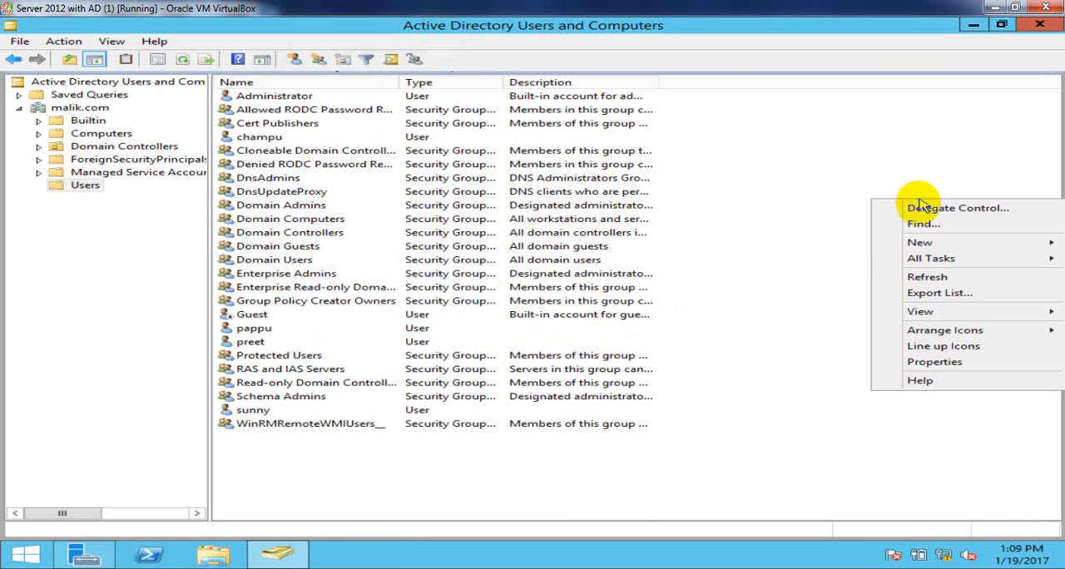
left_click(929, 276)
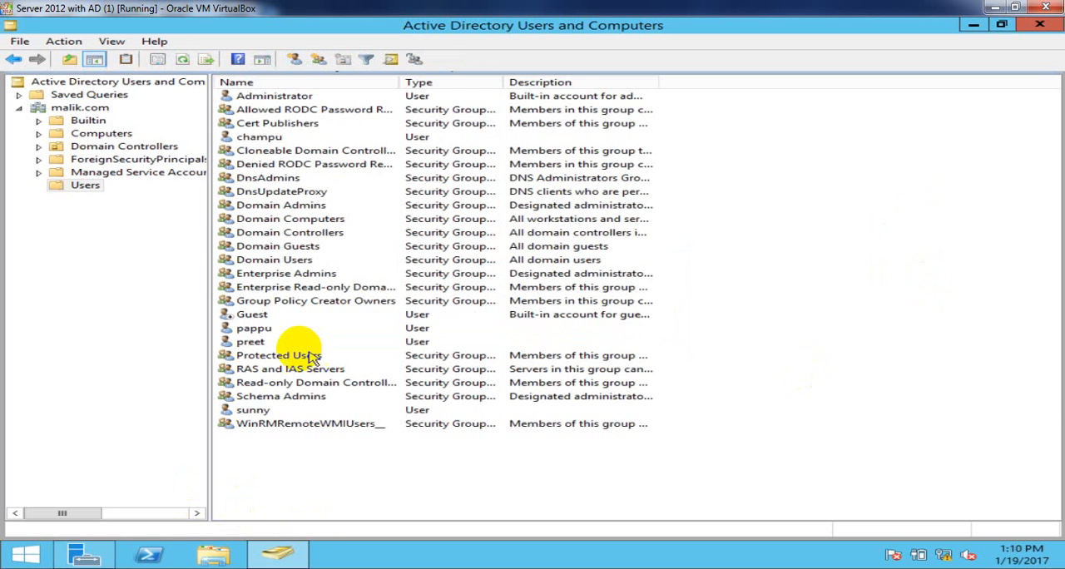
- Open the logon hours in the re-enabled domain user's account properties and deny logon for all hours from Sunday through Saturday
left_click(253, 342)
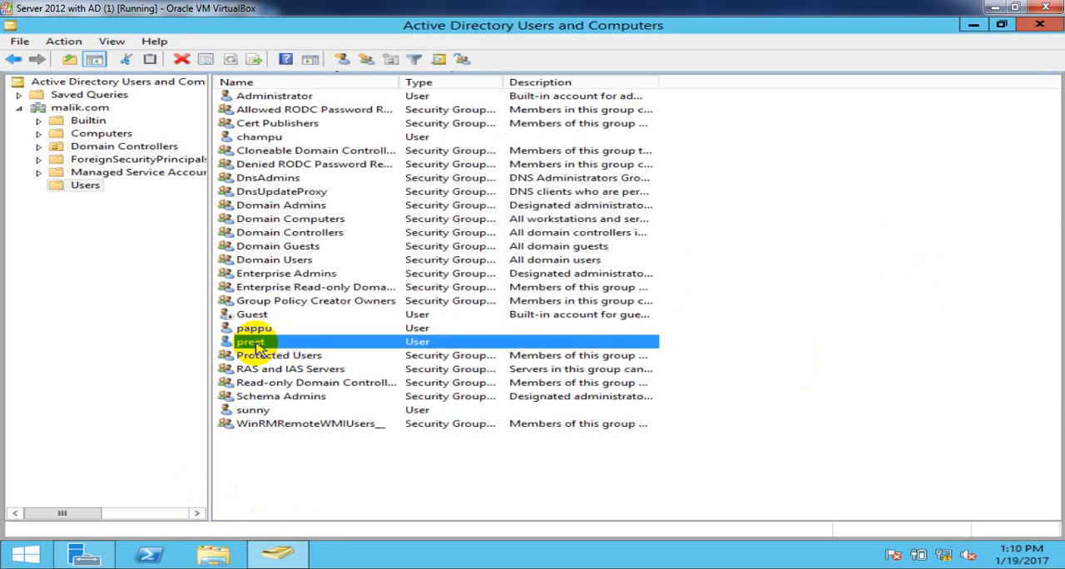
right_click(258, 348)
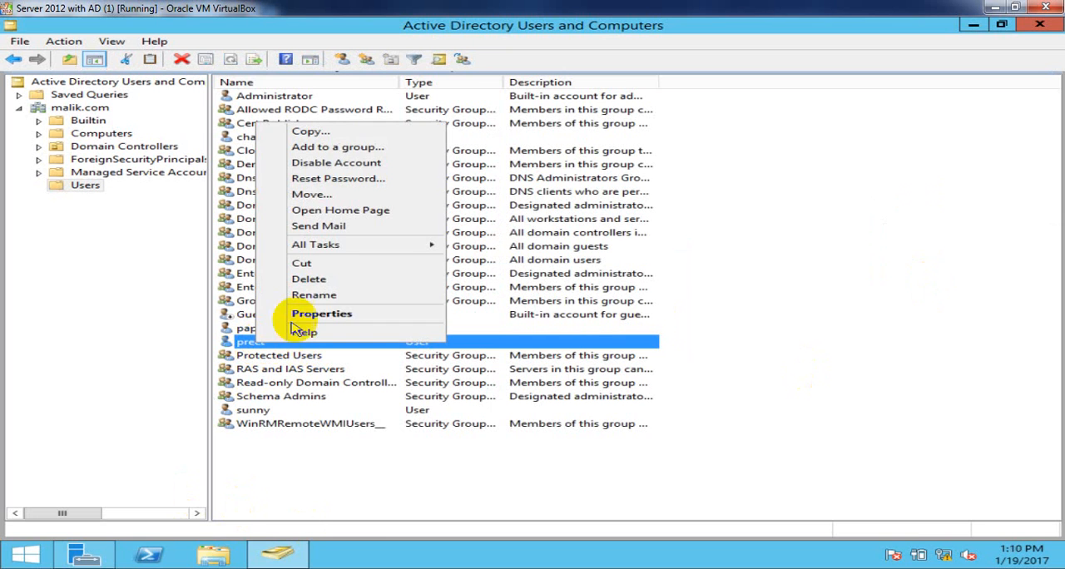
left_click(323, 315)
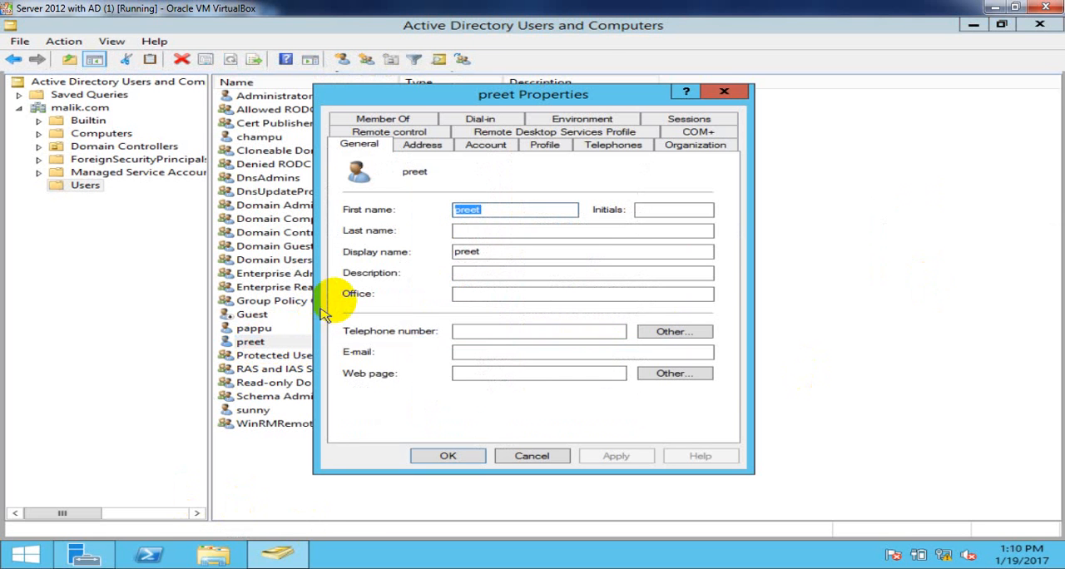
left_click(511, 154)
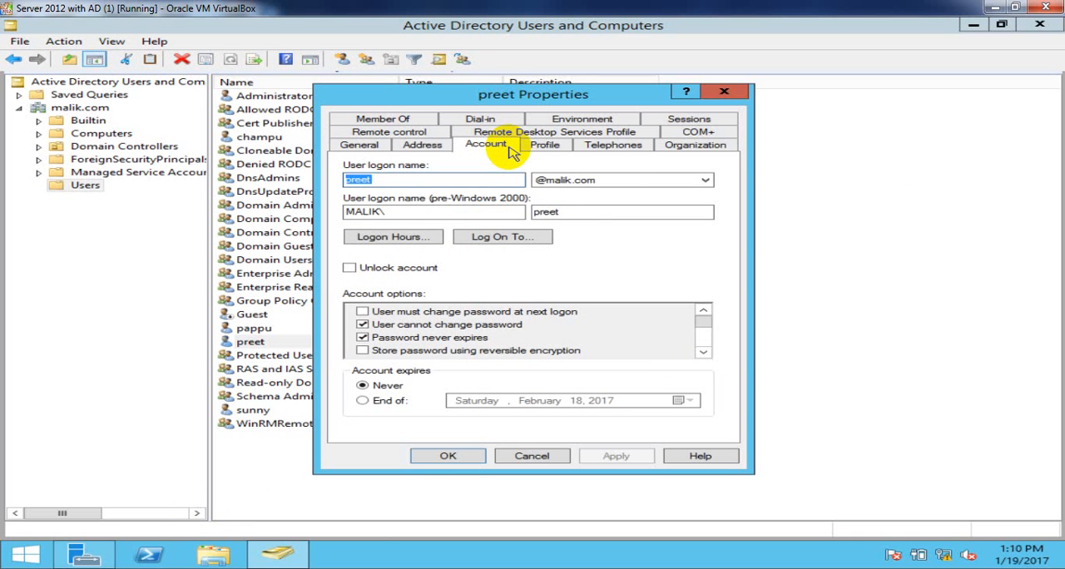
left_click(394, 240)
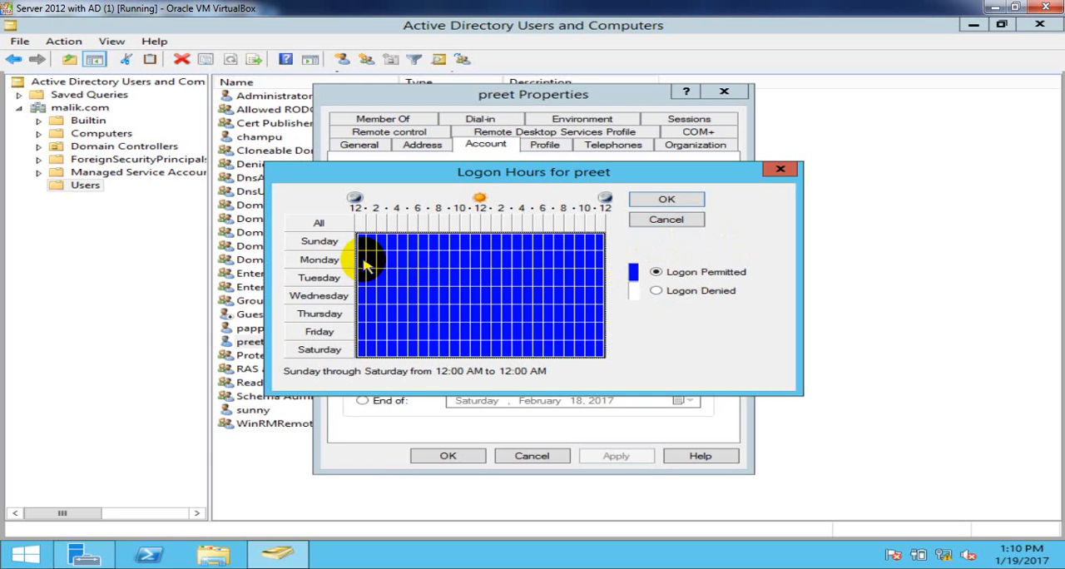
left_click_drag(367, 264, 601, 346)
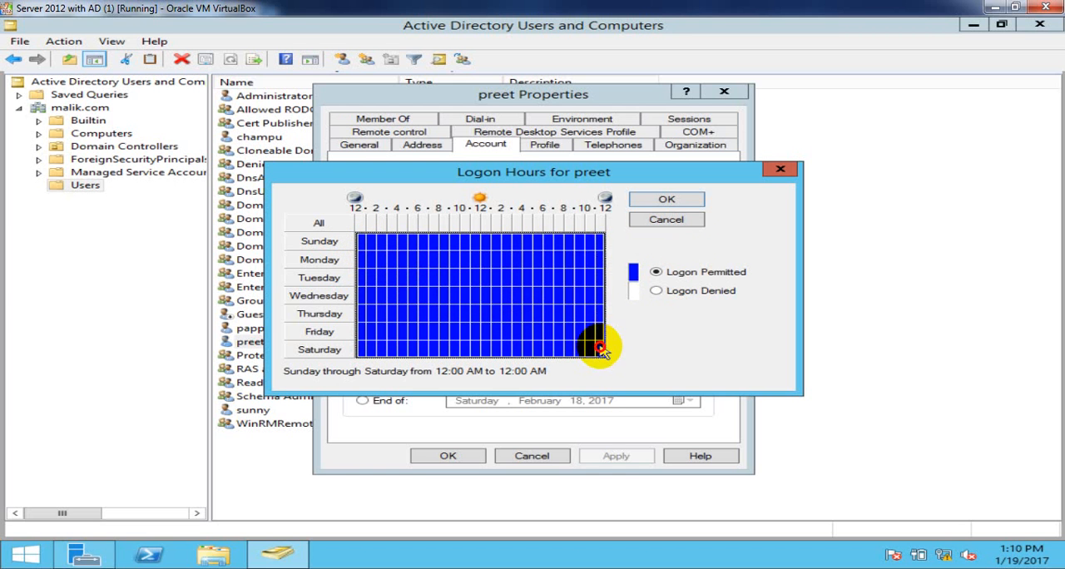
left_click(673, 291)
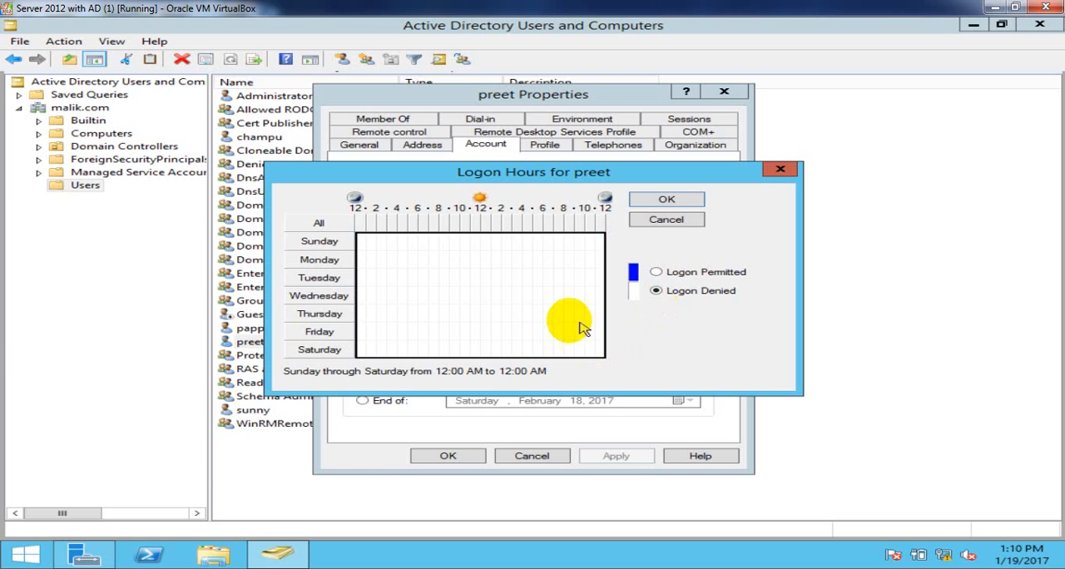
- Permit the domain user's logon Monday through Saturday from 6:00 PM to 12:00 AM
left_click(487, 298)
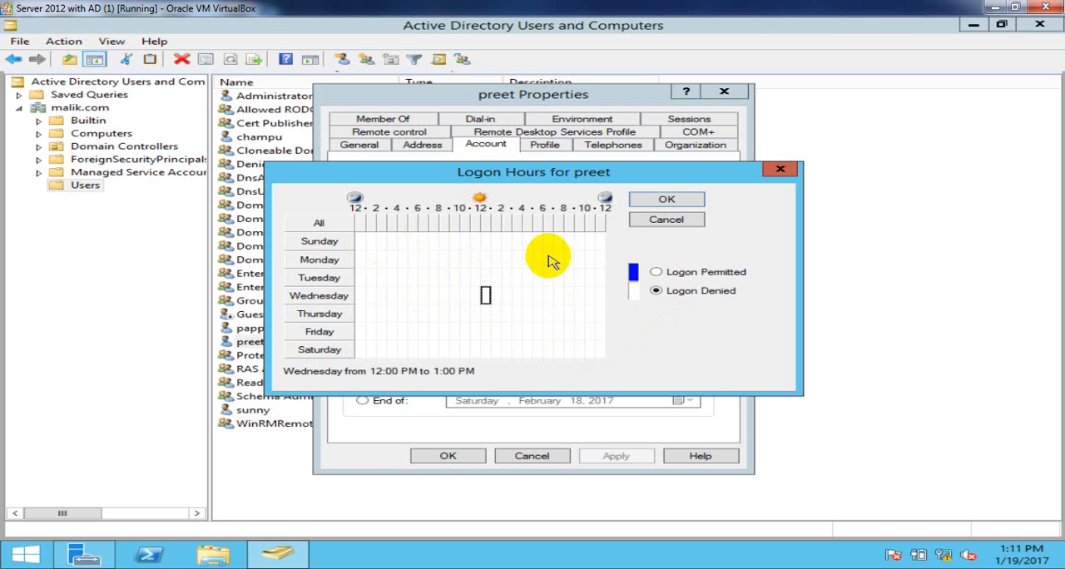
left_click_drag(550, 255, 601, 357)
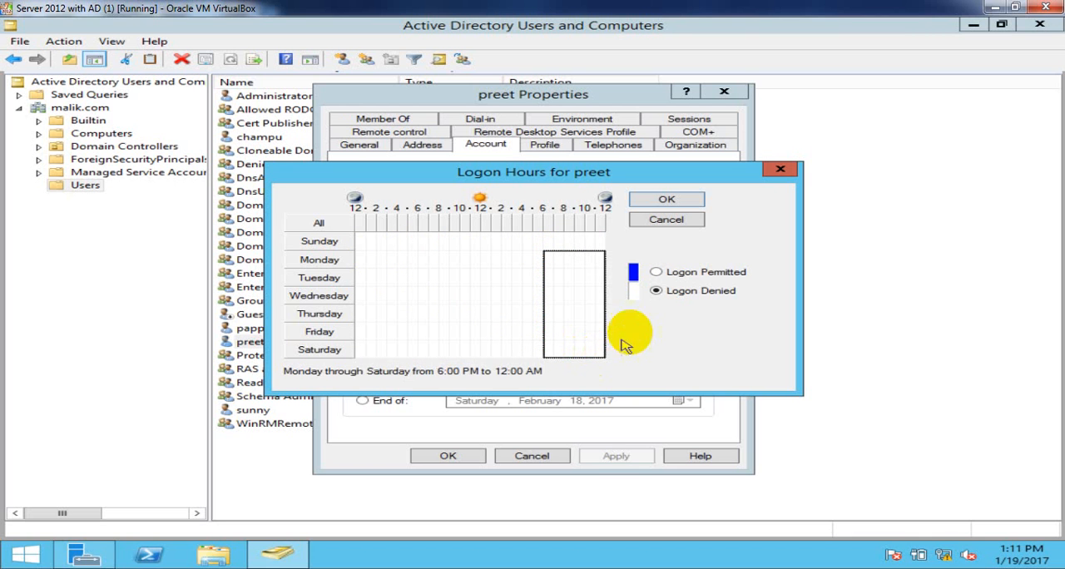
left_click(680, 279)
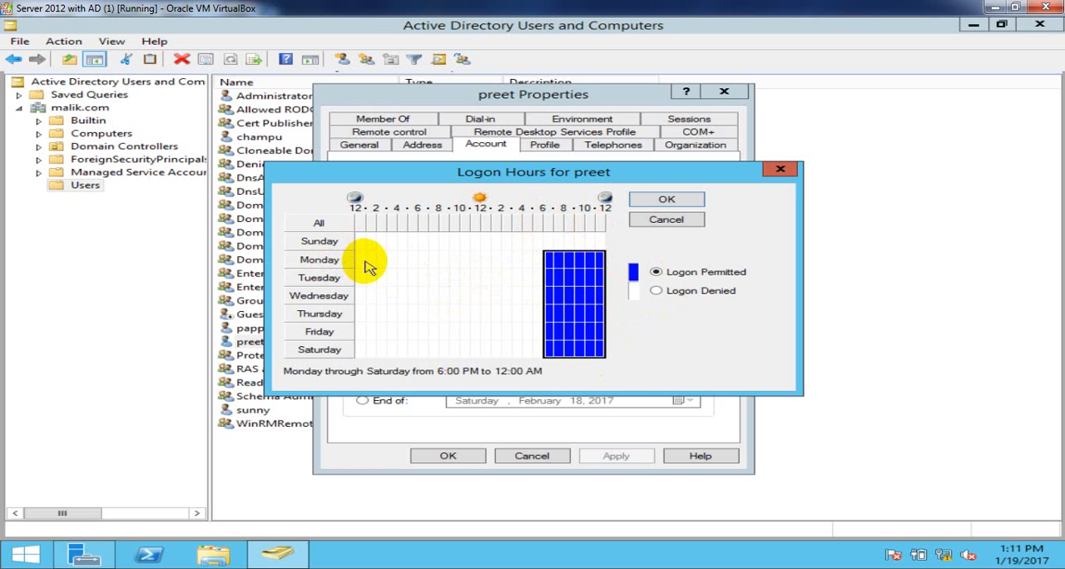
- Permit the domain user's logon Monday through Saturday from 12:00 AM to 6:00 AM as well and apply the account properties
left_click_drag(363, 263, 415, 350)
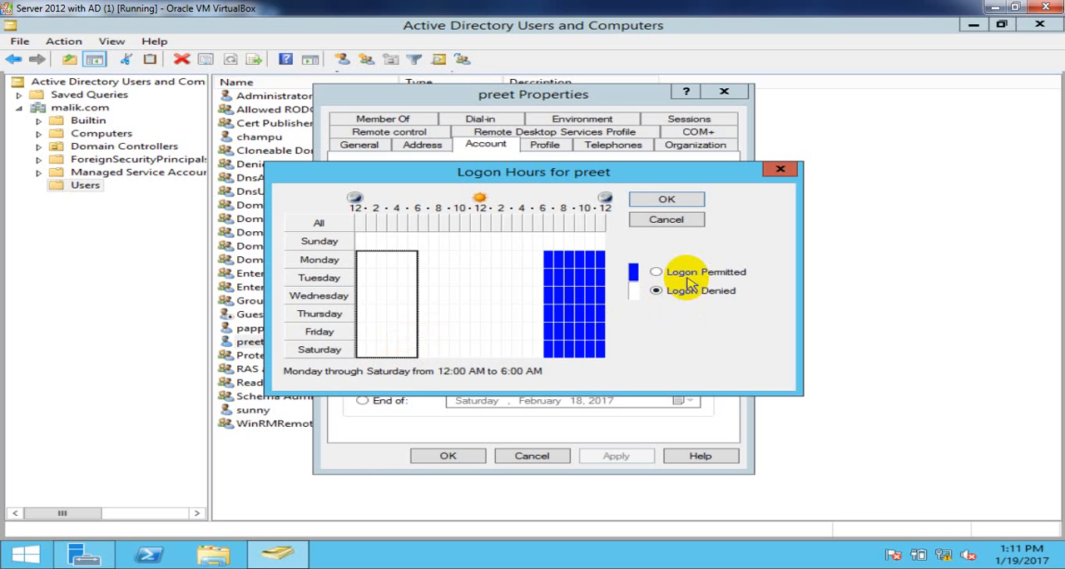
left_click(685, 273)
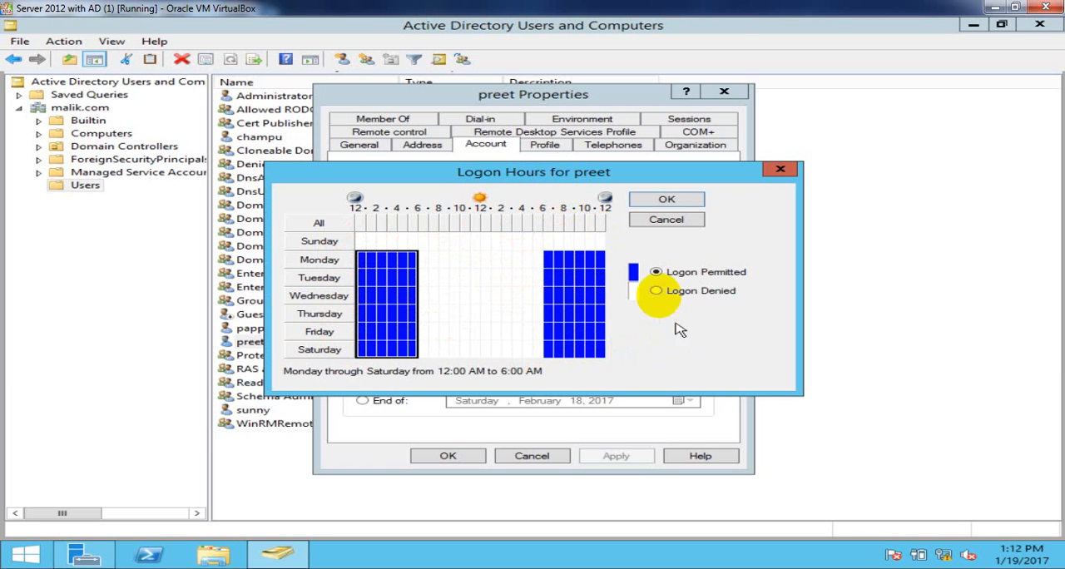
left_click(686, 202)
left_click(623, 457)
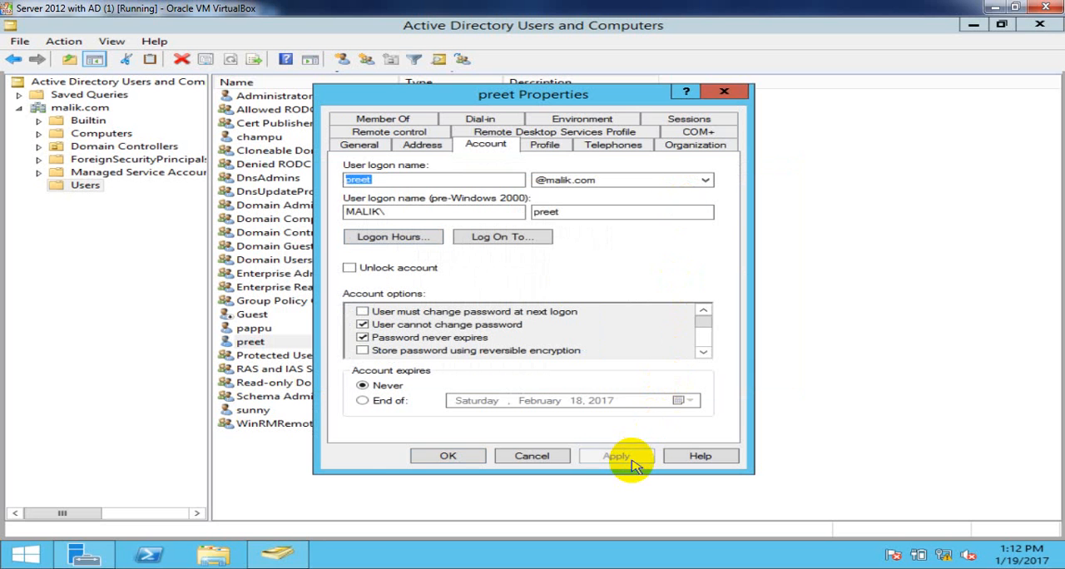
left_click(434, 456)
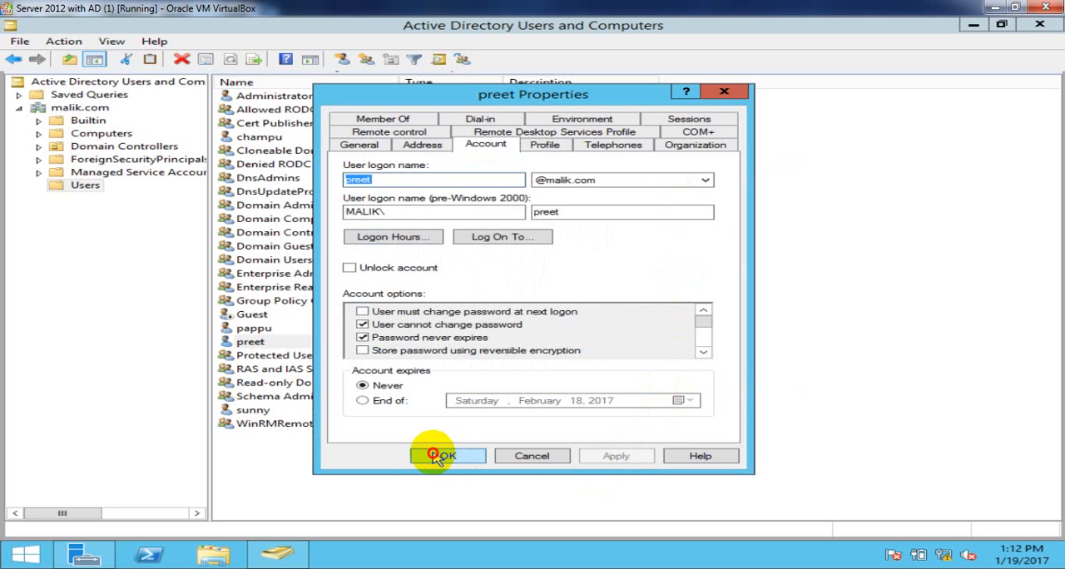
- Refresh the list of objects in the Users container of malik.com
right_click(881, 158)
left_click(922, 238)
right_click(931, 244)
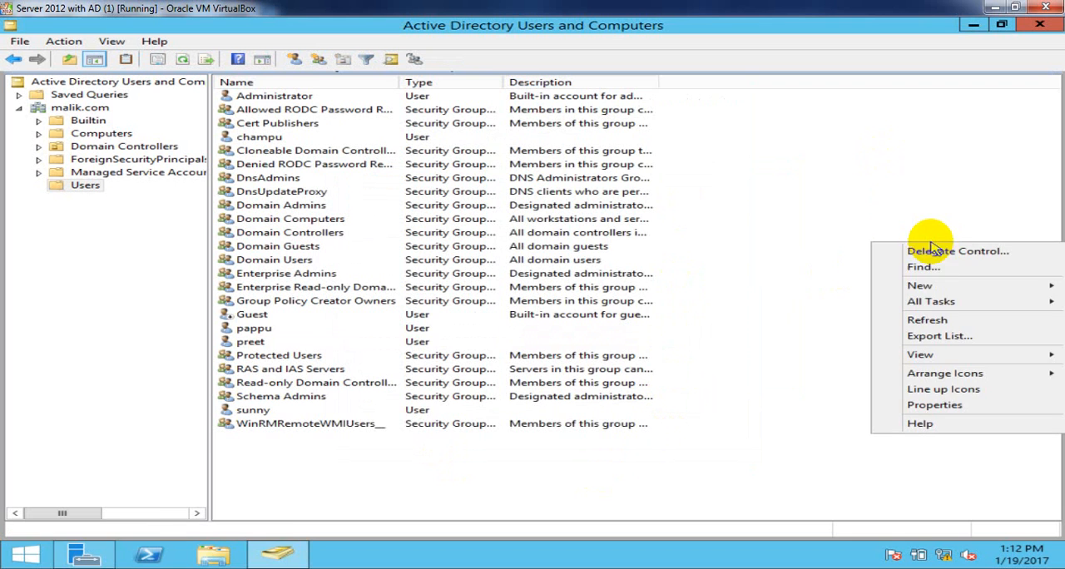
left_click(941, 324)
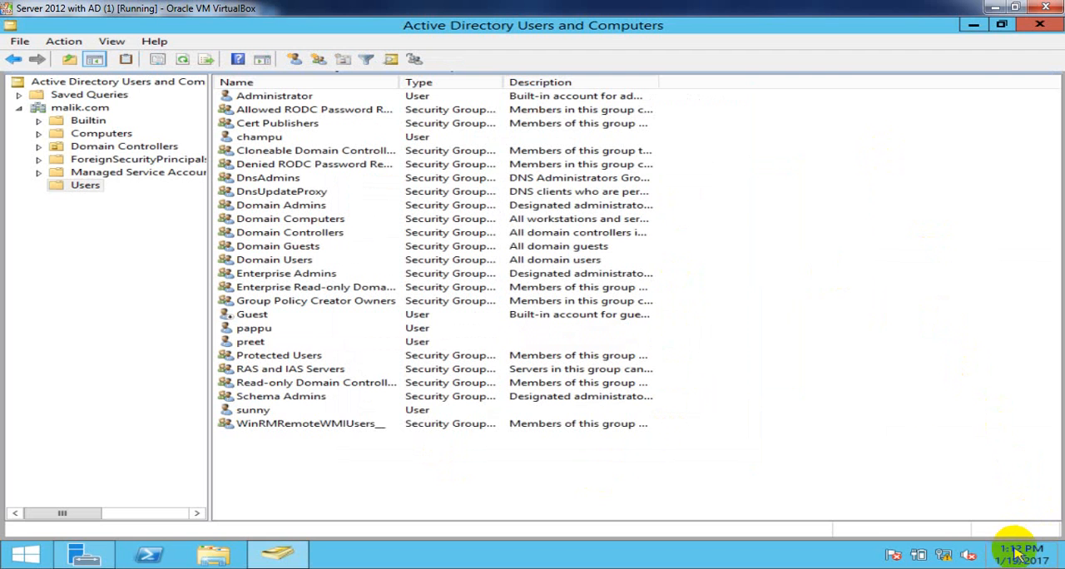
mouse_move(1029, 556)
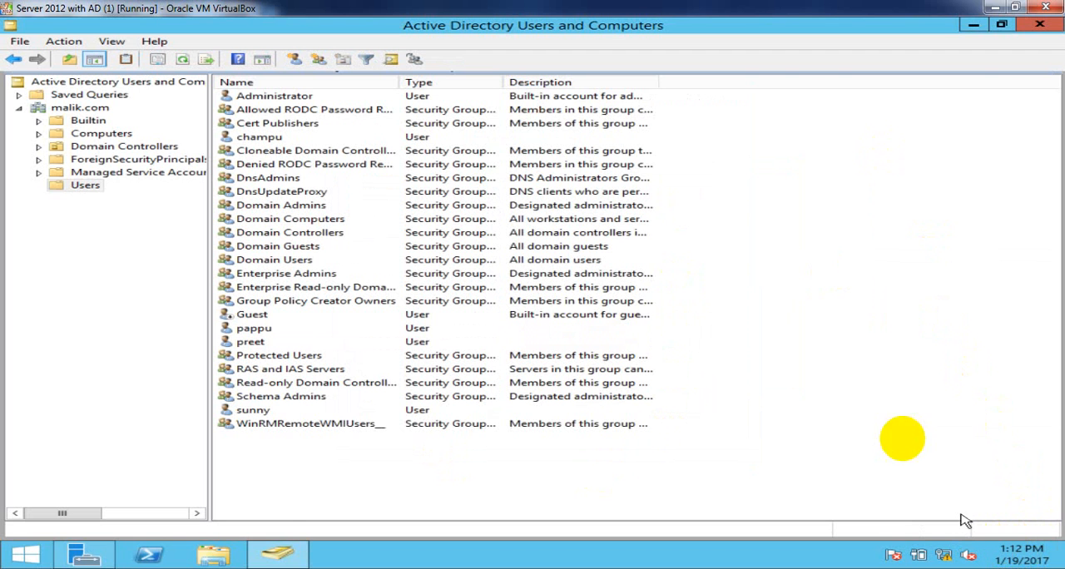
right_click(860, 235)
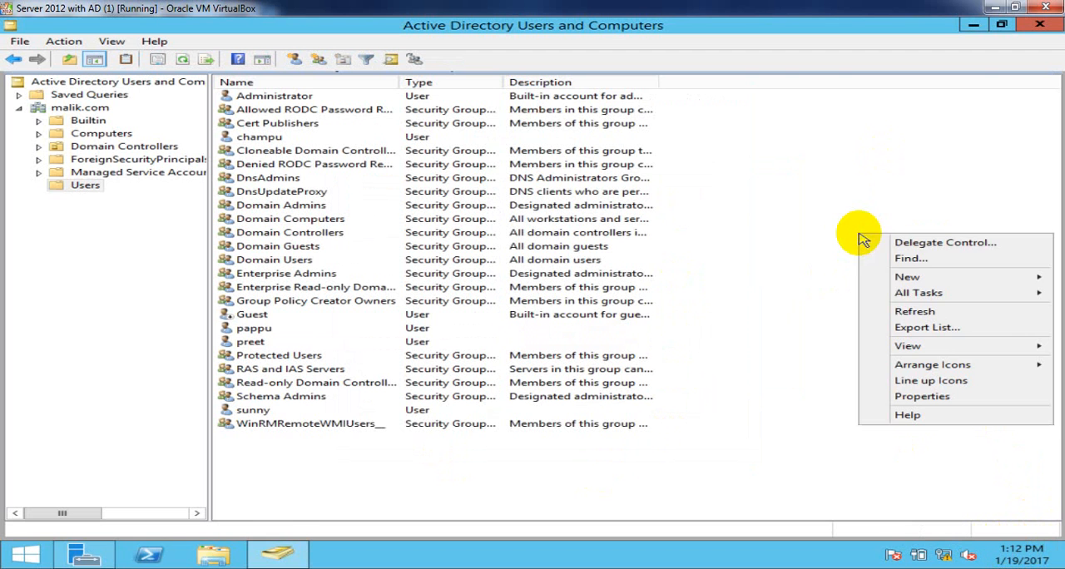
left_click(909, 311)
right_click(760, 103)
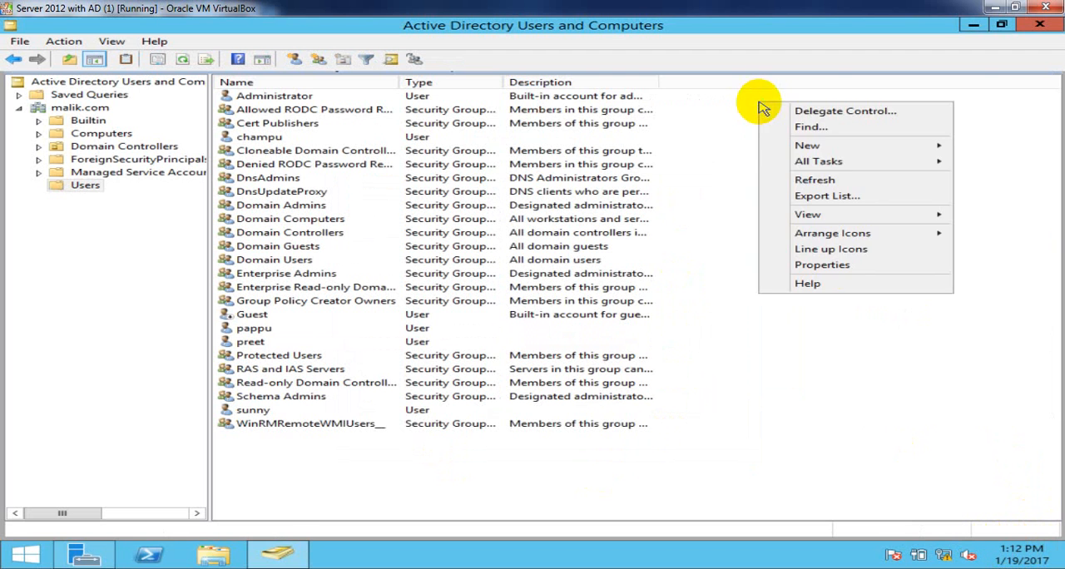
left_click(824, 183)
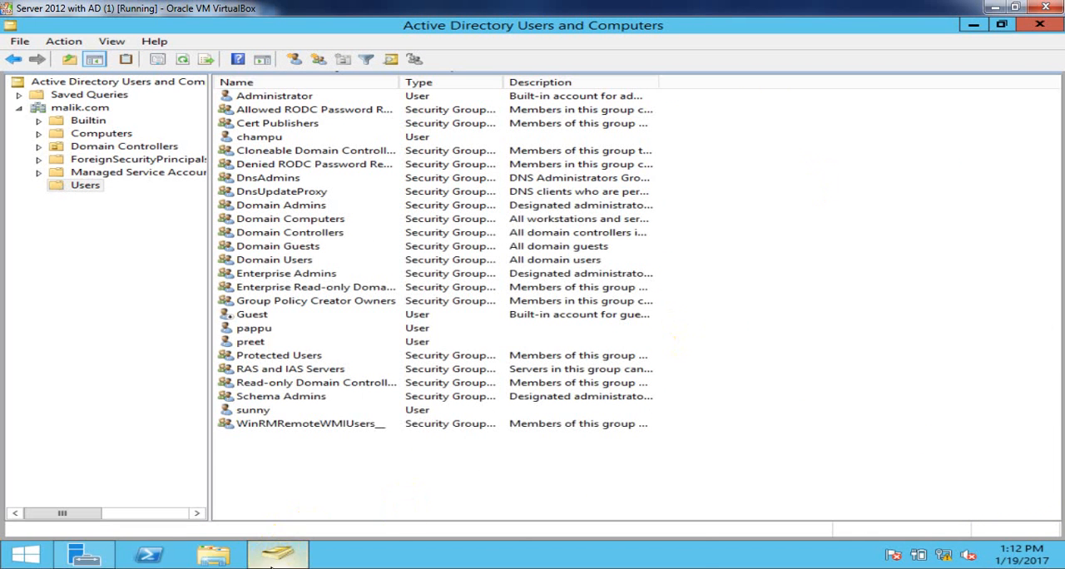
- Switch to the Window 7 client (1) virtual machine, refresh its desktop and log off the domain user
mouse_move(273, 565)
left_click(583, 500)
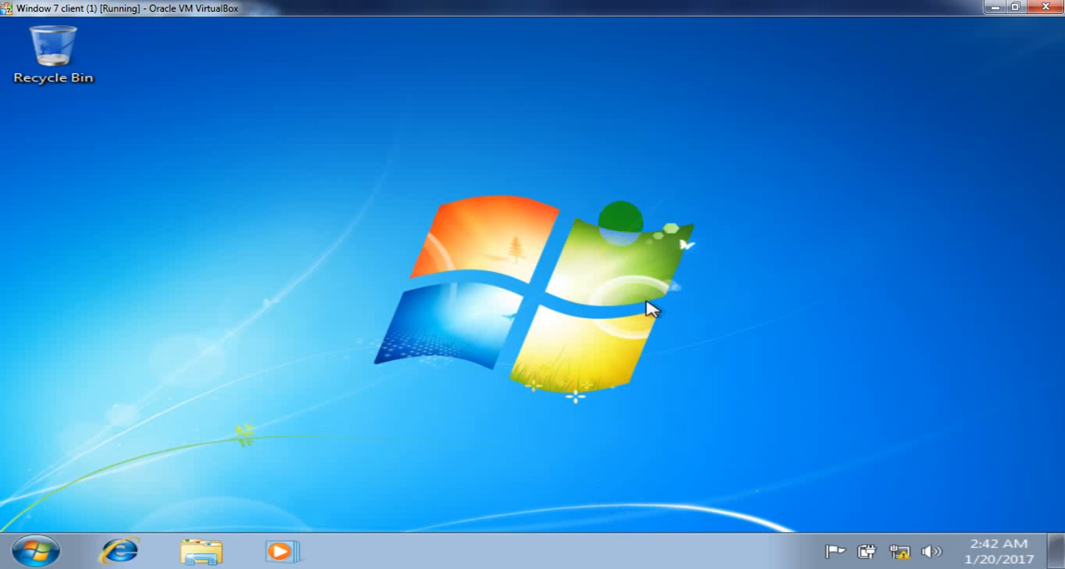
right_click(544, 158)
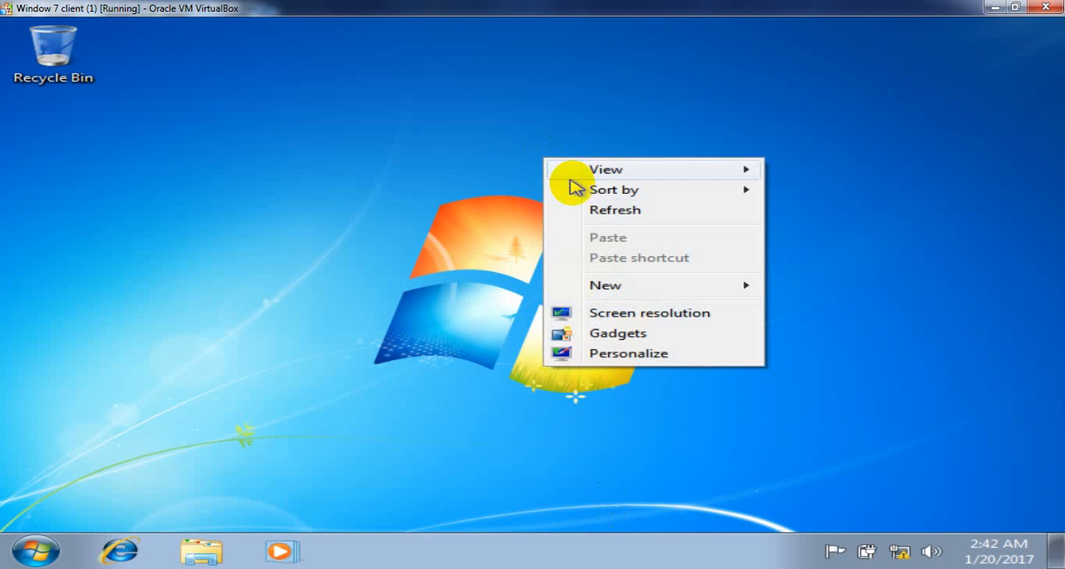
left_click(601, 213)
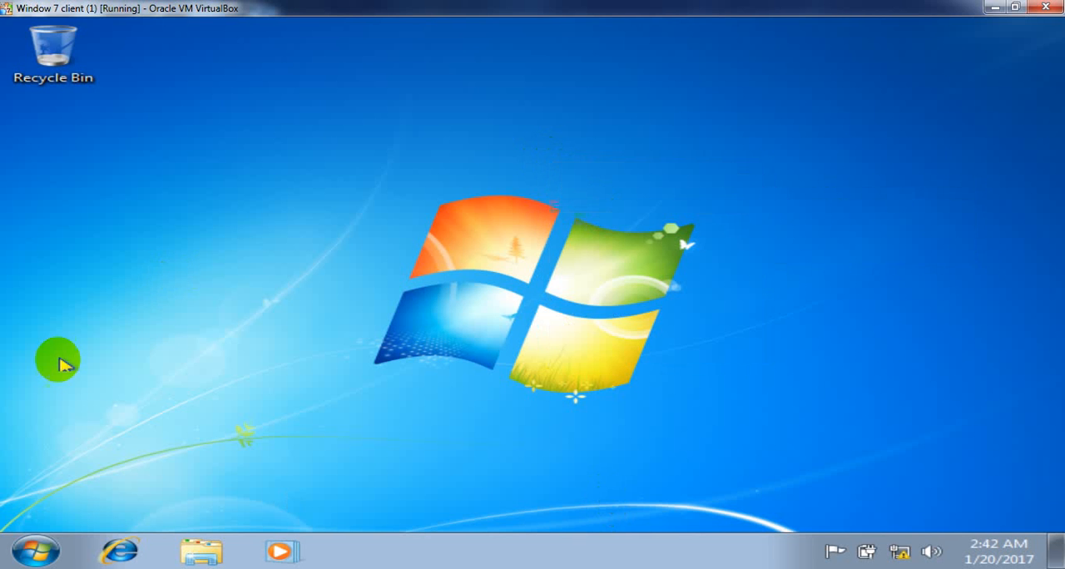
left_click(40, 551)
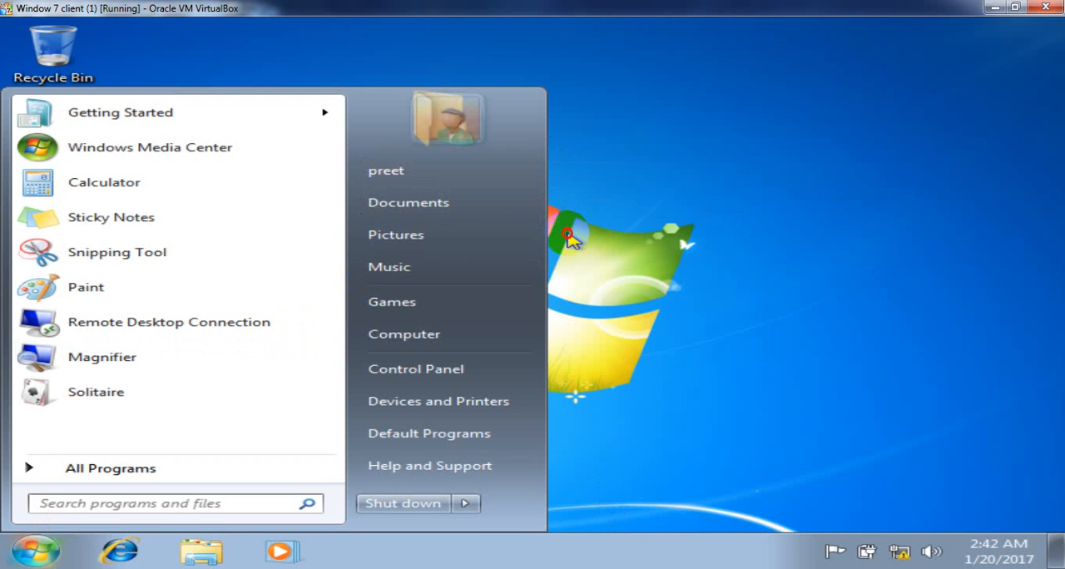
left_click(571, 239)
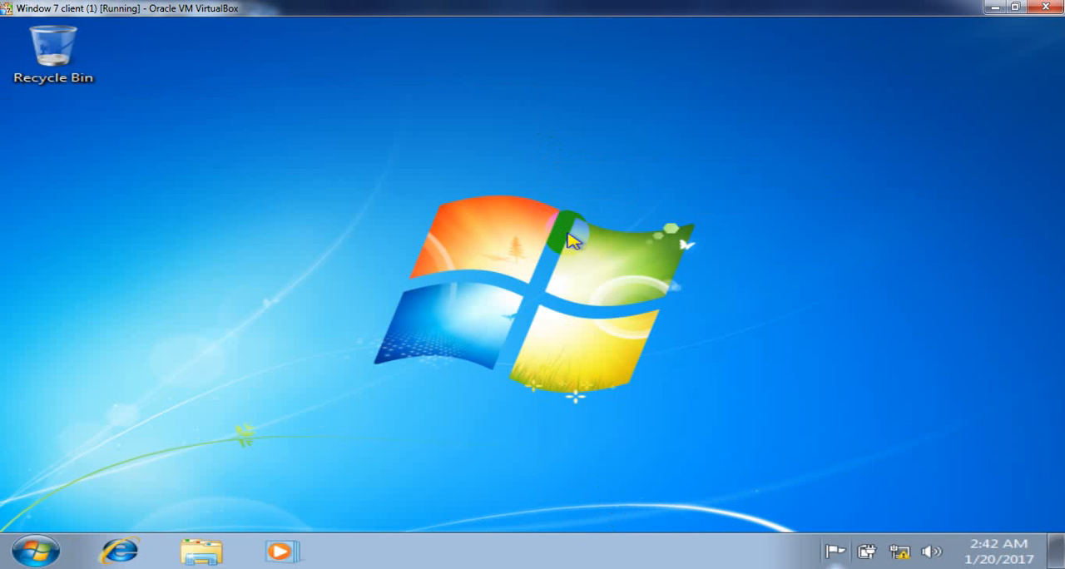
right_click(640, 231)
left_click(704, 283)
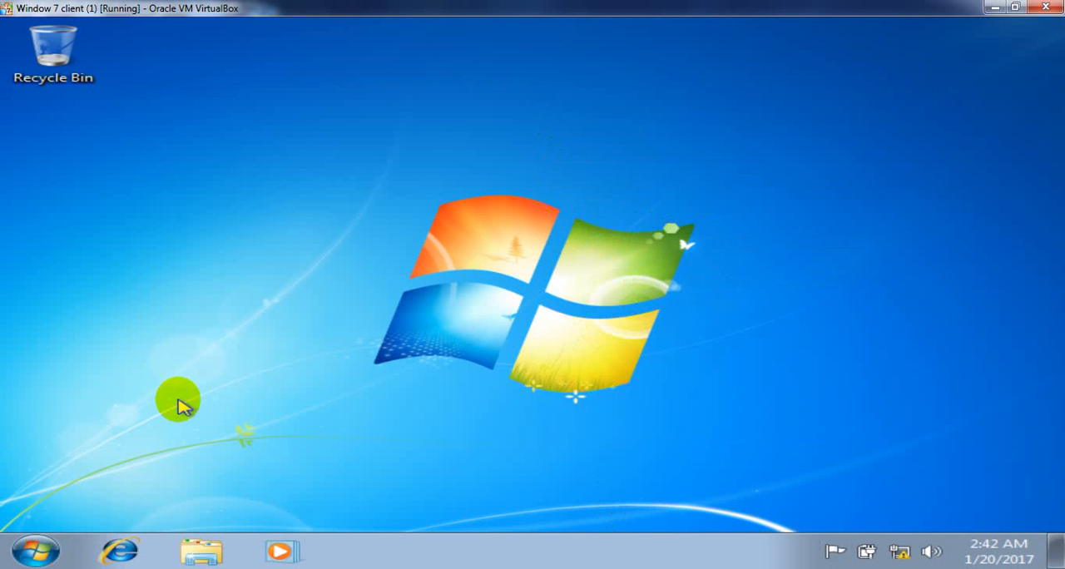
left_click(37, 551)
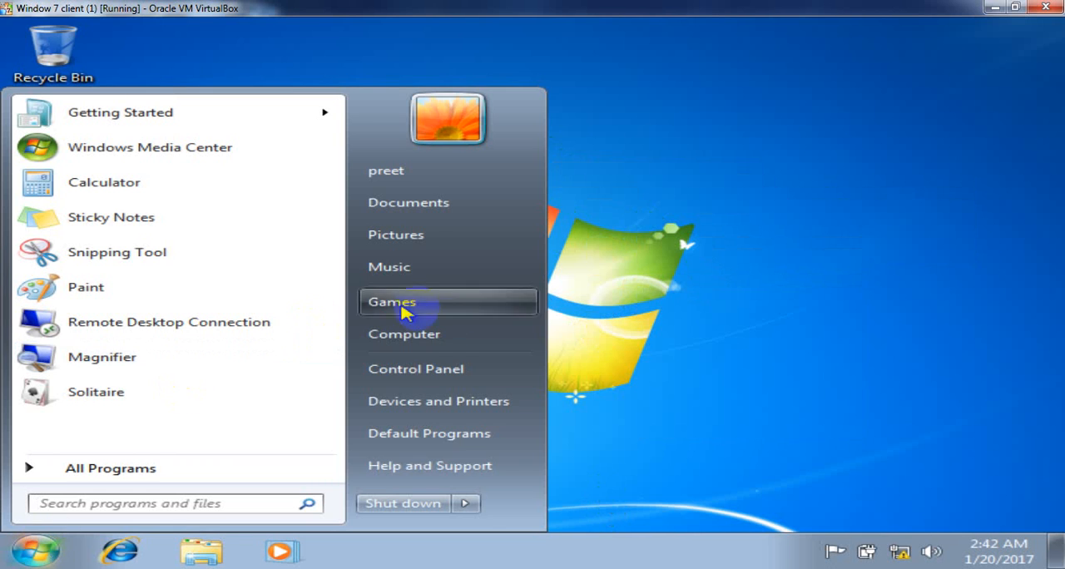
left_click(476, 500)
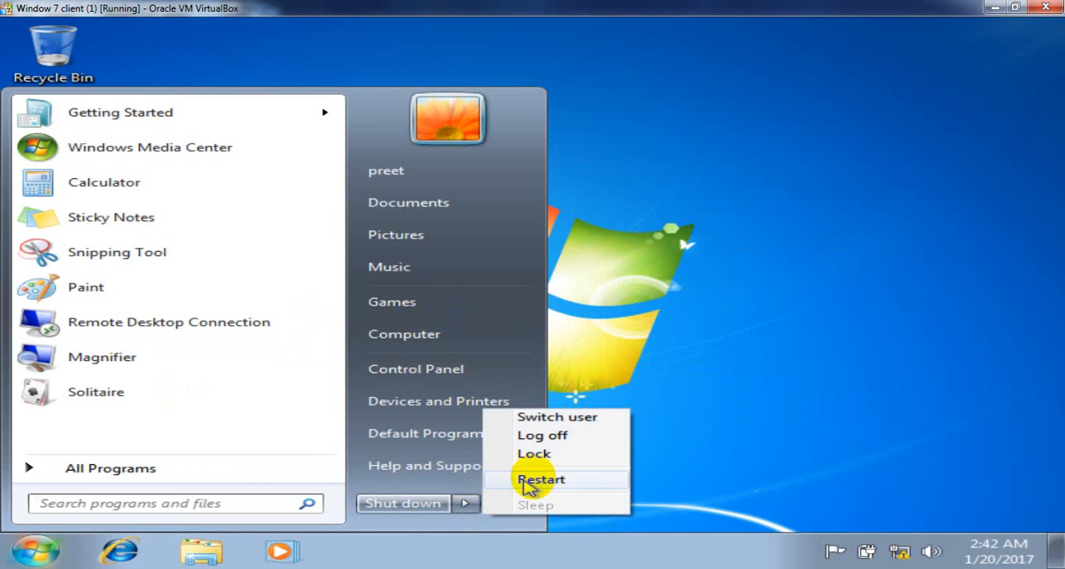
left_click(559, 435)
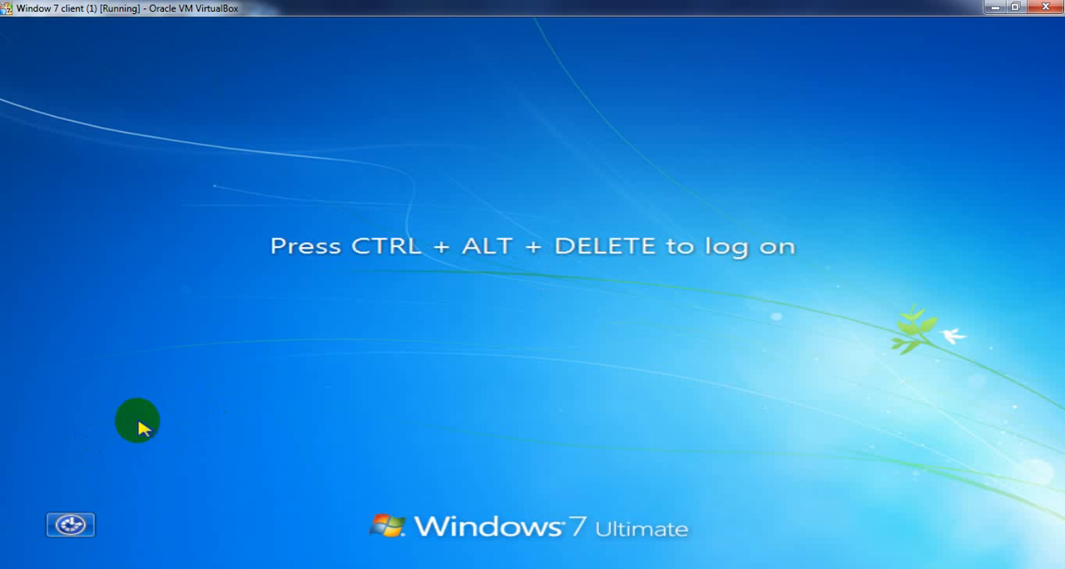
- Log on to the Windows 7 client as the same domain user with the account password
key("ctrl+alt+Delete")
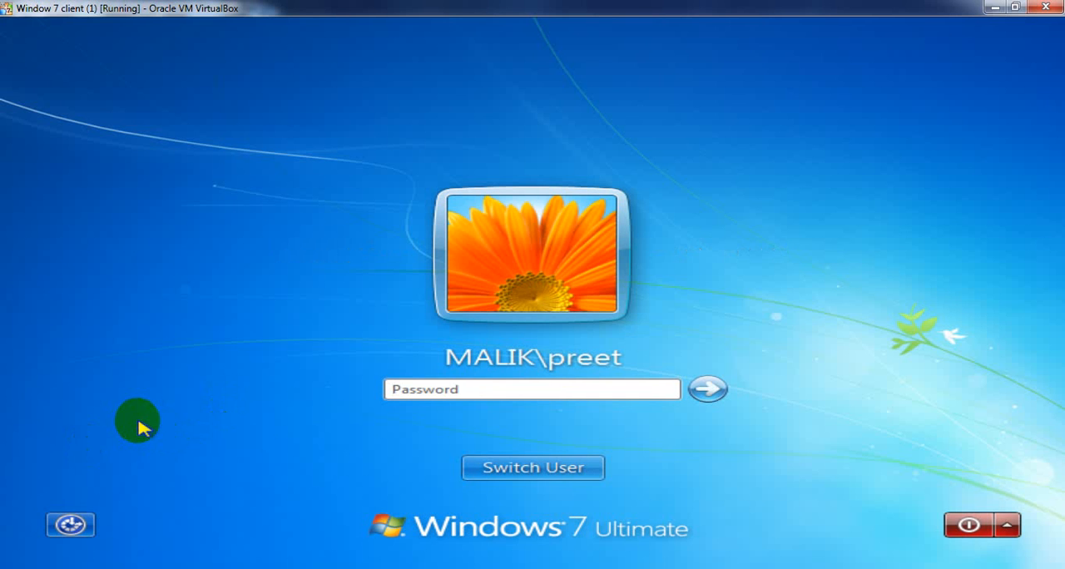
type("•")
key("Return")
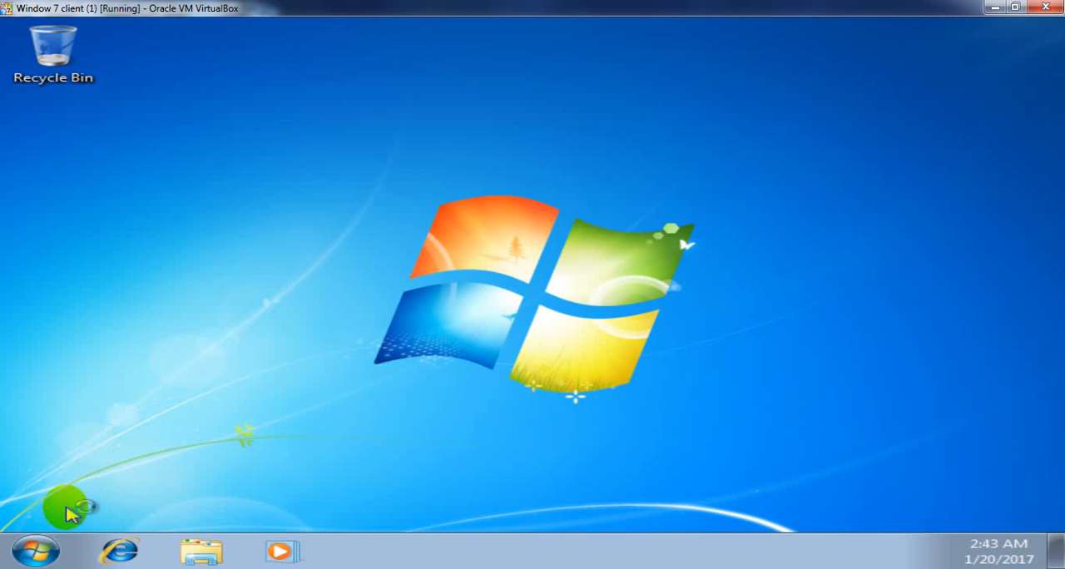
- Log the domain user off the Windows 7 client again
left_click(35, 549)
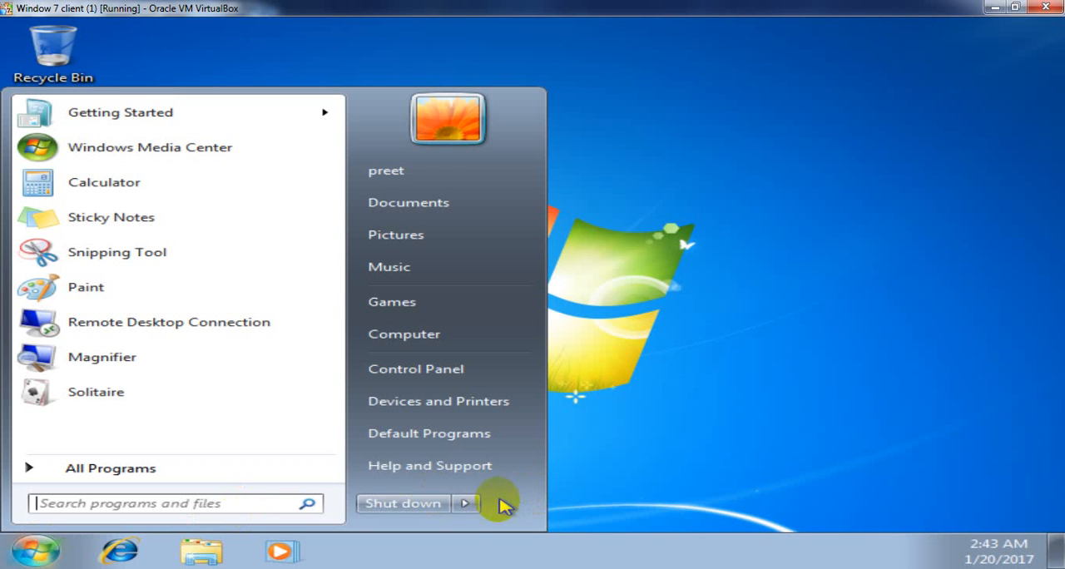
left_click(467, 503)
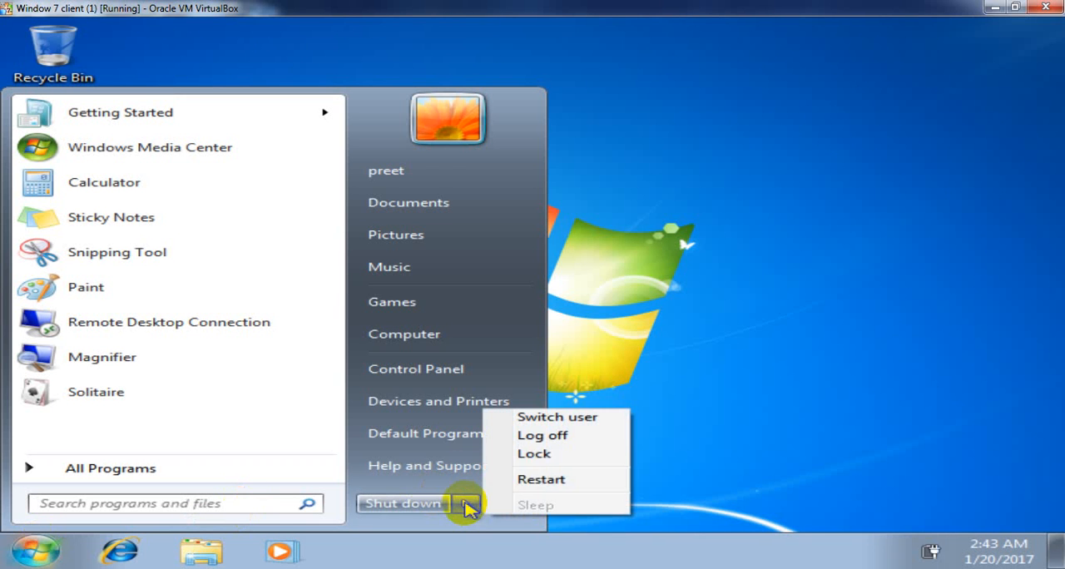
left_click(537, 435)
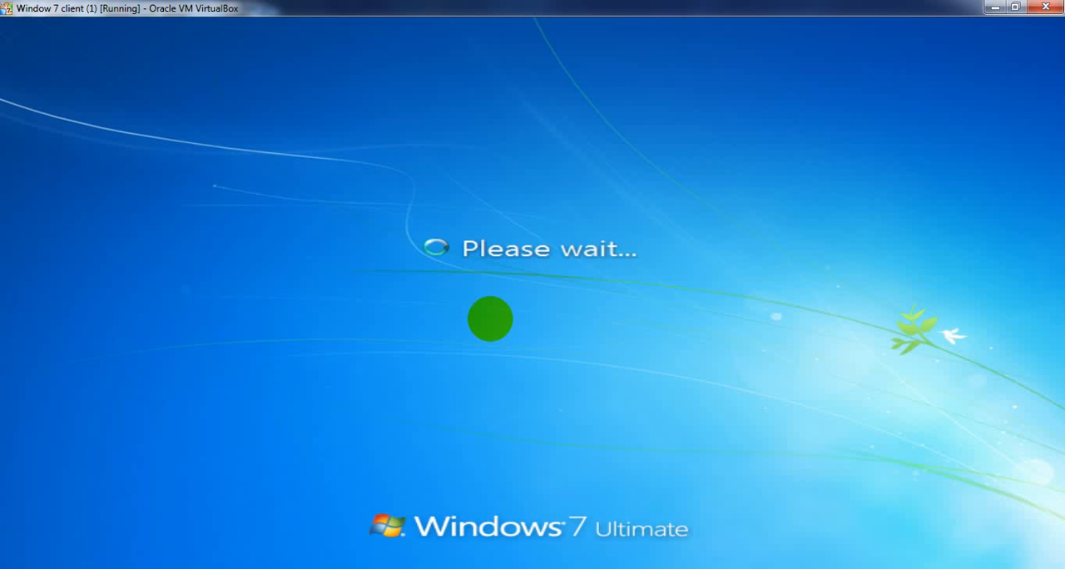
- Try to log on to the client with the domain user's account password to test the logon hours, and dismiss the message
key("ctrl+alt+Delete")
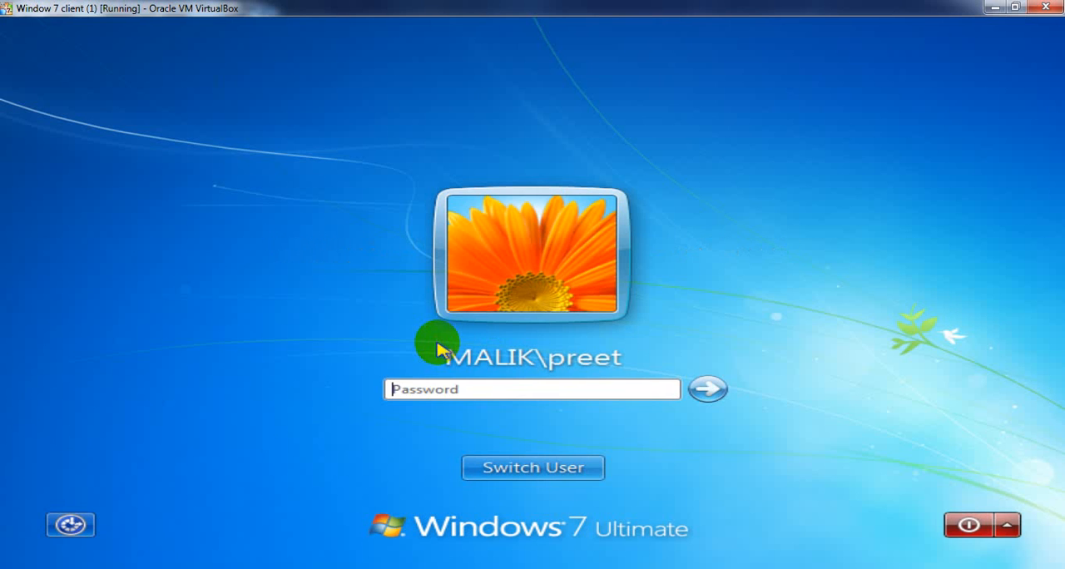
type("p")
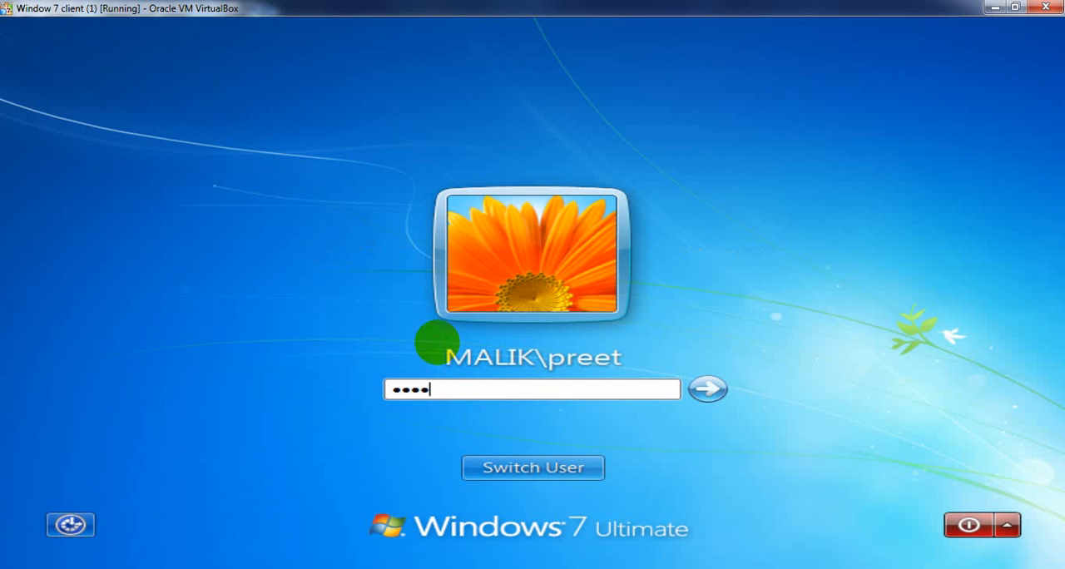
key("Return")
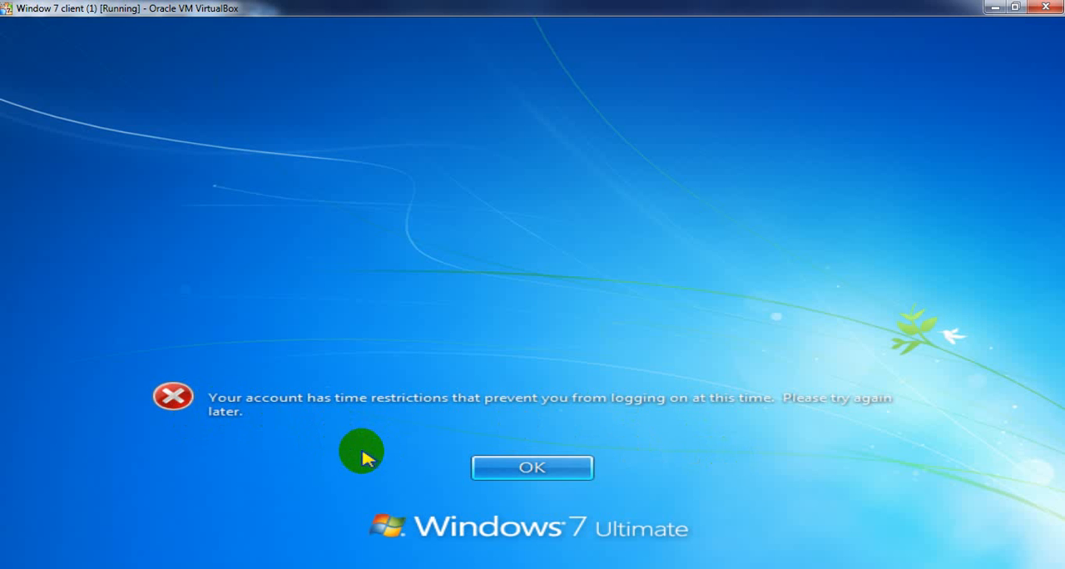
left_click(506, 467)
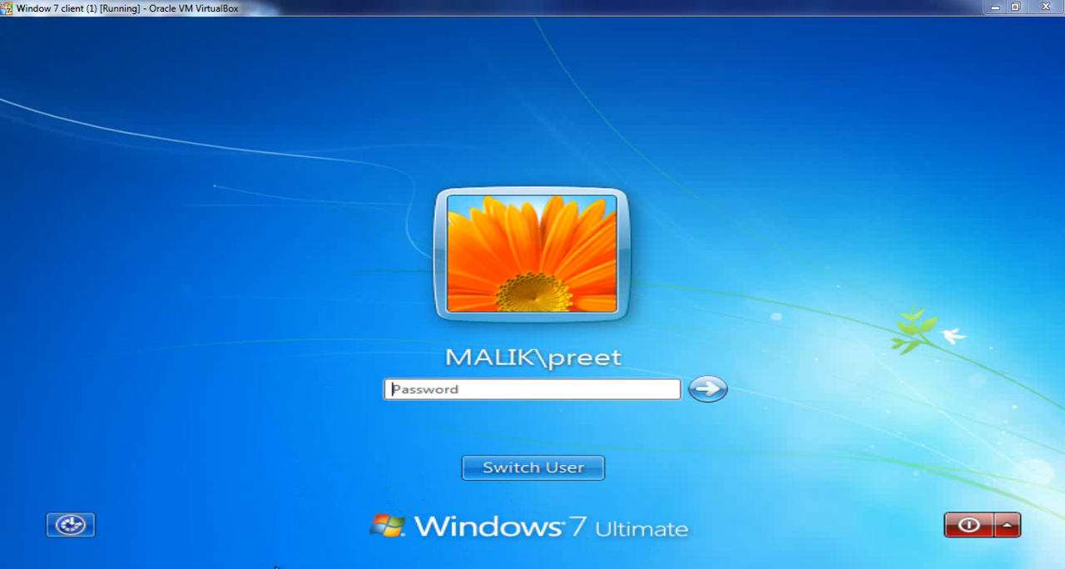
- Switch to the Server 2012 with AD (1) virtual machine and refresh the Users container of malik.com
mouse_move(277, 568)
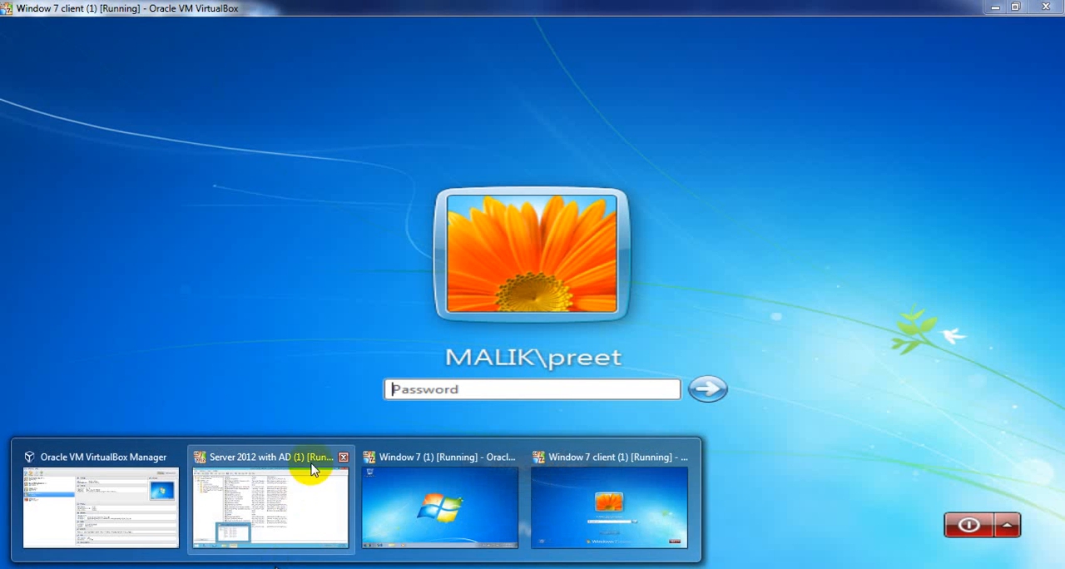
left_click(297, 489)
right_click(849, 254)
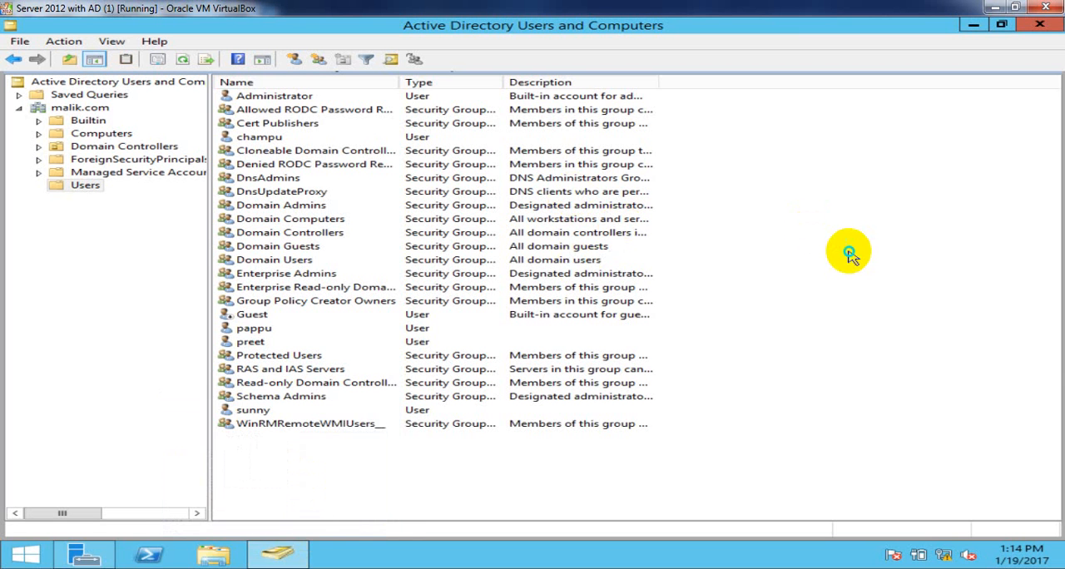
left_click(897, 333)
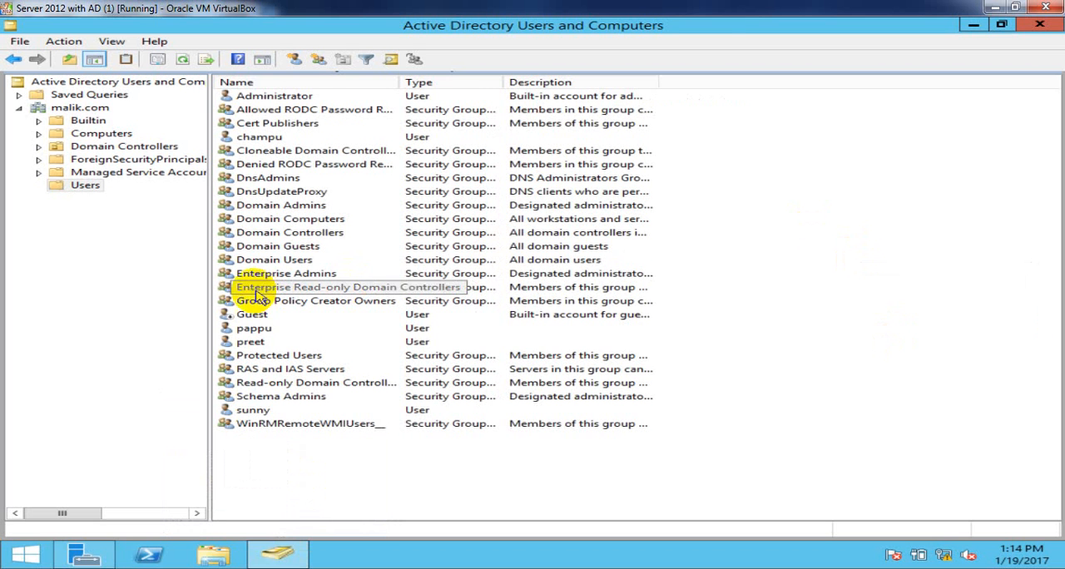
- Set the restricted domain user's logon hours to Logon Permitted at all hours, Sunday through Saturday, apply the change and refresh the user list
right_click(249, 343)
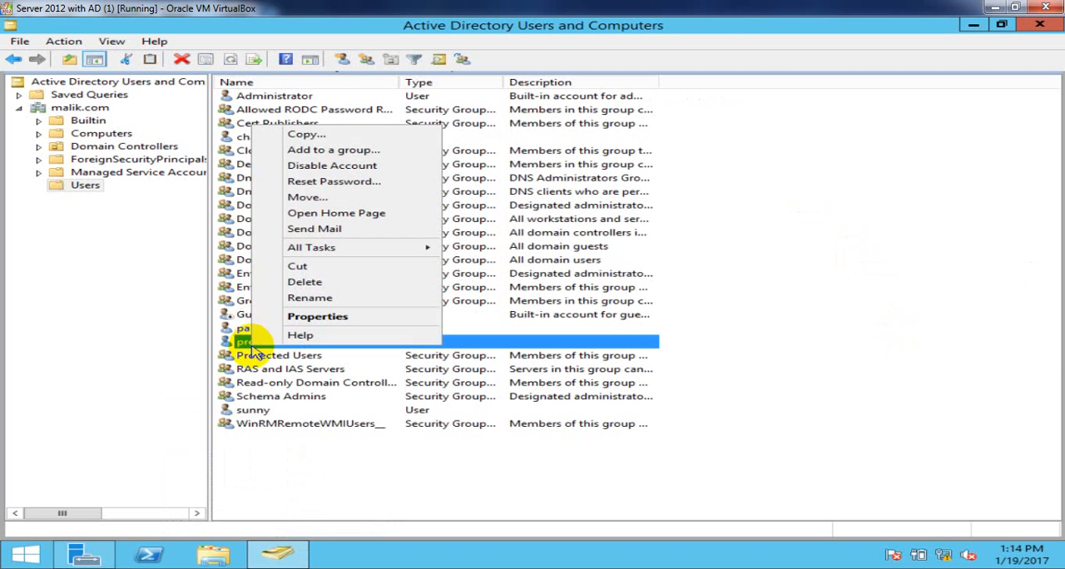
left_click(304, 320)
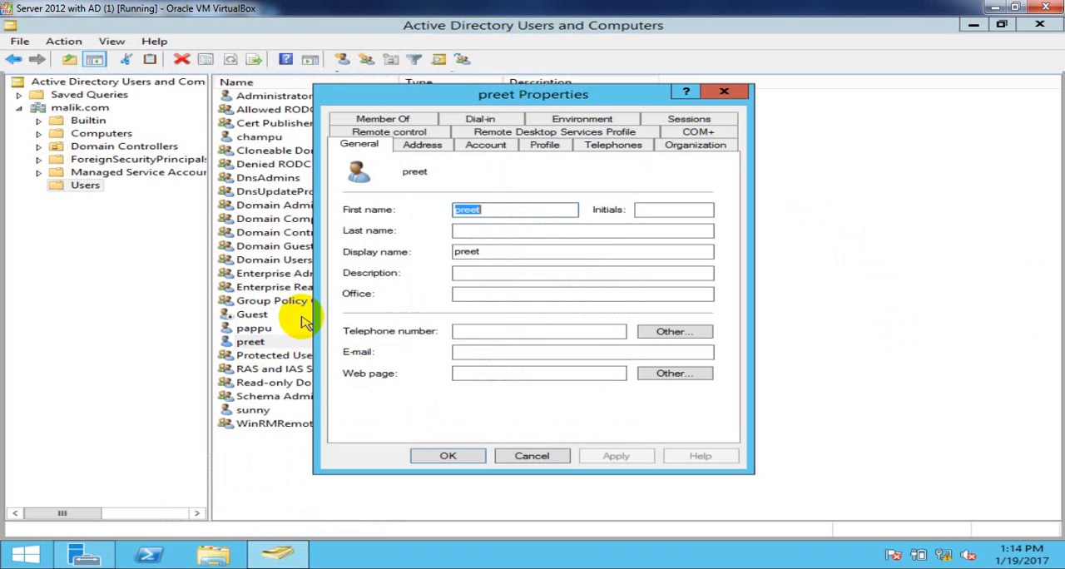
left_click(491, 145)
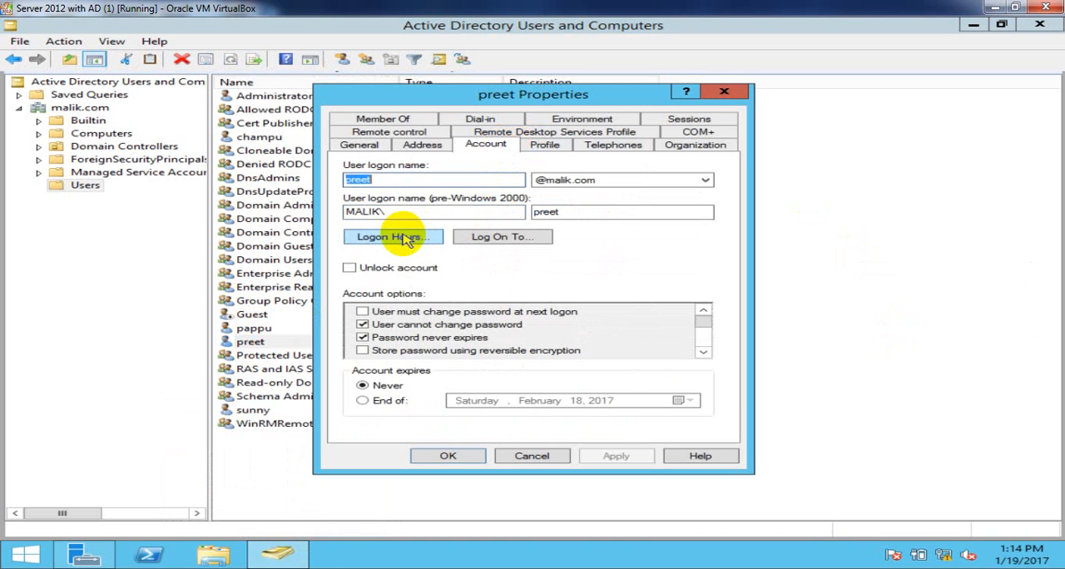
left_click(422, 239)
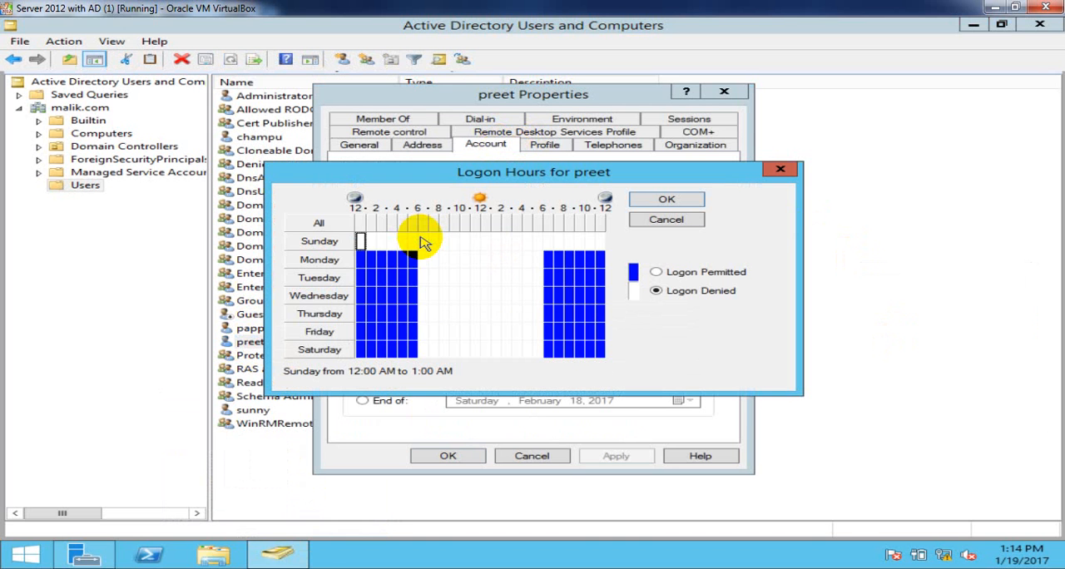
left_click_drag(360, 241, 603, 359)
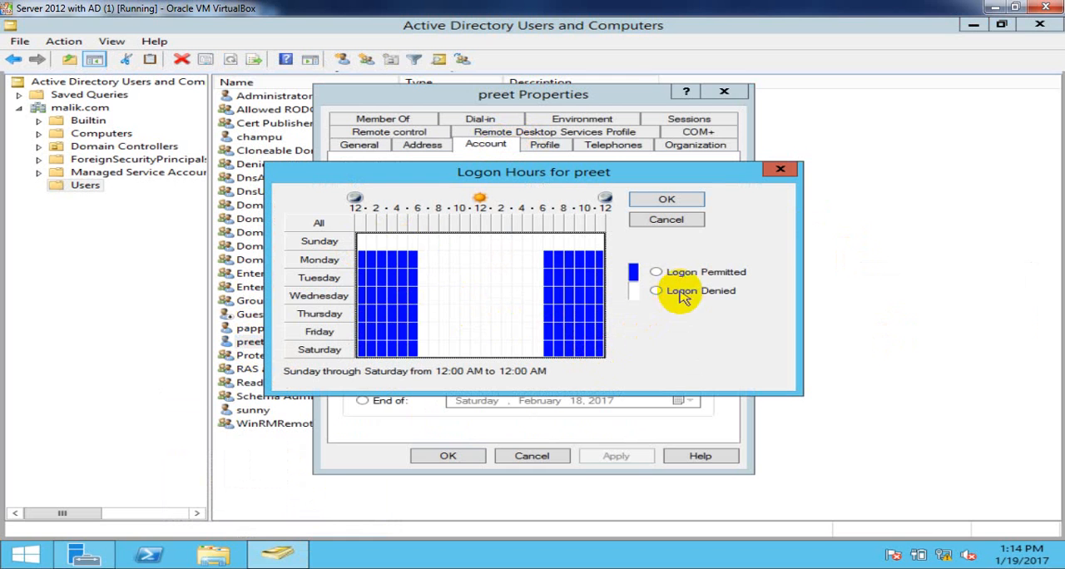
left_click(656, 272)
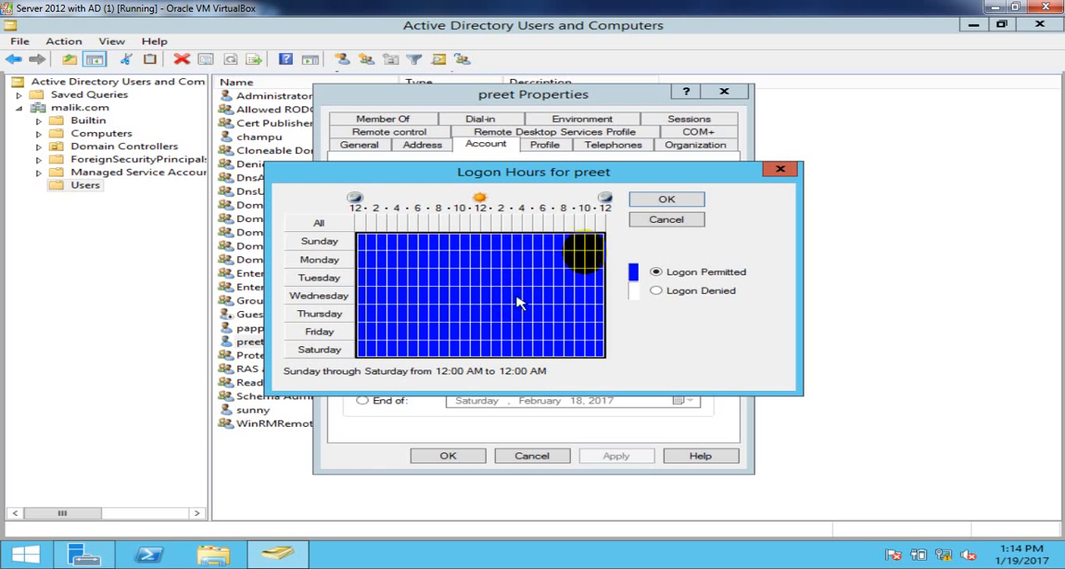
left_click(662, 201)
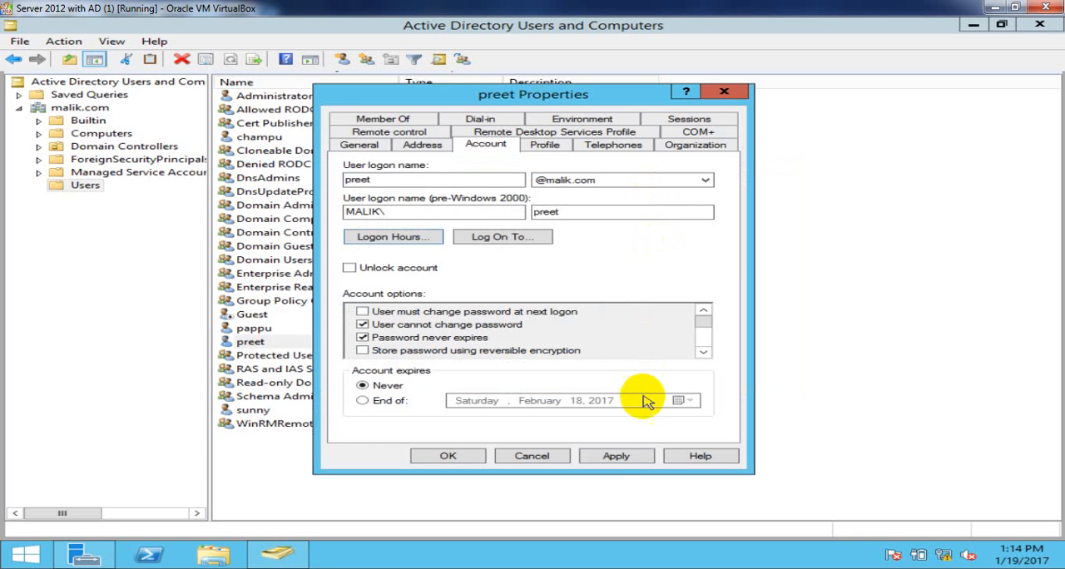
left_click(614, 459)
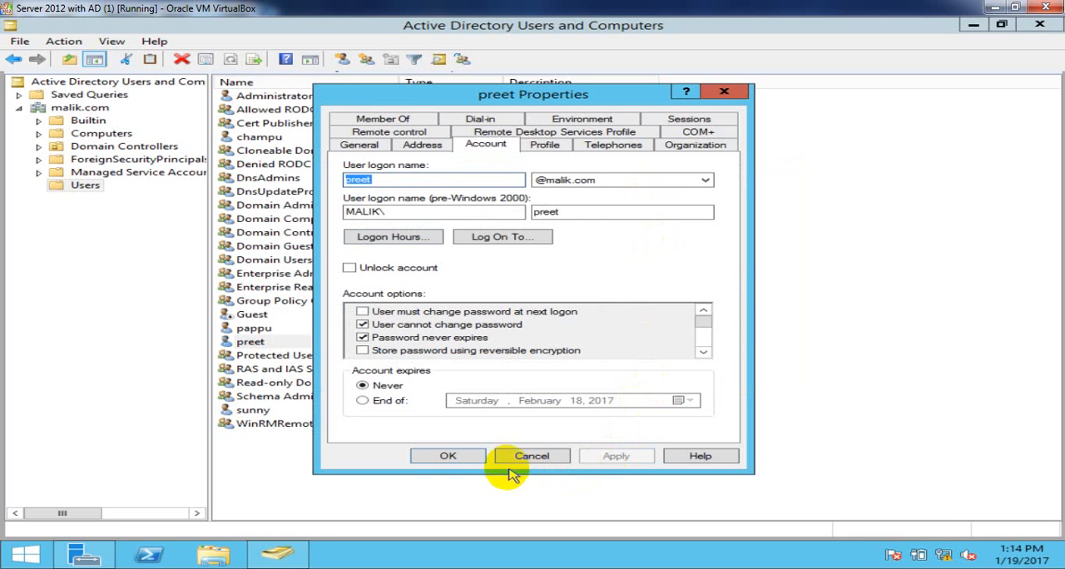
left_click(451, 457)
right_click(932, 145)
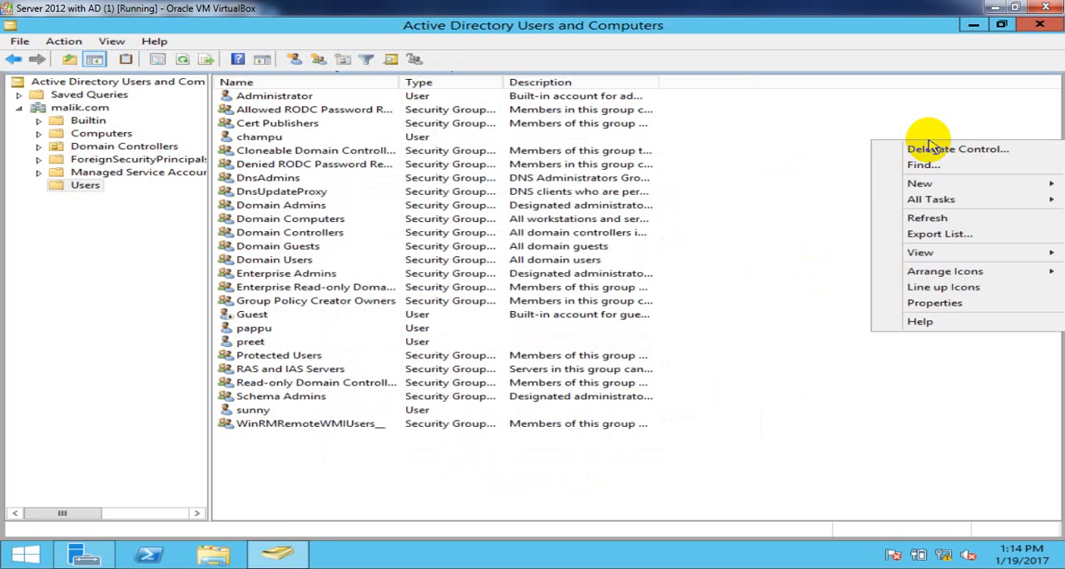
left_click(939, 225)
right_click(942, 219)
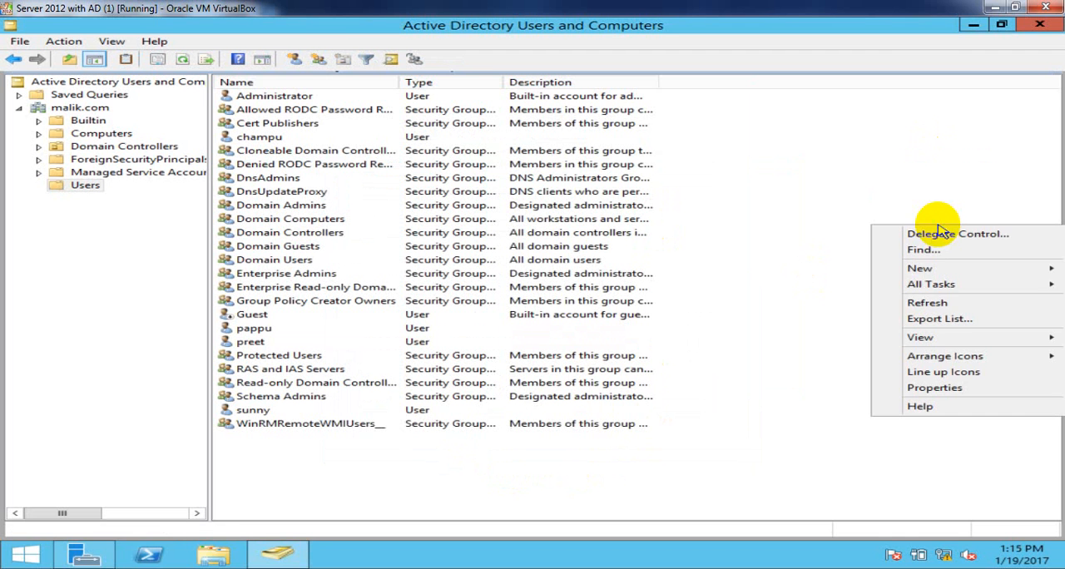
left_click(936, 303)
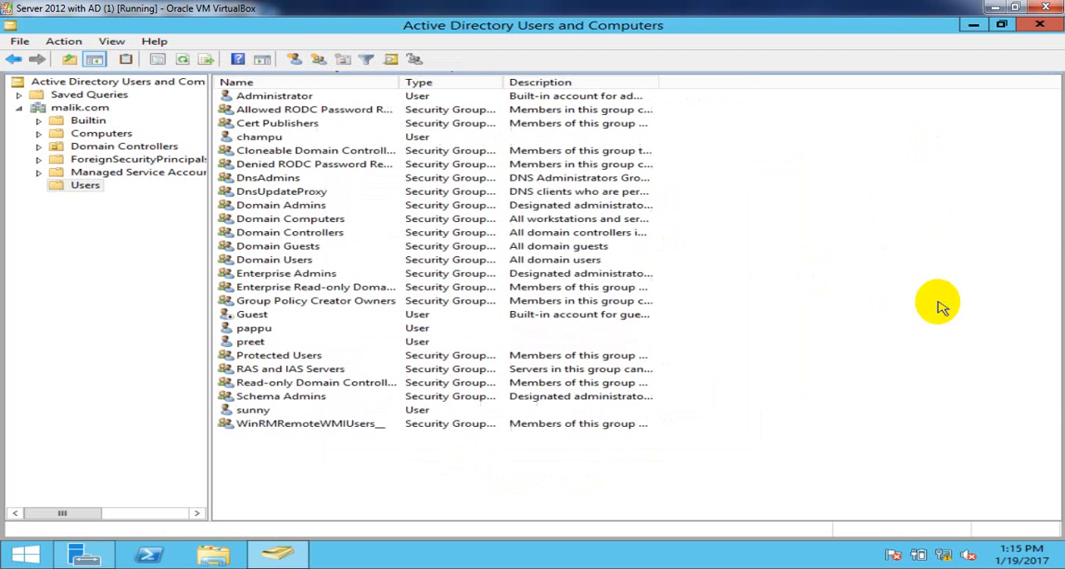
- Switch to the Window 7 client (1) virtual machine and log on as the domain user with the account password to test the permitted hours
left_click(305, 568)
left_click(578, 504)
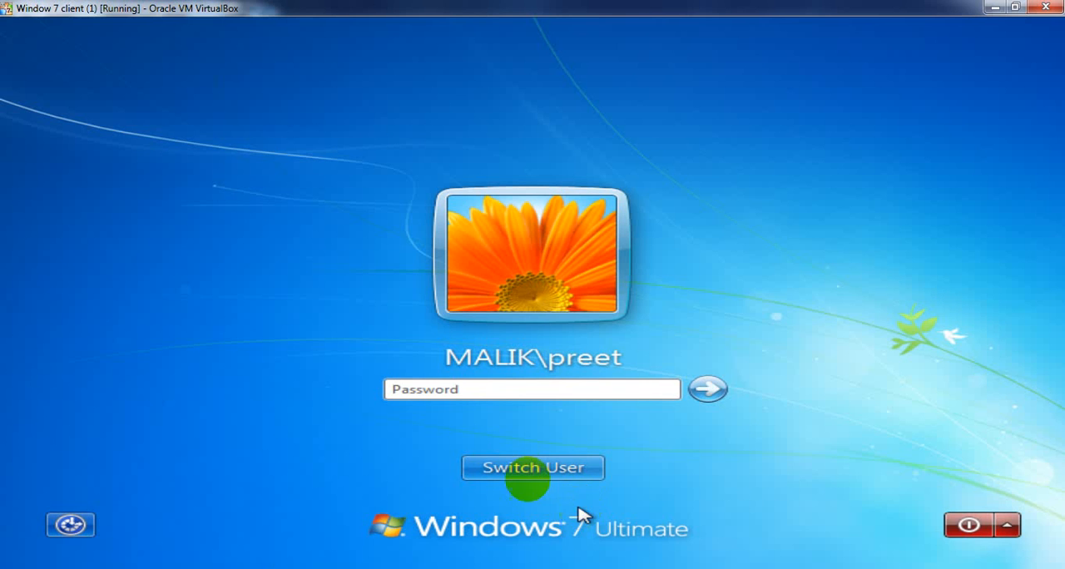
left_click(516, 395)
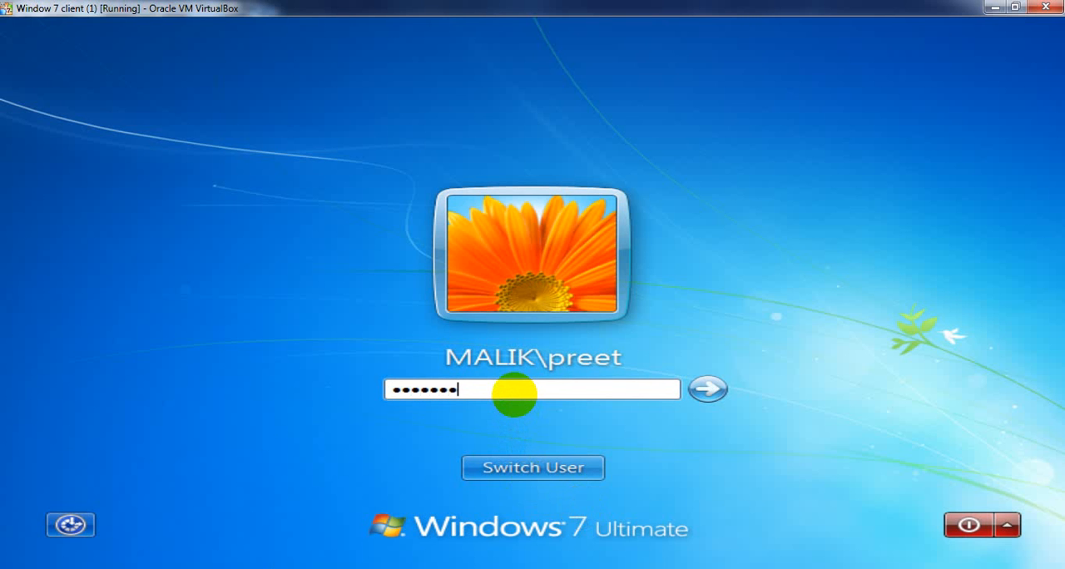
key("Return")
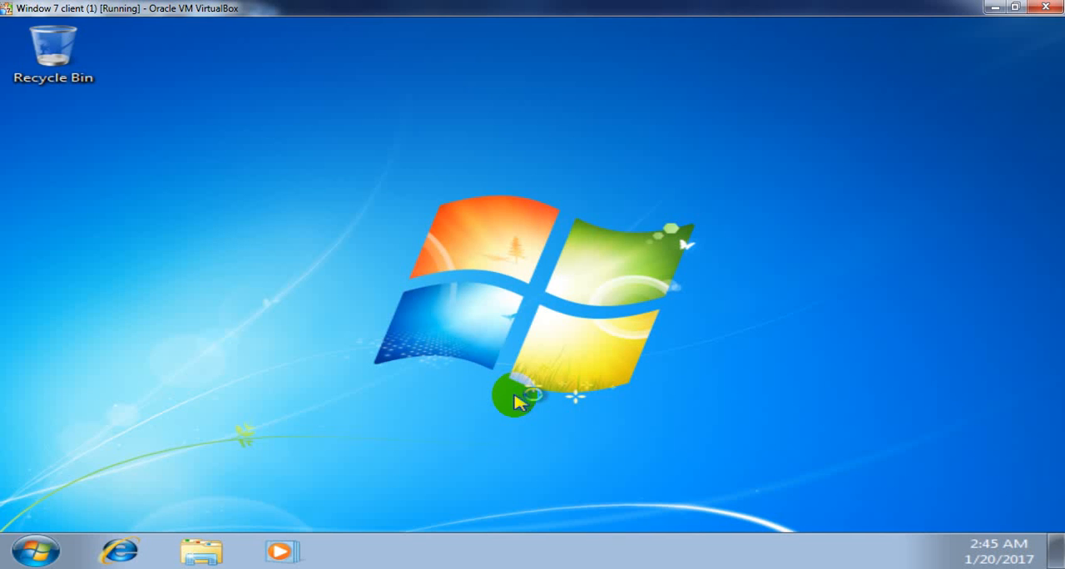
left_click(33, 549)
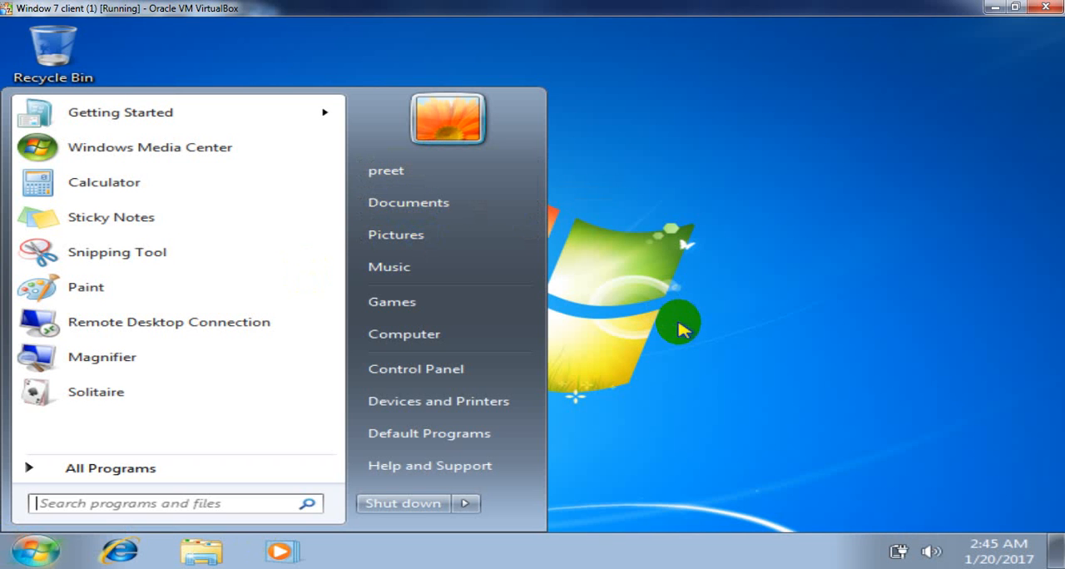
left_click(707, 504)
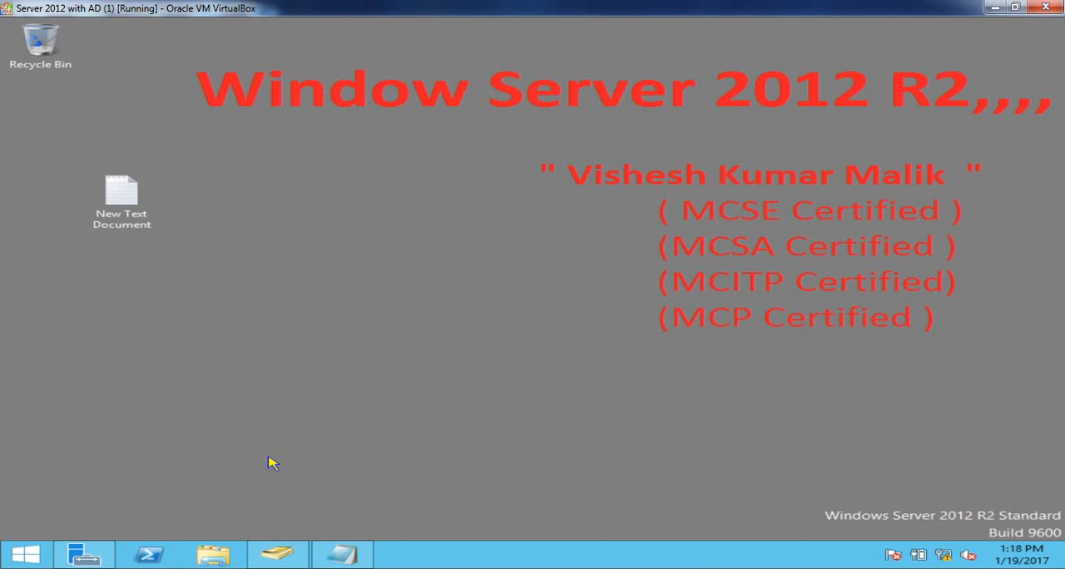
- Return from the server to the Window 7 client (1) virtual machine and log off the domain user
mouse_move(237, 559)
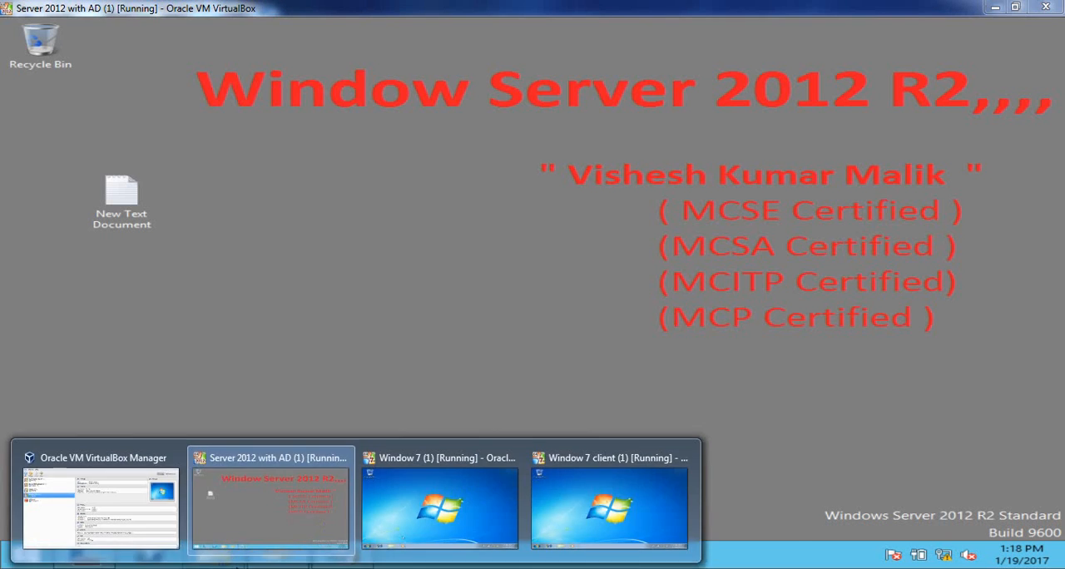
left_click(549, 486)
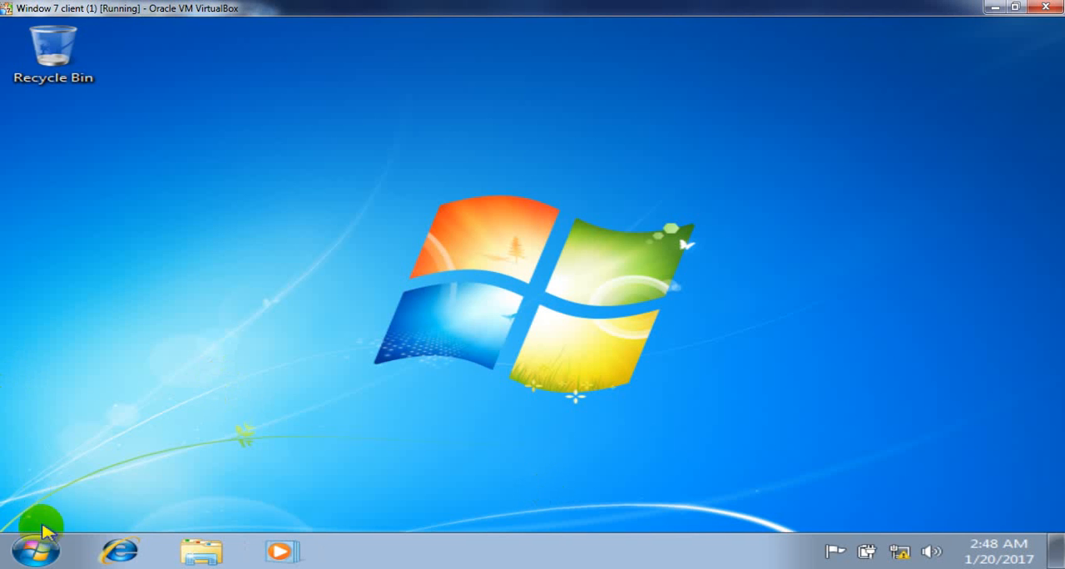
left_click(36, 550)
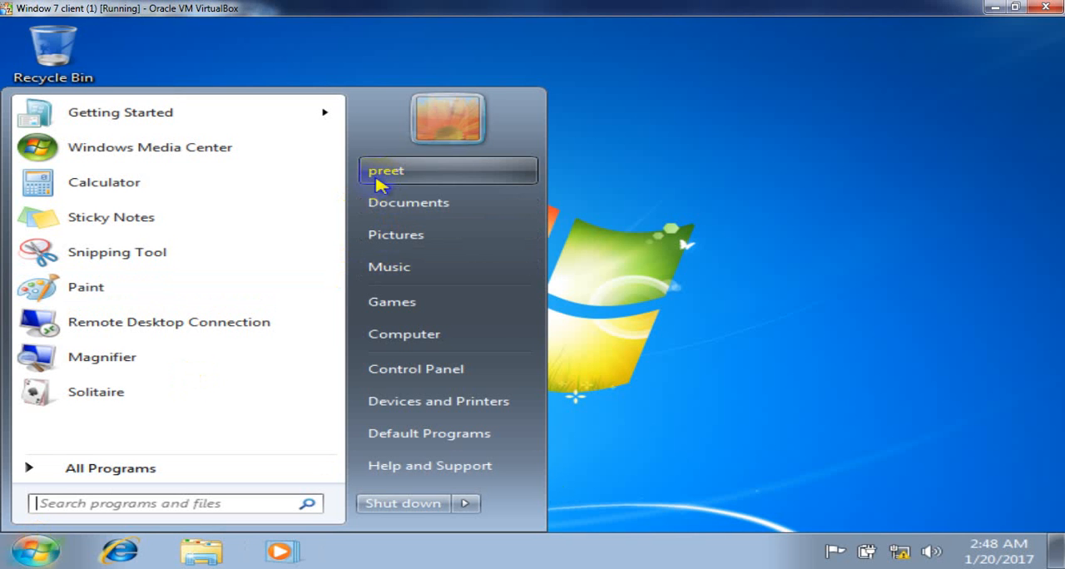
left_click(469, 503)
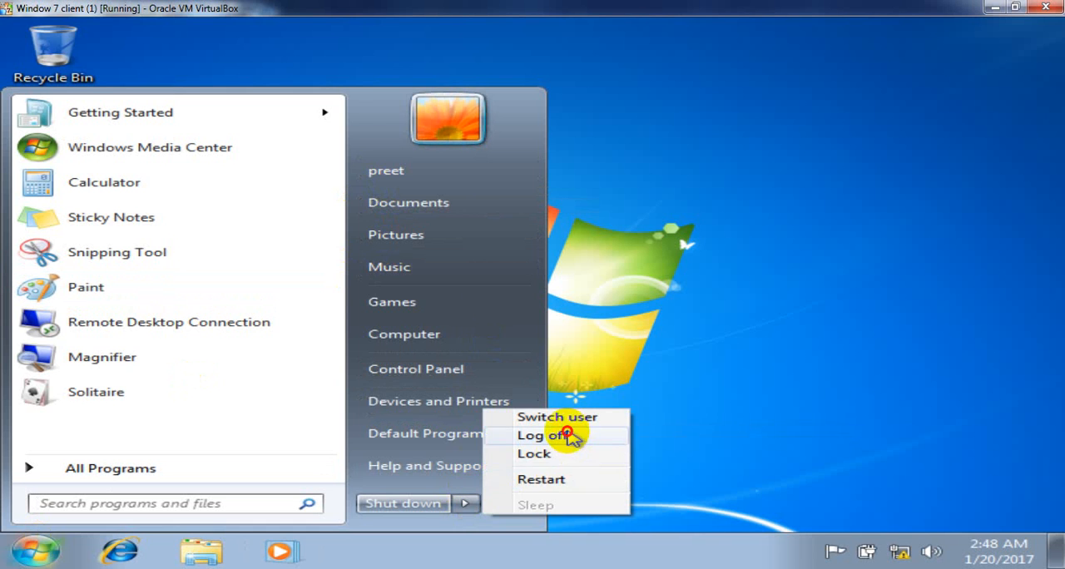
left_click(568, 435)
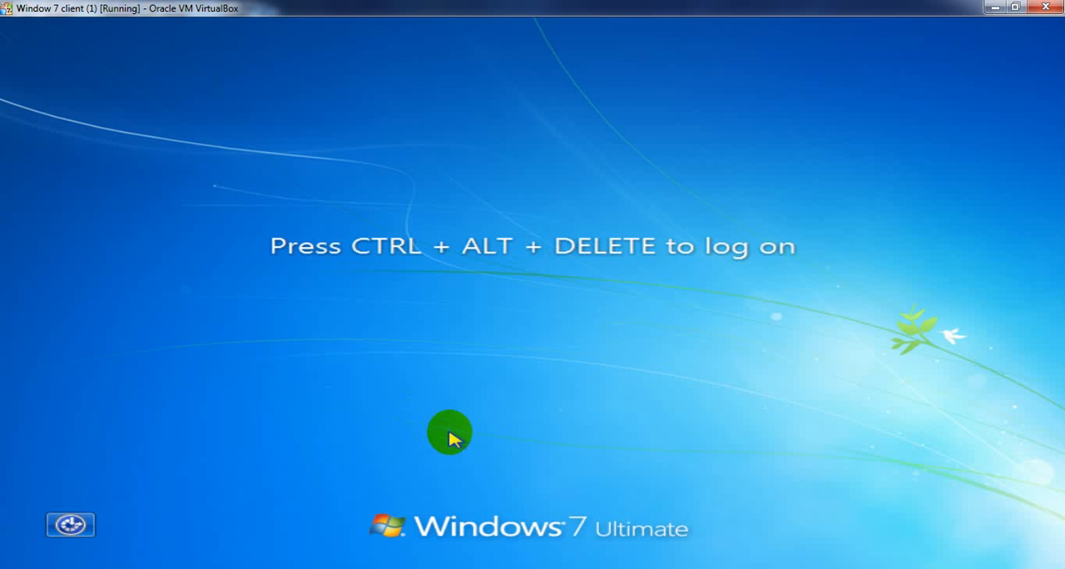
- Log on to the Windows 7 client as a different domain user through Other User, entering that user's logon name and account password
key("ctrl+alt+Delete")
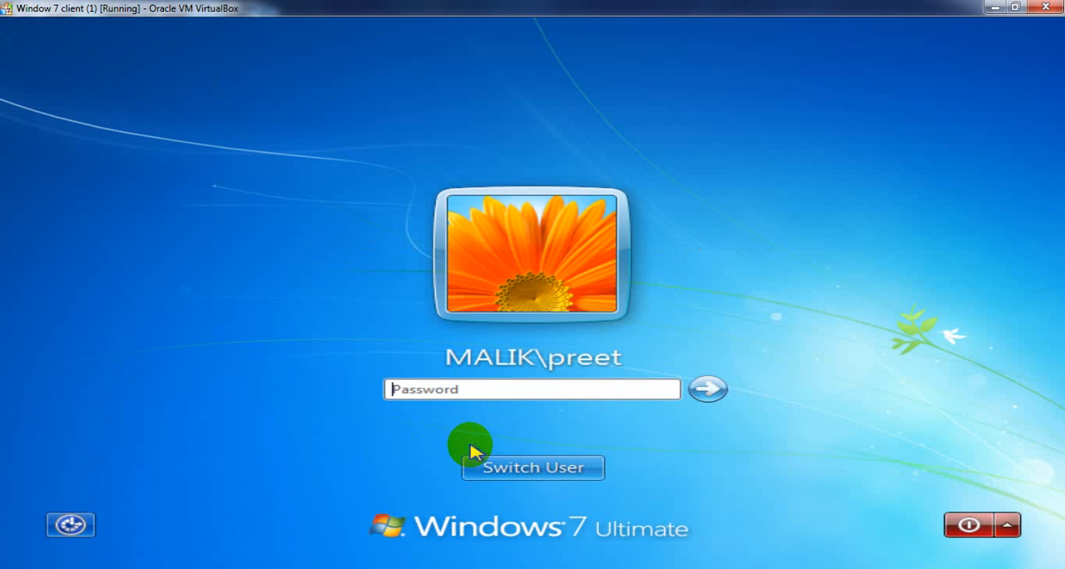
left_click(524, 463)
left_click(663, 352)
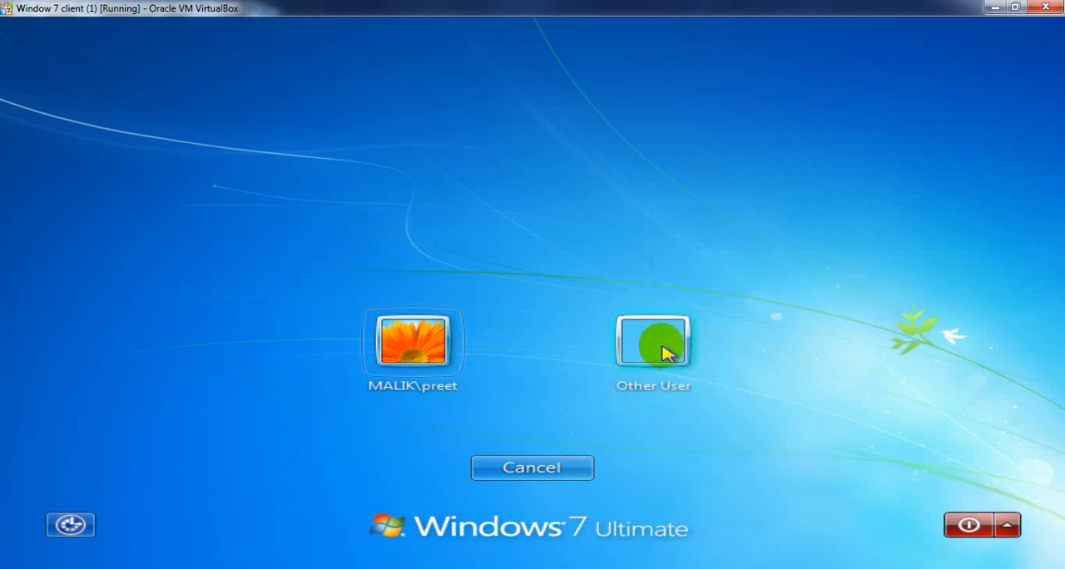
type("sunn")
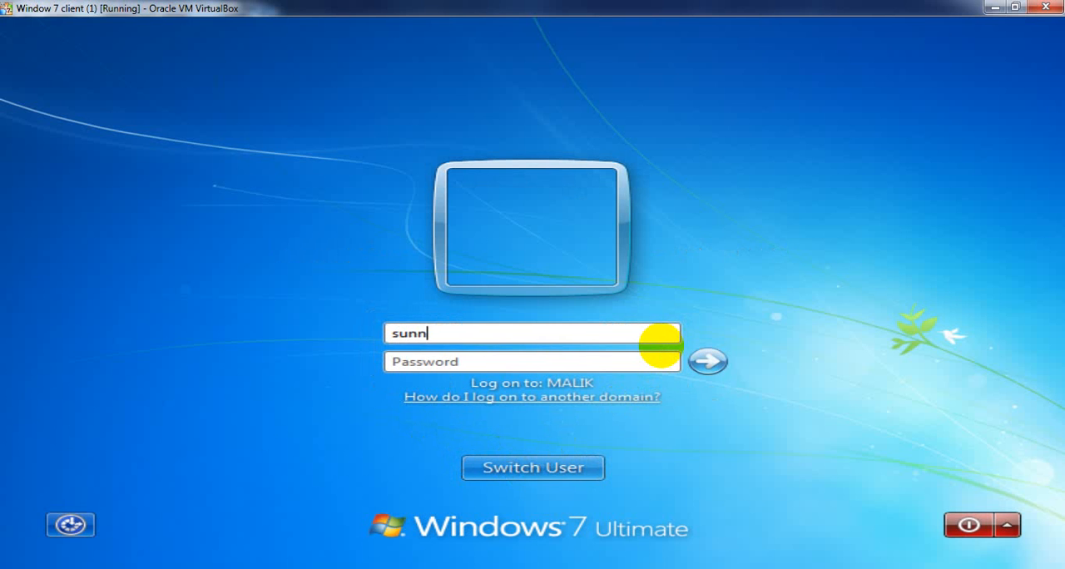
type("1")
key("Return")
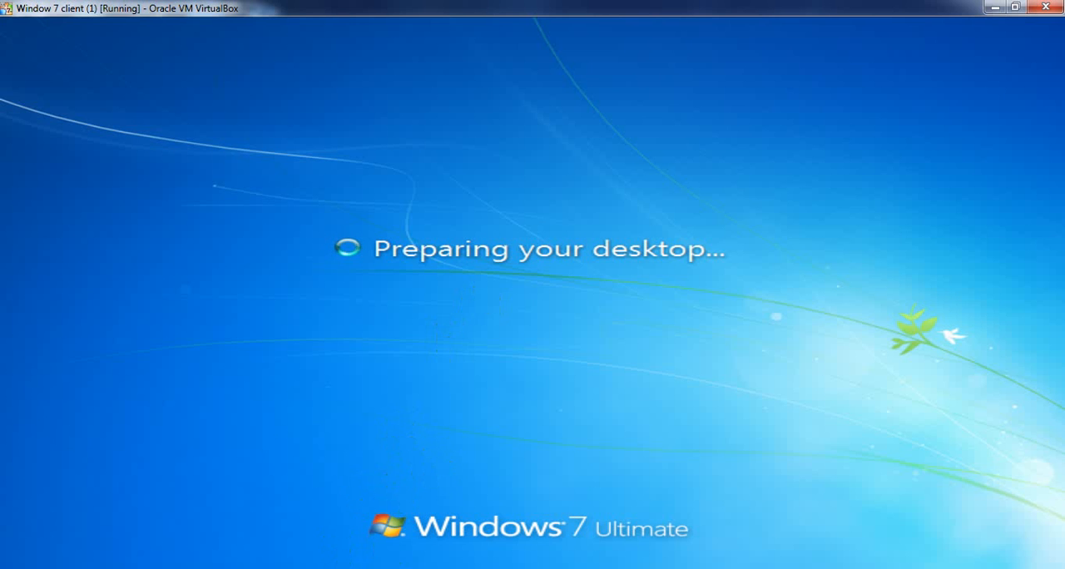
- Switch to the Word outline, highlight topic 7, "How to set login PC for Domain User", and minimize the document
left_click(266, 506)
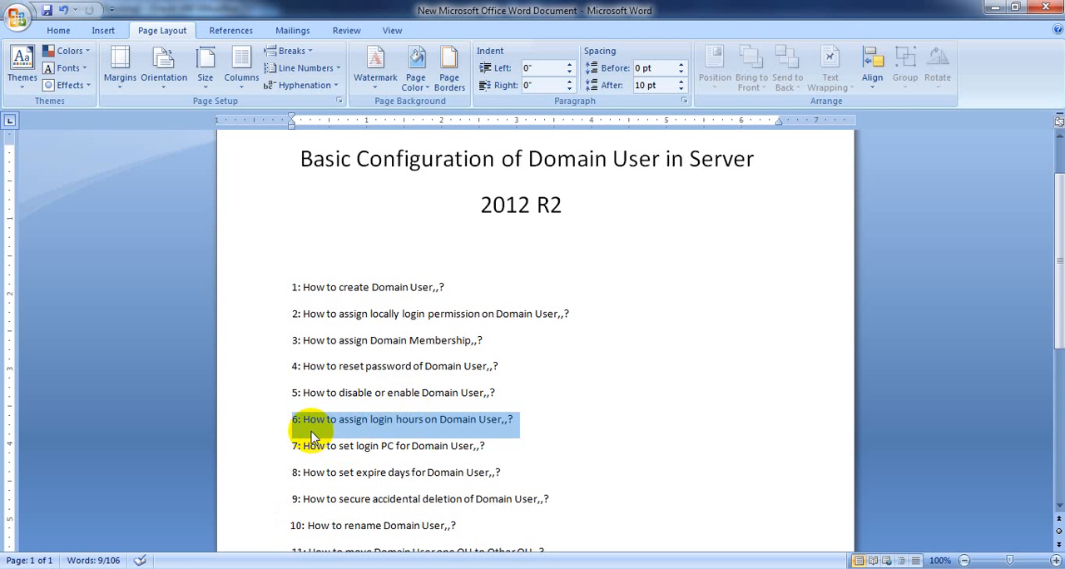
left_click(379, 447)
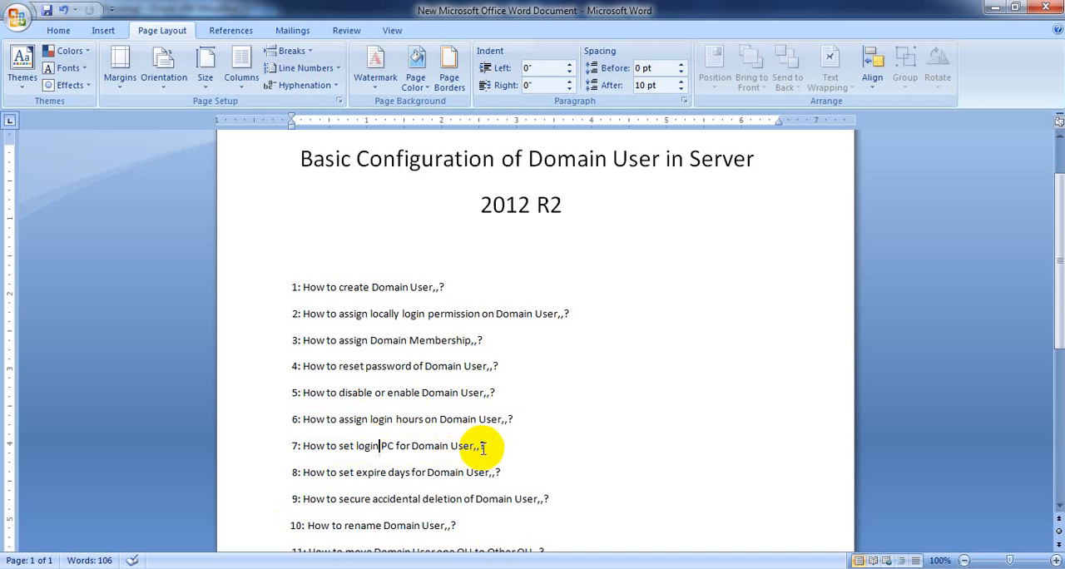
left_click_drag(486, 446, 311, 447)
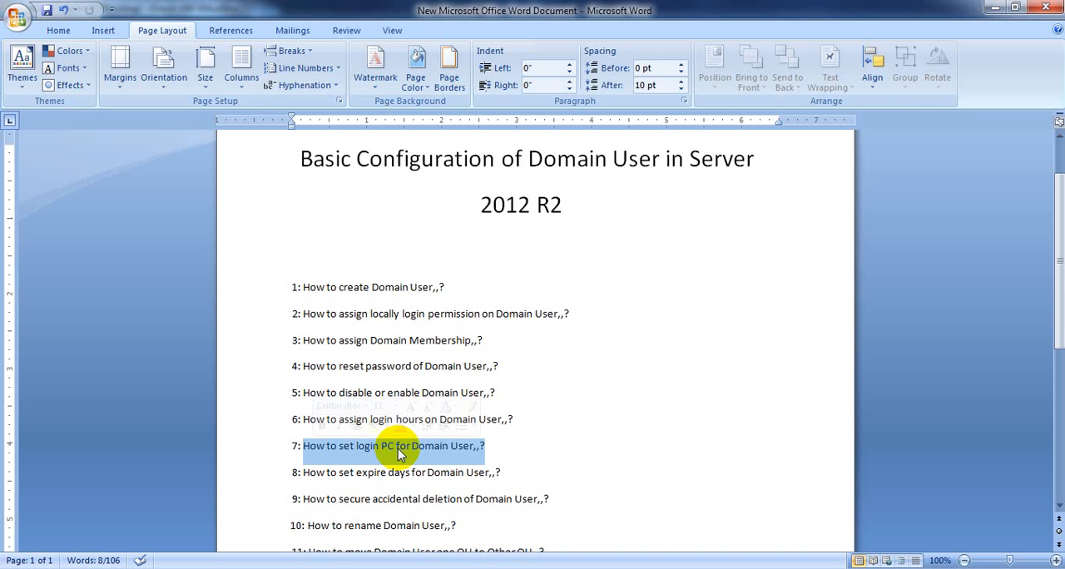
left_click(997, 8)
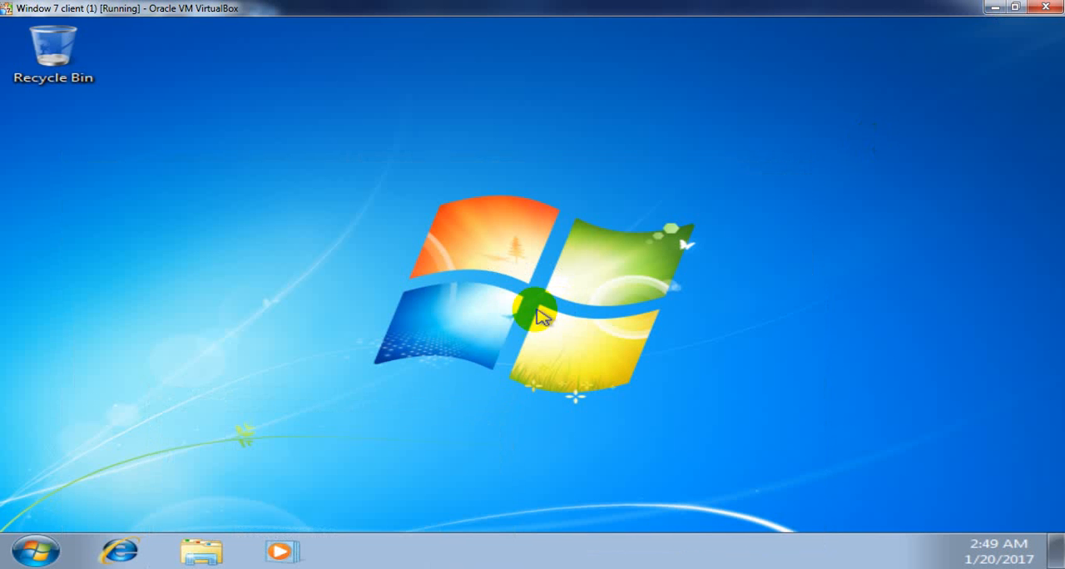
- Log the second domain user off the Windows 7 client and bring up the password prompt
left_click(30, 556)
left_click(467, 503)
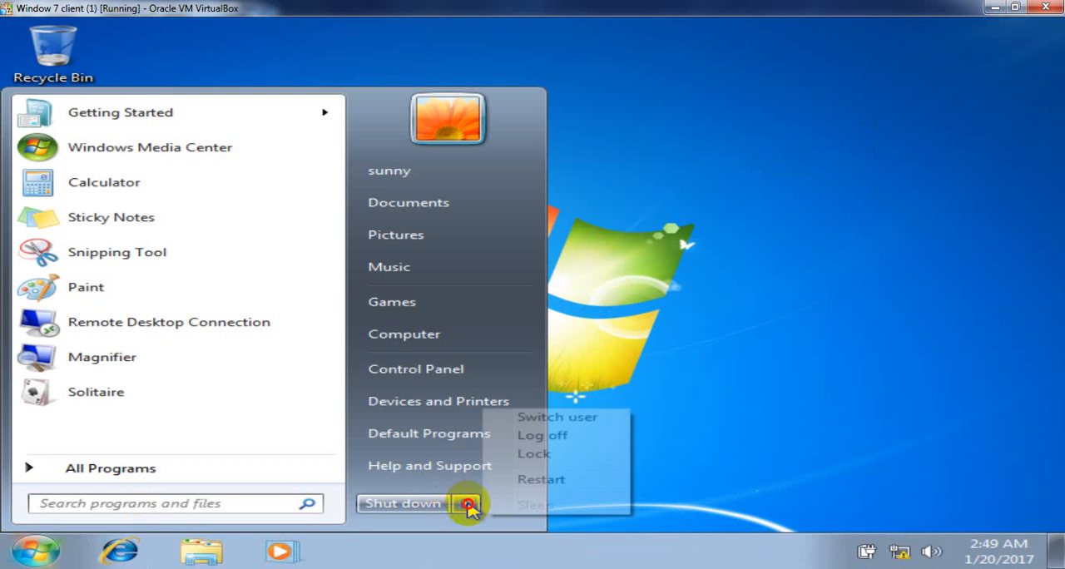
left_click(560, 436)
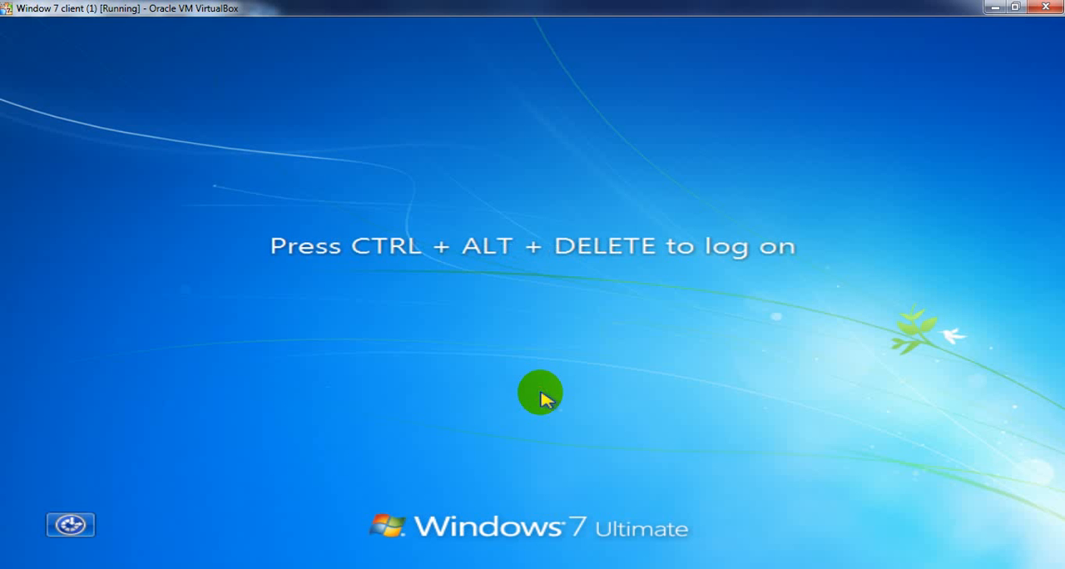
key("ctrl+alt+Delete")
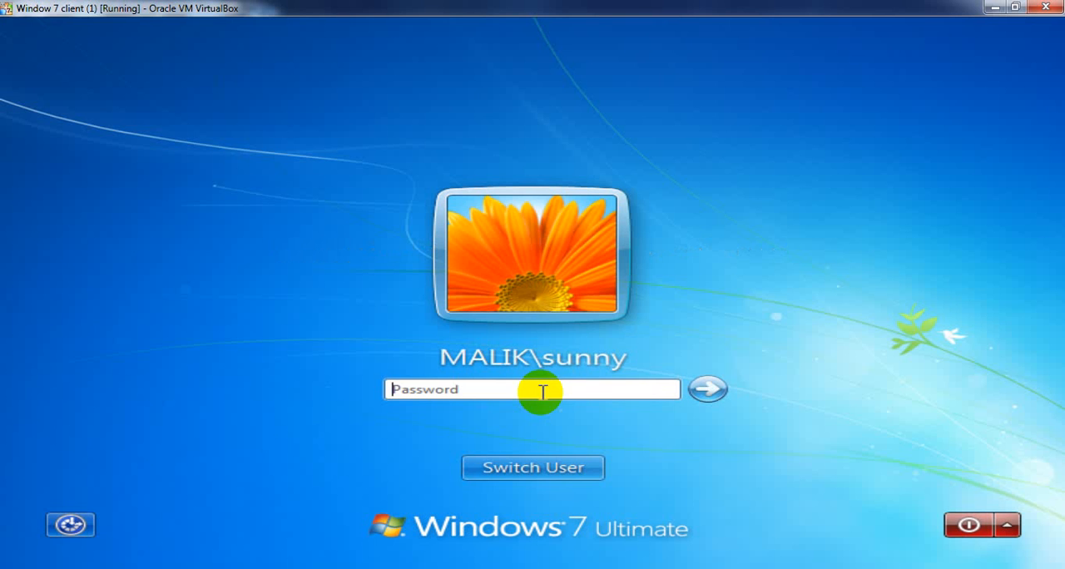
- Log on to the Windows 7 client as another domain user through Other User, entering that user's logon name and account password
left_click(571, 460)
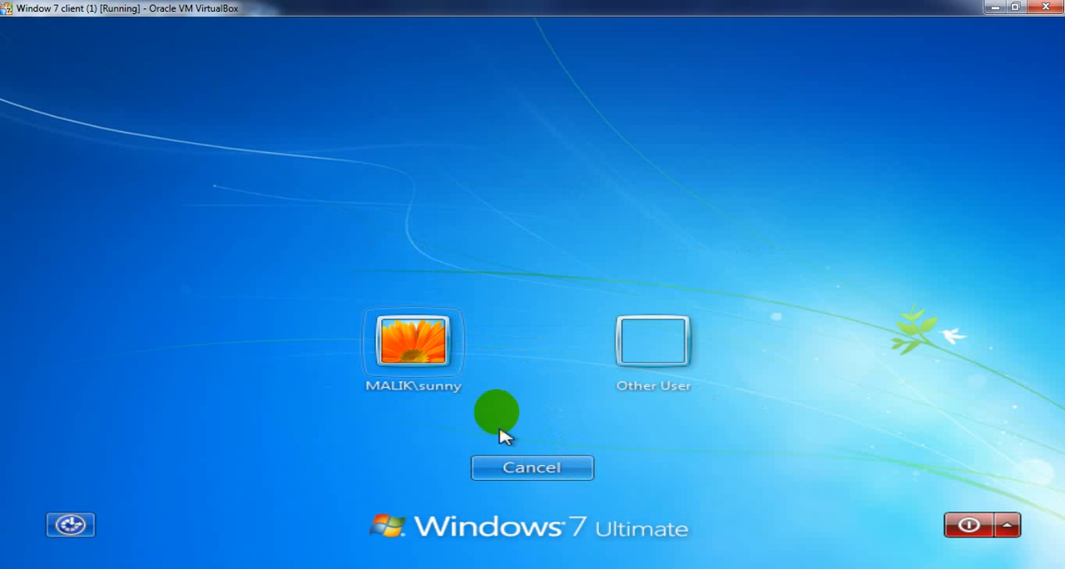
left_click(641, 342)
type("preet")
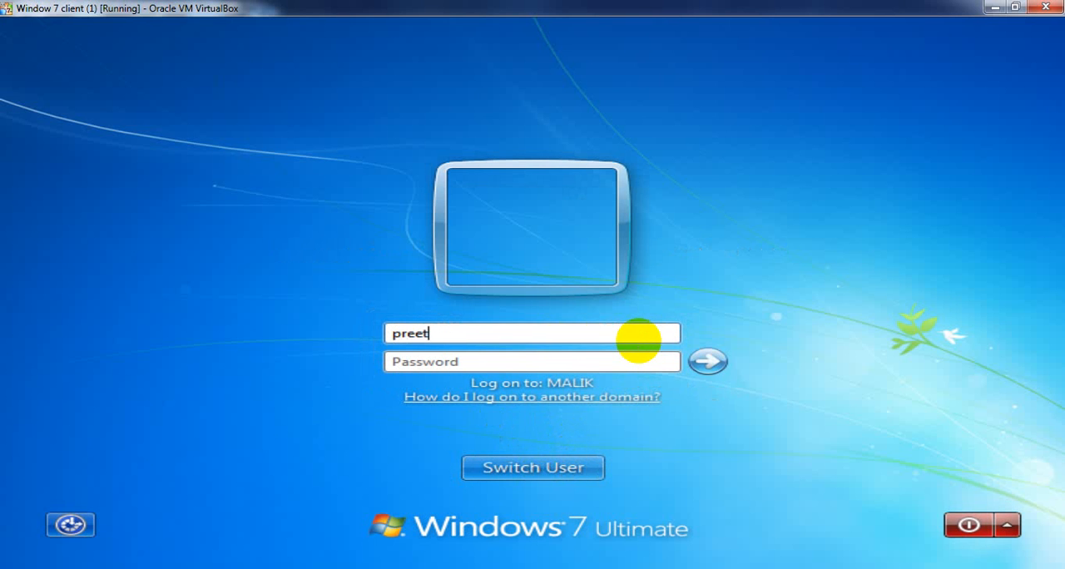
type("p")
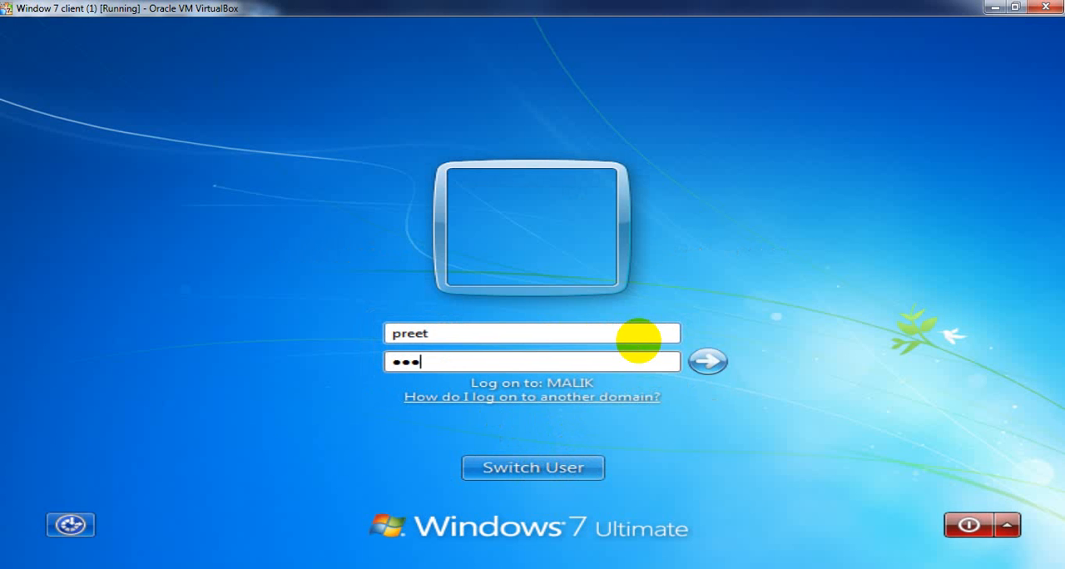
key("Return")
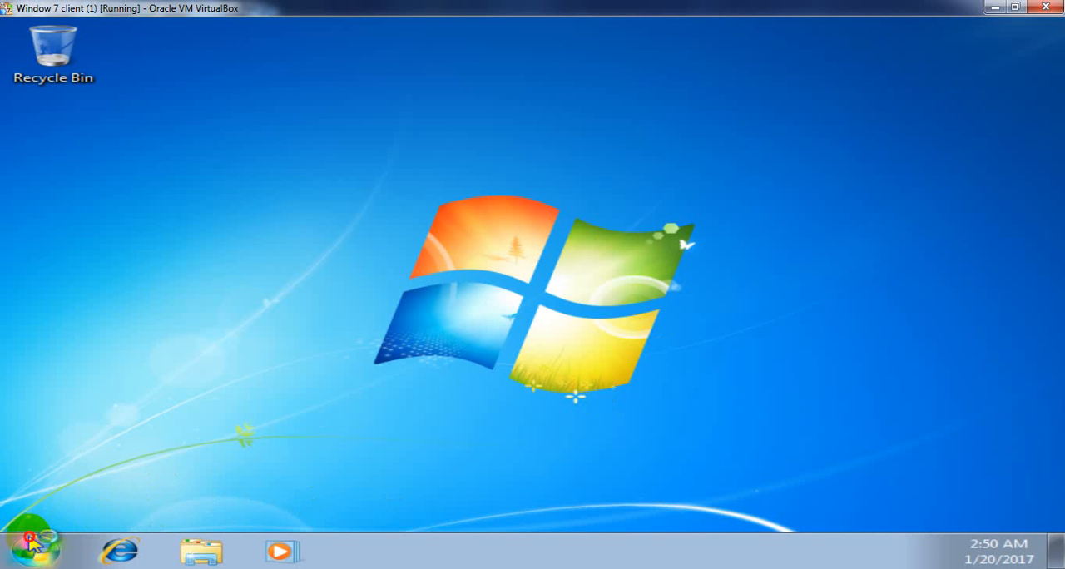
- Check the computer name in the System properties of the Window 7 client (1) virtual machine and close the window
left_click(32, 545)
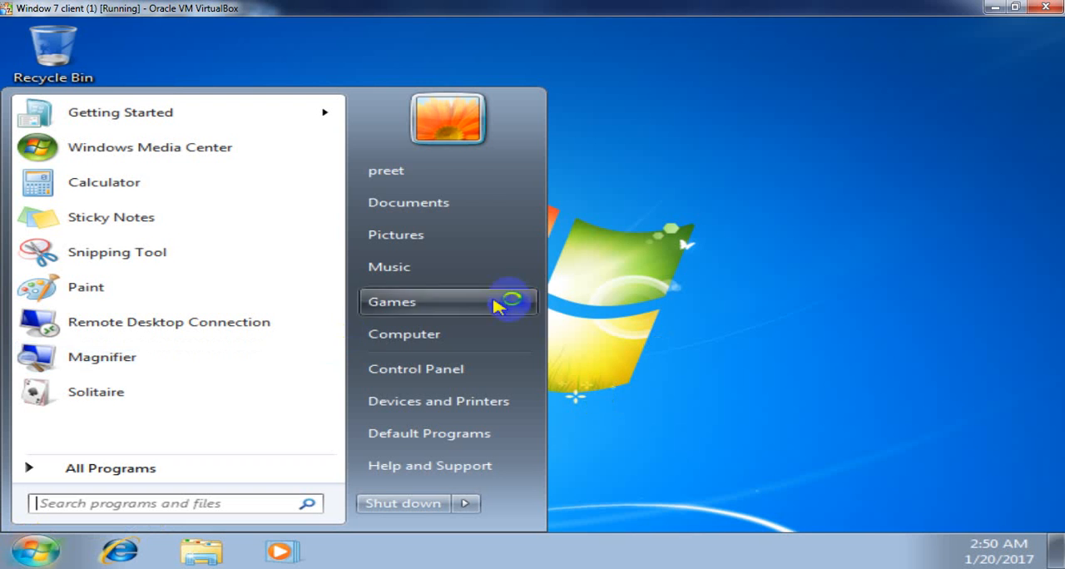
right_click(457, 338)
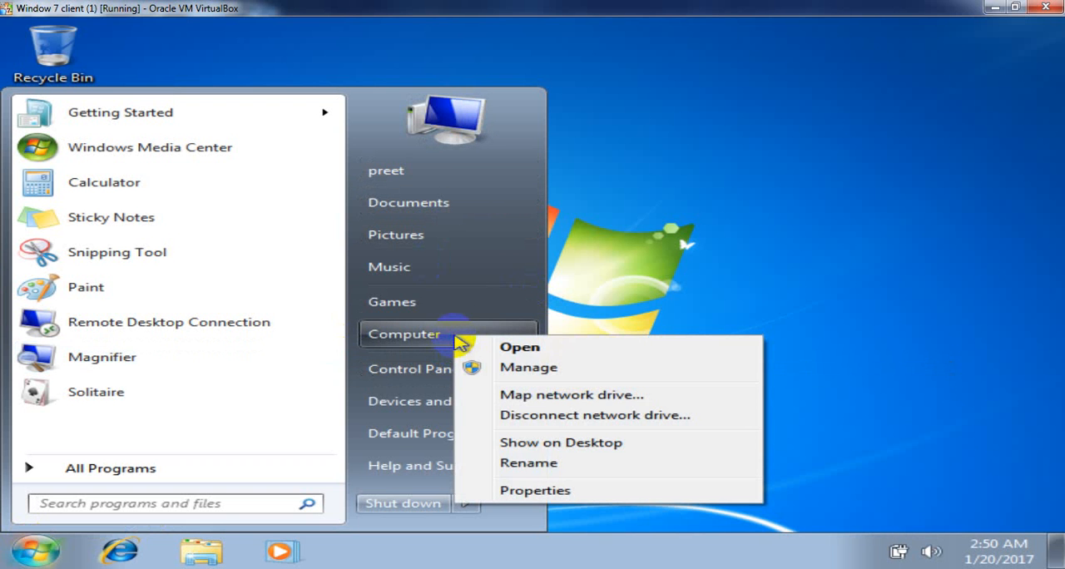
left_click(539, 492)
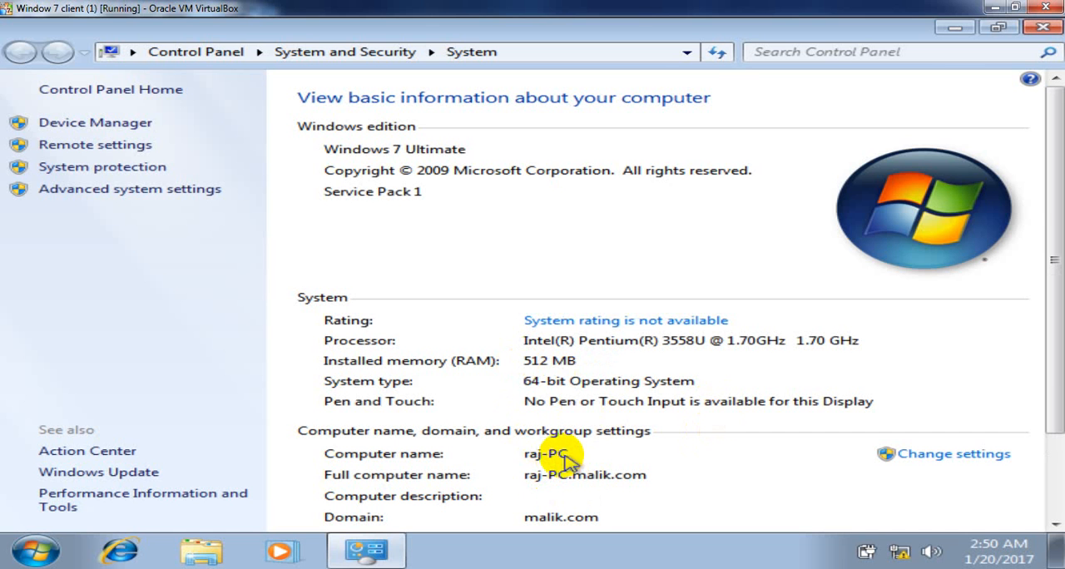
left_click(1046, 28)
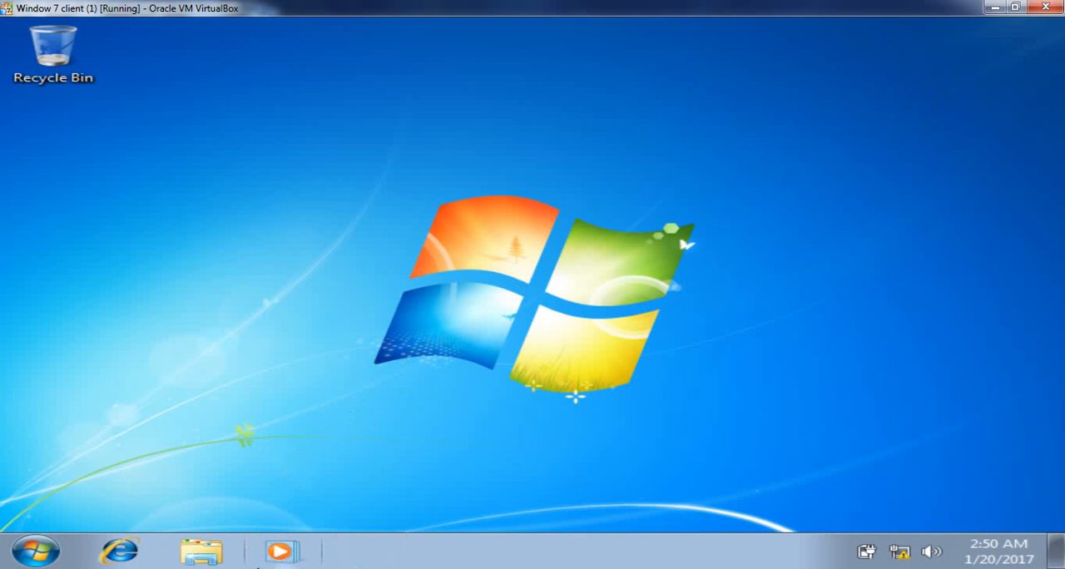
- Switch to the Window 7 (1) virtual machine, check its computer name in the System properties, and close the window
mouse_move(260, 564)
left_click(423, 483)
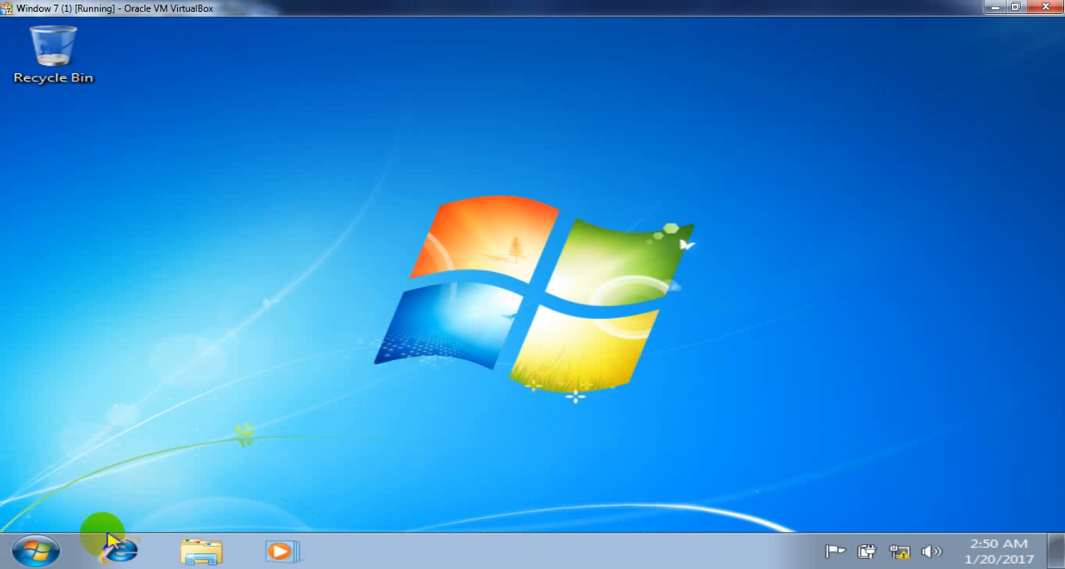
left_click(33, 558)
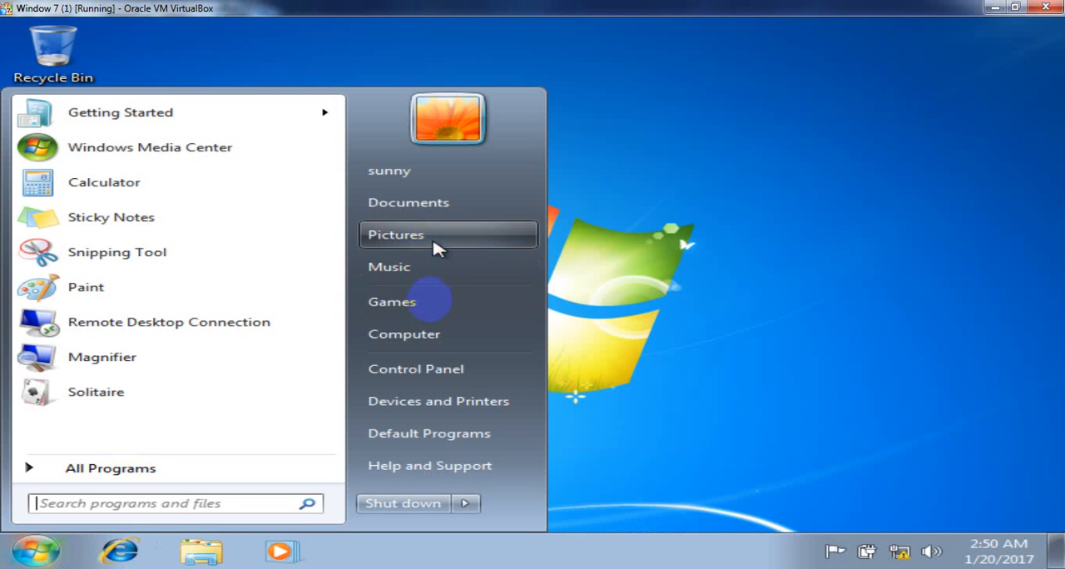
right_click(443, 336)
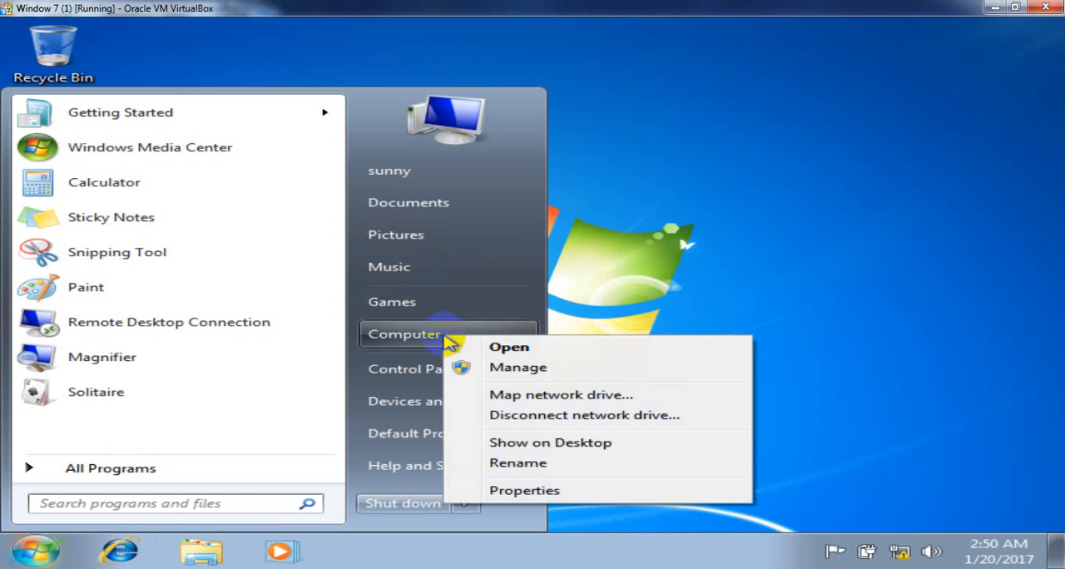
left_click(549, 491)
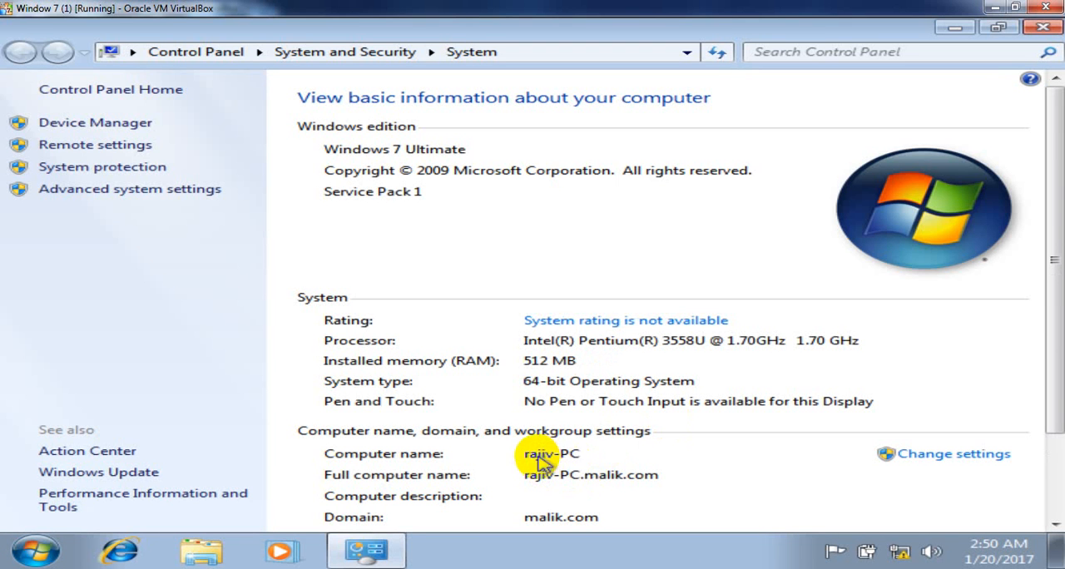
left_click(1043, 27)
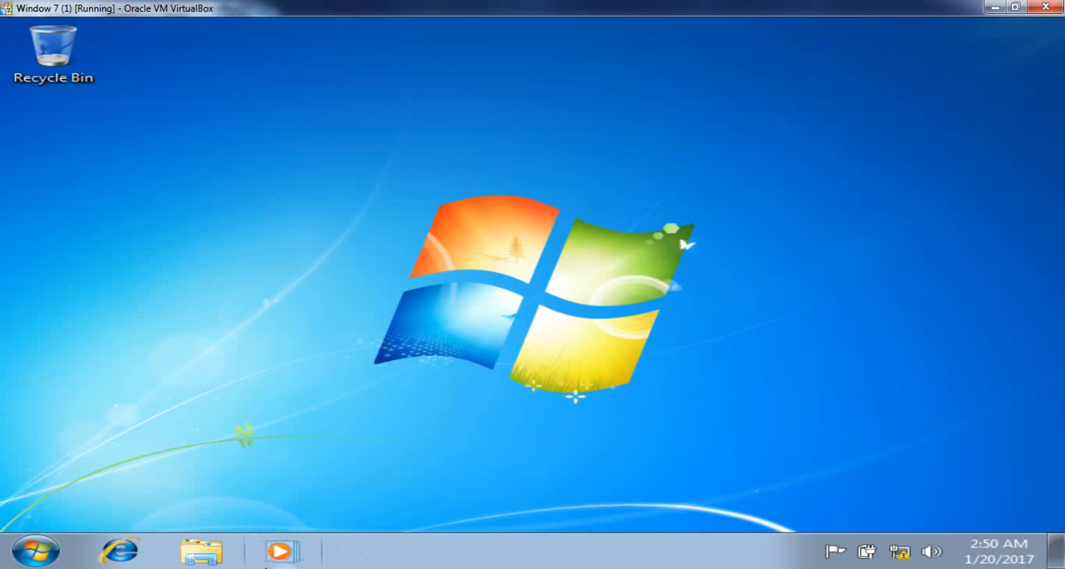
- Switch to the Server 2012 with AD (1) virtual machine and highlight each user-to-computer line in the open Notepad note
left_click(267, 568)
left_click(237, 523)
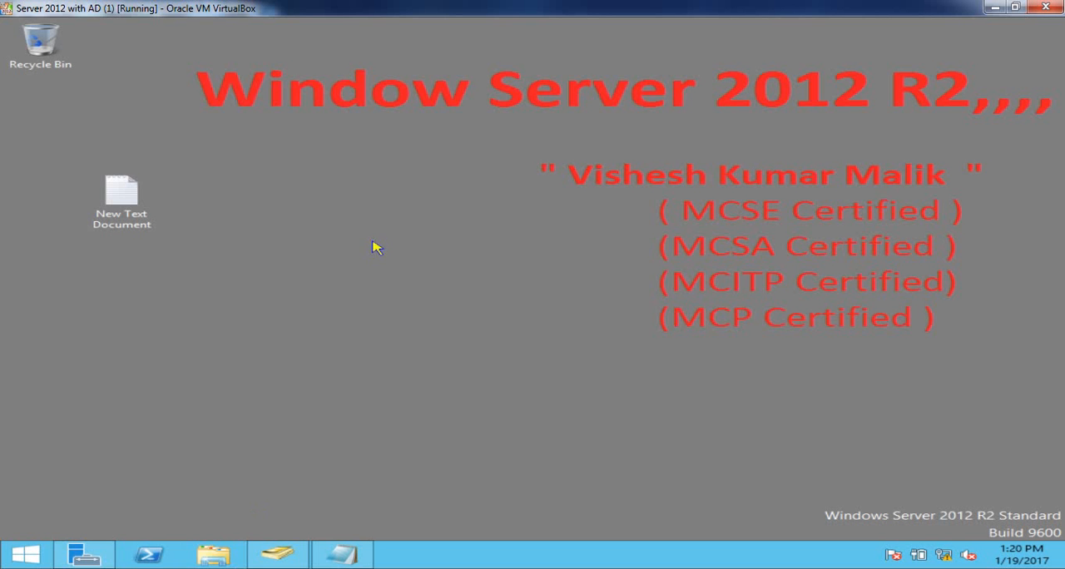
left_click(341, 555)
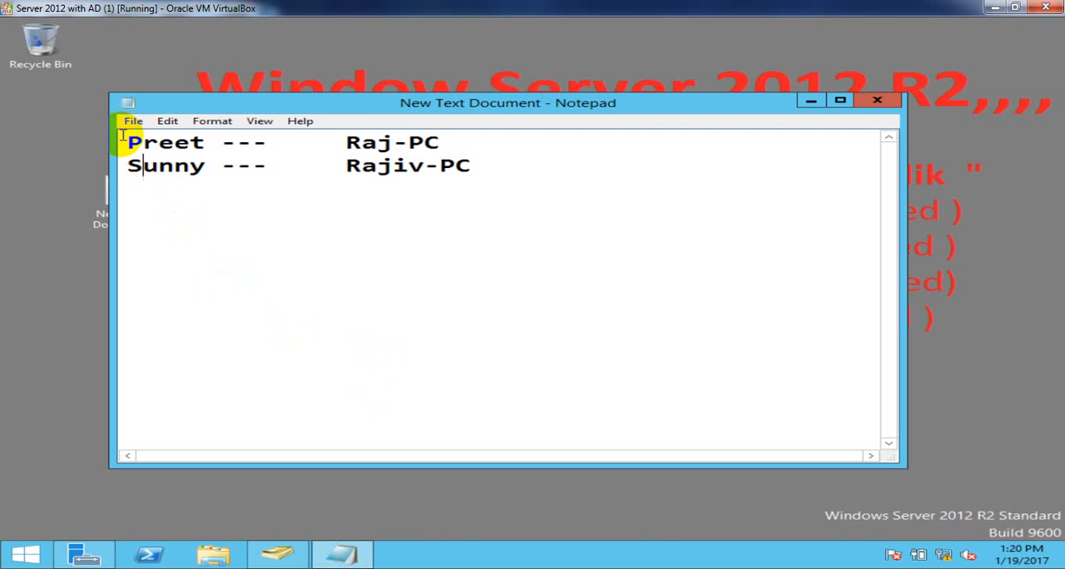
left_click_drag(122, 135, 450, 129)
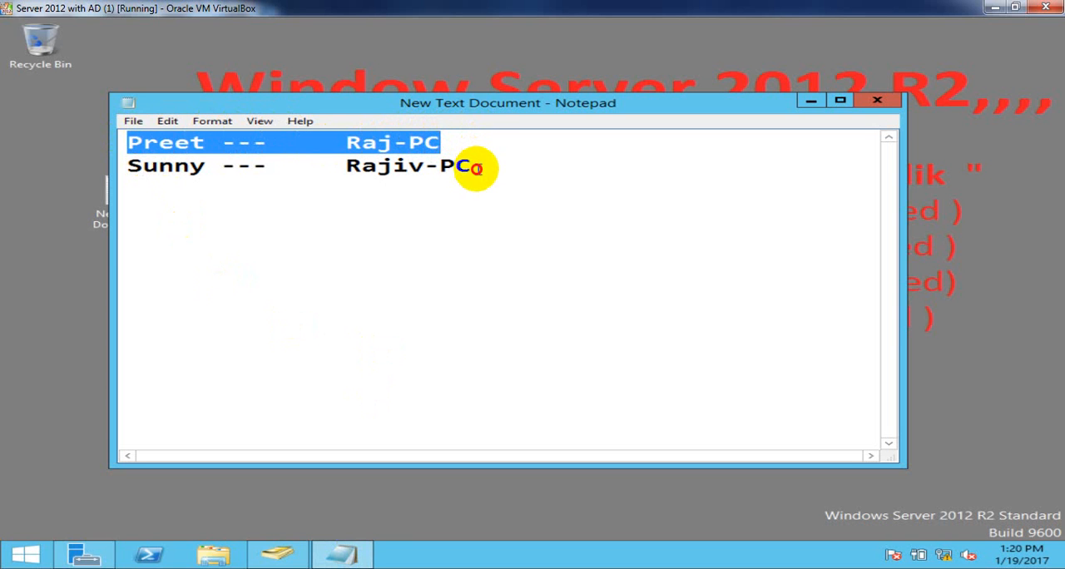
left_click_drag(475, 168, 124, 170)
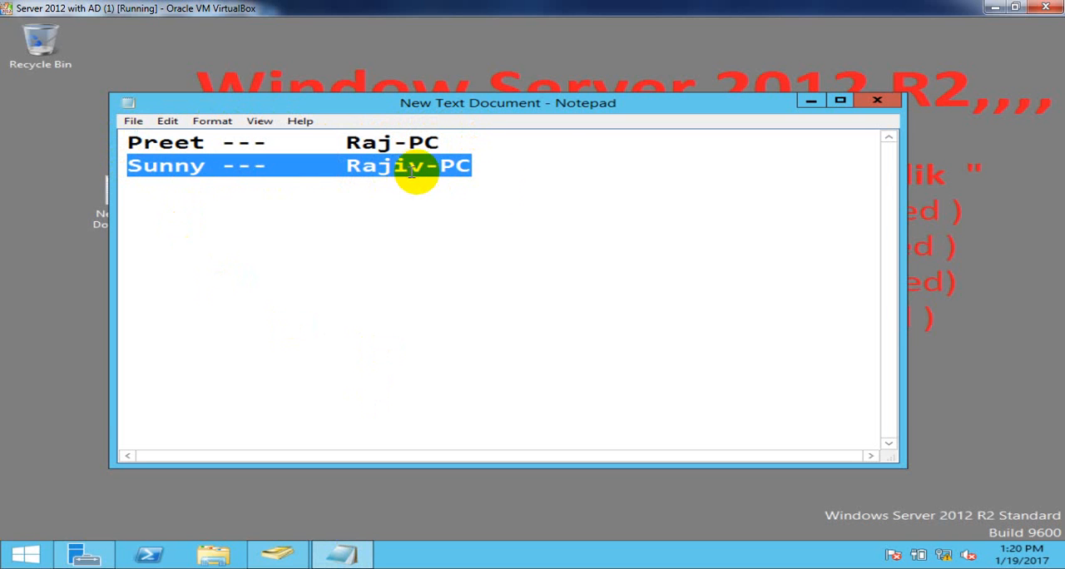
left_click(550, 210)
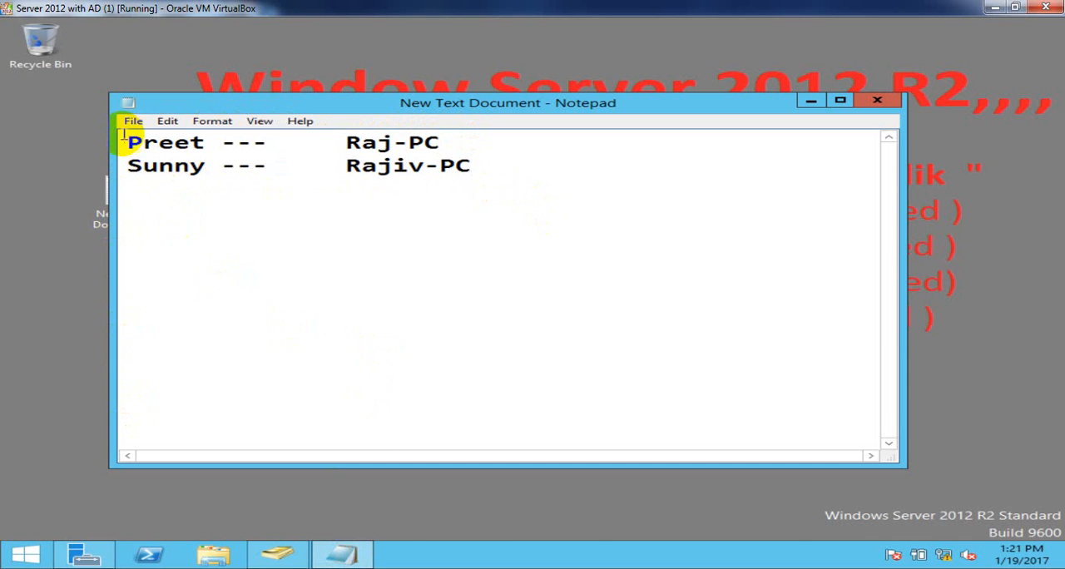
left_click_drag(123, 143, 451, 143)
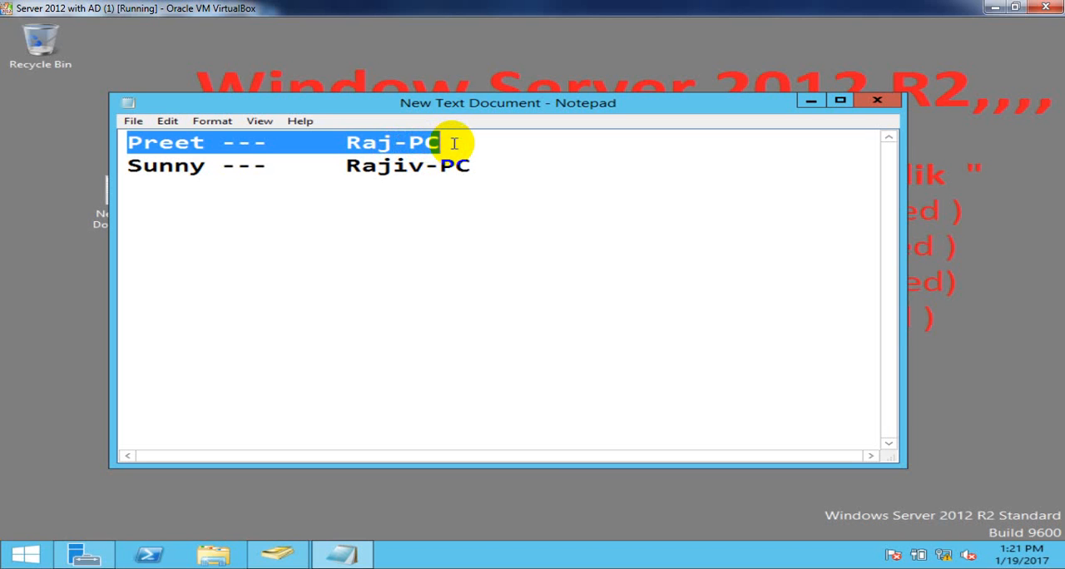
left_click(131, 166)
left_click_drag(131, 165, 488, 169)
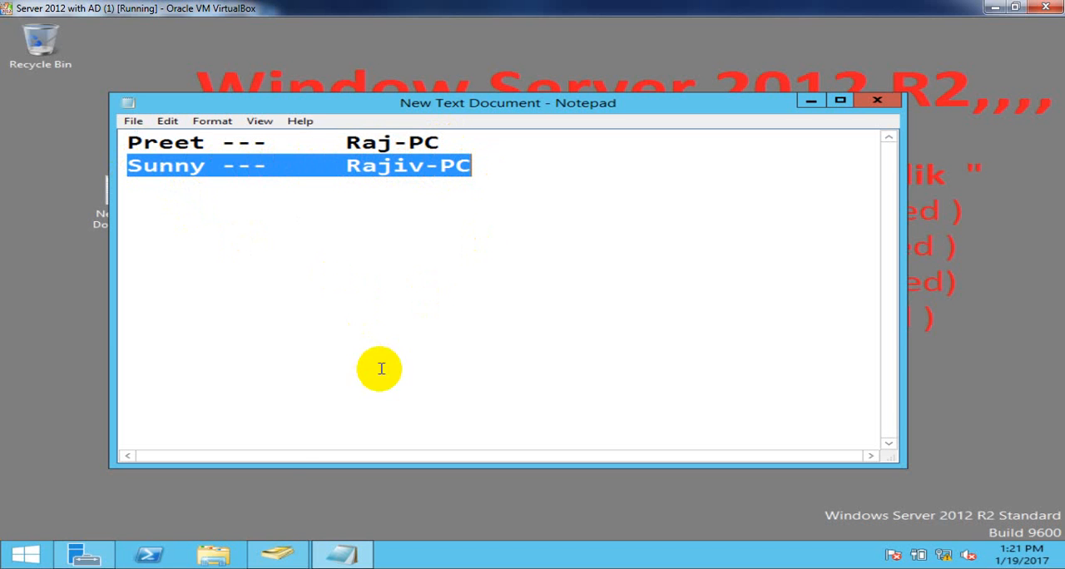
- Refresh the Users container in Active Directory Users and Computers and open the account properties of the user paired with Raj-PC
left_click(279, 556)
right_click(801, 153)
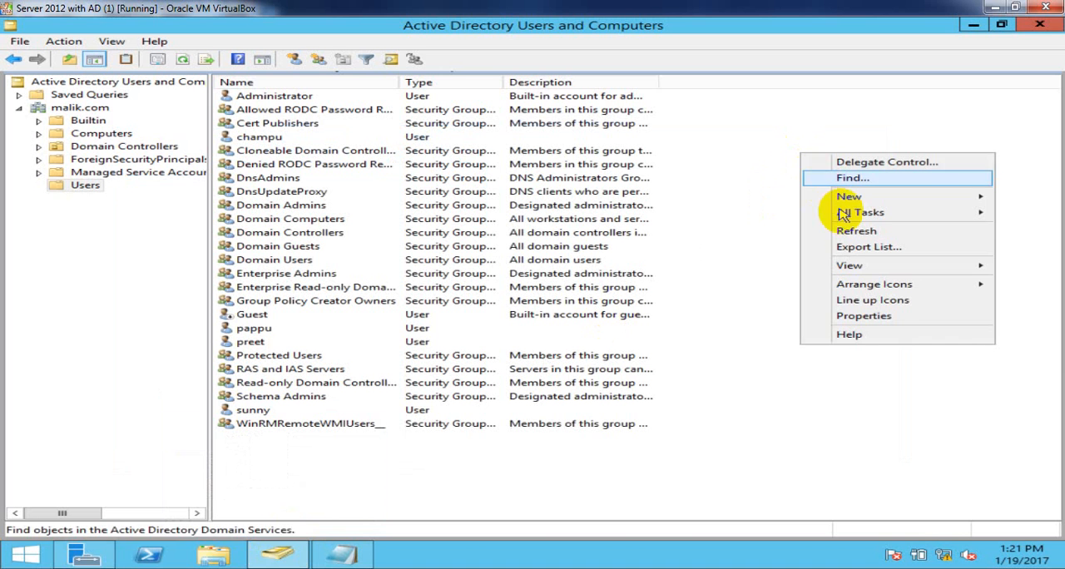
left_click(855, 236)
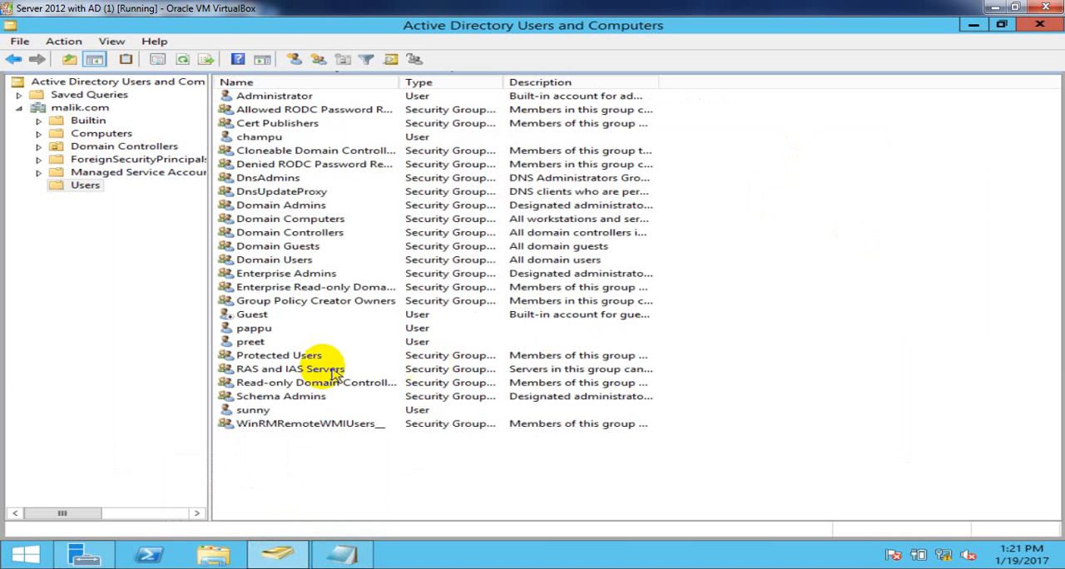
left_click(248, 344)
right_click(248, 343)
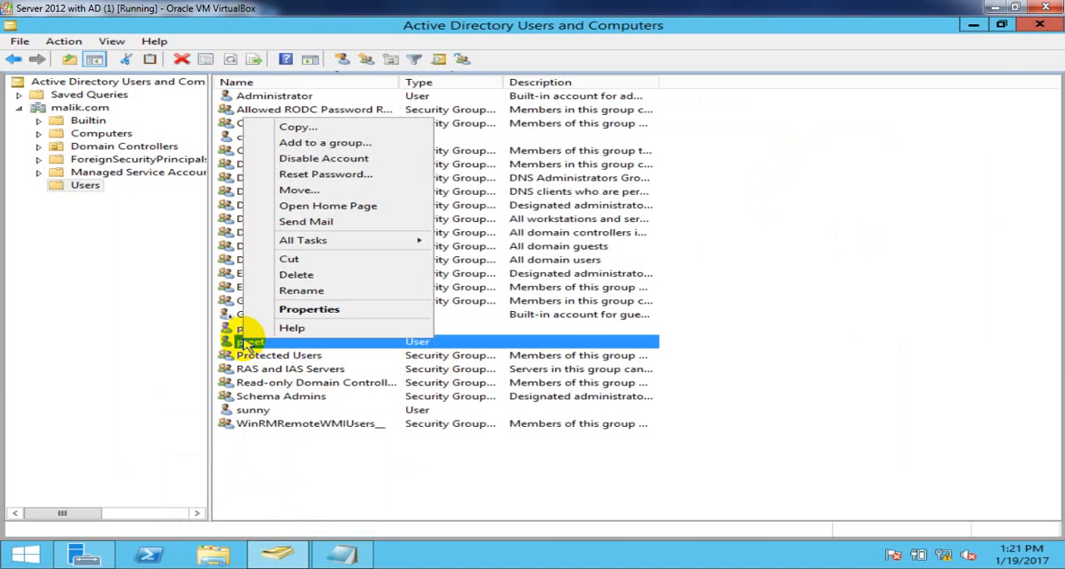
left_click(309, 309)
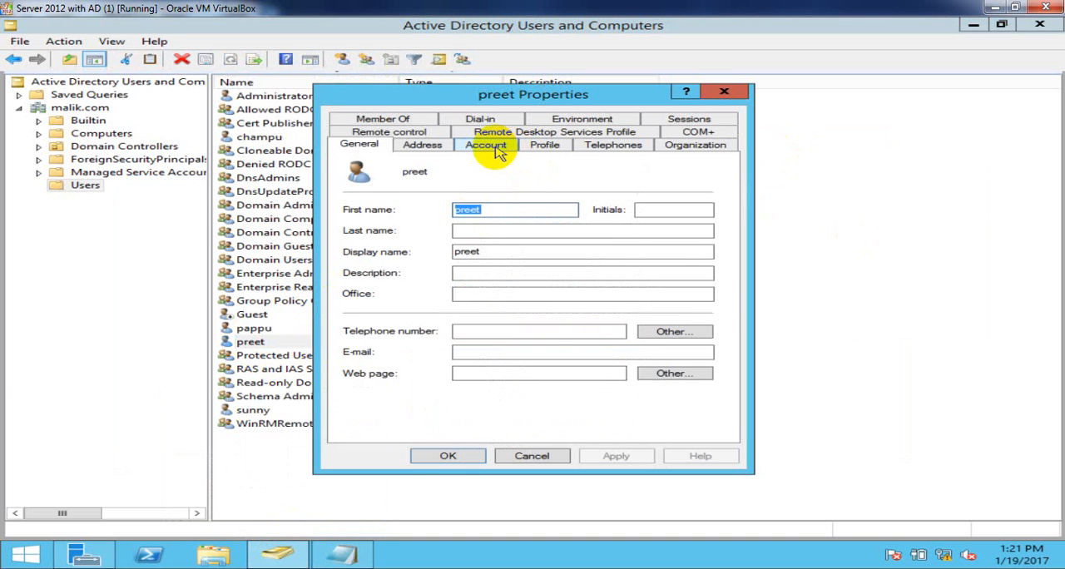
left_click(495, 148)
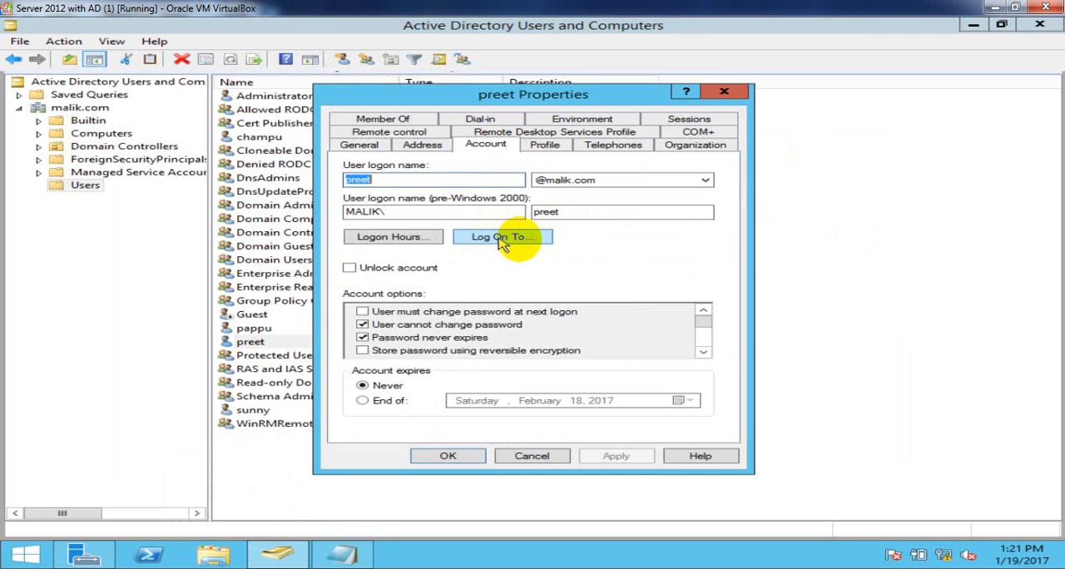
- Open the user's Logon Workstations settings and restrict logon to "The following computers"
left_click(531, 241)
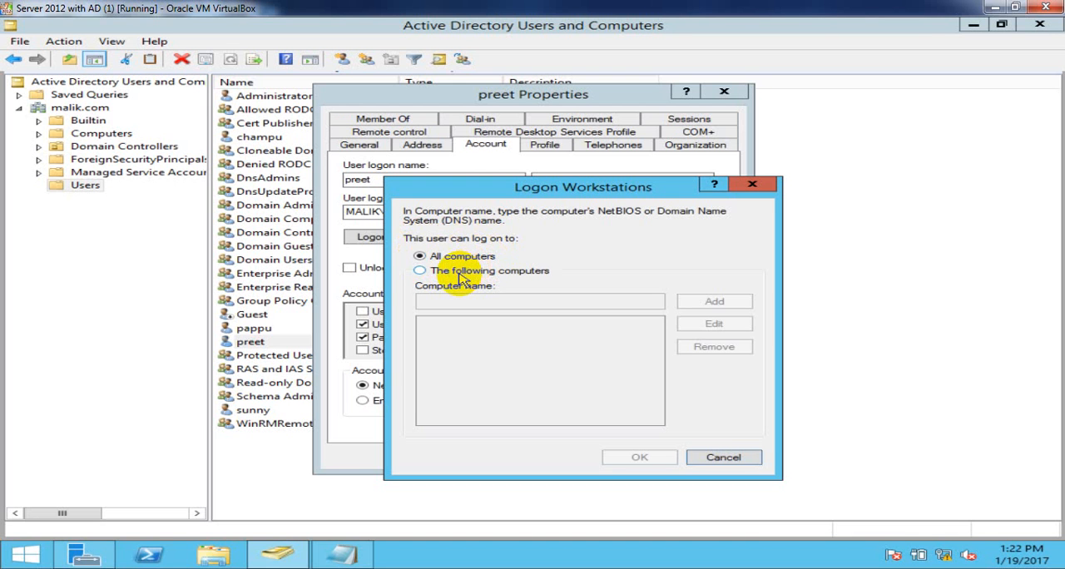
left_click(463, 279)
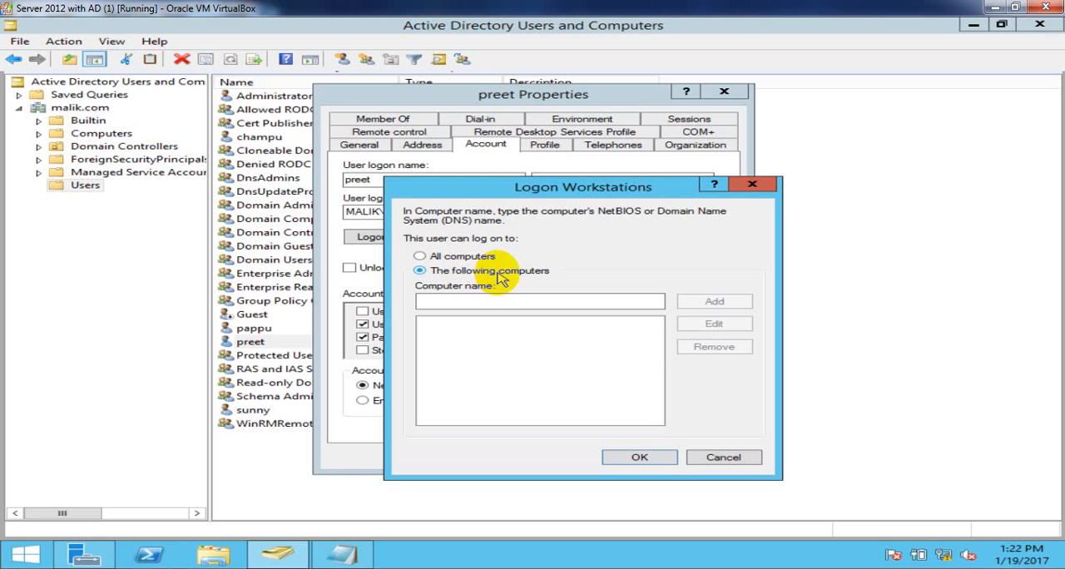
left_click(499, 303)
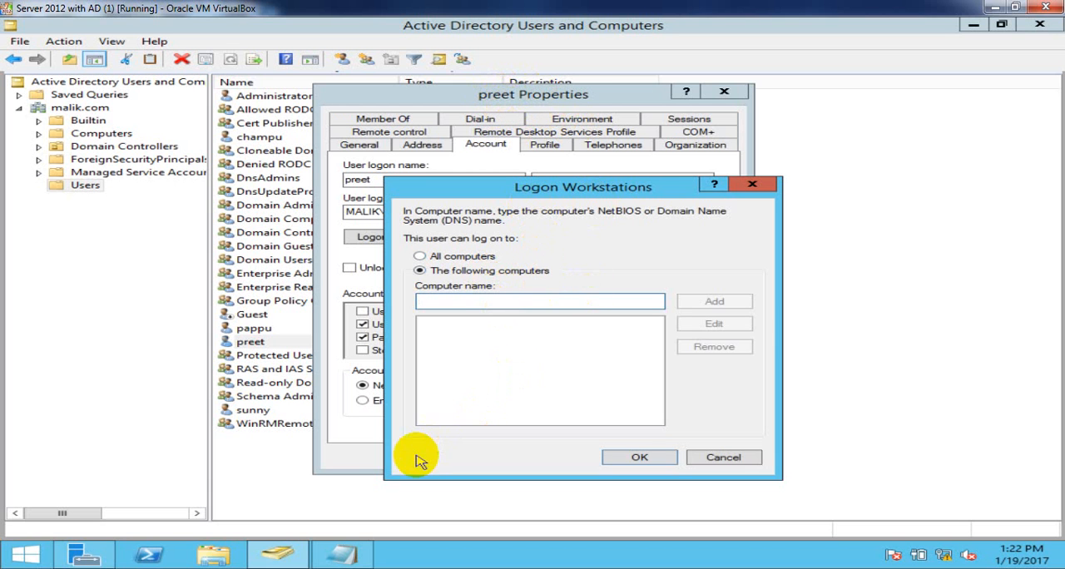
- Copy the computer name Raj-PC from the Notepad note into the Computer name field of Logon Workstations
left_click(341, 556)
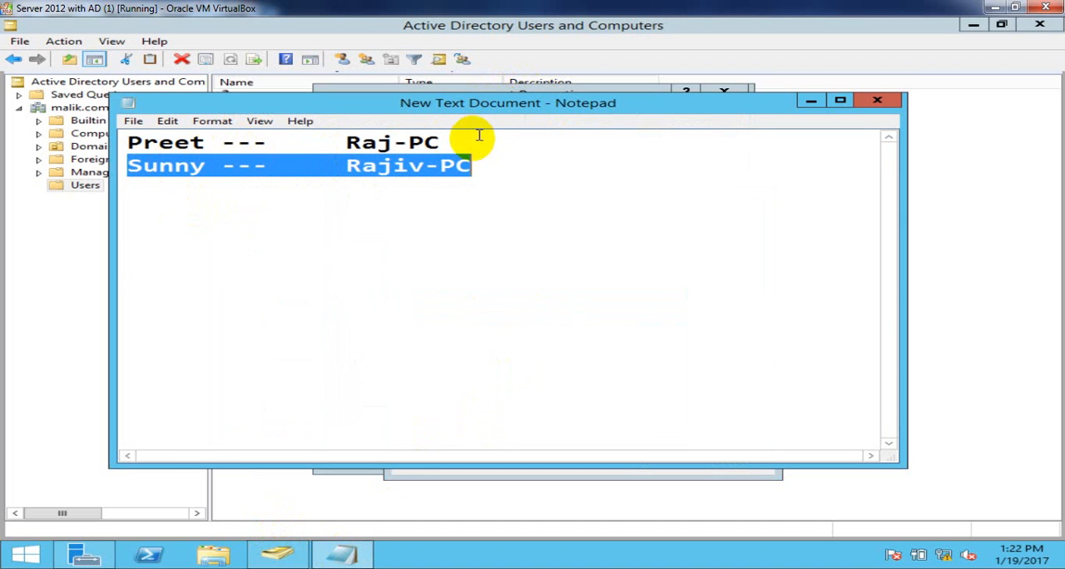
left_click_drag(459, 139, 346, 144)
right_click(347, 144)
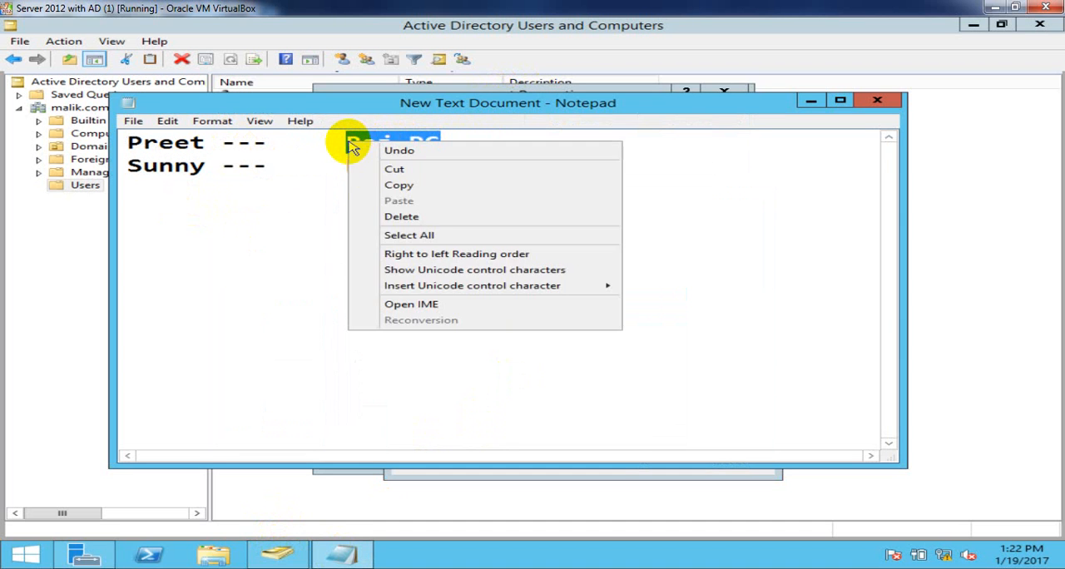
left_click(396, 184)
left_click(293, 555)
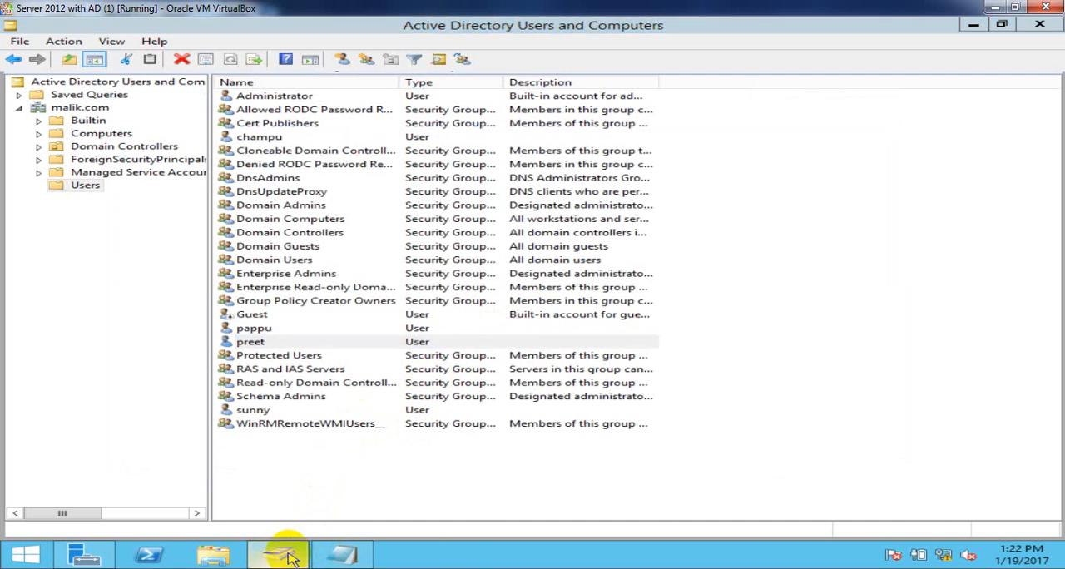
left_click(281, 552)
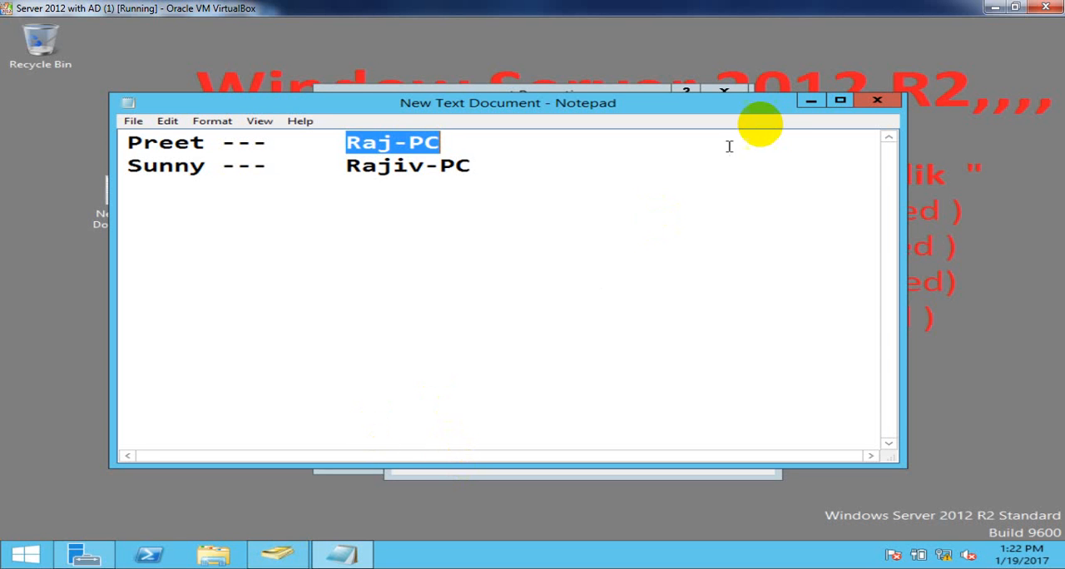
left_click(824, 97)
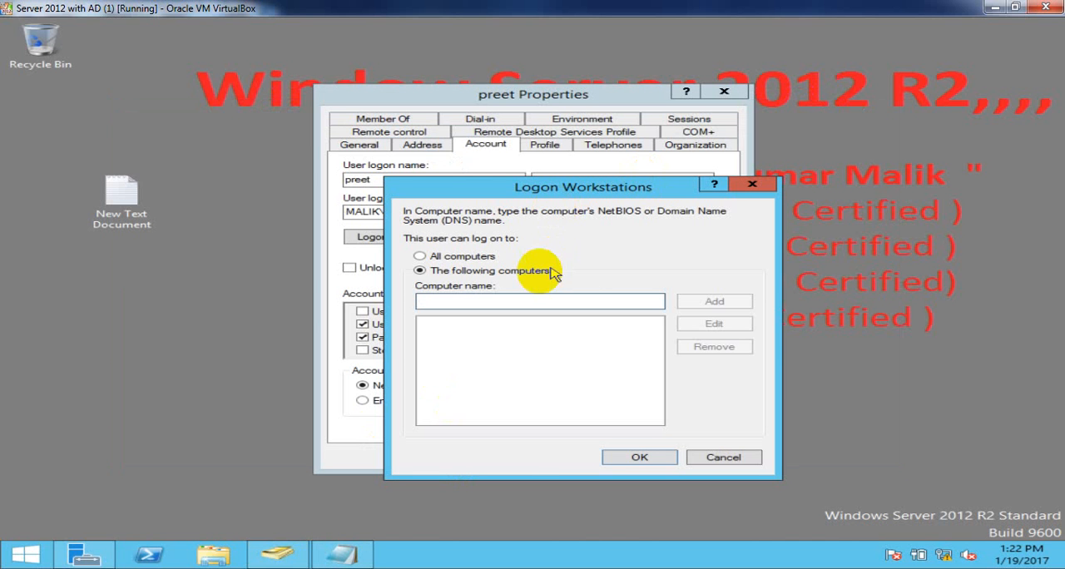
right_click(511, 301)
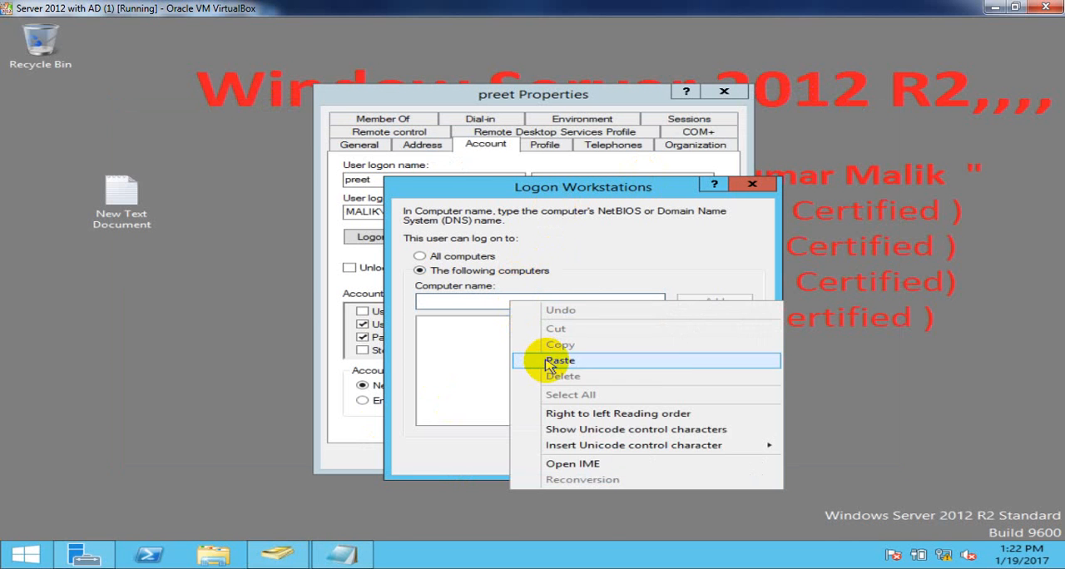
left_click(624, 358)
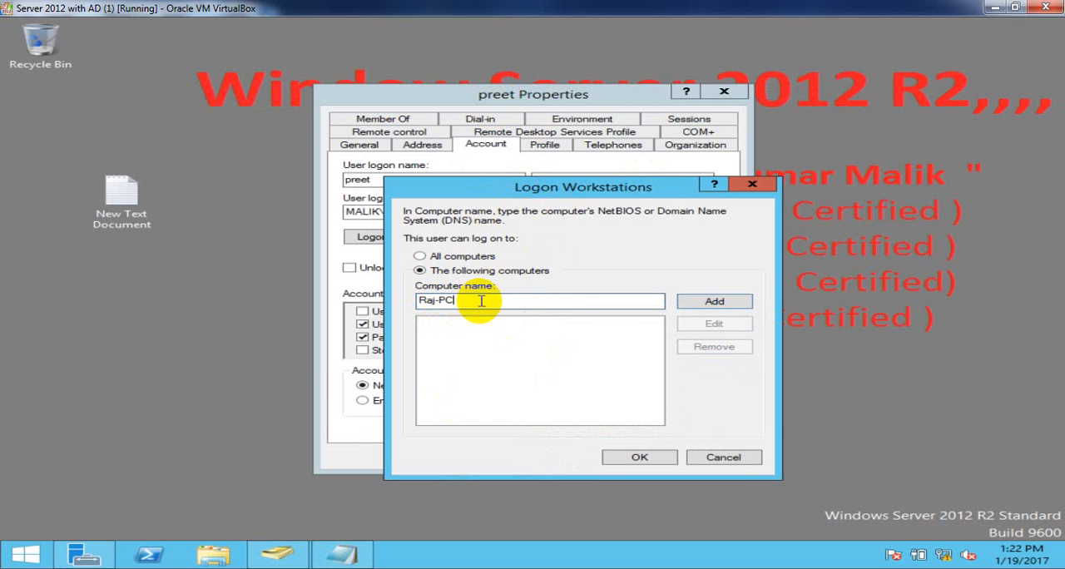
- Add Raj-PC to the user's allowed logon computers and save the account properties
left_click(692, 303)
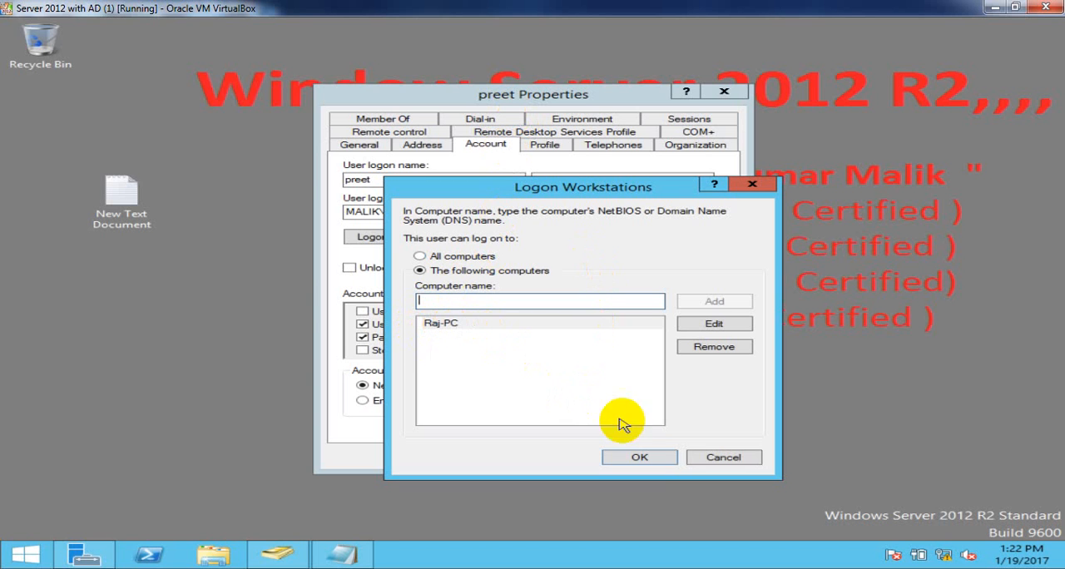
left_click(639, 458)
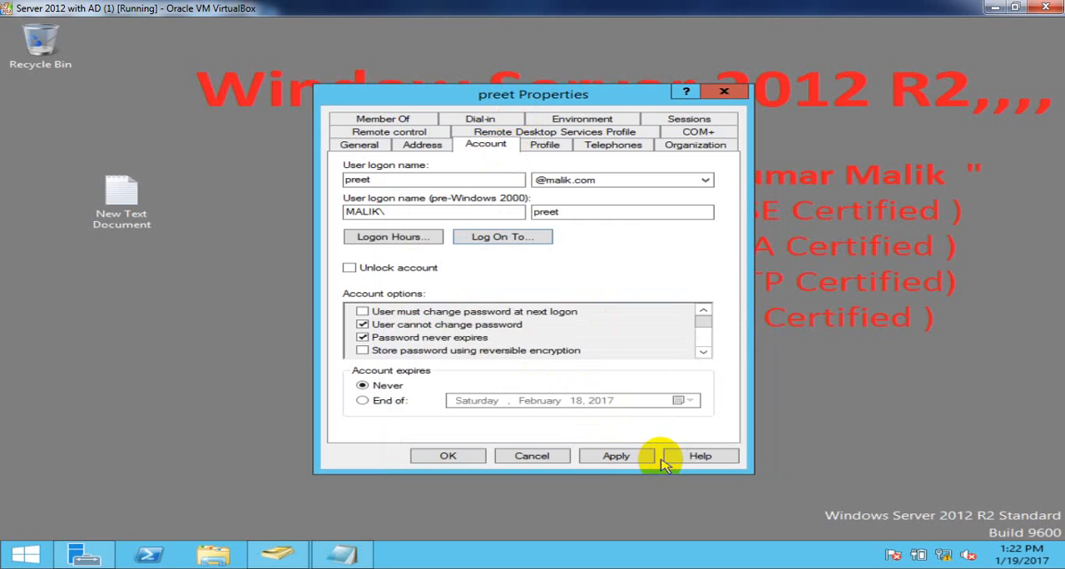
left_click(620, 456)
left_click(448, 456)
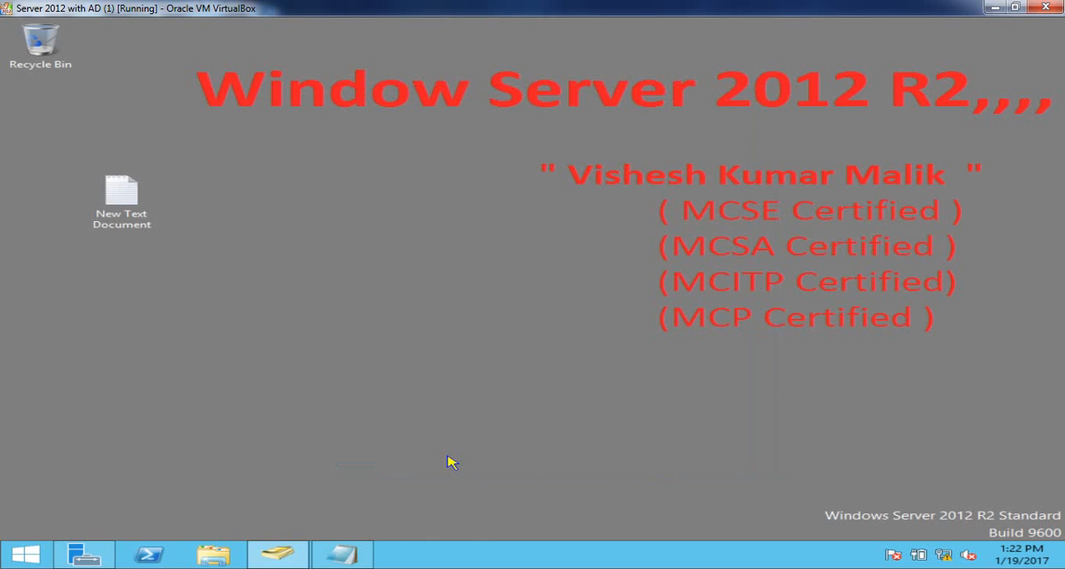
- Open the Logon Workstations settings of the user paired with Rajiv-PC and restrict logon to "The following computers"
left_click(275, 556)
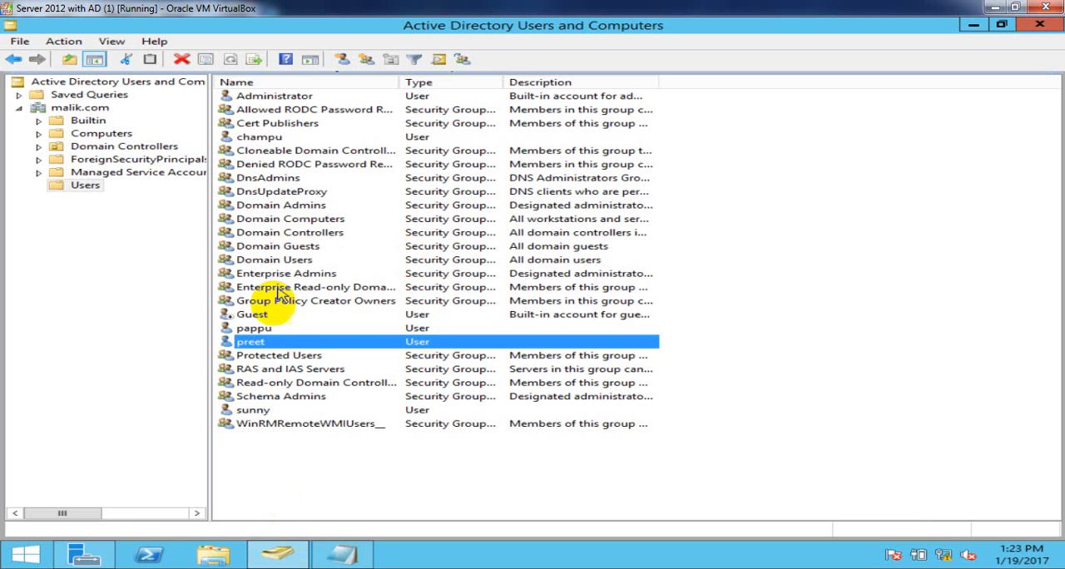
right_click(260, 408)
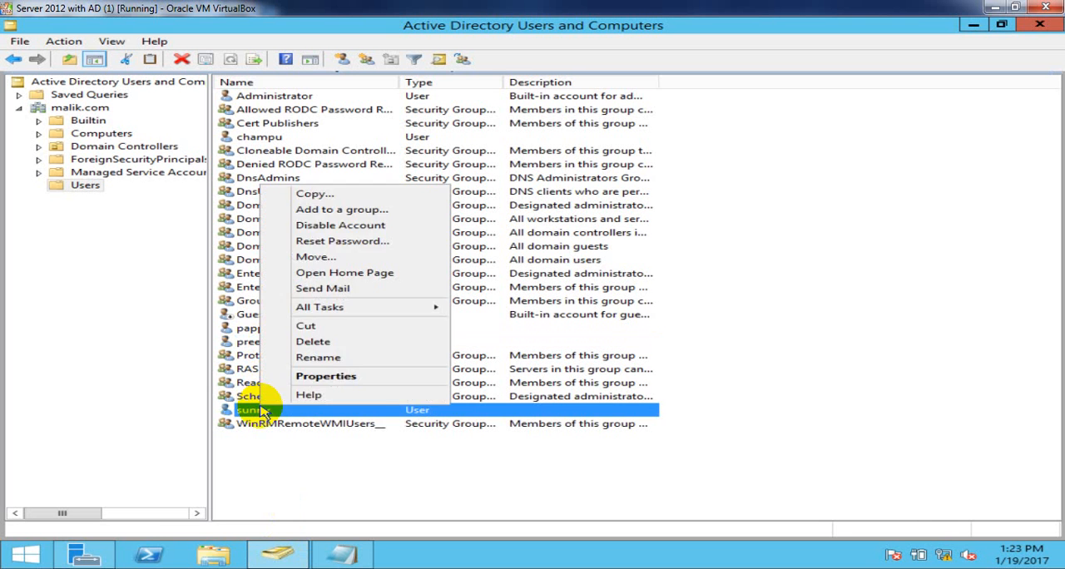
left_click(315, 376)
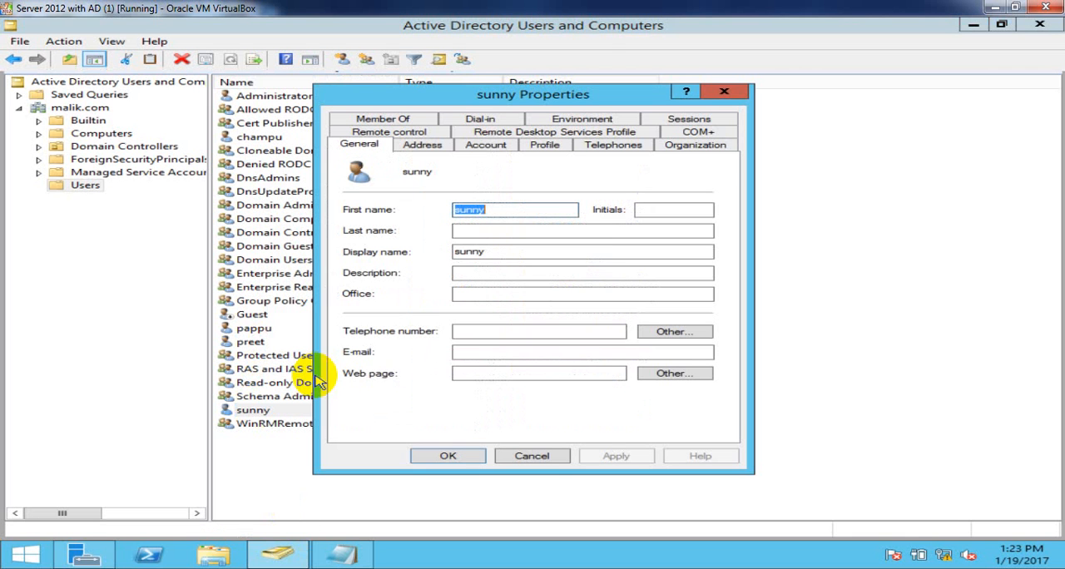
left_click(486, 144)
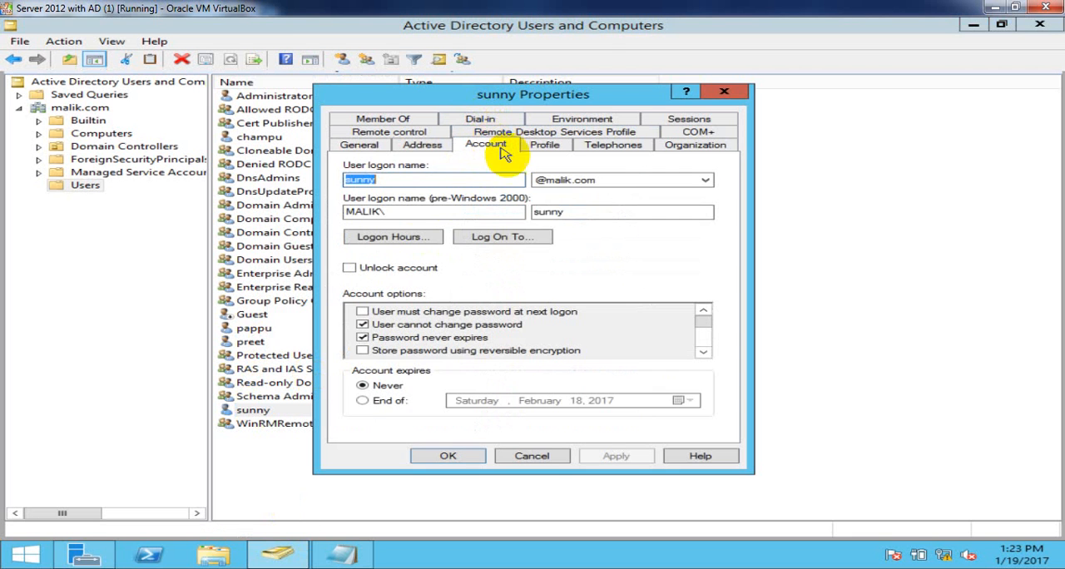
left_click(492, 237)
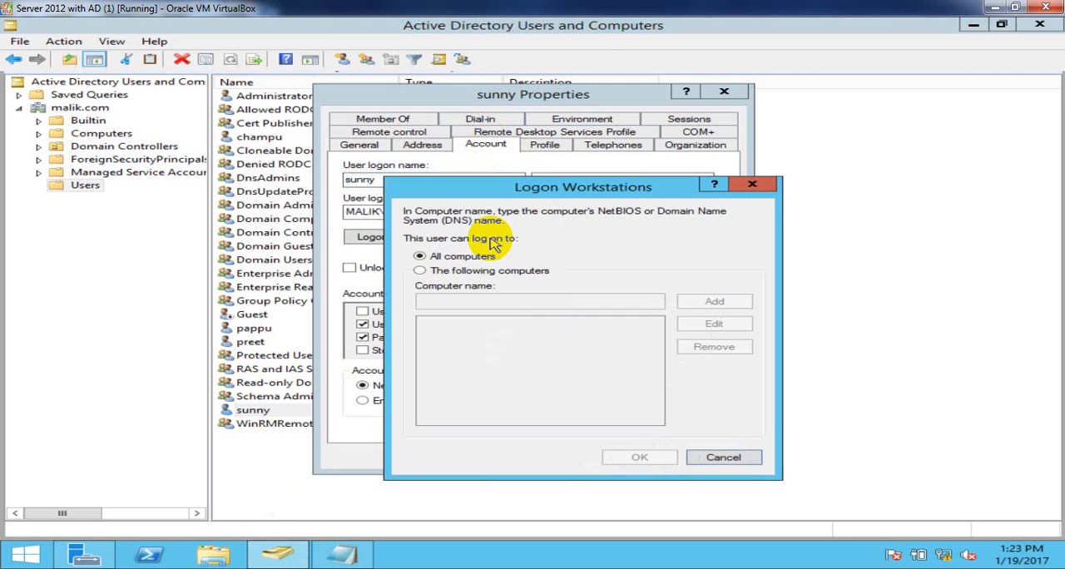
left_click(462, 273)
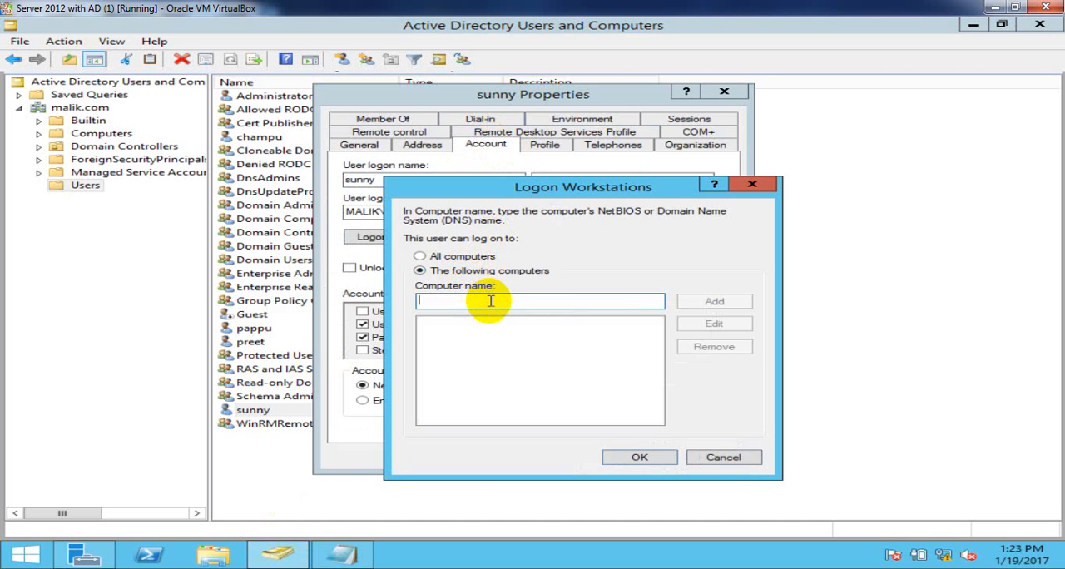
- Copy Rajiv-PC from the Notepad note into the user's allowed logon computers and save the account properties
left_click(340, 551)
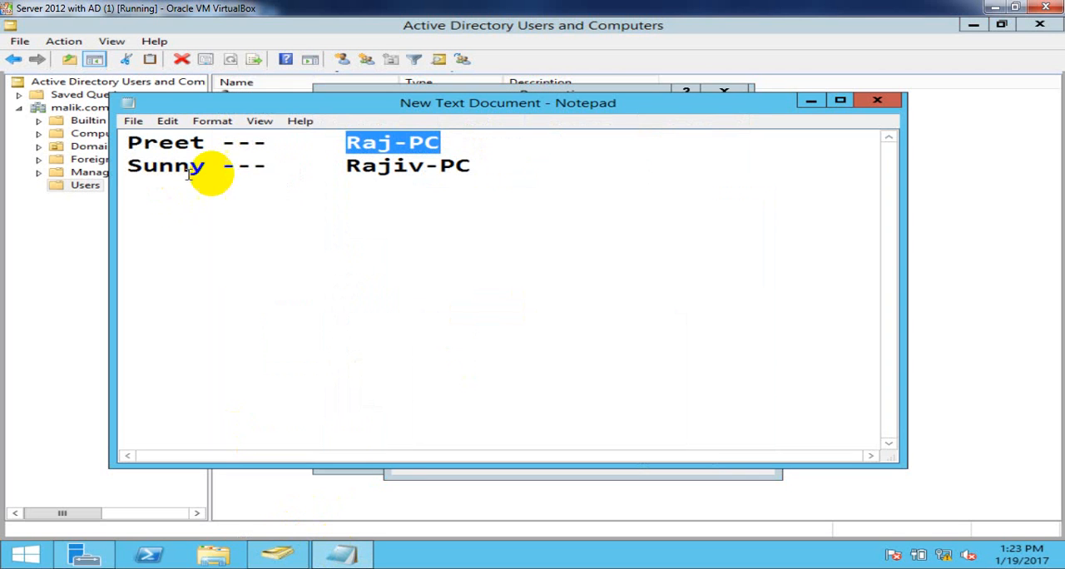
left_click_drag(473, 162, 348, 174)
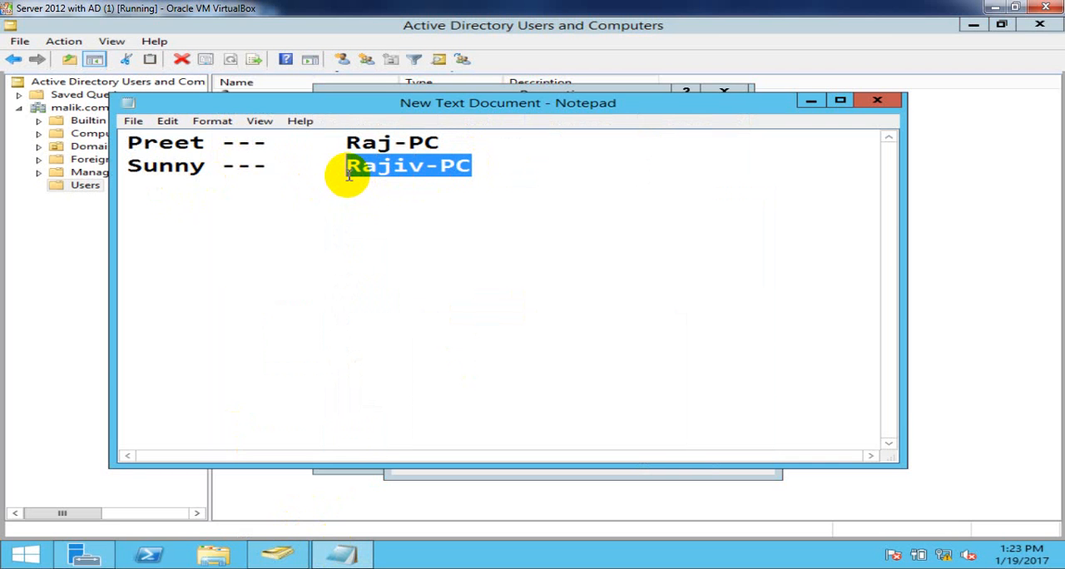
left_click(811, 101)
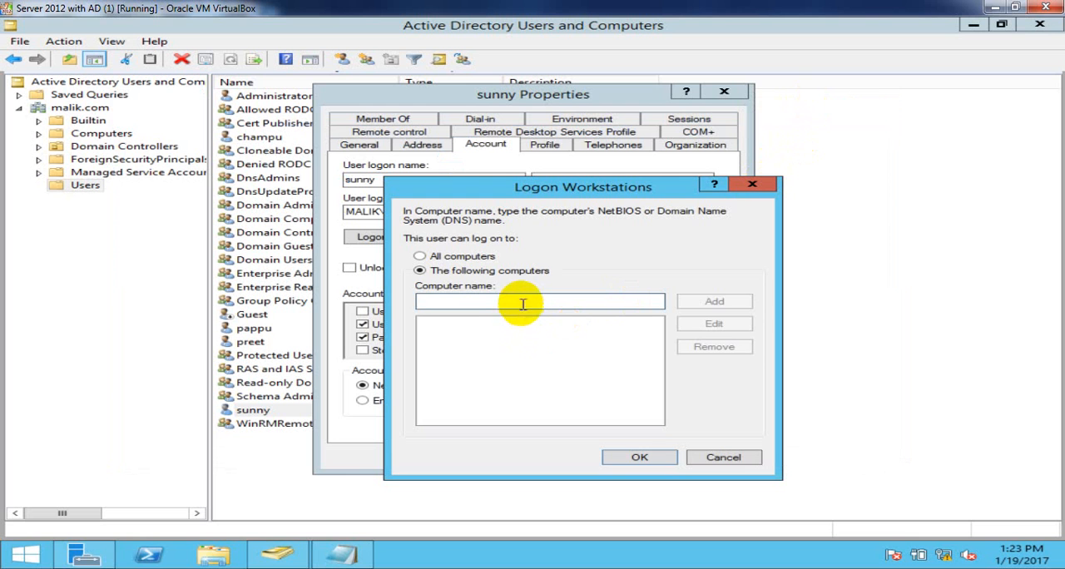
type("Rajiv-PC")
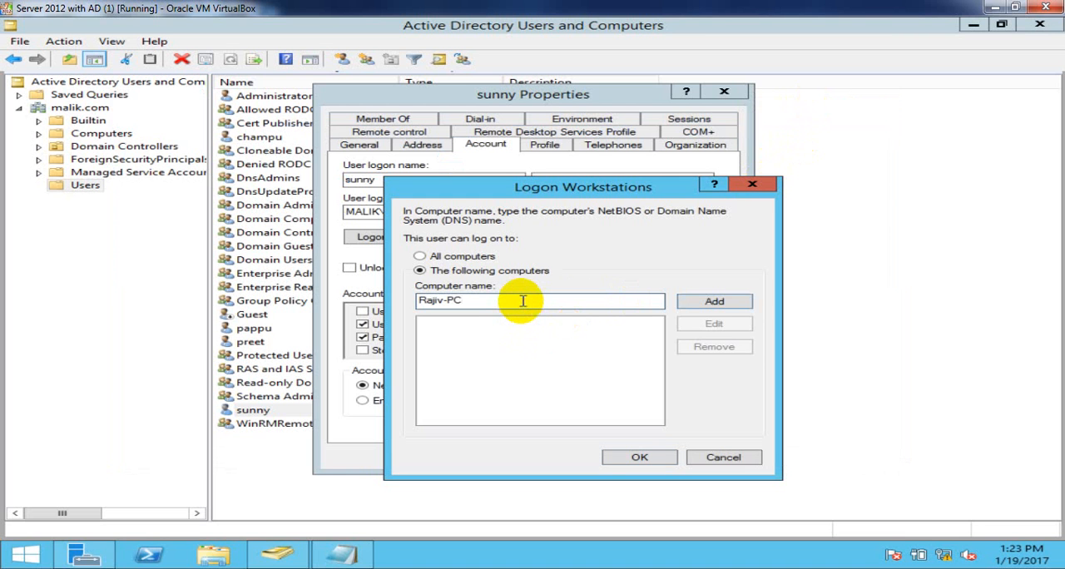
left_click(715, 305)
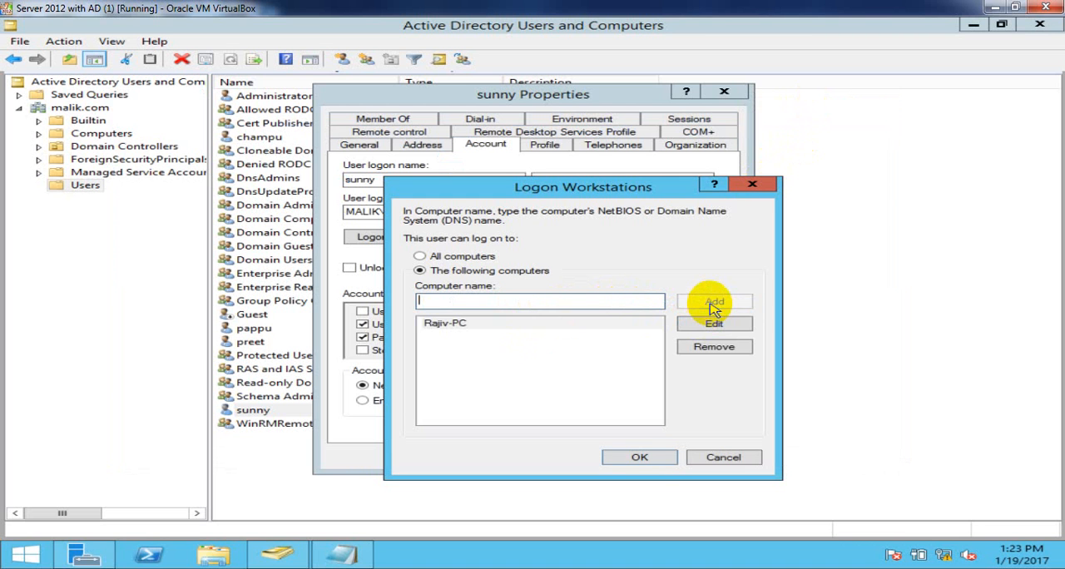
left_click(652, 461)
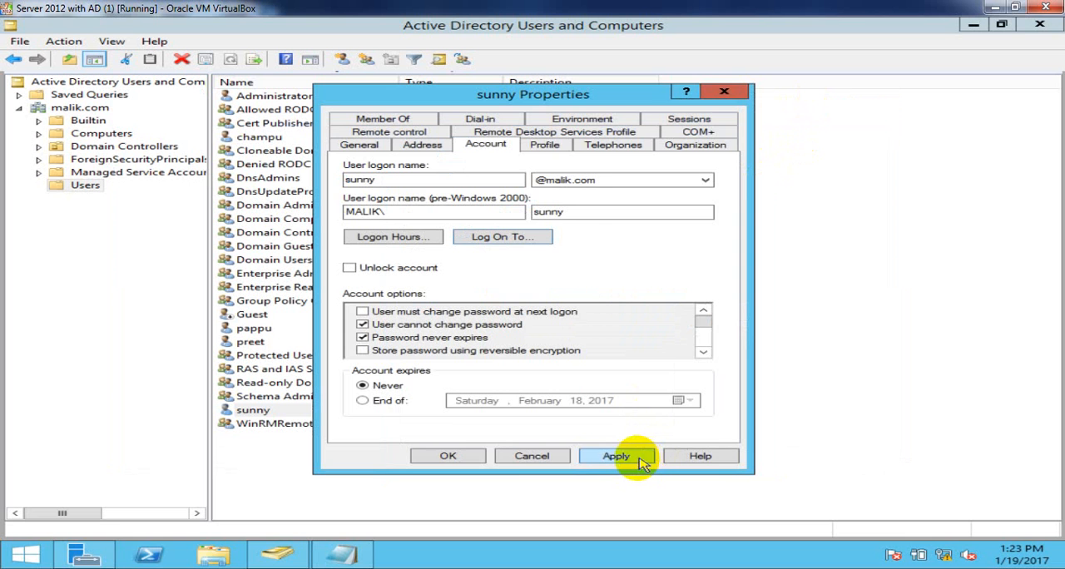
left_click(633, 461)
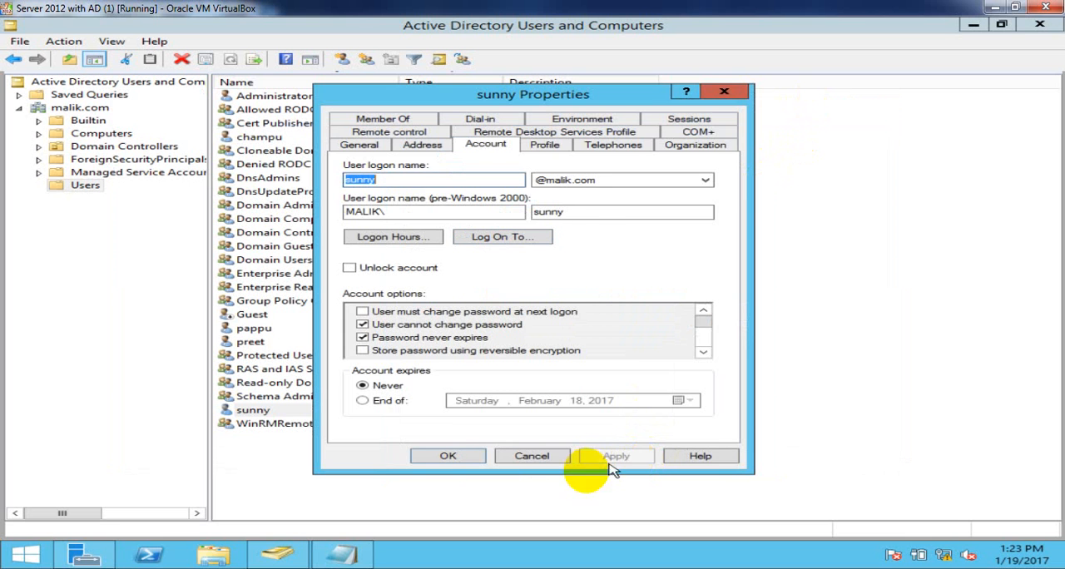
left_click(445, 455)
- Refresh the Users container in Active Directory Users and Computers several times
right_click(905, 186)
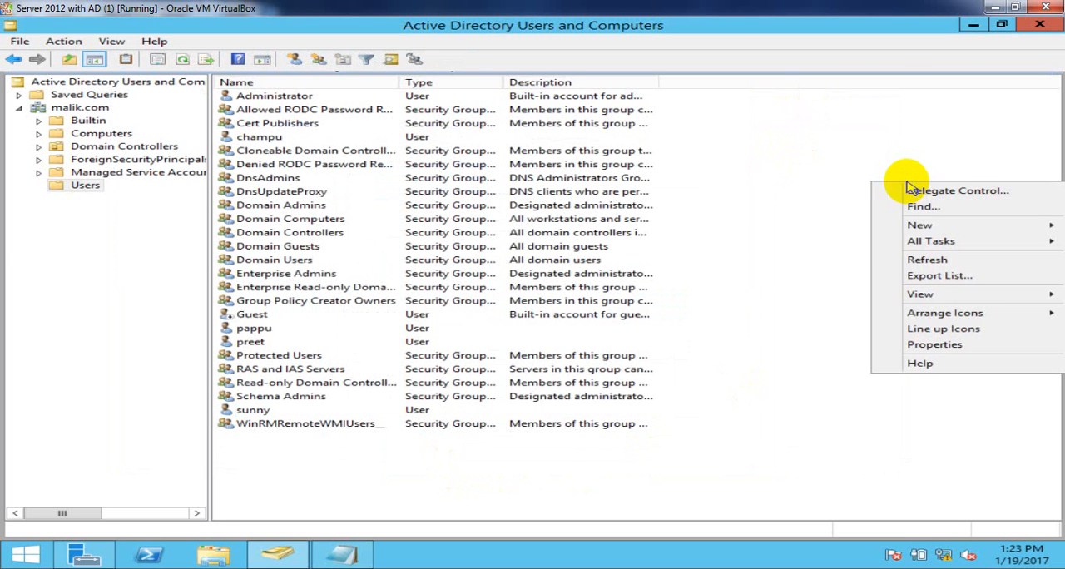
left_click(937, 261)
right_click(938, 264)
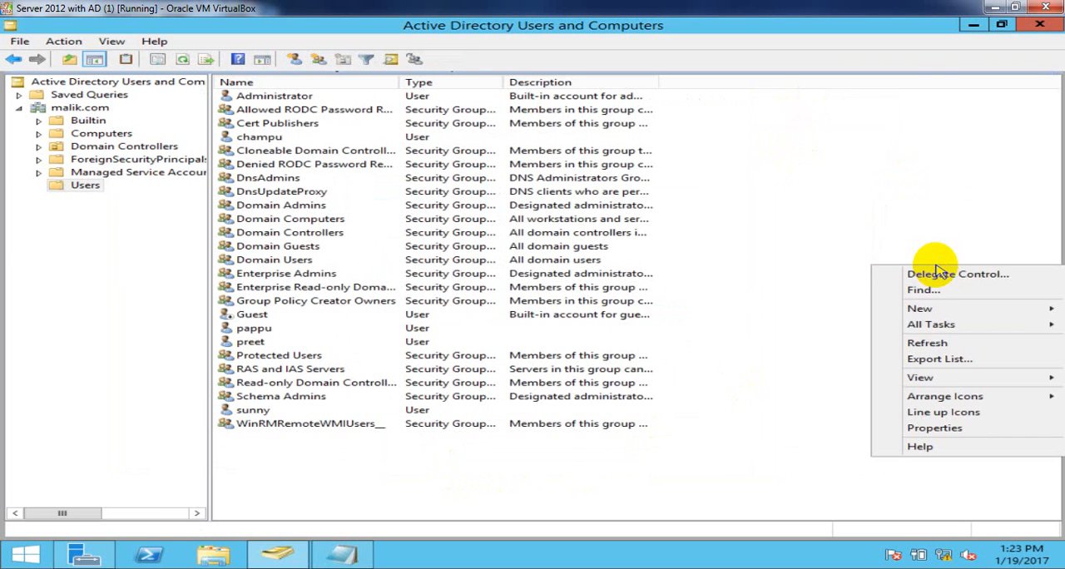
left_click(936, 343)
right_click(811, 174)
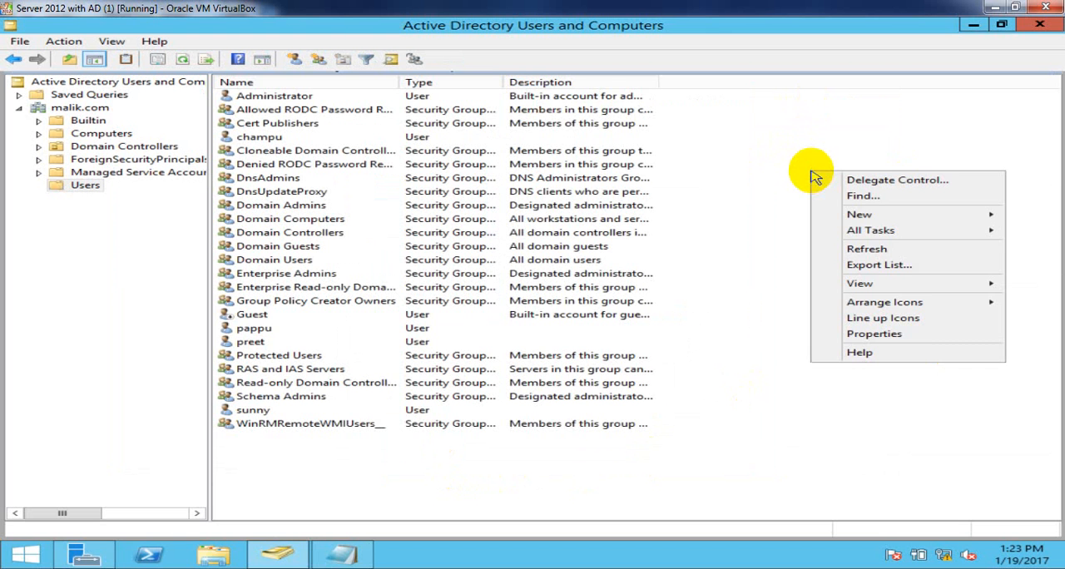
right_click(866, 253)
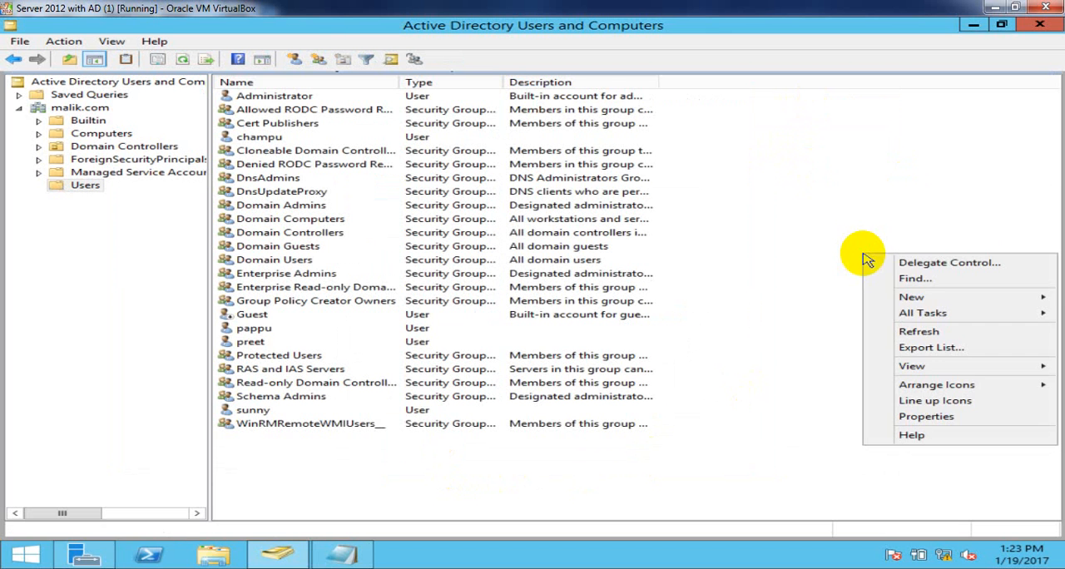
left_click(912, 333)
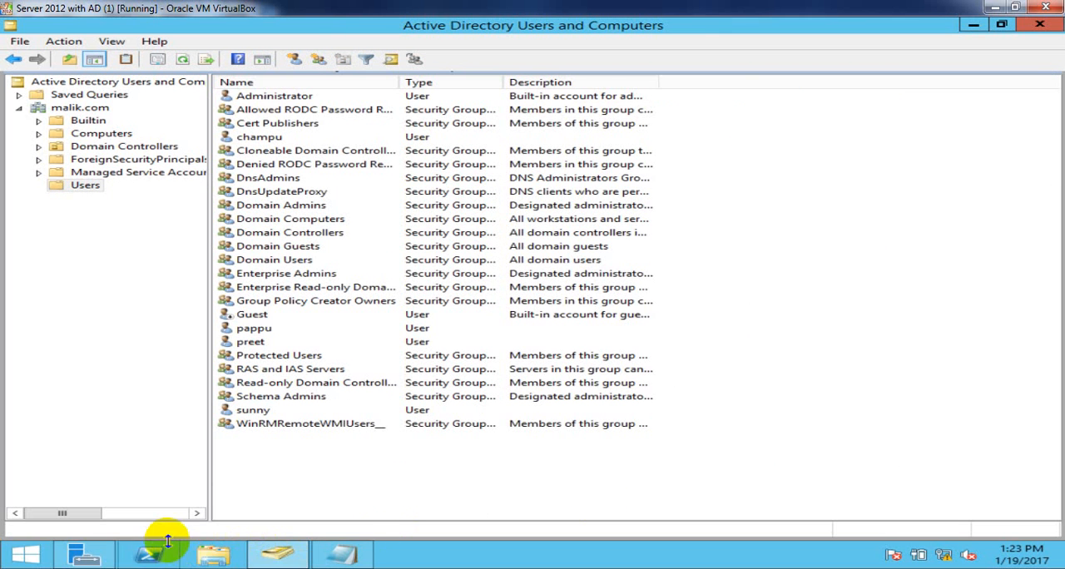
- Switch to the Window 7 (1) virtual machine and check its computer name and domain in the System properties
mouse_move(277, 555)
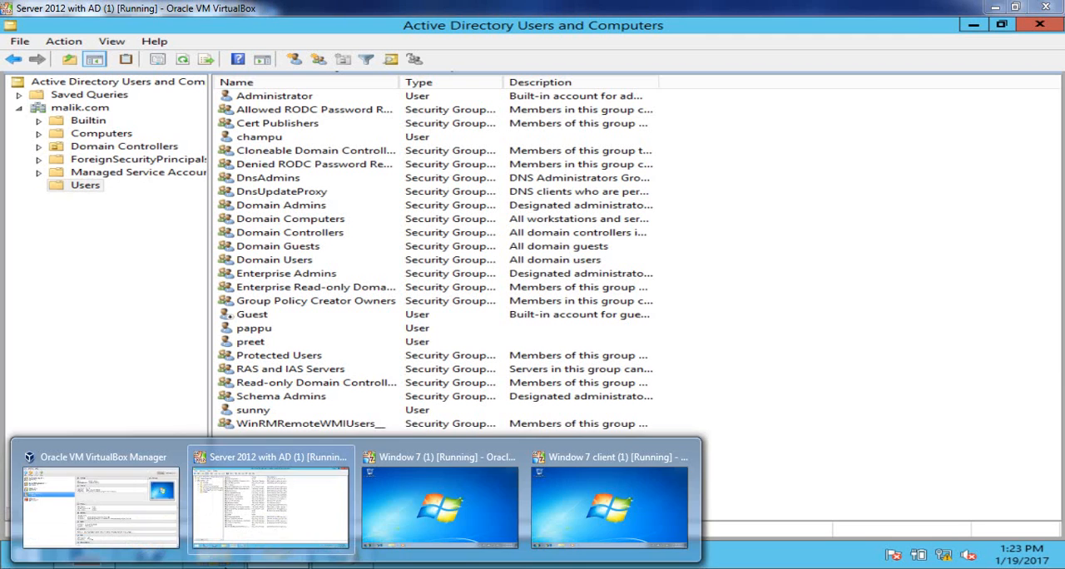
left_click(445, 500)
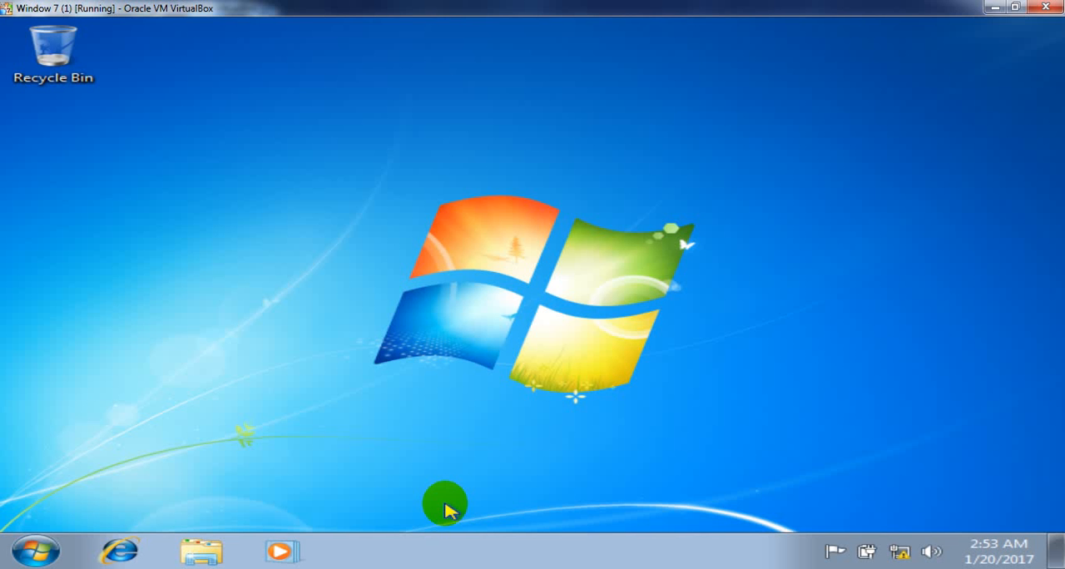
left_click(36, 551)
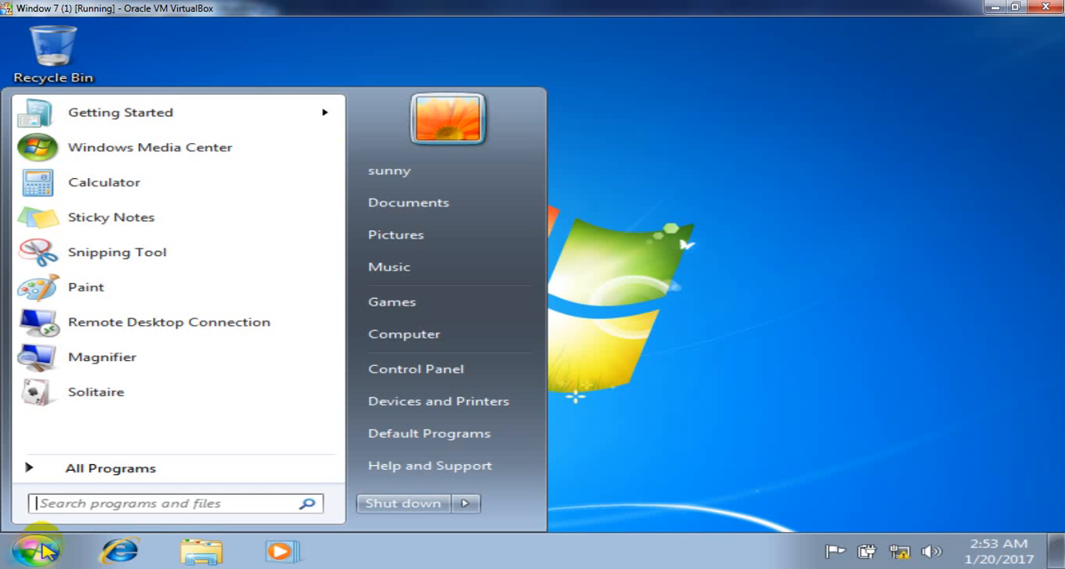
left_click(450, 343)
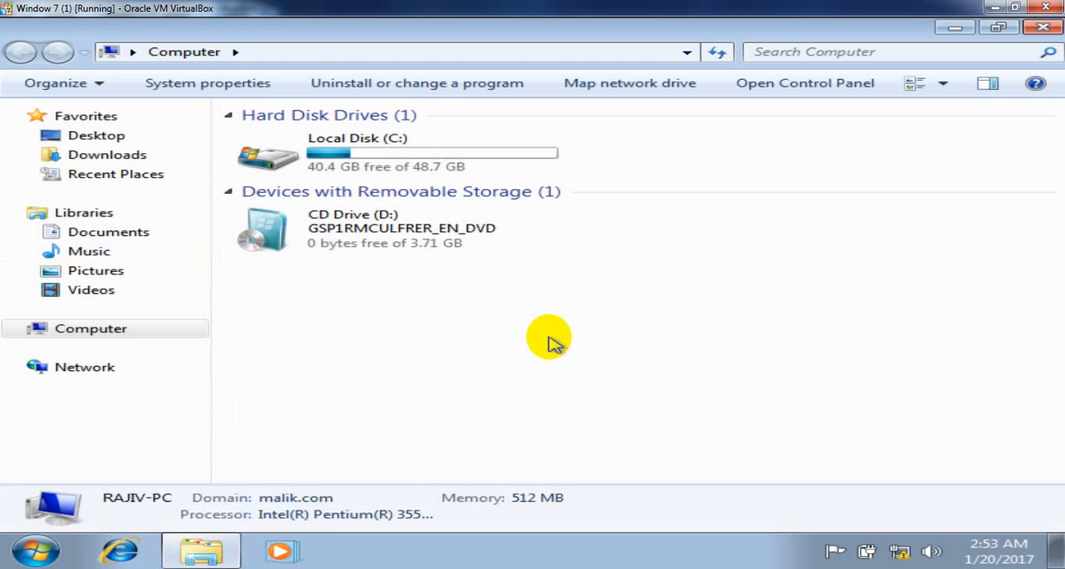
left_click(235, 83)
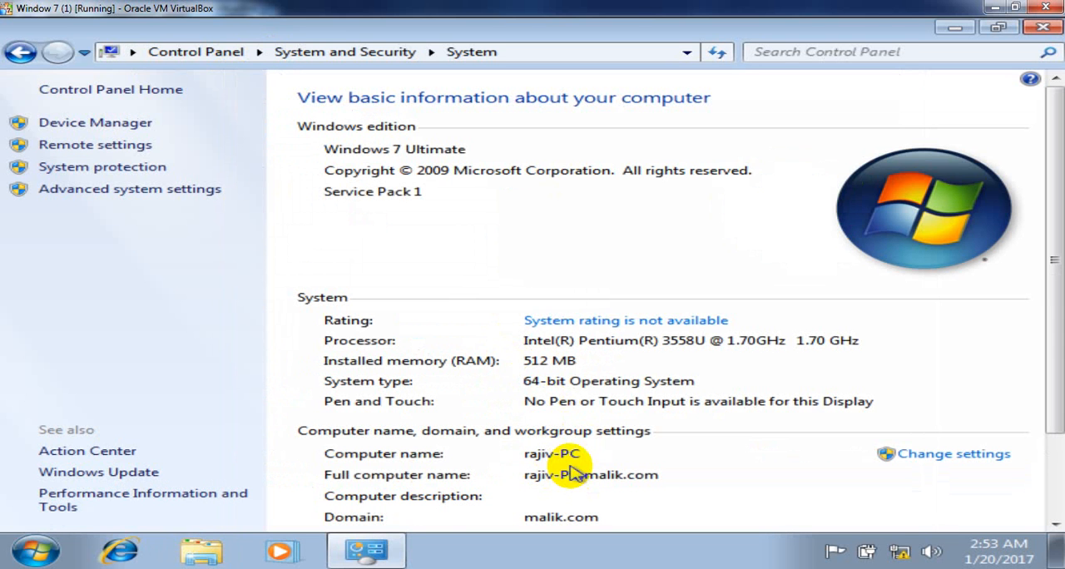
left_click(1032, 33)
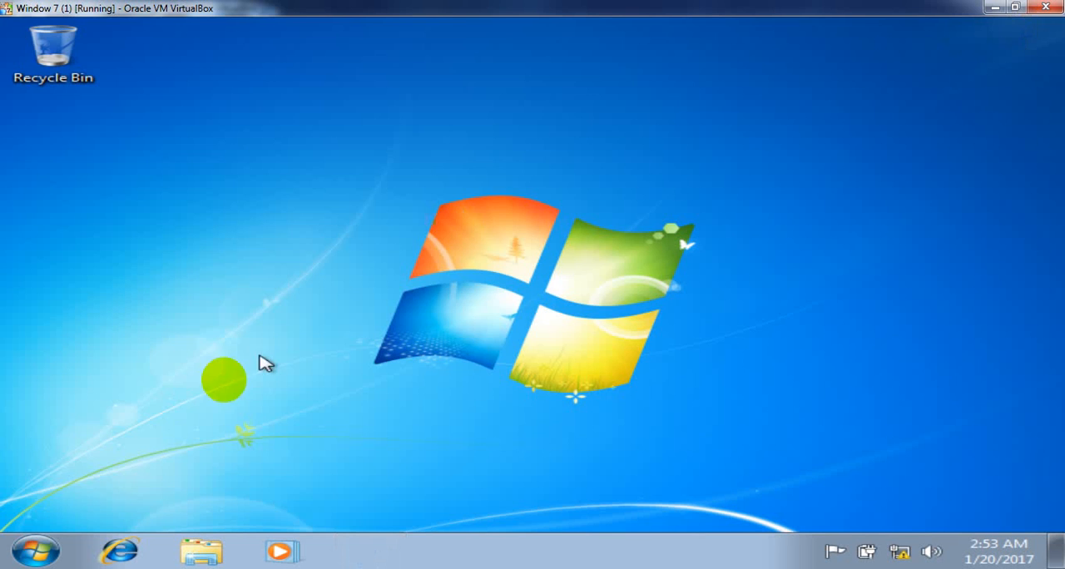
- Log off the current domain user from the Window 7 (1) client
left_click(52, 549)
left_click(466, 503)
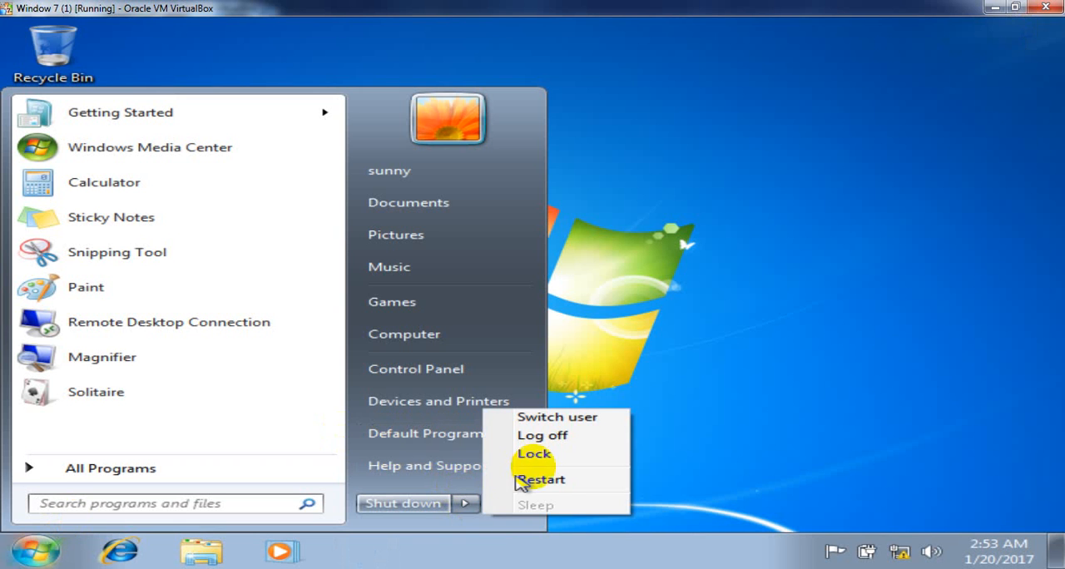
left_click(573, 436)
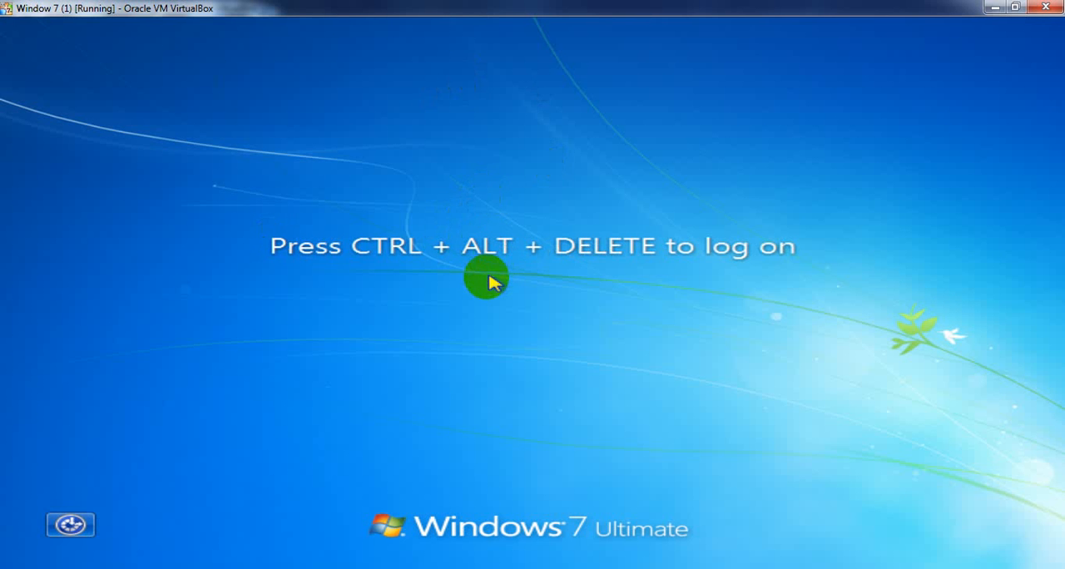
- Try to log on to this client as the domain user restricted to Raj-PC, entering the username and account password
key("ctrl+alt+Delete")
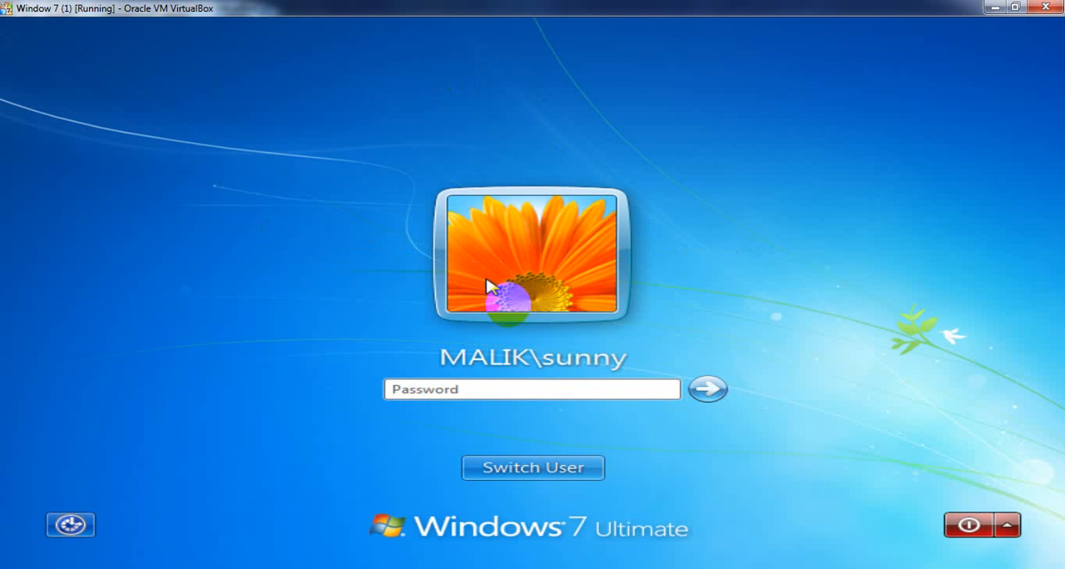
left_click(531, 471)
left_click(654, 351)
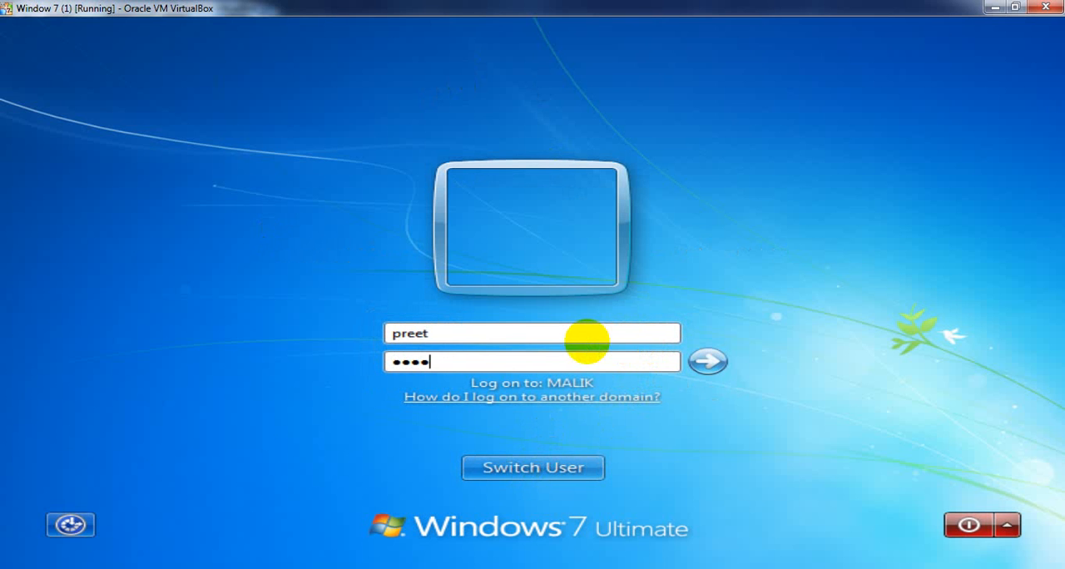
key("Return")
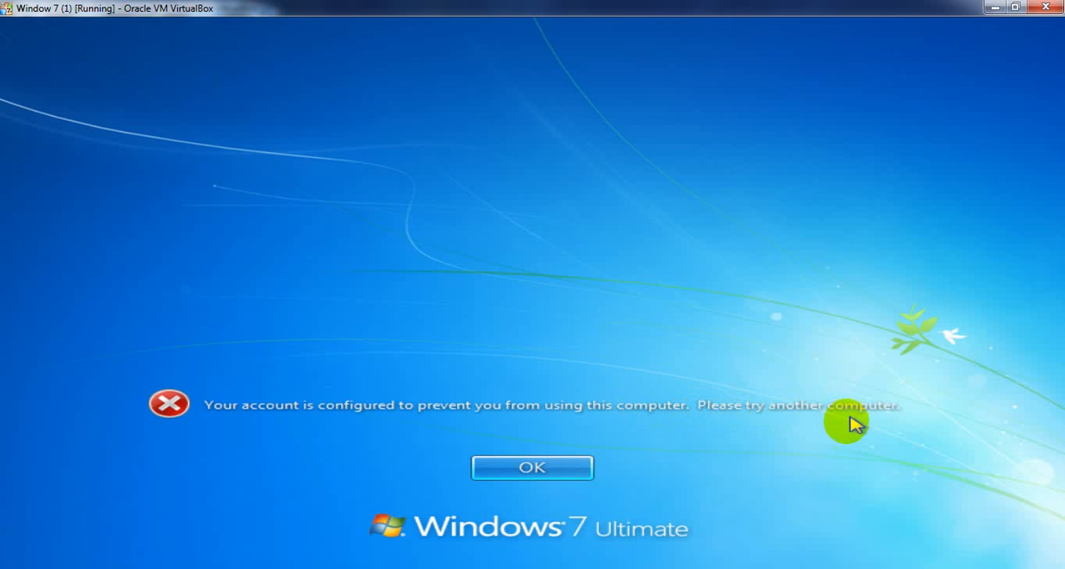
left_click(549, 475)
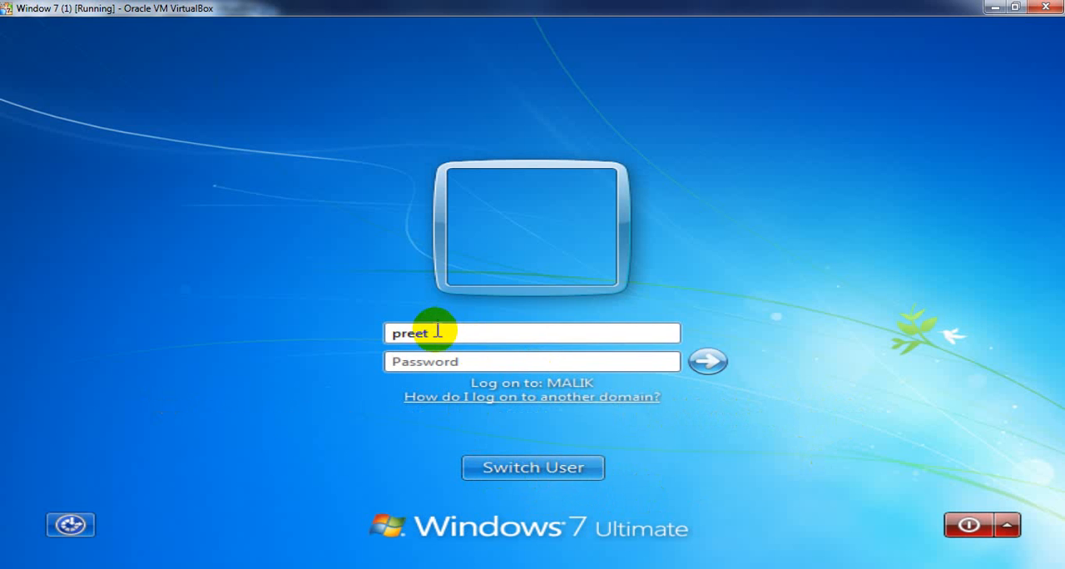
- Log on to the client as the domain user assigned to Rajiv-PC, entering the username and account password
left_click_drag(429, 331, 339, 342)
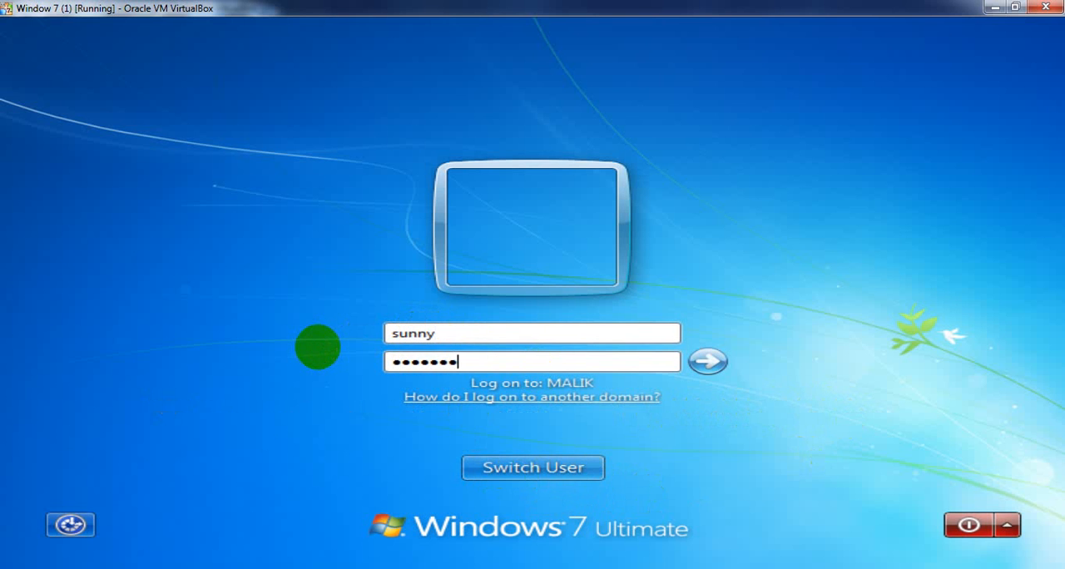
key("Return")
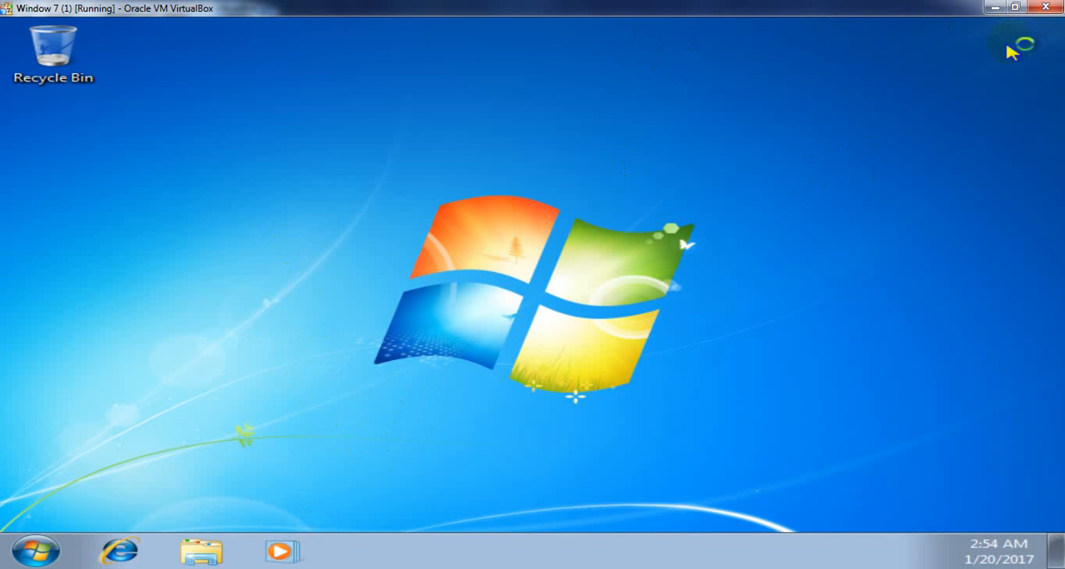
- Switch to the Window 7 client (1) virtual machine and check its computer name and domain in the System properties
left_click(1001, 8)
mouse_move(344, 557)
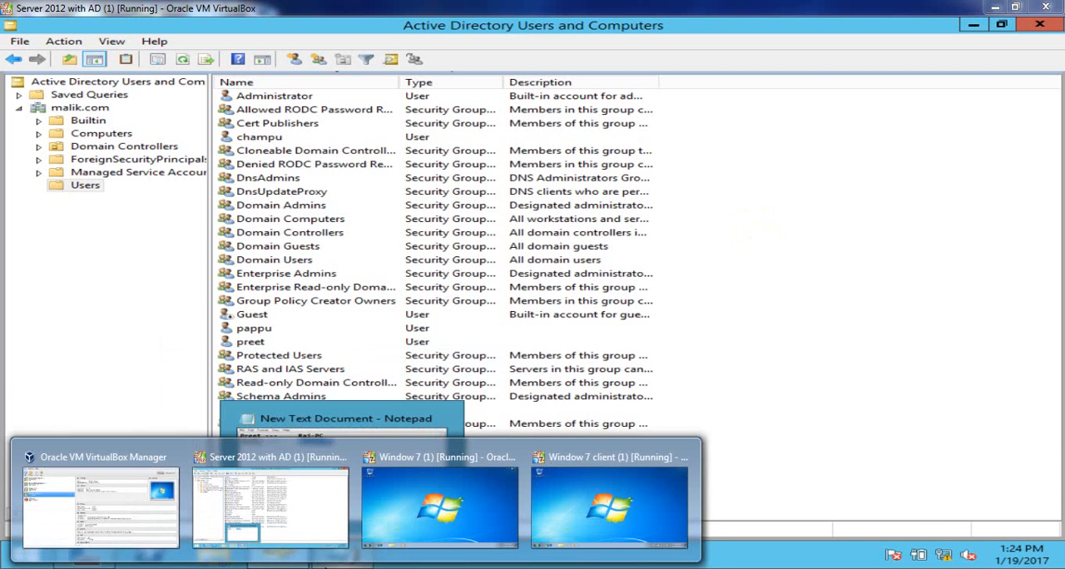
left_click(620, 483)
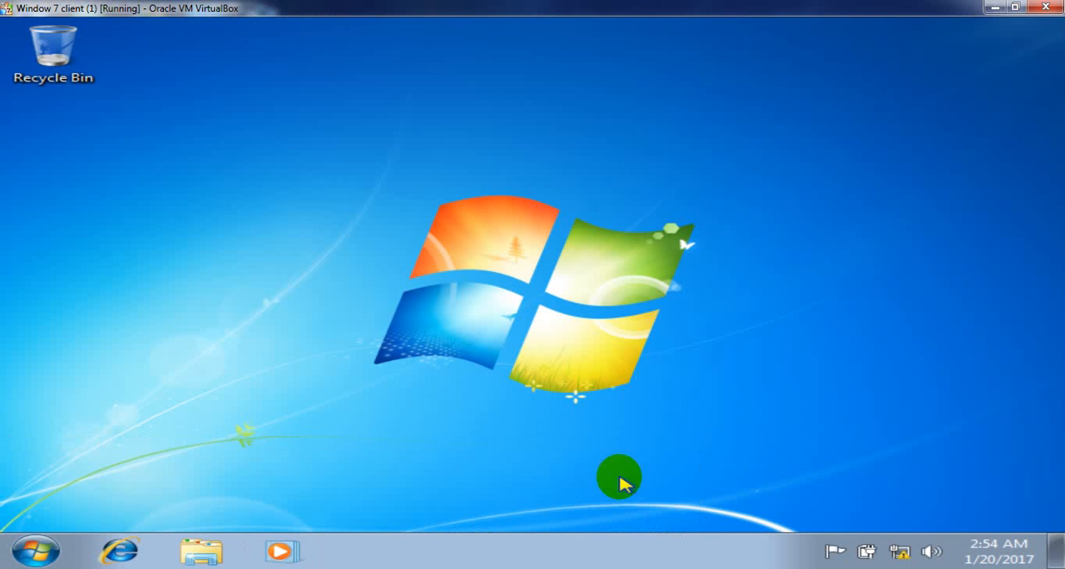
left_click(25, 560)
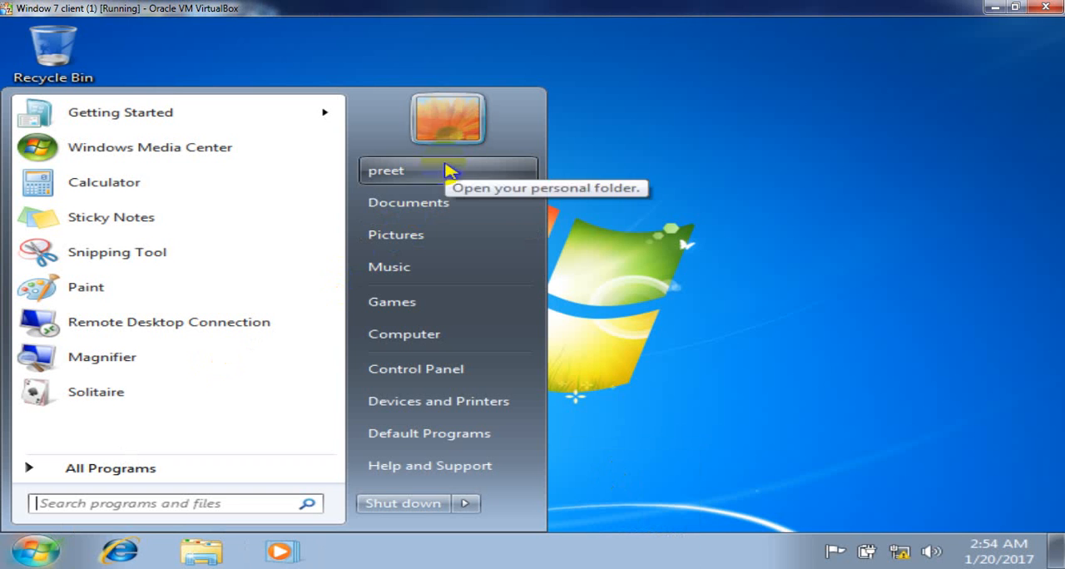
right_click(467, 343)
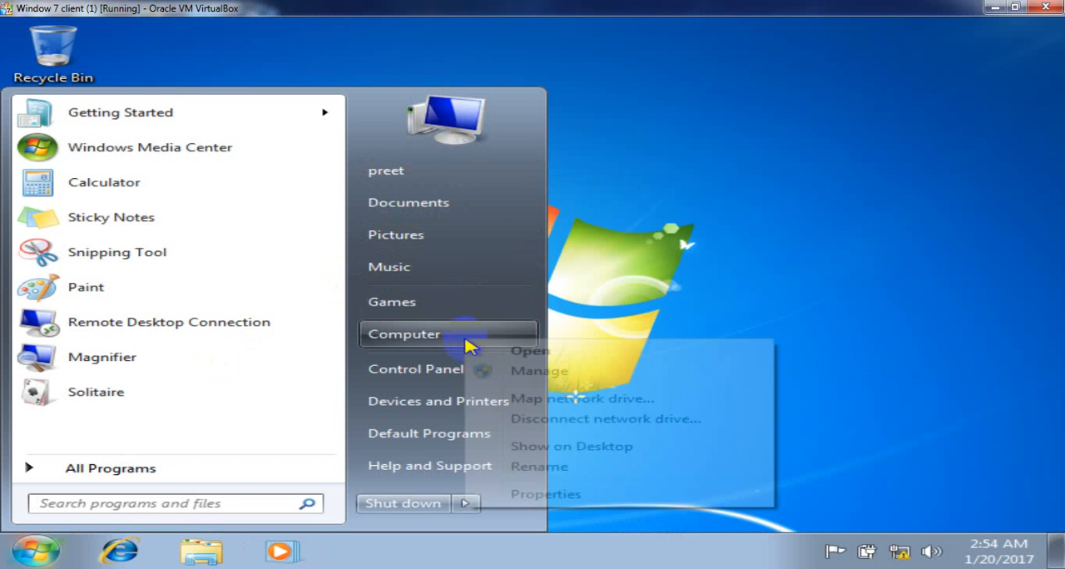
left_click(566, 496)
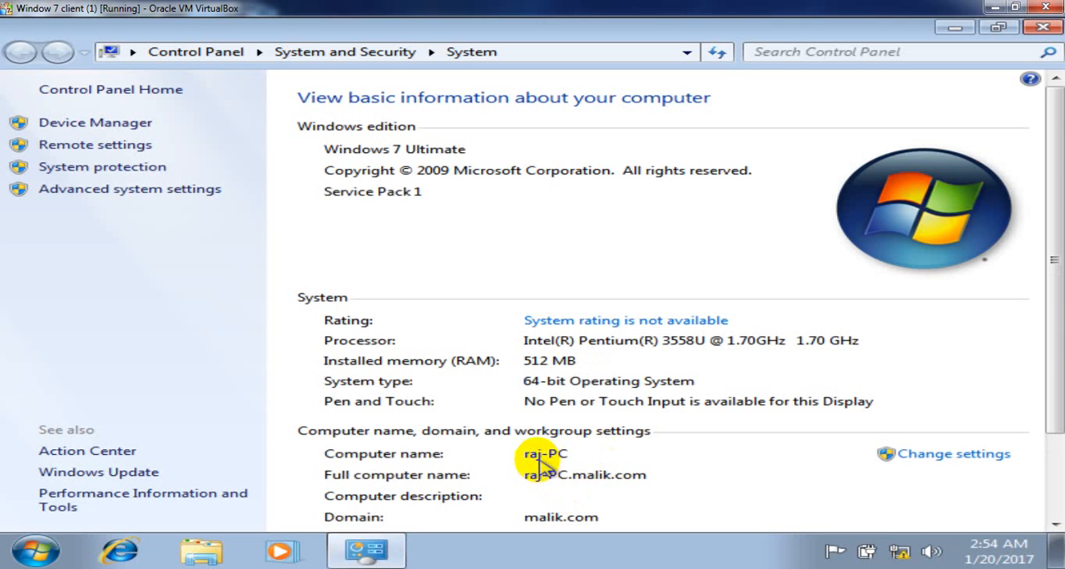
left_click(1042, 27)
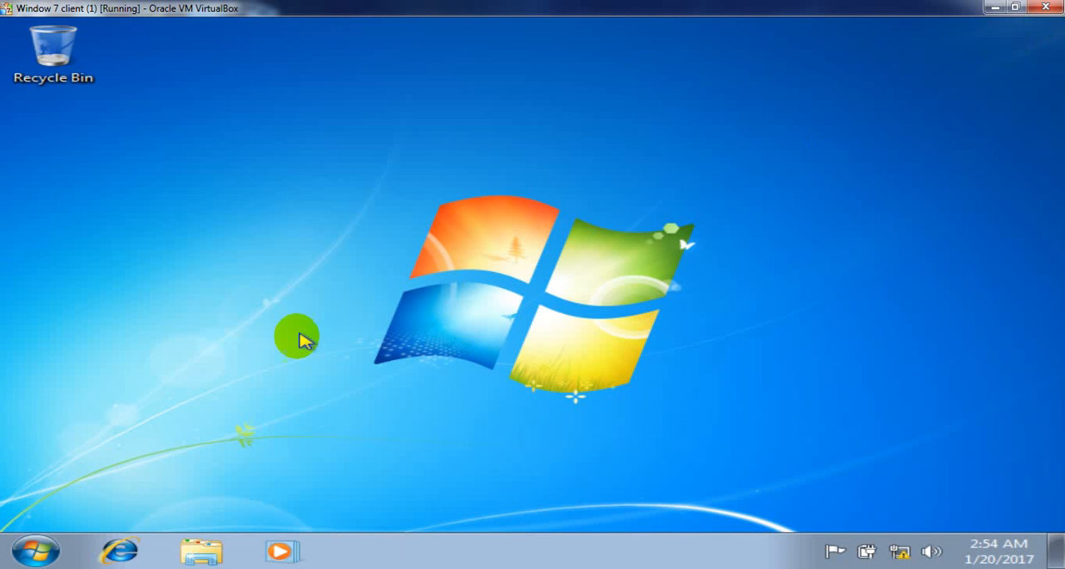
- Log off the current domain user from the Window 7 client (1) machine
left_click(35, 551)
left_click(466, 502)
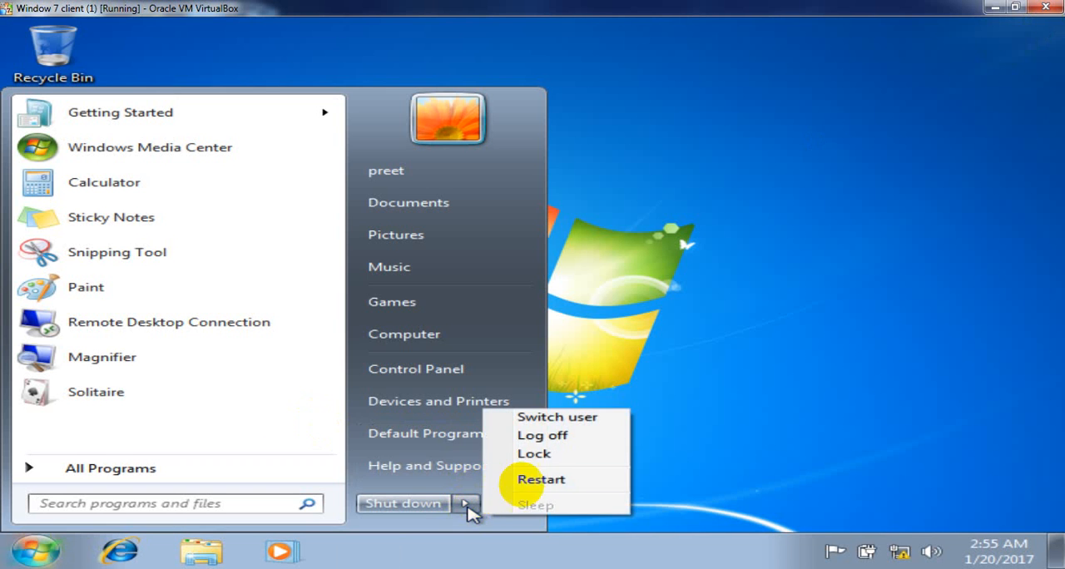
left_click(543, 435)
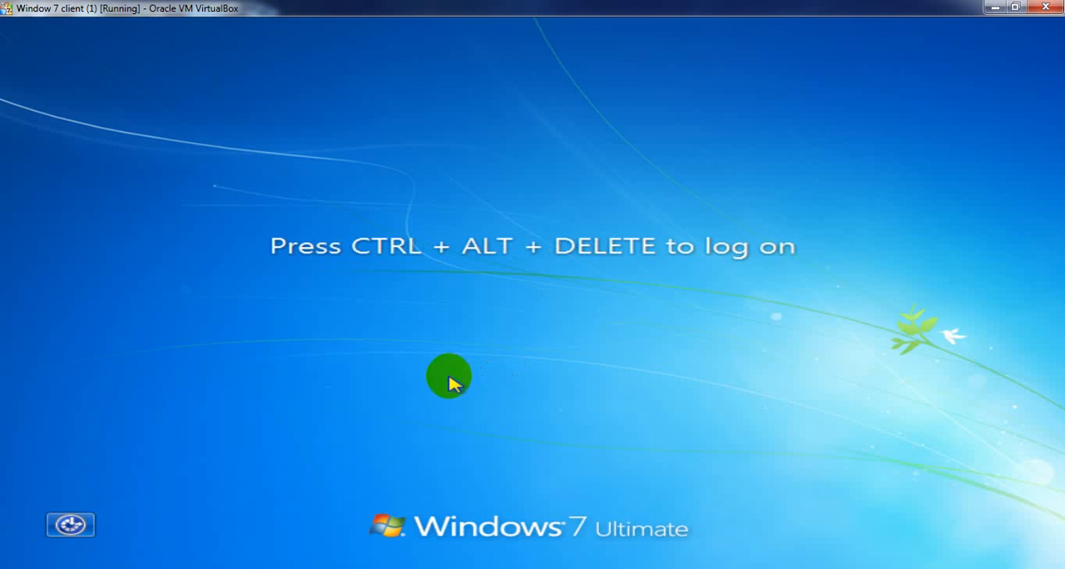
- Try to log on to this client as the domain user restricted to Rajiv-PC, entering the username and account password
key("ctrl+alt+Delete")
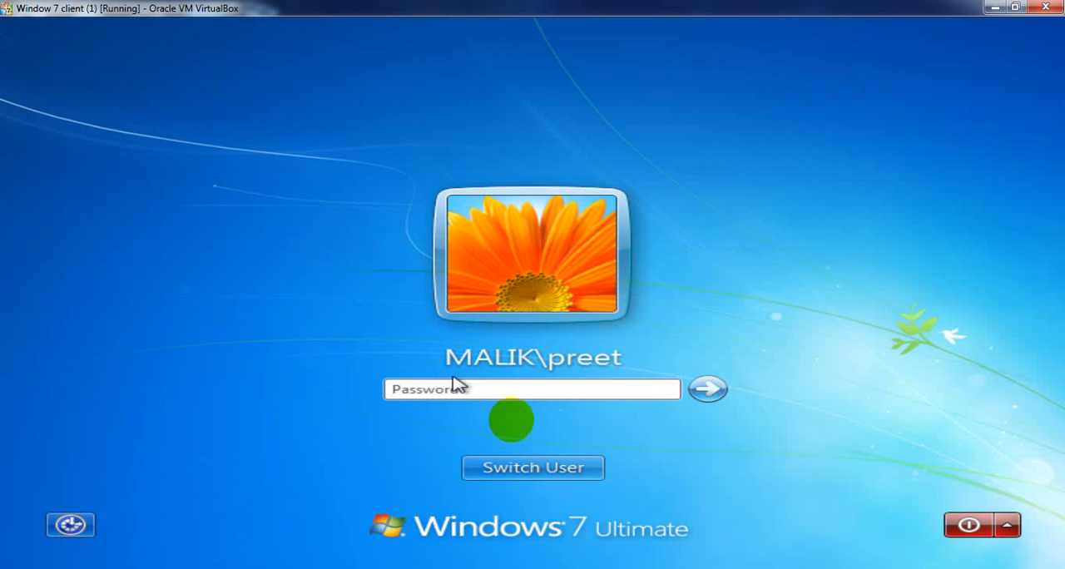
left_click(566, 470)
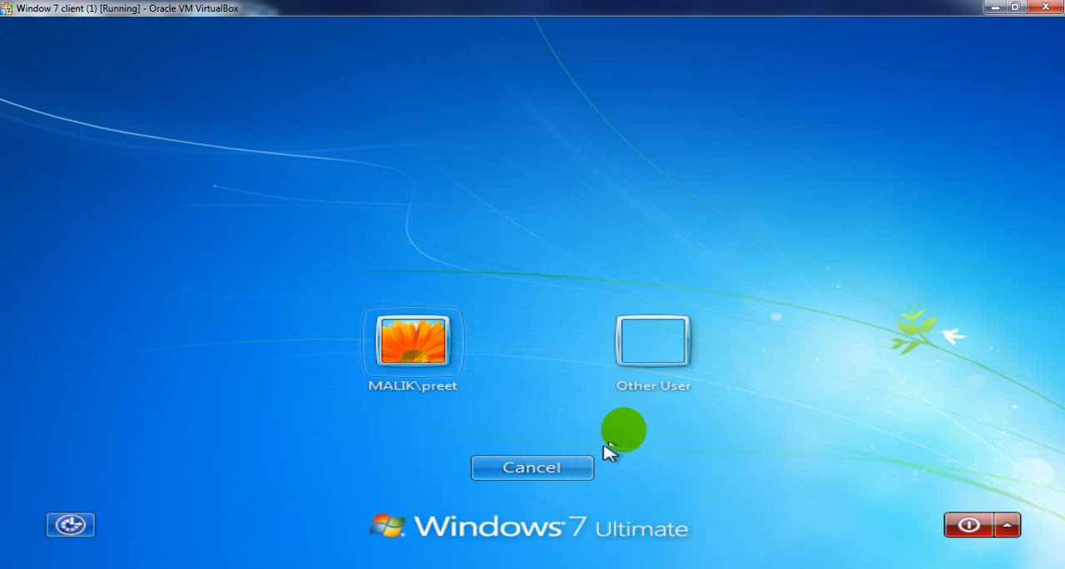
left_click(649, 356)
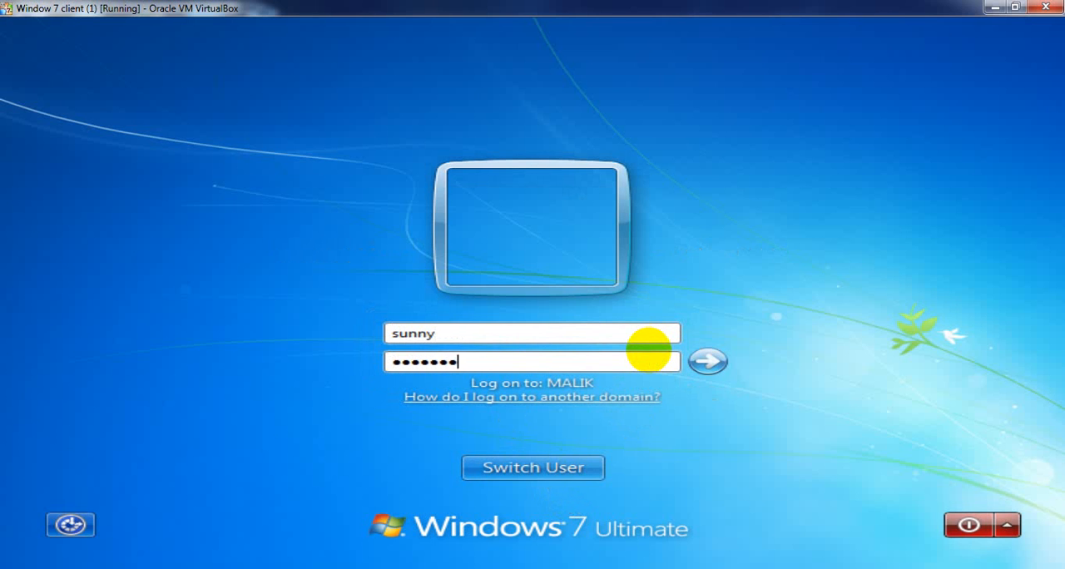
key("Return")
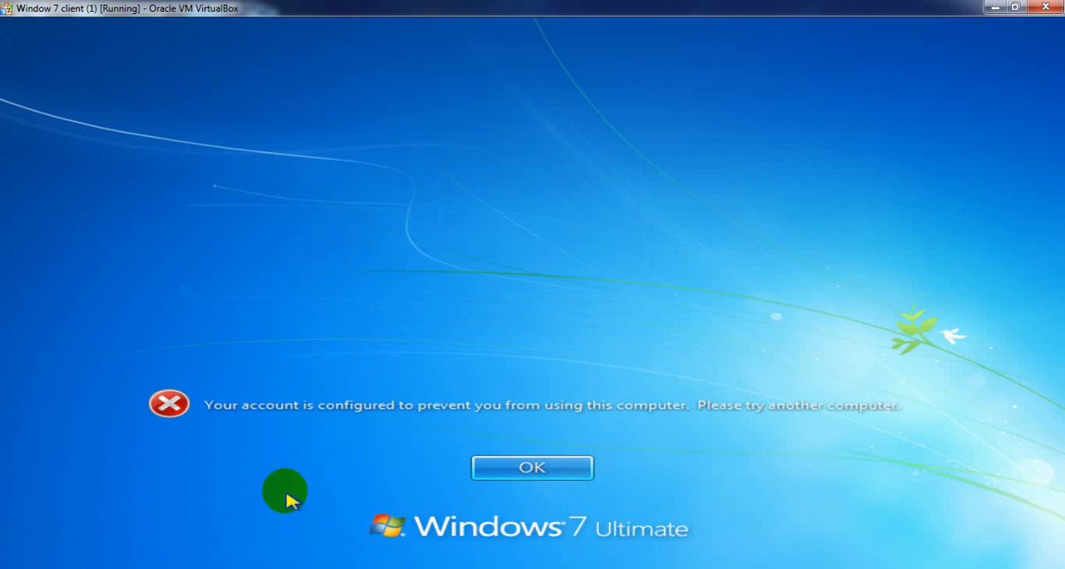
left_click(552, 473)
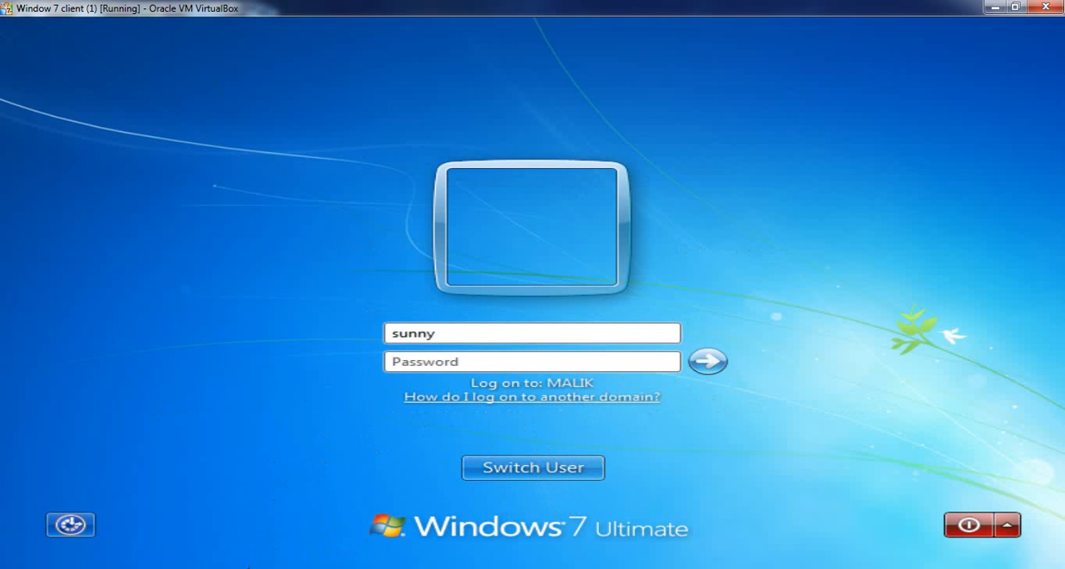
- Switch to the Server 2012 with AD (1) virtual machine, check the user-to-PC notes and refresh the Users container
left_click(245, 503)
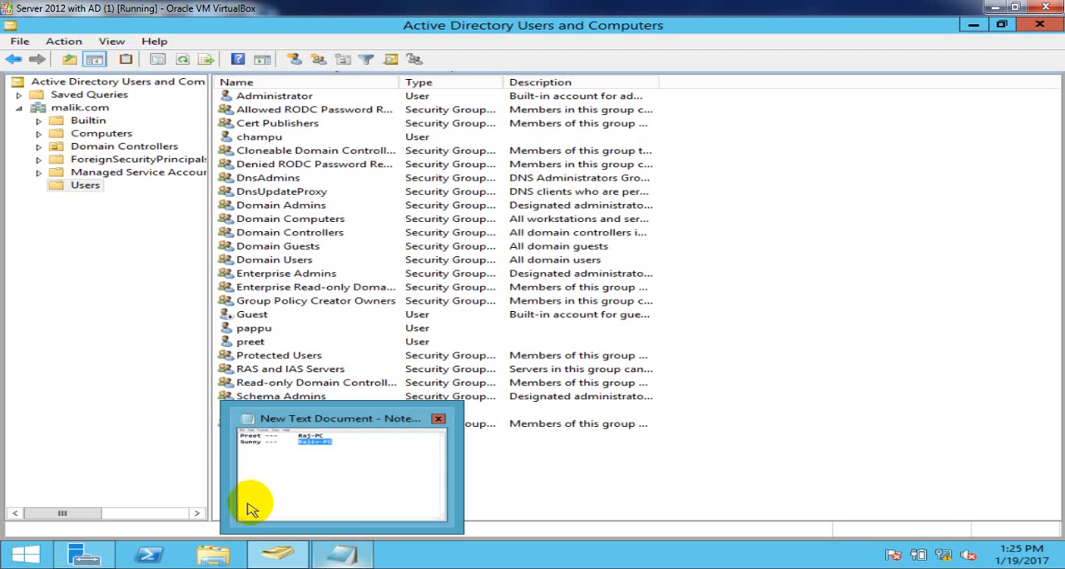
left_click(590, 423)
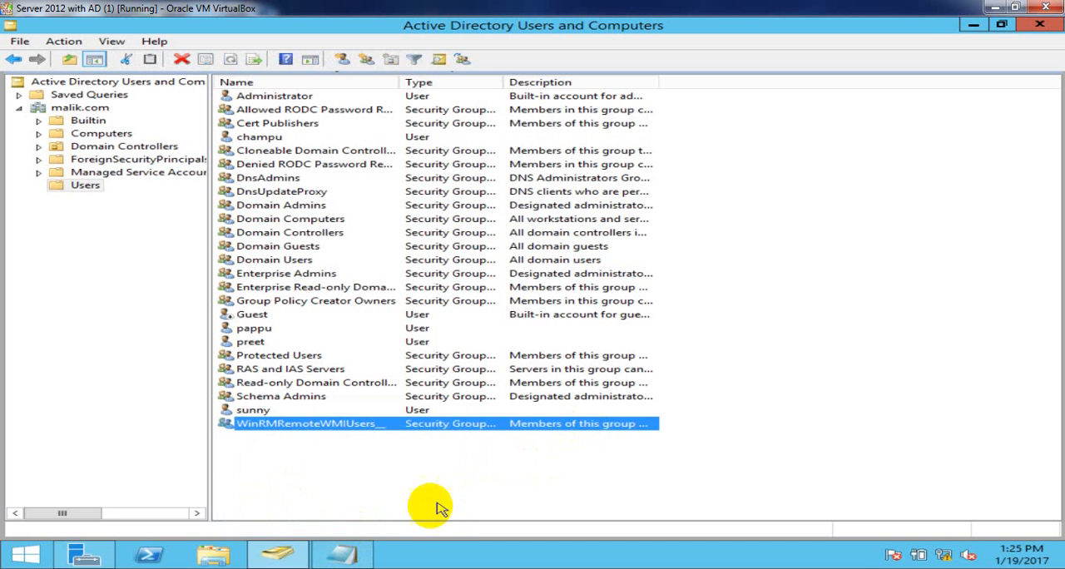
left_click(352, 556)
left_click(457, 254)
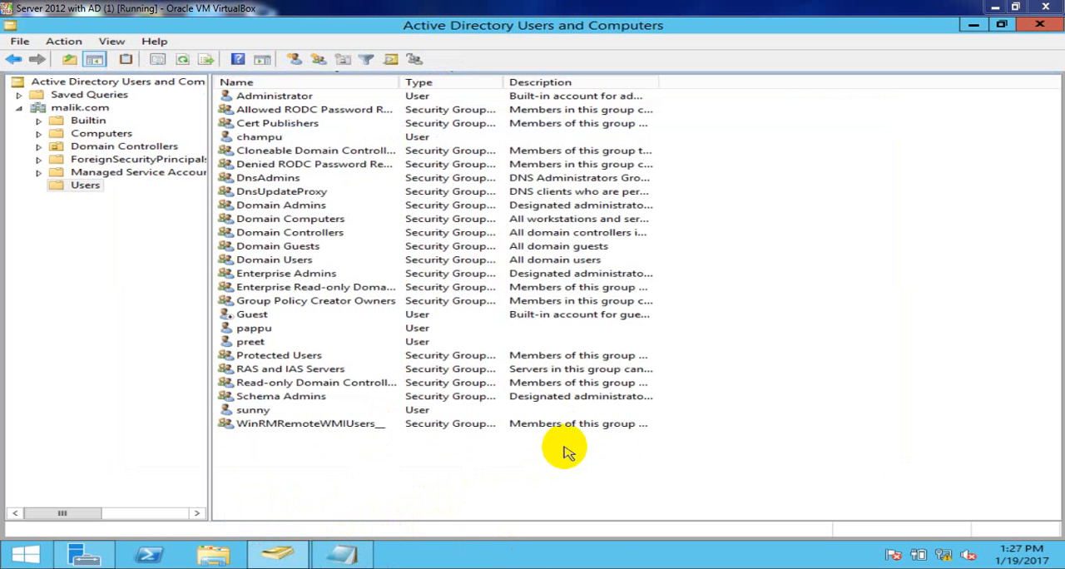
right_click(697, 277)
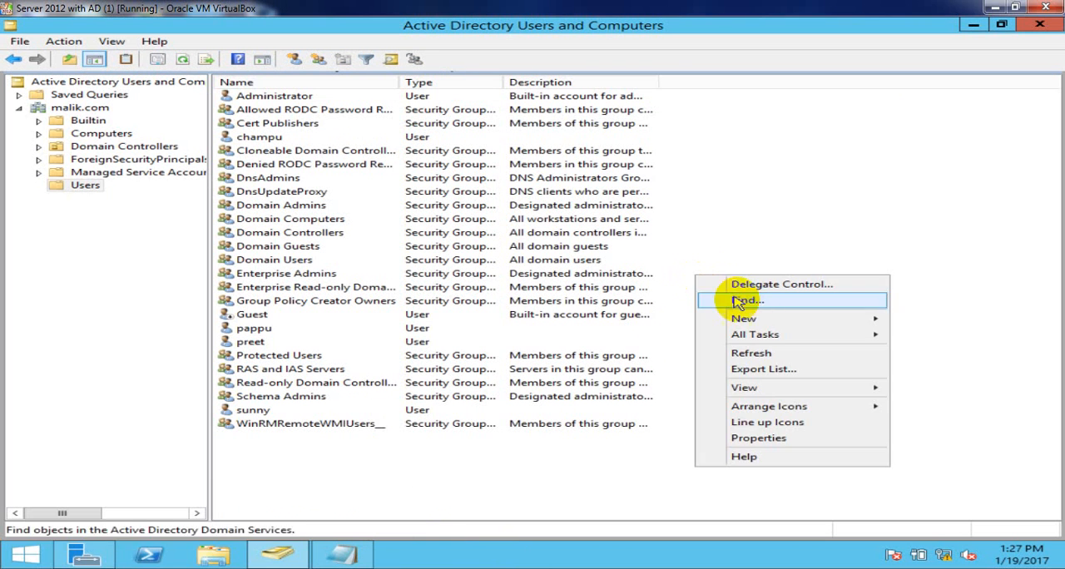
left_click(761, 353)
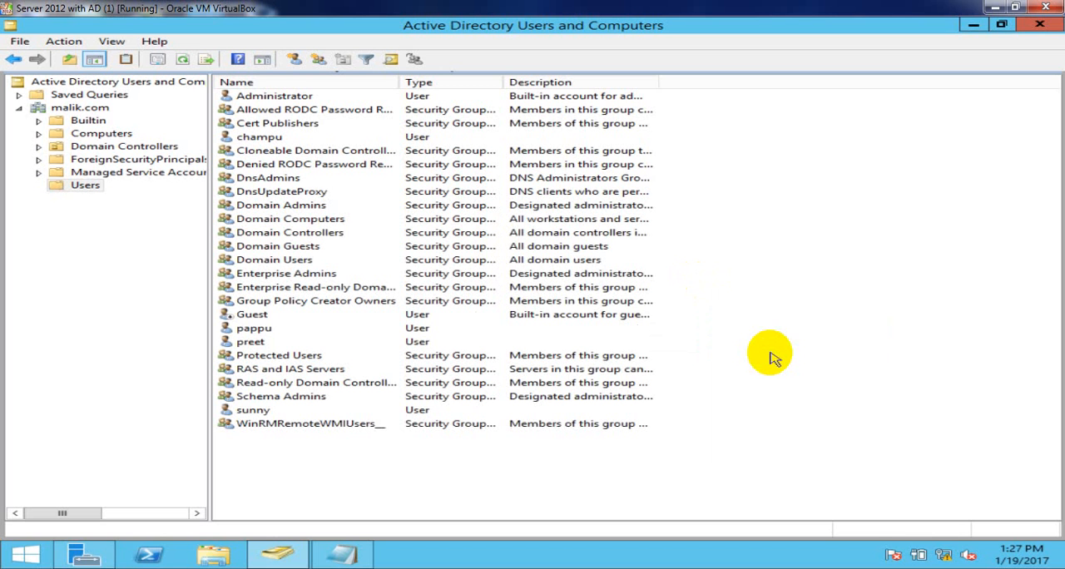
- In the Notepad notes, replace Raj-PC with 6 and Rajiv-PC with 12 beside the two domain users
left_click(252, 341)
left_click(347, 558)
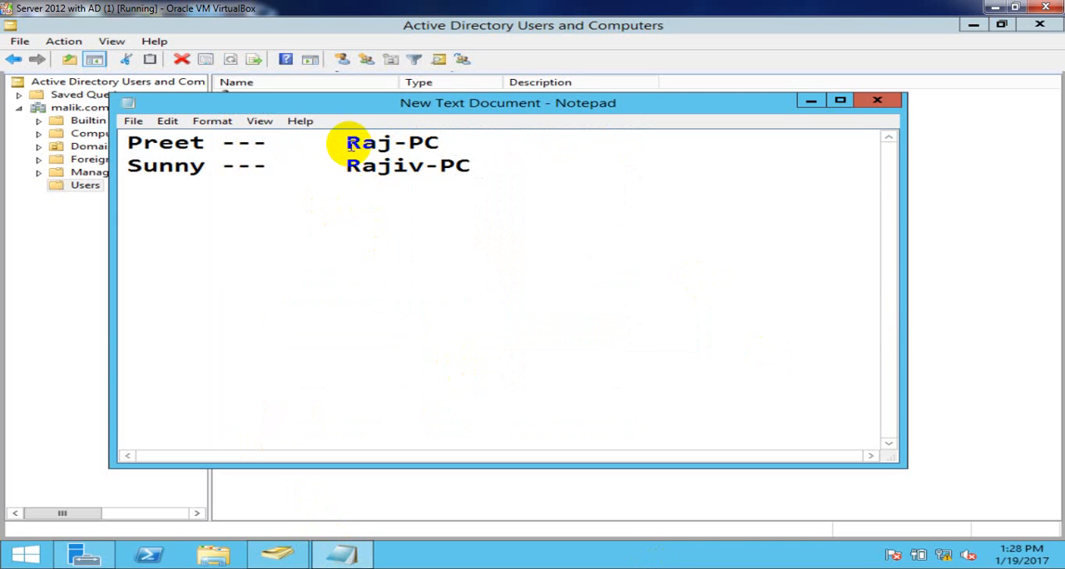
left_click_drag(349, 144, 518, 148)
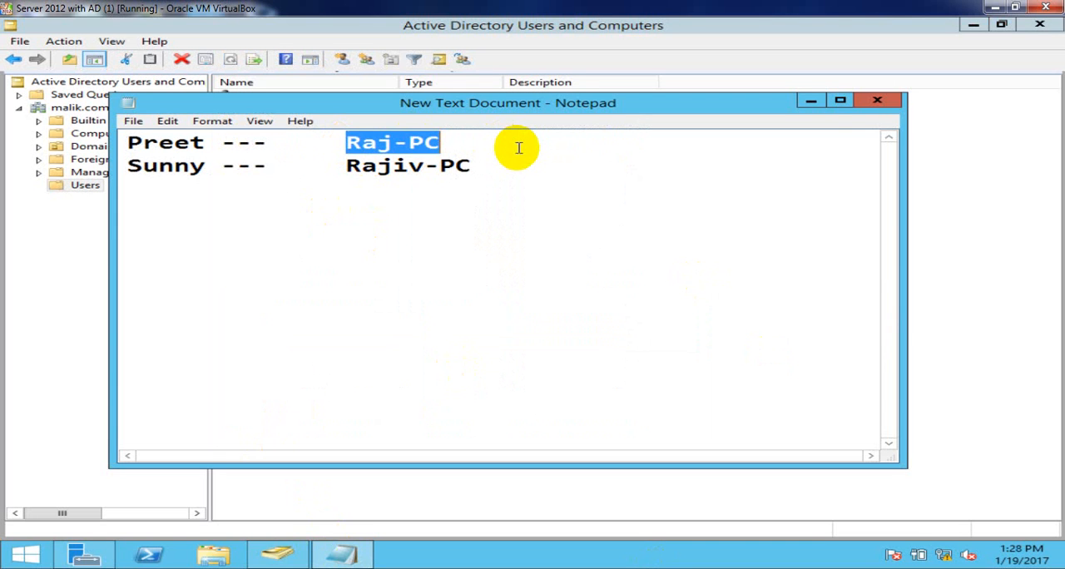
key("BackSpace")
type("6")
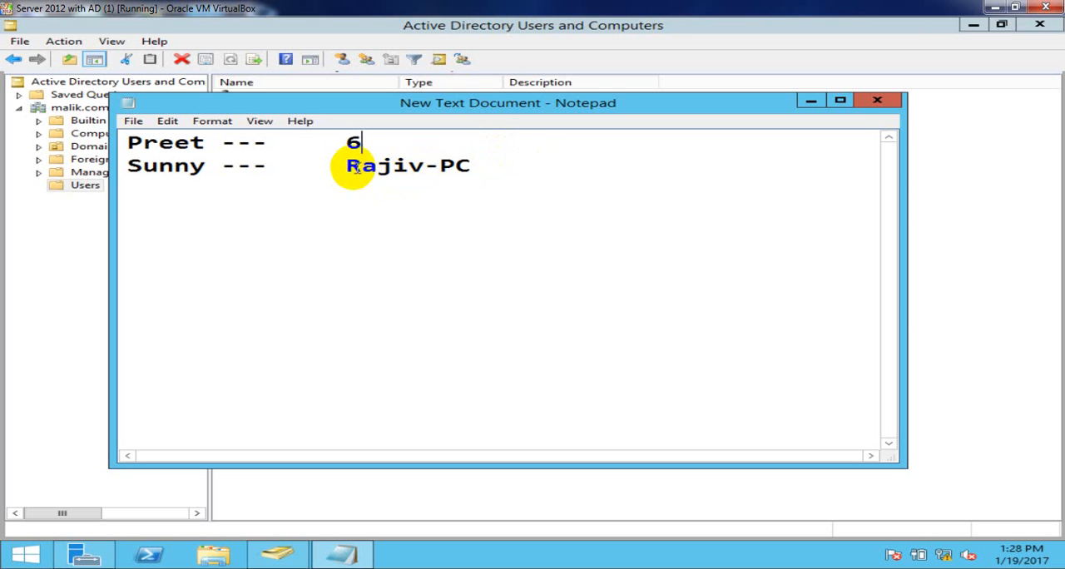
left_click_drag(342, 167, 492, 176)
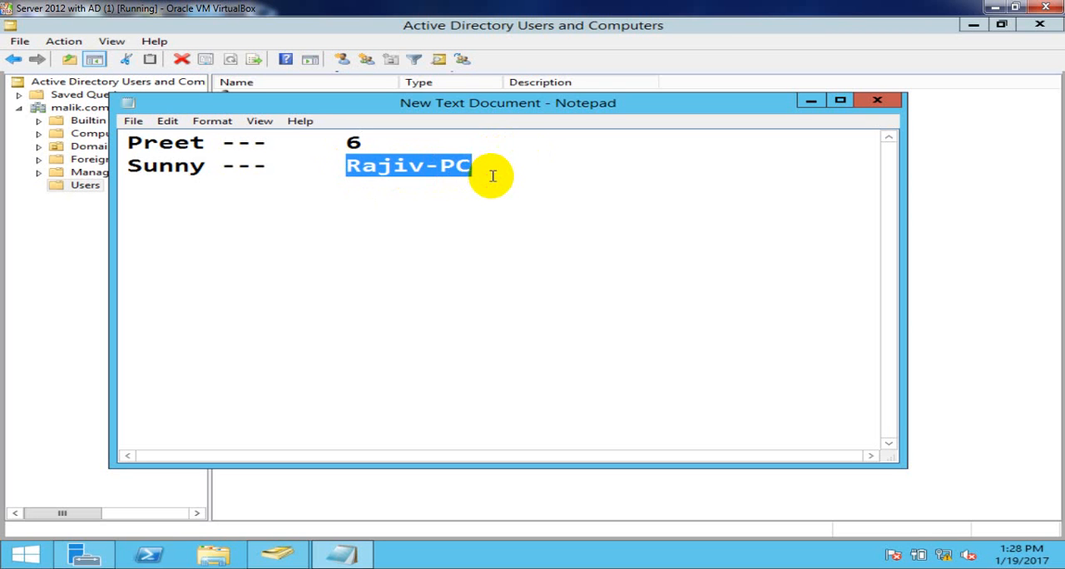
key("BackSpace")
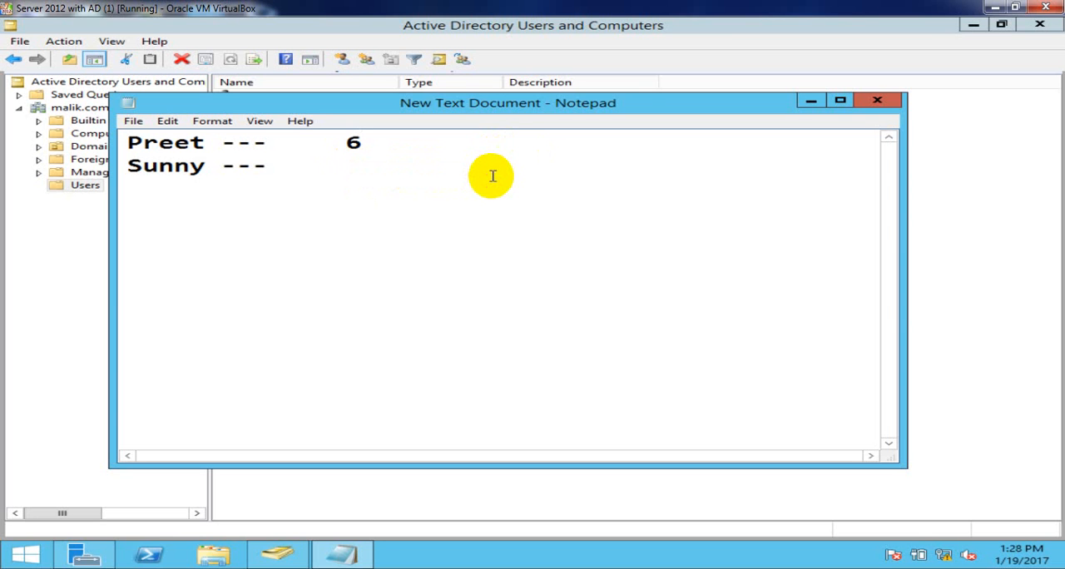
type("12 R2")
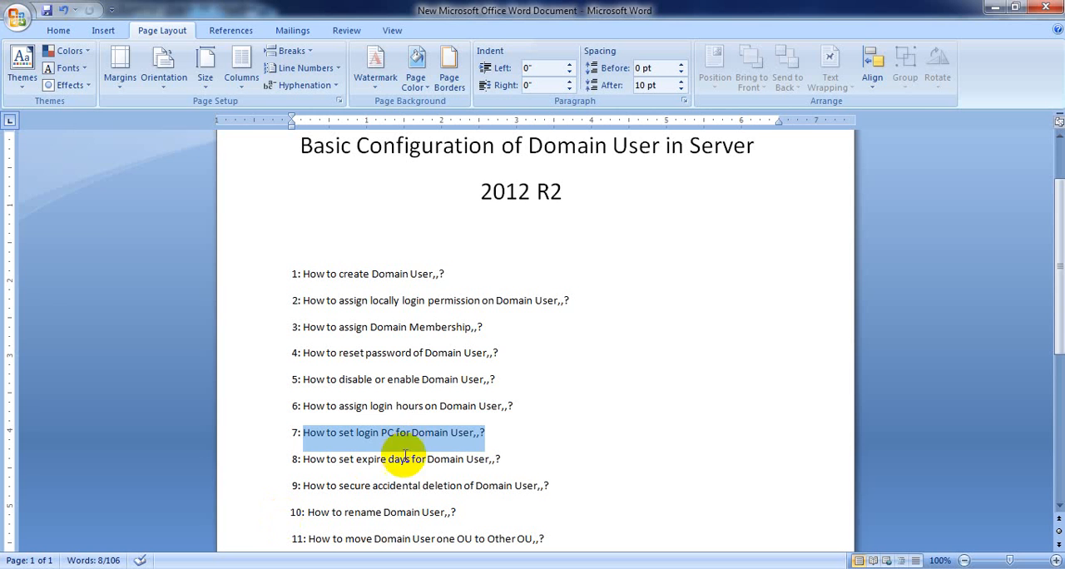
- Highlight topic 8, How to set expire days for Domain User, in the Word topic list and return to the server
left_click(464, 457)
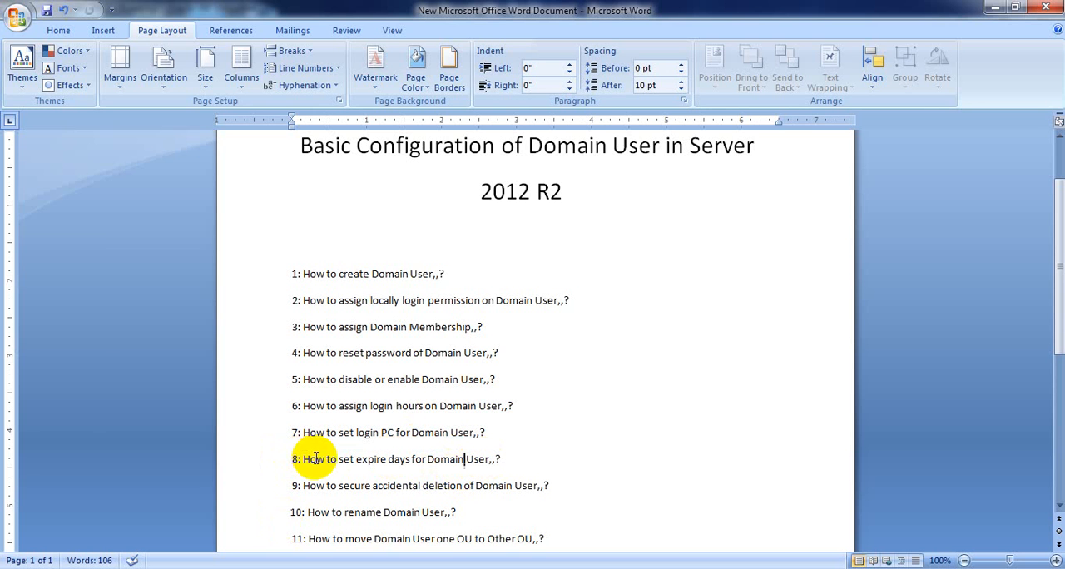
left_click_drag(292, 459, 504, 460)
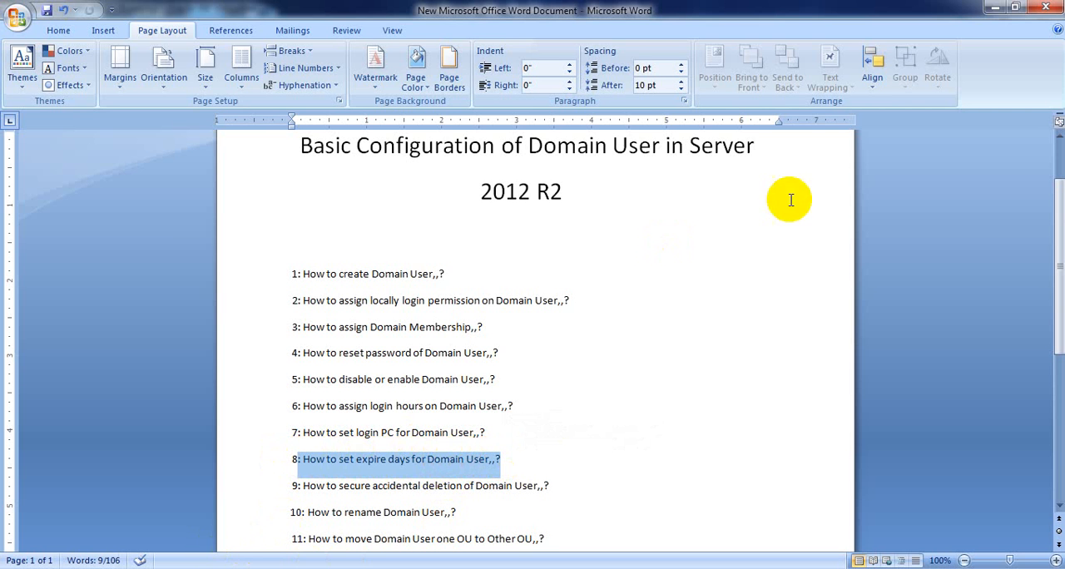
left_click(988, 9)
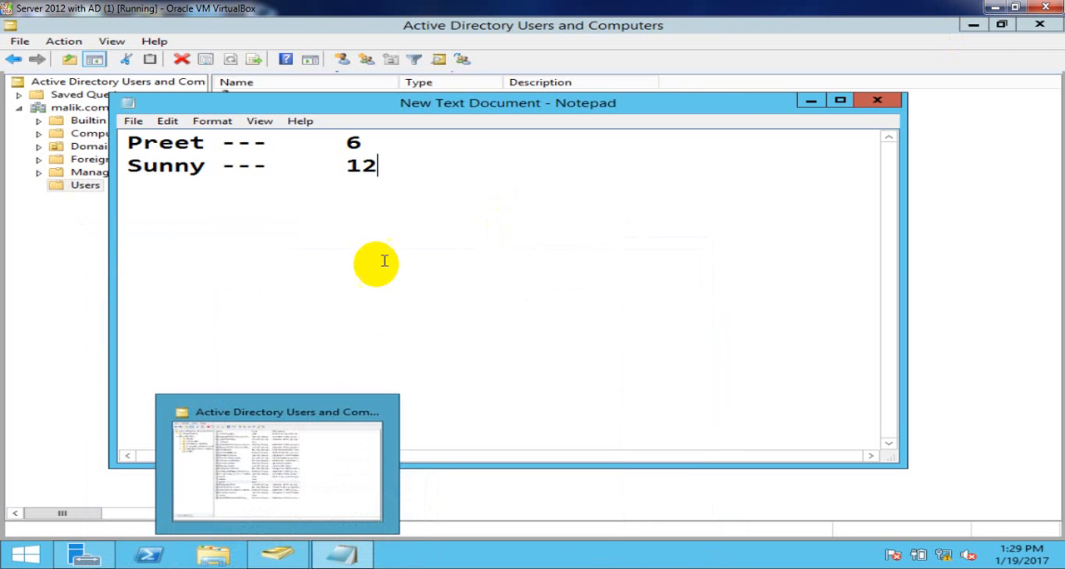
- Highlight the value 6 on the first user's line in the Notepad notes
left_click(189, 238)
left_click_drag(361, 143, 312, 142)
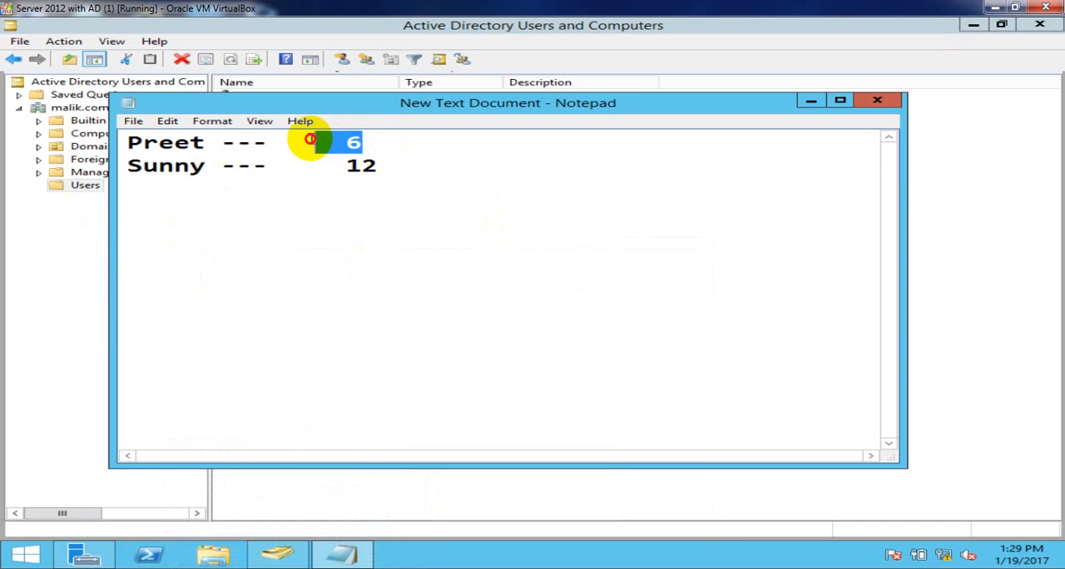
left_click(379, 158)
left_click_drag(364, 145, 344, 141)
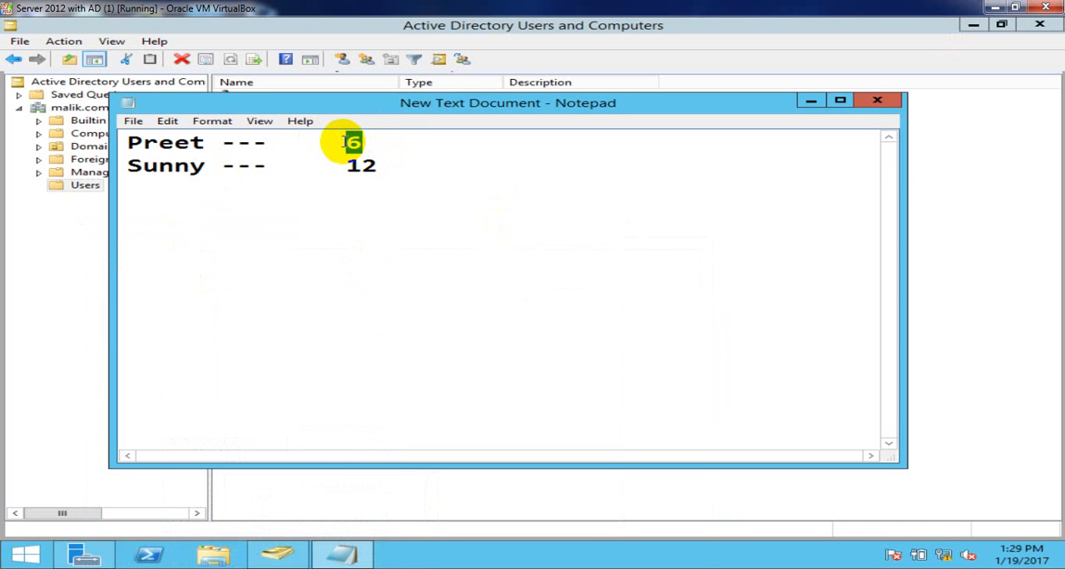
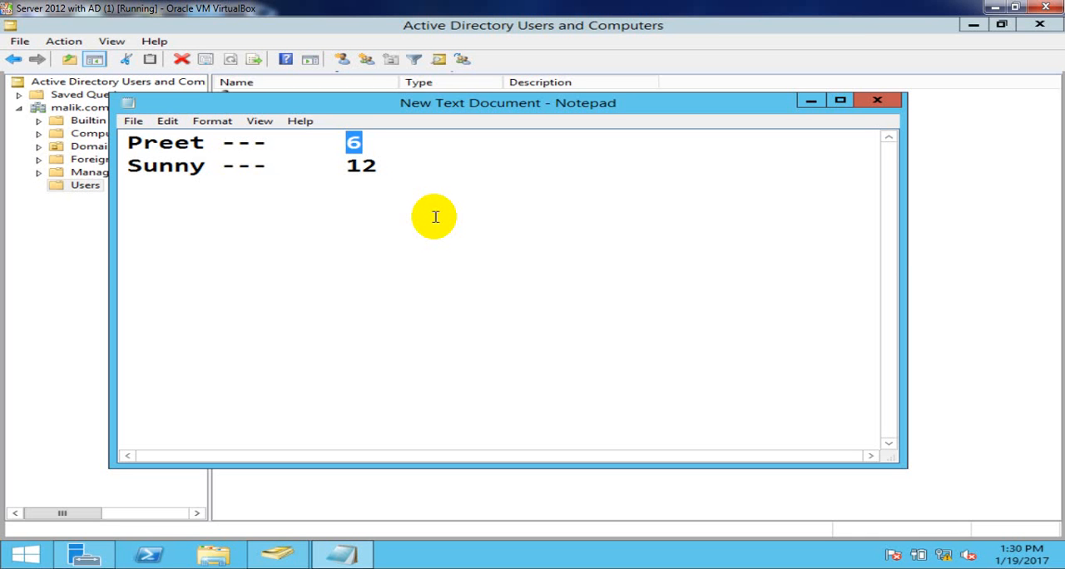
- Minimise the Notepad notes and refresh the Users container in Active Directory Users and Computers
left_click(810, 100)
right_click(780, 176)
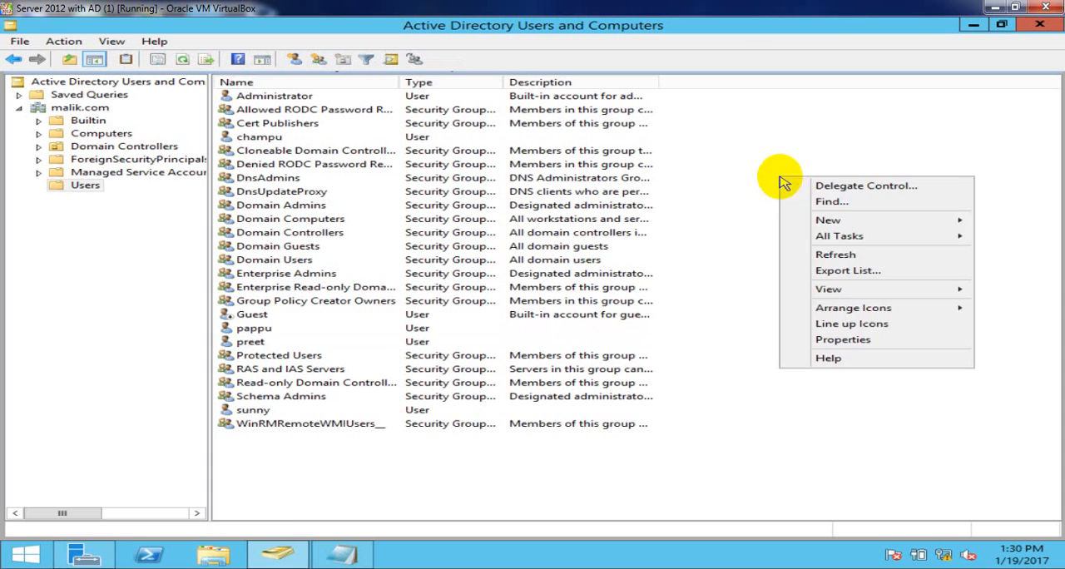
left_click(848, 258)
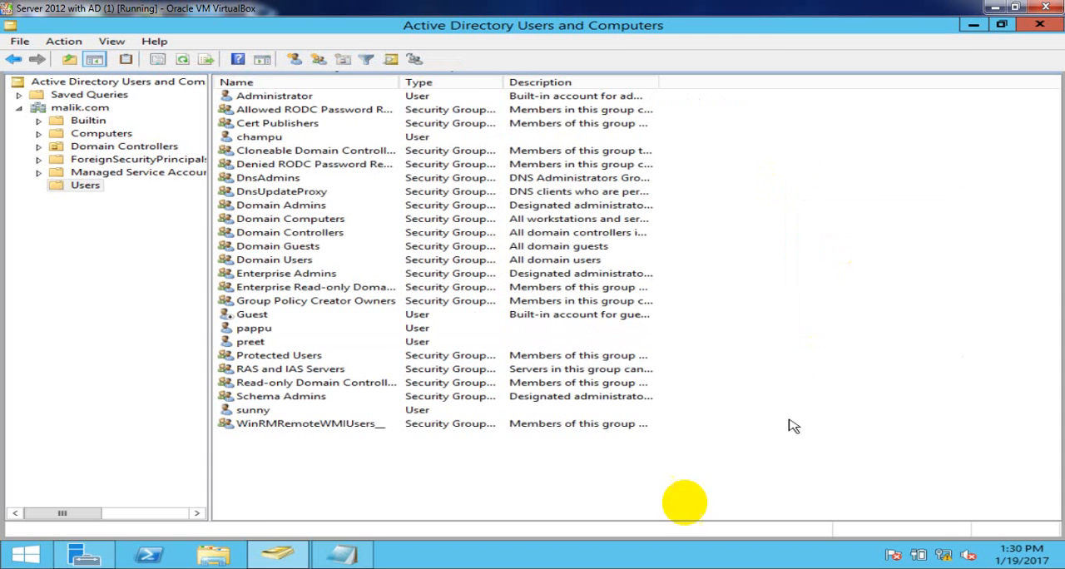
- Open the account settings of the user directly above Protected Users and switch Account expires to End of
left_click(253, 343)
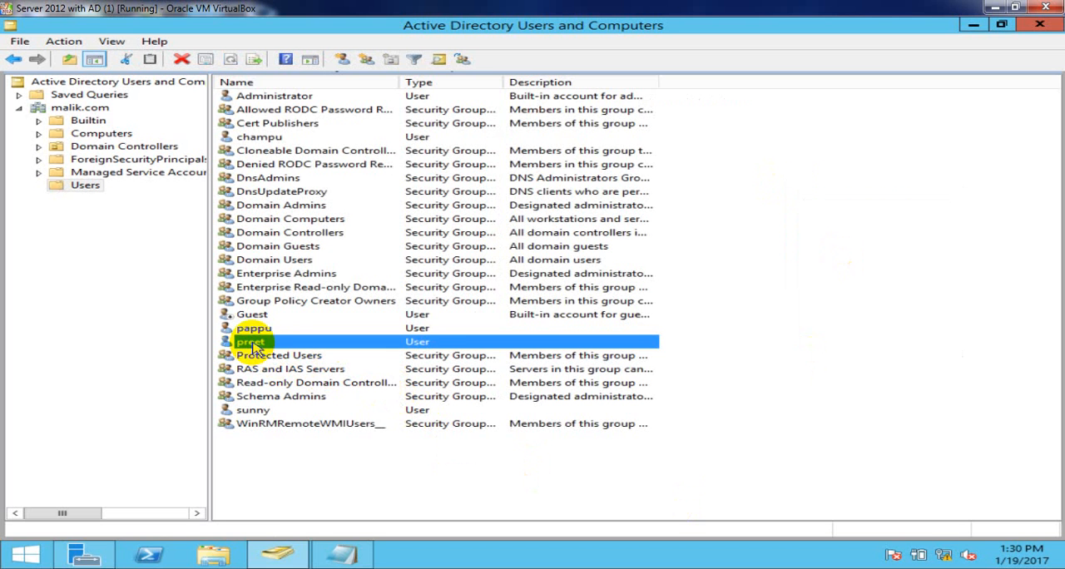
right_click(255, 348)
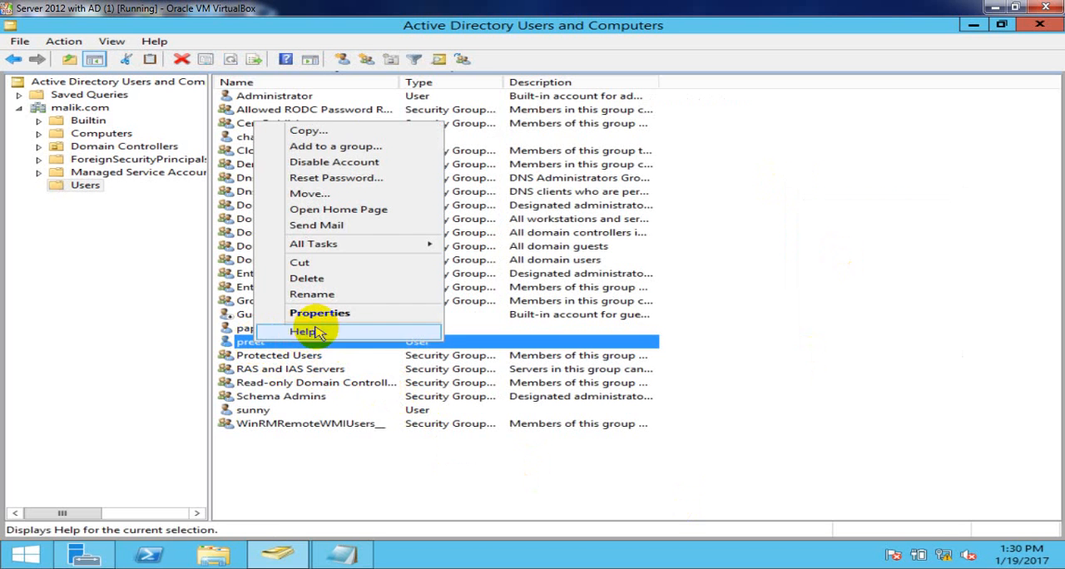
left_click(352, 313)
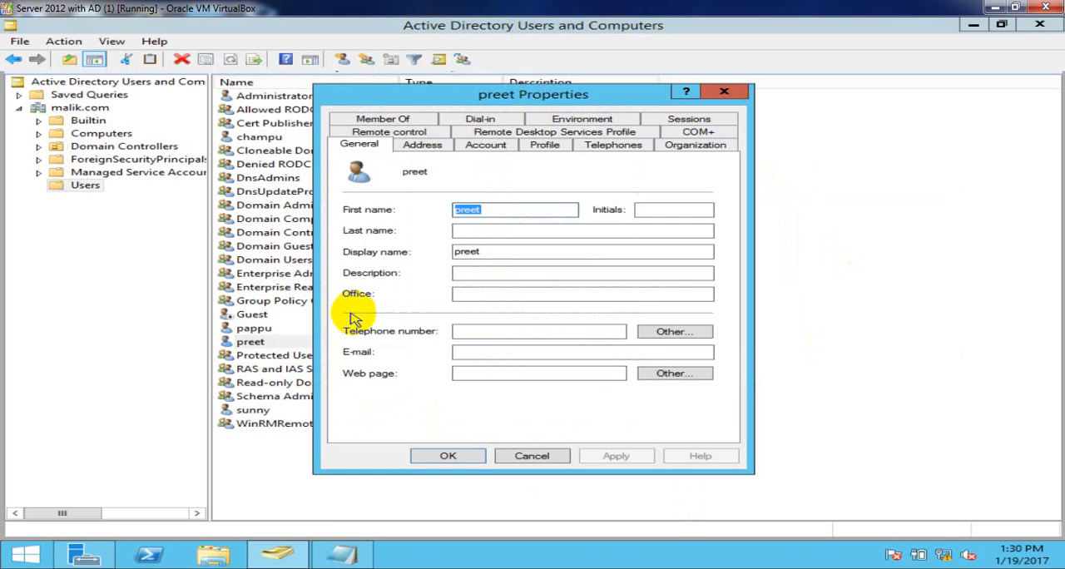
left_click(495, 150)
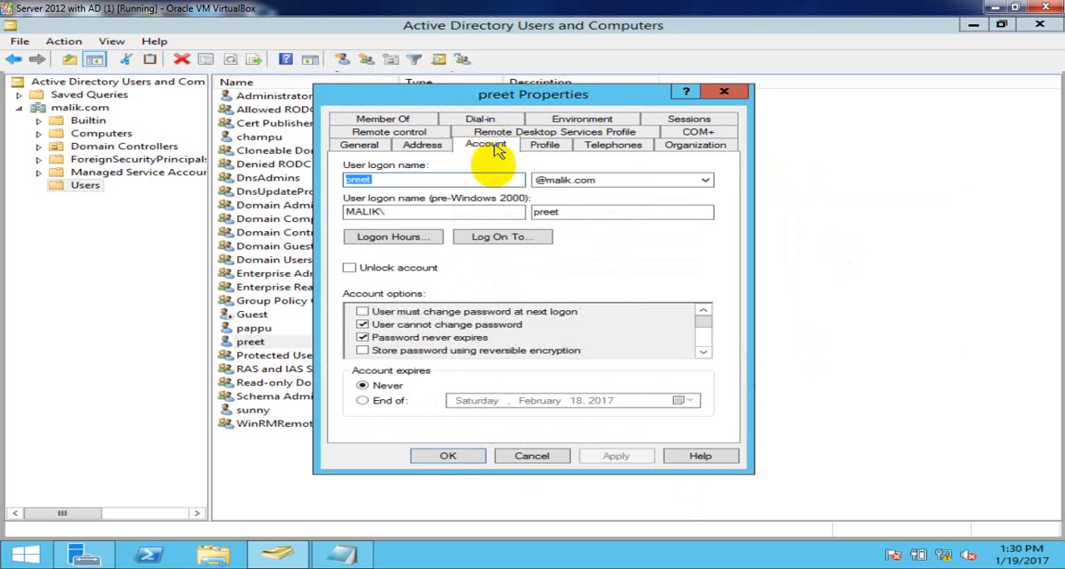
left_click(381, 402)
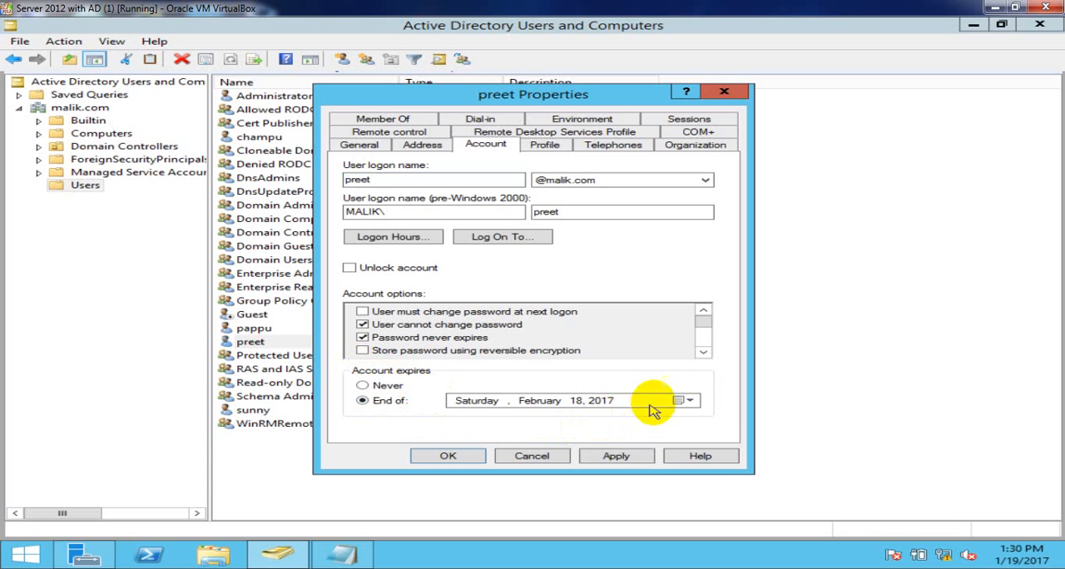
- Set the user's account expiry date to Tuesday, August 15, 2017, apply it and close the properties
left_click(689, 403)
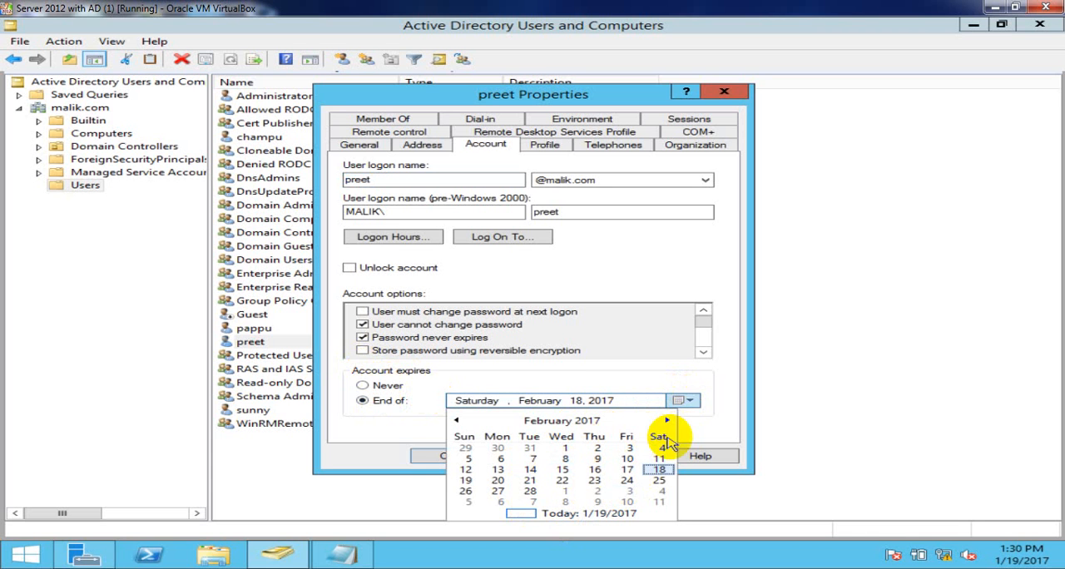
left_click(669, 420)
left_click(669, 421)
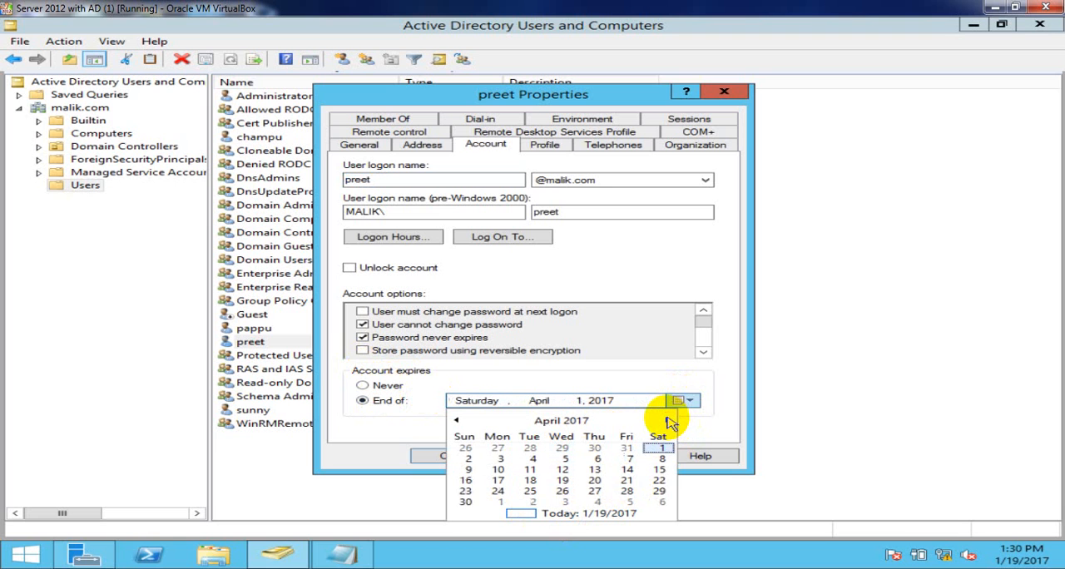
left_click(669, 421)
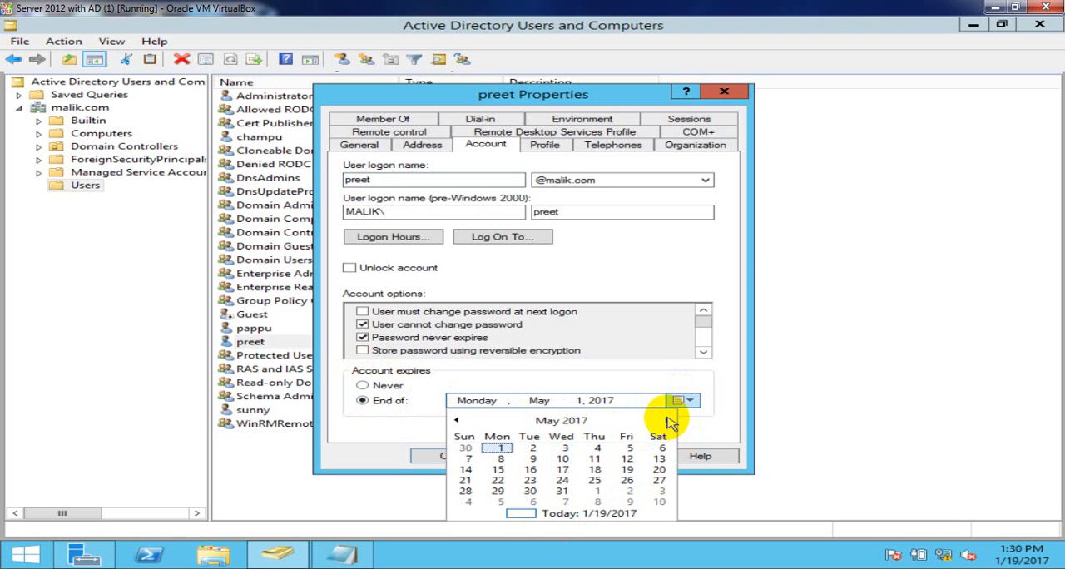
left_click(670, 421)
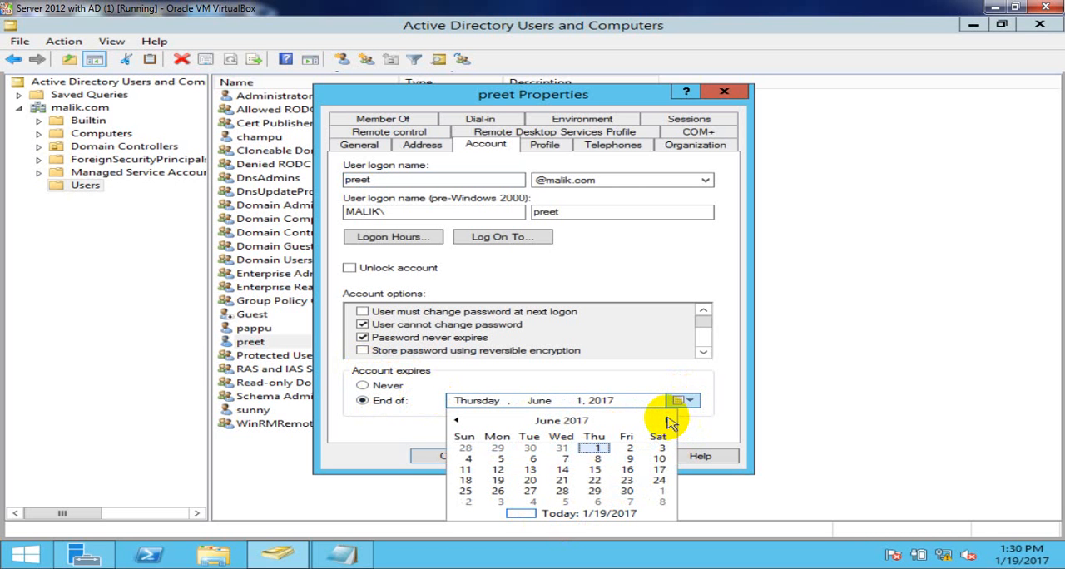
left_click(669, 421)
left_click(669, 422)
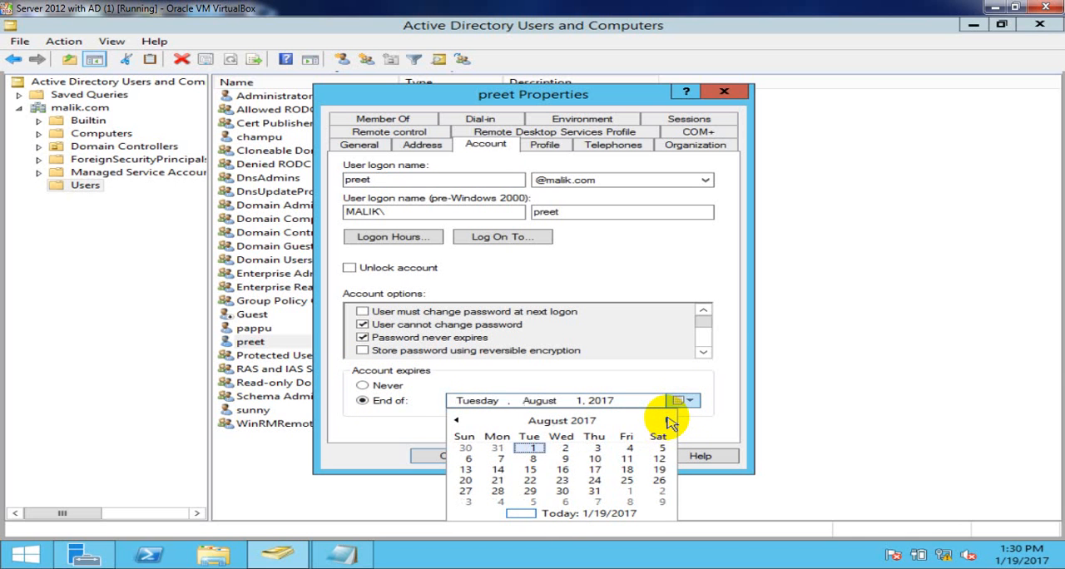
left_click(530, 470)
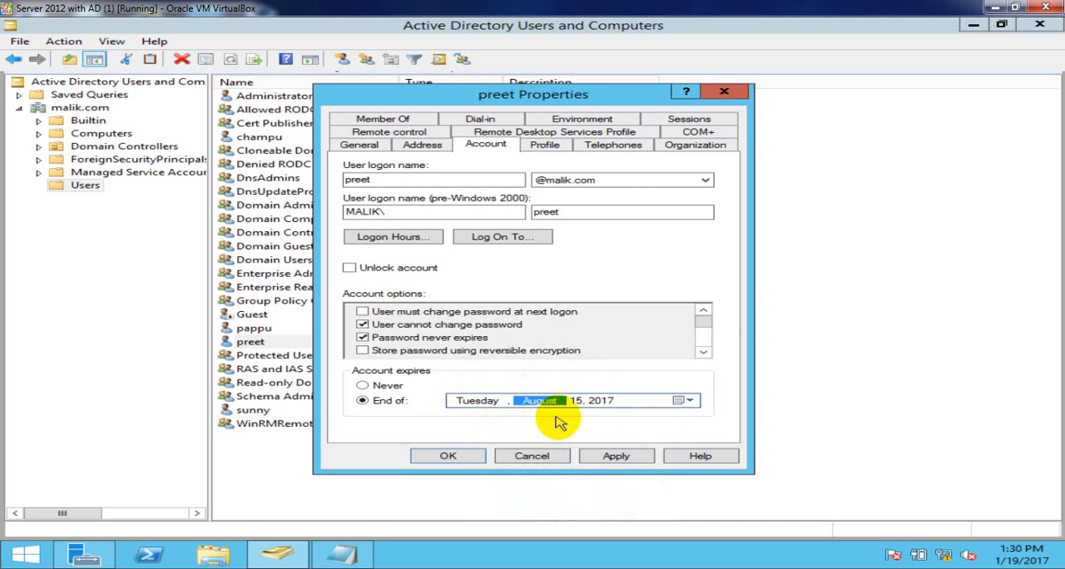
left_click(616, 458)
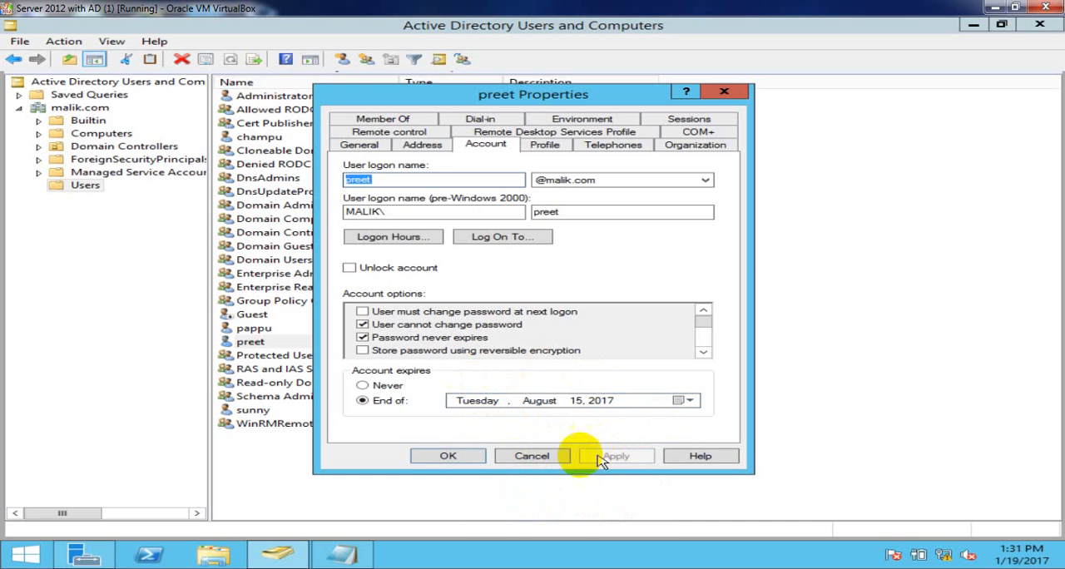
left_click(454, 457)
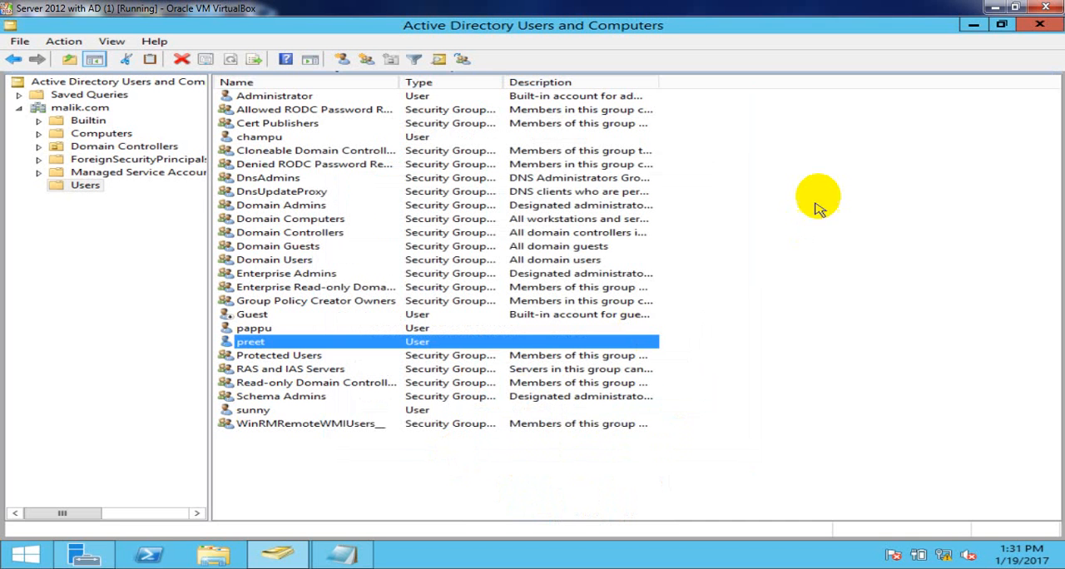
left_click(828, 171)
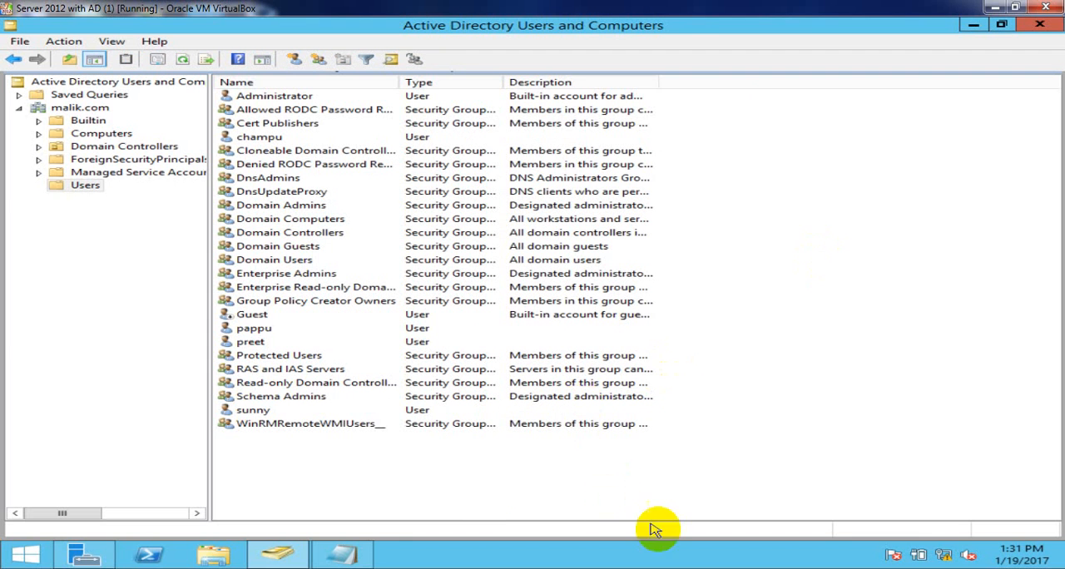
key("super+d")
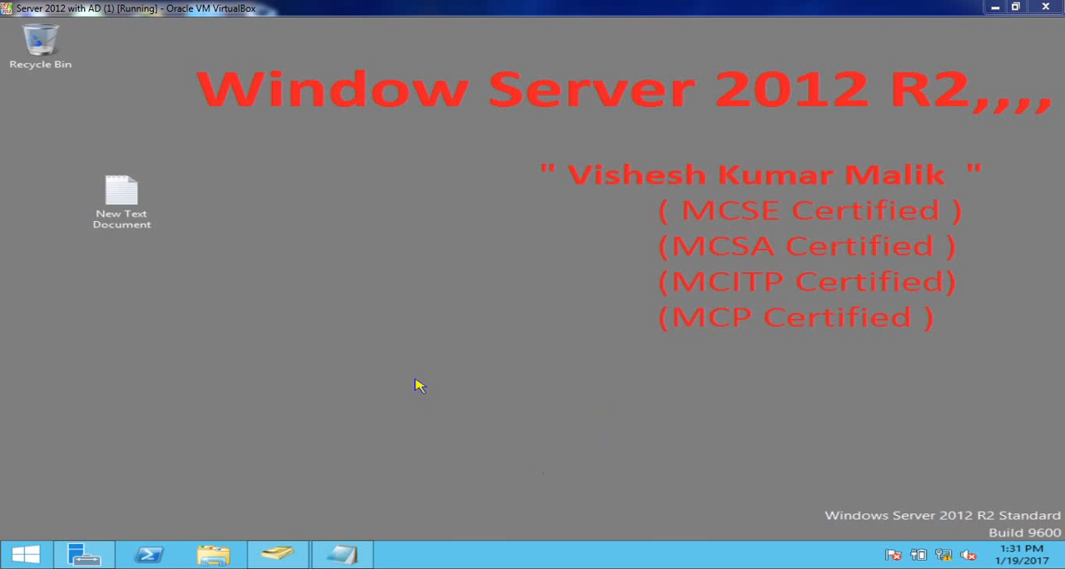
left_click(277, 555)
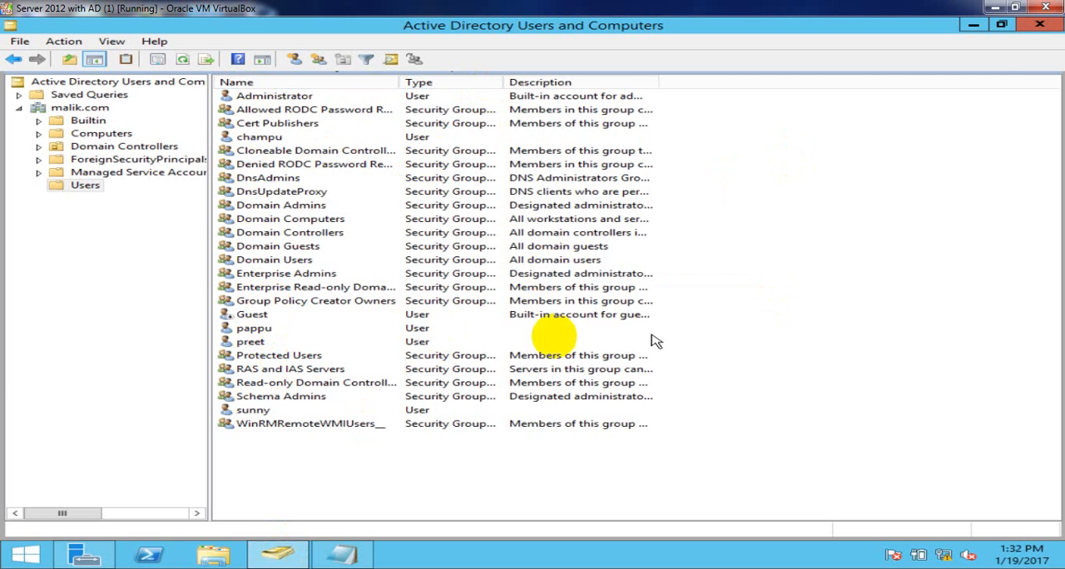
- Delete the domain user listed directly below Guest and confirm the deletion
left_click(254, 331)
right_click(254, 331)
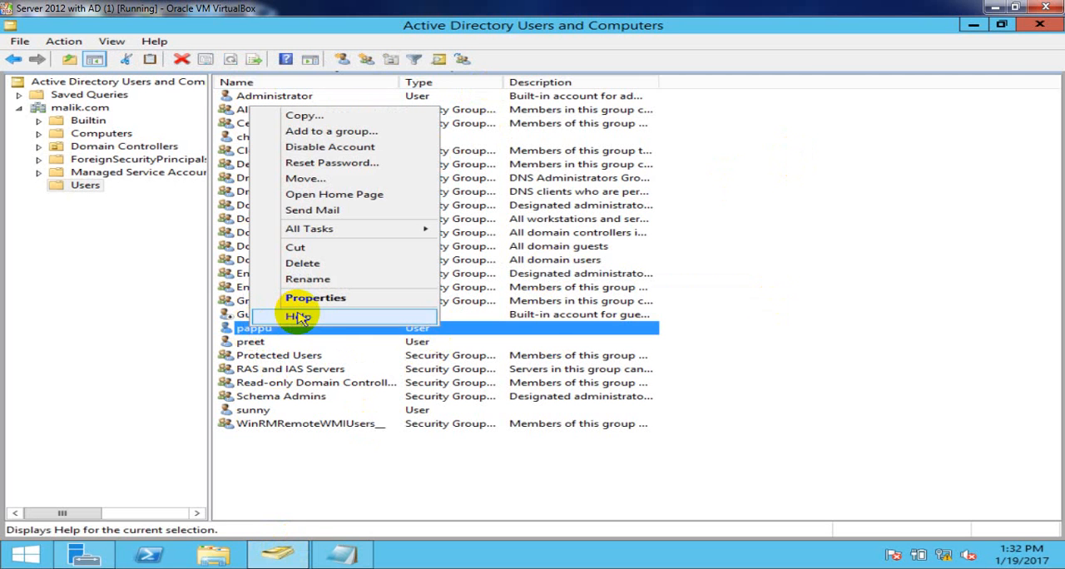
left_click(315, 264)
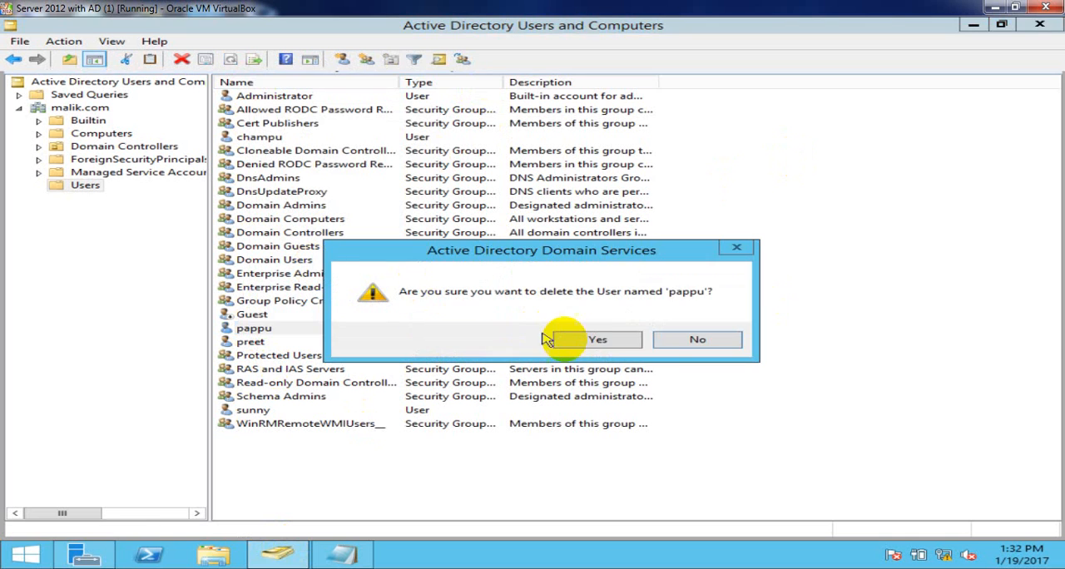
left_click(601, 346)
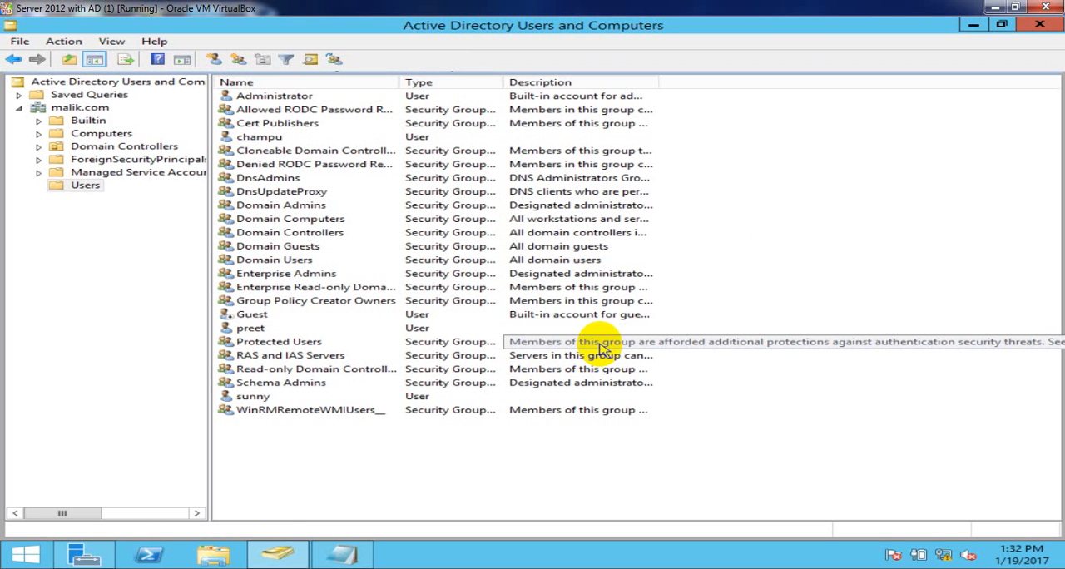
- Refresh the Users container and select the user listed directly below Guest
left_click(254, 330)
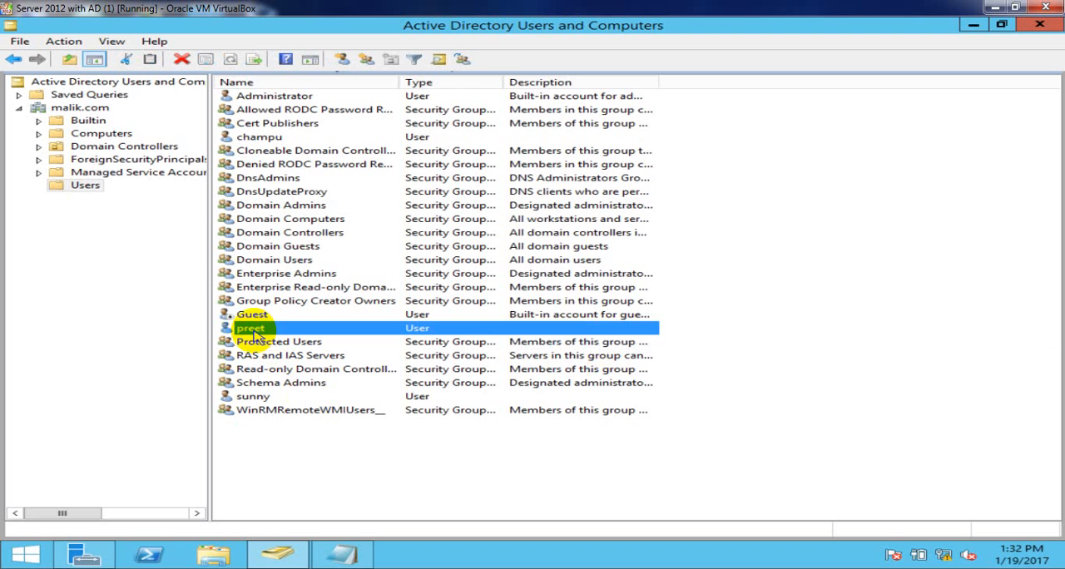
right_click(715, 290)
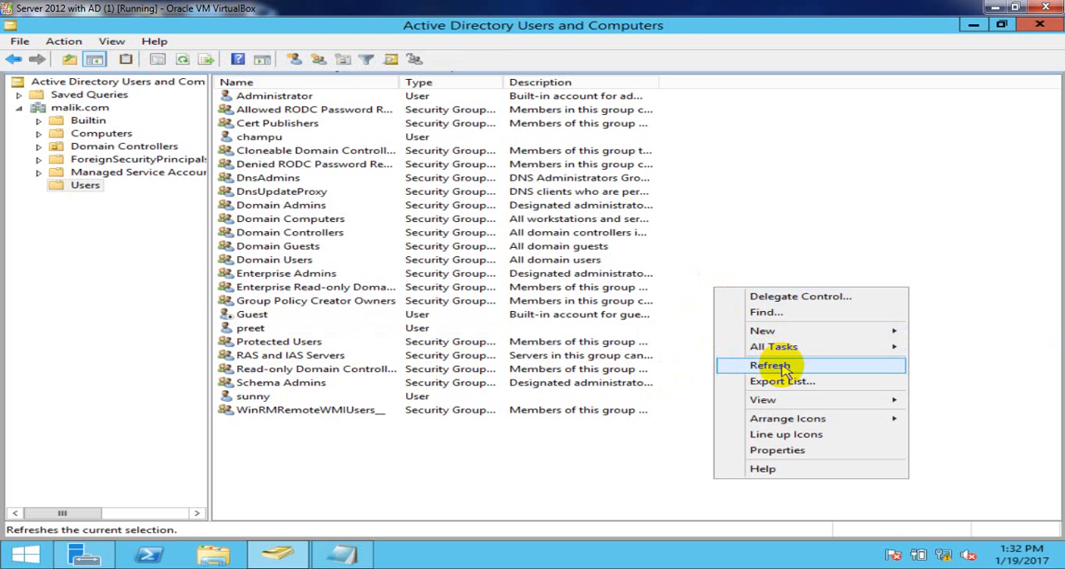
left_click(770, 365)
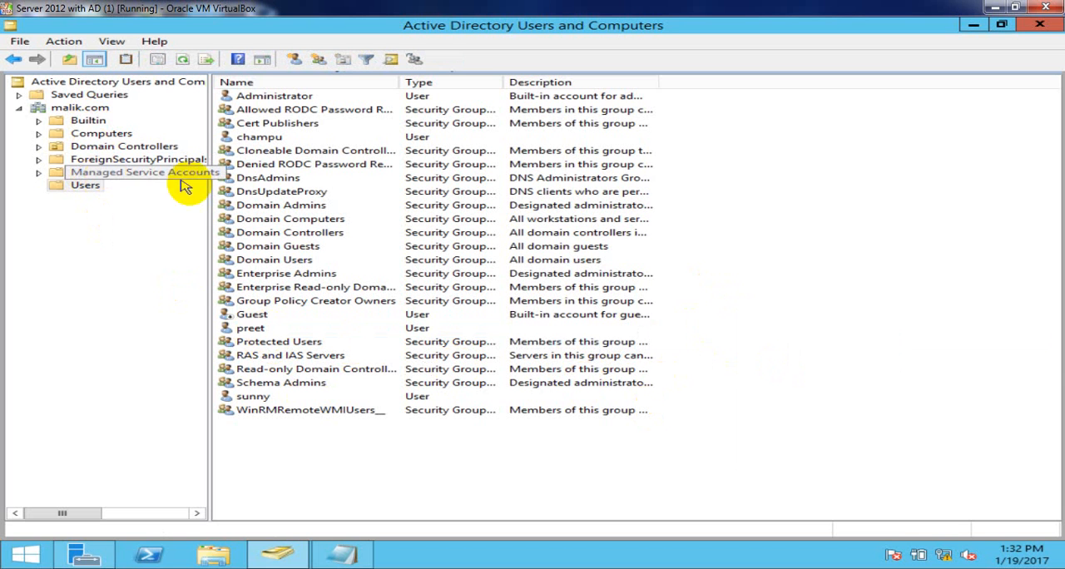
left_click(248, 330)
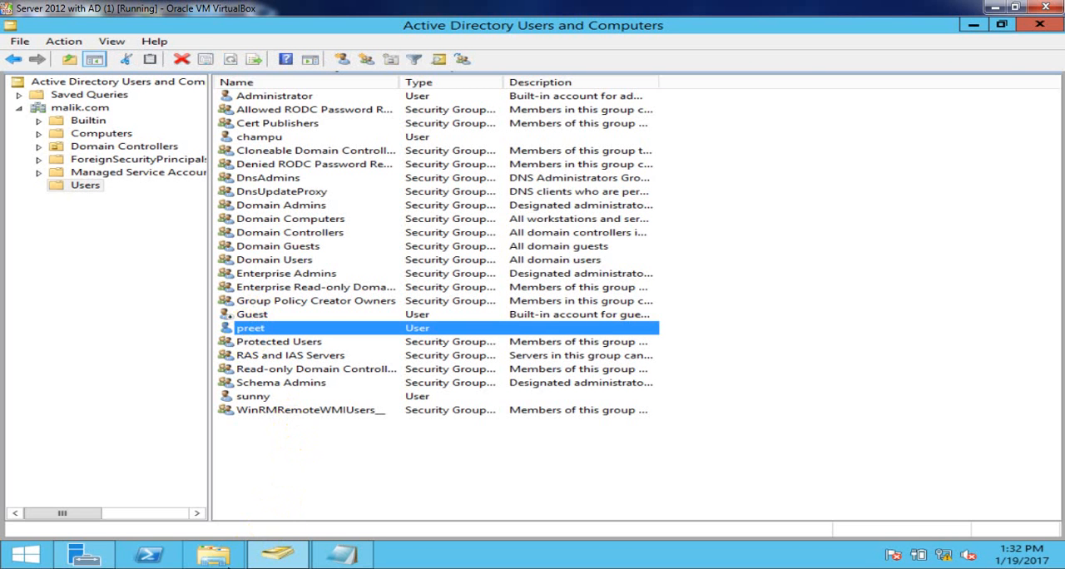
- Check topic 9, How to secure accidental deletion of Domain User, in the Word list, then return to the server and refresh Users
left_click(287, 568)
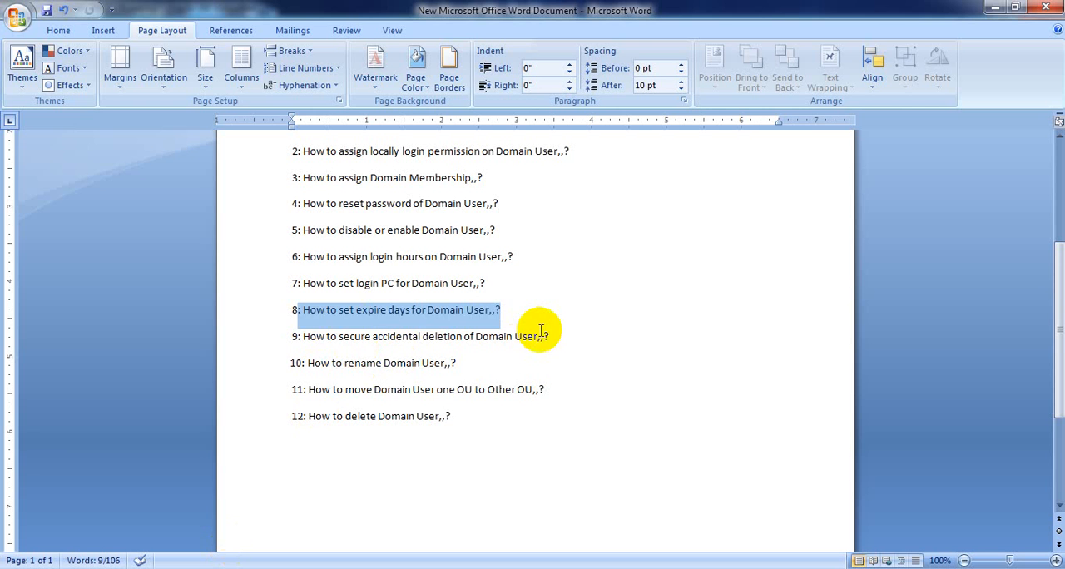
left_click(534, 328)
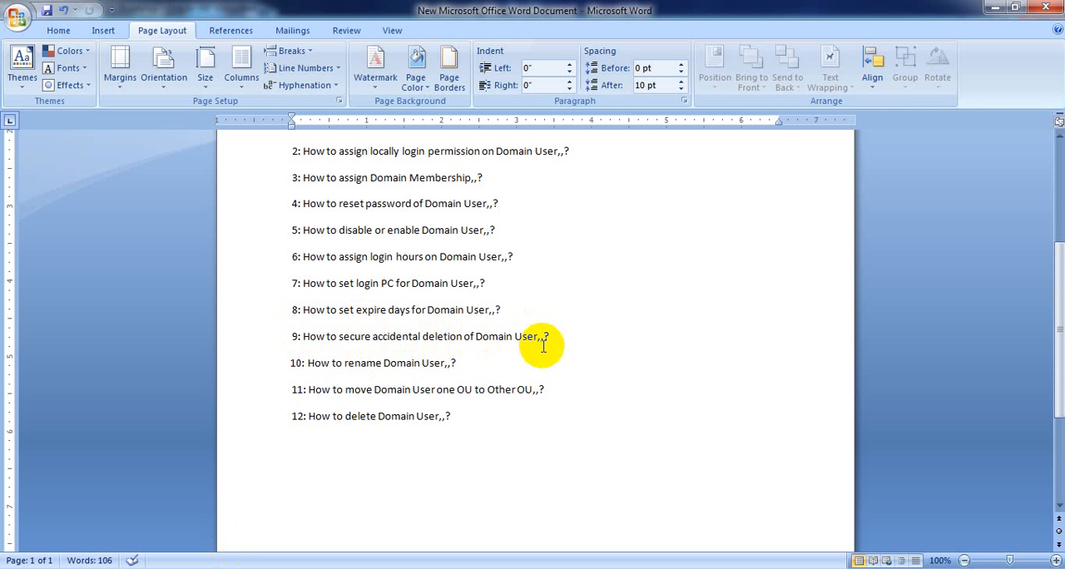
left_click(991, 9)
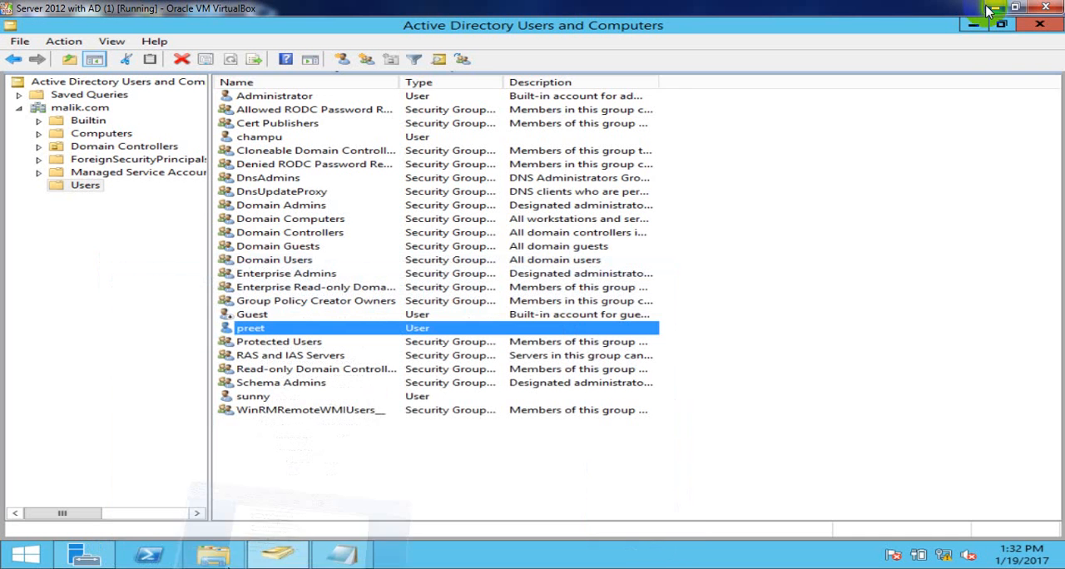
right_click(853, 161)
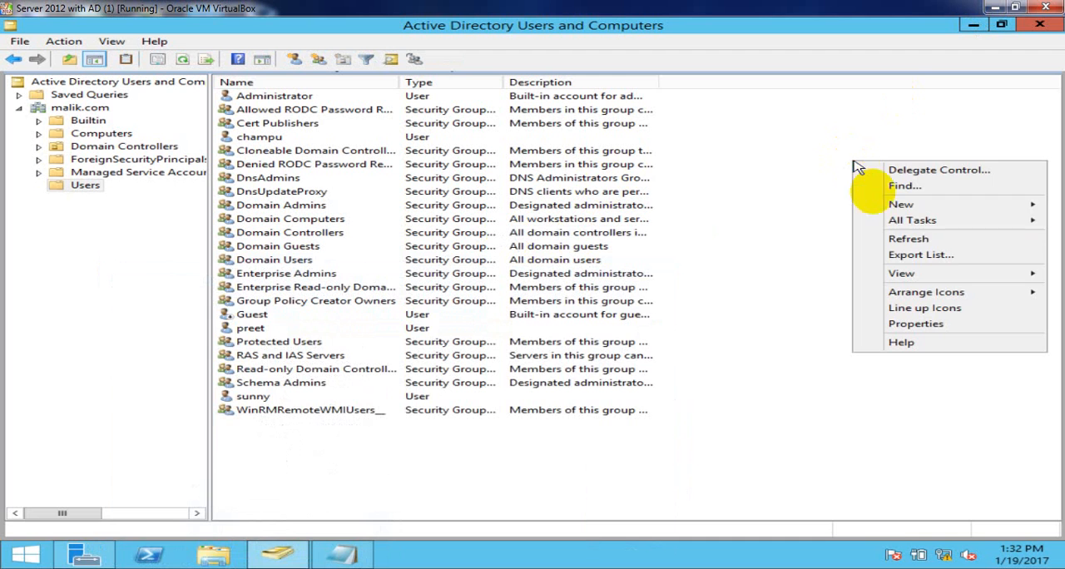
left_click(909, 238)
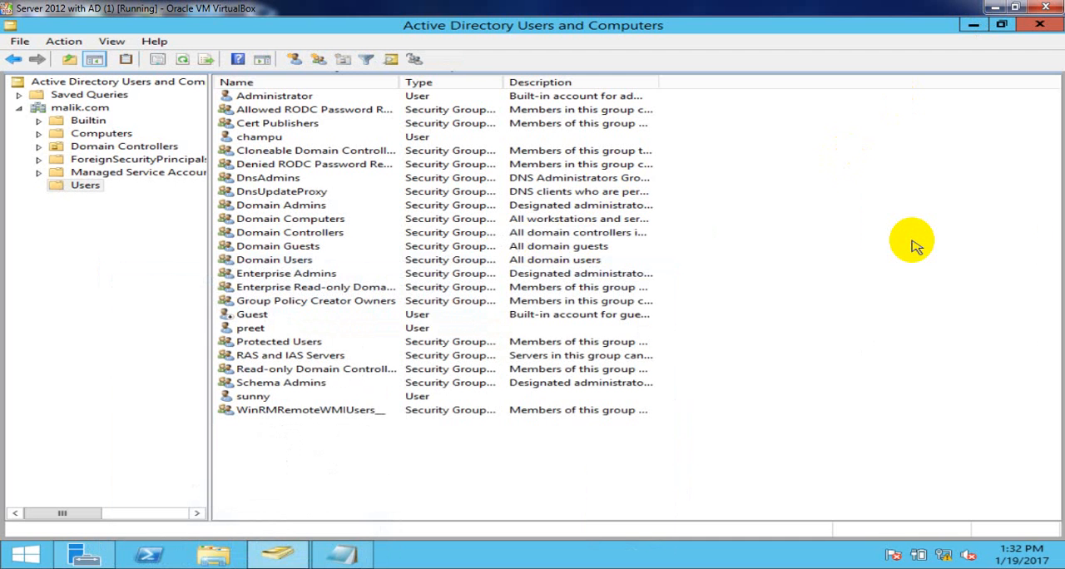
- View the properties of the user directly below Guest and close them without changes
left_click(244, 331)
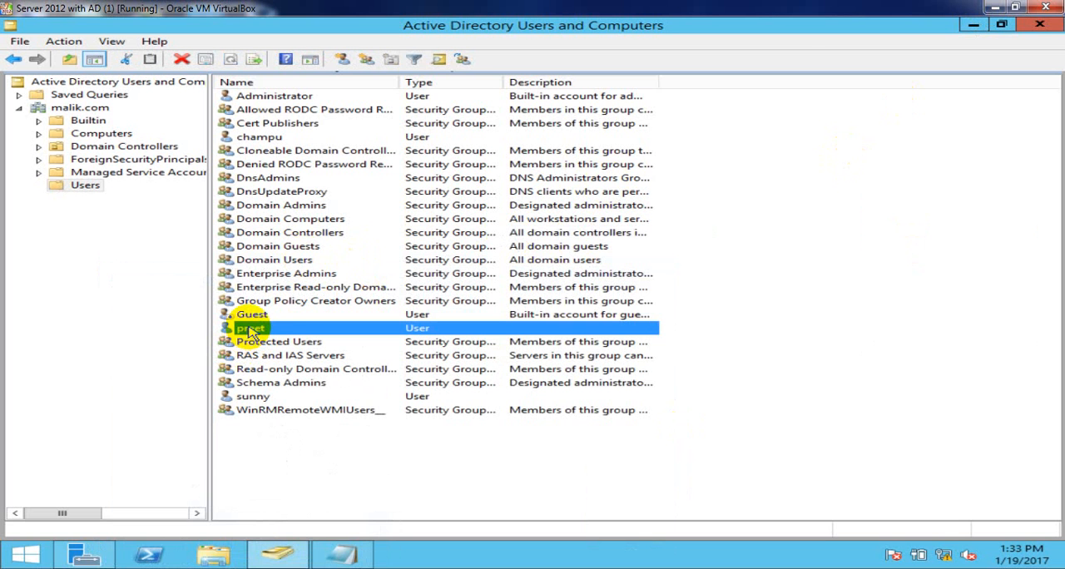
right_click(250, 333)
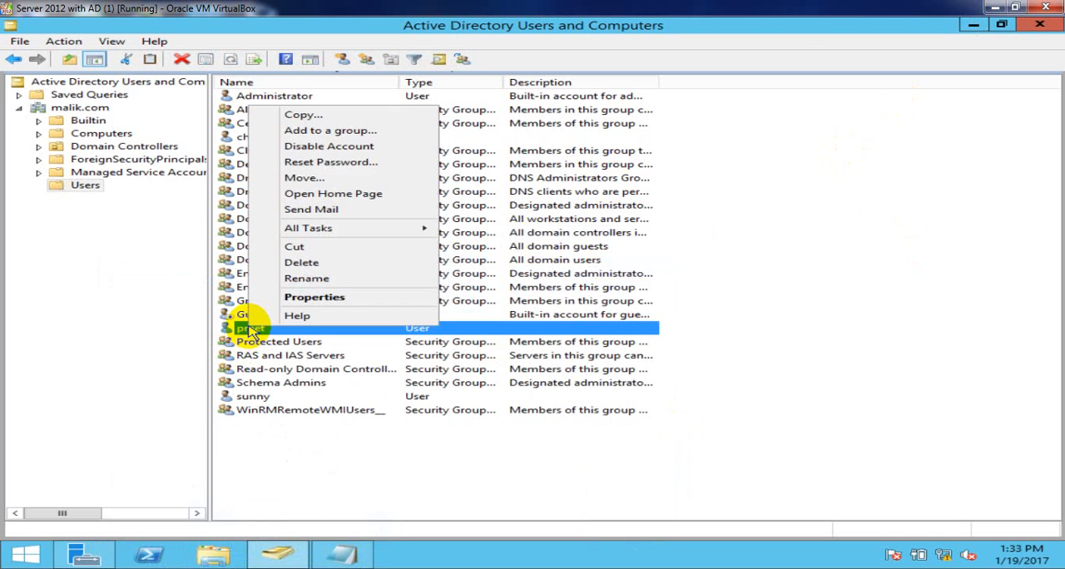
left_click(315, 298)
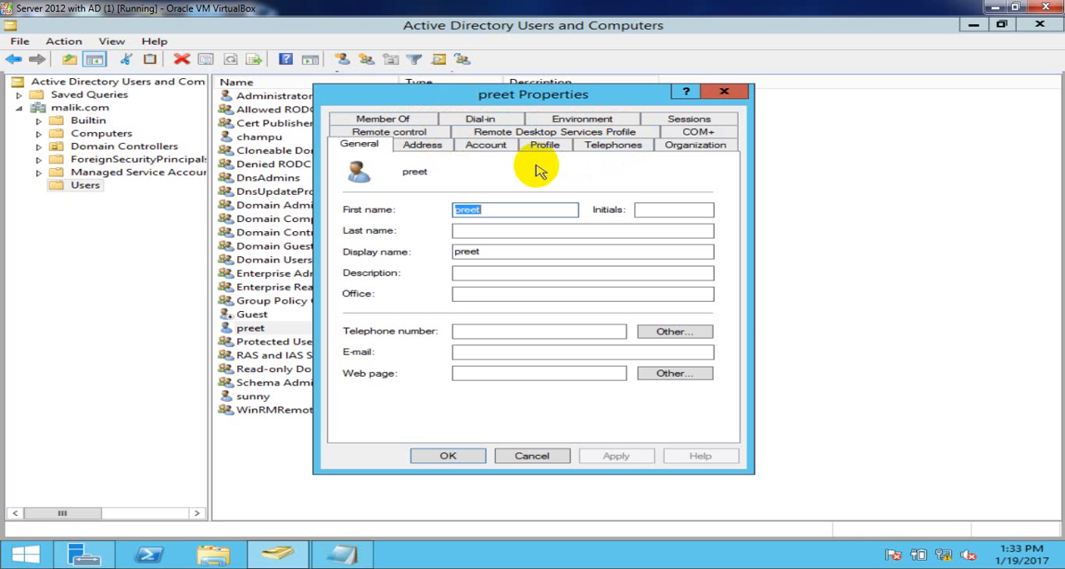
left_click(531, 455)
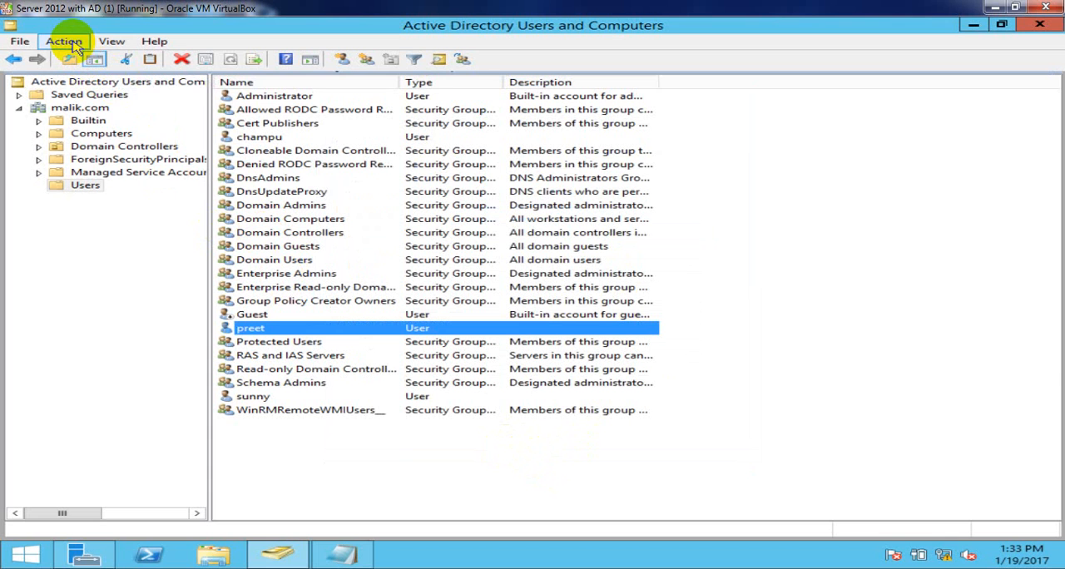
- Enable Advanced Features for the directory console and open the domain's Users container
left_click(111, 42)
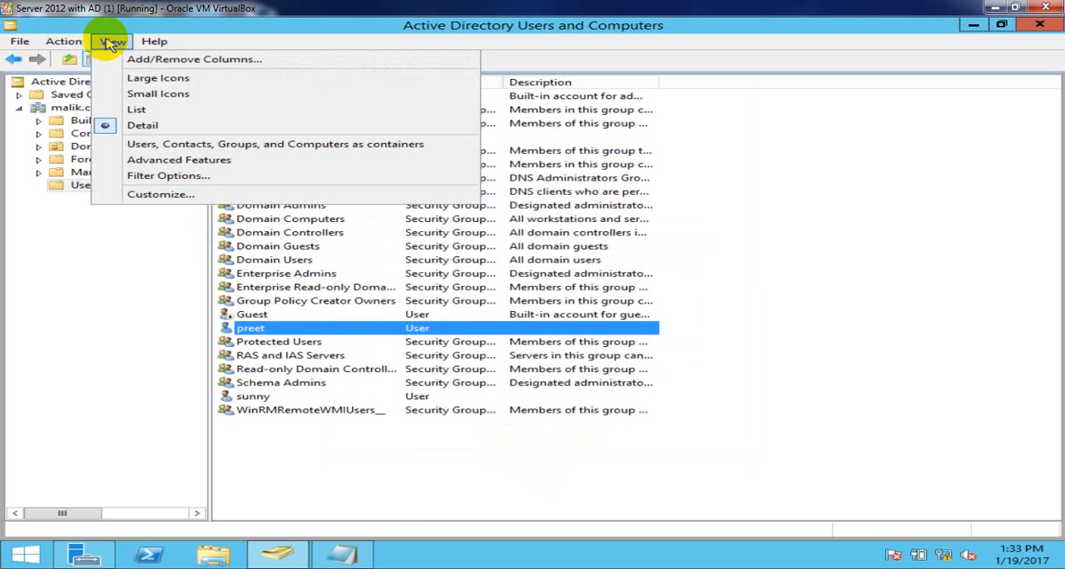
left_click(136, 161)
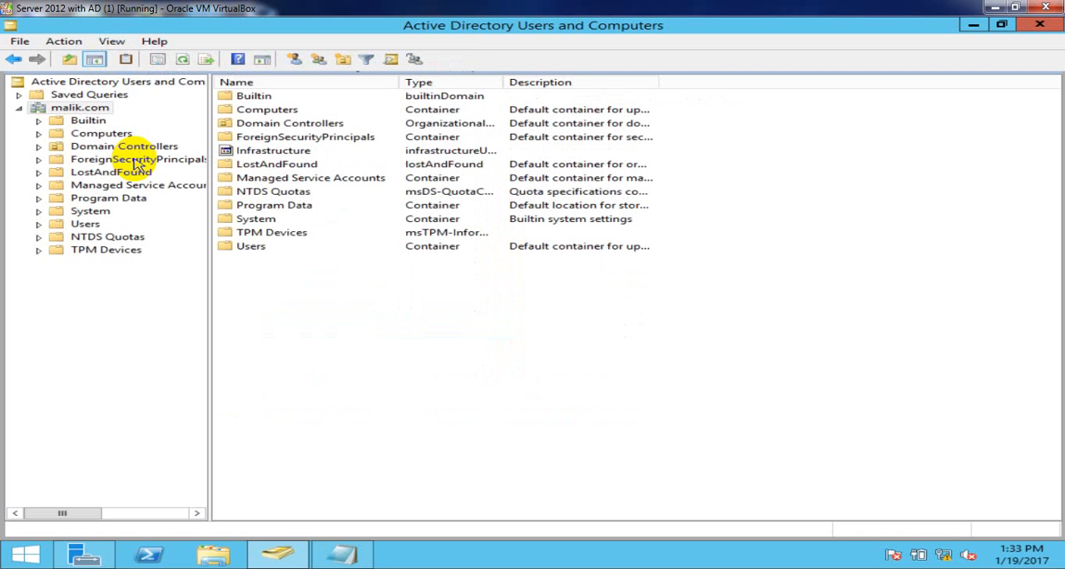
left_click(114, 43)
left_click(108, 267)
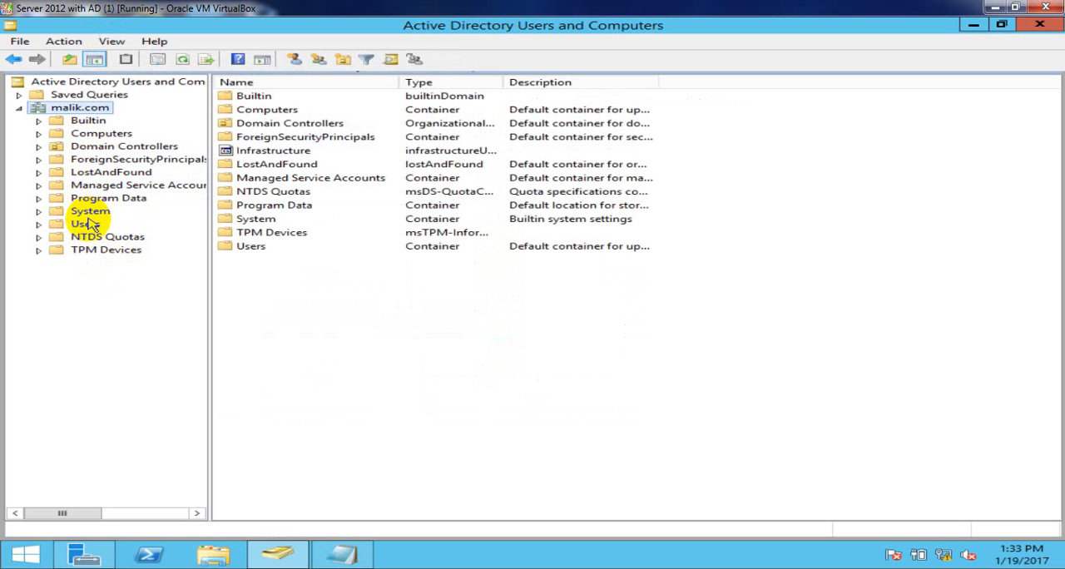
left_click(85, 225)
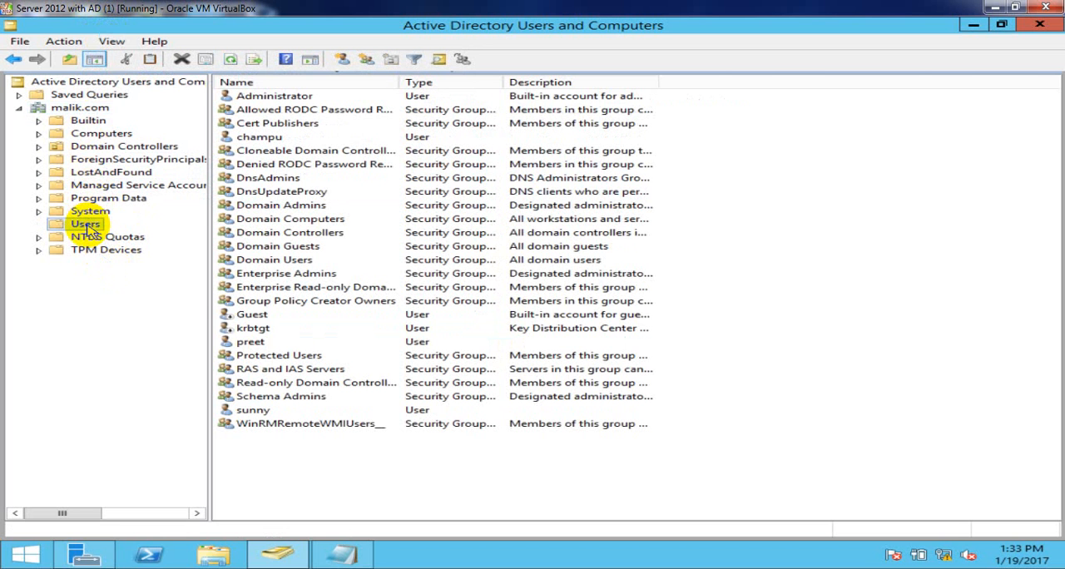
- Enable Protect object from accidental deletion for the user directly below krbtgt, then apply and close its properties
left_click(250, 342)
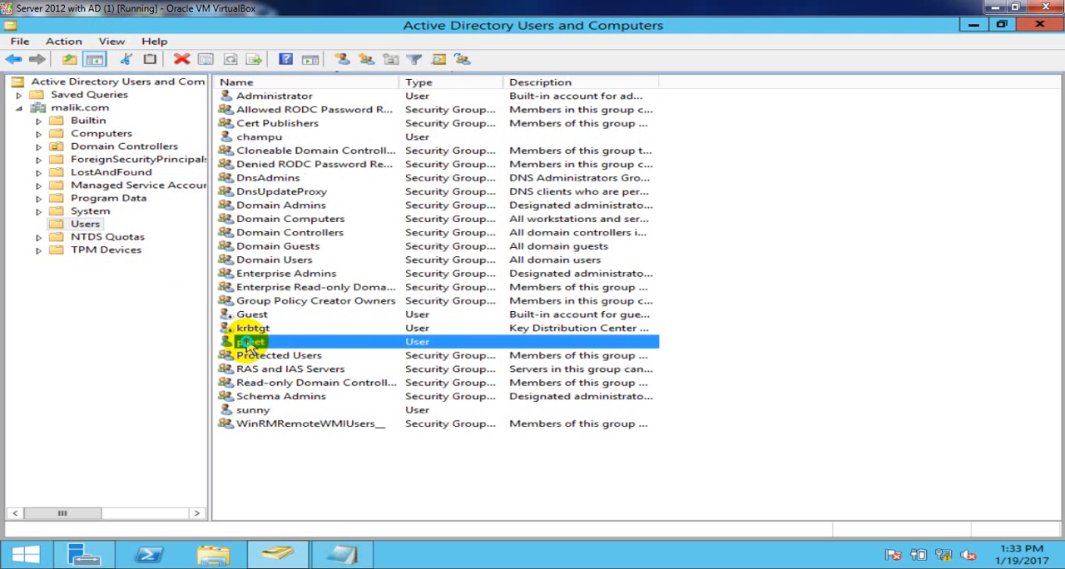
right_click(250, 343)
left_click(312, 313)
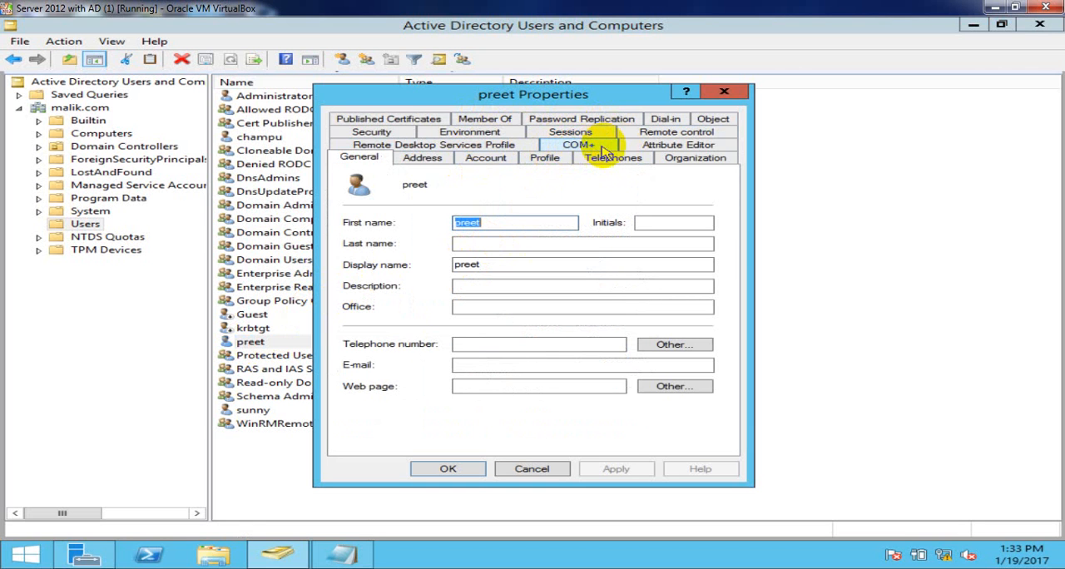
left_click(731, 121)
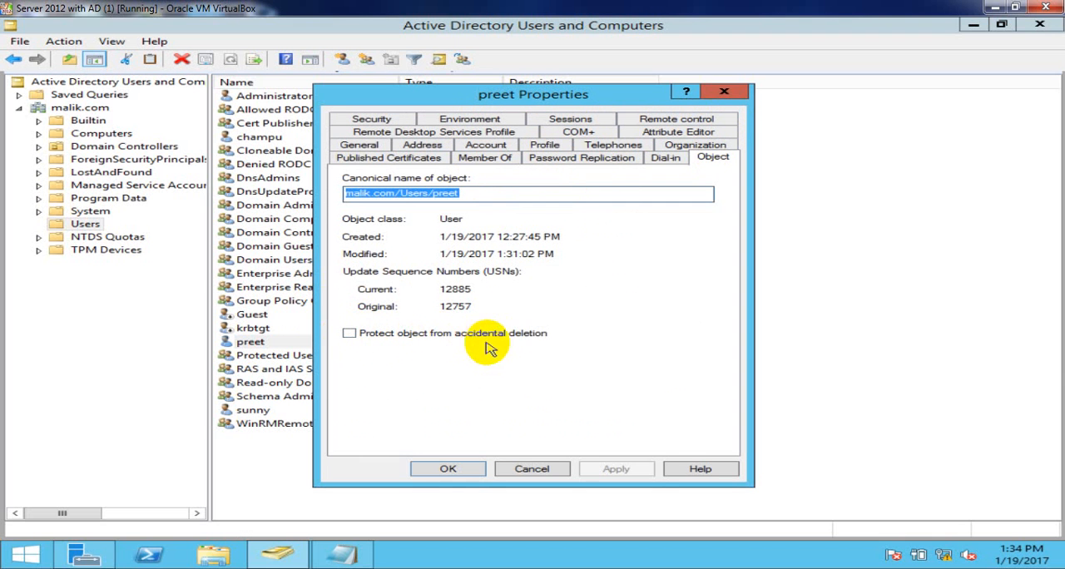
left_click(350, 333)
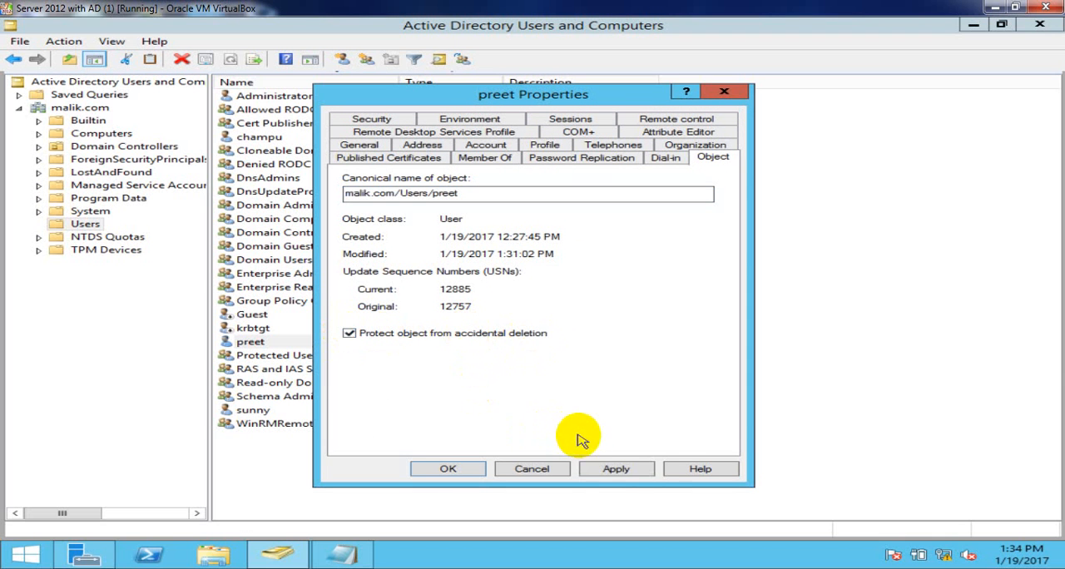
left_click(594, 470)
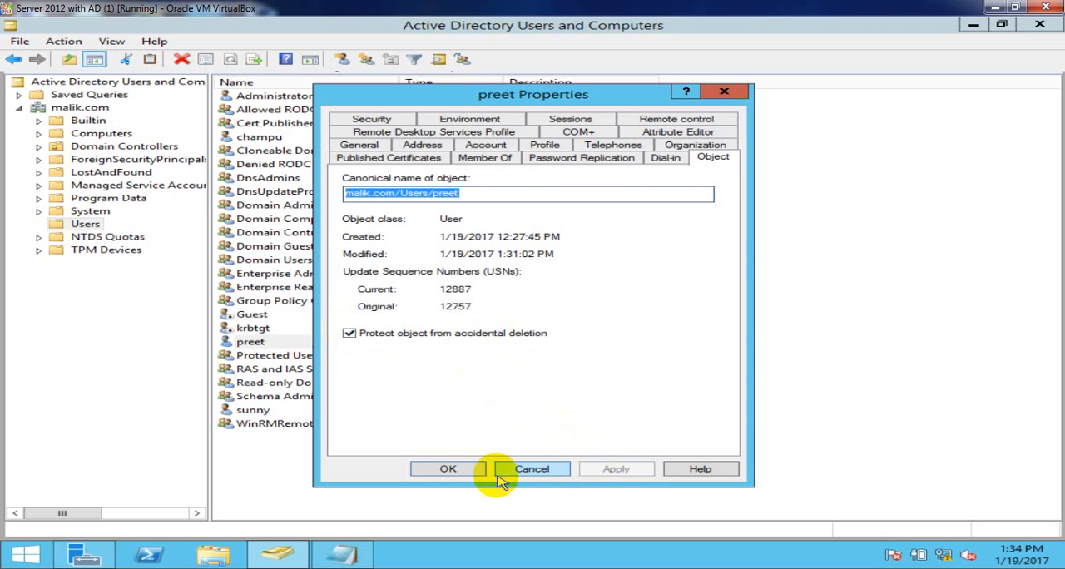
left_click(469, 472)
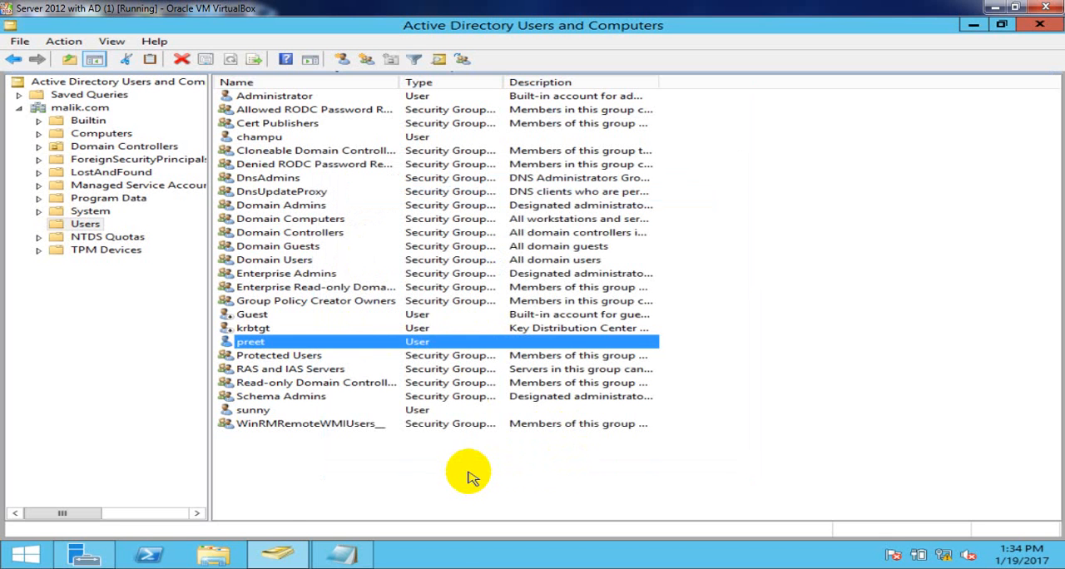
- Refresh the Users container and try to delete the protected user directly below krbtgt, confirming the deletion
right_click(809, 200)
left_click(859, 277)
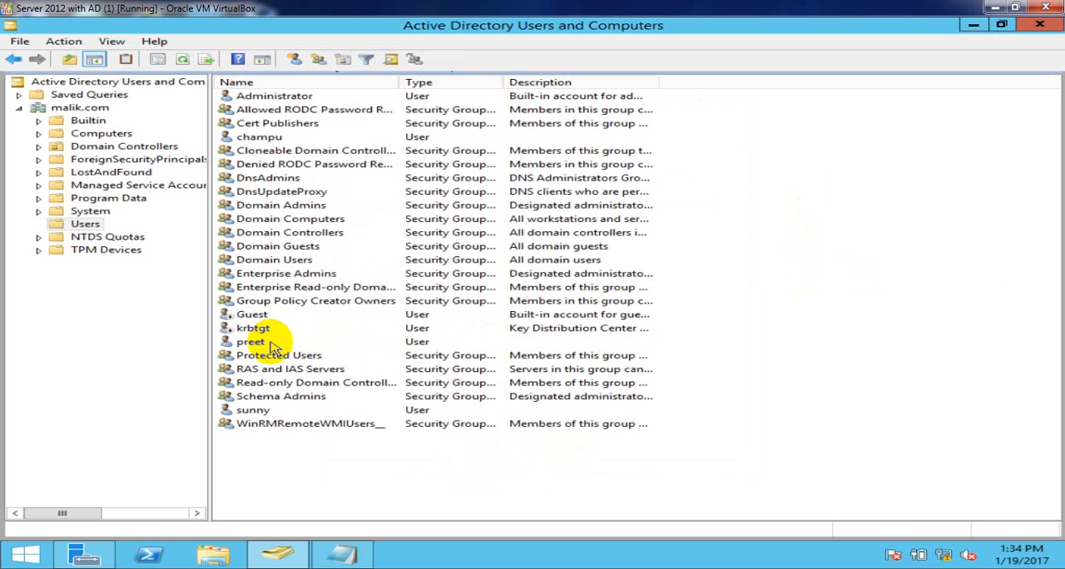
left_click(248, 346)
right_click(248, 350)
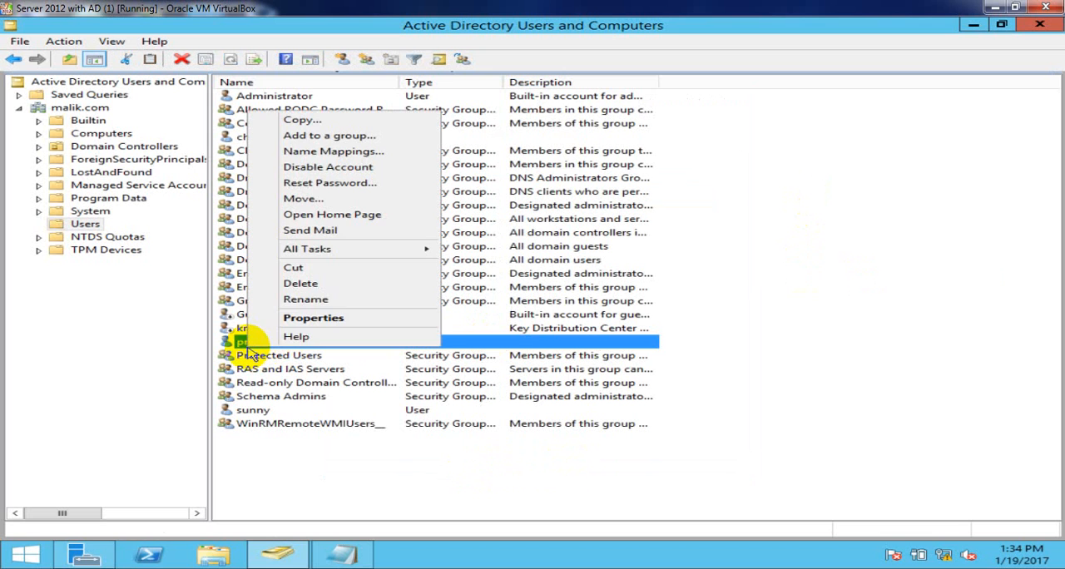
left_click(301, 284)
left_click(617, 341)
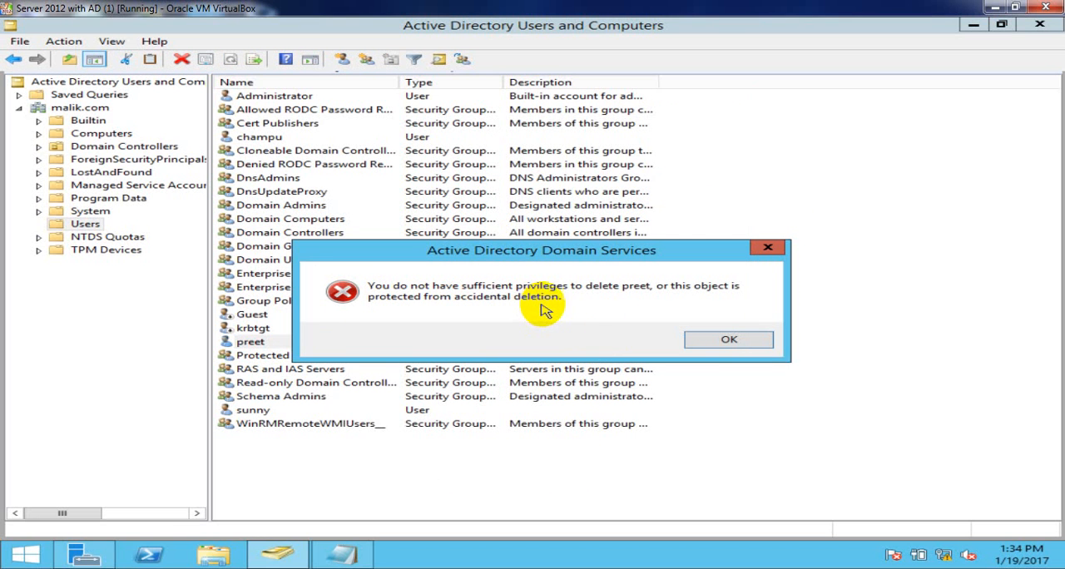
left_click(724, 340)
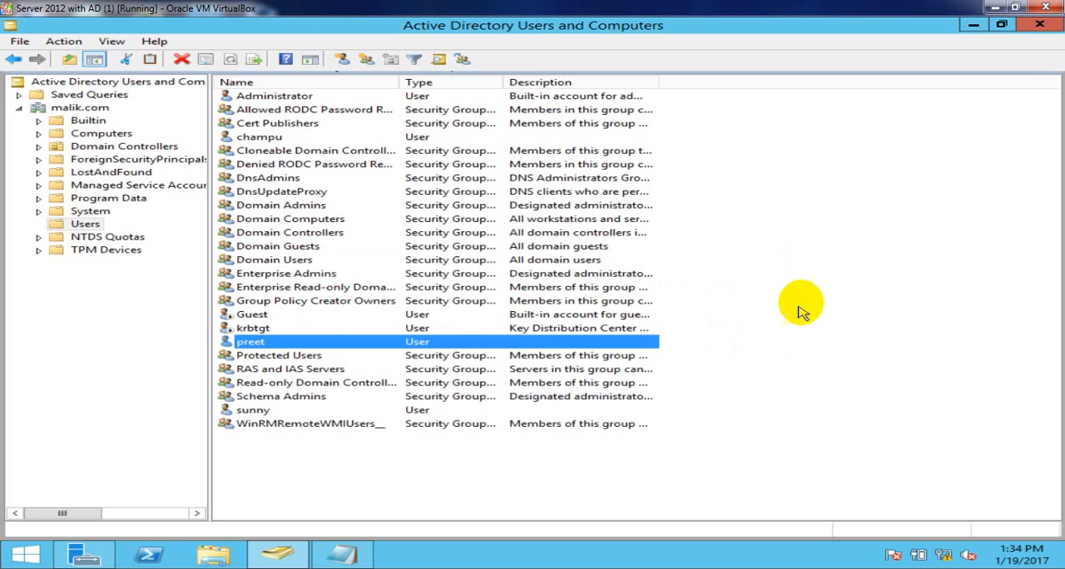
right_click(785, 192)
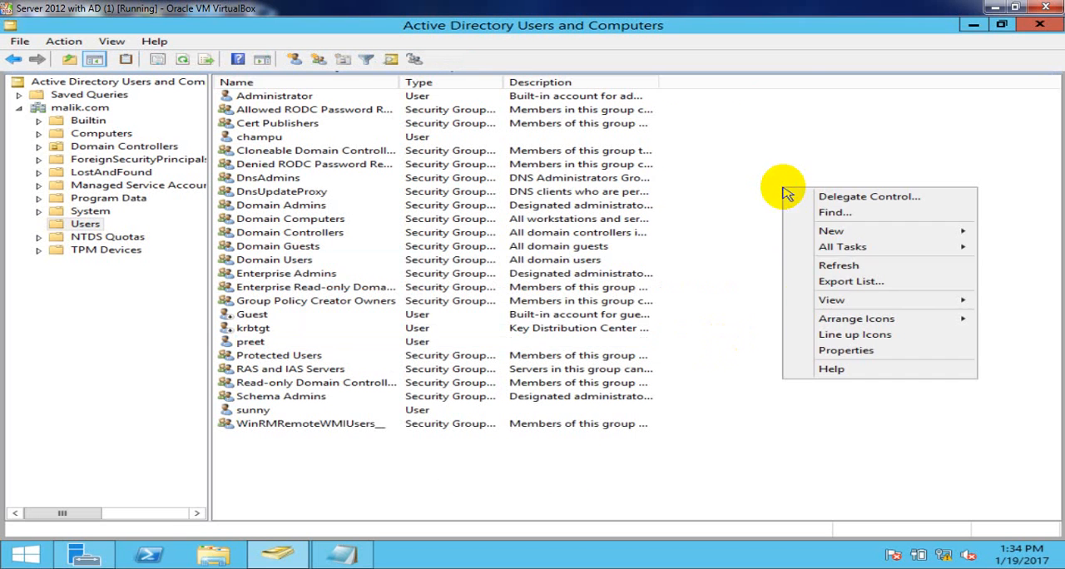
left_click(844, 264)
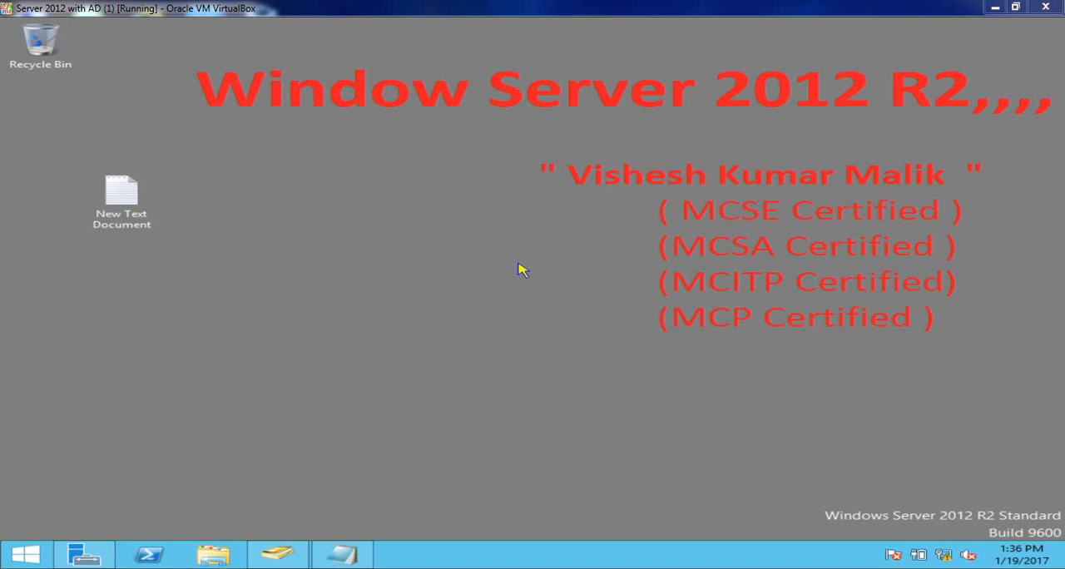
- Return to Active Directory Users and Computers, reopen the domain's Users container and select the user directly below Guest
left_click(277, 556)
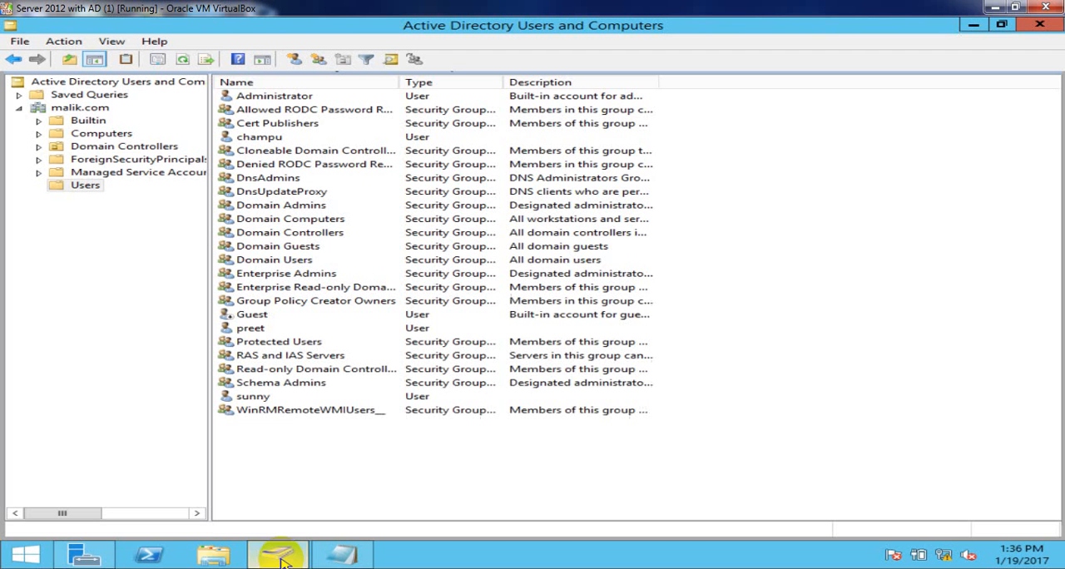
left_click(243, 330)
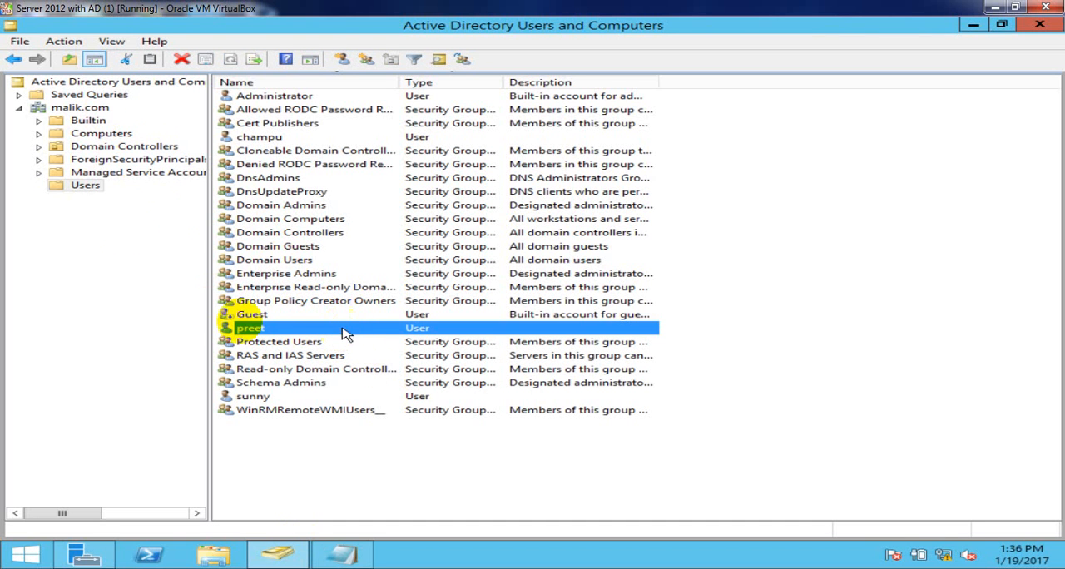
left_click(93, 111)
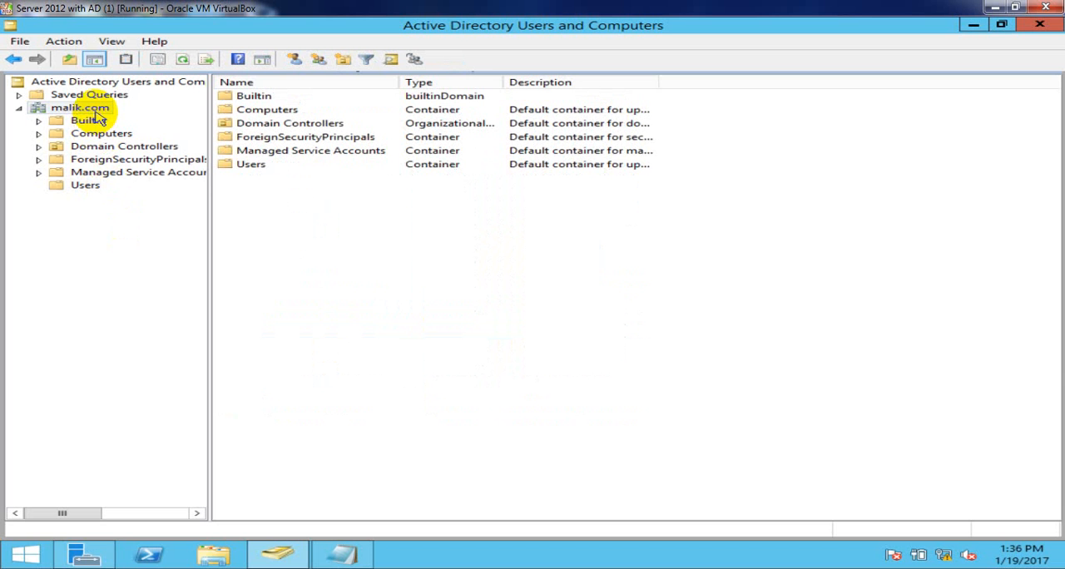
left_click(78, 188)
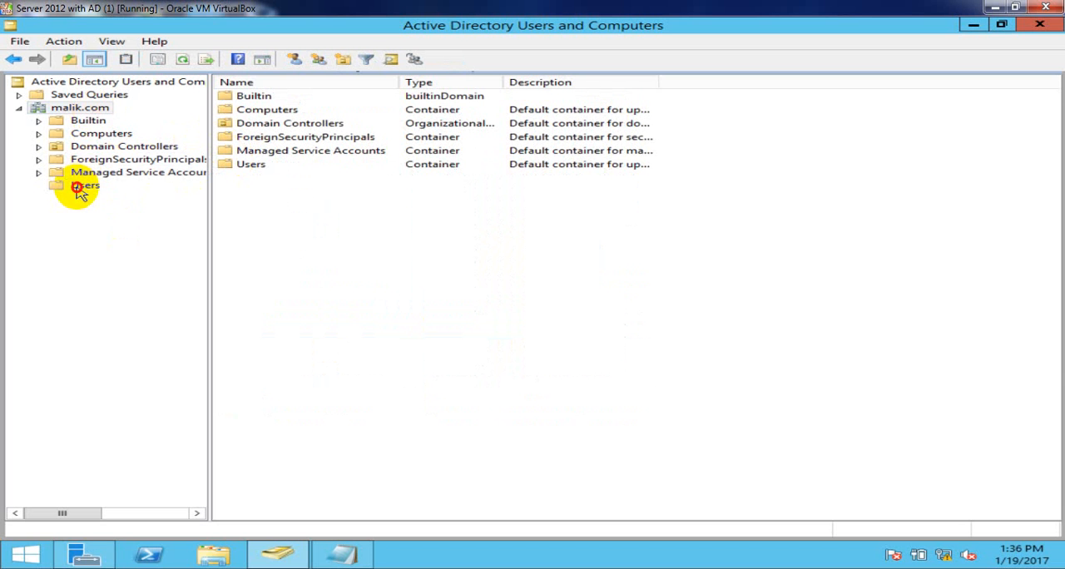
left_click(253, 330)
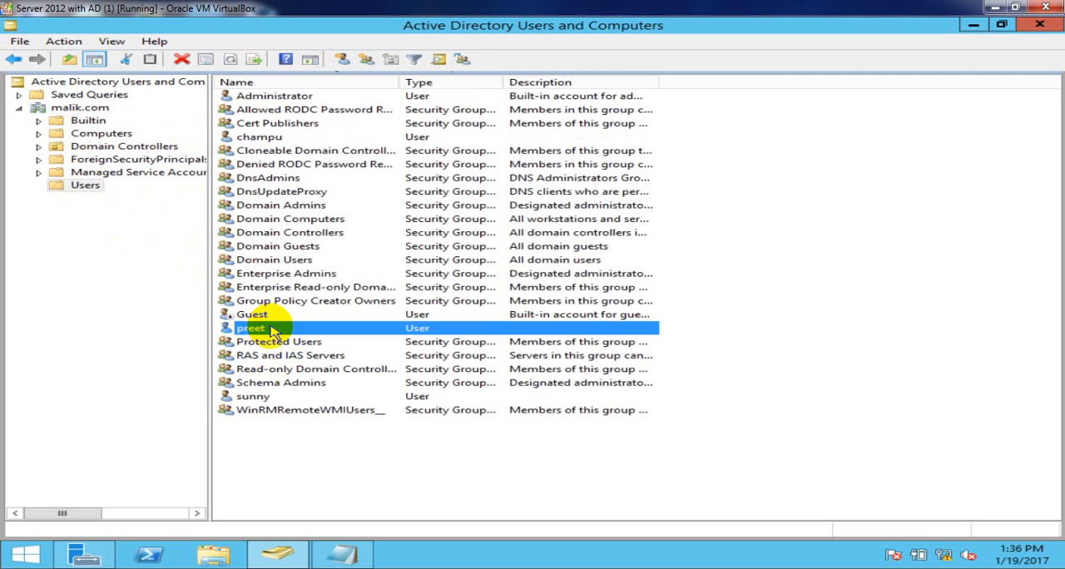
- Switch to the Notepad user list and enter the new user name beside the first user's entry
left_click(340, 554)
key("Delete")
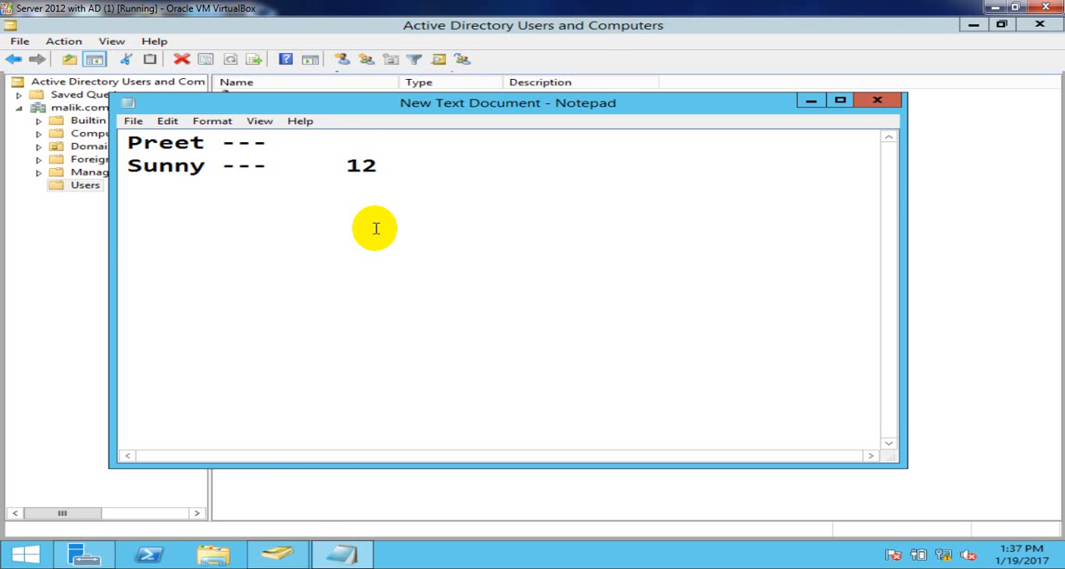
type("vishesh")
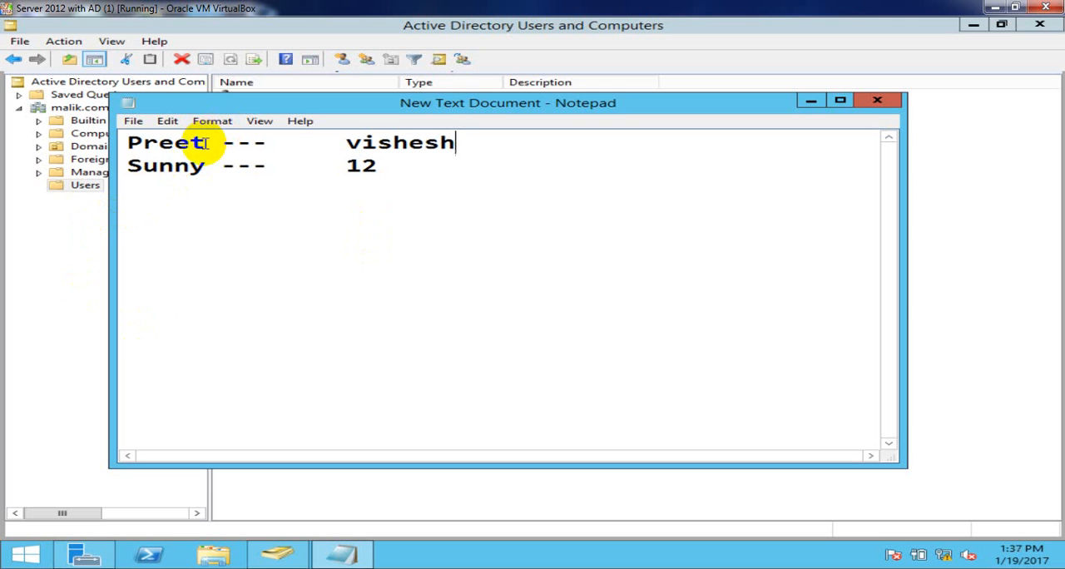
- Highlight the current and new user names on the first Notepad line, then minimise Notepad
left_click_drag(205, 143, 130, 143)
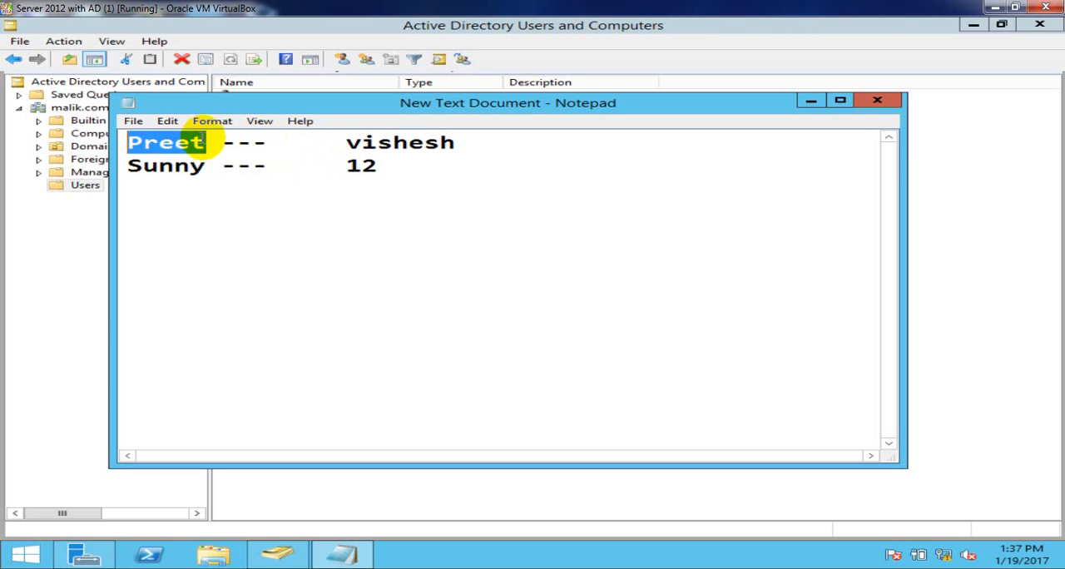
left_click(209, 141)
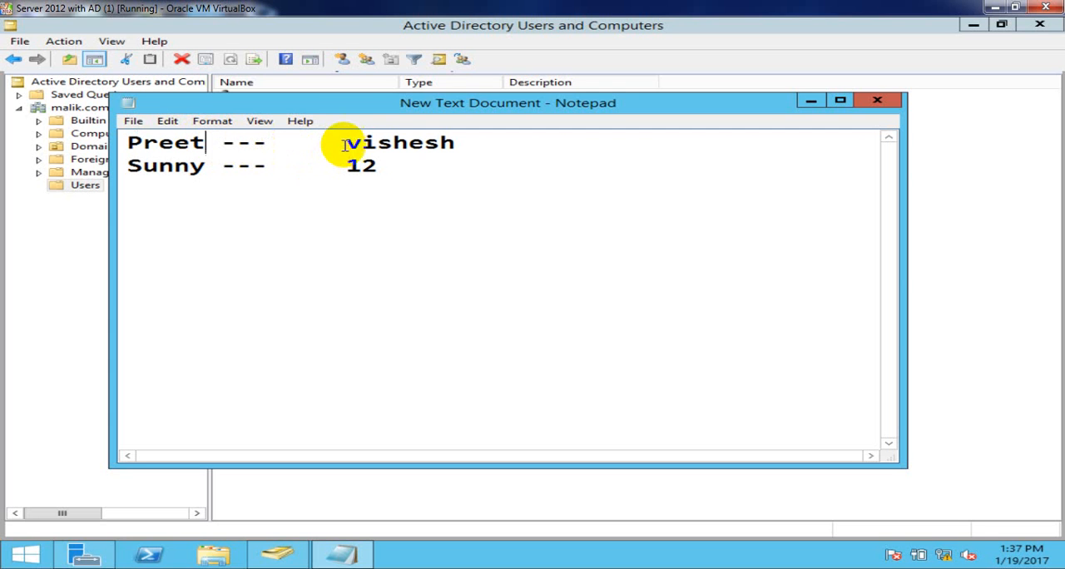
left_click_drag(346, 144, 463, 144)
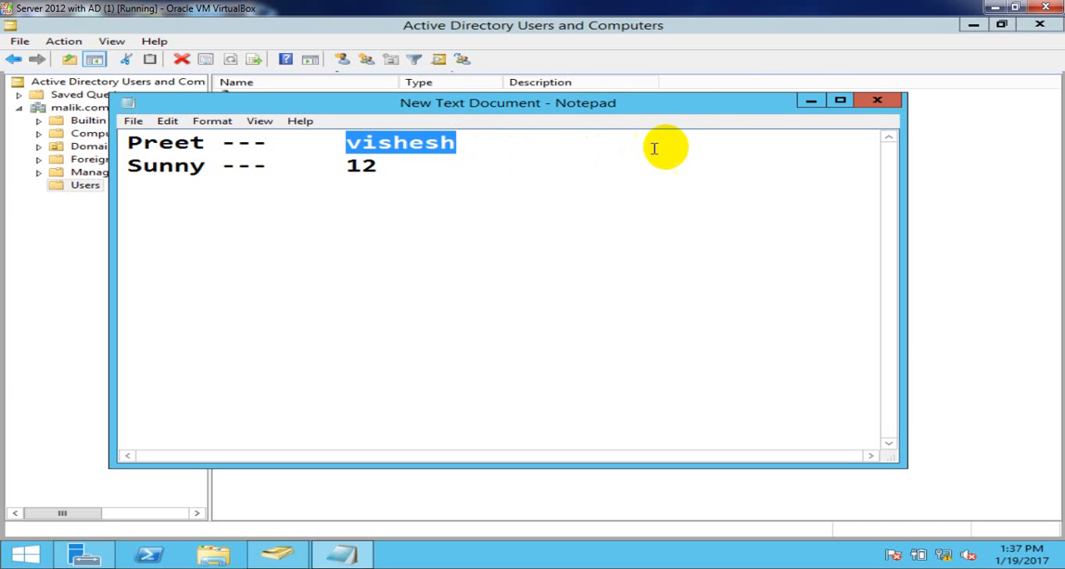
left_click(811, 102)
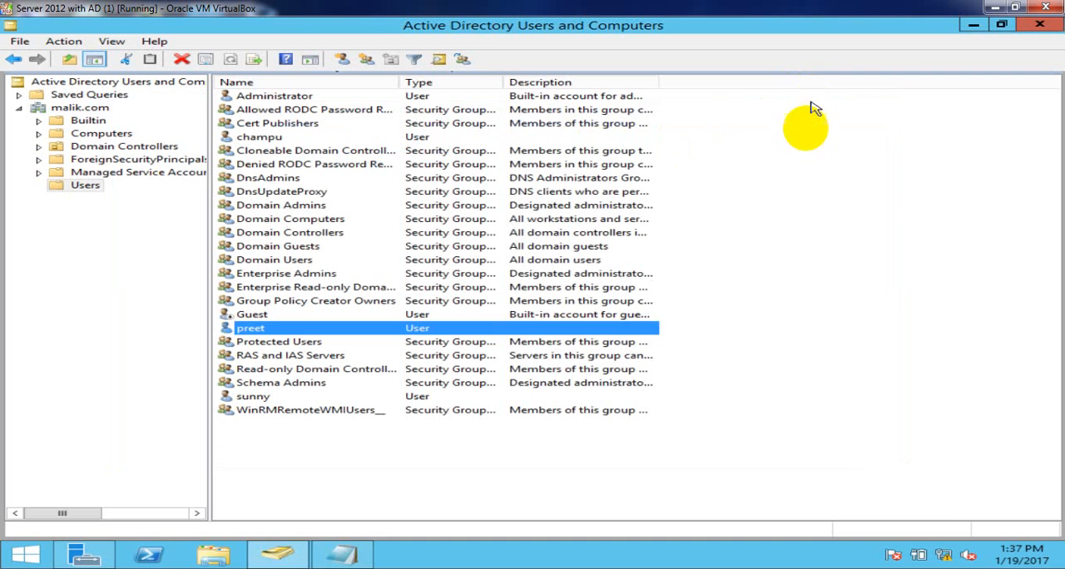
- Refresh the Users container, highlight topic 10, How to rename Domain User, in the Word list, and return to the server
right_click(685, 169)
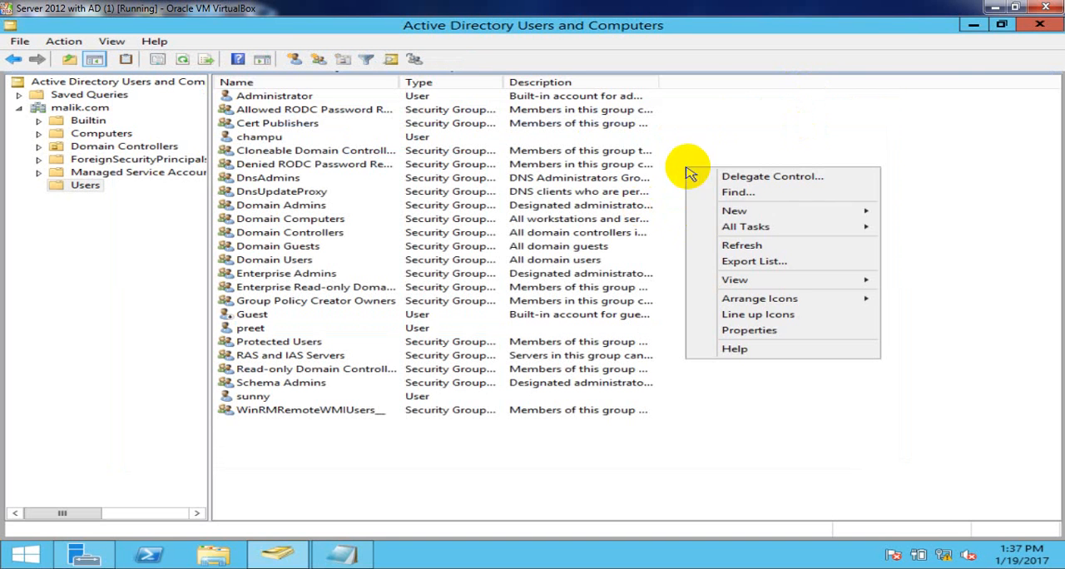
left_click(741, 245)
left_click(242, 568)
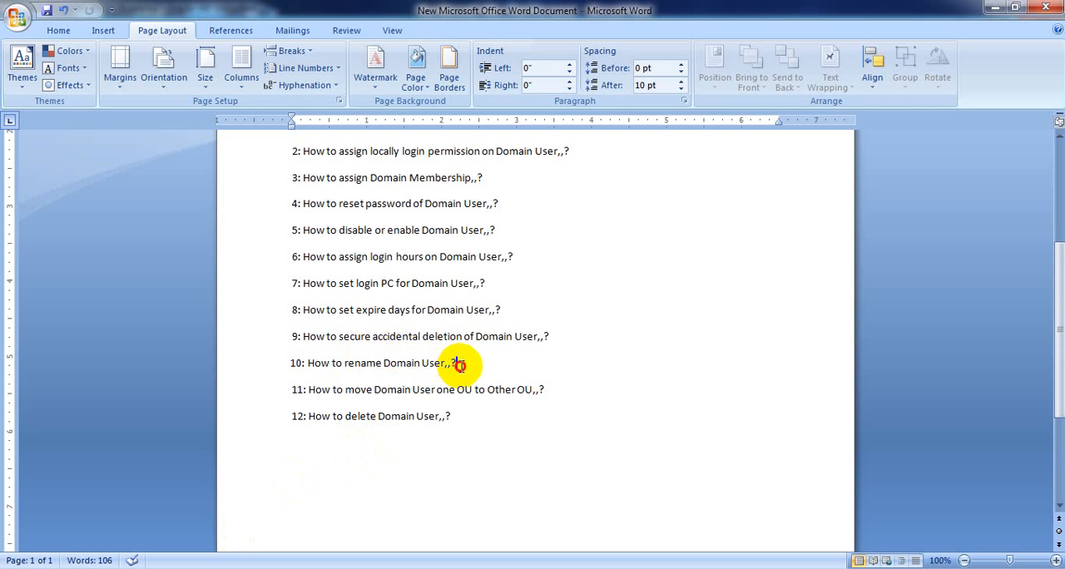
left_click_drag(454, 363, 310, 376)
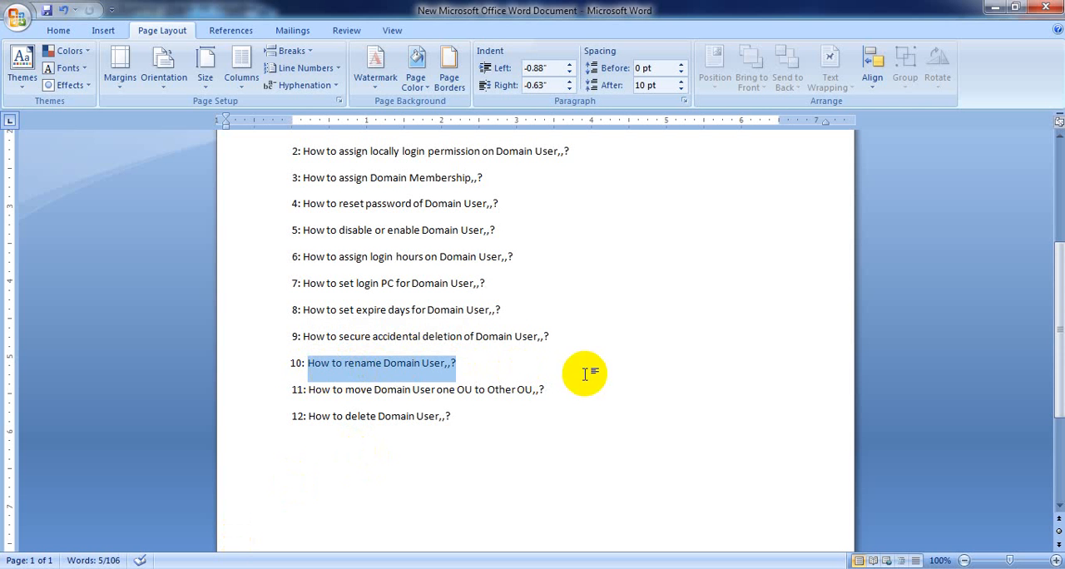
left_click(1002, 8)
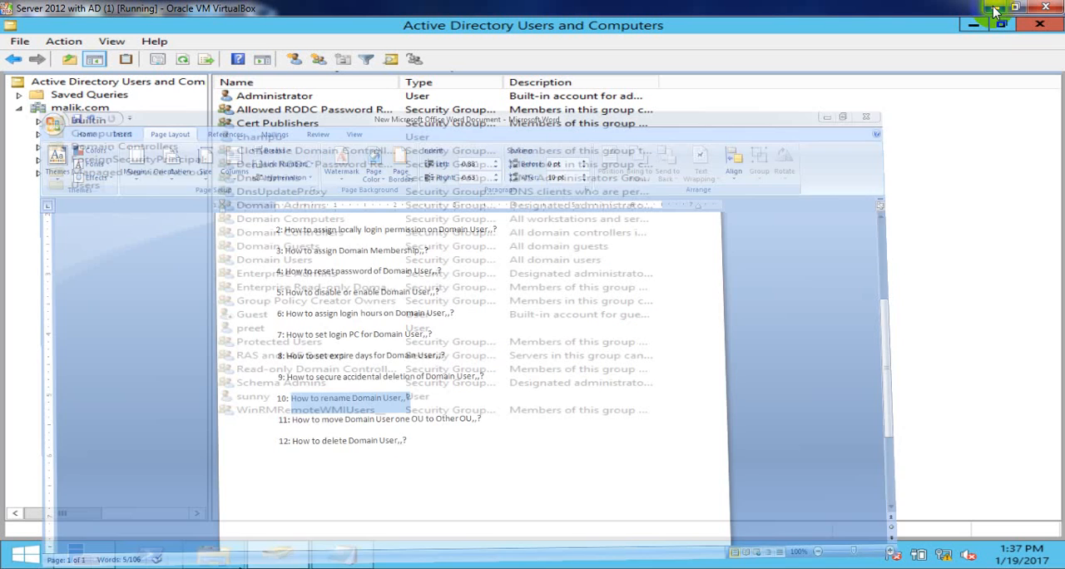
- Rename the user directly below Guest in the Users container, entering the new user name as its full name
left_click(248, 332)
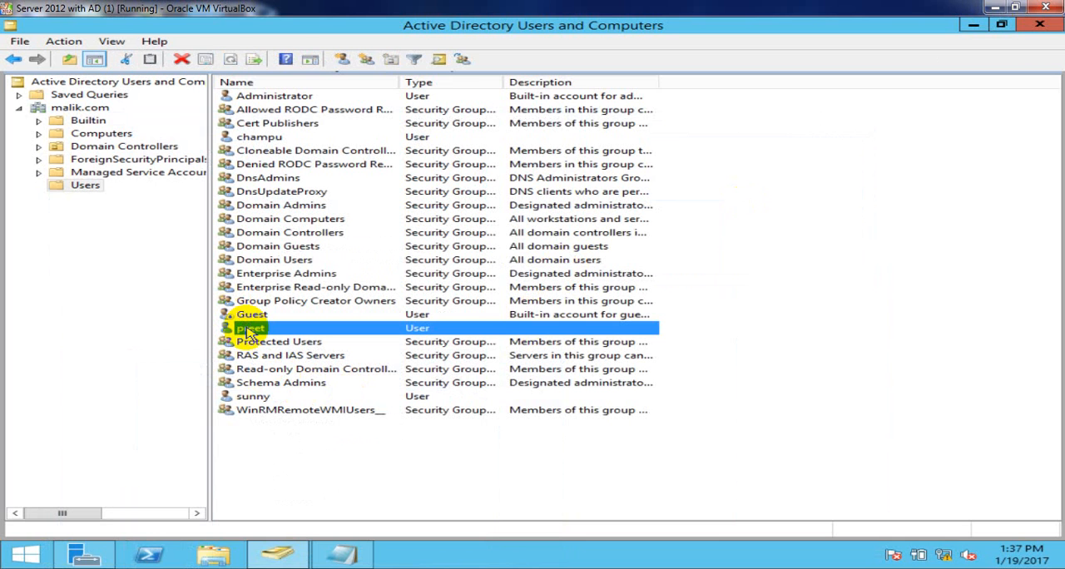
right_click(282, 334)
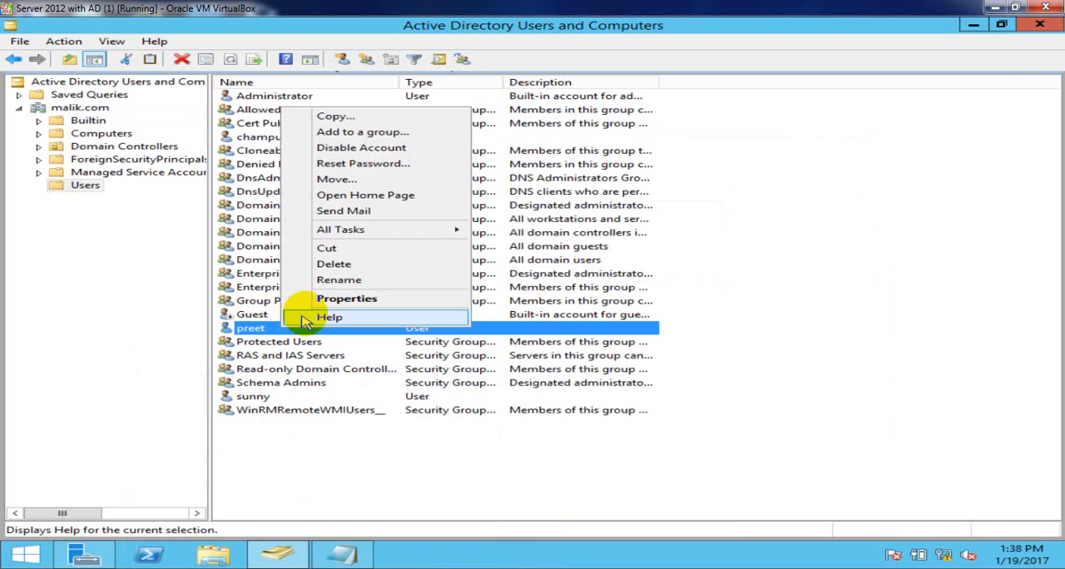
left_click(339, 281)
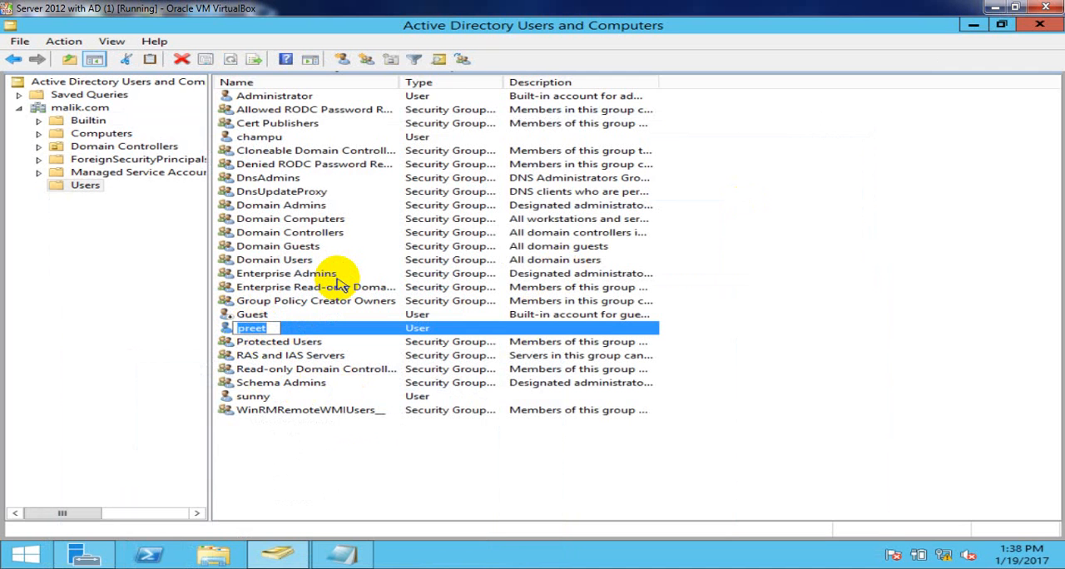
type("vishesh")
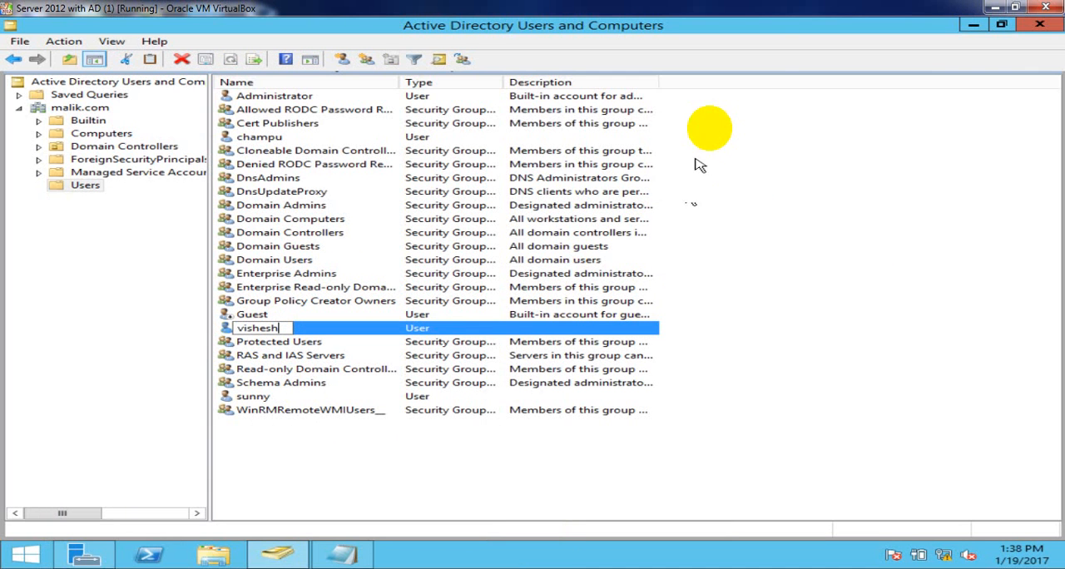
key("Return")
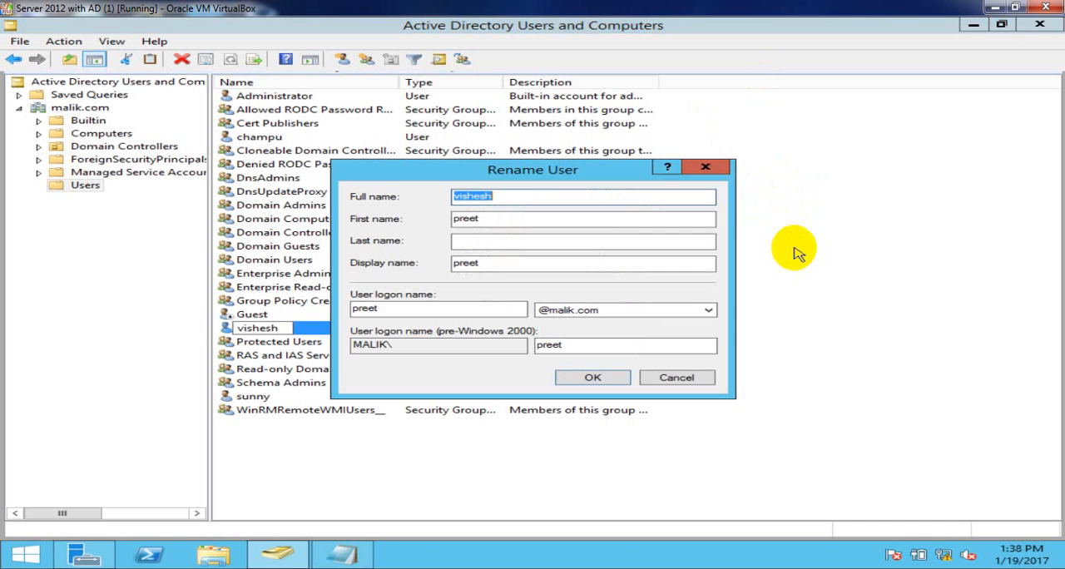
- Replace the first name in the Rename User dialog with the new user name
left_click(496, 218)
key("BackSpace")
key("BackSpace")
key("BackSpace")
key("BackSpace")
key("BackSpace")
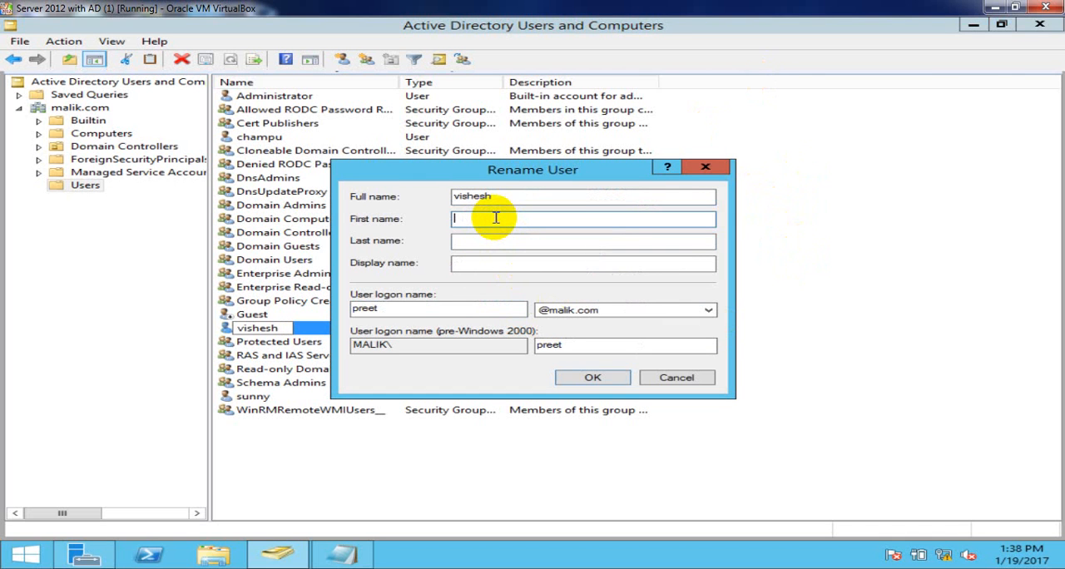
type("vishesh")
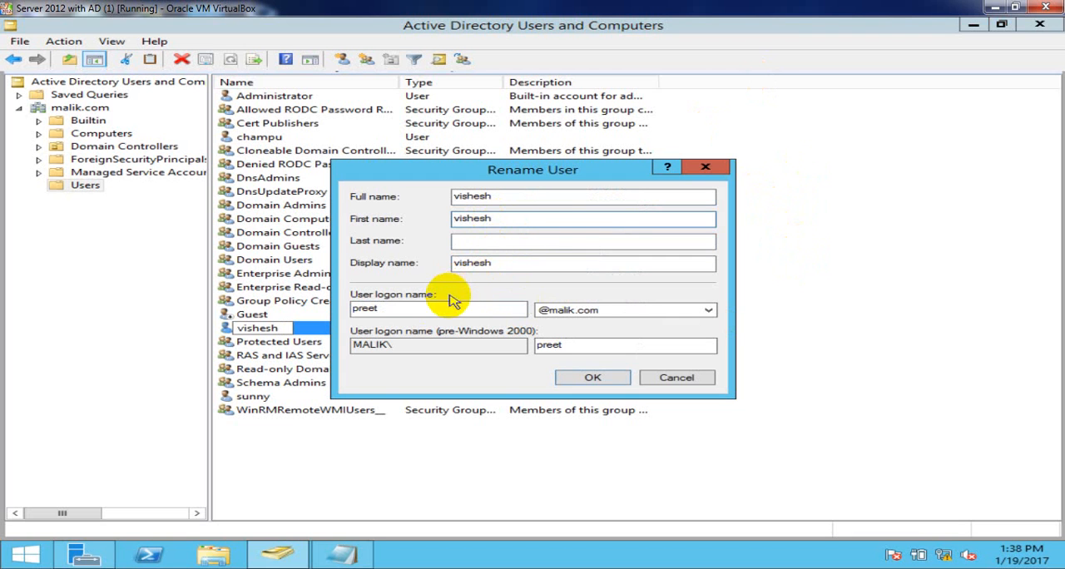
- Replace the user logon name with the new user name and apply the rename
left_click(416, 310)
key("BackSpace")
key("BackSpace")
key("BackSpace")
key("BackSpace")
key("BackSpace")
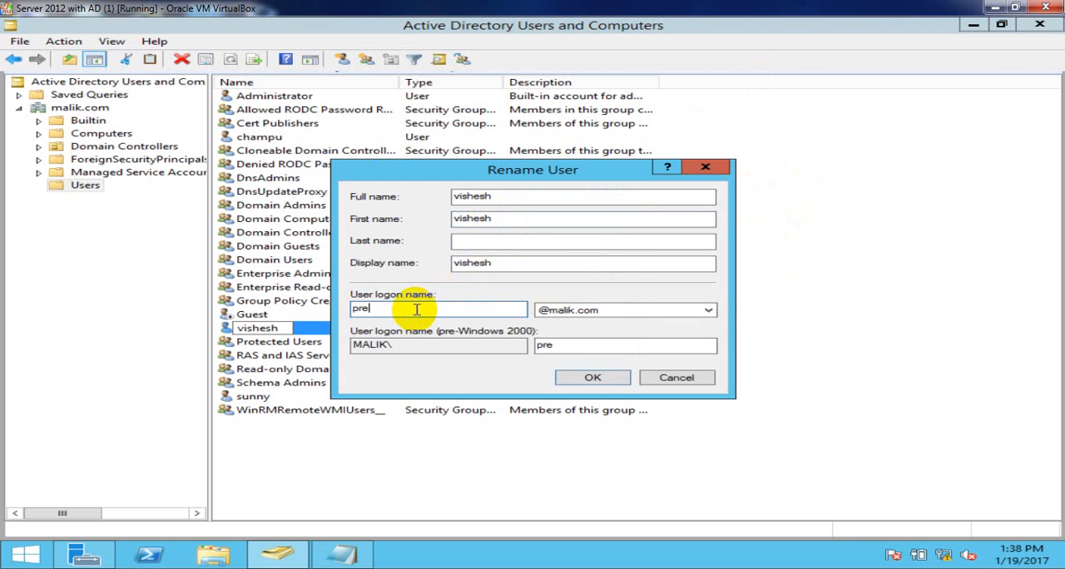
type("vishesh")
left_click(591, 377)
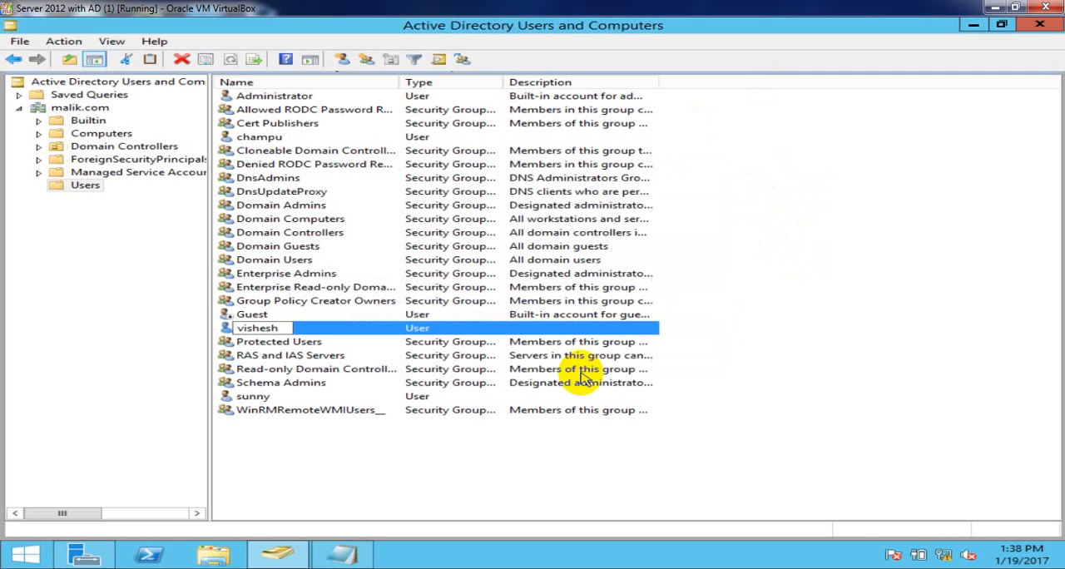
- Refresh the Users container and check the renamed user's entry in the list
right_click(853, 149)
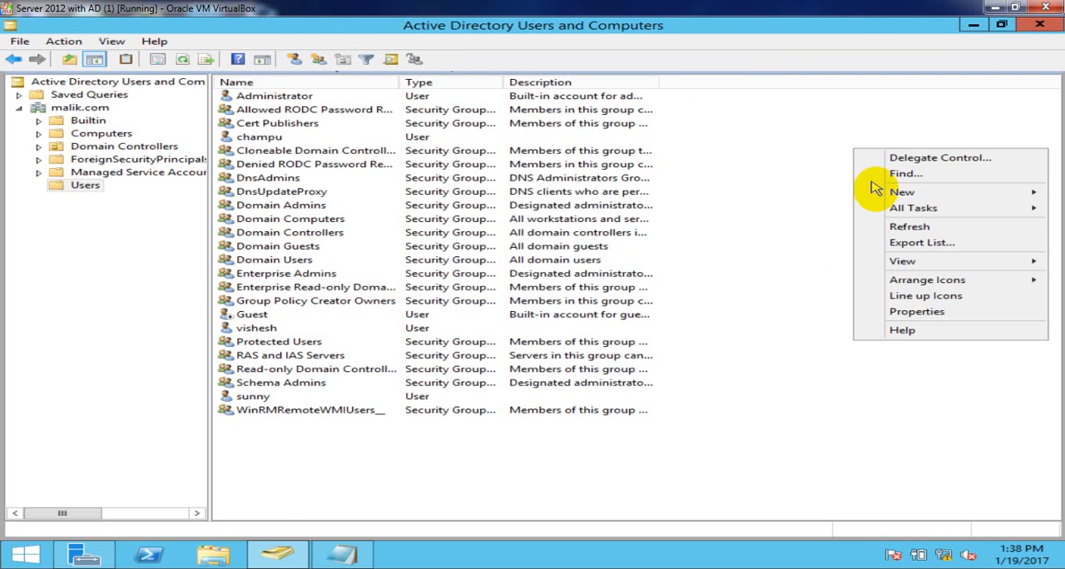
left_click(908, 226)
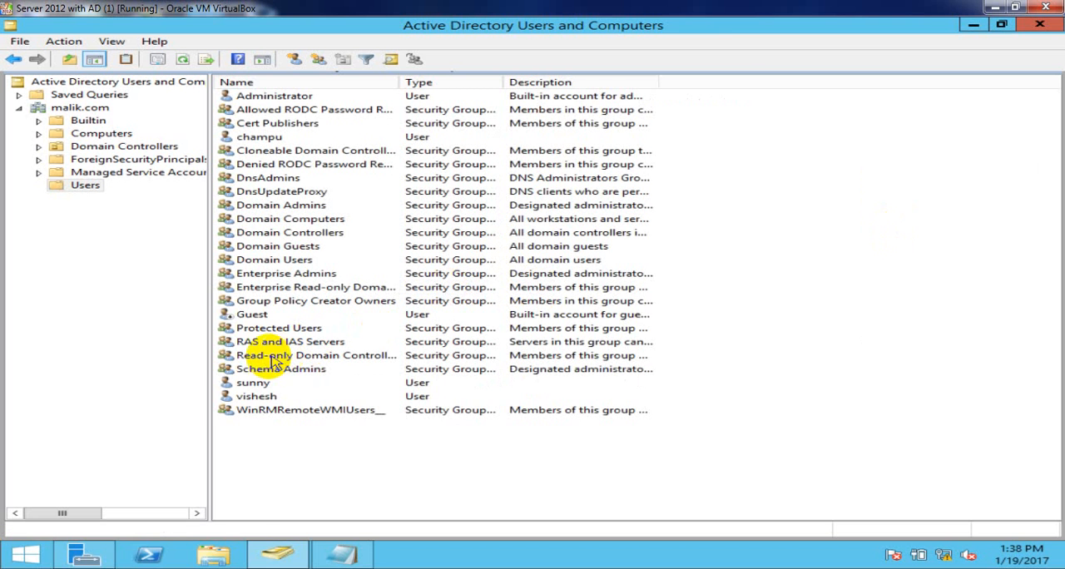
left_click(256, 401)
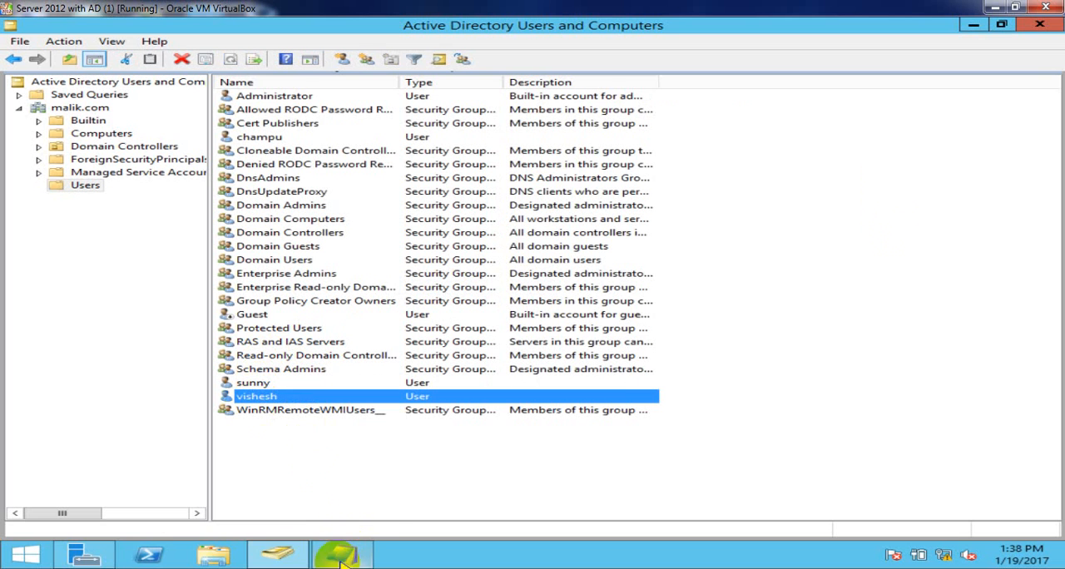
mouse_move(255, 567)
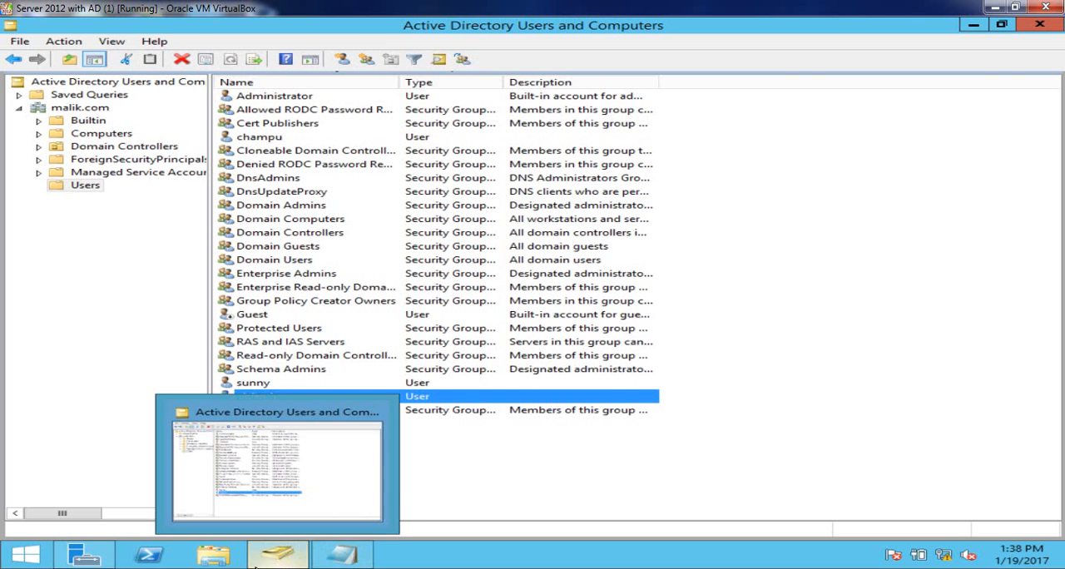
right_click(511, 489)
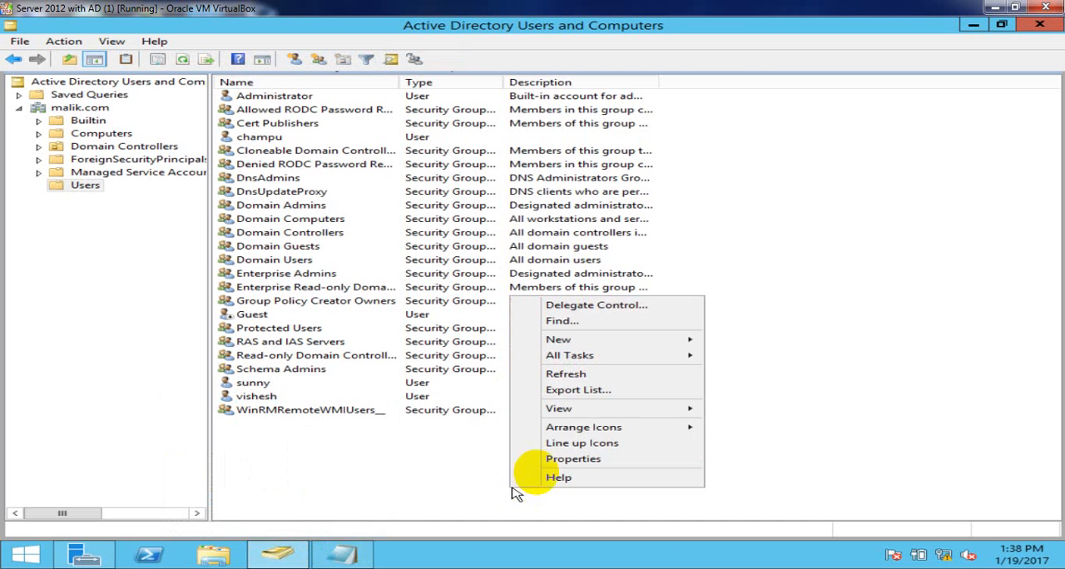
left_click(573, 373)
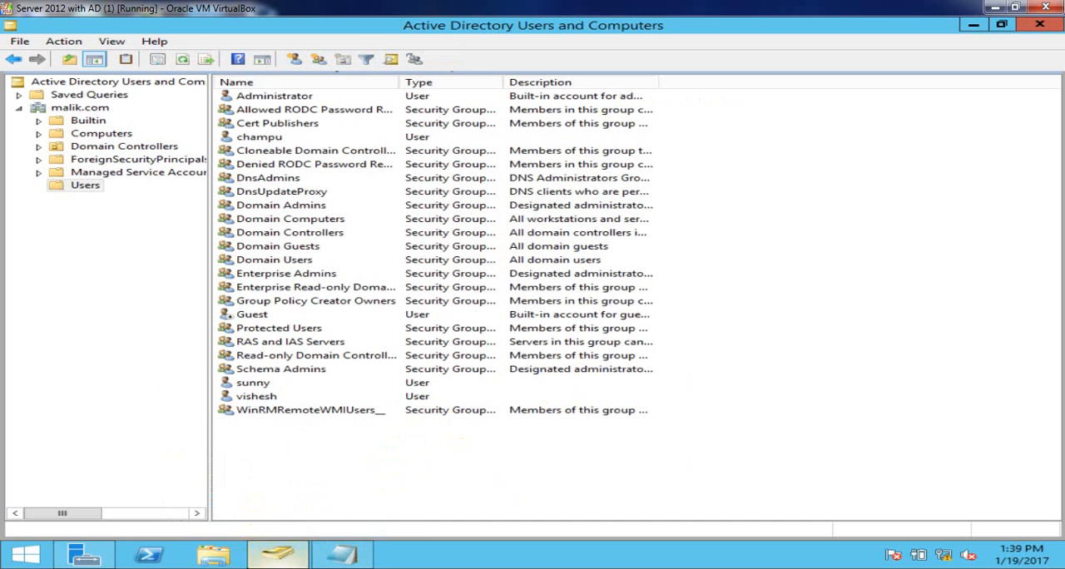
- Switch to the Windows 7 client virtual machine and check which user is signed in
left_click(278, 568)
left_click(592, 514)
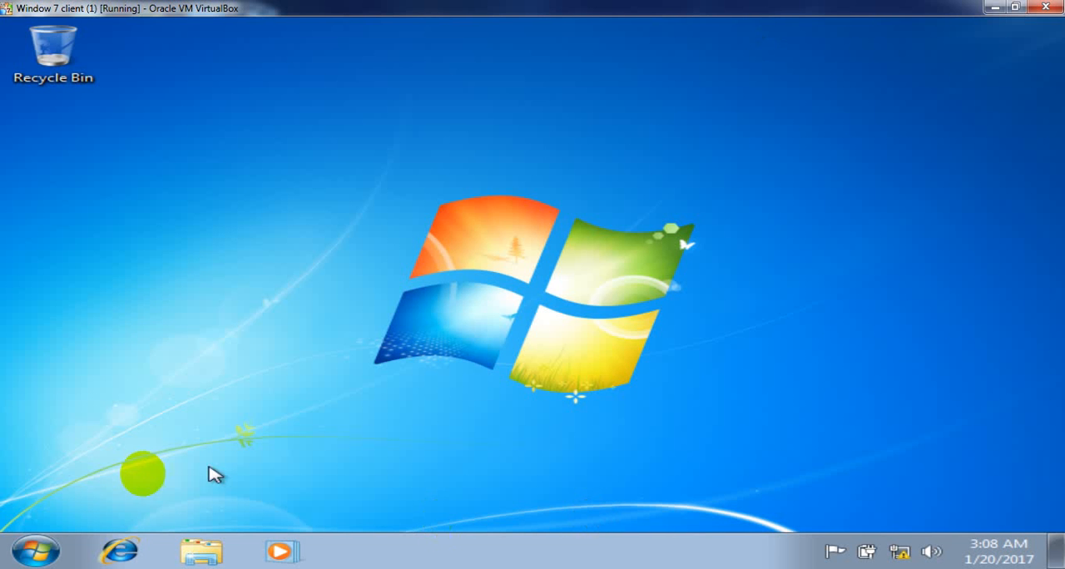
left_click(36, 551)
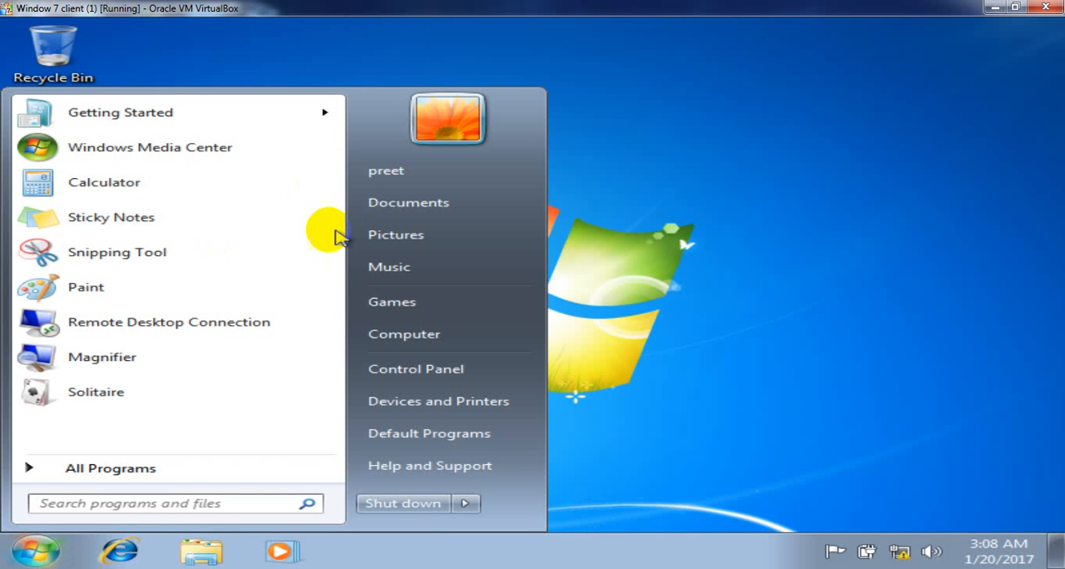
right_click(676, 167)
left_click(756, 213)
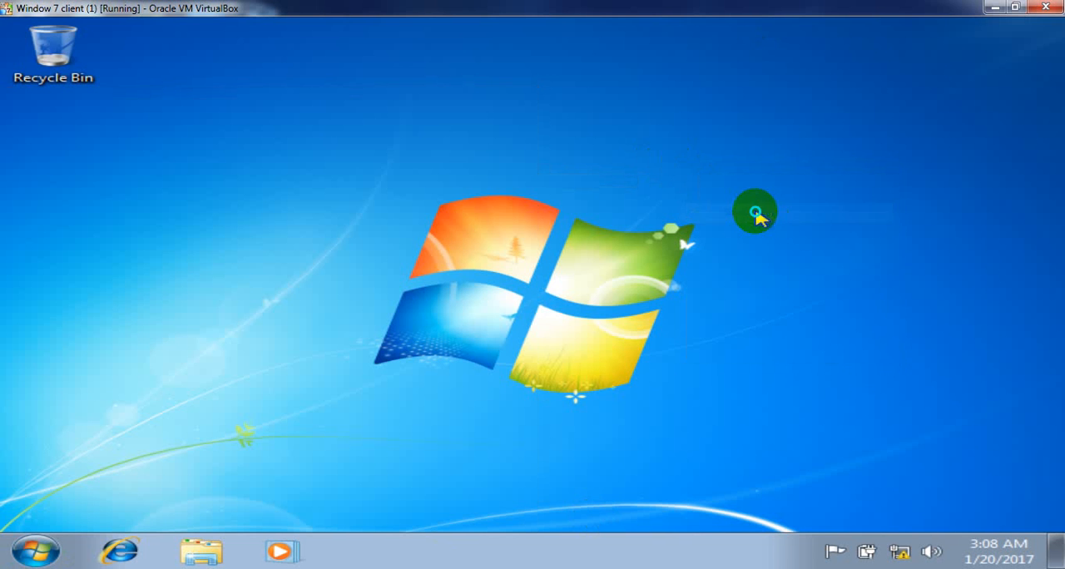
right_click(755, 213)
left_click(824, 263)
right_click(829, 270)
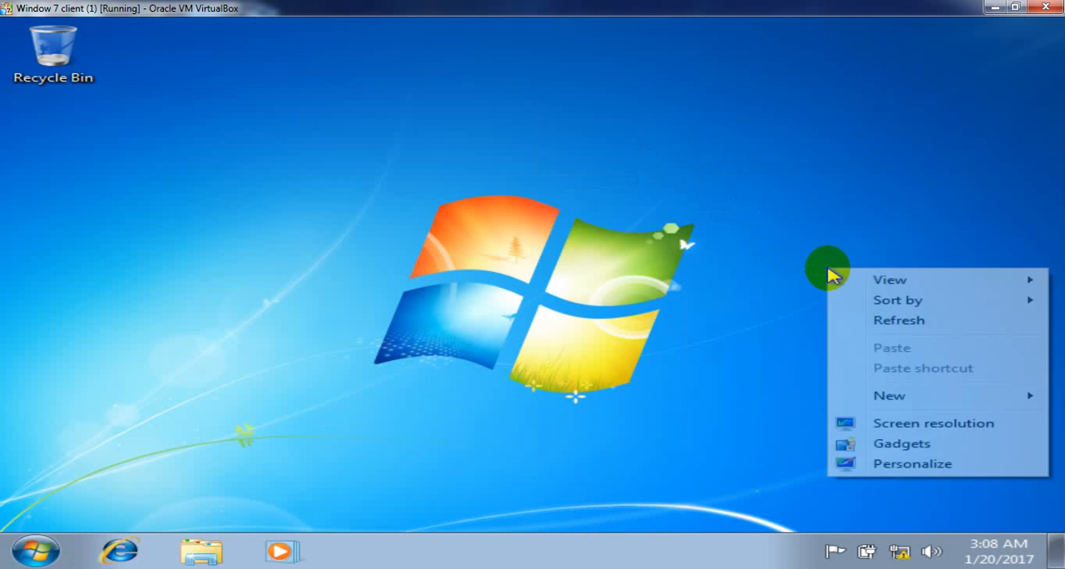
left_click(877, 320)
right_click(875, 321)
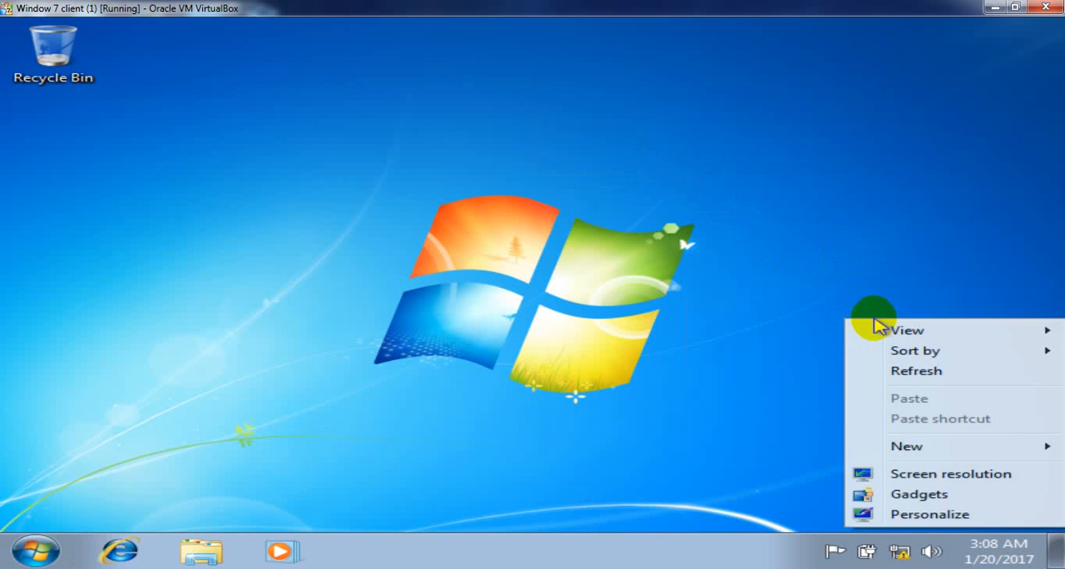
left_click(916, 372)
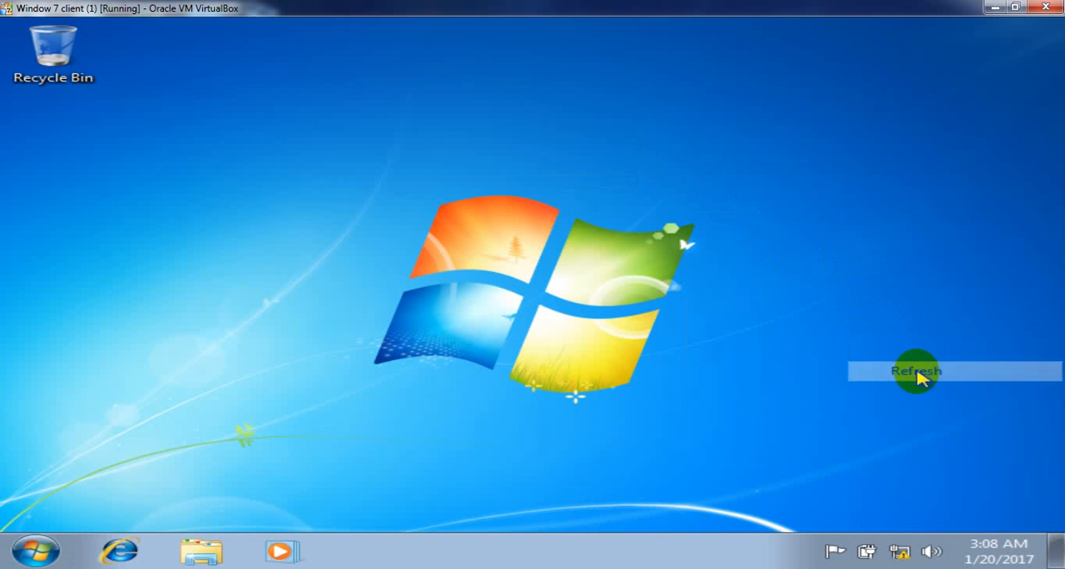
- Log off the Windows 7 client and log back on under the old user name with the account password
left_click(12, 551)
mouse_move(468, 505)
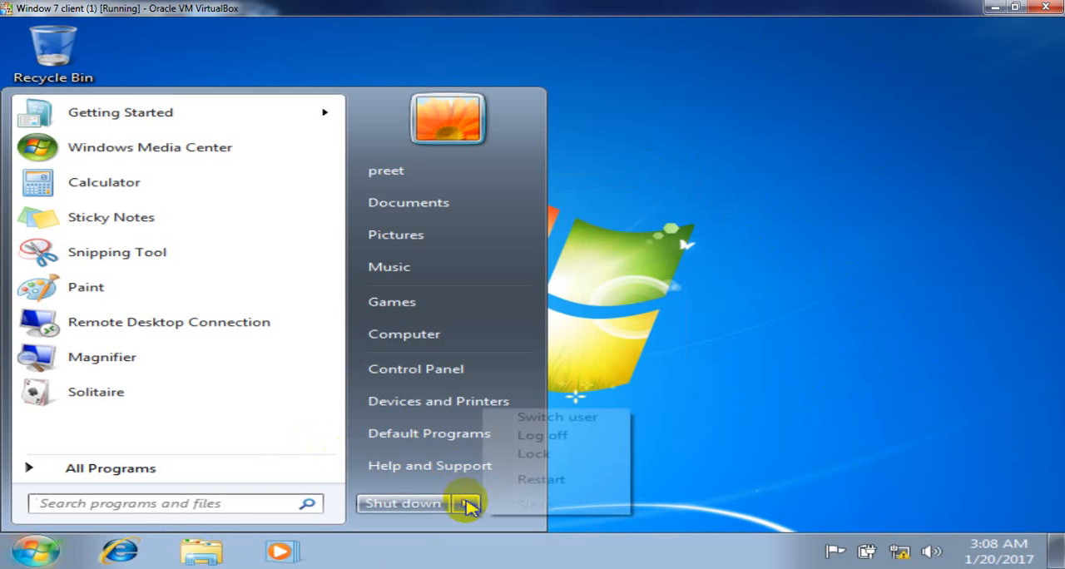
left_click(551, 436)
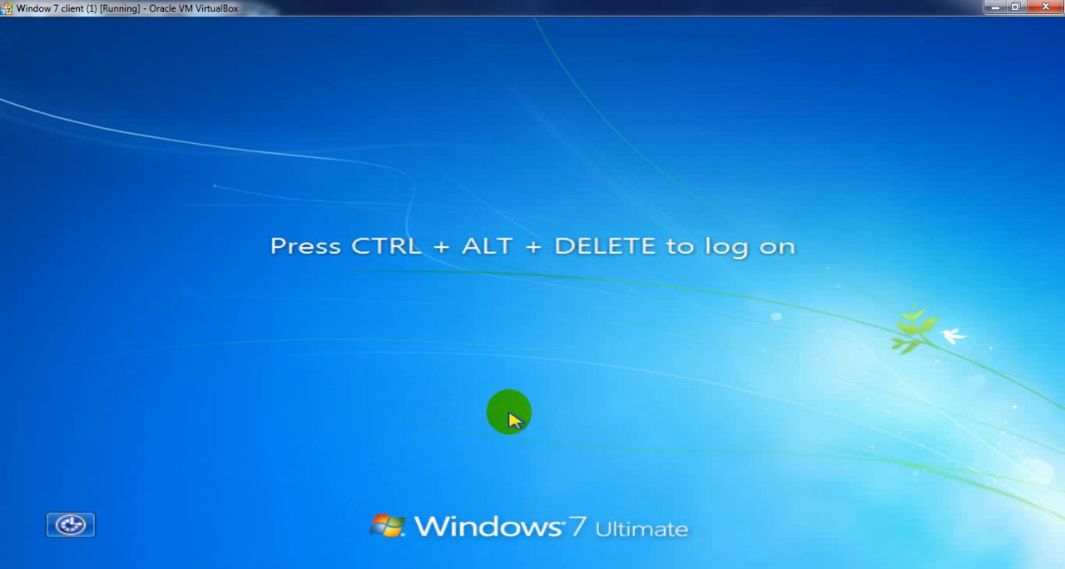
key("ctrl+alt+Delete")
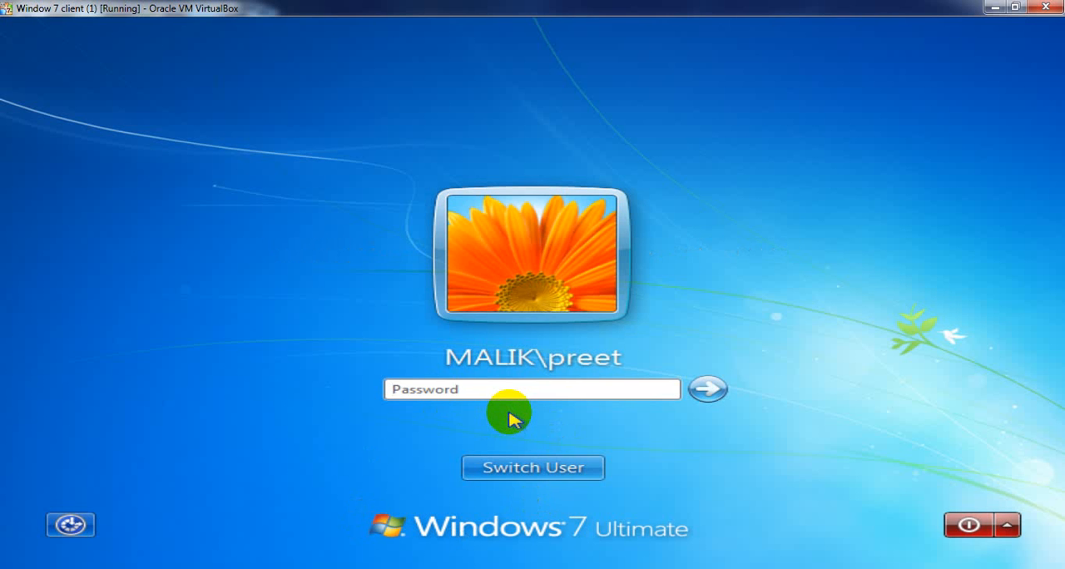
type("*******")
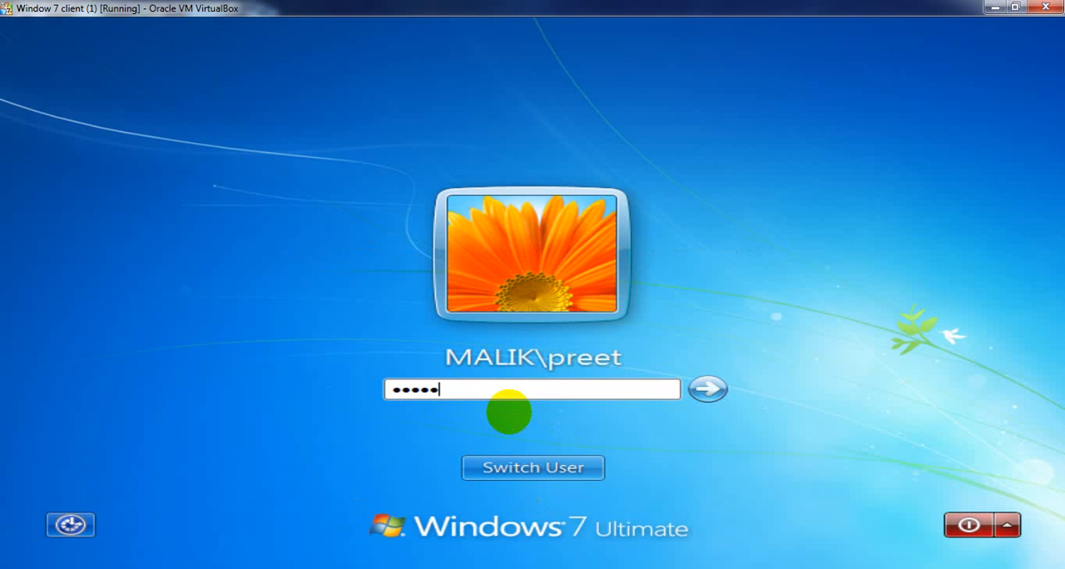
key("Return")
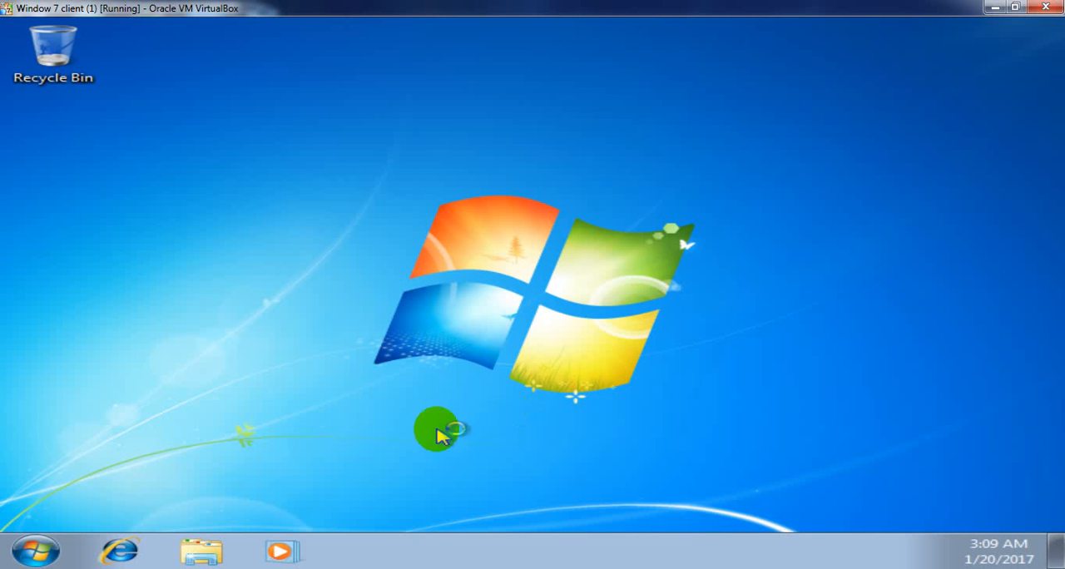
- Log off the Windows 7 client again and try the old user name once more with the account password
left_click(33, 550)
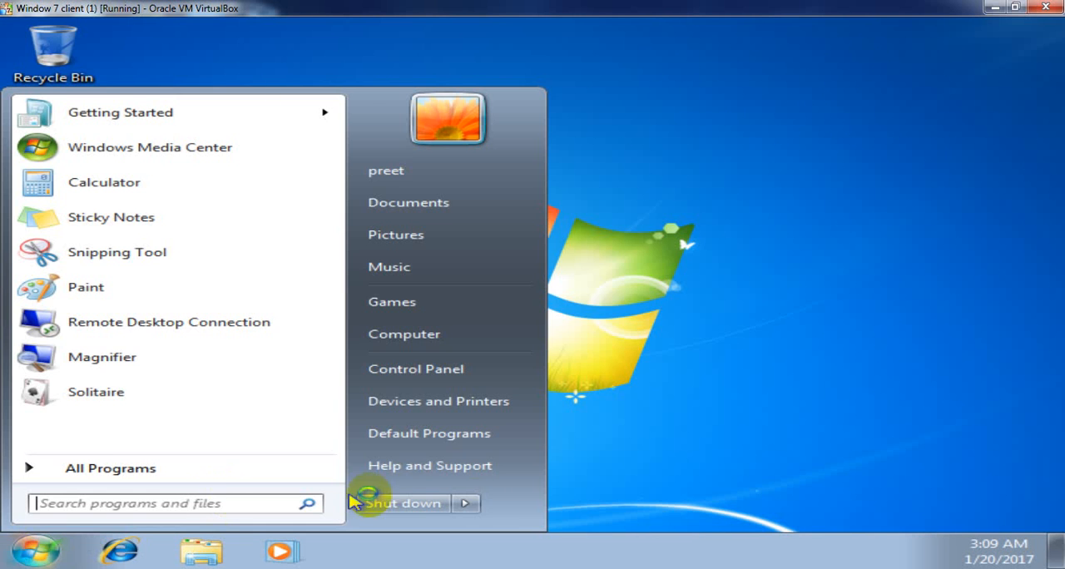
left_click(472, 503)
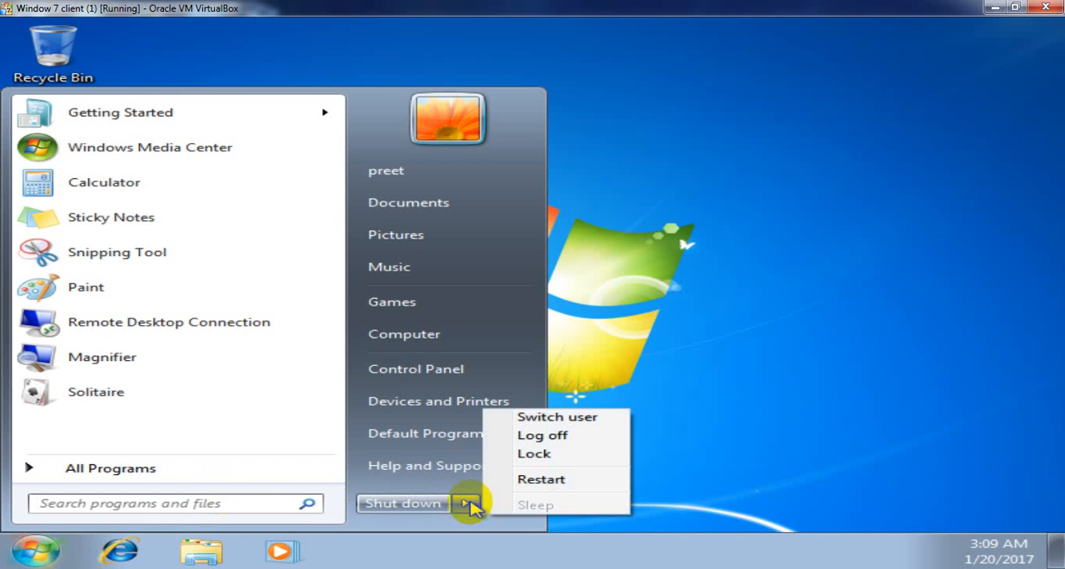
left_click(547, 436)
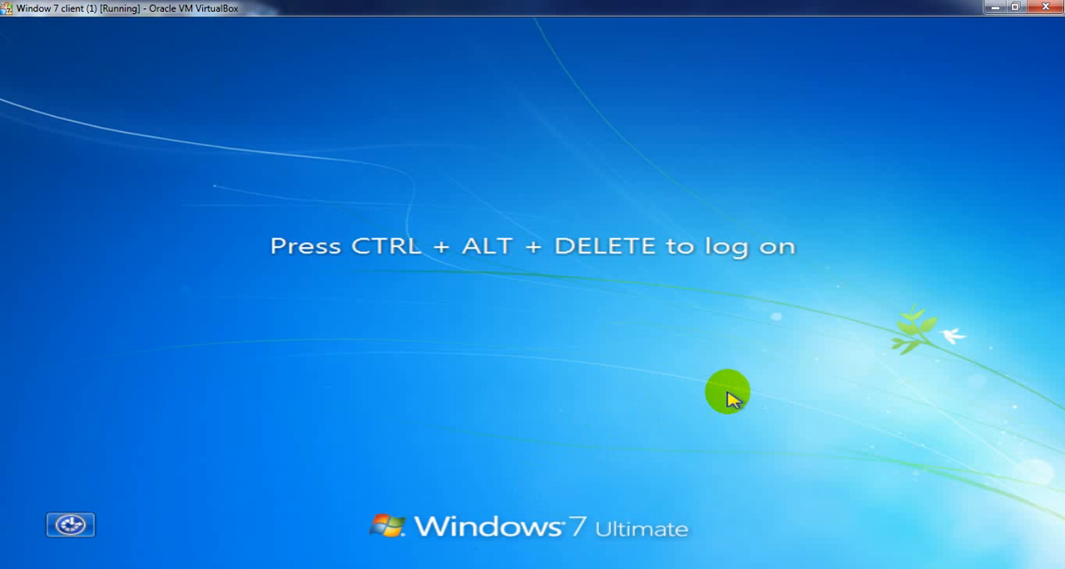
key("ctrl+alt+Delete")
type("••")
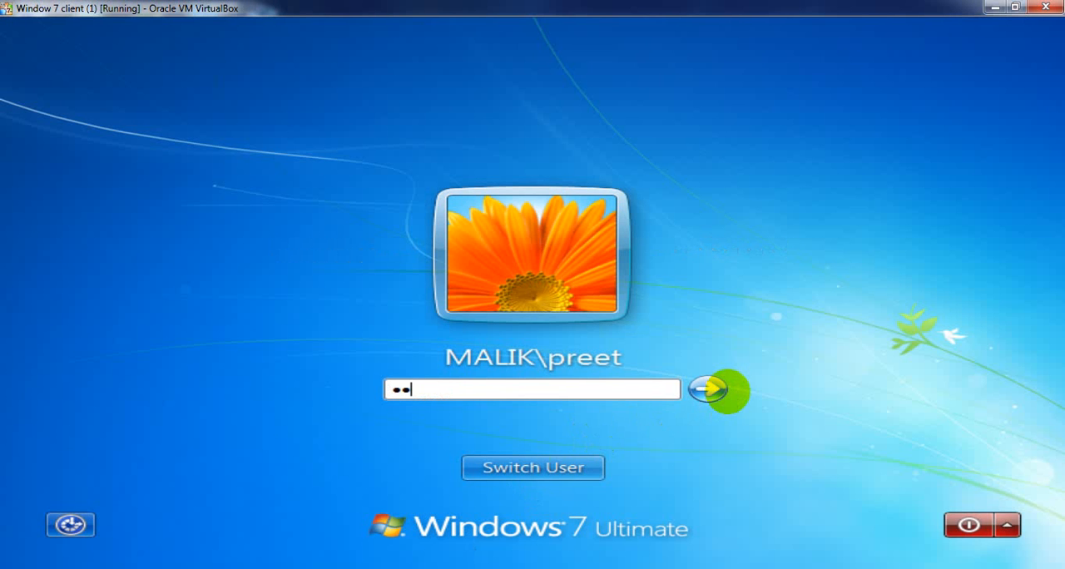
type("••••••")
left_click(723, 390)
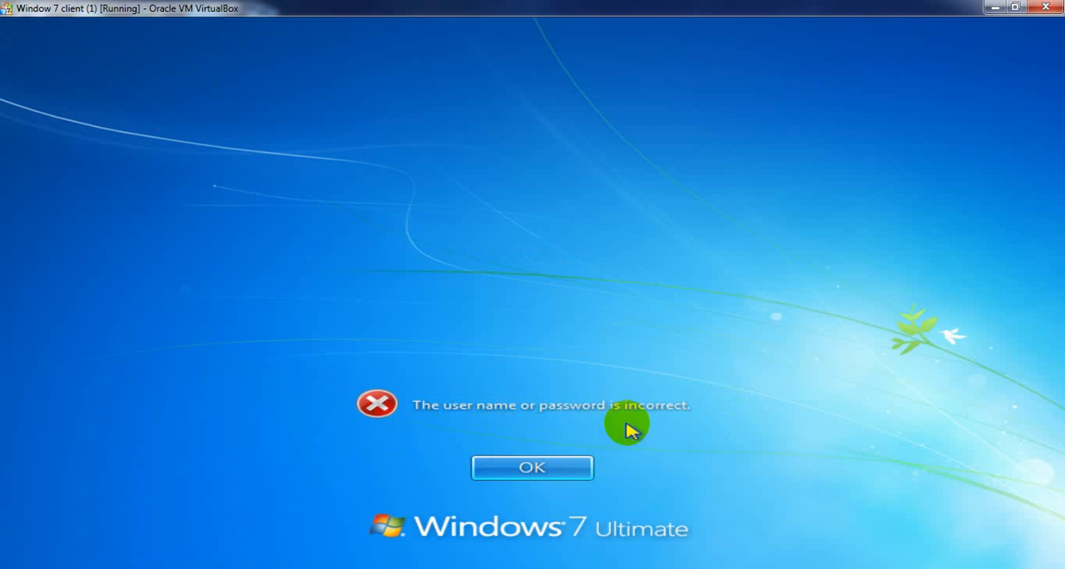
- Return to the old user's logon prompt and retry the account password
left_click(535, 464)
type("*")
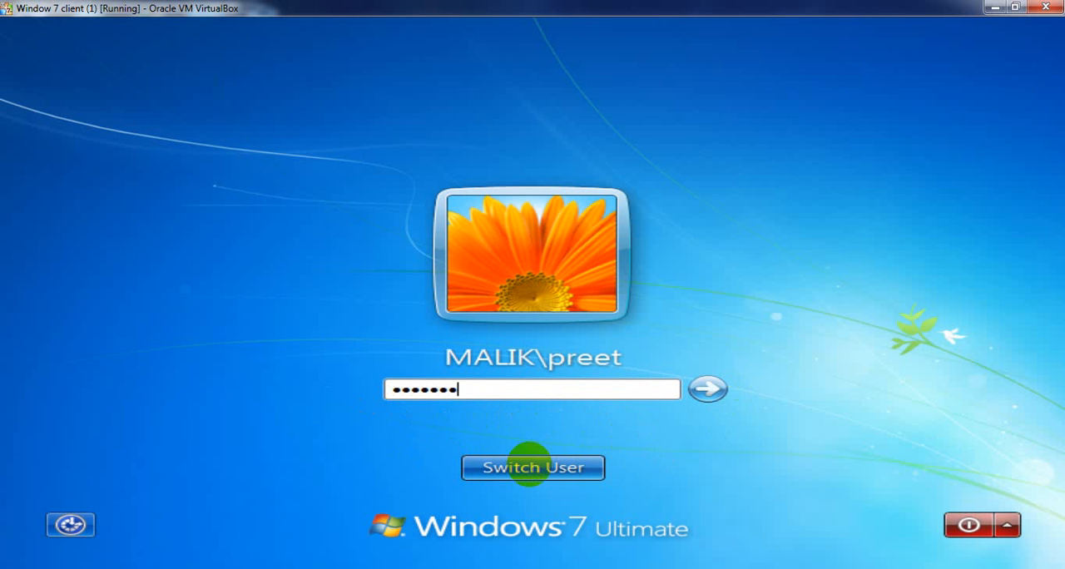
key("Return")
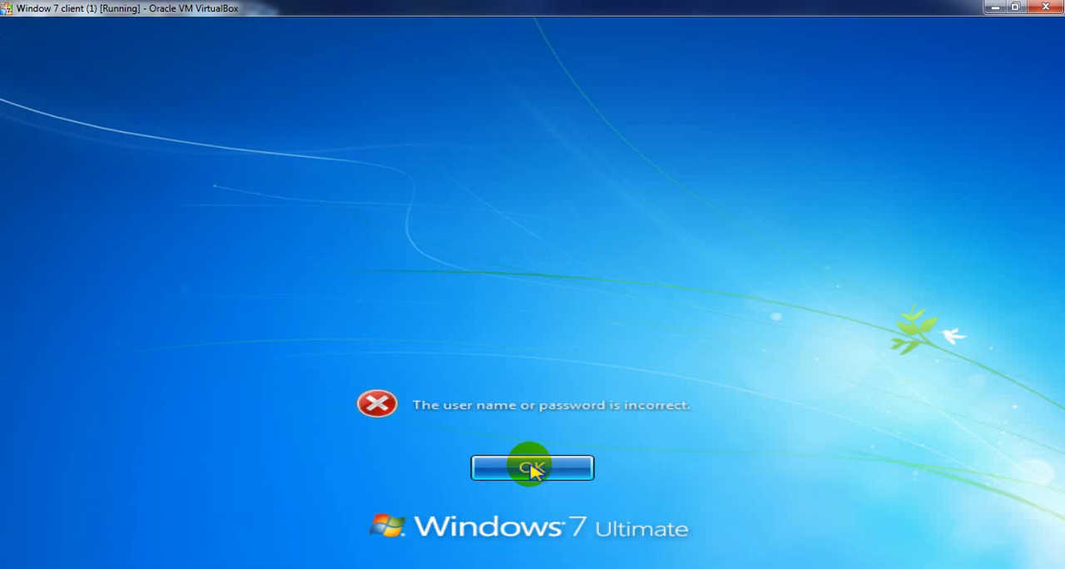
- Switch to another user on the Windows 7 client and log on with the renamed user's new logon name and account password
left_click(532, 468)
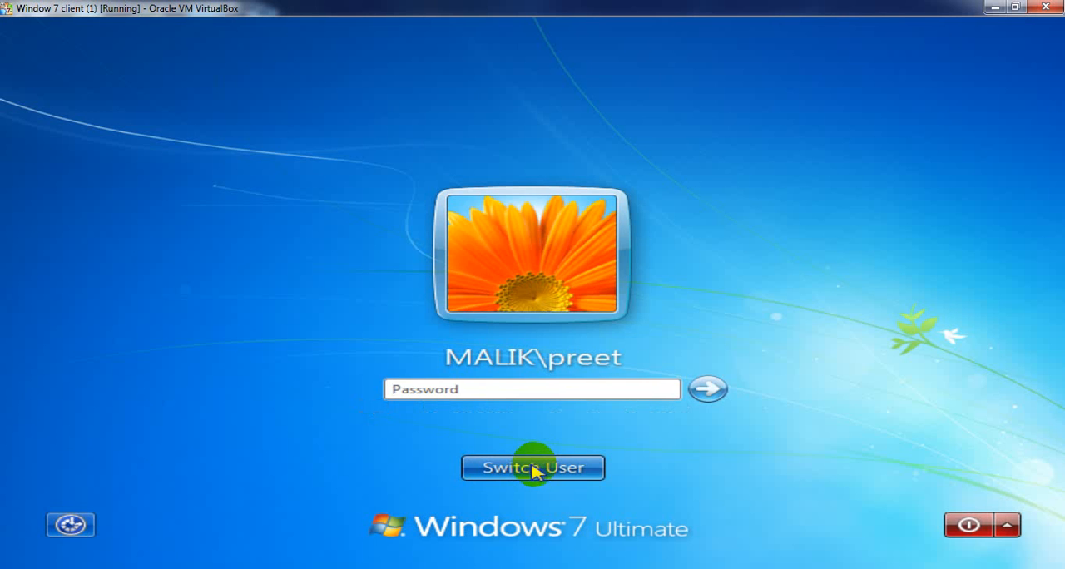
left_click(545, 470)
left_click(671, 321)
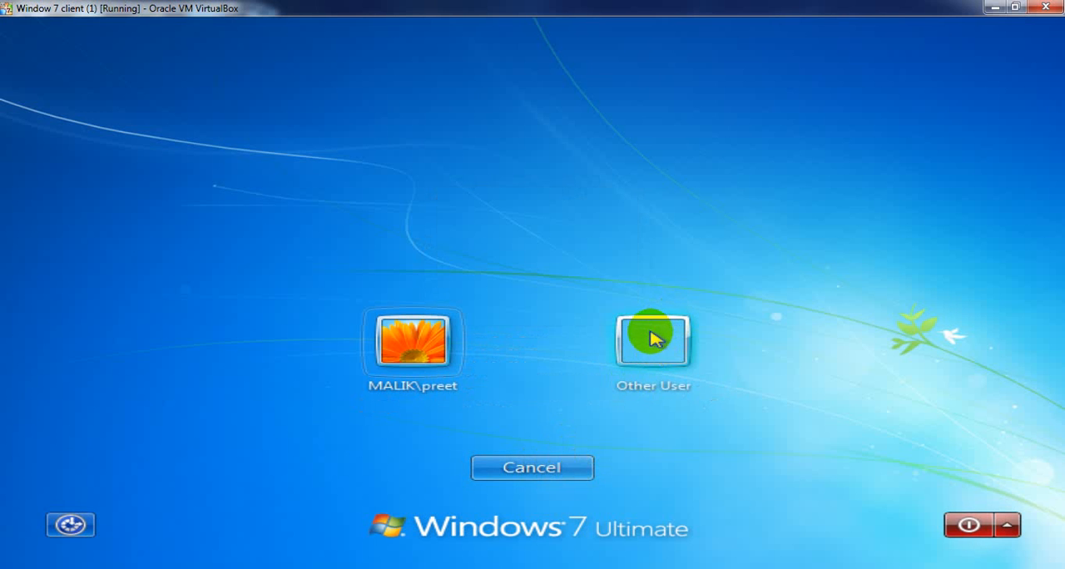
type("vis")
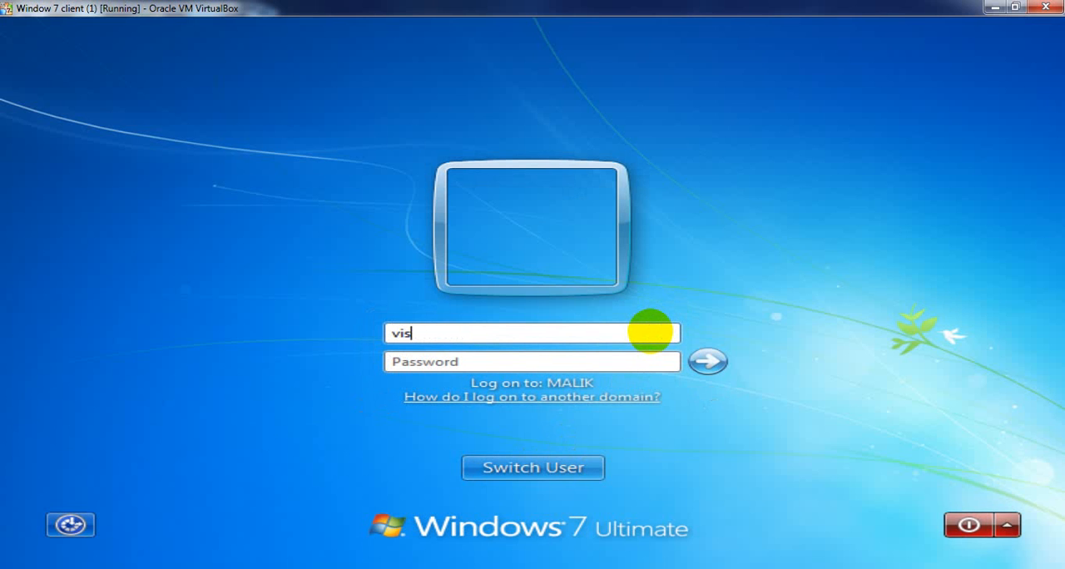
type("hesh")
key("Tab")
type("*")
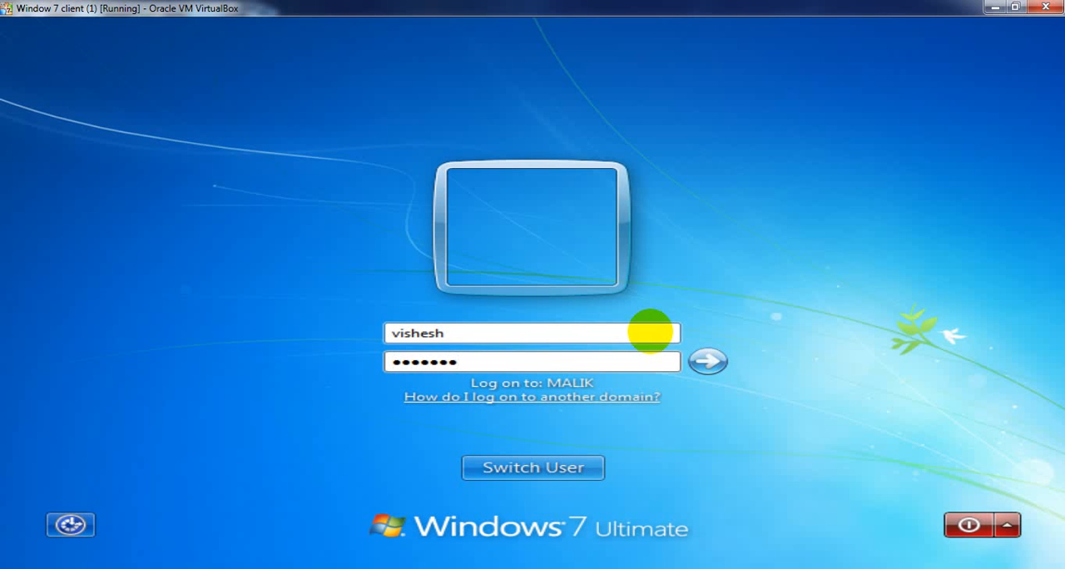
key("Return")
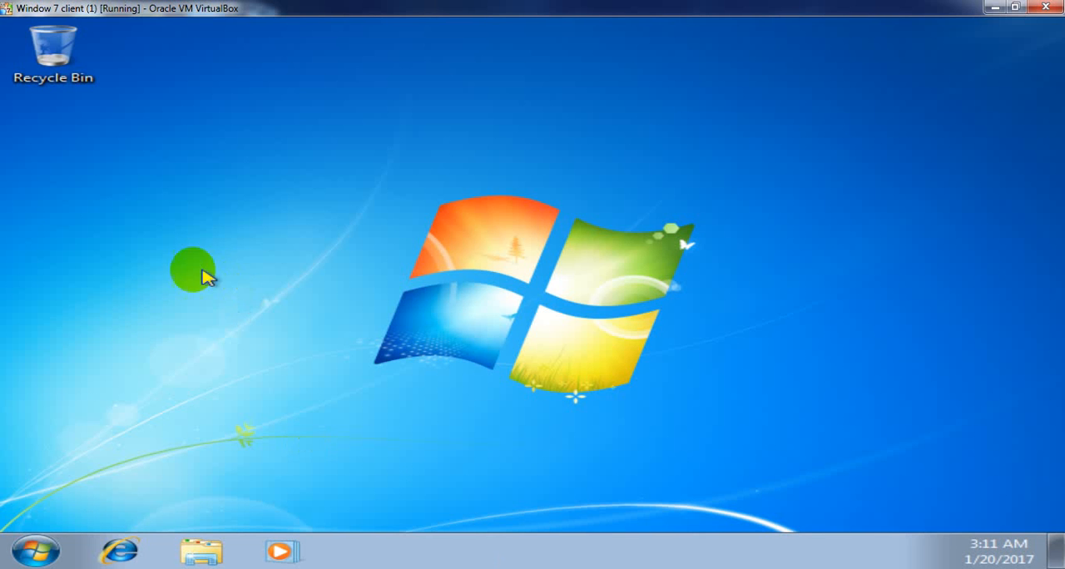
- Check which user is signed in on the Windows 7 client and refresh its desktop
left_click(35, 550)
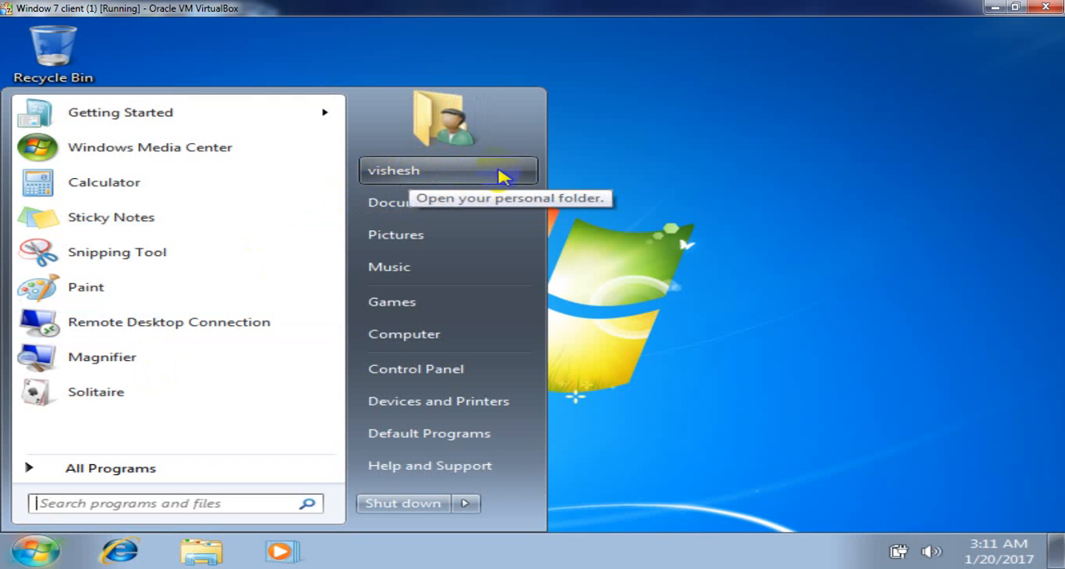
right_click(617, 158)
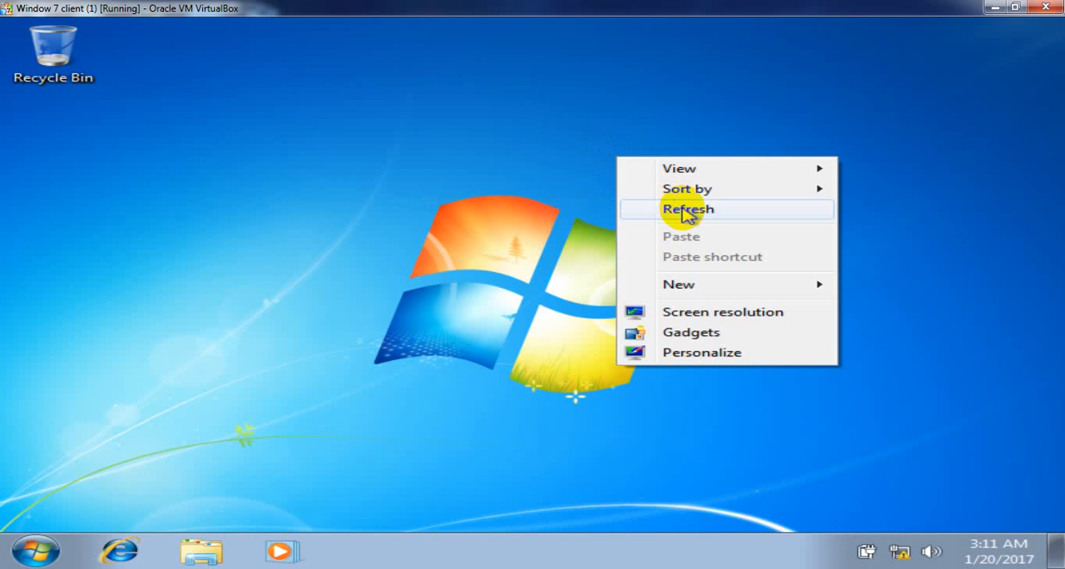
left_click(682, 209)
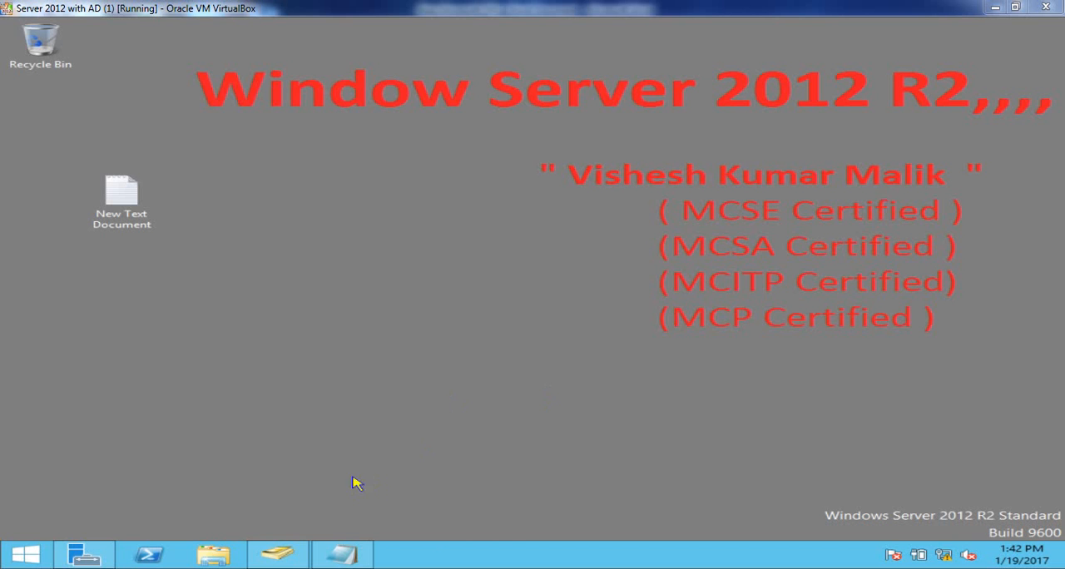
- Switch to the Word topic list and highlight topic 11, "How to move Domain User one OU to Other OU"
left_click(302, 563)
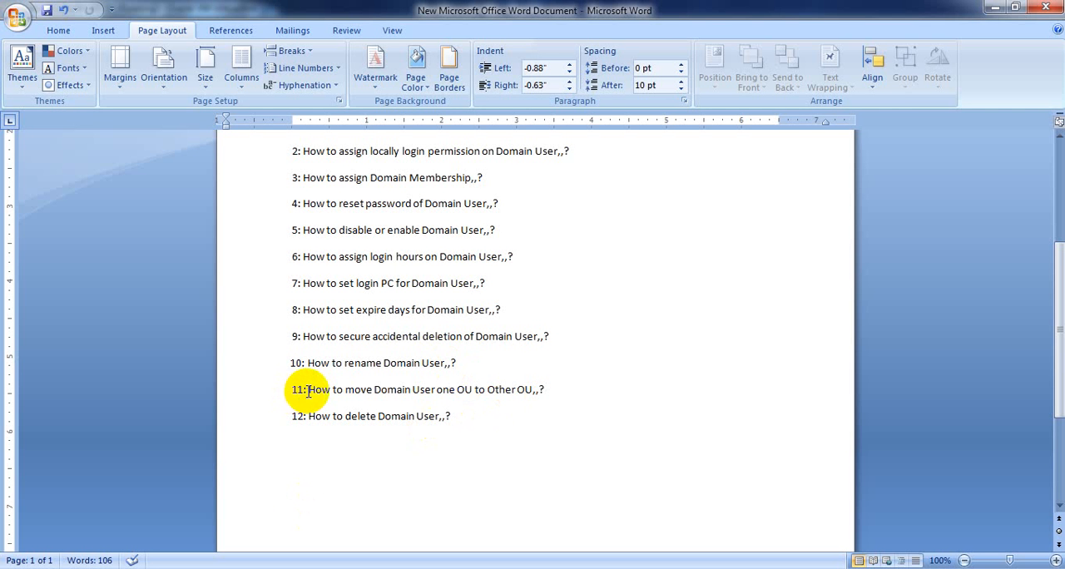
left_click_drag(306, 393, 555, 385)
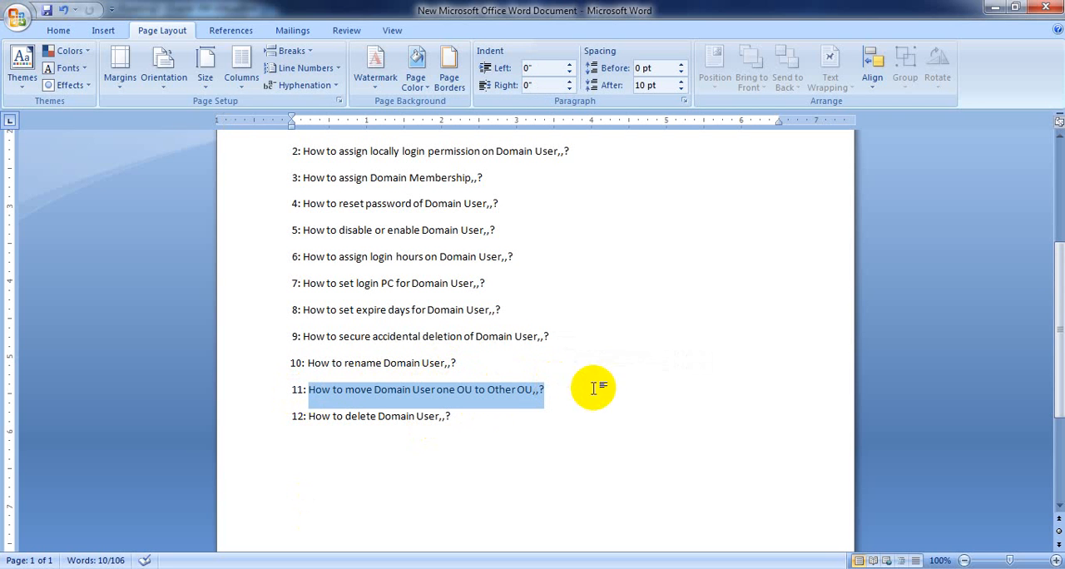
left_click(999, 8)
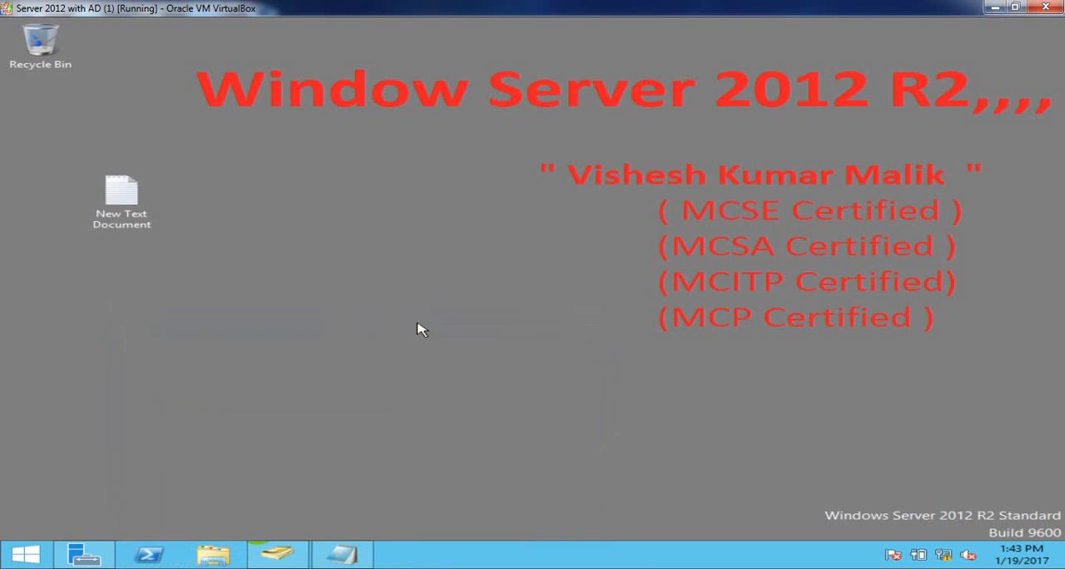
- Move the user account listed below Cert Publishers from the Users container to Domain Controllers and check it in its new location
left_click(280, 558)
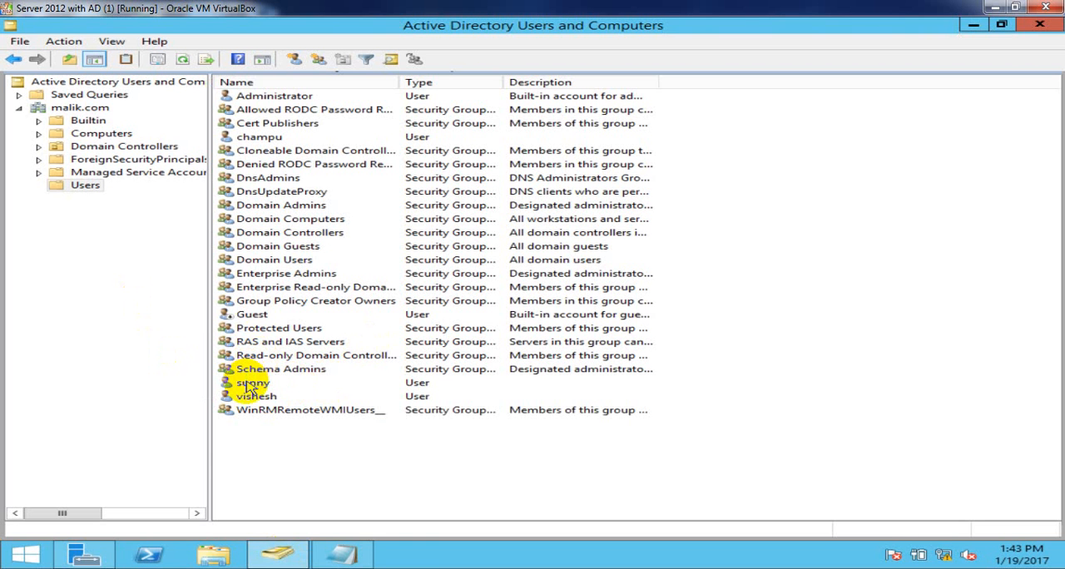
left_click(249, 384)
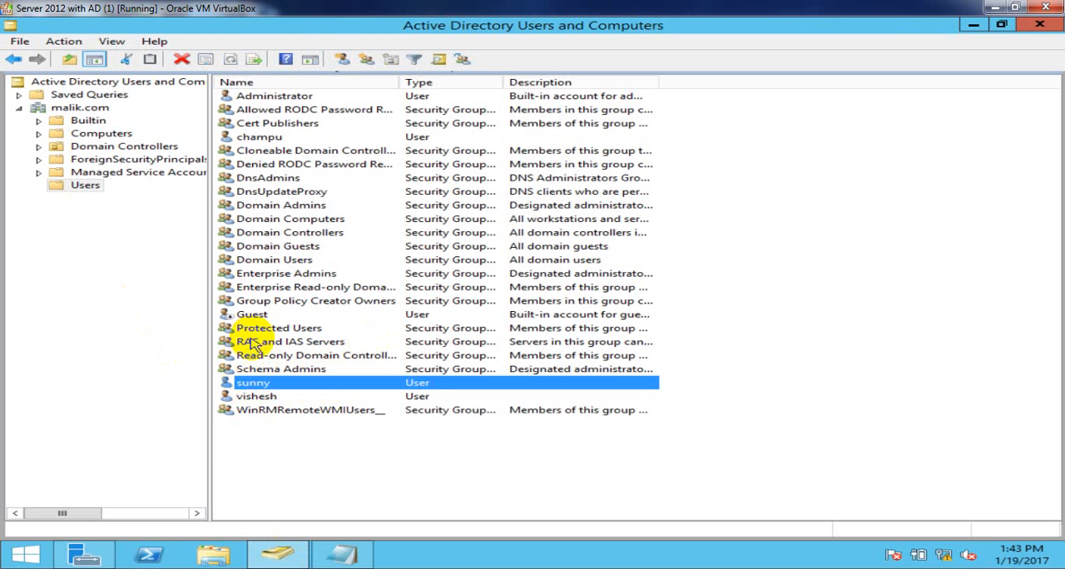
left_click(258, 137)
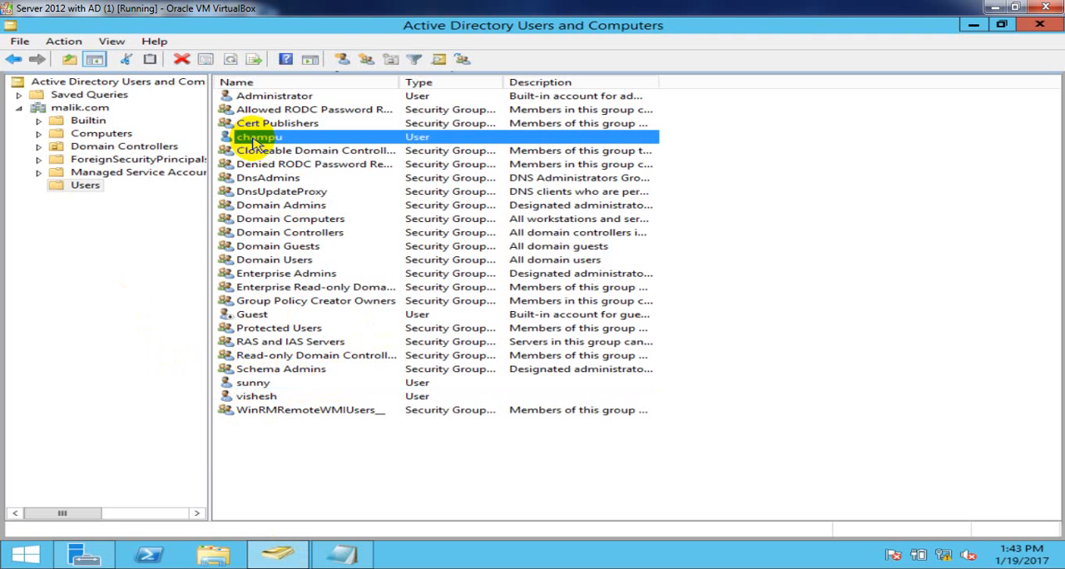
left_click(81, 188)
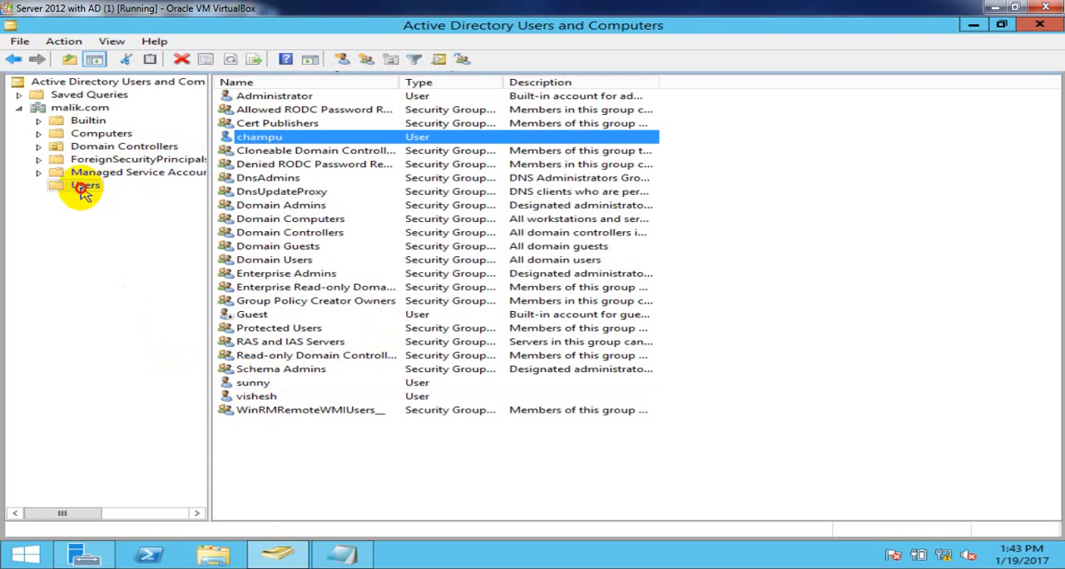
left_click(265, 142)
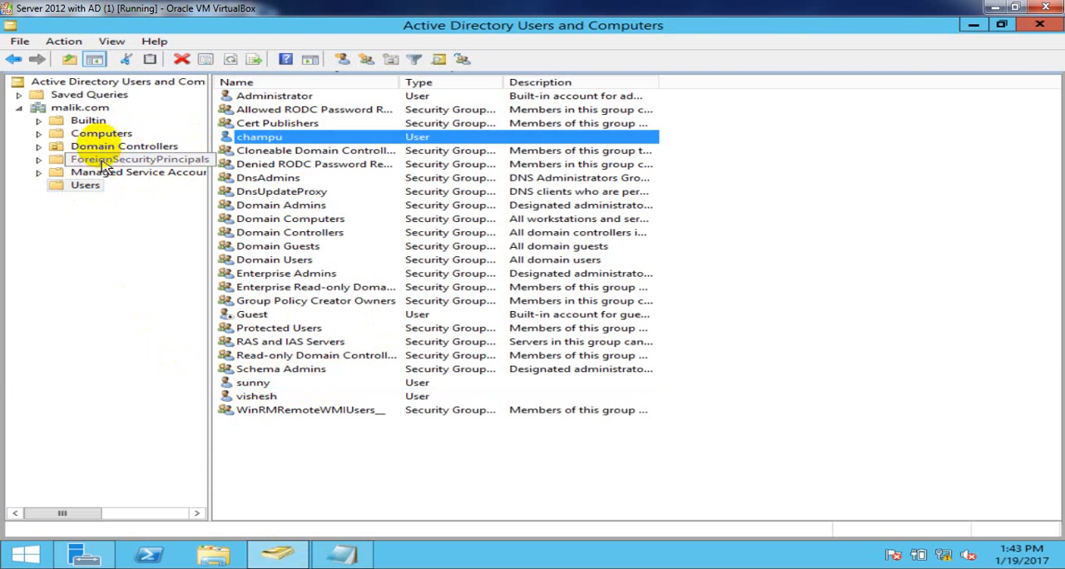
right_click(297, 141)
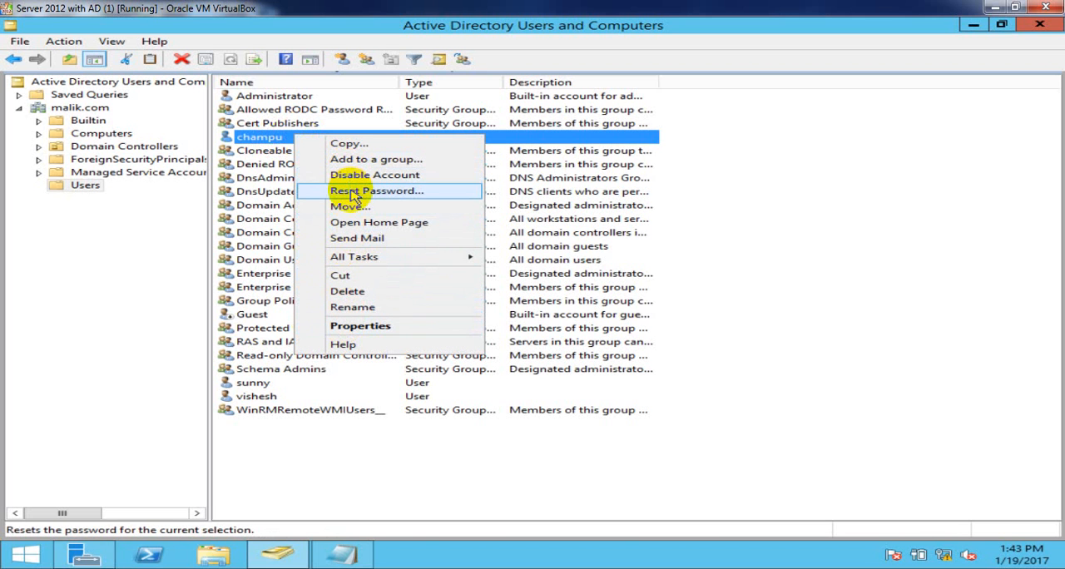
left_click(375, 211)
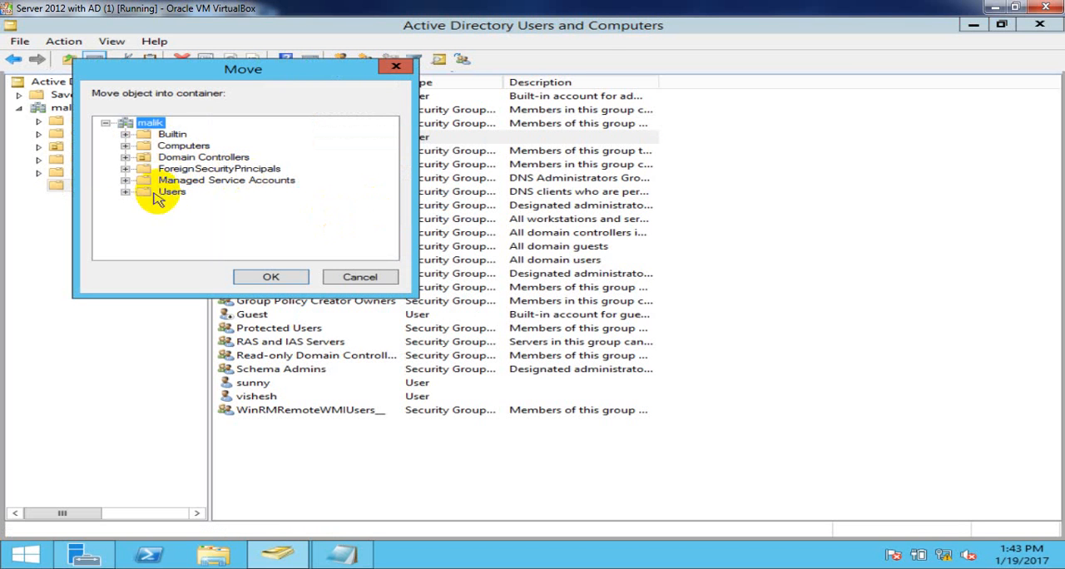
left_click(175, 158)
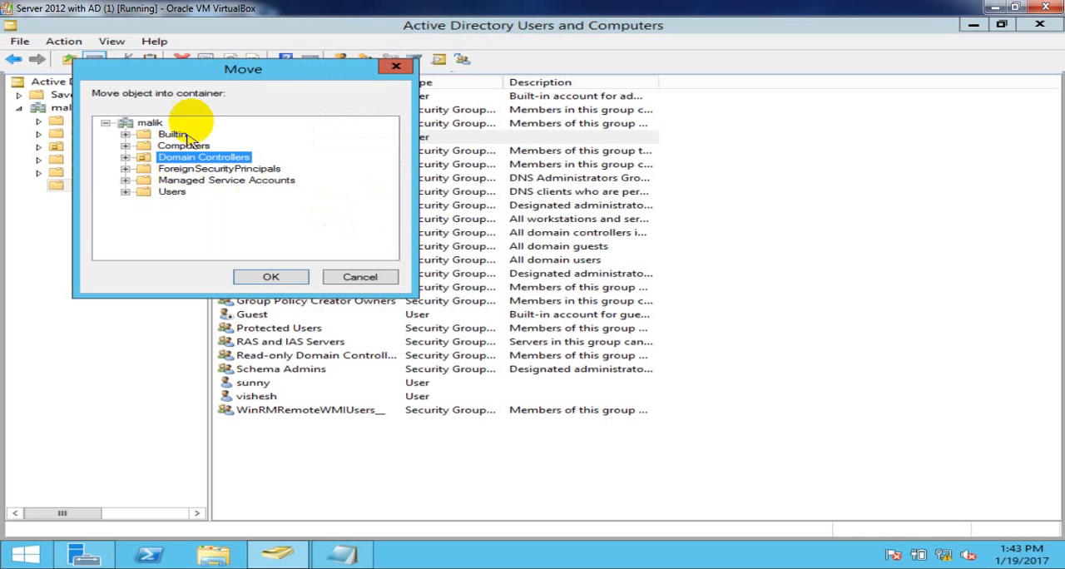
left_click_drag(190, 70, 354, 87)
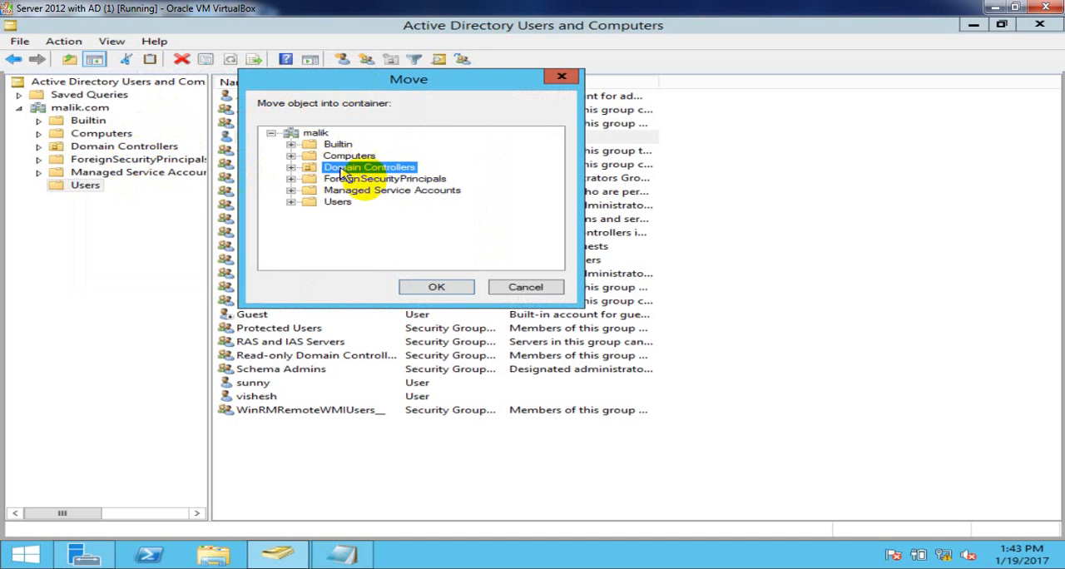
left_click(450, 287)
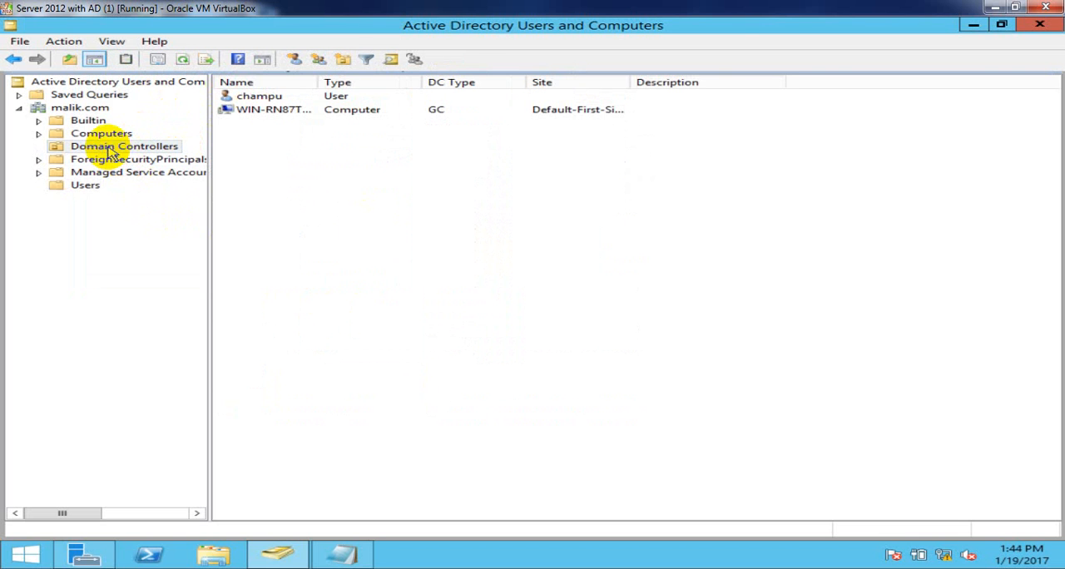
left_click(253, 99)
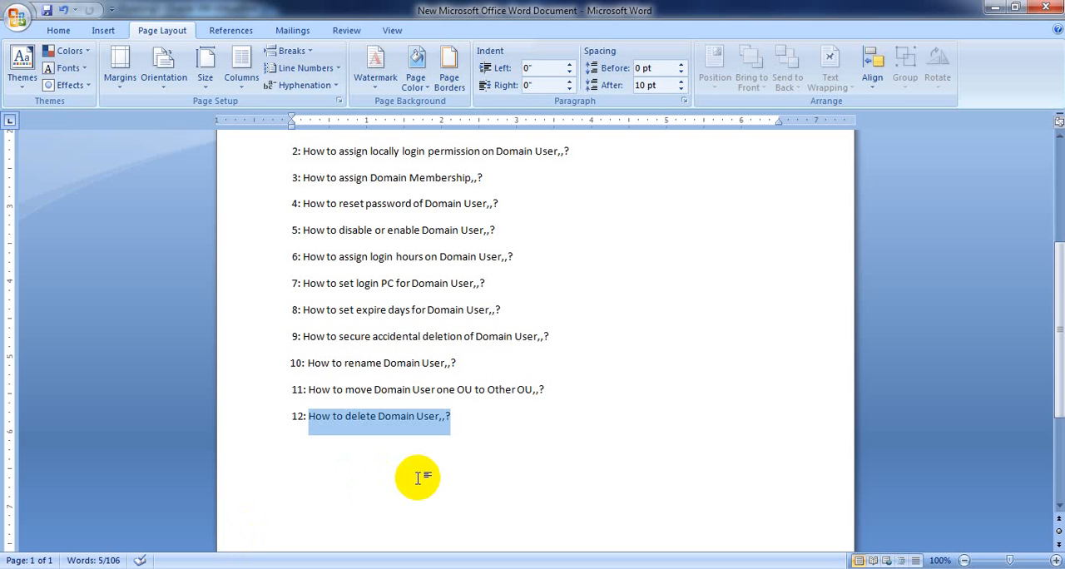
- Highlight topic 12, "How to delete Domain User", in the Word topic list
left_click(423, 481)
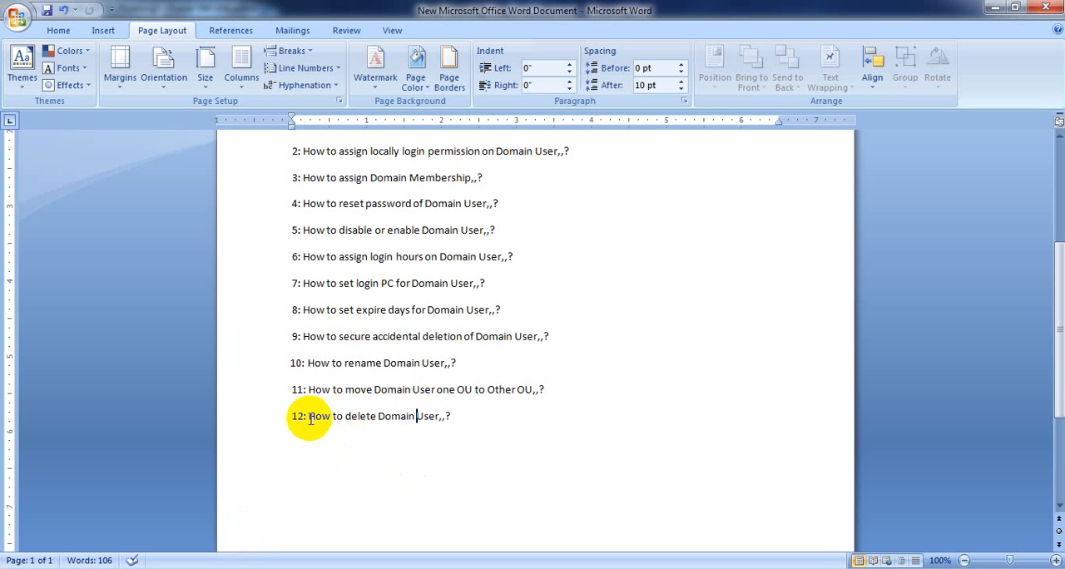
left_click_drag(310, 416, 452, 416)
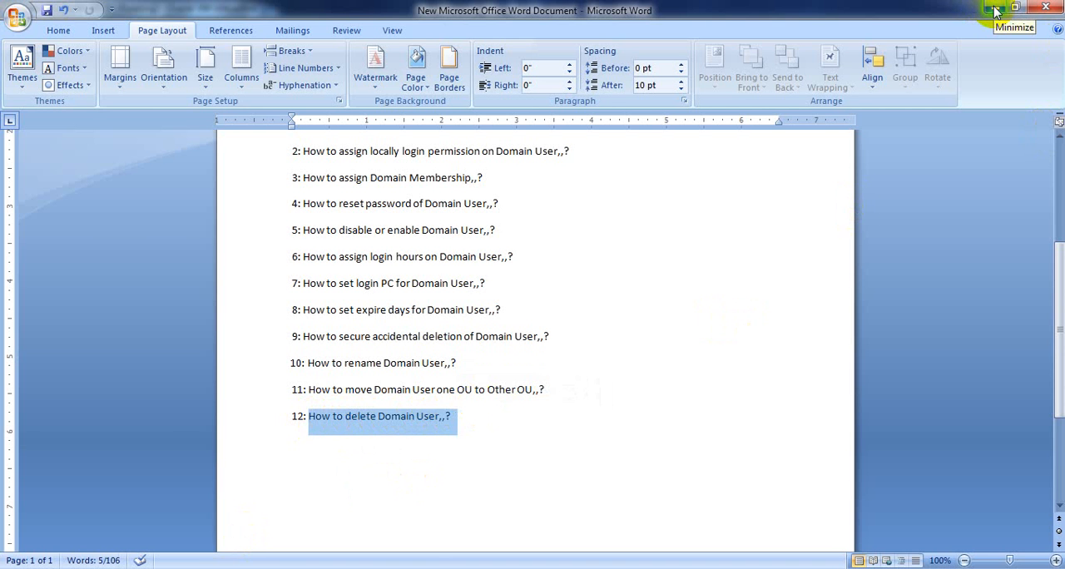
left_click(997, 10)
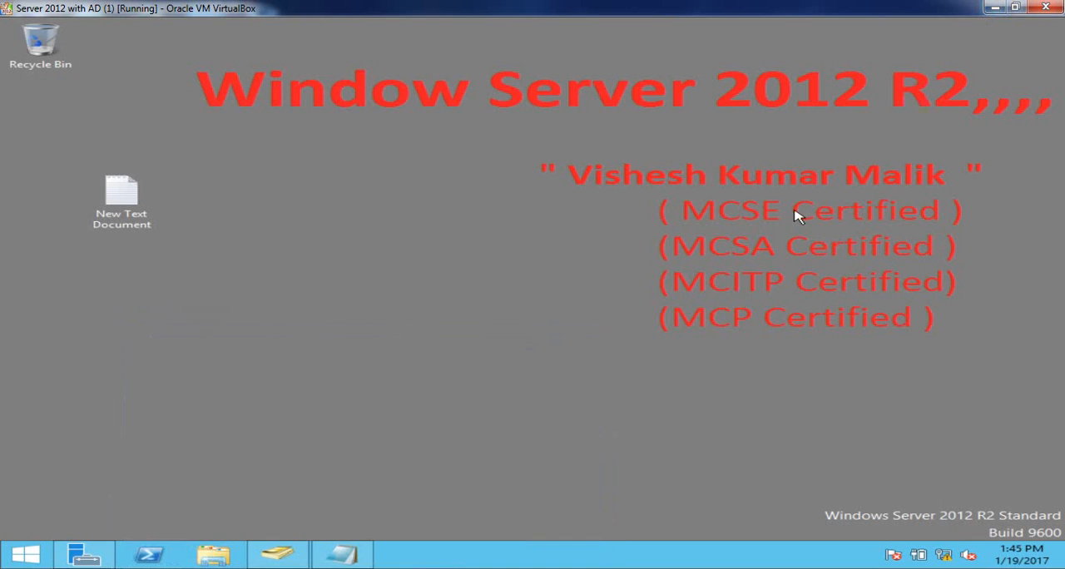
- Delete the user account listed just above WinRMRemoteWMIUsers__ from the Users container in Active Directory Users and Computers
left_click(277, 555)
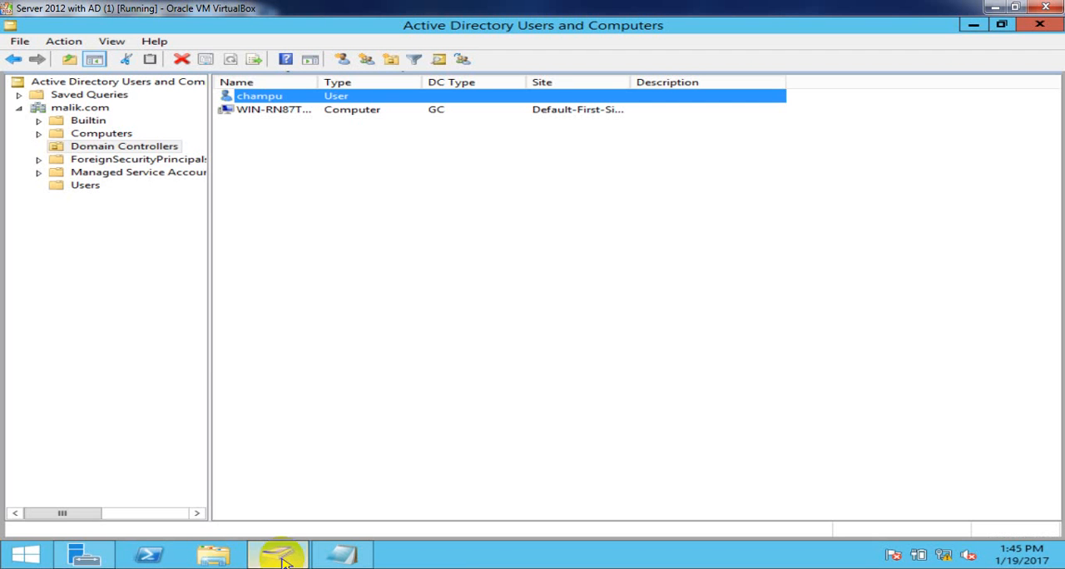
left_click(90, 188)
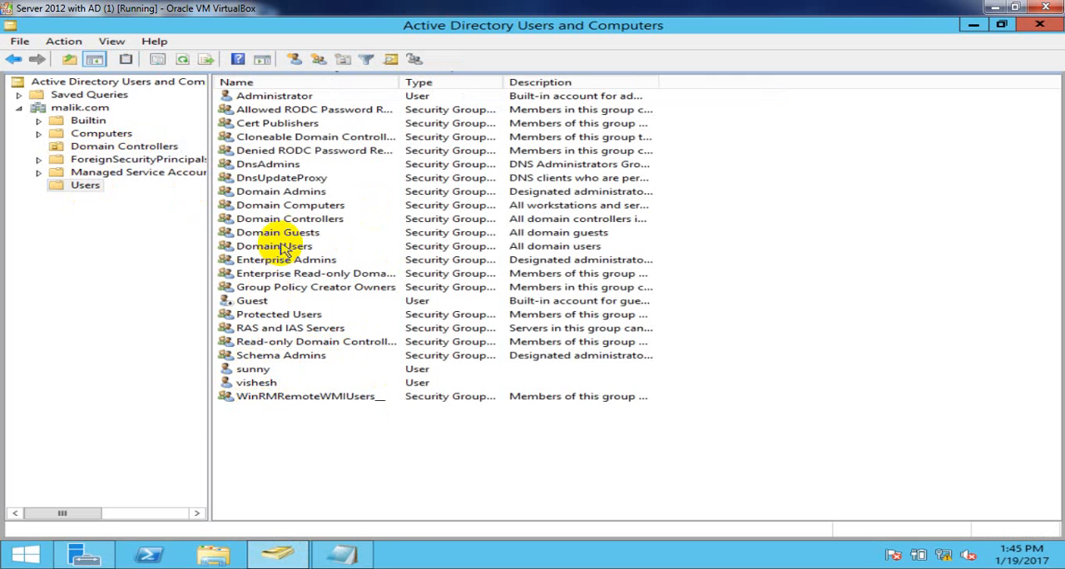
left_click(254, 385)
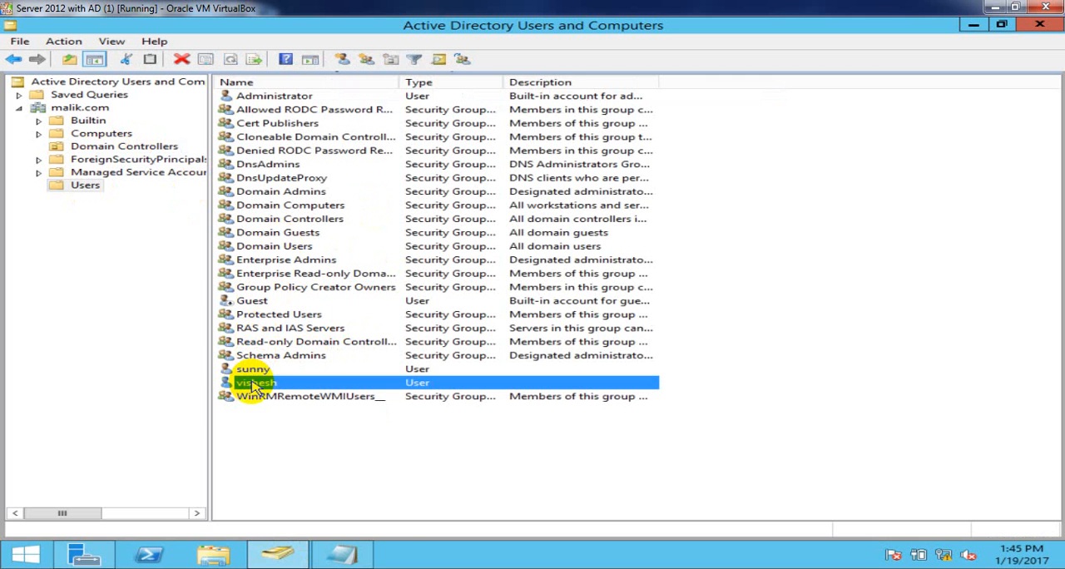
right_click(253, 383)
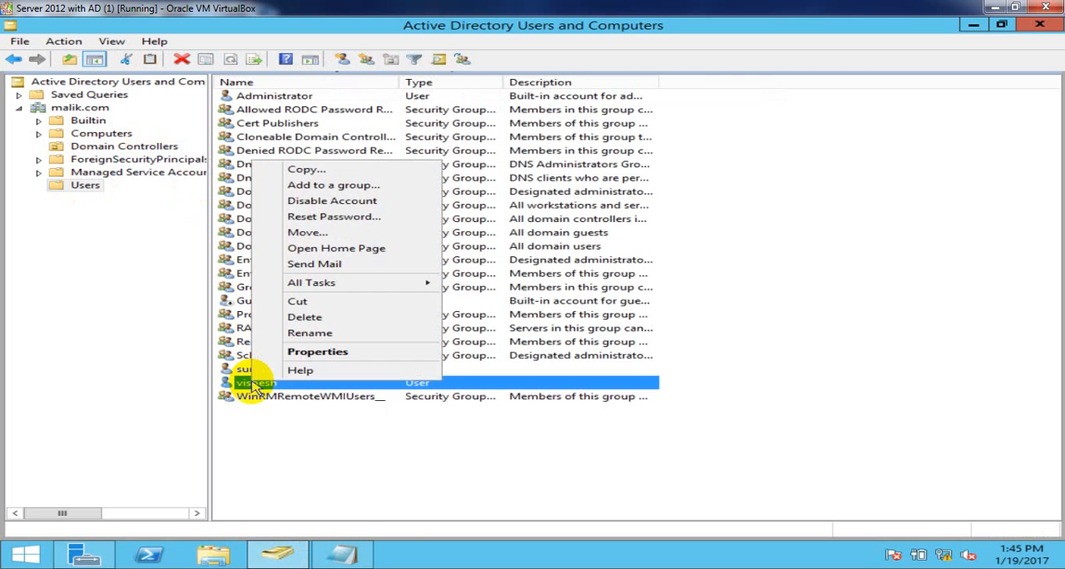
left_click(318, 321)
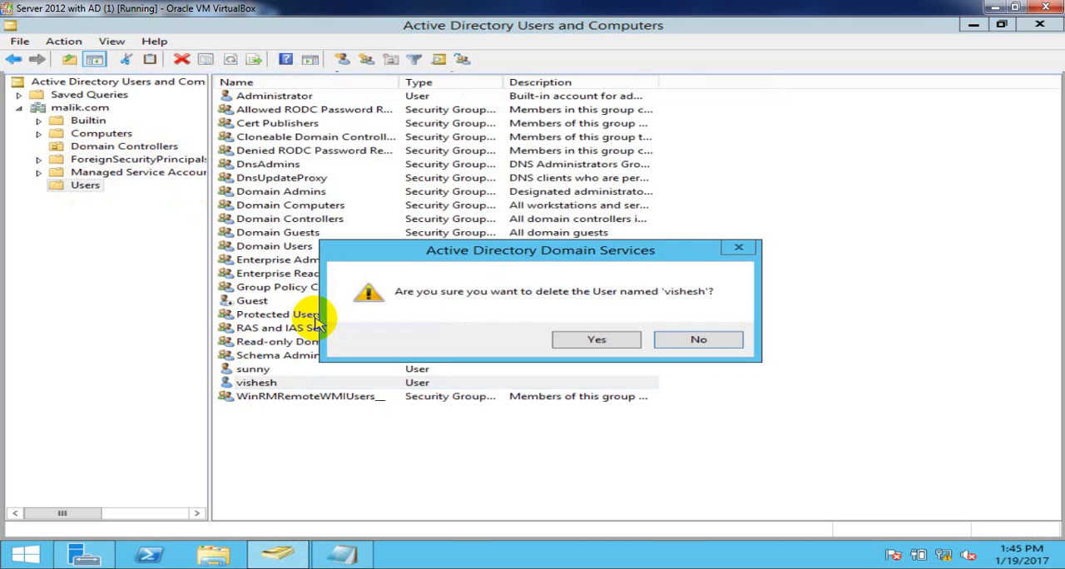
left_click(593, 341)
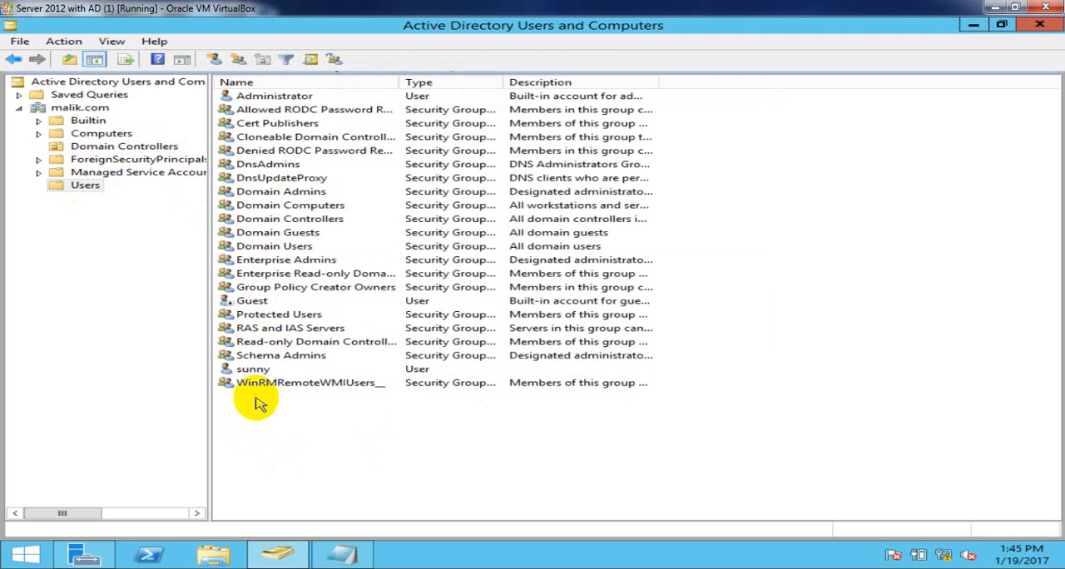
left_click_drag(256, 403, 280, 98)
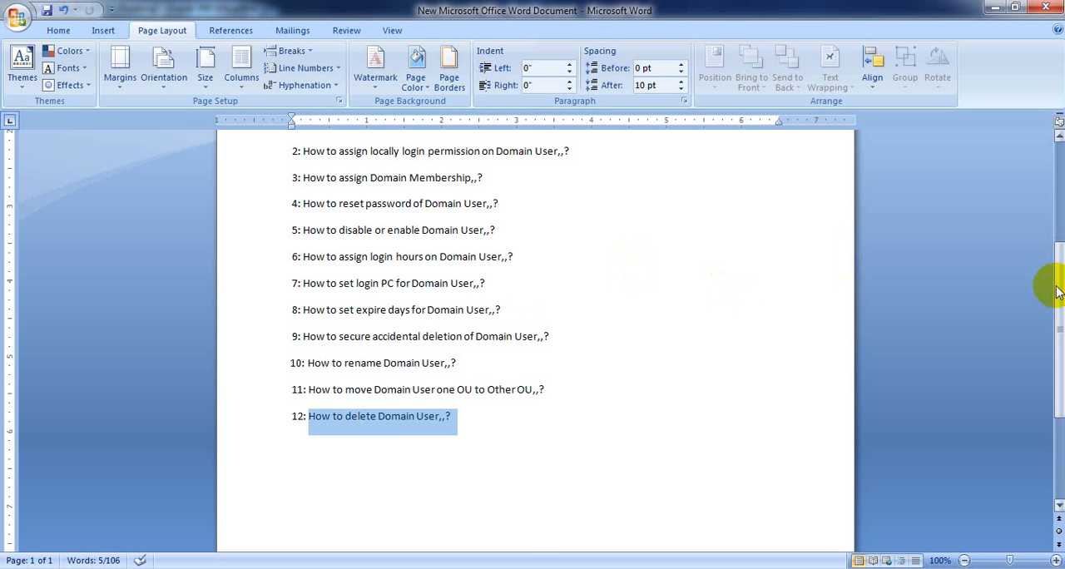
- Add "done" at the end of topic 1, "How to create Domain User", in the Word topic list
left_click_drag(1057, 288, 1063, 263)
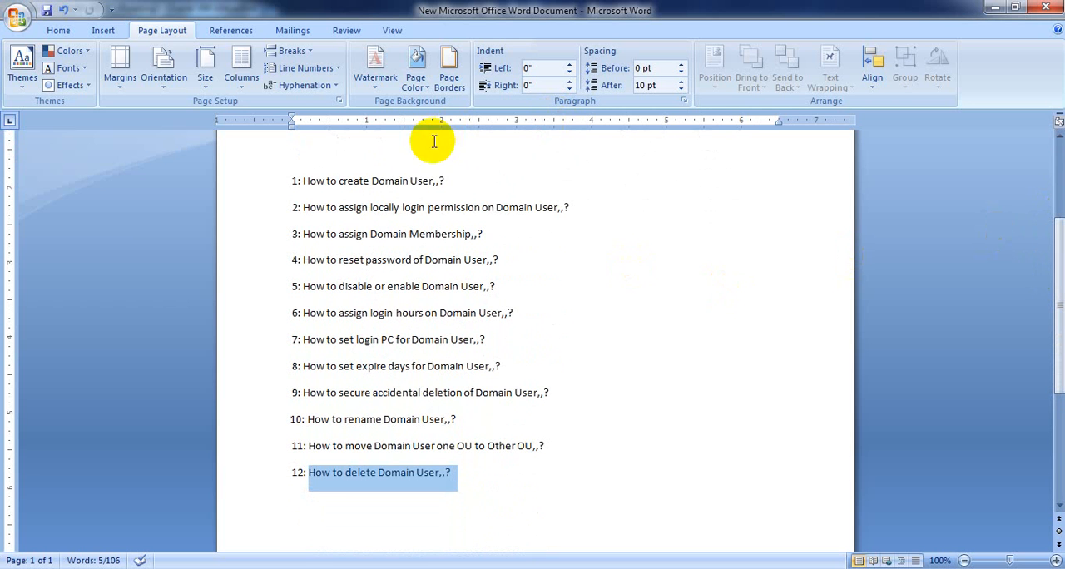
left_click_drag(289, 183, 446, 184)
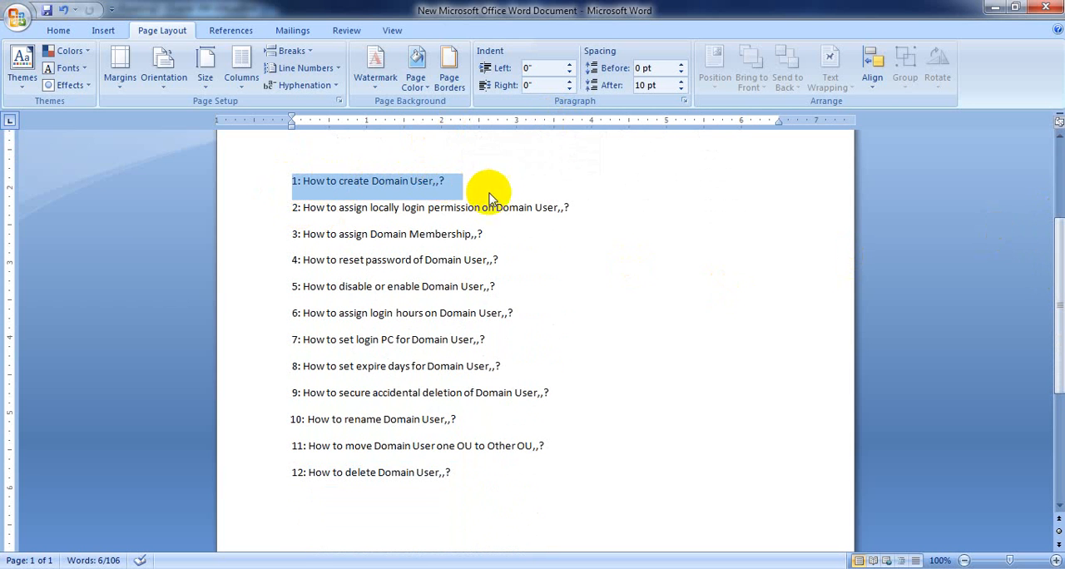
left_click(492, 193)
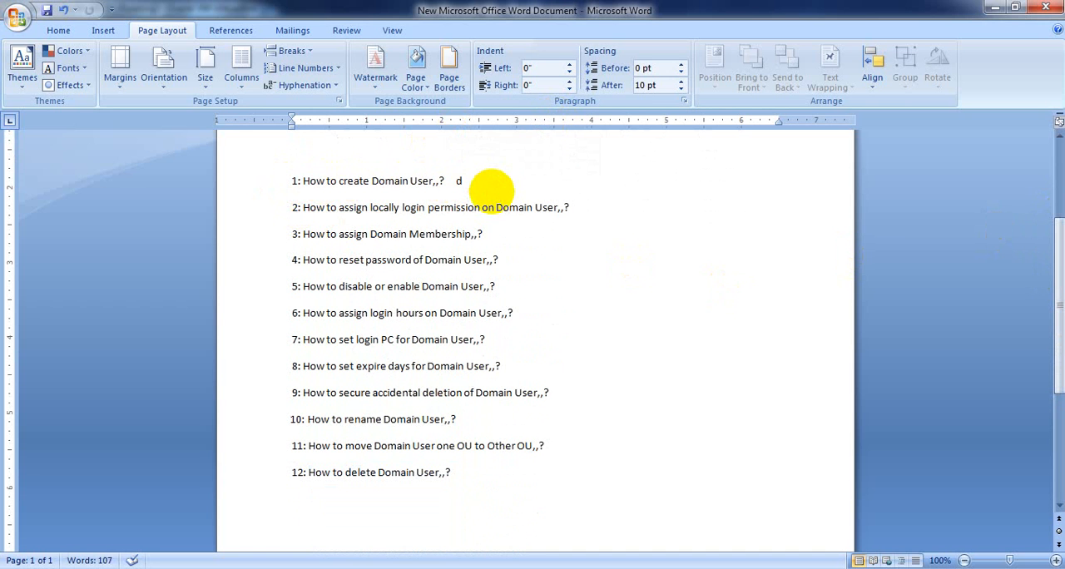
type("done")
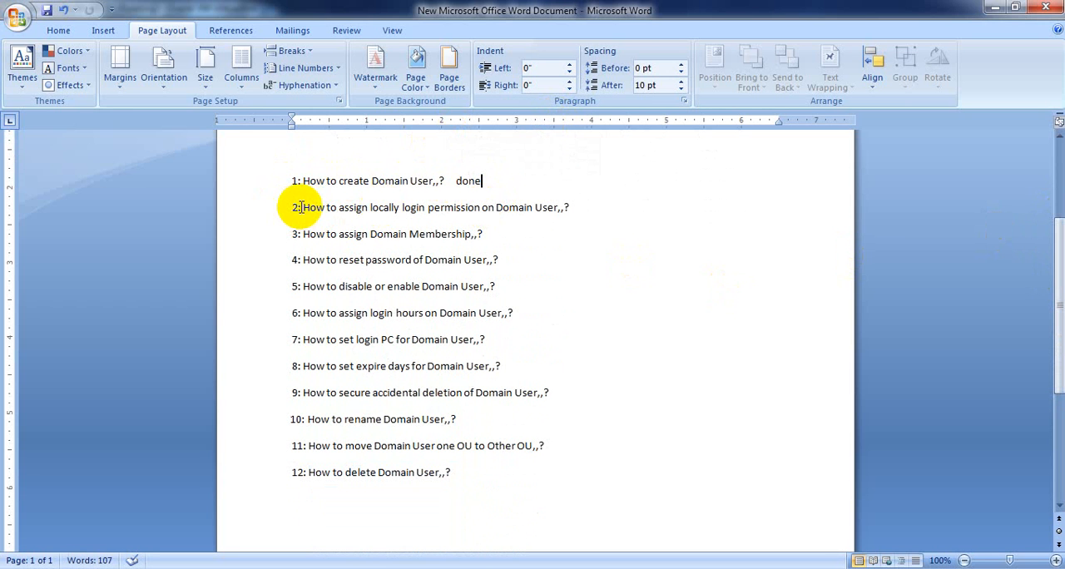
- Mark topic 2 on locally login permission and topic 3 on Domain Membership with "done", copying the word for reuse
left_click_drag(302, 207, 576, 207)
left_click(575, 207)
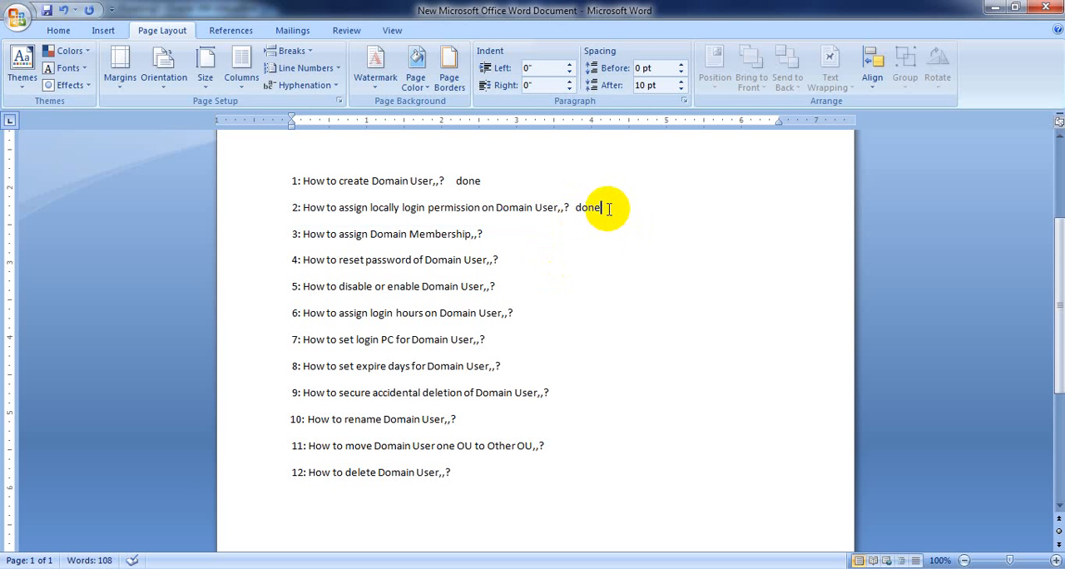
left_click_drag(608, 209, 574, 208)
key("ctrl+c")
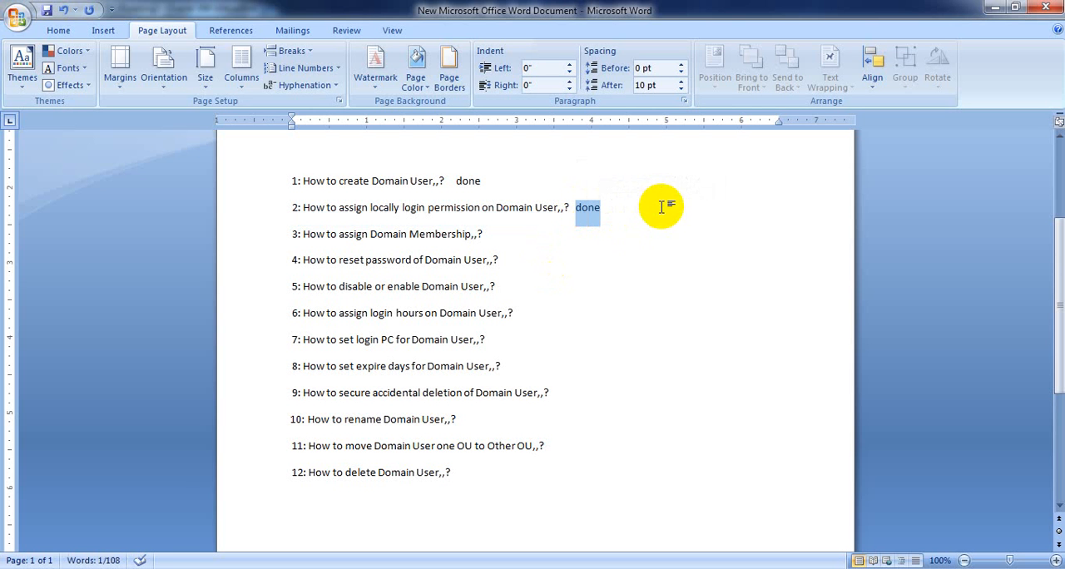
left_click(302, 234)
left_click_drag(327, 233, 439, 240)
left_click(505, 233)
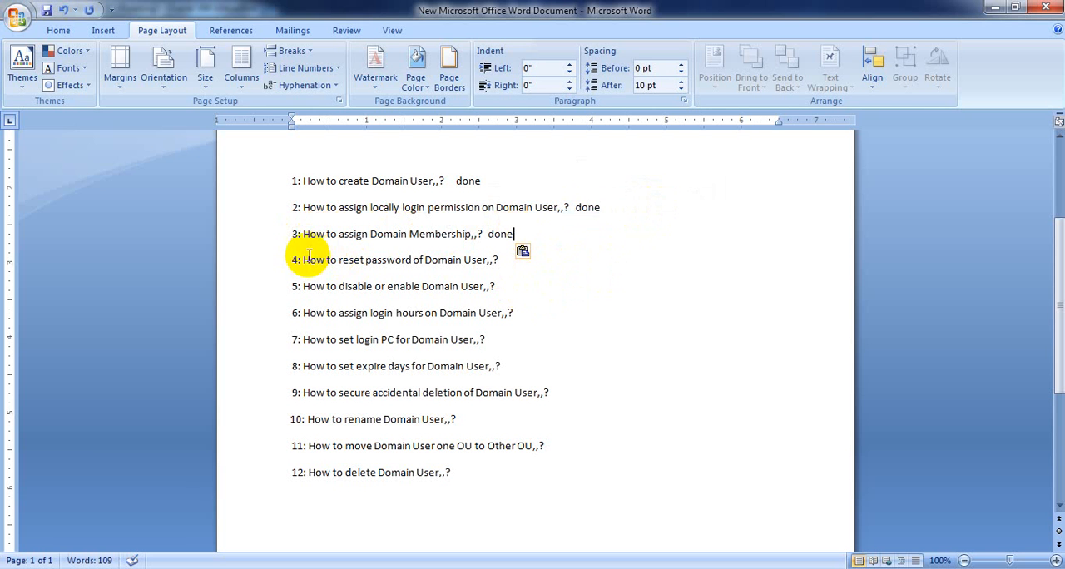
- Paste "done" after topic 4 on resetting the password and topic 5 on disabling or enabling Domain User
left_click_drag(293, 260, 496, 260)
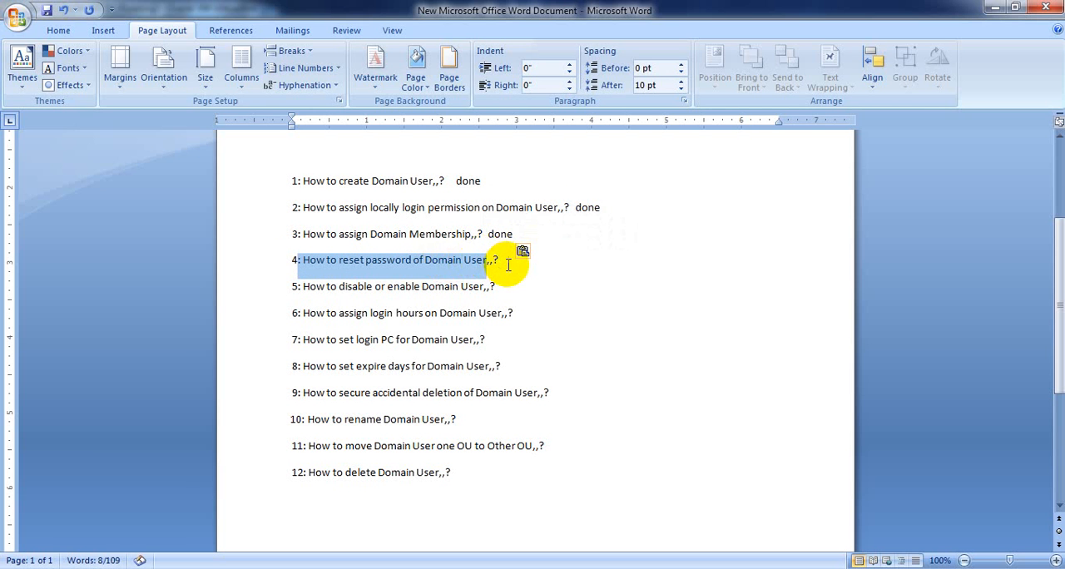
left_click(506, 265)
key("ctrl+v")
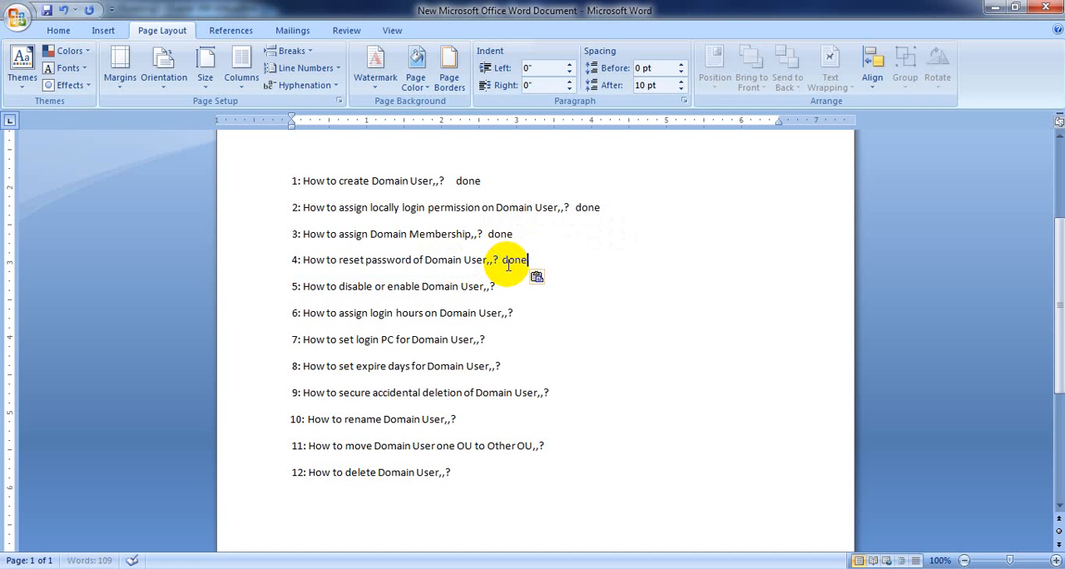
left_click_drag(291, 288, 497, 288)
left_click(505, 288)
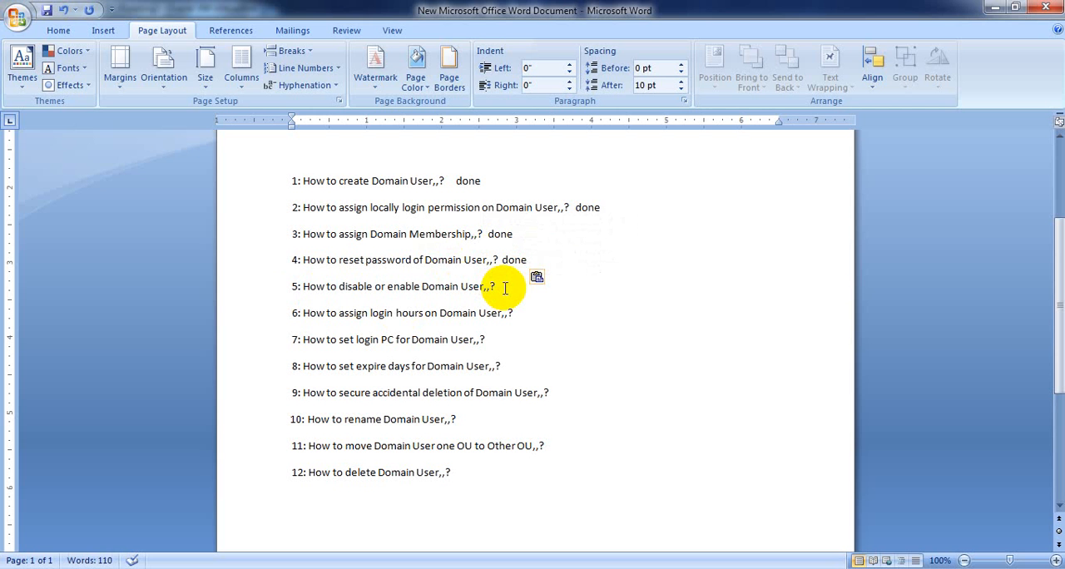
key("ctrl+v")
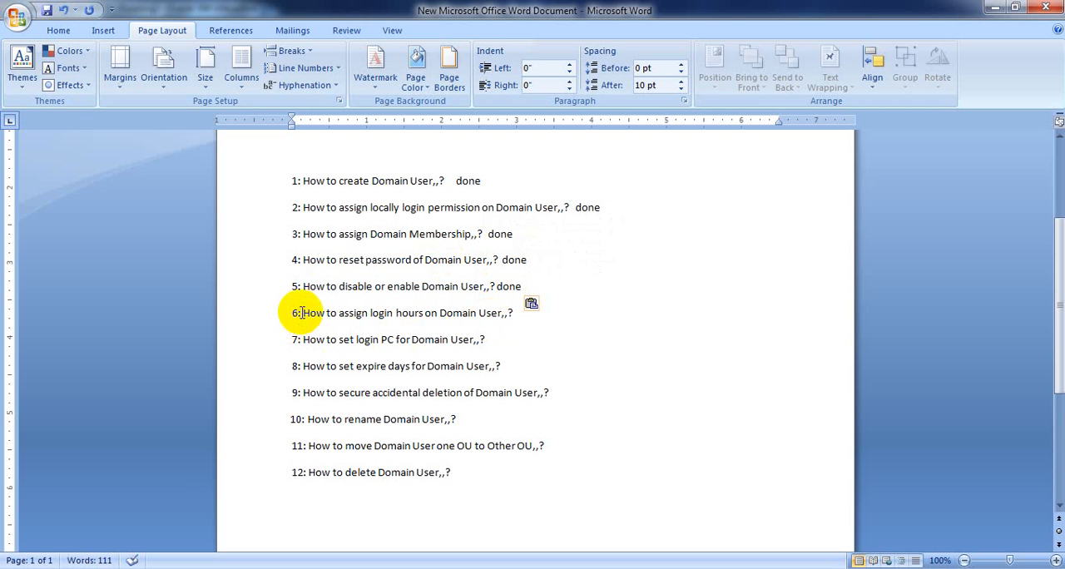
- Paste "done" after topic 6 on login hours and topic 7 on setting the login PC for Domain User
left_click_drag(300, 312, 513, 313)
left_click(513, 313)
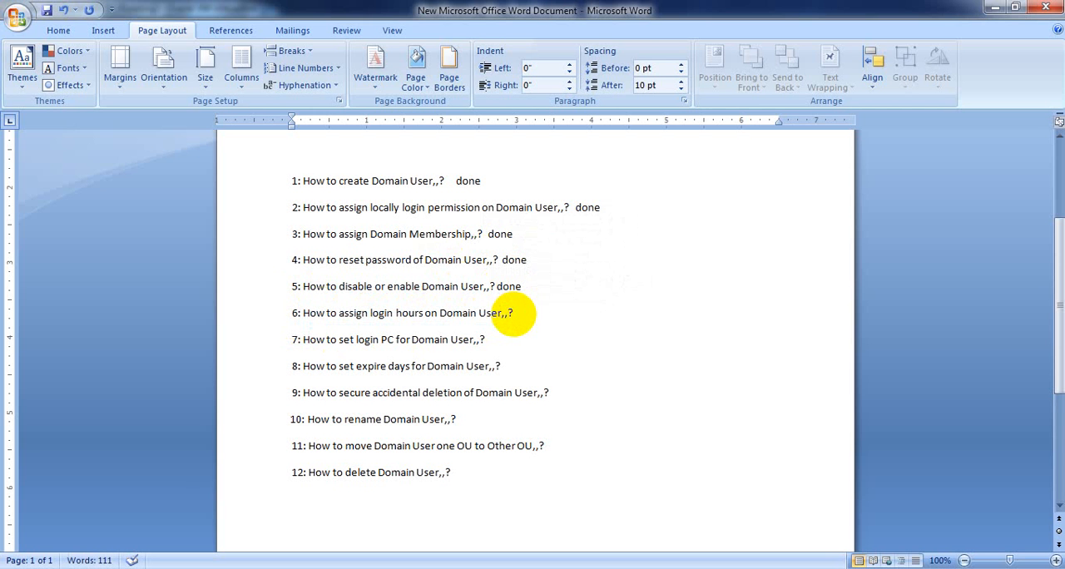
key("ctrl+v")
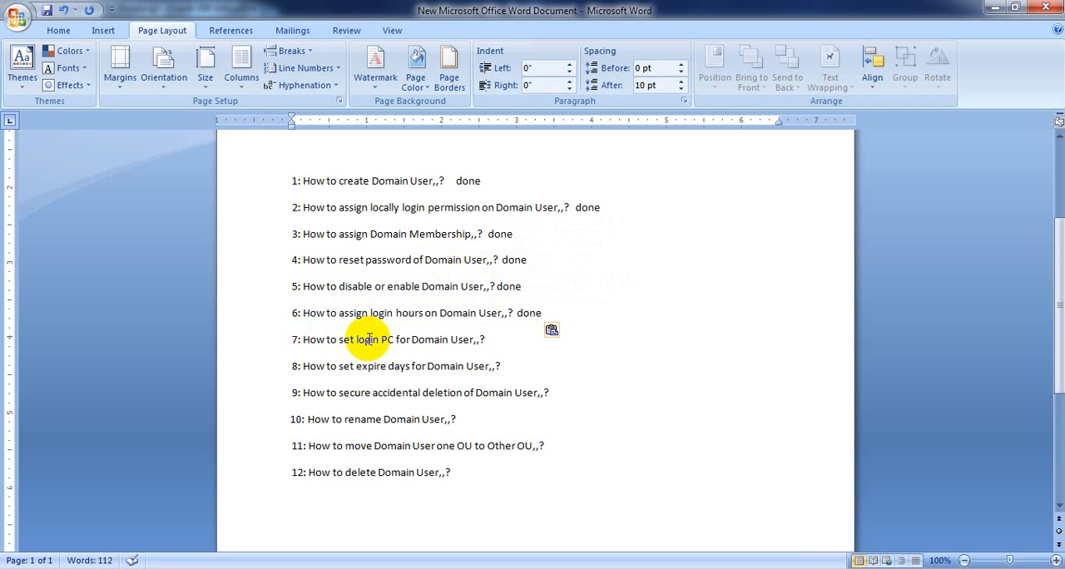
left_click_drag(300, 340, 471, 340)
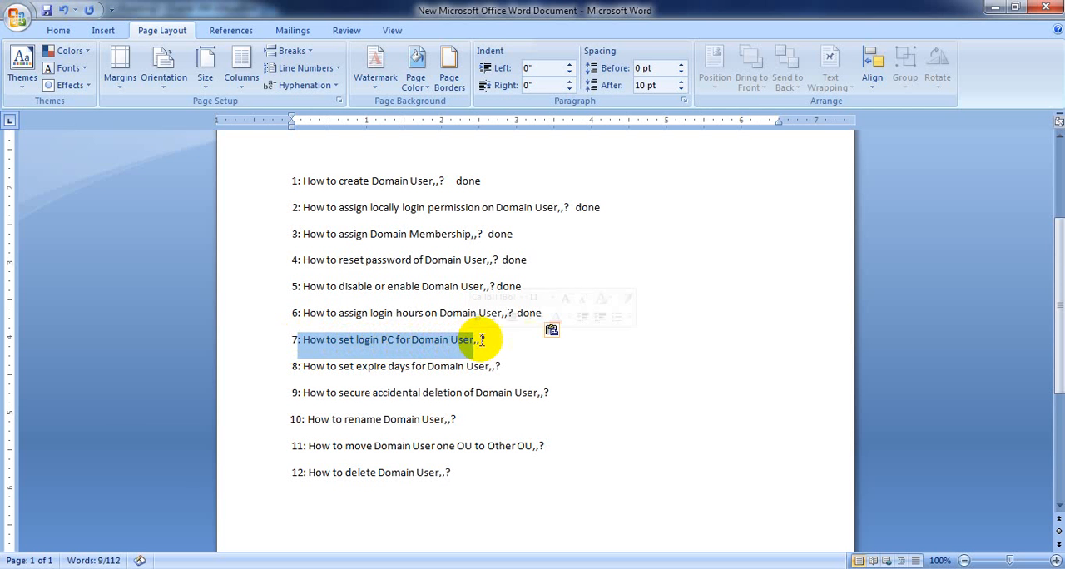
left_click(495, 340)
key("ctrl+v")
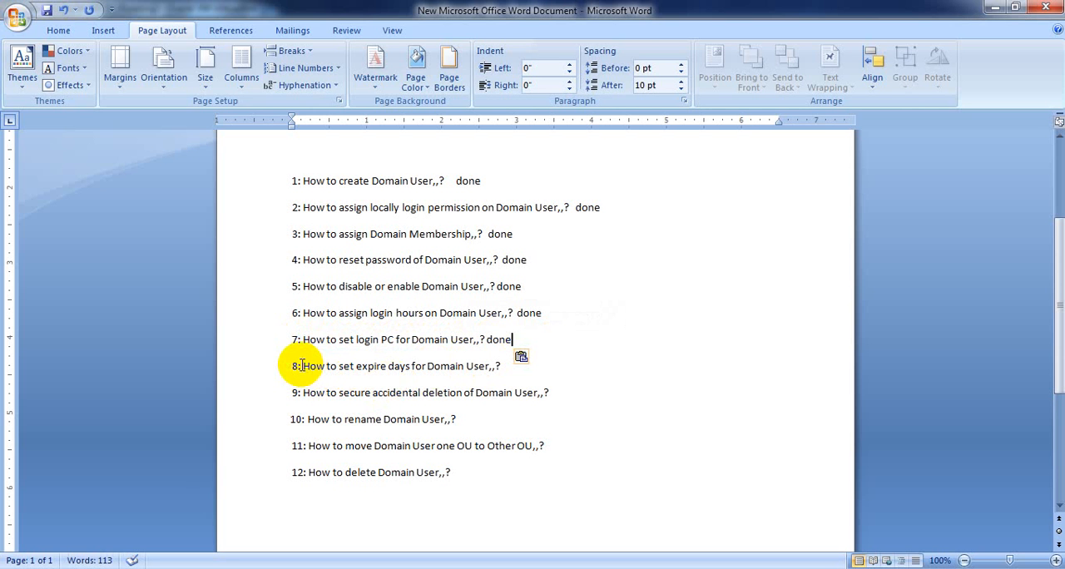
- Paste "done" after topic 8 on expire days and topic 9 on securing accidental deletion of Domain User
left_click_drag(301, 366, 506, 368)
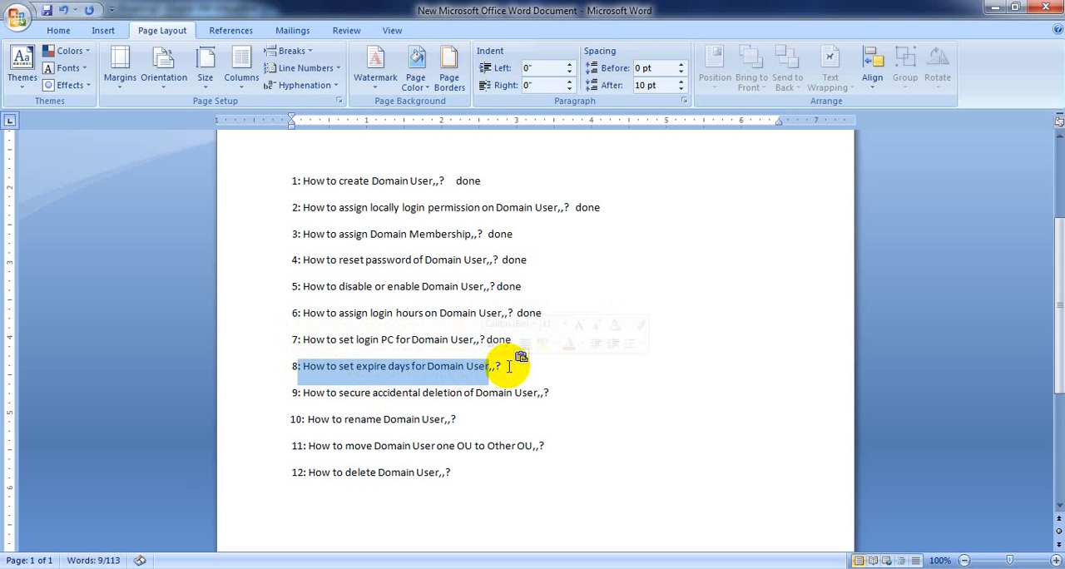
left_click(506, 368)
key("ctrl+v")
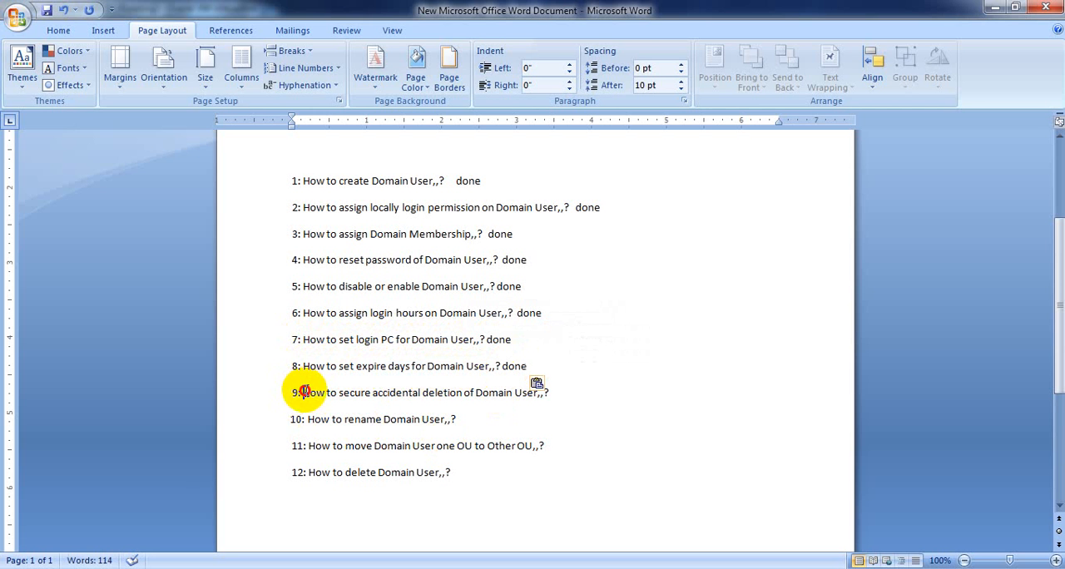
left_click_drag(305, 392, 547, 389)
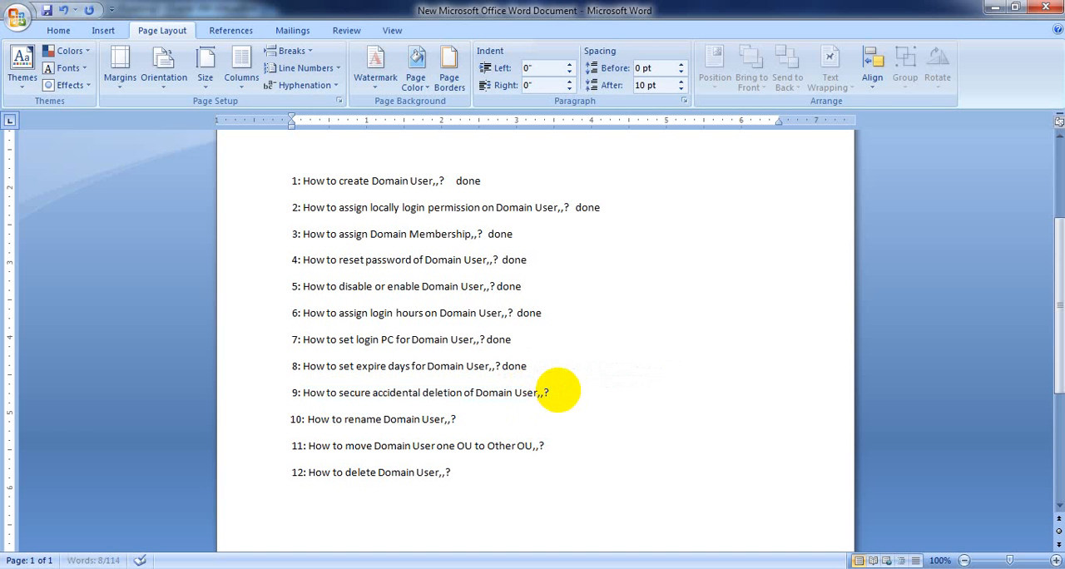
type("done")
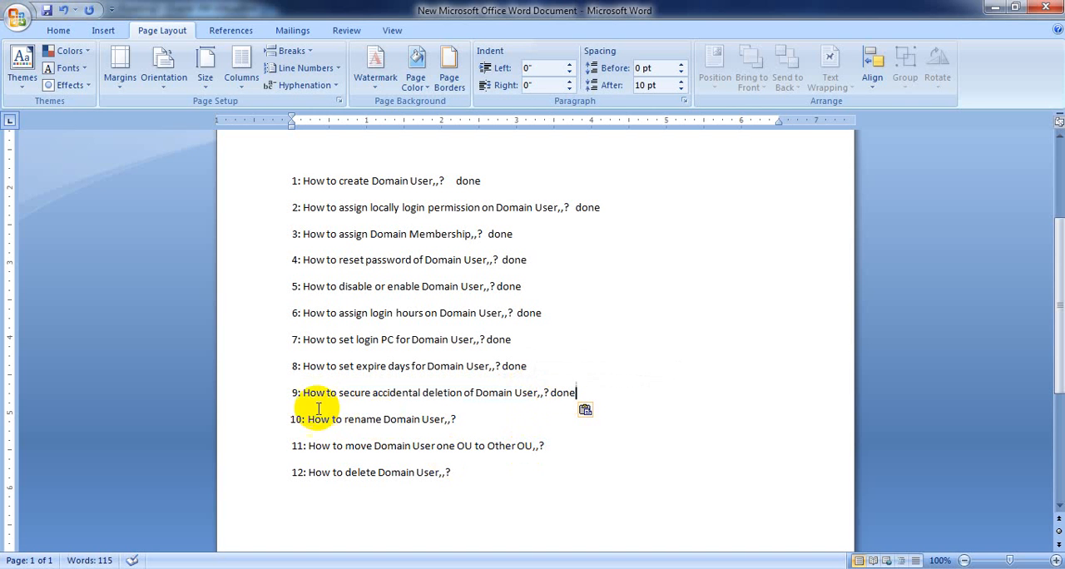
- Paste "done" after topics 10, 11 and 12 on renaming, moving and deleting Domain User
left_click_drag(308, 418, 459, 419)
left_click(475, 424)
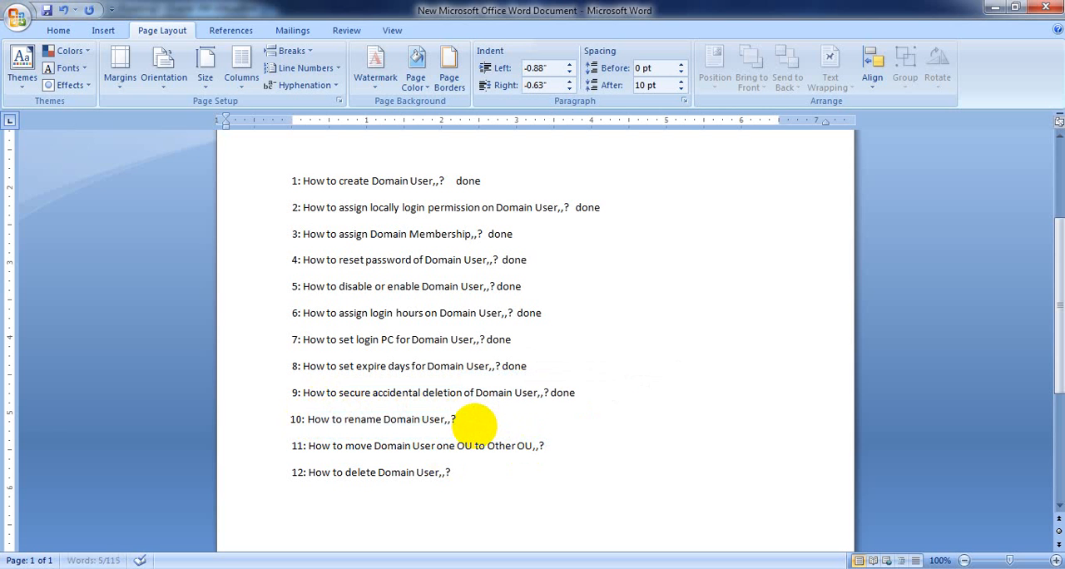
type("done")
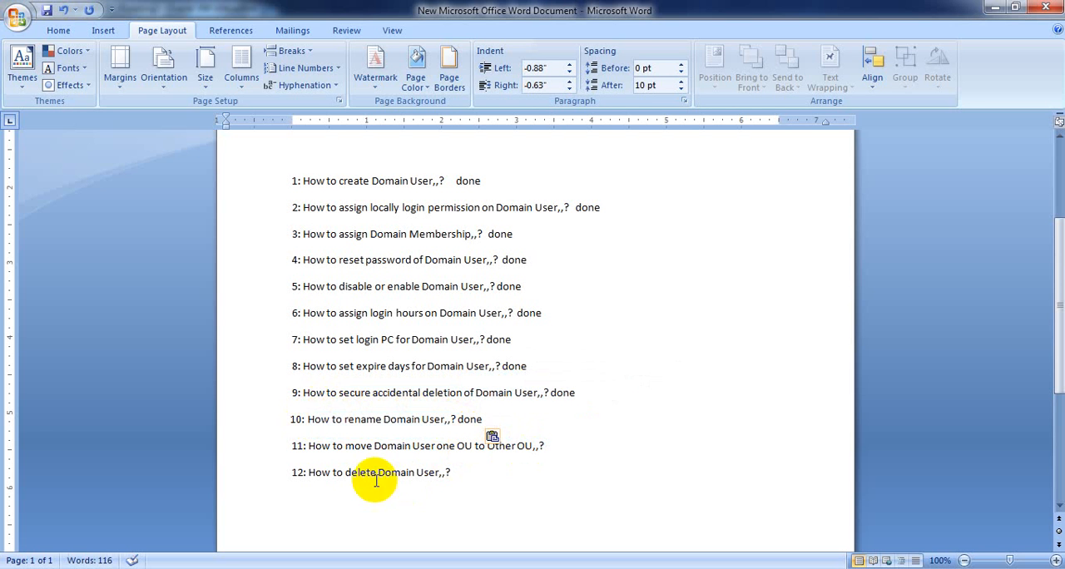
left_click_drag(306, 445, 555, 447)
left_click(554, 447)
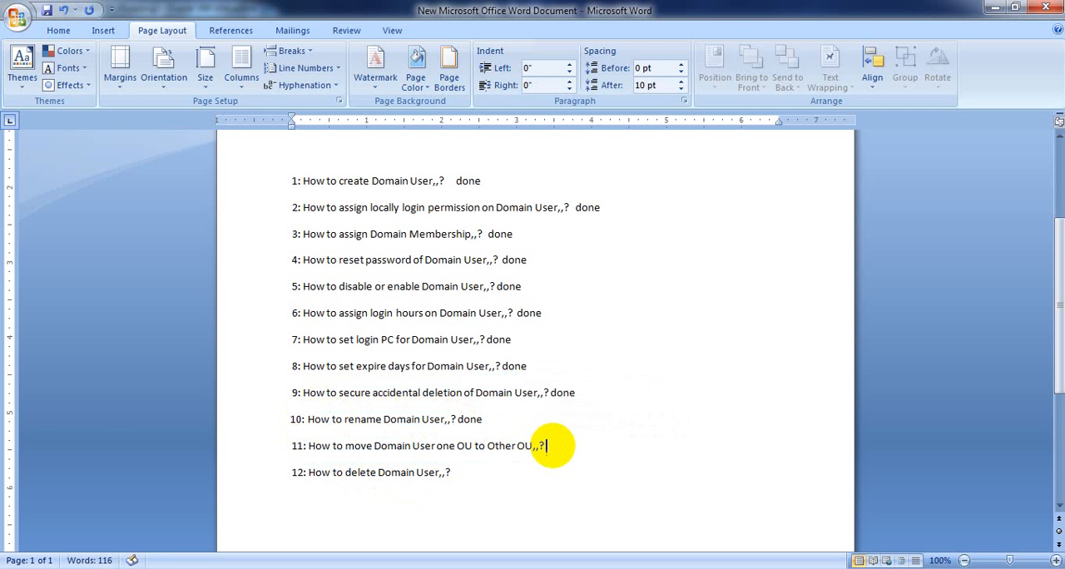
type("done")
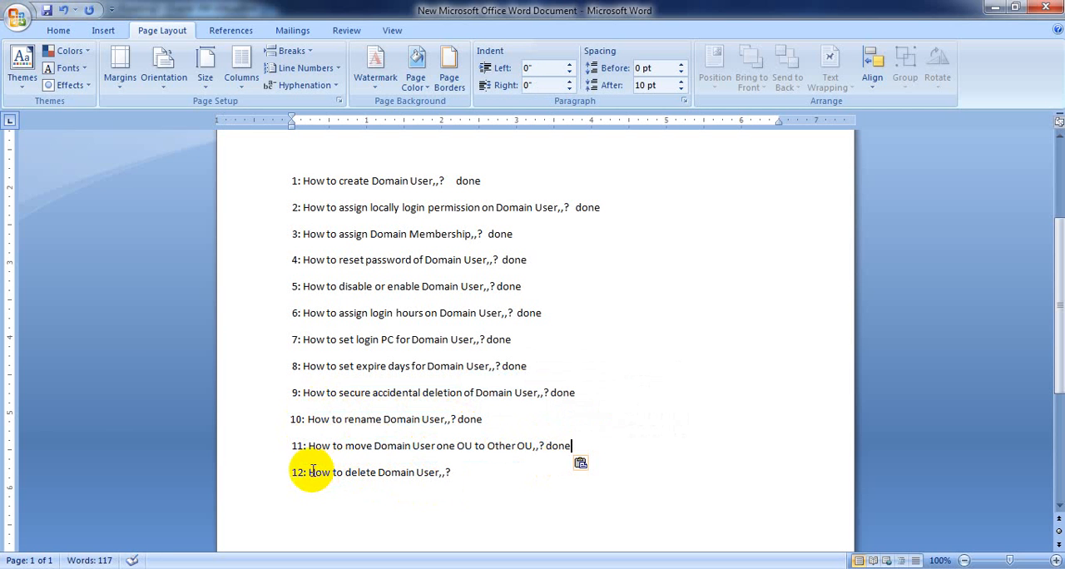
left_click_drag(309, 472, 469, 480)
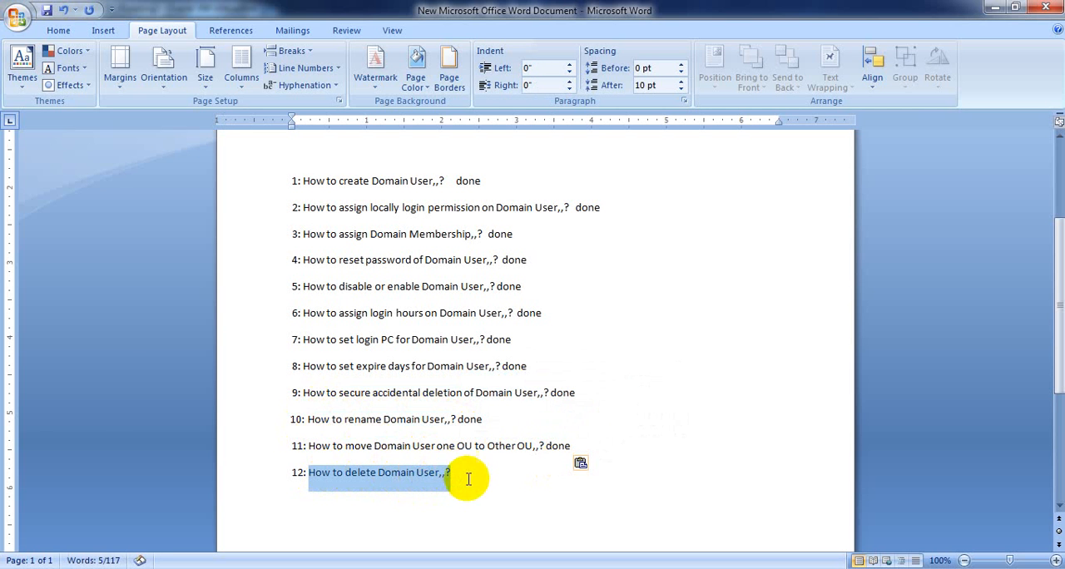
left_click(471, 479)
type("done")
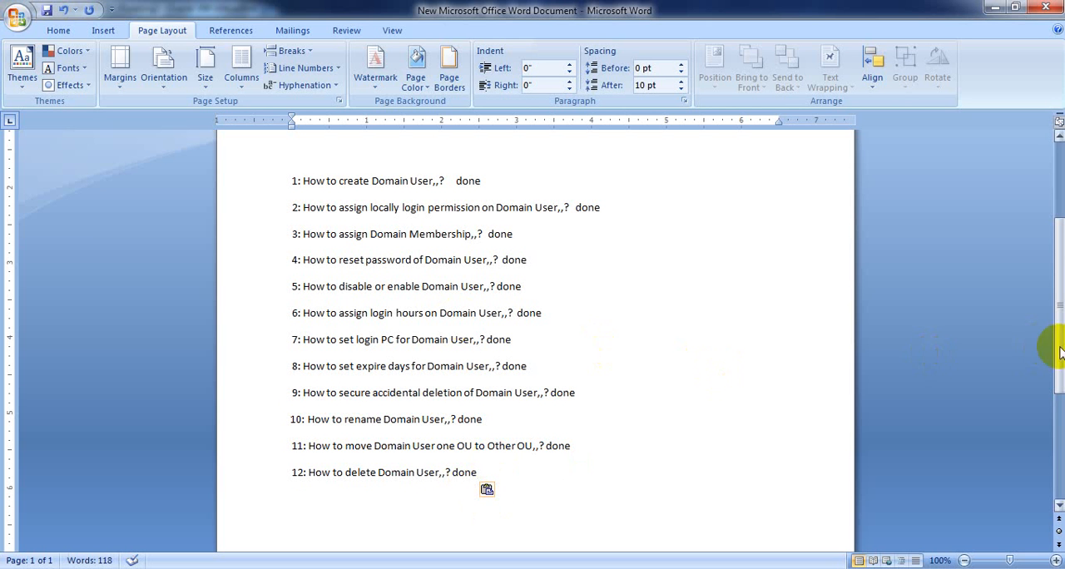
- Minimize the Word document, switch to the "Server 2012 with AD (1)" virtual machine in VirtualBox and refresh its desktop
left_click_drag(1060, 348, 1055, 286)
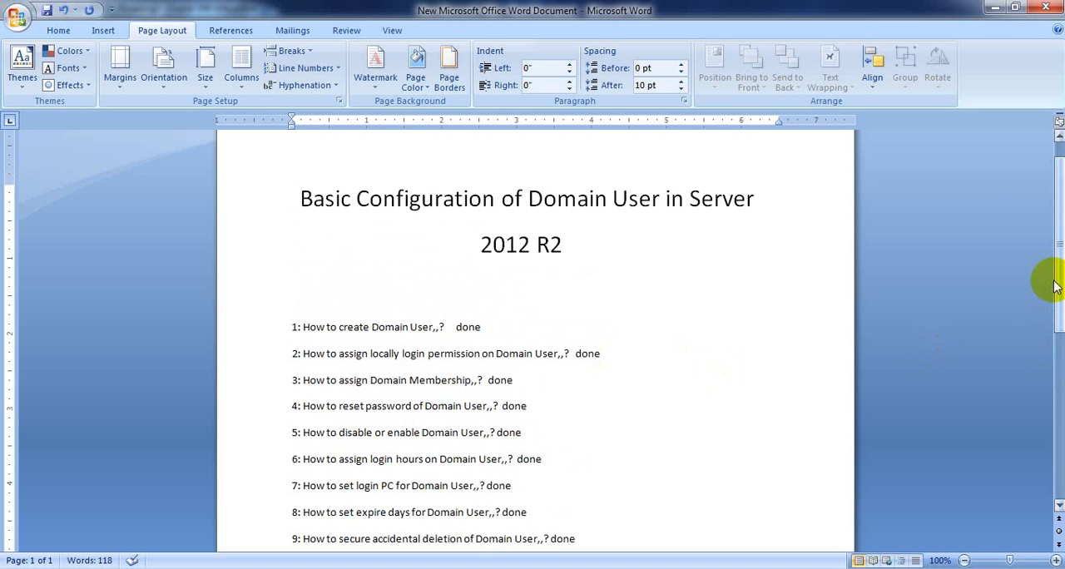
left_click(995, 8)
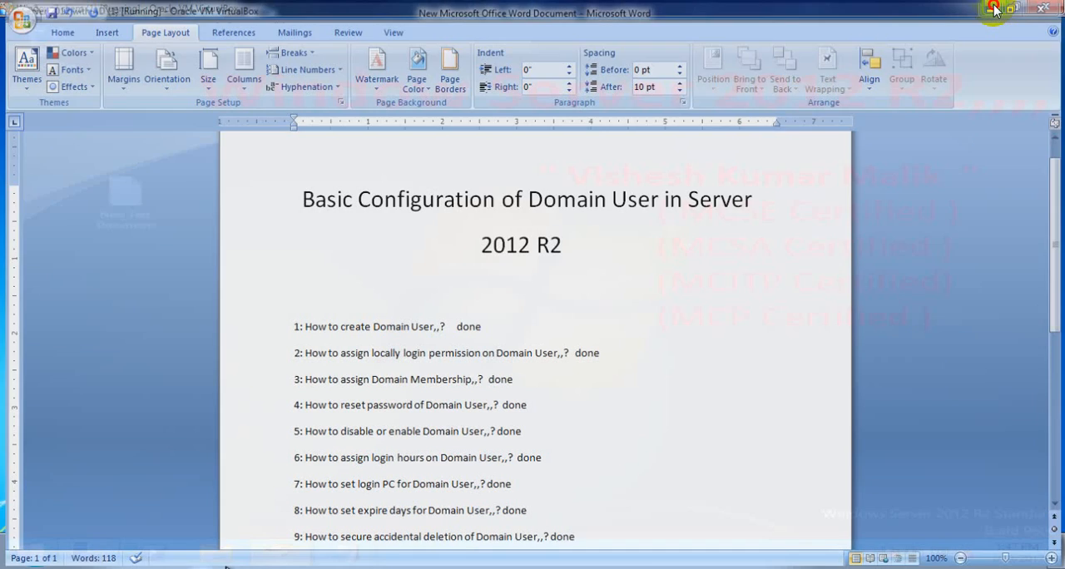
left_click(993, 9)
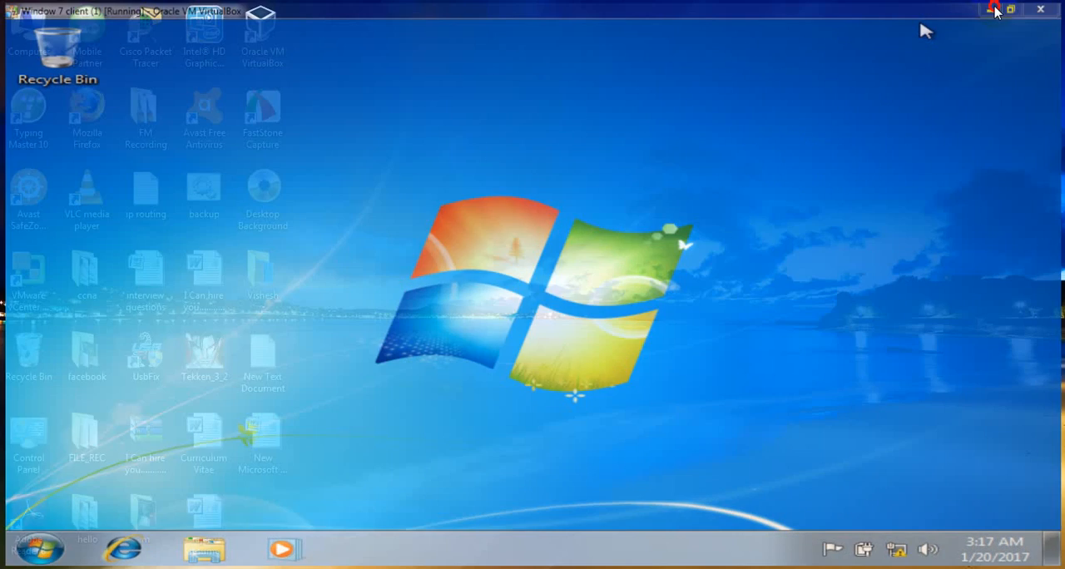
mouse_move(356, 567)
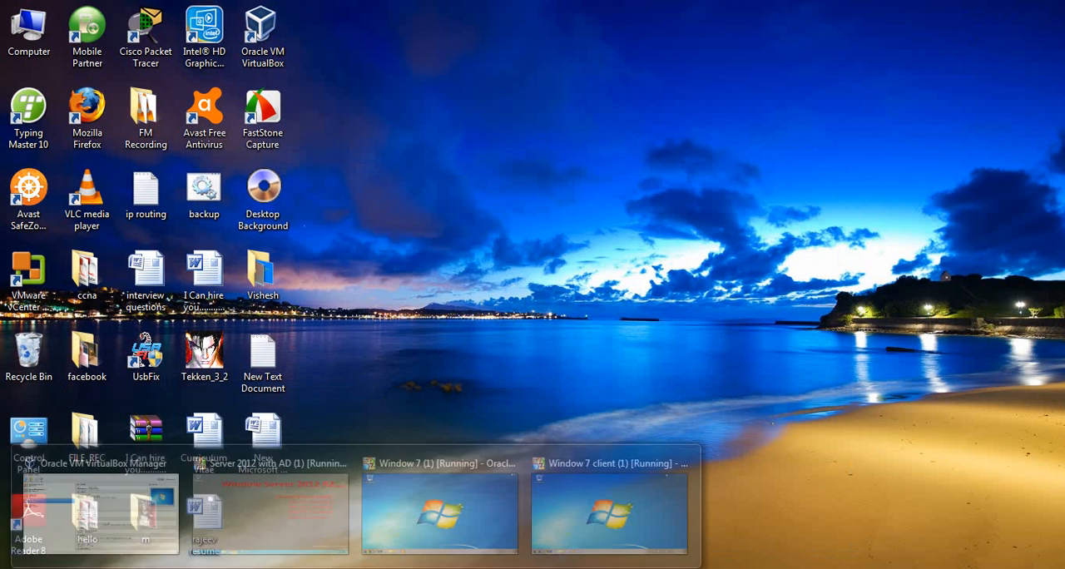
left_click(287, 537)
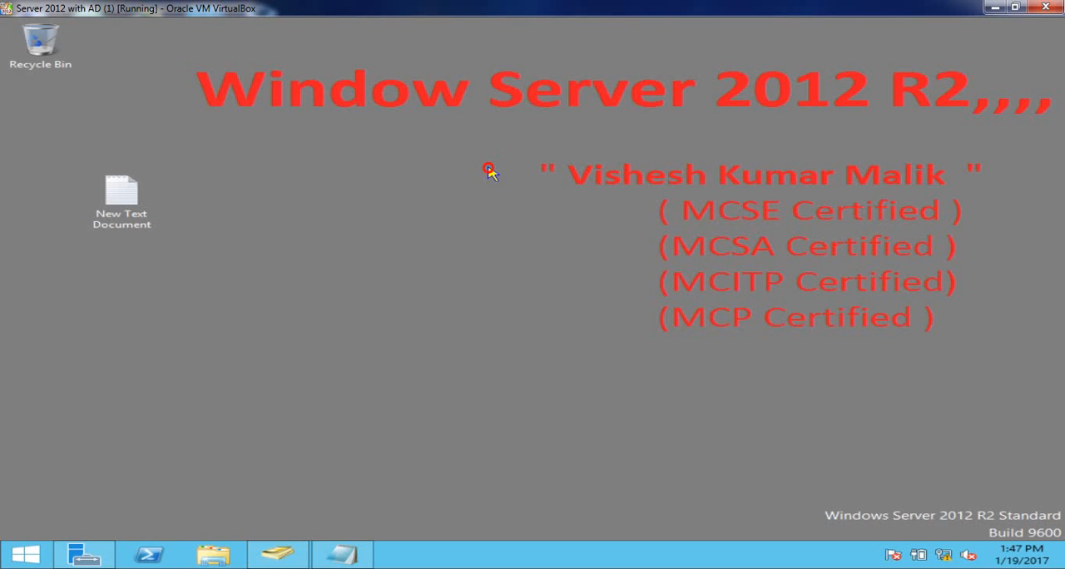
right_click(316, 190)
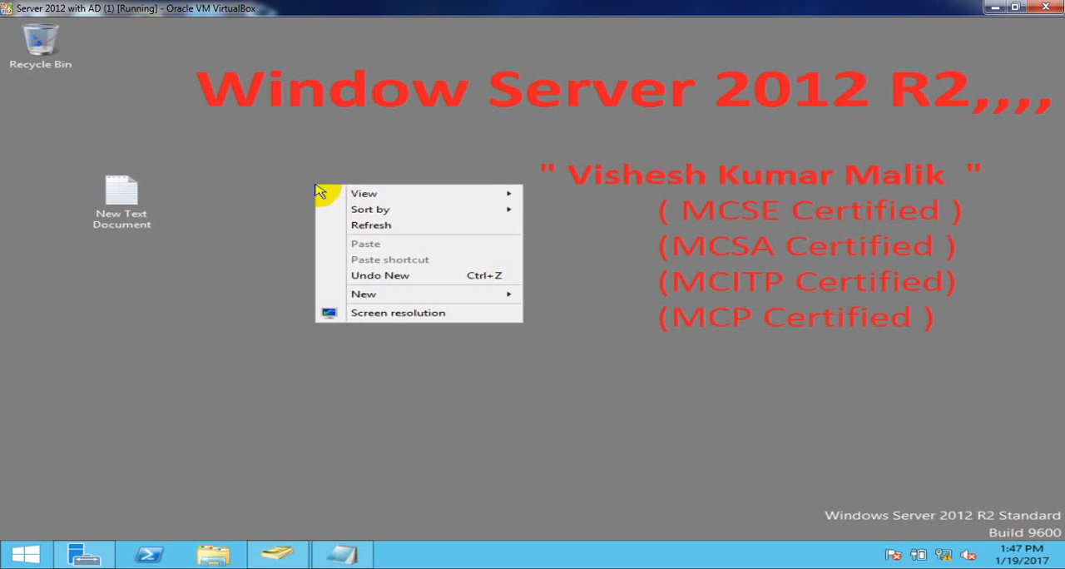
left_click(360, 226)
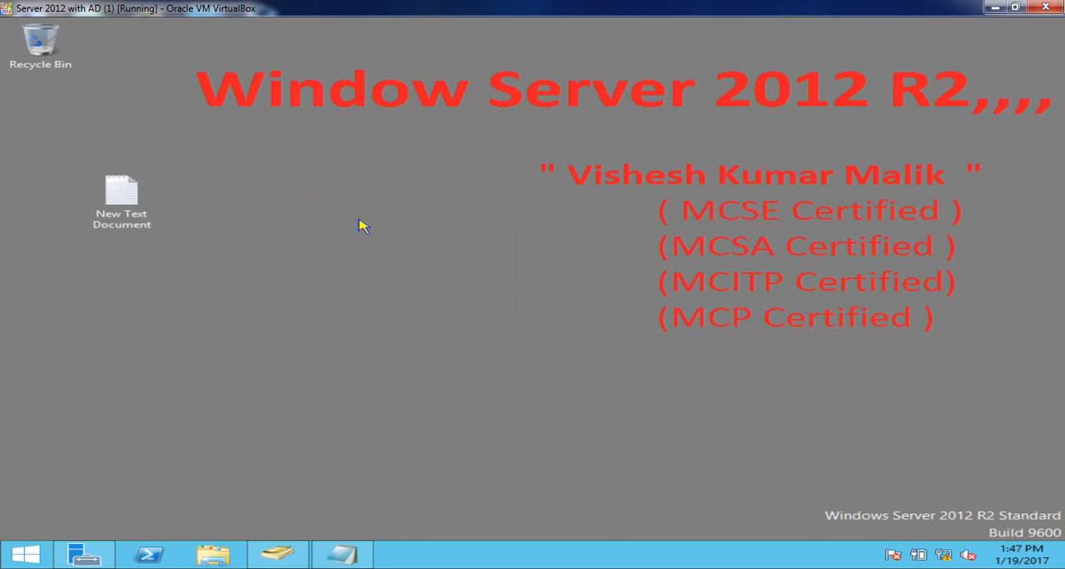